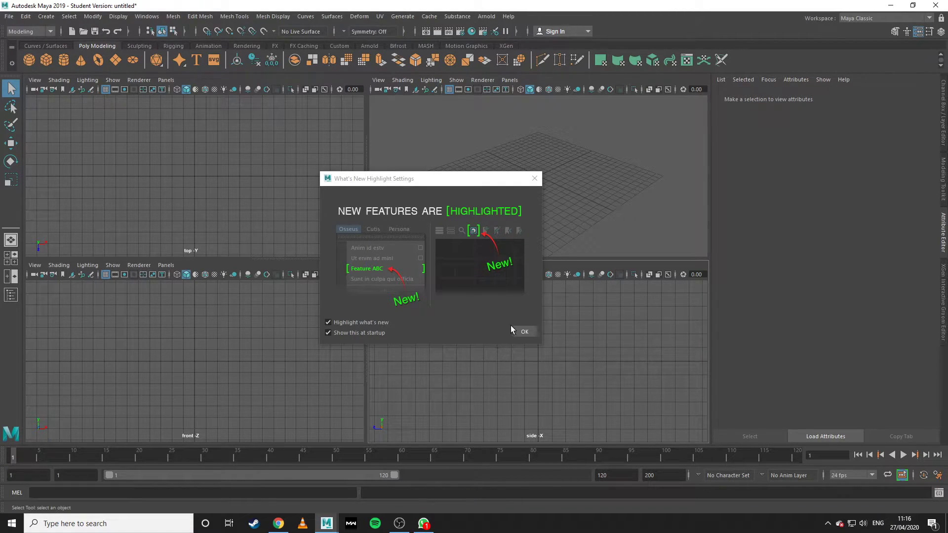
Create a polygon cylinder in the maximized perspective view and scale it uniformly to about 2.7.
{"action": "left_click", "coordinate": [526, 331]}
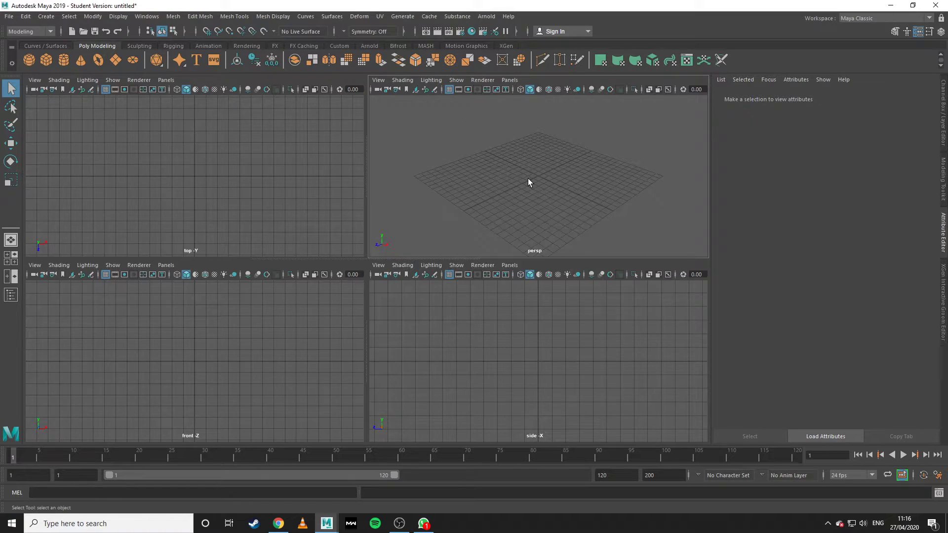
{"action": "key", "text": "space"}
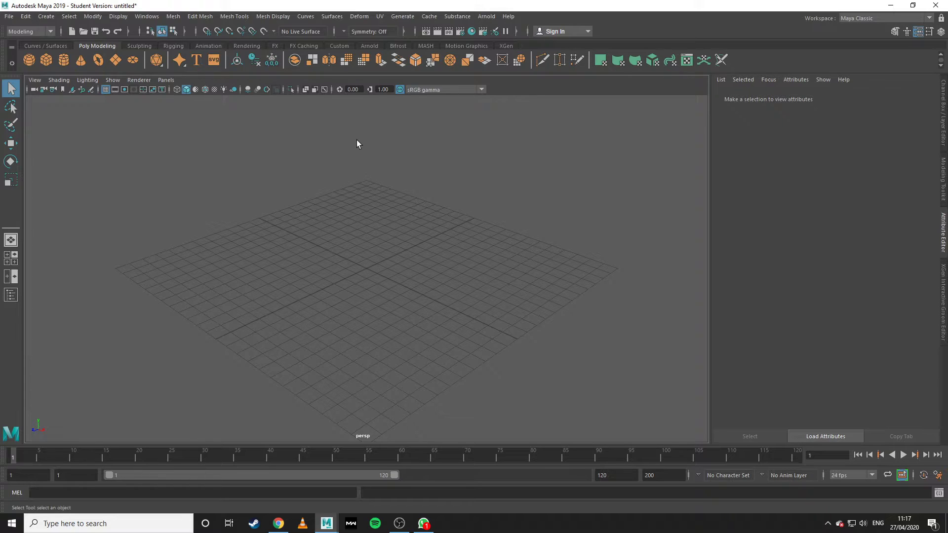
{"action": "left_click", "coordinate": [65, 61]}
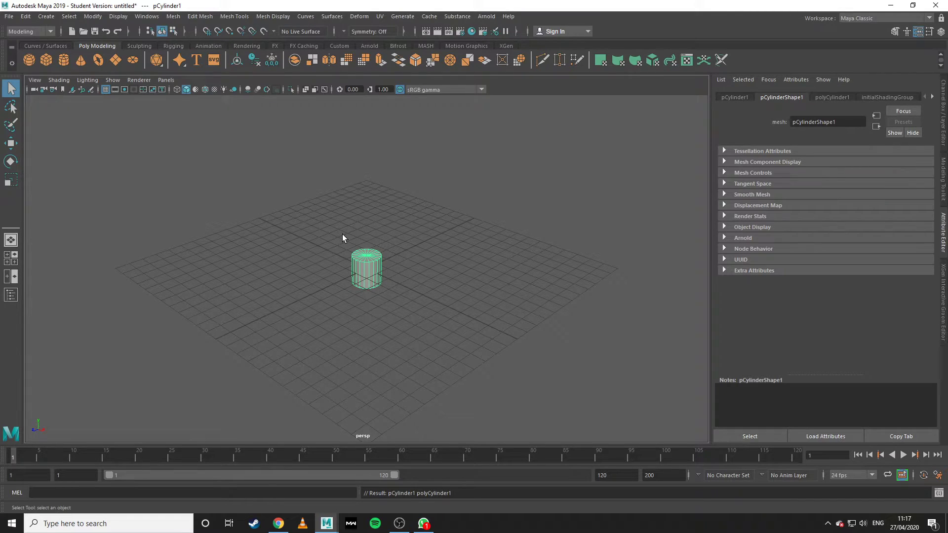
{"action": "key", "text": "r"}
{"action": "left_click_drag", "start_coordinate": [367, 270], "coordinate": [411, 275]}
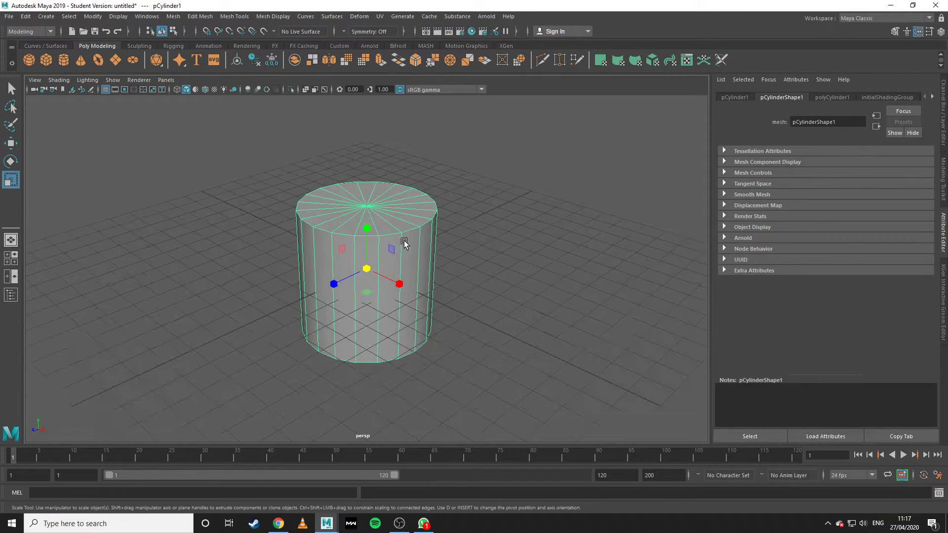
Set the cylinder's cap subdivisions to 0.
{"action": "left_click", "coordinate": [943, 121]}
{"action": "left_click", "coordinate": [845, 210]}
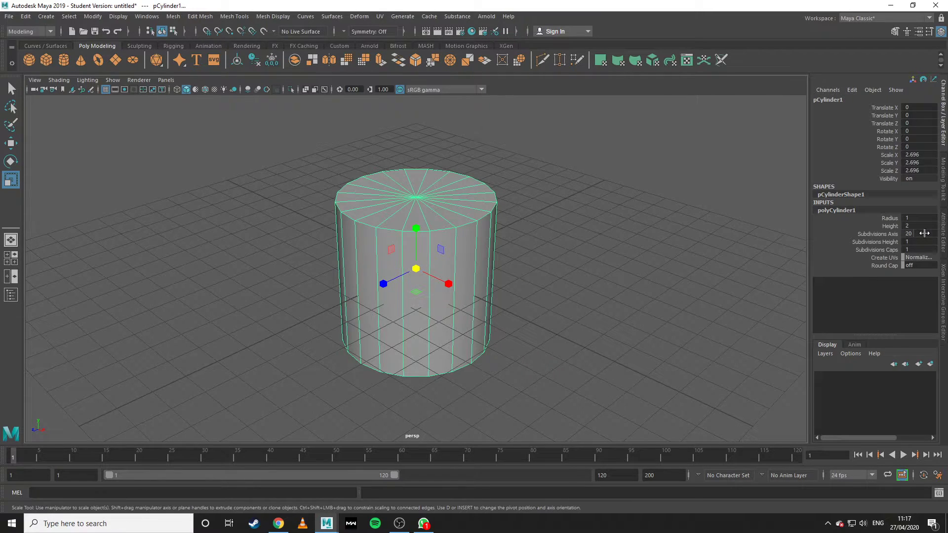
{"action": "left_click_drag", "start_coordinate": [917, 252], "coordinate": [912, 252]}
Extrude the cylinder's top face upward to add a second section above the body.
{"action": "right_click_drag", "start_coordinate": [435, 189], "coordinate": [440, 209]}
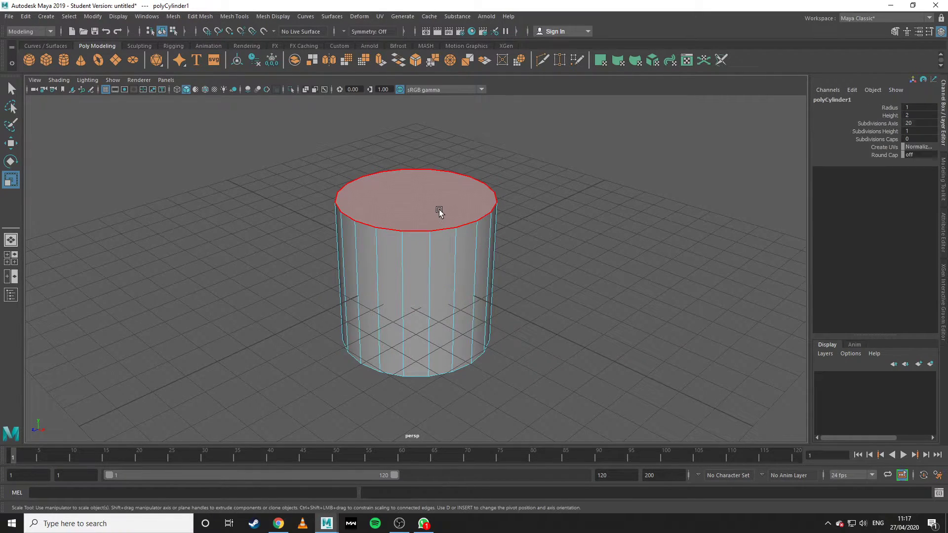
{"action": "left_click", "coordinate": [439, 210]}
{"action": "key", "text": "w"}
{"action": "left_click_drag", "start_coordinate": [420, 164], "coordinate": [425, 55], "text": "shift"}
{"action": "scroll", "coordinate": [472, 173], "scroll_direction": "down", "scroll_amount": 5}
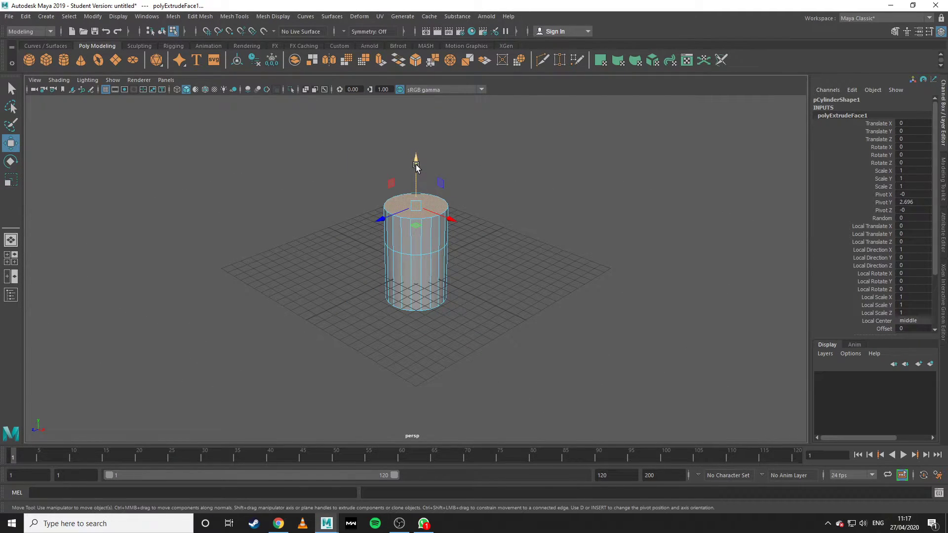
{"action": "left_click_drag", "start_coordinate": [417, 159], "coordinate": [428, 183]}
Move the cylinder's bottom face down to about Y -5.57 to lengthen the bottle body.
{"action": "left_click_drag", "start_coordinate": [450, 230], "coordinate": [486, 162], "text": "alt"}
{"action": "left_click", "coordinate": [436, 282]}
{"action": "left_click_drag", "start_coordinate": [424, 277], "coordinate": [422, 312], "text": "alt"}
{"action": "left_click_drag", "start_coordinate": [416, 254], "coordinate": [418, 285]}
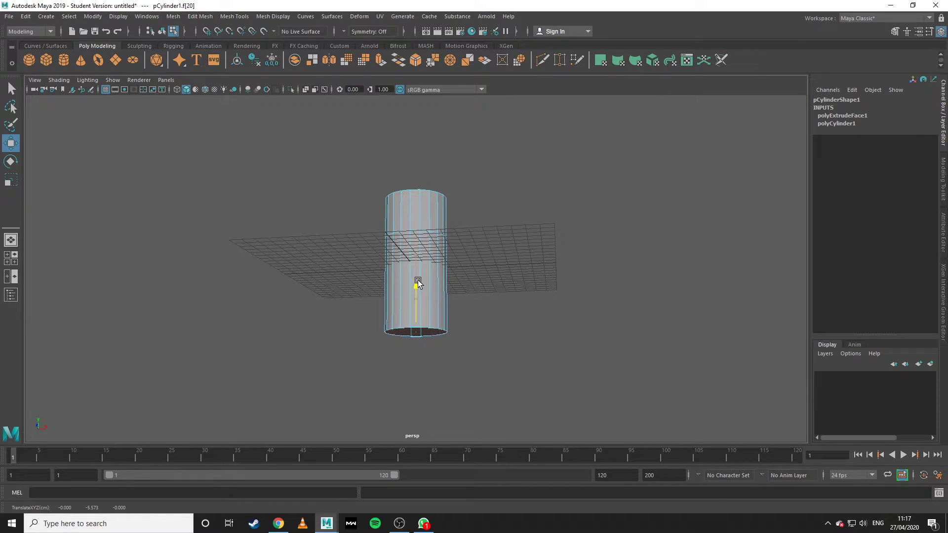
Scale the top face inward to about 0.34 in X and Z to taper the bottle's shoulder.
{"action": "left_click_drag", "start_coordinate": [454, 227], "coordinate": [430, 276], "text": "alt"}
{"action": "scroll", "coordinate": [440, 212], "scroll_direction": "up", "scroll_amount": 4}
{"action": "left_click", "coordinate": [425, 176]}
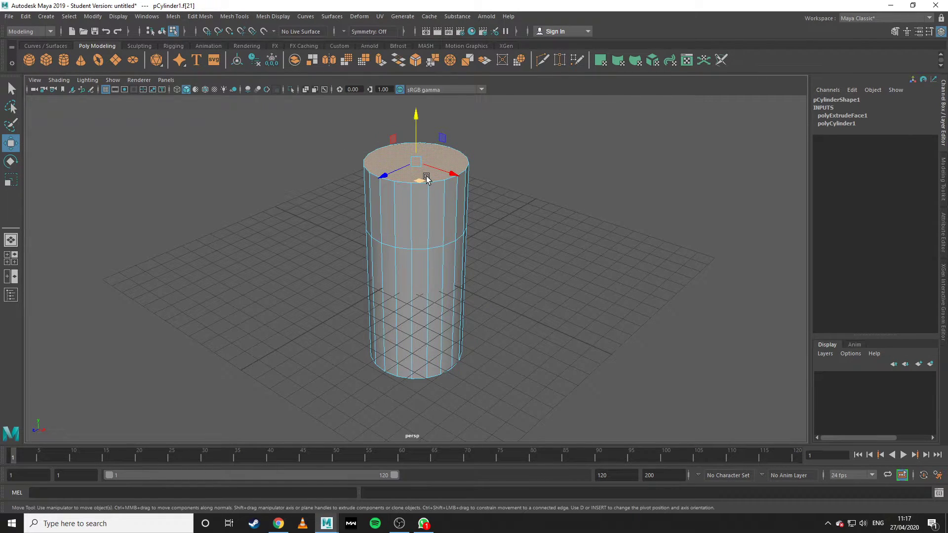
{"action": "key", "text": "r"}
{"action": "left_click_drag", "start_coordinate": [415, 161], "coordinate": [364, 163]}
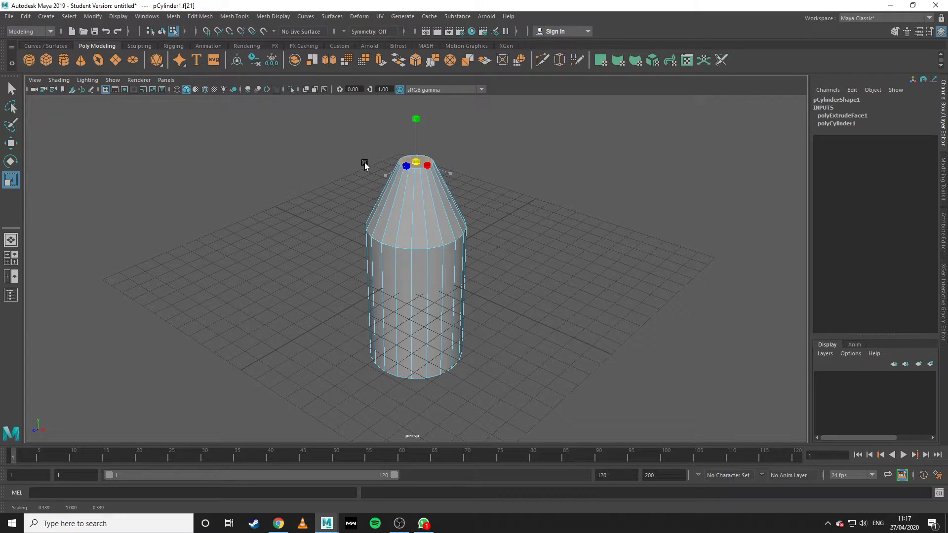
Extrude the narrowed top face up to about Y 8.09 as the neck, and return to object selection.
{"action": "key", "text": "w"}
{"action": "left_click_drag", "start_coordinate": [418, 121], "coordinate": [426, 99]}
{"action": "key", "text": "ctrl+e"}
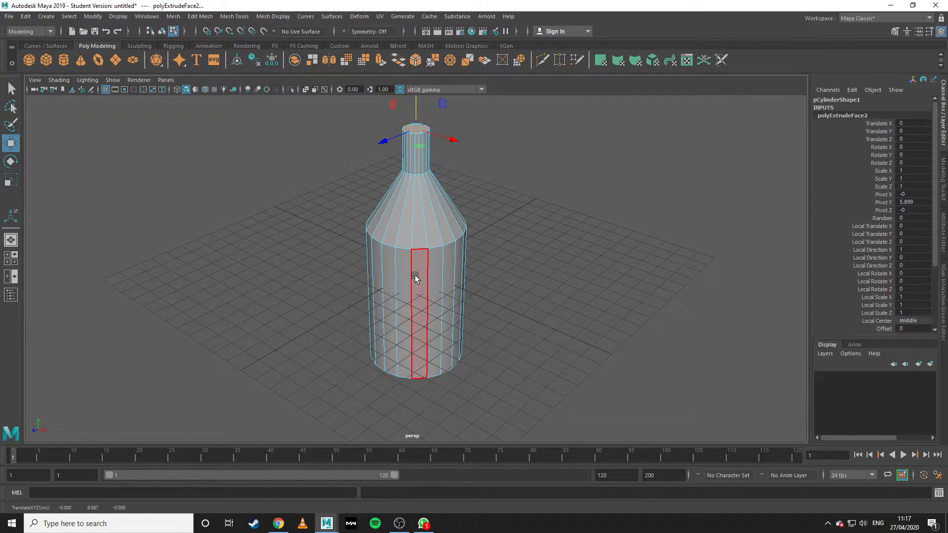
{"action": "key", "text": "F8"}
{"action": "key", "text": "t"}
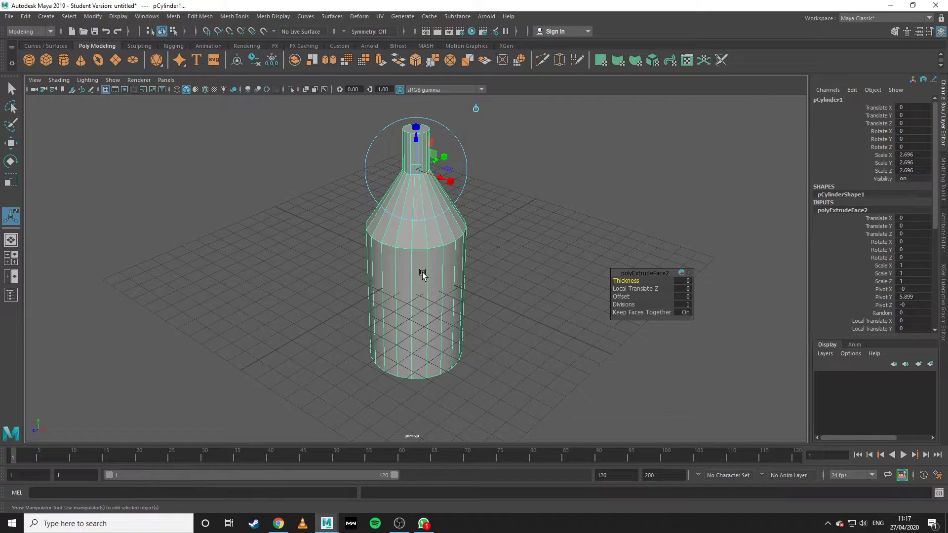
{"action": "key", "text": "q"}
{"action": "left_click", "coordinate": [448, 274]}
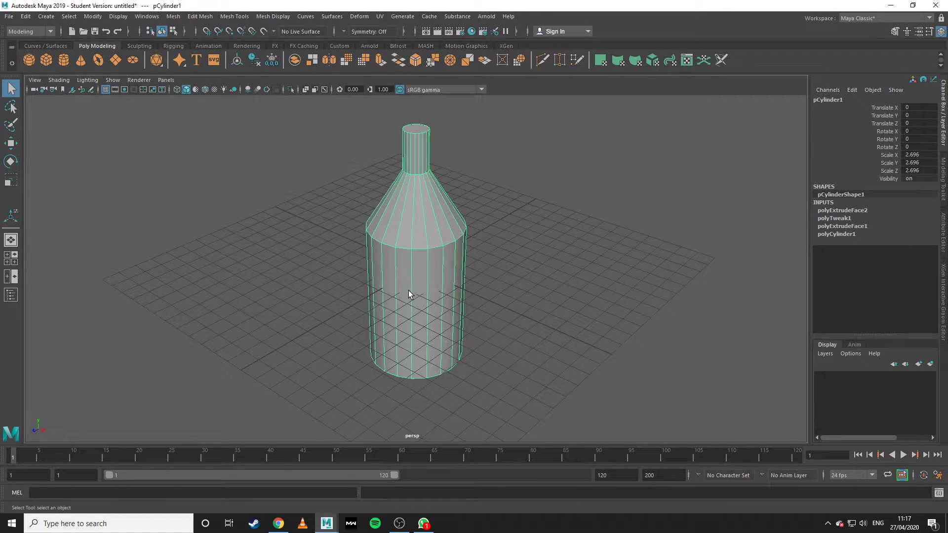
Scale the whole bottle down uniformly to about 1.15.
{"action": "key", "text": "r"}
{"action": "left_click_drag", "start_coordinate": [415, 270], "coordinate": [324, 277]}
{"action": "scroll", "coordinate": [466, 222], "scroll_direction": "up", "scroll_amount": 7}
{"action": "scroll", "coordinate": [446, 220], "scroll_direction": "up", "scroll_amount": 1}
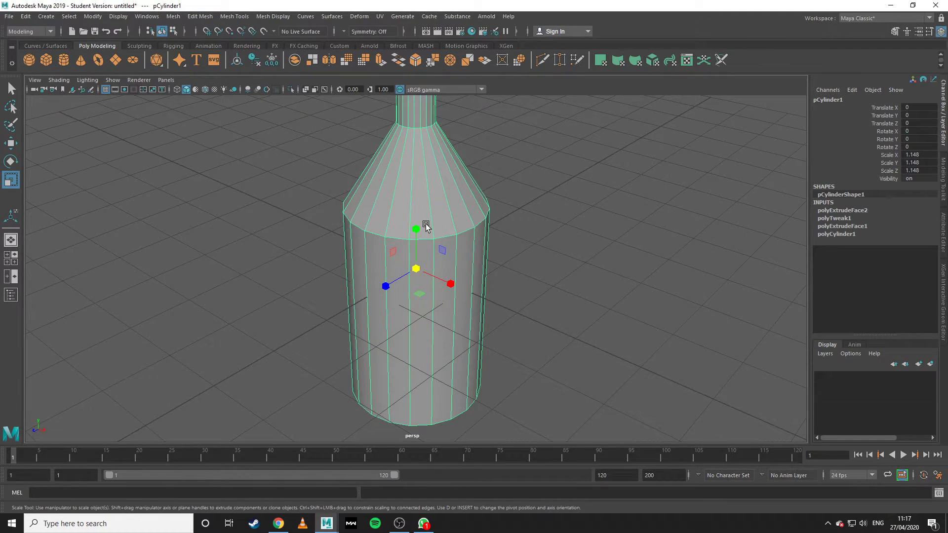
Select the edge loop where the shoulder meets the neck and scale it outward to widen the neck's base.
{"action": "left_click_drag", "start_coordinate": [425, 227], "coordinate": [468, 203], "text": "alt"}
{"action": "scroll", "coordinate": [426, 140], "scroll_direction": "up", "scroll_amount": 4}
{"action": "middle_click_drag", "start_coordinate": [425, 139], "coordinate": [407, 275], "text": "alt"}
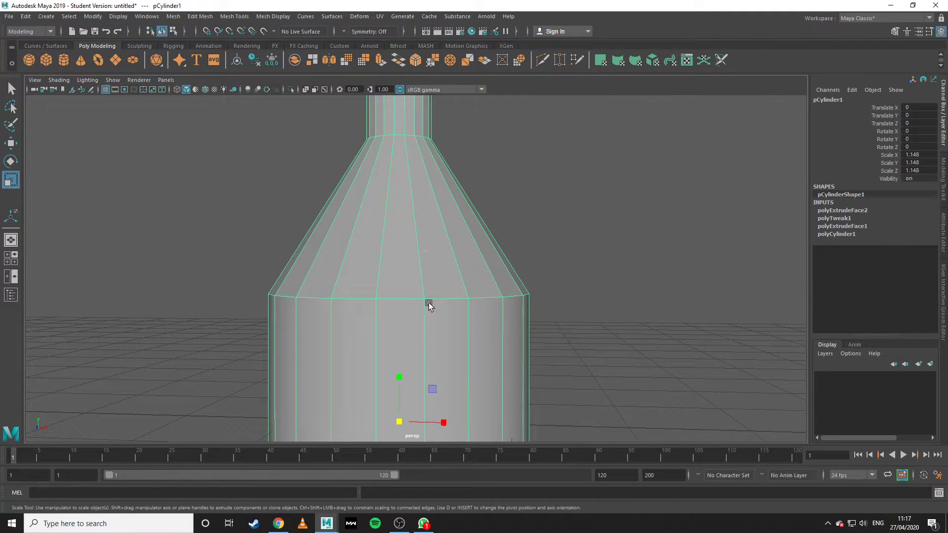
{"action": "right_click_drag", "start_coordinate": [403, 134], "coordinate": [402, 107]}
{"action": "left_click", "coordinate": [398, 136]}
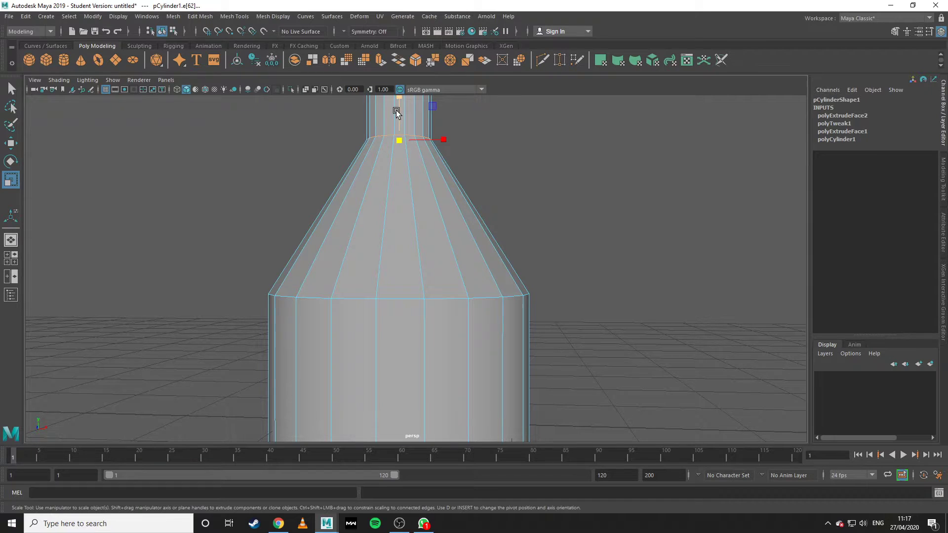
{"action": "left_click_drag", "start_coordinate": [403, 146], "coordinate": [433, 142]}
Extrude the neck's top face upward by about 0.43 to form a short mouth section.
{"action": "scroll", "coordinate": [447, 183], "scroll_direction": "down", "scroll_amount": 4}
{"action": "mouse_move", "coordinate": [435, 198]}
{"action": "left_mouse_down", "text": "alt"}
{"action": "mouse_move", "coordinate": [422, 204]}
{"action": "mouse_move", "coordinate": [446, 211]}
{"action": "left_mouse_up", "text": "alt"}
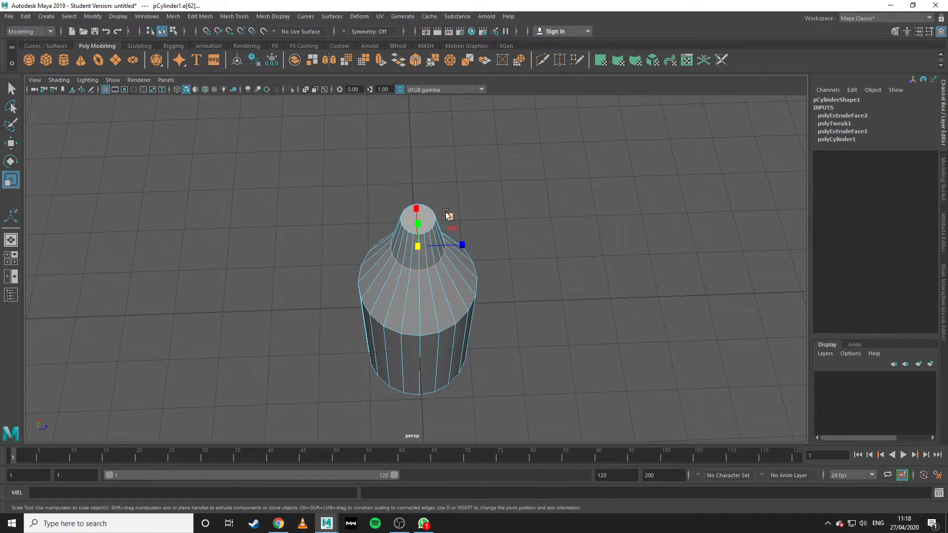
{"action": "key", "text": "F11"}
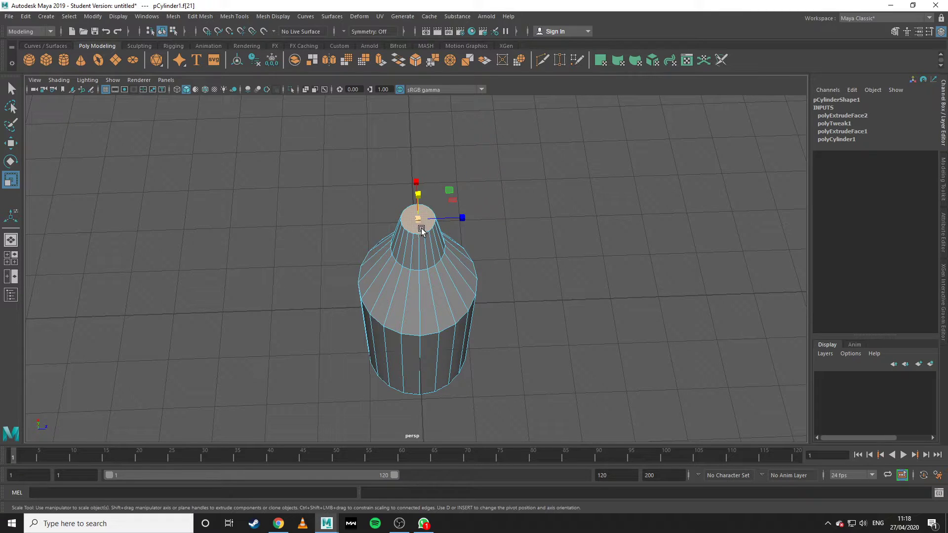
{"action": "left_click_drag", "start_coordinate": [489, 212], "coordinate": [588, 183], "text": "alt"}
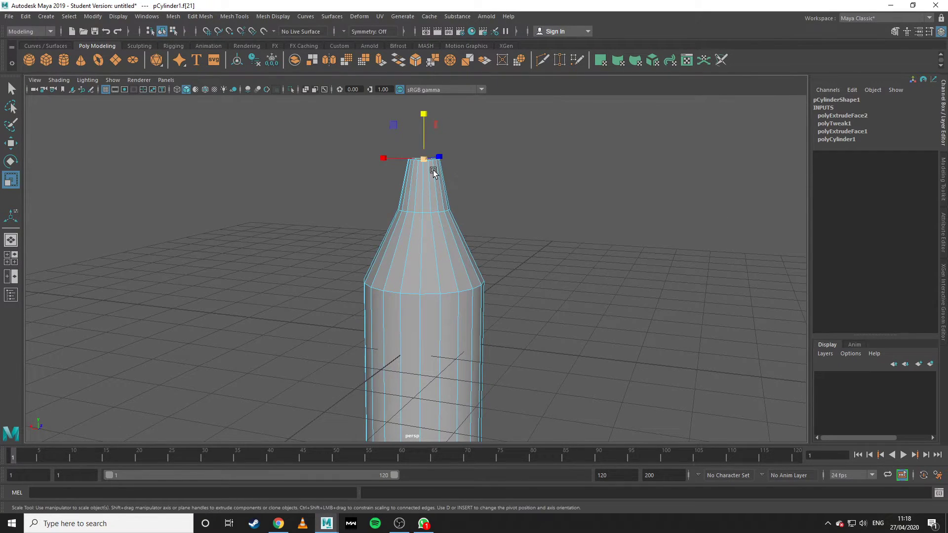
{"action": "key", "text": "ctrl+e"}
{"action": "left_click_drag", "start_coordinate": [424, 116], "coordinate": [424, 99]}
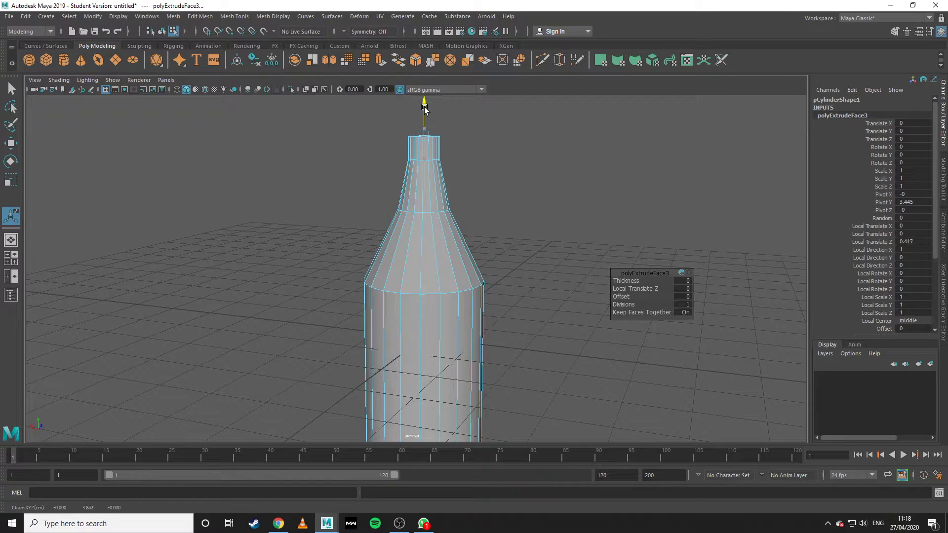
Extrude the ring of side faces around the mouth section and scale it outward into a raised lip.
{"action": "scroll", "coordinate": [513, 170], "scroll_direction": "up", "scroll_amount": 5}
{"action": "middle_click_drag", "start_coordinate": [514, 129], "coordinate": [495, 256], "text": "alt"}
{"action": "scroll", "coordinate": [495, 256], "scroll_direction": "up", "scroll_amount": 4}
{"action": "middle_click_drag", "start_coordinate": [466, 192], "coordinate": [457, 265], "text": "alt"}
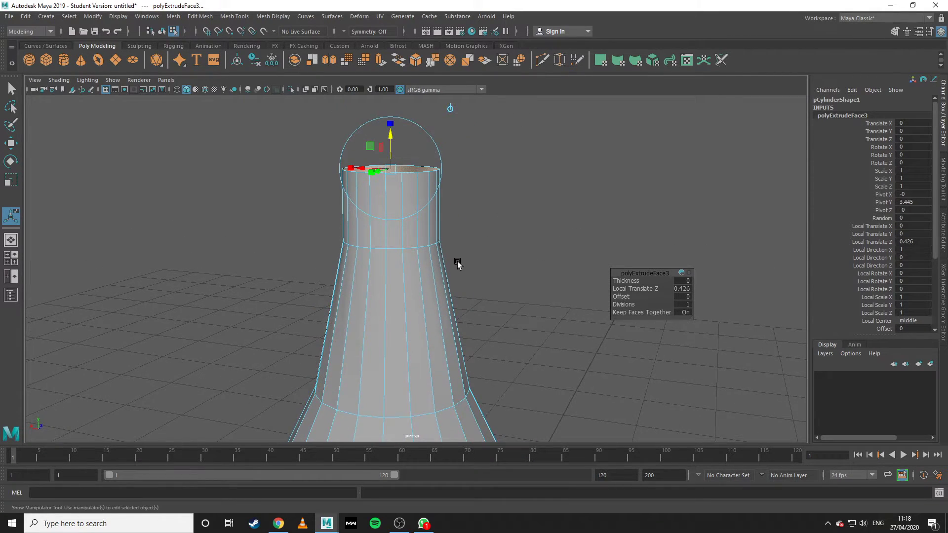
{"action": "left_click_drag", "start_coordinate": [457, 265], "coordinate": [490, 275], "text": "alt"}
{"action": "double_click", "coordinate": [449, 267]}
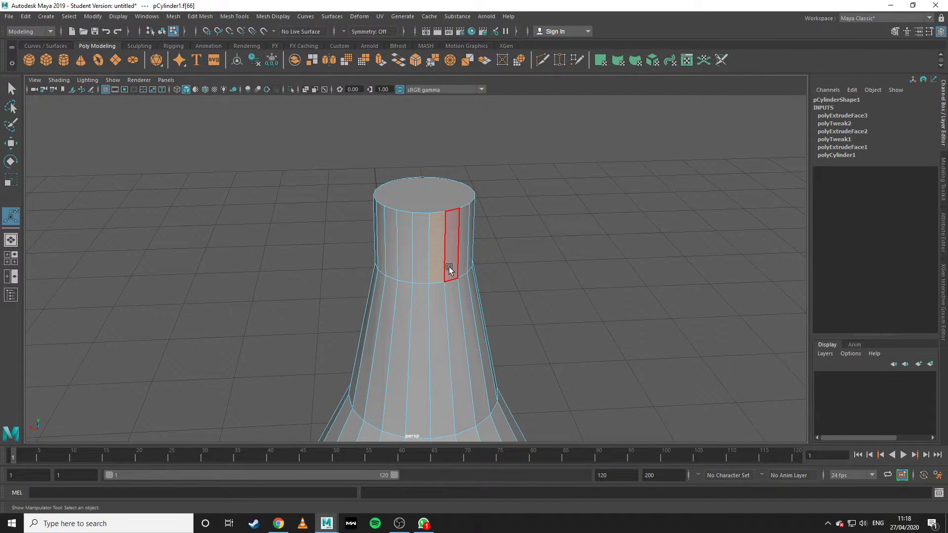
{"action": "key", "text": "ctrl+e"}
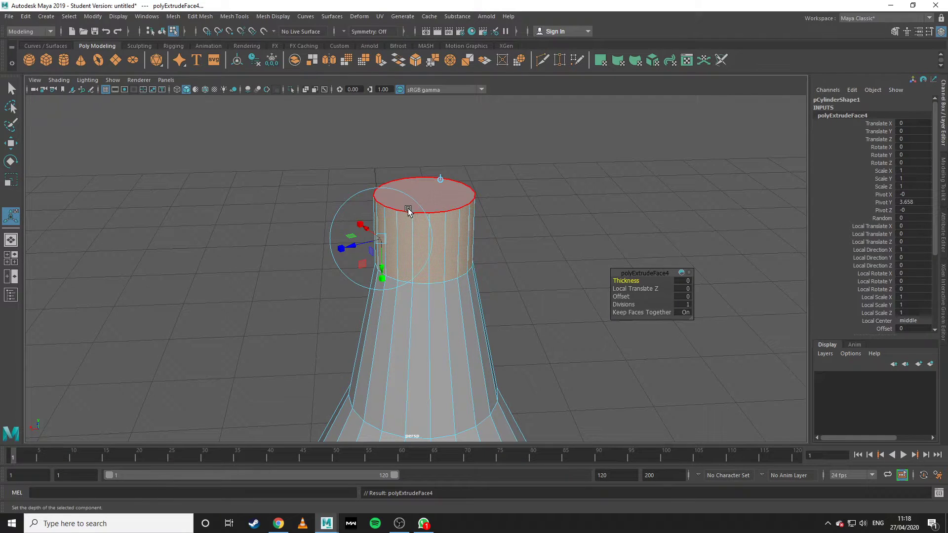
{"action": "key", "text": "r"}
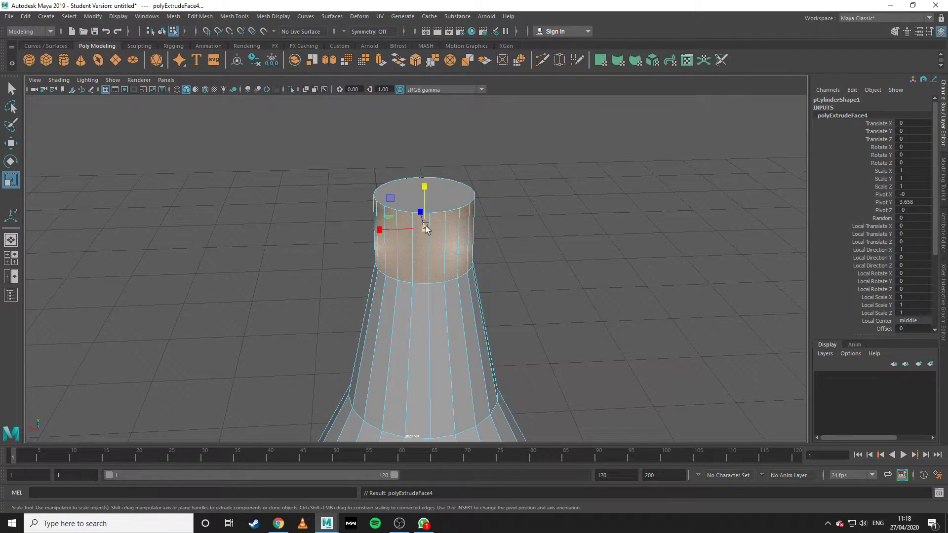
{"action": "left_click_drag", "start_coordinate": [425, 227], "coordinate": [443, 228]}
{"action": "left_click_drag", "start_coordinate": [424, 187], "coordinate": [570, 207]}
Try to scale the lip's ring of faces vertically in the side view.
{"action": "key", "text": "space"}
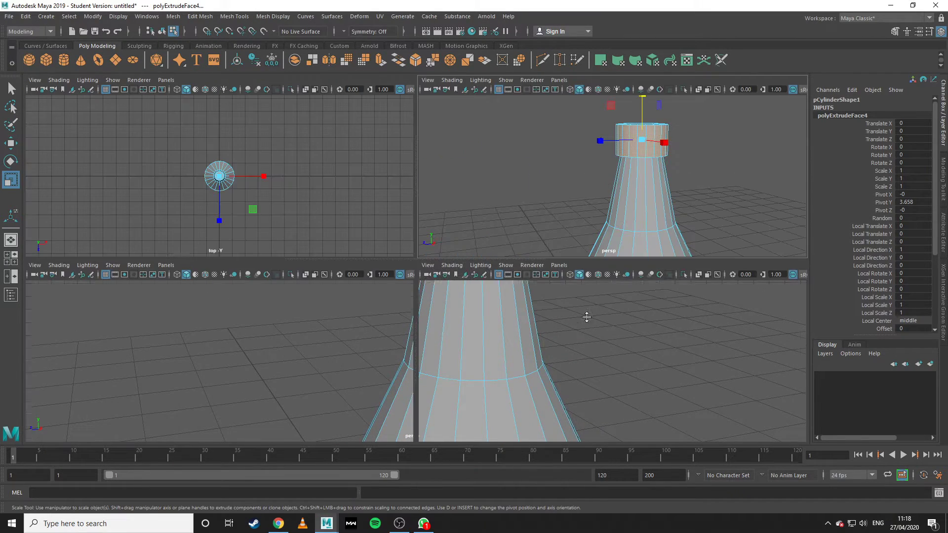
{"action": "key", "text": "space"}
{"action": "scroll", "coordinate": [617, 292], "scroll_direction": "up", "scroll_amount": 3}
{"action": "middle_click_drag", "start_coordinate": [565, 242], "coordinate": [594, 378], "text": "alt"}
{"action": "scroll", "coordinate": [558, 281], "scroll_direction": "up", "scroll_amount": 5}
{"action": "middle_click_drag", "start_coordinate": [627, 123], "coordinate": [560, 163], "text": "alt"}
{"action": "scroll", "coordinate": [567, 323], "scroll_direction": "up", "scroll_amount": 3}
{"action": "scroll", "coordinate": [573, 232], "scroll_direction": "up", "scroll_amount": 3}
{"action": "middle_click_drag", "start_coordinate": [574, 236], "coordinate": [561, 285], "text": "alt"}
{"action": "left_click_drag", "start_coordinate": [448, 236], "coordinate": [448, 237]}
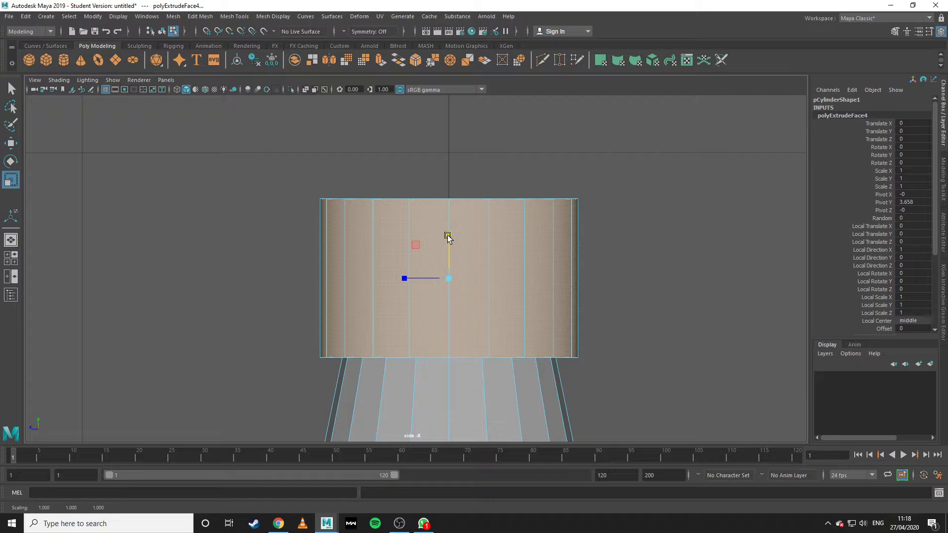
{"action": "key", "text": "space"}
{"action": "key", "text": "space"}
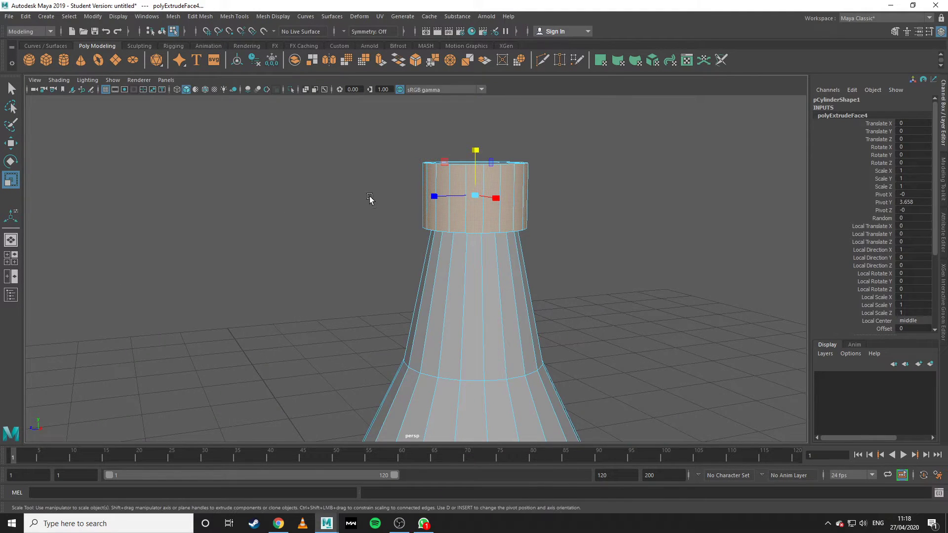
Delete the face capping the neck to open the bottle, and turn on smooth mesh preview.
{"action": "left_click_drag", "start_coordinate": [567, 191], "coordinate": [501, 249], "text": "alt"}
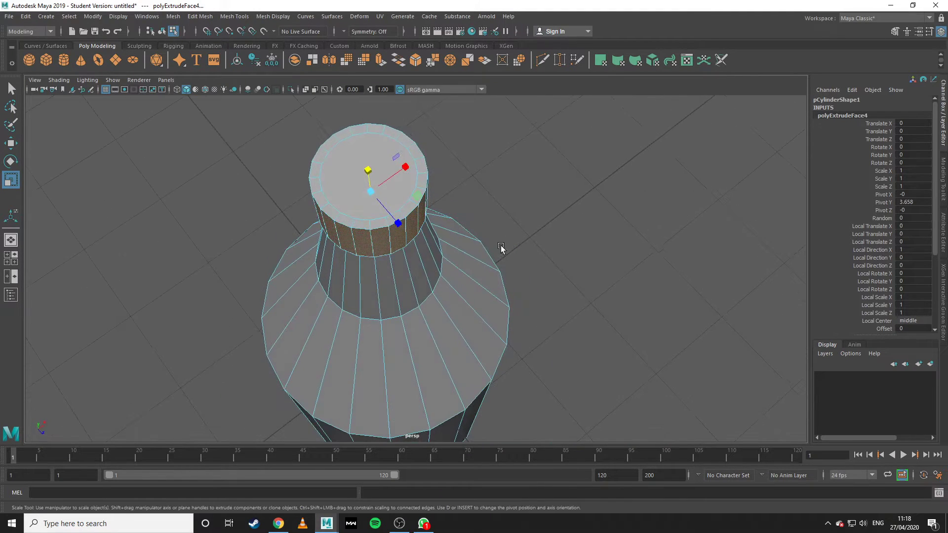
{"action": "left_click", "coordinate": [346, 156]}
{"action": "key", "text": "Delete"}
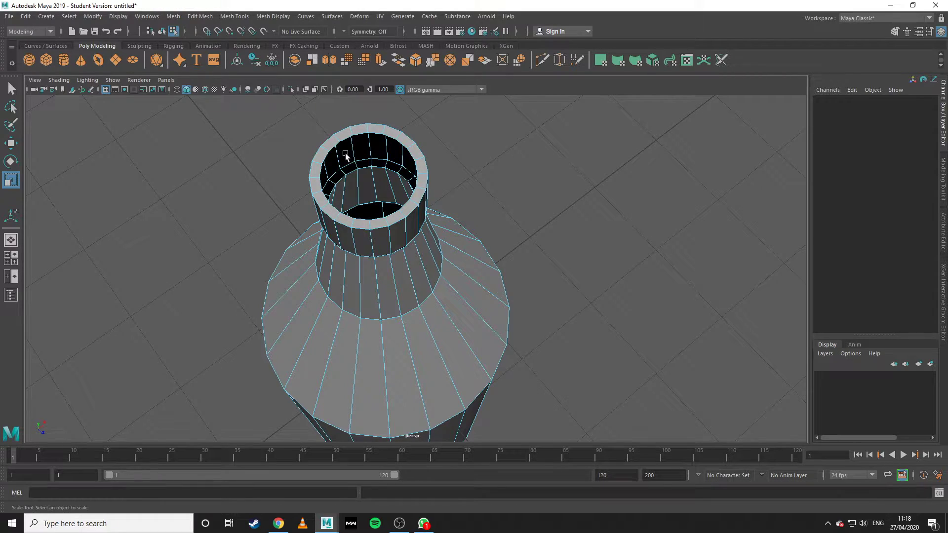
{"action": "left_click_drag", "start_coordinate": [435, 236], "coordinate": [474, 203], "text": "alt"}
{"action": "right_click_drag", "start_coordinate": [474, 203], "coordinate": [482, 294], "text": "alt"}
{"action": "key", "text": "3"}
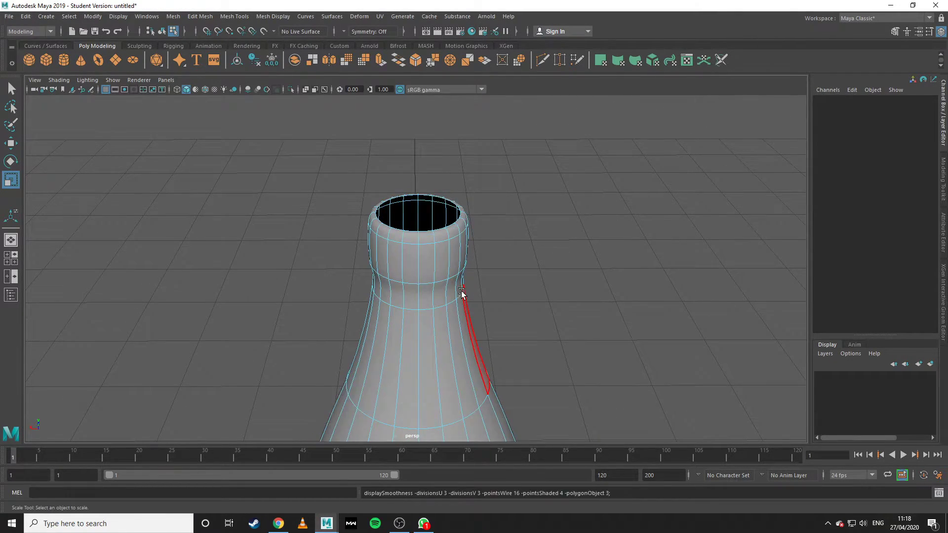
Select the edge loop just beneath the lip and move it up to about Y 3.66 to sharpen the lip's underside.
{"action": "right_click_drag", "start_coordinate": [427, 251], "coordinate": [425, 220]}
{"action": "double_click", "coordinate": [428, 310]}
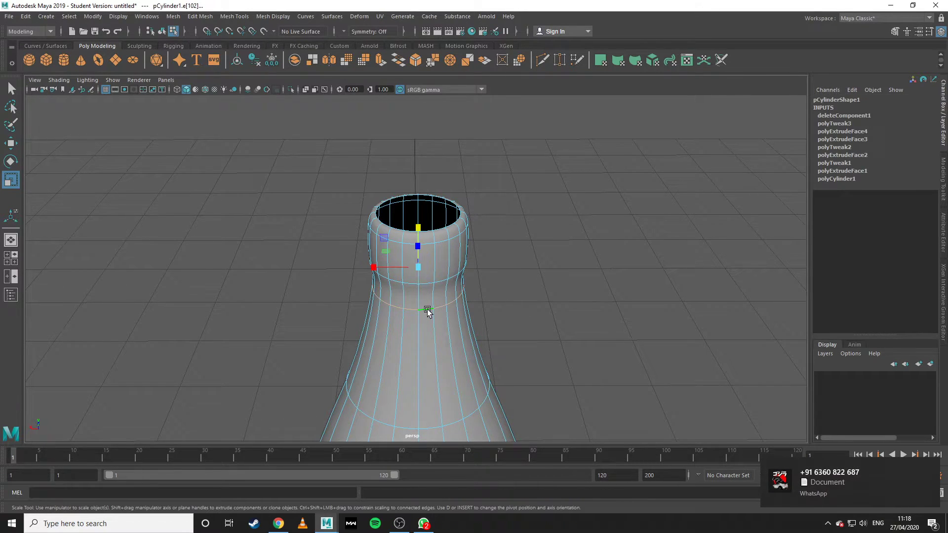
{"action": "key", "text": "w"}
{"action": "left_click_drag", "start_coordinate": [414, 262], "coordinate": [376, 168], "text": "alt"}
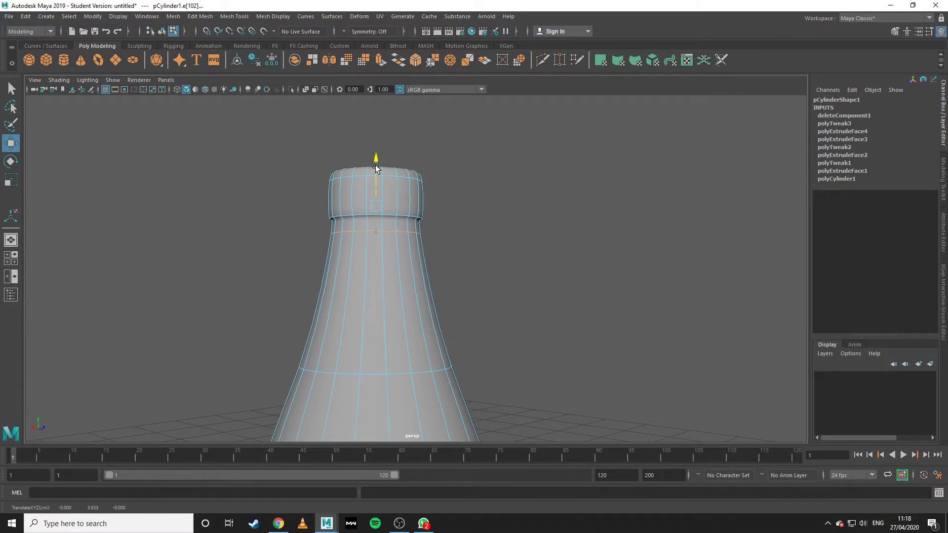
{"action": "left_click_drag", "start_coordinate": [587, 264], "coordinate": [399, 230], "text": "alt"}
{"action": "left_click_drag", "start_coordinate": [369, 164], "coordinate": [371, 162]}
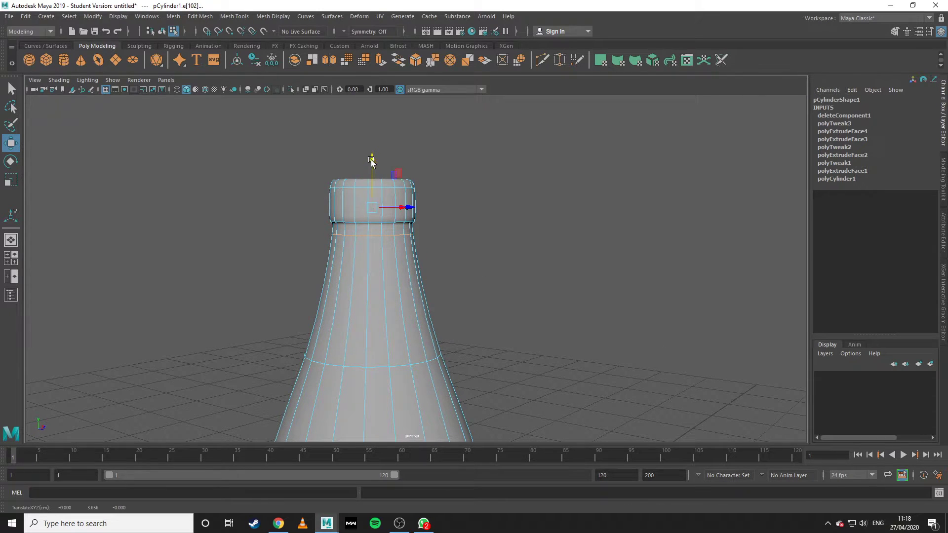
Deselect the edge loop and return the smooth-previewed bottle to object mode with nothing selected.
{"action": "left_click", "coordinate": [536, 269]}
{"action": "key", "text": "3"}
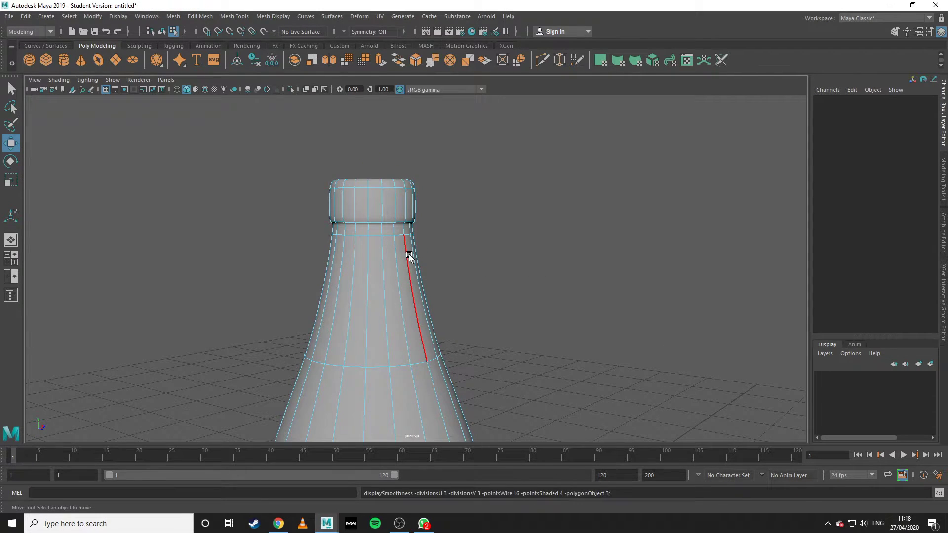
{"action": "left_click_drag", "start_coordinate": [500, 298], "coordinate": [543, 281], "text": "alt"}
{"action": "right_click_drag", "start_coordinate": [543, 281], "coordinate": [730, 219]}
{"action": "left_click", "coordinate": [466, 235]}
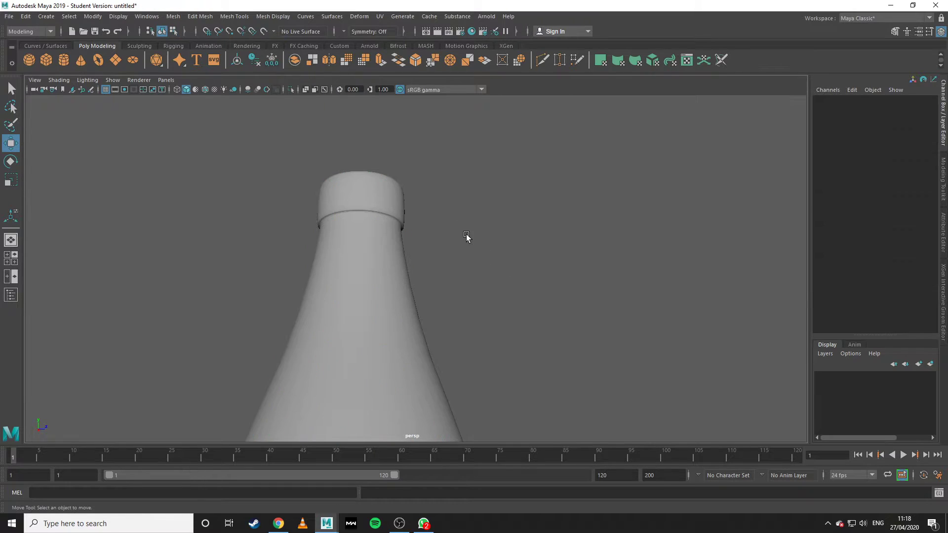
Select the bottle and turn off its smooth mesh preview.
{"action": "left_click_drag", "start_coordinate": [466, 234], "coordinate": [503, 241], "text": "alt"}
{"action": "scroll", "coordinate": [502, 241], "scroll_direction": "down", "scroll_amount": 8}
{"action": "middle_click_drag", "start_coordinate": [496, 267], "coordinate": [488, 191], "text": "alt"}
{"action": "scroll", "coordinate": [485, 256], "scroll_direction": "up", "scroll_amount": 5}
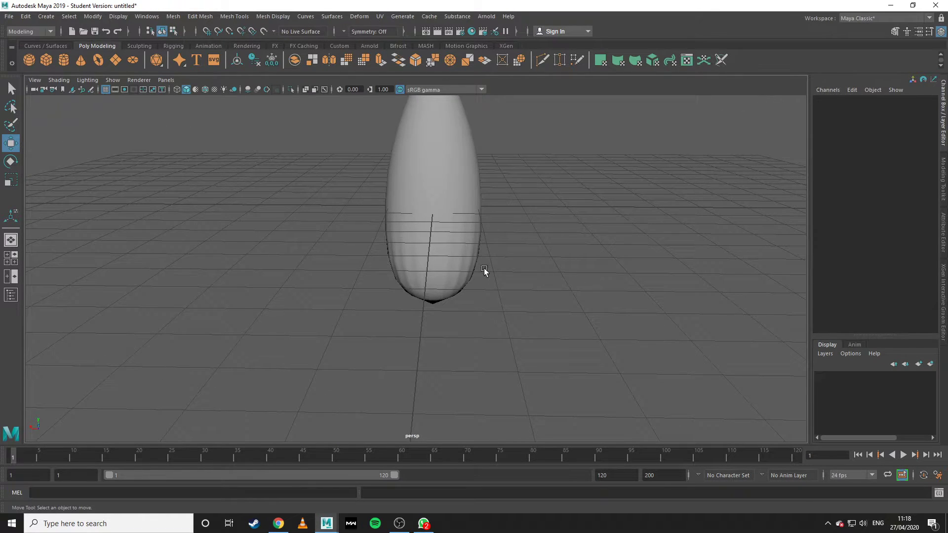
{"action": "left_click", "coordinate": [455, 255]}
{"action": "key", "text": "1"}
{"action": "left_click_drag", "start_coordinate": [485, 299], "coordinate": [495, 296], "text": "alt"}
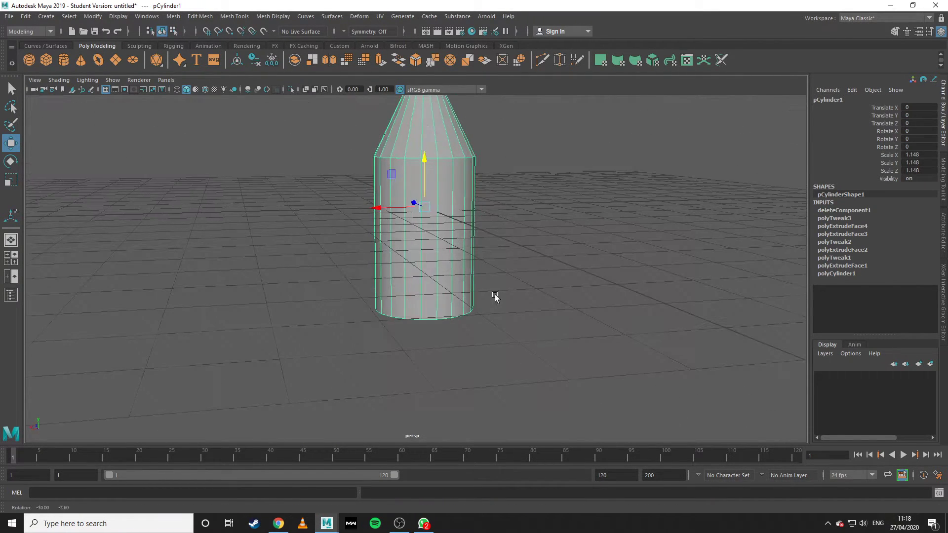
Insert an edge loop just above the bottle's base with the Multi-Cut tool.
{"action": "left_click", "coordinate": [542, 59]}
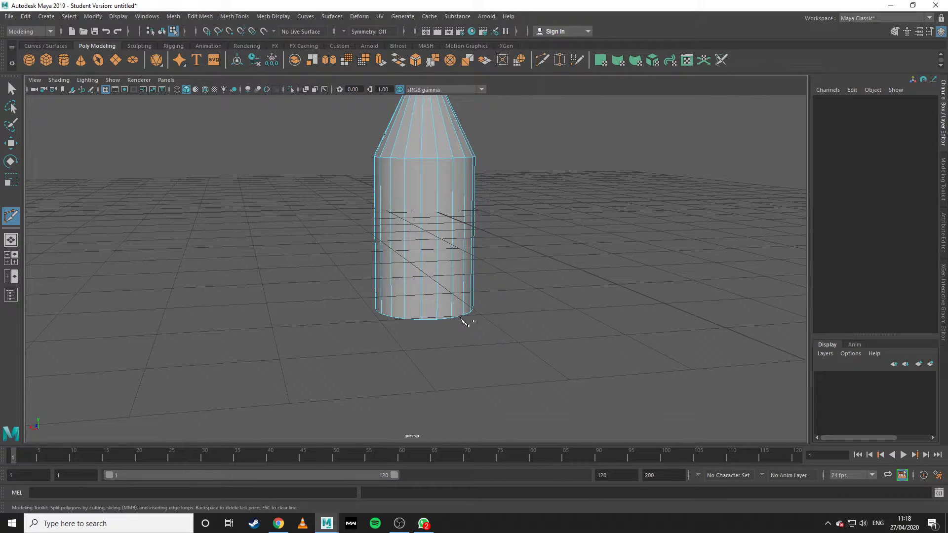
{"action": "scroll", "coordinate": [536, 299], "scroll_direction": "up", "scroll_amount": 3}
{"action": "left_click_drag", "start_coordinate": [484, 329], "coordinate": [530, 314], "text": "alt"}
{"action": "scroll", "coordinate": [467, 293], "scroll_direction": "down", "scroll_amount": 5}
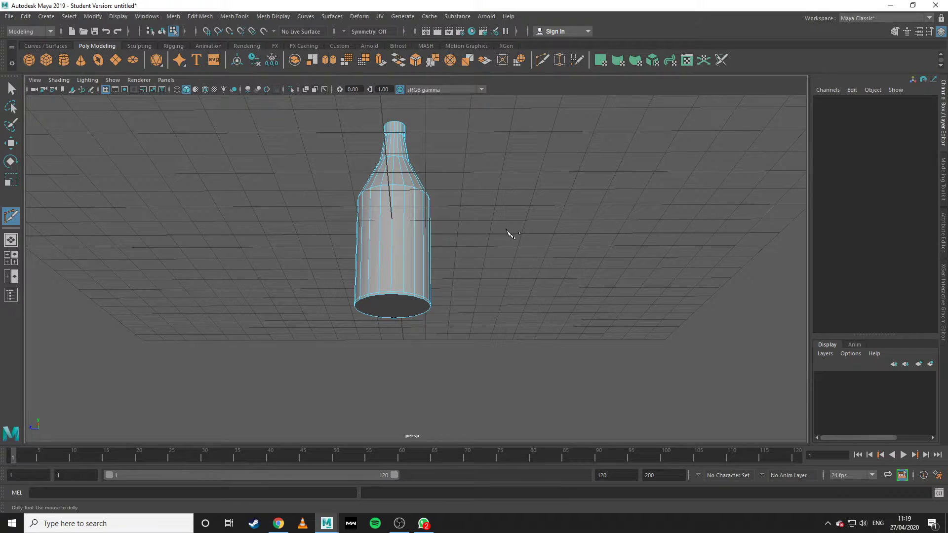
Turn the bottle's smooth preview back on and return to object mode with nothing selected.
{"action": "key", "text": "3"}
{"action": "right_click_drag", "start_coordinate": [417, 233], "coordinate": [509, 215]}
{"action": "key", "text": "w"}
{"action": "left_click_drag", "start_coordinate": [426, 233], "coordinate": [550, 256], "text": "alt"}
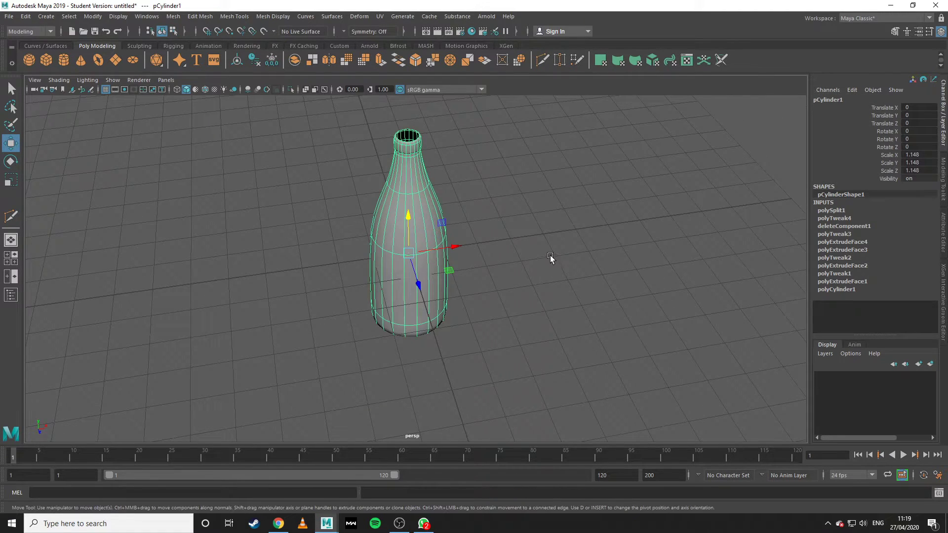
{"action": "left_click", "coordinate": [550, 256]}
Move the bottle up to about Y 3.65 and back to about Z -6.95, away from the origin.
{"action": "scroll", "coordinate": [548, 257], "scroll_direction": "down", "scroll_amount": 5}
{"action": "left_click_drag", "start_coordinate": [501, 274], "coordinate": [545, 256], "text": "alt"}
{"action": "left_click", "coordinate": [435, 229]}
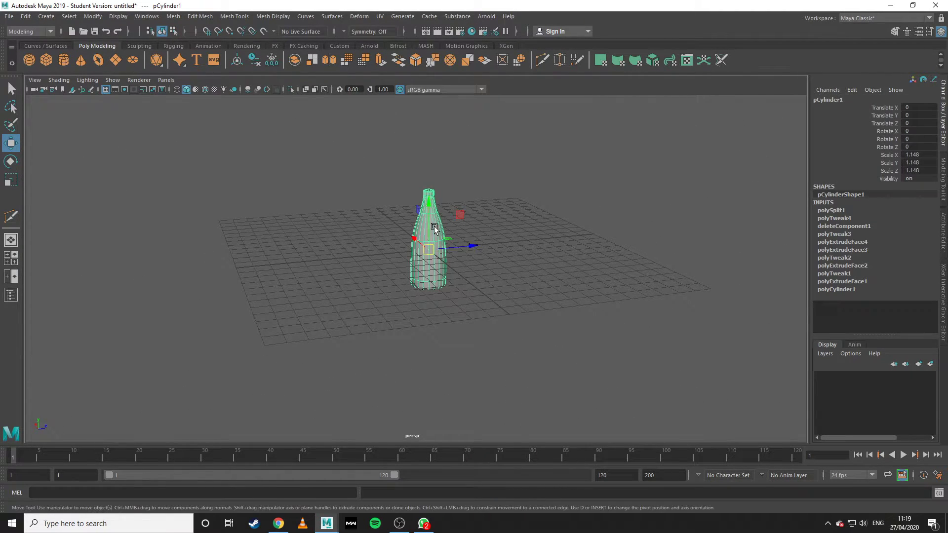
{"action": "left_click_drag", "start_coordinate": [431, 204], "coordinate": [437, 148]}
{"action": "left_click_drag", "start_coordinate": [468, 190], "coordinate": [358, 200]}
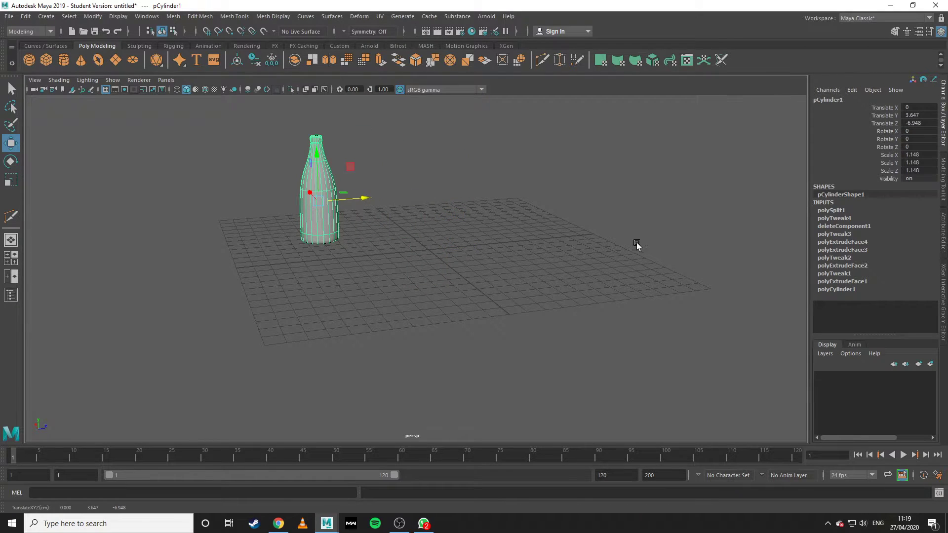
Create a polygon plane at the origin and scale it uniformly to about 25.7.
{"action": "left_click", "coordinate": [115, 61]}
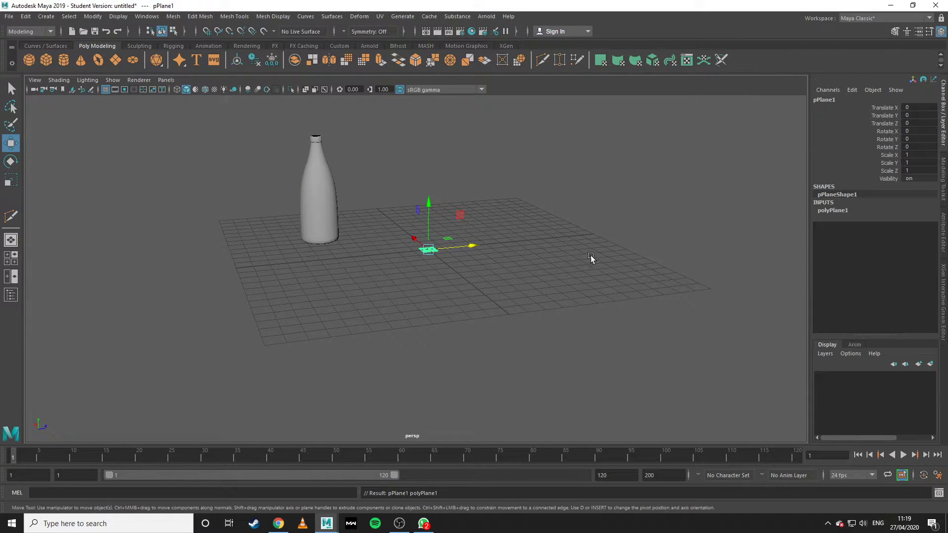
{"action": "key", "text": "r"}
{"action": "left_click_drag", "start_coordinate": [429, 249], "coordinate": [703, 286]}
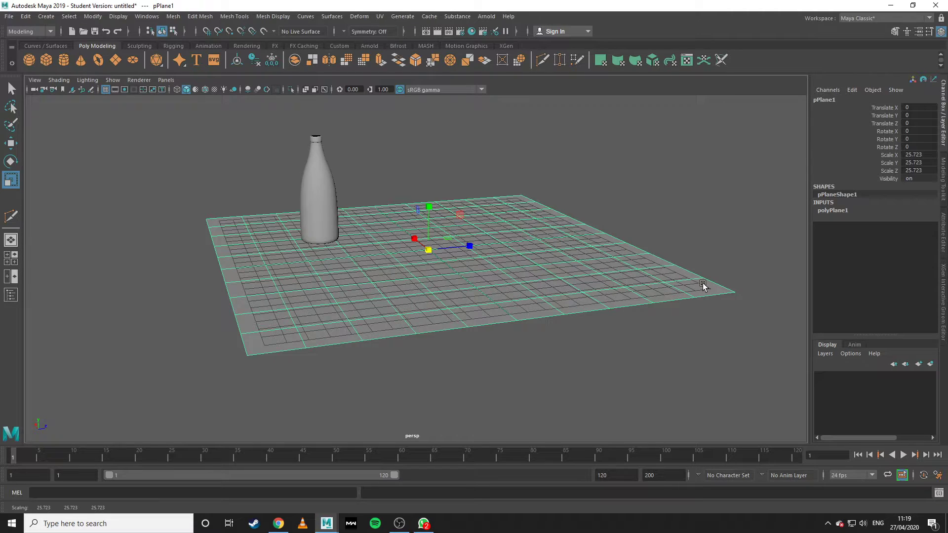
Set the plane's width and height subdivisions to 1 and deselect it.
{"action": "left_click", "coordinate": [853, 212]}
{"action": "left_click_drag", "start_coordinate": [927, 235], "coordinate": [915, 243]}
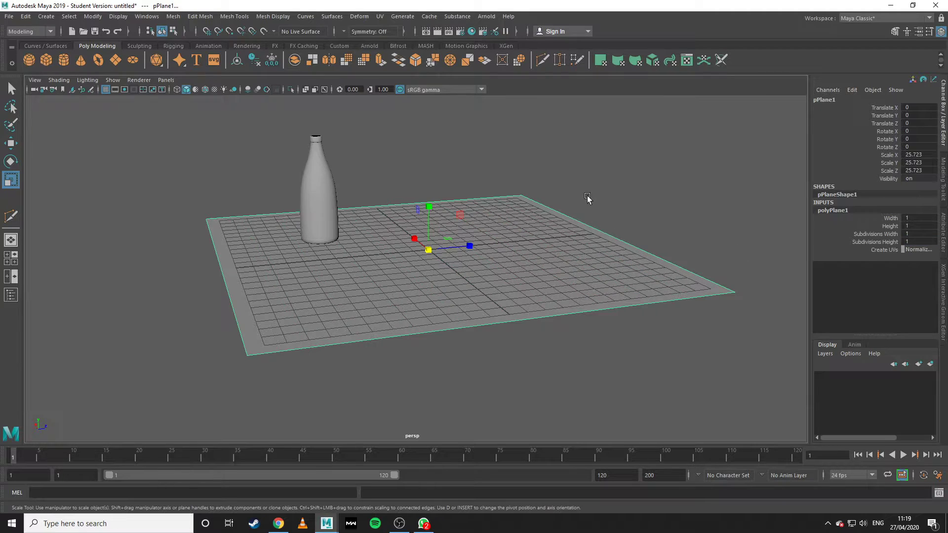
{"action": "left_click", "coordinate": [623, 185]}
Raise the plane slightly above the grid, to about Y 0.03.
{"action": "left_click_drag", "start_coordinate": [488, 235], "coordinate": [558, 229], "text": "alt"}
{"action": "left_click", "coordinate": [544, 233]}
{"action": "key", "text": "w"}
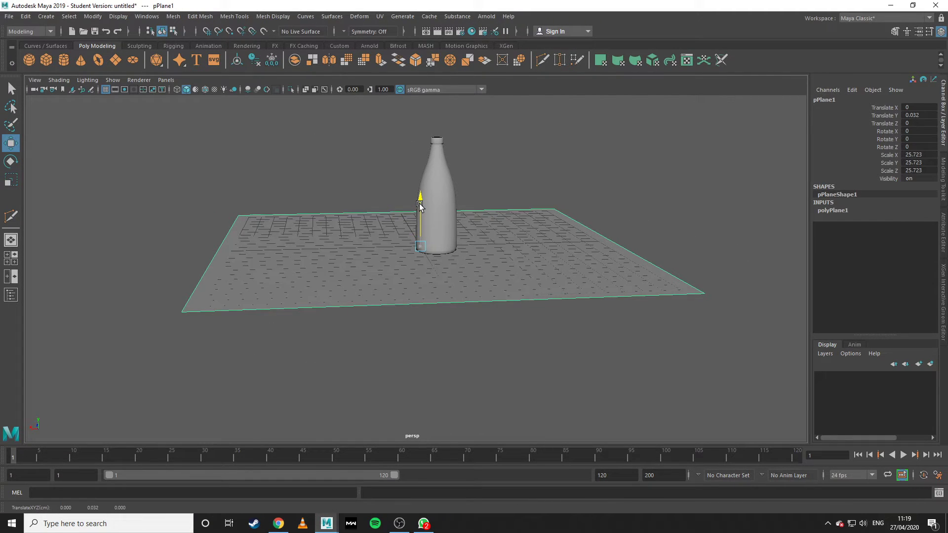
Select the bottle and raise it to about Y 5.37 above the plane.
{"action": "left_click", "coordinate": [641, 176]}
{"action": "left_click_drag", "start_coordinate": [641, 176], "coordinate": [653, 213], "text": "alt"}
{"action": "left_click", "coordinate": [497, 173]}
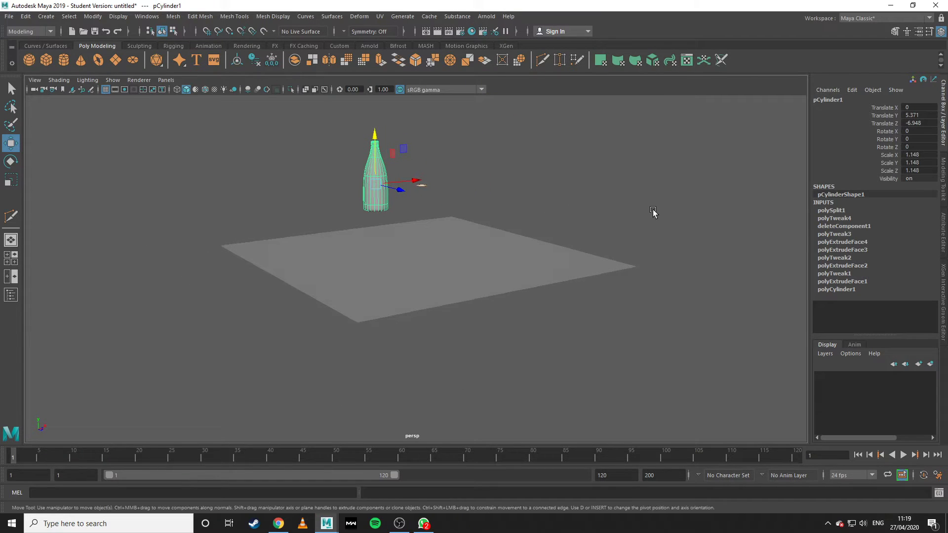
Create a polygon cylinder raised to about Y 3.09 and reduce its cap subdivisions so each end is a single face.
{"action": "left_click", "coordinate": [64, 62]}
{"action": "scroll", "coordinate": [212, 176], "scroll_direction": "up", "scroll_amount": 5}
{"action": "left_click_drag", "start_coordinate": [414, 194], "coordinate": [437, 113]}
{"action": "left_click_drag", "start_coordinate": [318, 163], "coordinate": [430, 197], "text": "alt"}
{"action": "left_click", "coordinate": [854, 211]}
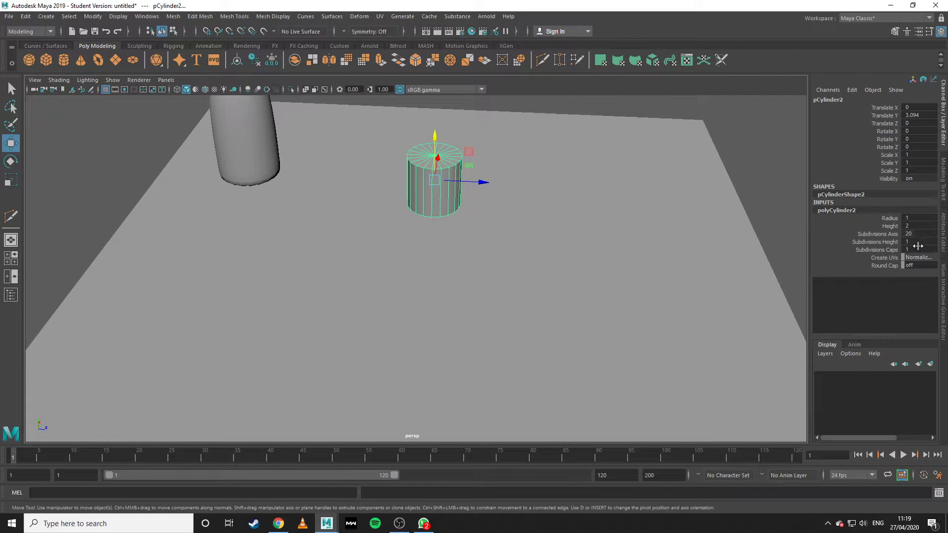
{"action": "left_click_drag", "start_coordinate": [918, 248], "coordinate": [758, 213], "text": "ctrl"}
Extrude the new cylinder's top face up to about Y 5.24 and scale it outward into a wide flare.
{"action": "scroll", "coordinate": [532, 262], "scroll_direction": "up", "scroll_amount": 5}
{"action": "middle_click_drag", "start_coordinate": [520, 151], "coordinate": [487, 163], "text": "alt"}
{"action": "right_click_drag", "start_coordinate": [460, 177], "coordinate": [459, 197]}
{"action": "left_click", "coordinate": [459, 197]}
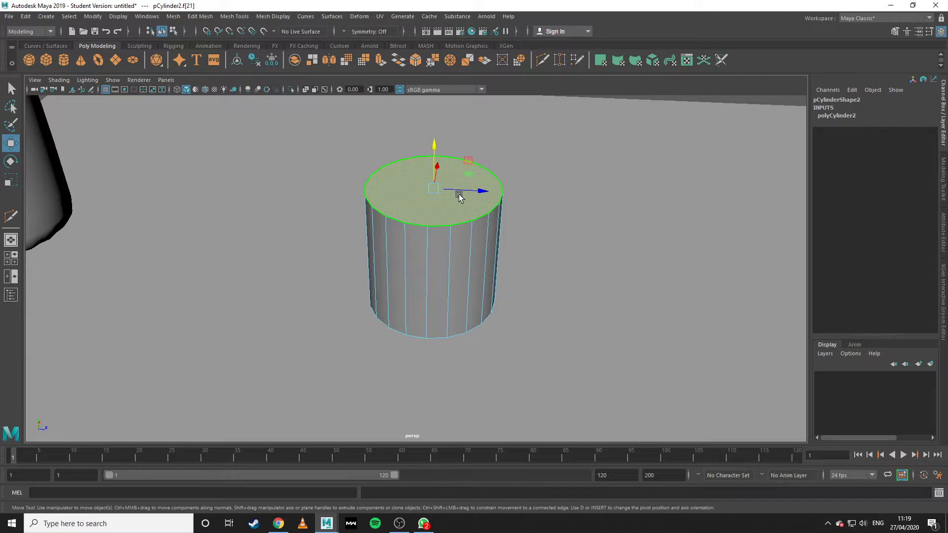
{"action": "key", "text": "ctrl+e"}
{"action": "left_click_drag", "start_coordinate": [434, 144], "coordinate": [434, 75]}
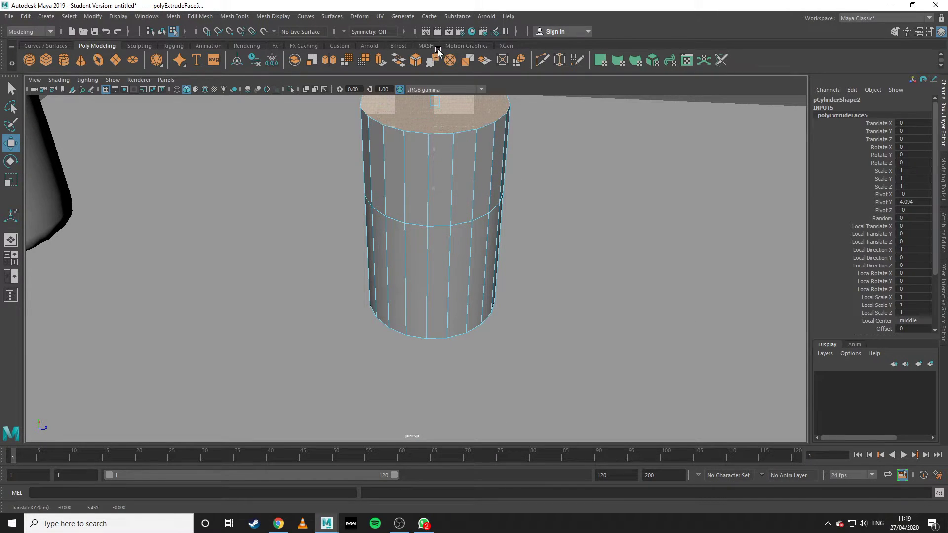
{"action": "key", "text": "r"}
{"action": "left_click_drag", "start_coordinate": [434, 116], "coordinate": [551, 129]}
{"action": "scroll", "coordinate": [499, 227], "scroll_direction": "down", "scroll_amount": 5}
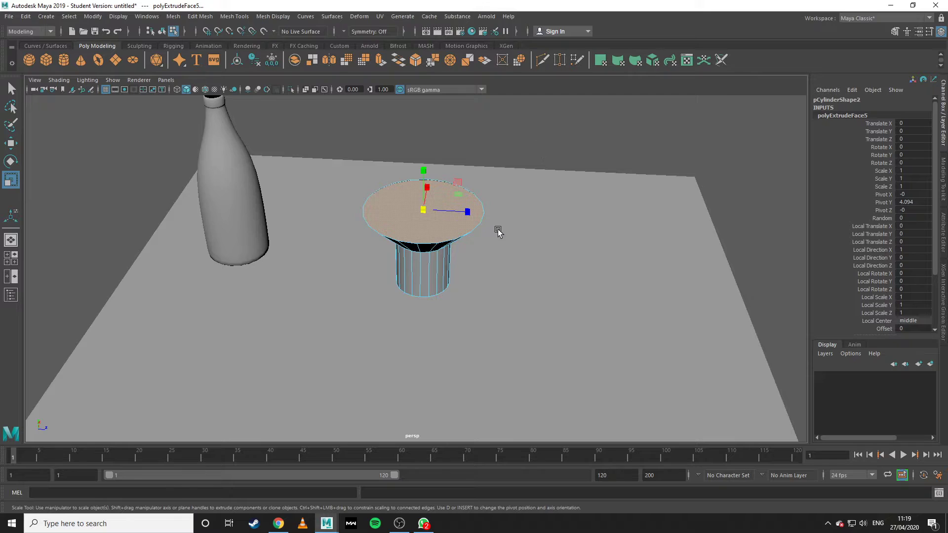
Extrude the flared top face upward to form the bowl's wall, and delete the capping face to open the bowl.
{"action": "left_click_drag", "start_coordinate": [486, 234], "coordinate": [498, 209], "text": "alt"}
{"action": "key", "text": "ctrl+e"}
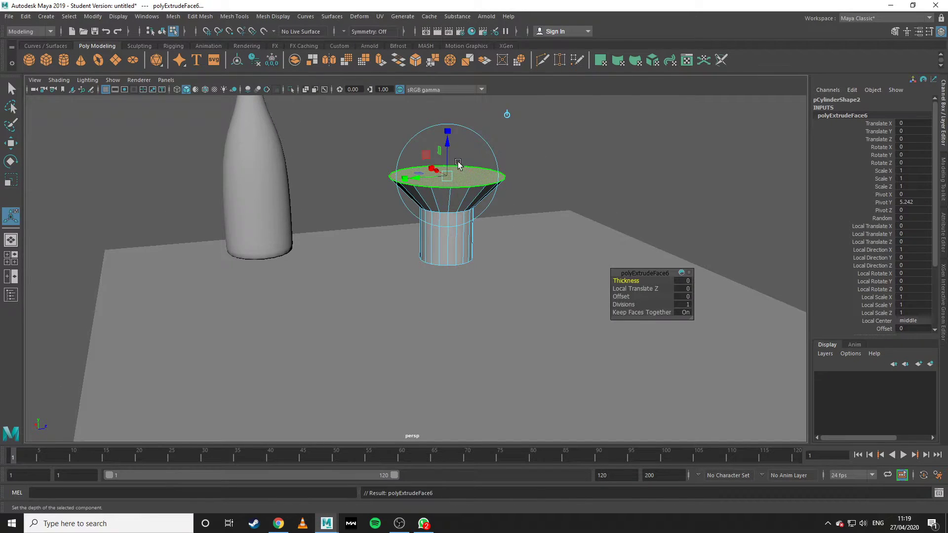
{"action": "left_click_drag", "start_coordinate": [452, 165], "coordinate": [434, 192]}
{"action": "key", "text": "w"}
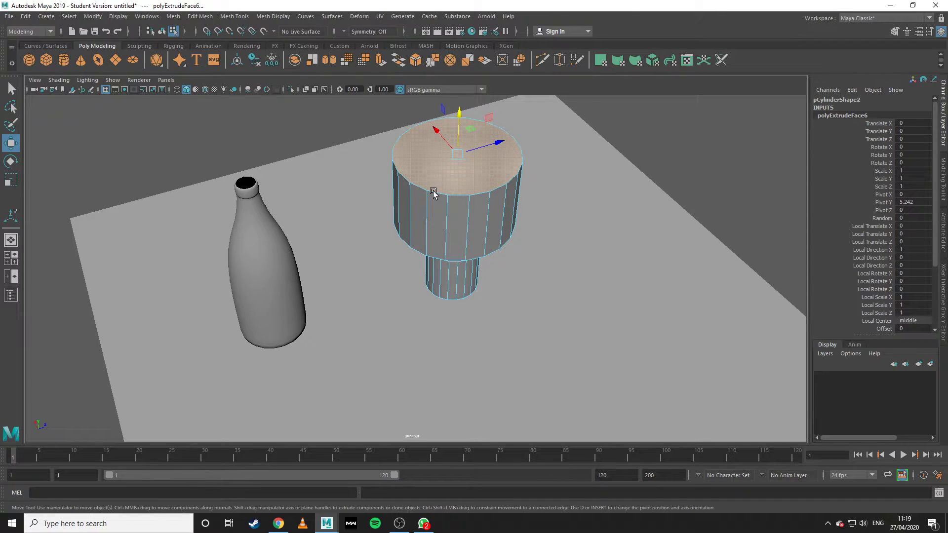
{"action": "key", "text": "Delete"}
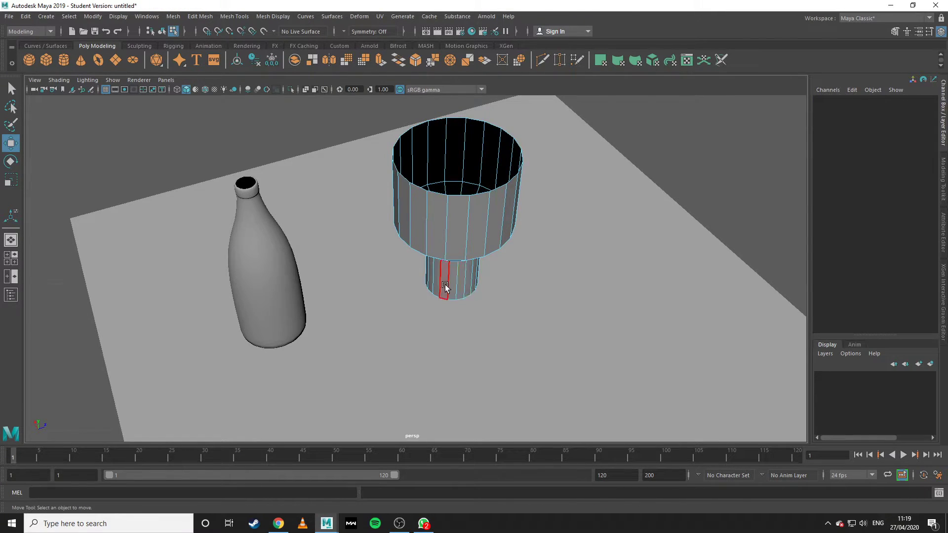
Scale the ring of faces beneath the bowl inward into a narrow stem and stretch it slightly vertically.
{"action": "left_click_drag", "start_coordinate": [445, 289], "coordinate": [425, 243], "text": "alt"}
{"action": "scroll", "coordinate": [433, 255], "scroll_direction": "up", "scroll_amount": 5}
{"action": "scroll", "coordinate": [433, 255], "scroll_direction": "up", "scroll_amount": 4}
{"action": "scroll", "coordinate": [429, 241], "scroll_direction": "down", "scroll_amount": 3}
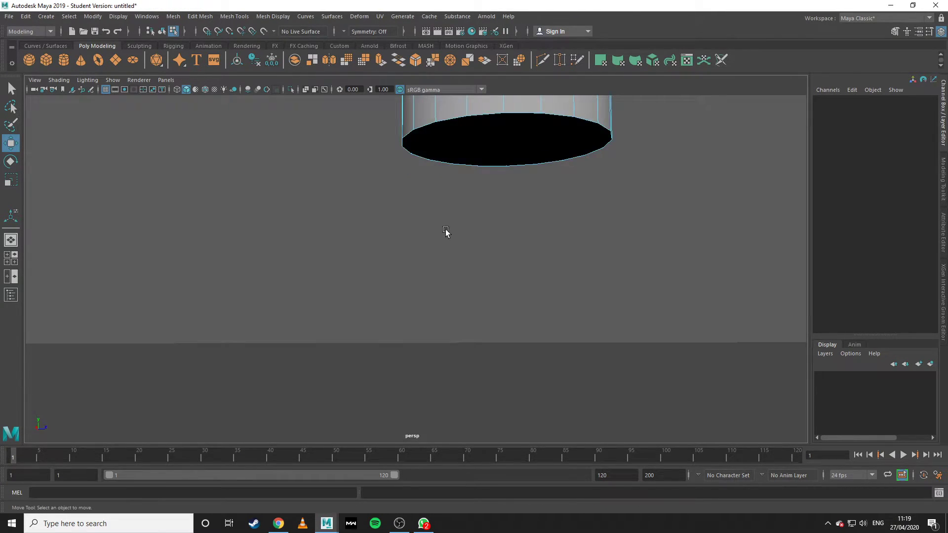
{"action": "middle_click_drag", "start_coordinate": [446, 233], "coordinate": [384, 355], "text": "alt"}
{"action": "scroll", "coordinate": [423, 216], "scroll_direction": "down", "scroll_amount": 3}
{"action": "left_click", "coordinate": [438, 244]}
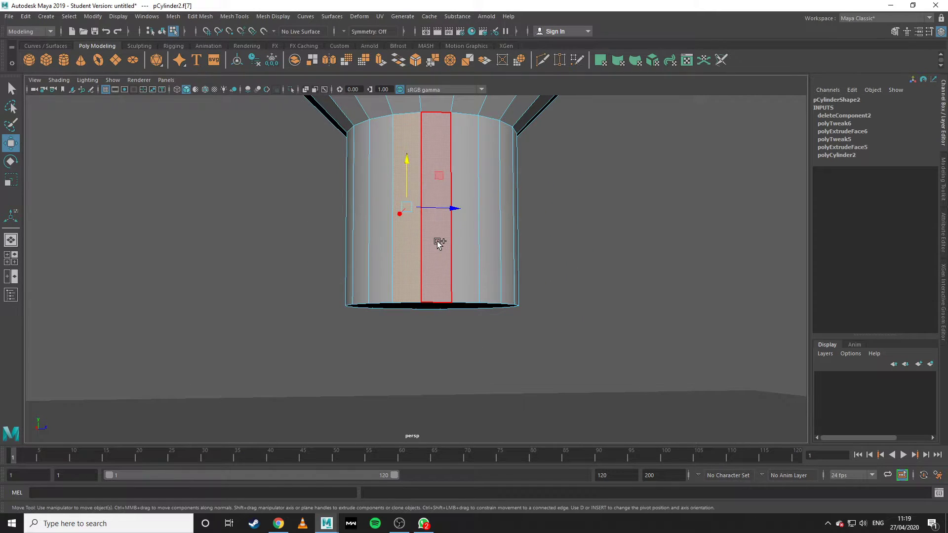
{"action": "key", "text": "r"}
{"action": "left_click_drag", "start_coordinate": [432, 221], "coordinate": [434, 103]}
{"action": "scroll", "coordinate": [445, 147], "scroll_direction": "down", "scroll_amount": 5}
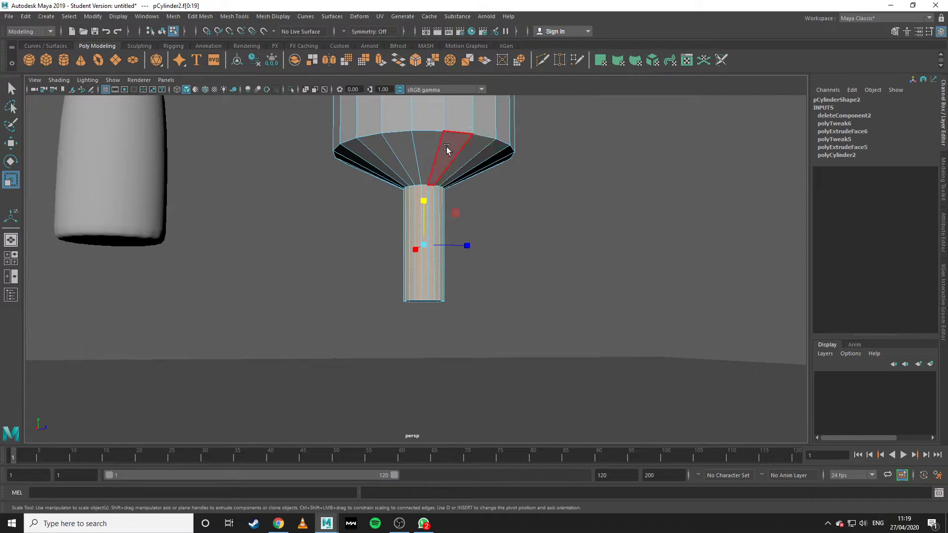
{"action": "left_click_drag", "start_coordinate": [456, 240], "coordinate": [427, 253], "text": "alt"}
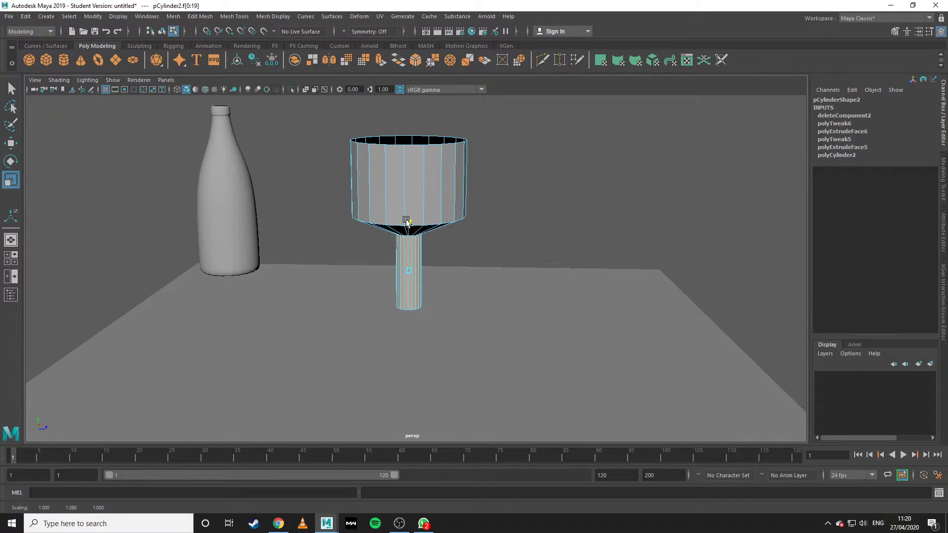
Extrude the stem's bottom face and scale it outward into a wide flat foot.
{"action": "left_click_drag", "start_coordinate": [406, 223], "coordinate": [394, 313], "text": "alt"}
{"action": "scroll", "coordinate": [432, 267], "scroll_direction": "up", "scroll_amount": 3}
{"action": "left_click", "coordinate": [394, 315]}
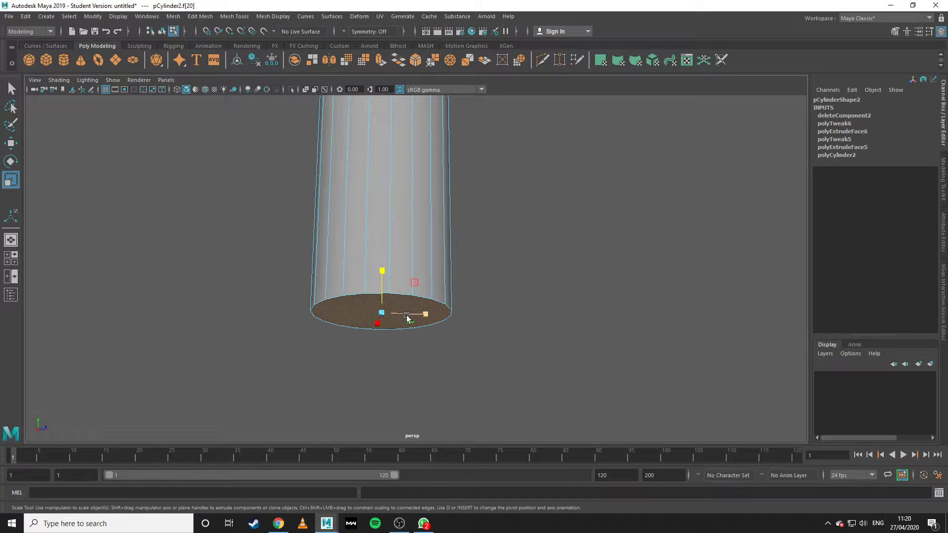
{"action": "mouse_move", "coordinate": [420, 323]}
{"action": "left_mouse_down", "text": "alt"}
{"action": "mouse_move", "coordinate": [501, 315]}
{"action": "mouse_move", "coordinate": [424, 327]}
{"action": "left_mouse_up", "text": "alt"}
{"action": "key", "text": "ctrl+e"}
{"action": "key", "text": "r"}
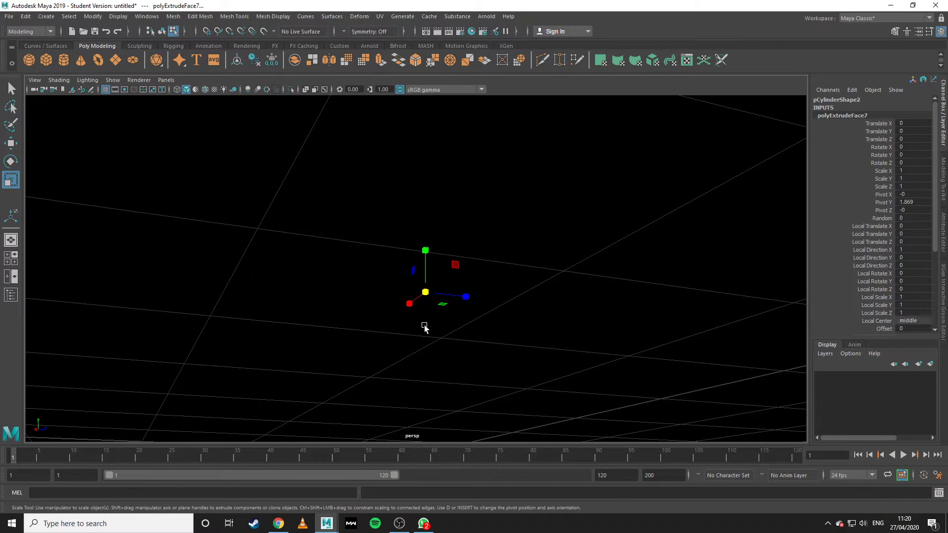
Lower the foot's bottom face to about Y 1.65, scale it wider, and return to object mode.
{"action": "key", "text": "w"}
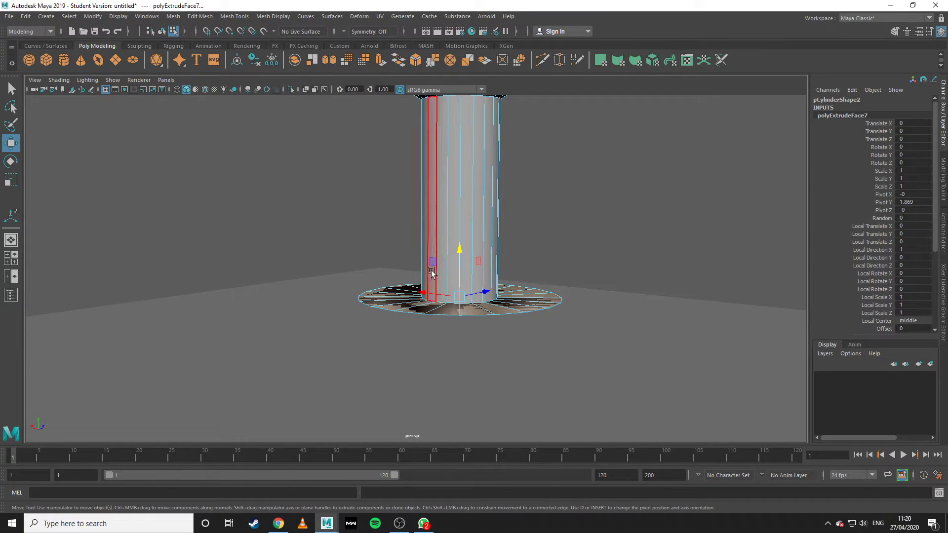
{"action": "left_click_drag", "start_coordinate": [458, 250], "coordinate": [409, 319]}
{"action": "scroll", "coordinate": [467, 299], "scroll_direction": "down", "scroll_amount": 3}
{"action": "left_click_drag", "start_coordinate": [417, 275], "coordinate": [416, 262]}
{"action": "key", "text": "r"}
{"action": "left_click_drag", "start_coordinate": [422, 309], "coordinate": [462, 301]}
{"action": "key", "text": "F8"}
{"action": "scroll", "coordinate": [597, 197], "scroll_direction": "down", "scroll_amount": 3}
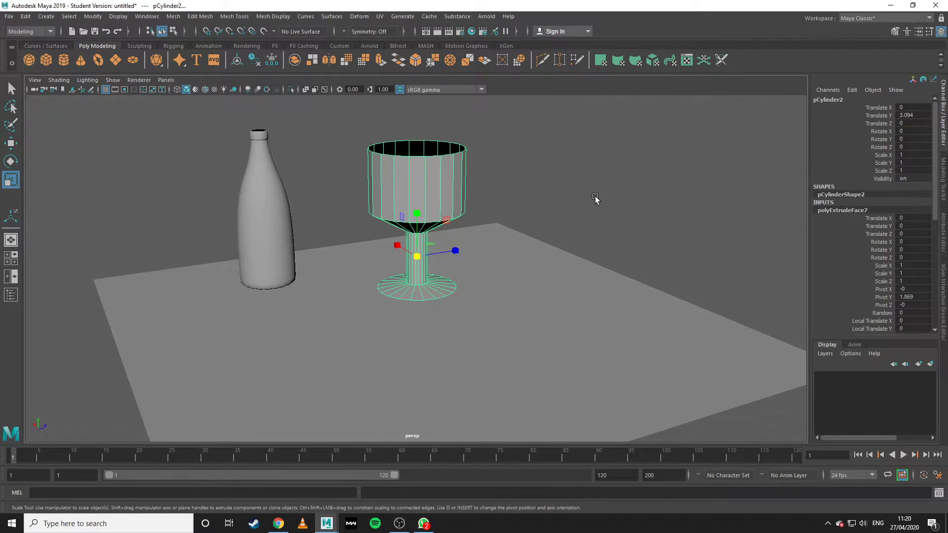
Turn on the goblet's smooth preview and scale its underside face outward to widen the foot.
{"action": "key", "text": "3"}
{"action": "left_click_drag", "start_coordinate": [544, 211], "coordinate": [428, 273], "text": "alt"}
{"action": "scroll", "coordinate": [469, 225], "scroll_direction": "up", "scroll_amount": 3}
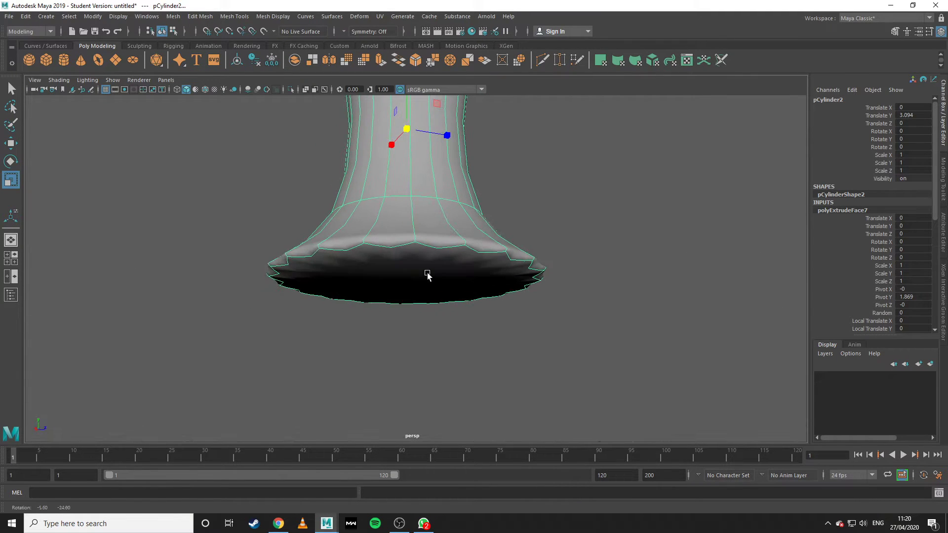
{"action": "right_click_drag", "start_coordinate": [412, 285], "coordinate": [415, 280]}
{"action": "left_click", "coordinate": [411, 293]}
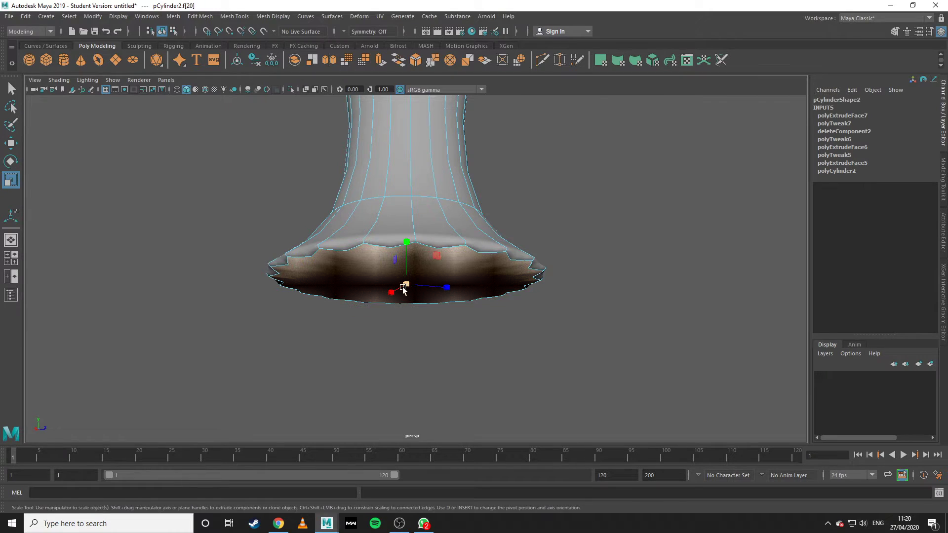
{"action": "left_click_drag", "start_coordinate": [405, 285], "coordinate": [626, 287]}
{"action": "scroll", "coordinate": [517, 247], "scroll_direction": "down", "scroll_amount": 7}
{"action": "left_click_drag", "start_coordinate": [418, 237], "coordinate": [409, 267], "text": "alt"}
{"action": "scroll", "coordinate": [409, 267], "scroll_direction": "down", "scroll_amount": 3}
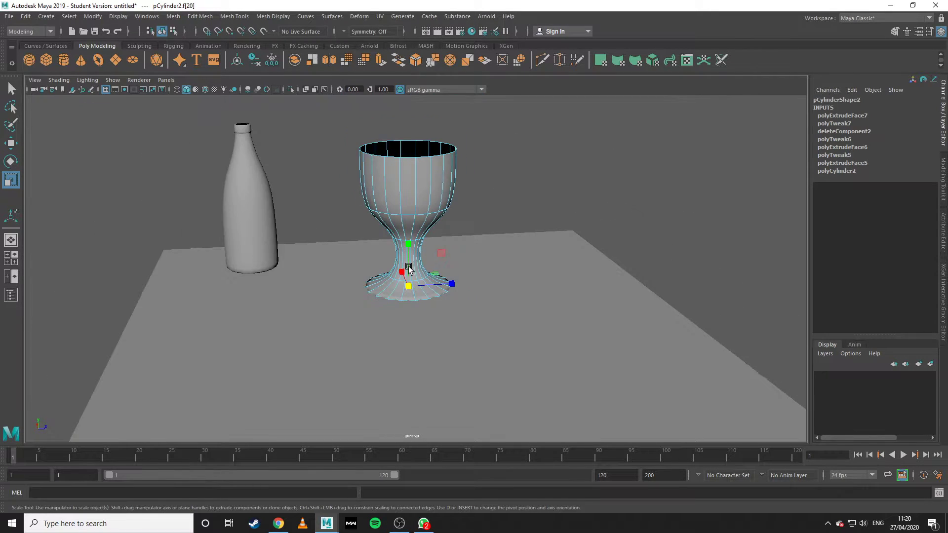
Return to object mode and turn off the goblet's smooth mesh preview.
{"action": "scroll", "coordinate": [441, 259], "scroll_direction": "down", "scroll_amount": 4}
{"action": "right_click_drag", "start_coordinate": [441, 226], "coordinate": [496, 199]}
{"action": "left_click", "coordinate": [503, 198]}
{"action": "left_click_drag", "start_coordinate": [538, 247], "coordinate": [402, 212], "text": "alt"}
{"action": "left_click", "coordinate": [402, 212]}
{"action": "scroll", "coordinate": [449, 244], "scroll_direction": "up", "scroll_amount": 6}
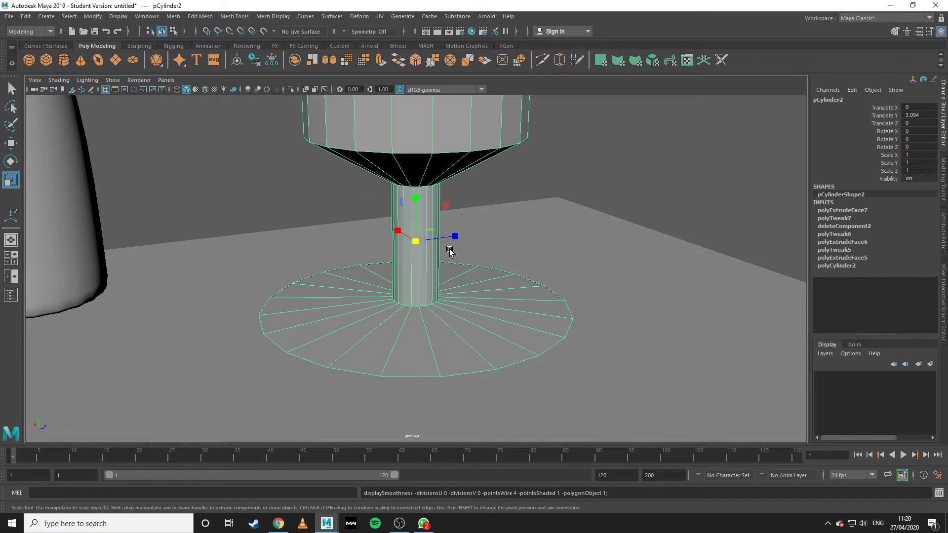
Extrude the face on the foot's underside and scale it inward to inset a smaller face.
{"action": "left_click_drag", "start_coordinate": [449, 251], "coordinate": [418, 288], "text": "alt"}
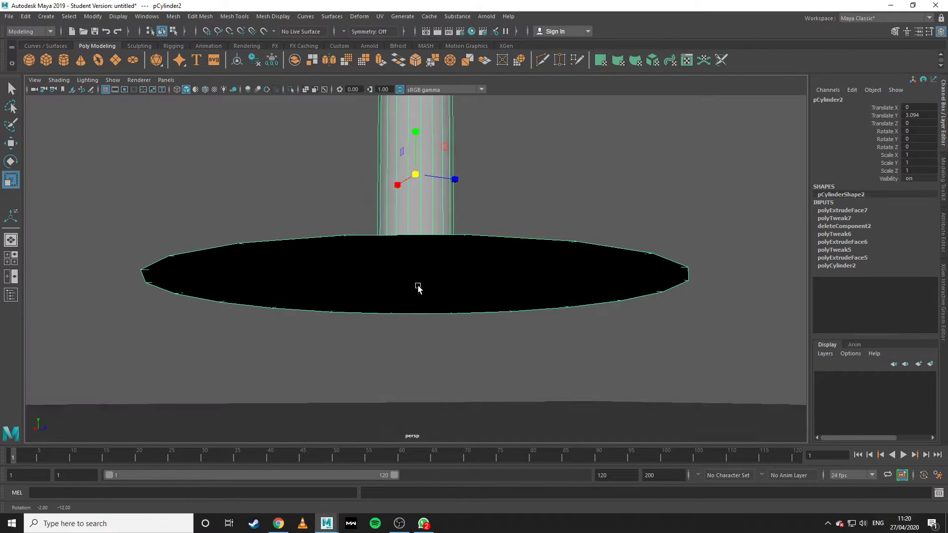
{"action": "scroll", "coordinate": [416, 285], "scroll_direction": "up", "scroll_amount": 5}
{"action": "right_click_drag", "start_coordinate": [430, 257], "coordinate": [432, 272]}
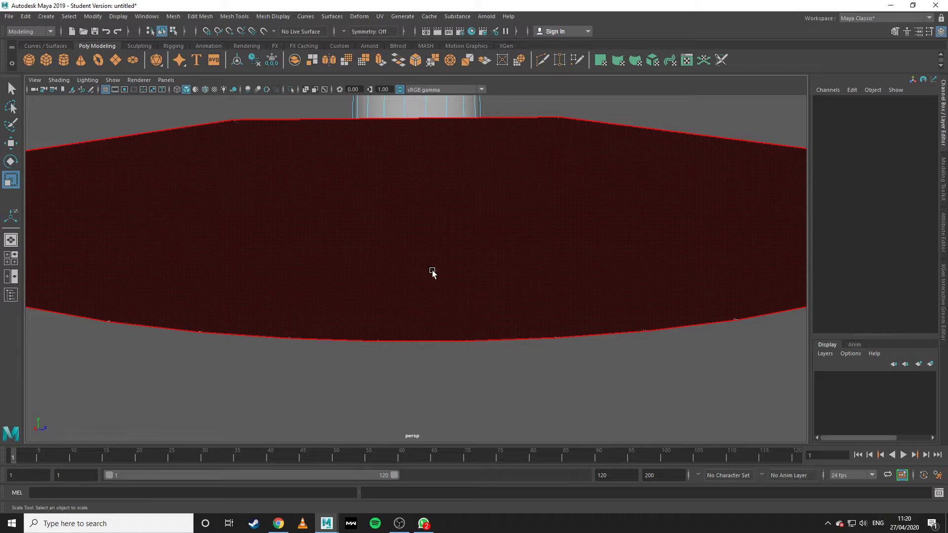
{"action": "left_click", "coordinate": [432, 272]}
{"action": "key", "text": "ctrl+e"}
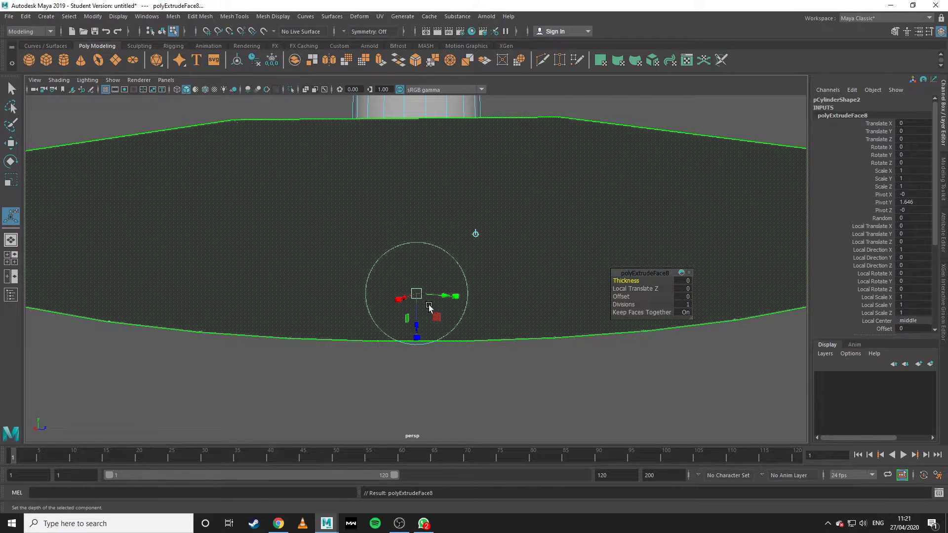
{"action": "key", "text": "r"}
{"action": "left_click_drag", "start_coordinate": [418, 298], "coordinate": [176, 294]}
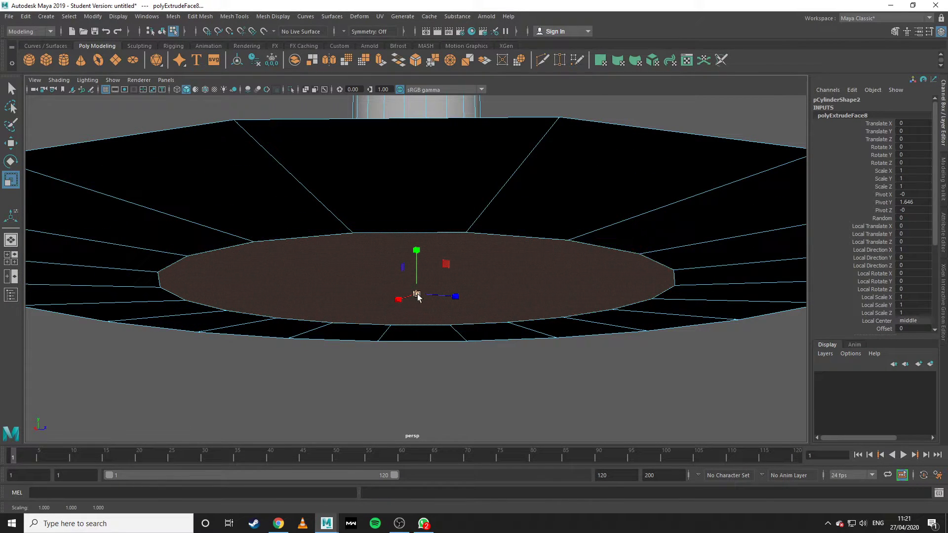
Scale the inset face on the foot's underside toward its centre and merge its vertices into one.
{"action": "left_click_drag", "start_coordinate": [418, 295], "coordinate": [283, 295]}
{"action": "right_click_drag", "start_coordinate": [338, 284], "coordinate": [312, 242]}
{"action": "right_click_drag", "start_coordinate": [285, 209], "coordinate": [253, 205]}
{"action": "left_click_drag", "start_coordinate": [403, 285], "coordinate": [425, 307]}
{"action": "right_click_drag", "start_coordinate": [420, 307], "coordinate": [415, 226], "text": "shift"}
{"action": "scroll", "coordinate": [416, 227], "scroll_direction": "down", "scroll_amount": 5}
{"action": "left_click_drag", "start_coordinate": [563, 186], "coordinate": [535, 239], "text": "alt"}
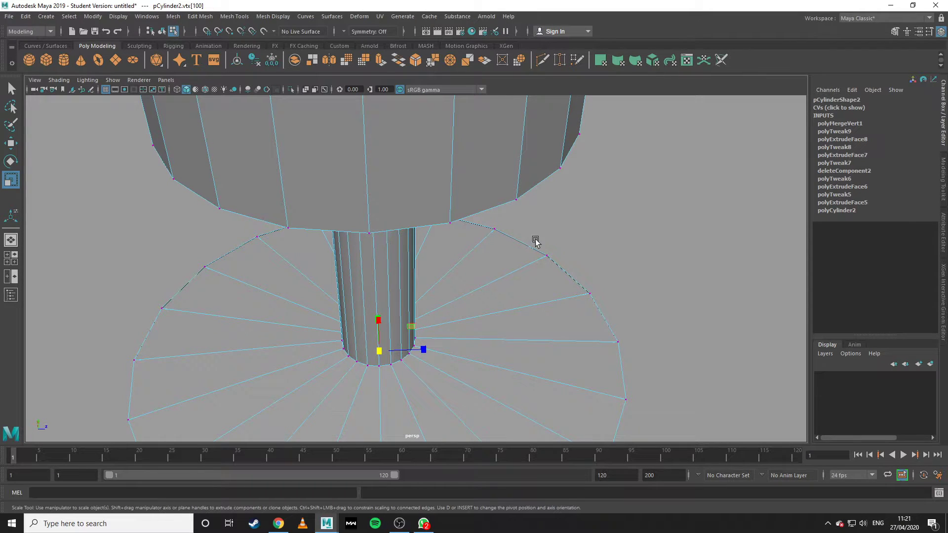
Turn on the goblet's smooth mesh preview and return to object mode.
{"action": "scroll", "coordinate": [571, 239], "scroll_direction": "down", "scroll_amount": 5}
{"action": "left_click_drag", "start_coordinate": [458, 312], "coordinate": [366, 256], "text": "alt"}
{"action": "left_click", "coordinate": [254, 178]}
{"action": "key", "text": "3"}
{"action": "right_click_drag", "start_coordinate": [407, 250], "coordinate": [536, 159]}
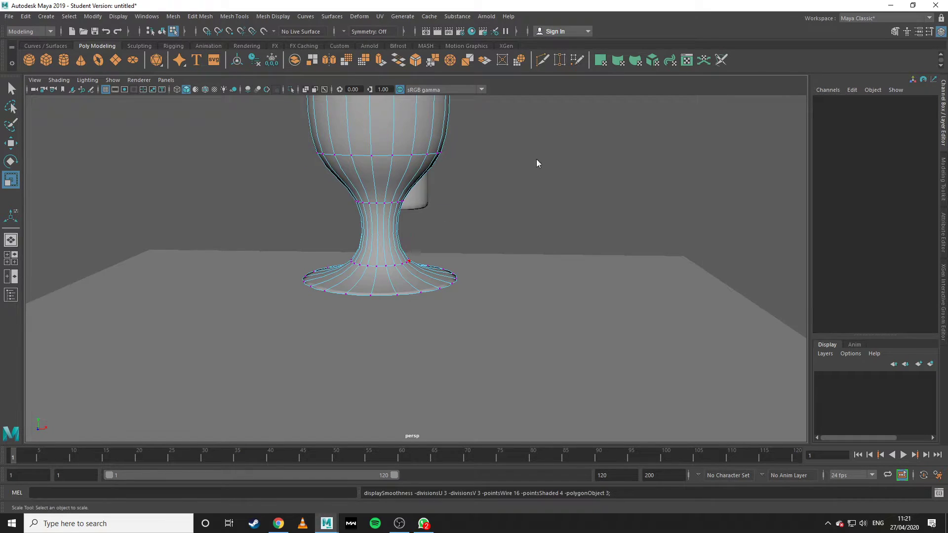
{"action": "left_click", "coordinate": [535, 215]}
{"action": "scroll", "coordinate": [531, 211], "scroll_direction": "down", "scroll_amount": 6}
{"action": "left_click_drag", "start_coordinate": [419, 241], "coordinate": [550, 250], "text": "alt"}
{"action": "scroll", "coordinate": [514, 263], "scroll_direction": "down", "scroll_amount": 4}
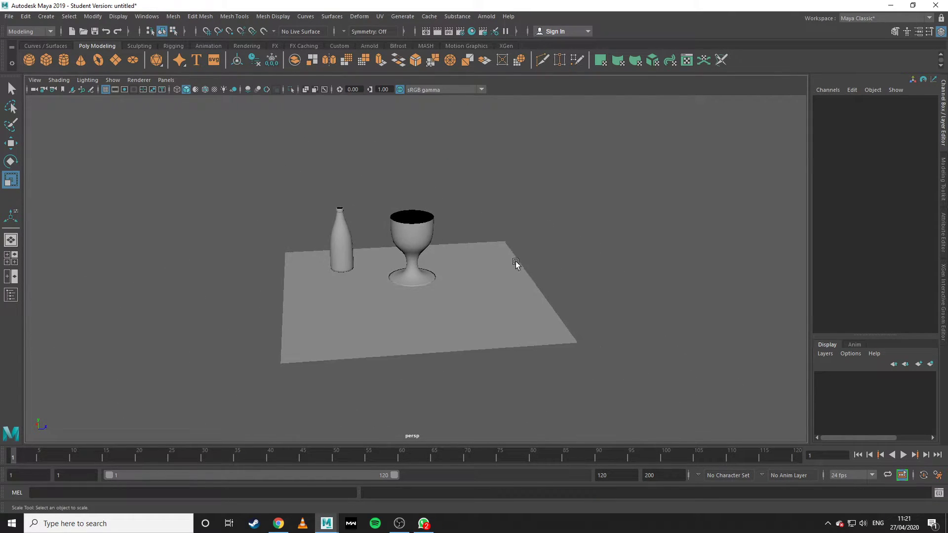
Scale the goblet down to about 0.709 and move it farther from the bottle, to rest above the plane.
{"action": "left_click", "coordinate": [414, 223]}
{"action": "key", "text": "w"}
{"action": "left_click_drag", "start_coordinate": [414, 223], "coordinate": [424, 238]}
{"action": "left_click_drag", "start_coordinate": [464, 277], "coordinate": [492, 278]}
{"action": "key", "text": "r"}
{"action": "key", "text": "w"}
Move the bottle, goblet and ground plane together along Z, away from the grid, with the goblet at about Z -40.57.
{"action": "left_click", "coordinate": [340, 243]}
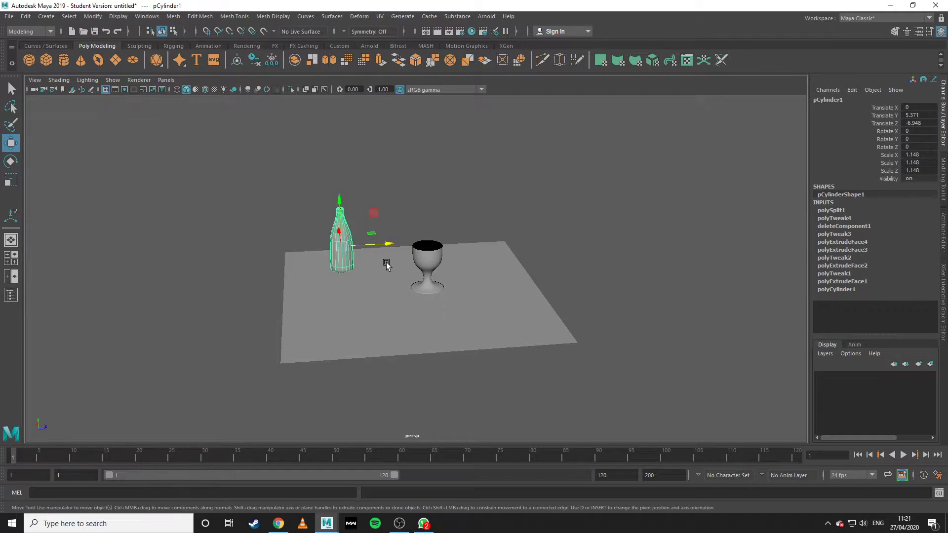
{"action": "scroll", "coordinate": [334, 251], "scroll_direction": "up", "scroll_amount": 5}
{"action": "scroll", "coordinate": [483, 250], "scroll_direction": "down", "scroll_amount": 6}
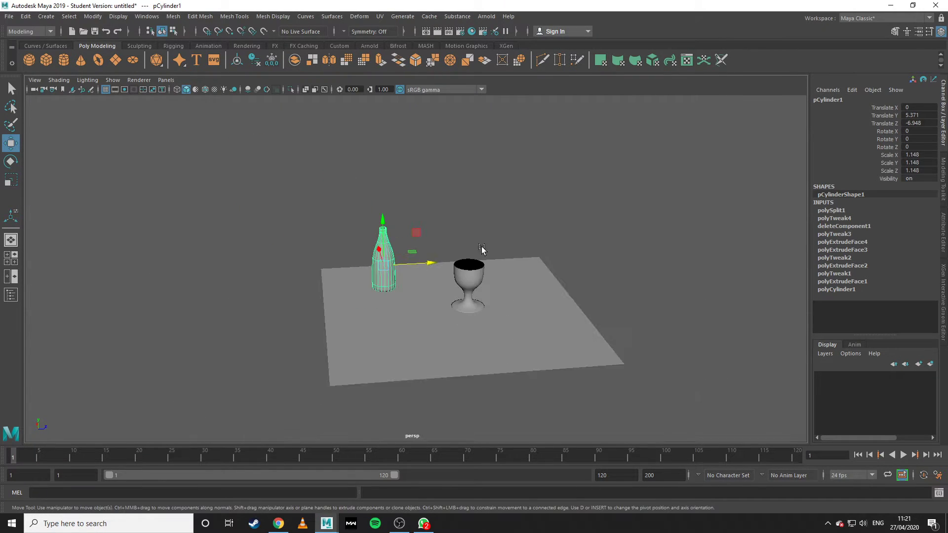
{"action": "left_click_drag", "start_coordinate": [324, 217], "coordinate": [548, 348], "text": "alt"}
{"action": "left_click_drag", "start_coordinate": [486, 284], "coordinate": [243, 270]}
{"action": "left_click", "coordinate": [351, 229]}
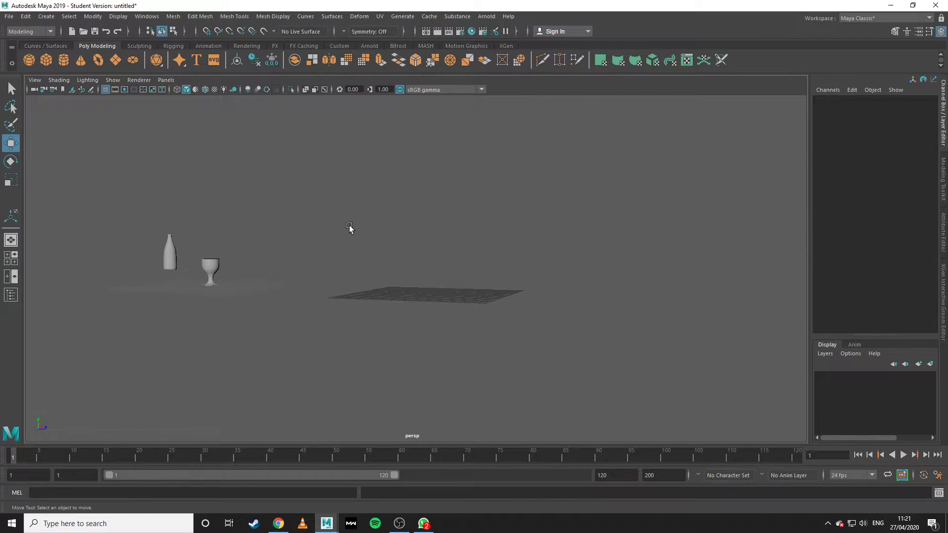
Put the bottle, goblet and ground plane on a new display layer and hide that layer.
{"action": "mouse_move", "coordinate": [333, 217]}
{"action": "left_mouse_down", "text": "alt"}
{"action": "mouse_move", "coordinate": [371, 239]}
{"action": "mouse_move", "coordinate": [325, 225]}
{"action": "left_mouse_up", "text": "alt"}
{"action": "left_click_drag", "start_coordinate": [110, 224], "coordinate": [301, 387]}
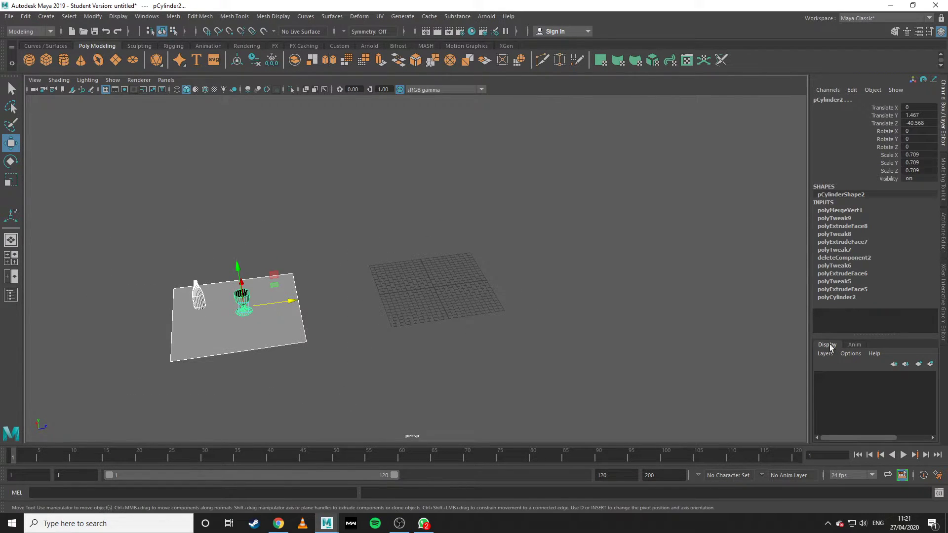
{"action": "left_click", "coordinate": [930, 364]}
{"action": "left_click", "coordinate": [820, 378]}
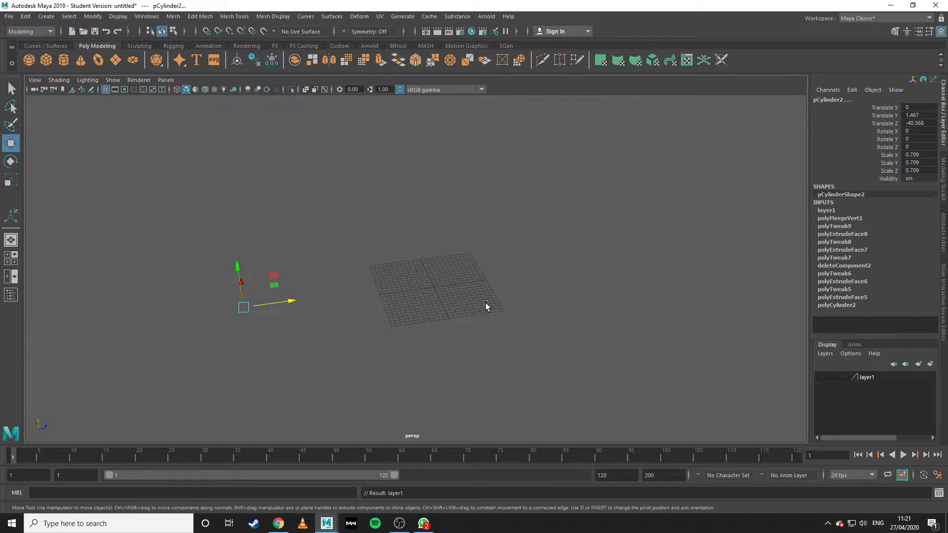
{"action": "left_click_drag", "start_coordinate": [485, 304], "coordinate": [419, 244], "text": "alt"}
{"action": "left_click", "coordinate": [348, 241]}
{"action": "middle_click_drag", "start_coordinate": [336, 240], "coordinate": [361, 298], "text": "alt"}
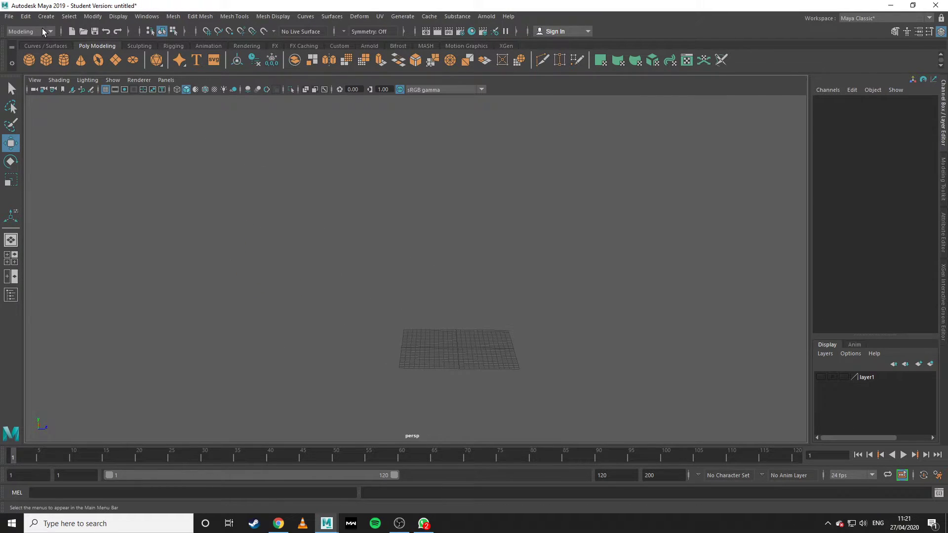
Switch to the FX menu set and set the default nParticle type to Balls.
{"action": "left_click", "coordinate": [49, 31]}
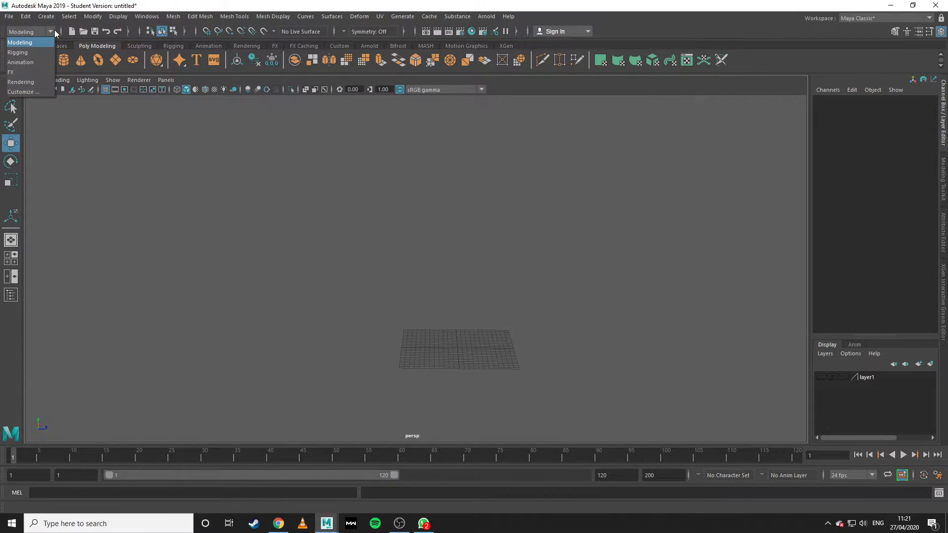
{"action": "left_click", "coordinate": [39, 69]}
{"action": "left_click", "coordinate": [176, 18]}
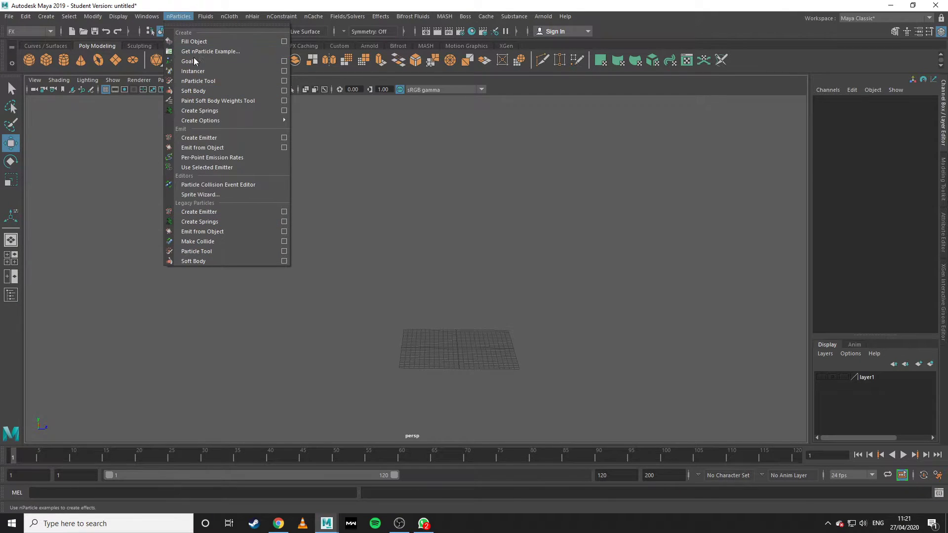
{"action": "mouse_move", "coordinate": [275, 122]}
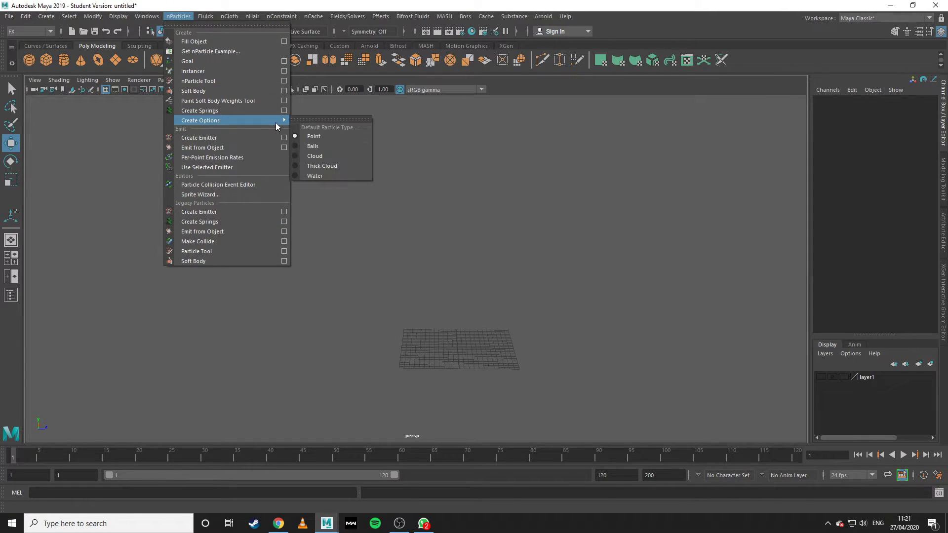
{"action": "left_click", "coordinate": [329, 146]}
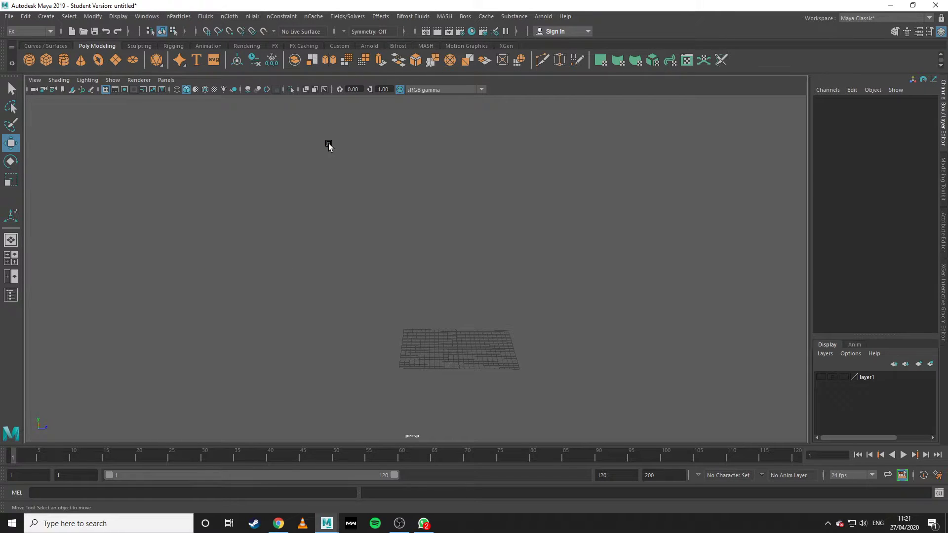
Create an Omni nParticle emitter with a rate of 100 and raise it to about Y 30.15 above the grid.
{"action": "left_click", "coordinate": [178, 16]}
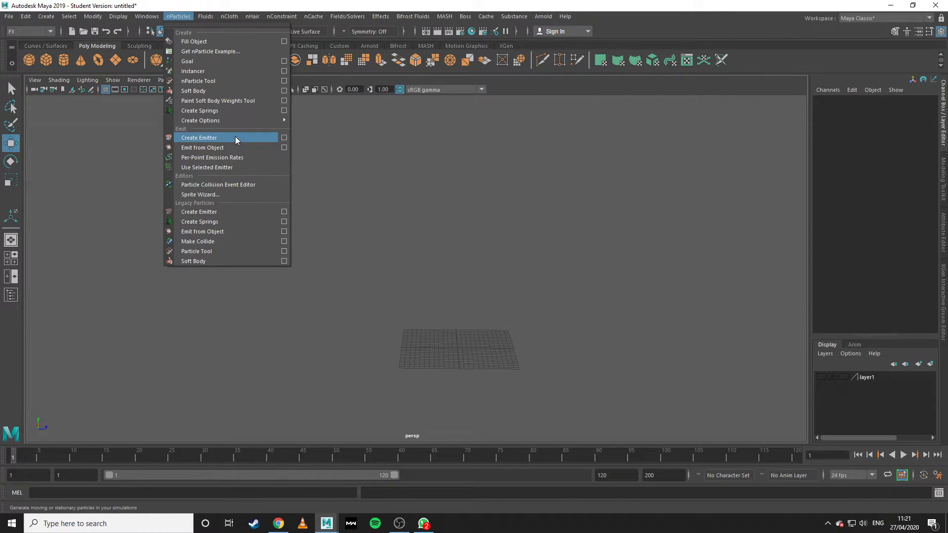
{"action": "left_click", "coordinate": [284, 137]}
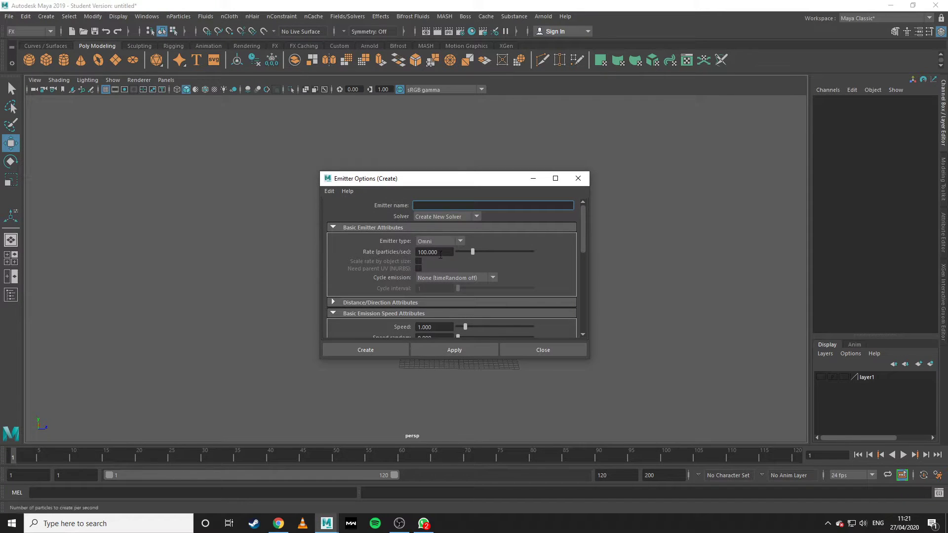
{"action": "left_click", "coordinate": [361, 353]}
{"action": "left_click_drag", "start_coordinate": [458, 296], "coordinate": [448, 163]}
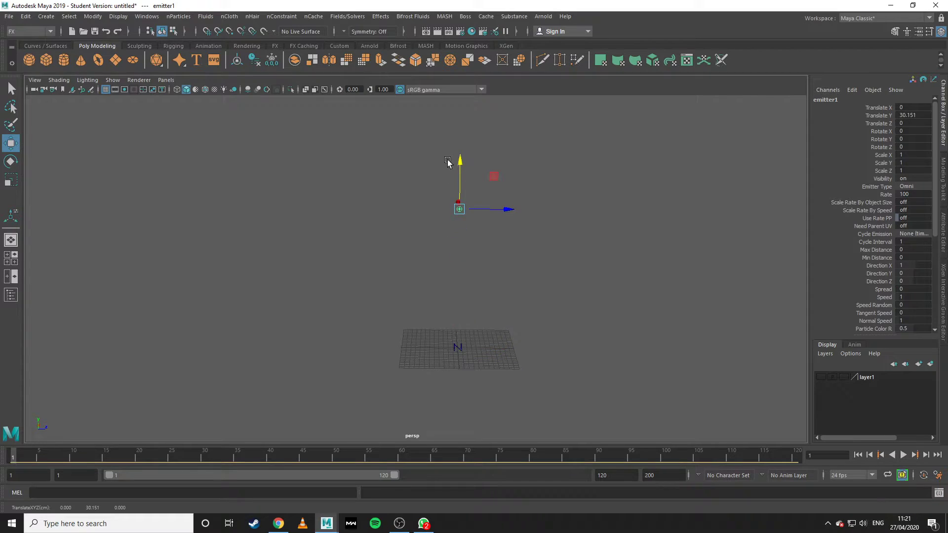
Extend the playback range to end at frame 600.
{"action": "left_click_drag", "start_coordinate": [394, 475], "coordinate": [583, 475]}
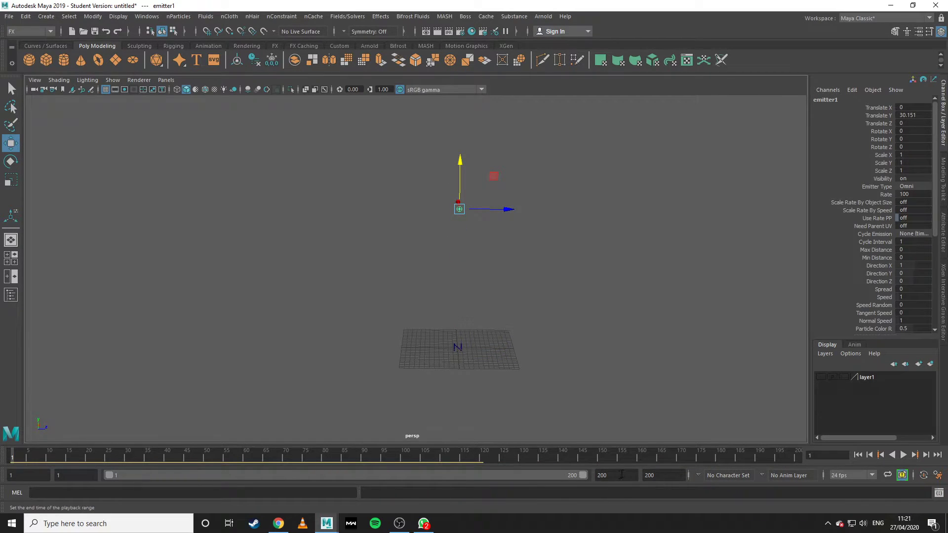
{"action": "type", "text": "600"}
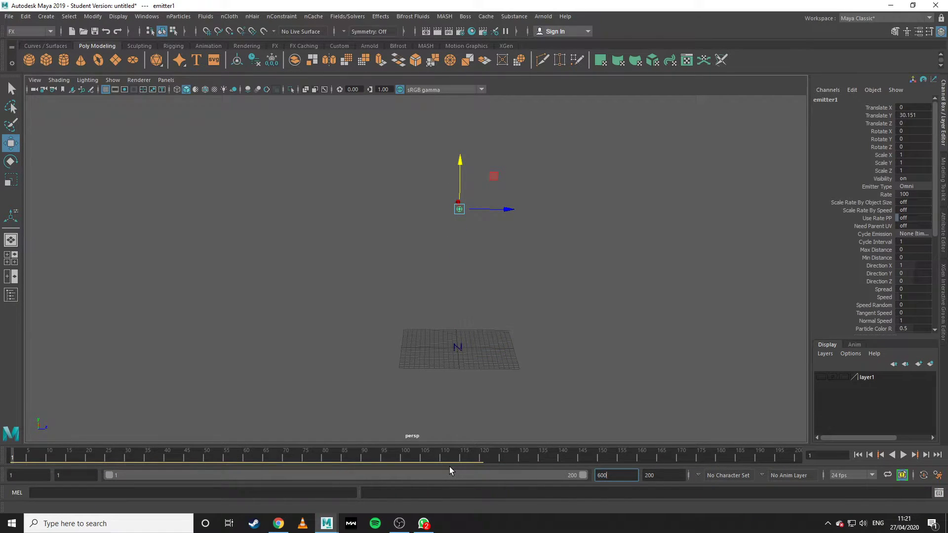
{"action": "key", "text": "Return"}
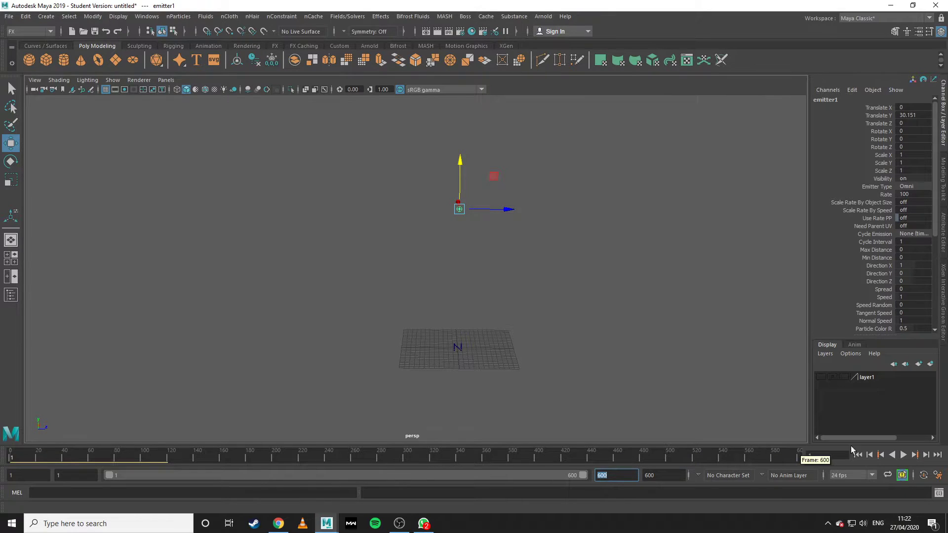
Play the particle simulation twice from the start and rewind to the first frame.
{"action": "left_click", "coordinate": [903, 455]}
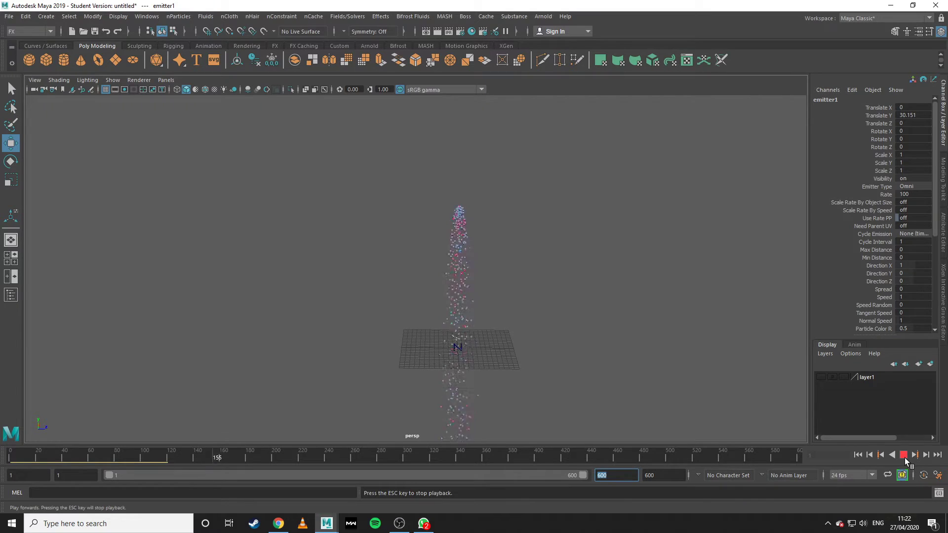
{"action": "left_click", "coordinate": [904, 455]}
{"action": "left_click", "coordinate": [859, 454]}
{"action": "left_click", "coordinate": [903, 455]}
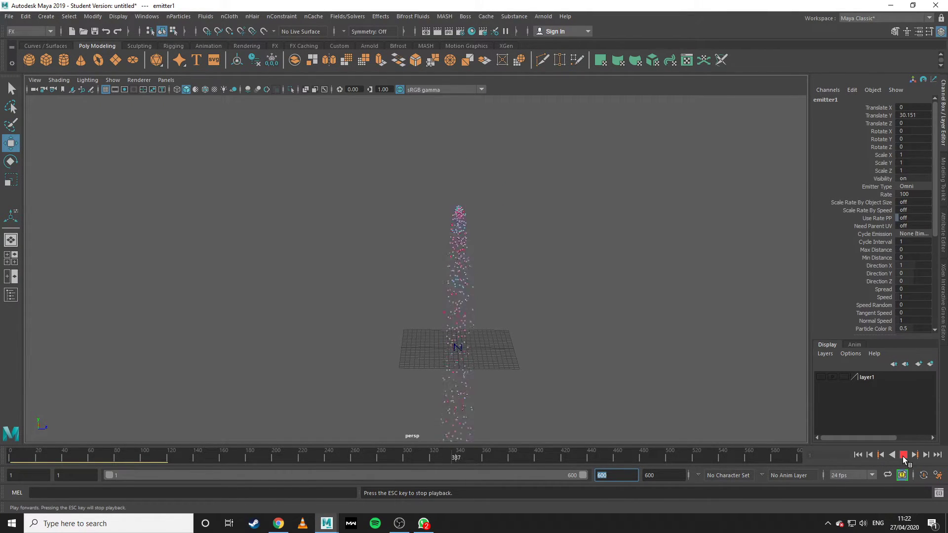
{"action": "left_click", "coordinate": [903, 455]}
{"action": "left_click", "coordinate": [858, 455]}
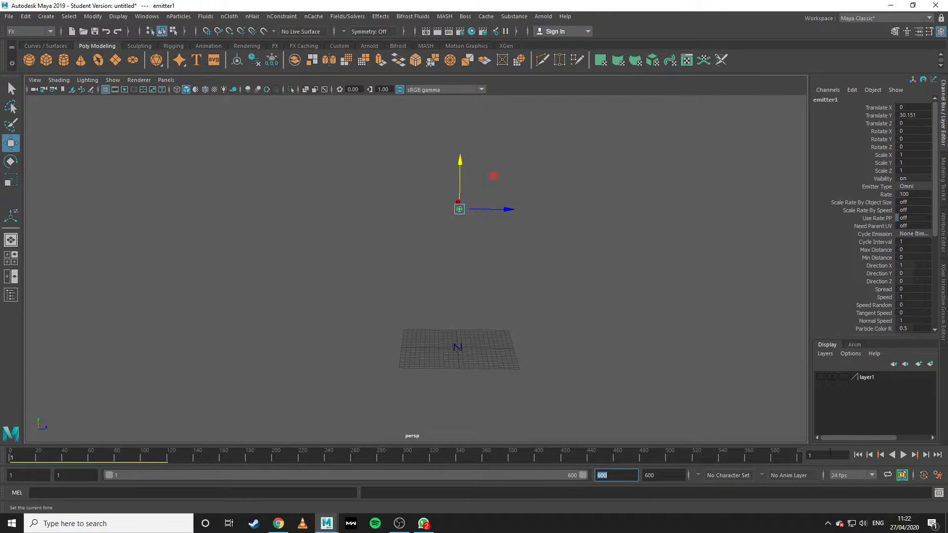
Play the simulation to about frame 73 and examine the falling ball particles from several angles.
{"action": "left_click_drag", "start_coordinate": [510, 331], "coordinate": [454, 307], "text": "alt"}
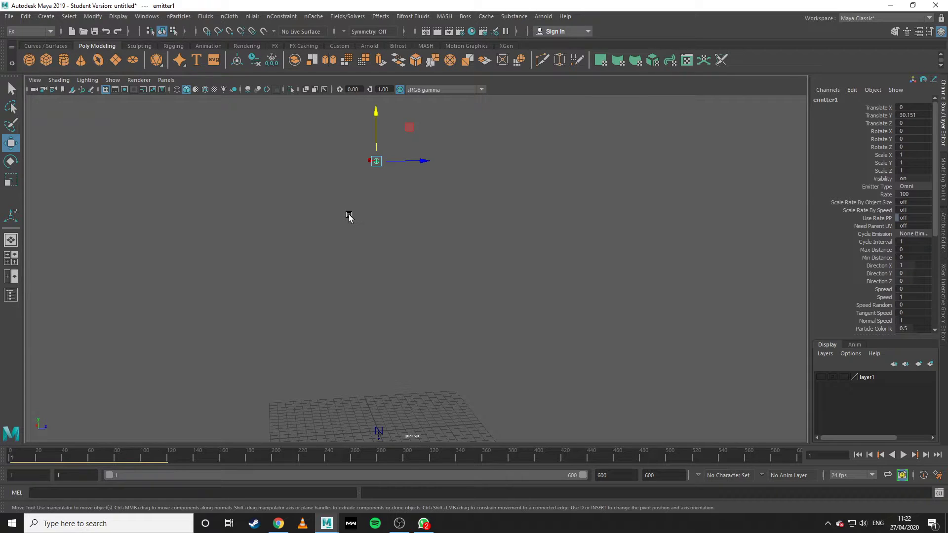
{"action": "left_click", "coordinate": [903, 455]}
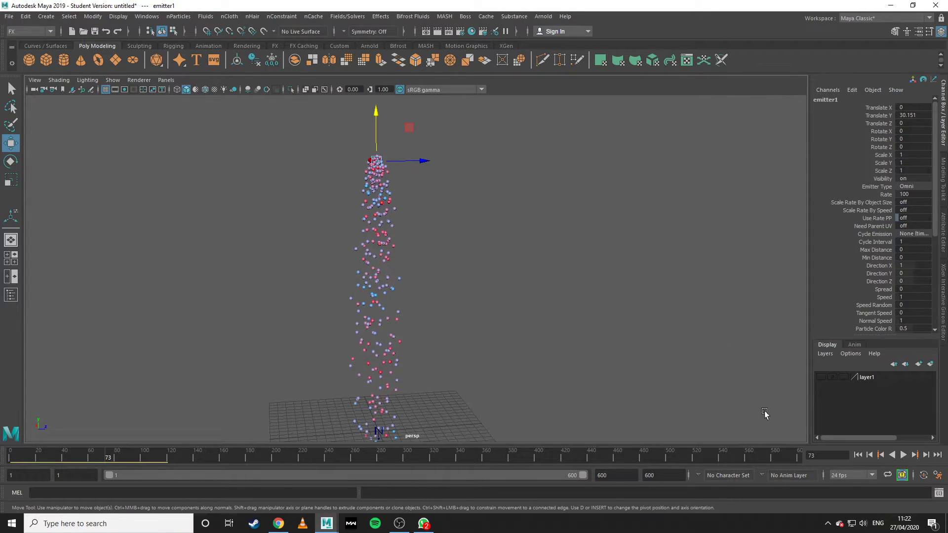
{"action": "left_click_drag", "start_coordinate": [431, 319], "coordinate": [431, 324]}
{"action": "left_click", "coordinate": [547, 277]}
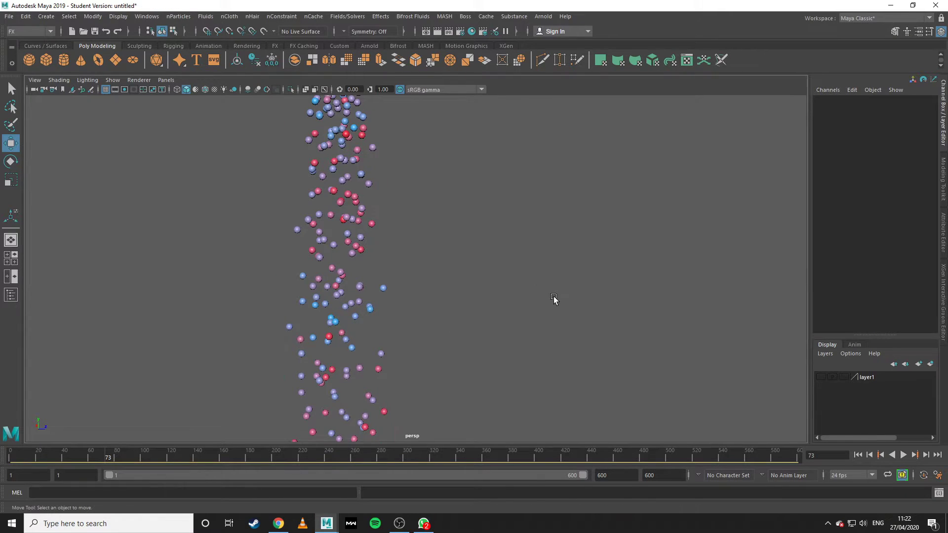
{"action": "left_click_drag", "start_coordinate": [553, 296], "coordinate": [518, 307], "text": "alt"}
{"action": "scroll", "coordinate": [605, 319], "scroll_direction": "up", "scroll_amount": 5}
{"action": "left_click_drag", "start_coordinate": [605, 319], "coordinate": [495, 322], "text": "alt"}
{"action": "scroll", "coordinate": [524, 313], "scroll_direction": "down", "scroll_amount": 5}
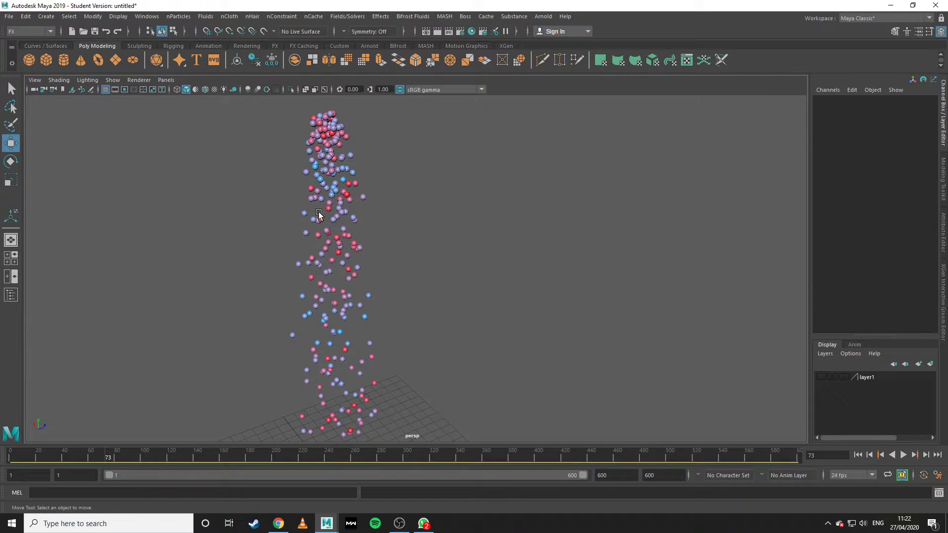
{"action": "scroll", "coordinate": [542, 288], "scroll_direction": "down", "scroll_amount": 3}
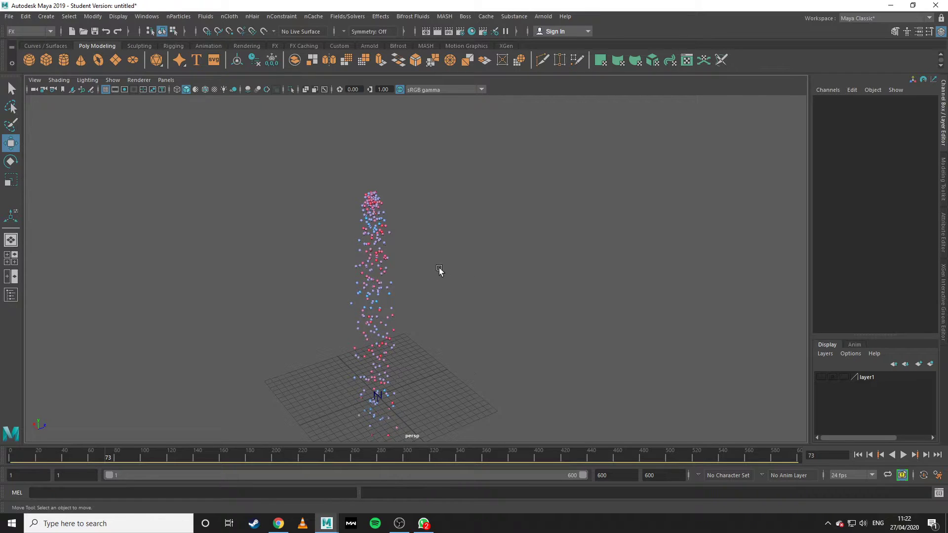
{"action": "scroll", "coordinate": [439, 268], "scroll_direction": "down", "scroll_amount": 2}
Rewind to the first frame and replay the emission, stopping at about frame 84.
{"action": "left_click", "coordinate": [858, 455]}
{"action": "left_click_drag", "start_coordinate": [504, 332], "coordinate": [523, 358], "text": "alt"}
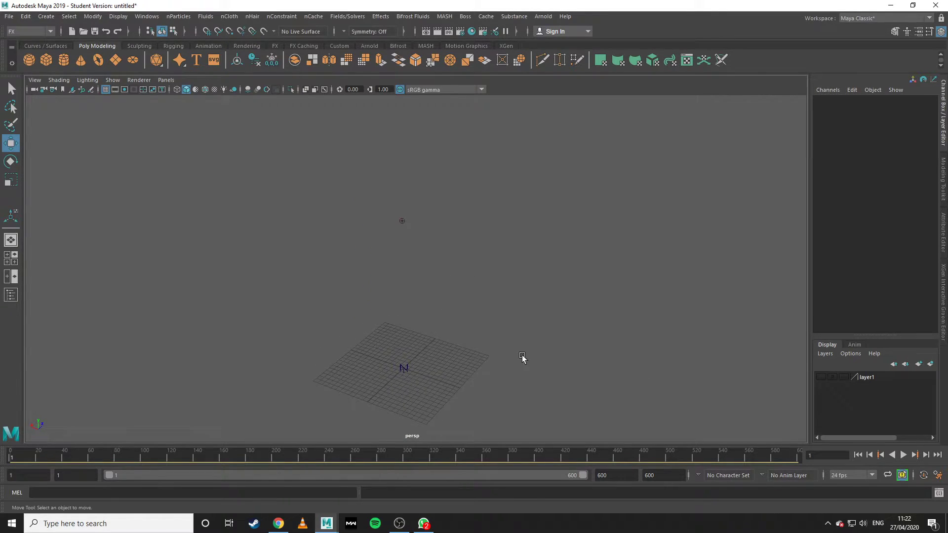
{"action": "left_click", "coordinate": [903, 455]}
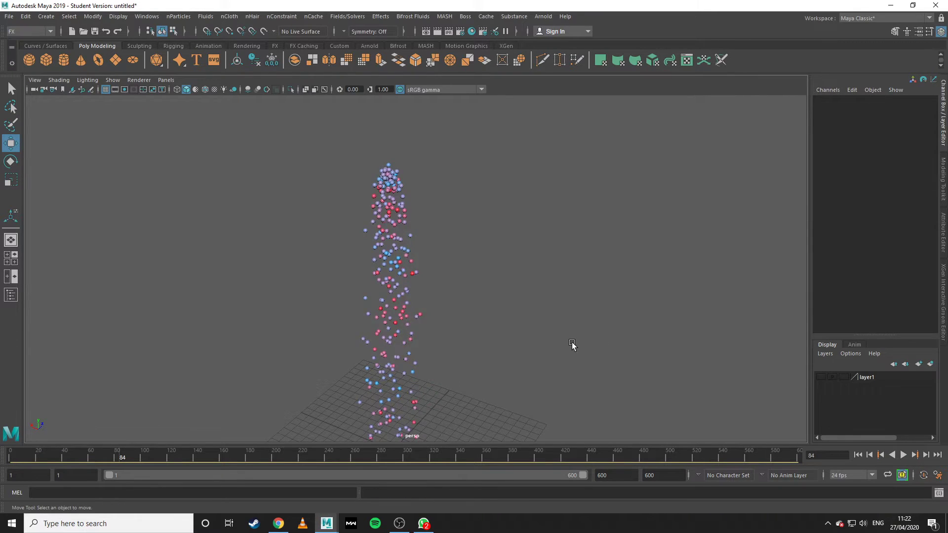
{"action": "scroll", "coordinate": [524, 341], "scroll_direction": "up", "scroll_amount": 3}
{"action": "key", "text": "Escape"}
{"action": "scroll", "coordinate": [390, 350], "scroll_direction": "down", "scroll_amount": 3}
Show the Outliner and select the nParticle1 object in it.
{"action": "left_click", "coordinate": [366, 288]}
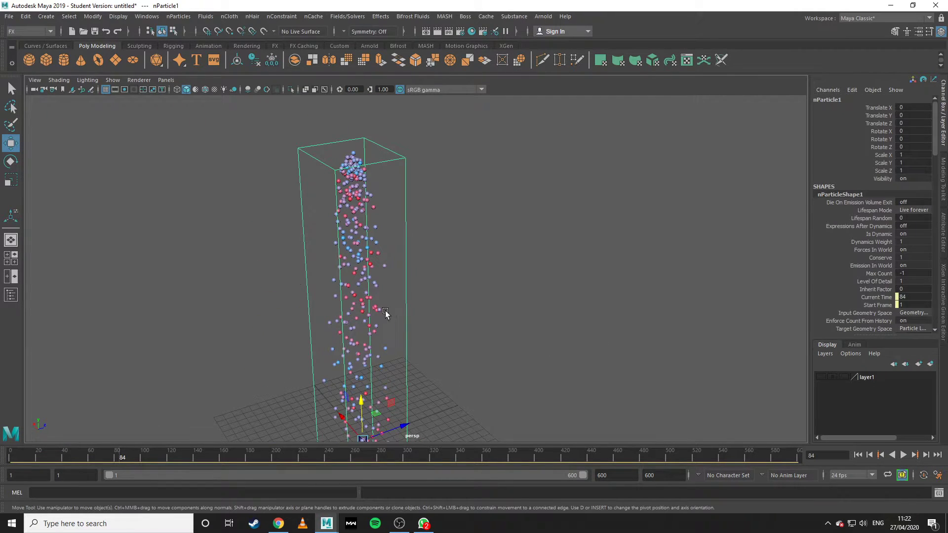
{"action": "left_click", "coordinate": [11, 295]}
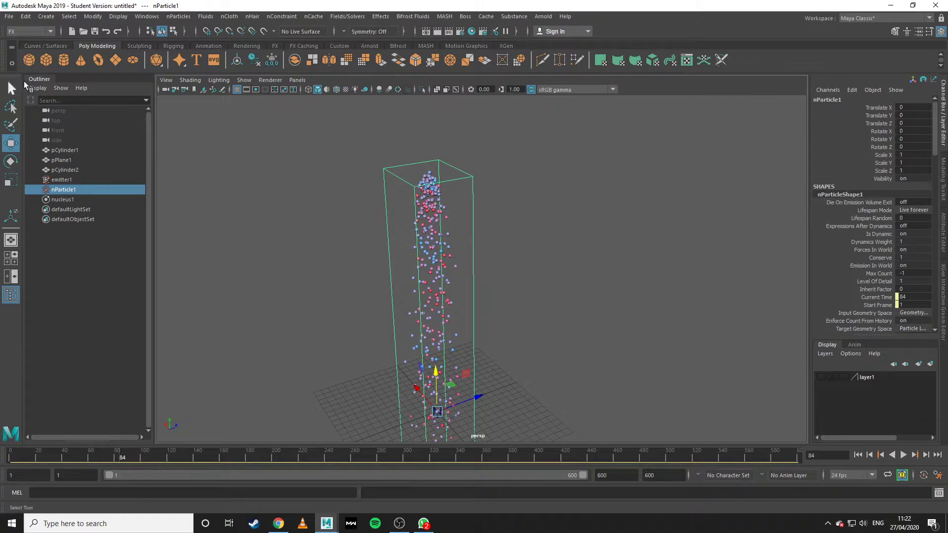
{"action": "left_click", "coordinate": [254, 213]}
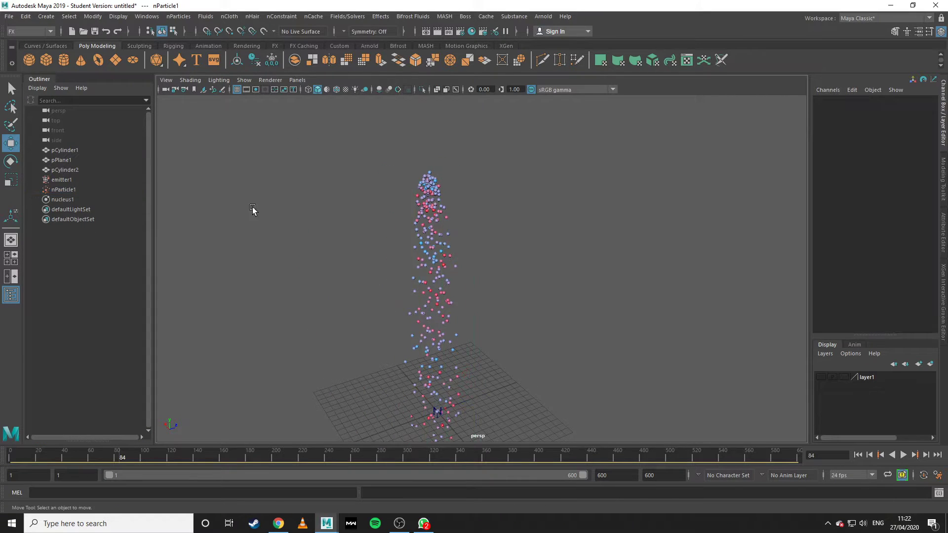
{"action": "left_click", "coordinate": [65, 193]}
{"action": "scroll", "coordinate": [498, 265], "scroll_direction": "down", "scroll_amount": 3}
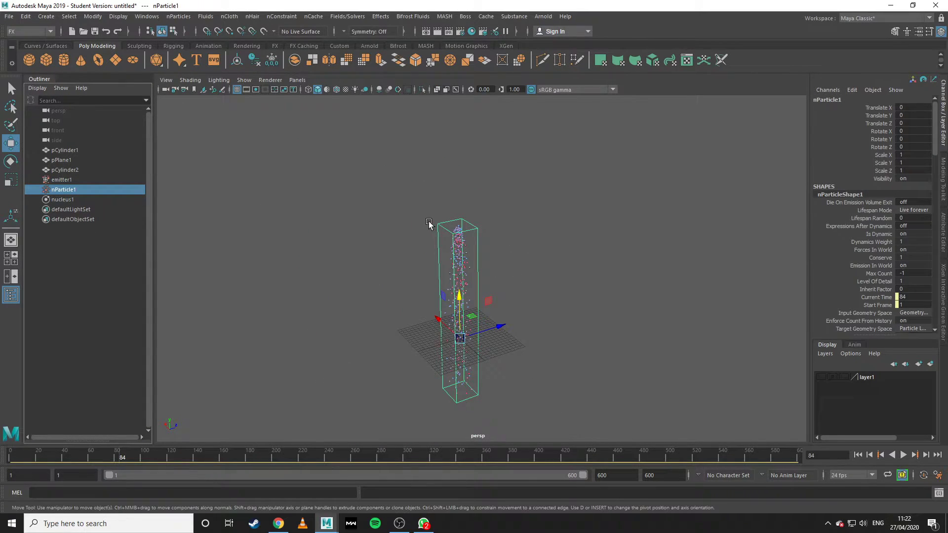
Add a Component to Component nConstraint to the nParticle1 object.
{"action": "middle_click_drag", "start_coordinate": [426, 235], "coordinate": [381, 275], "text": "alt"}
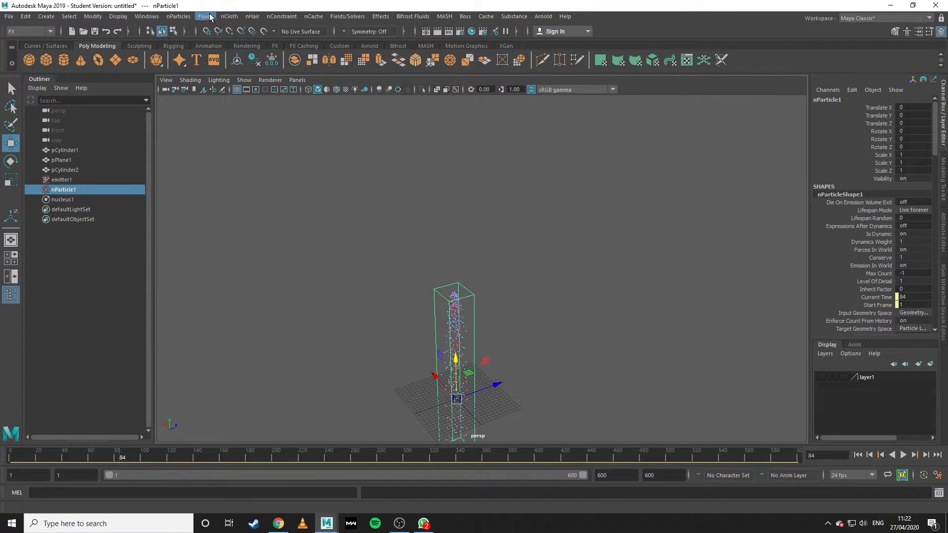
{"action": "left_click", "coordinate": [226, 17]}
{"action": "mouse_move", "coordinate": [271, 22]}
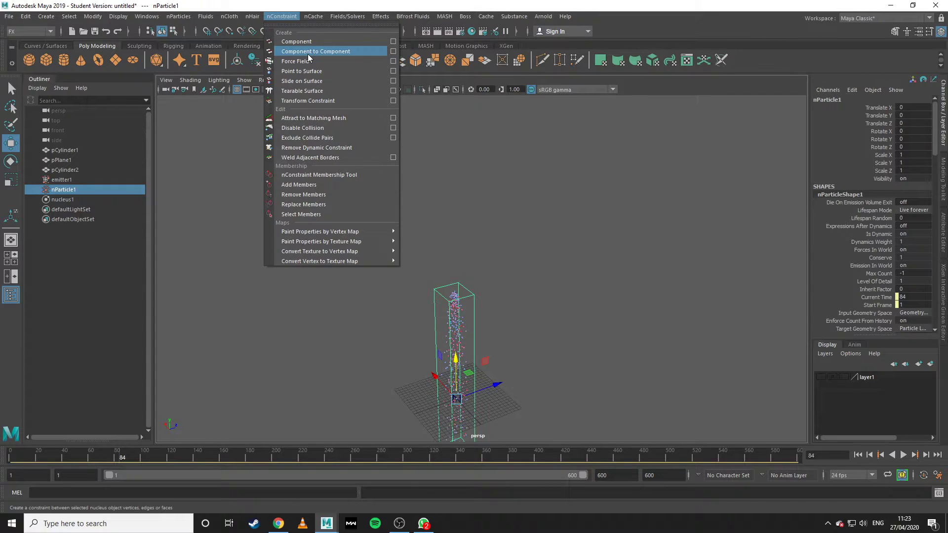
{"action": "left_click", "coordinate": [511, 303]}
{"action": "scroll", "coordinate": [561, 337], "scroll_direction": "up", "scroll_amount": 10}
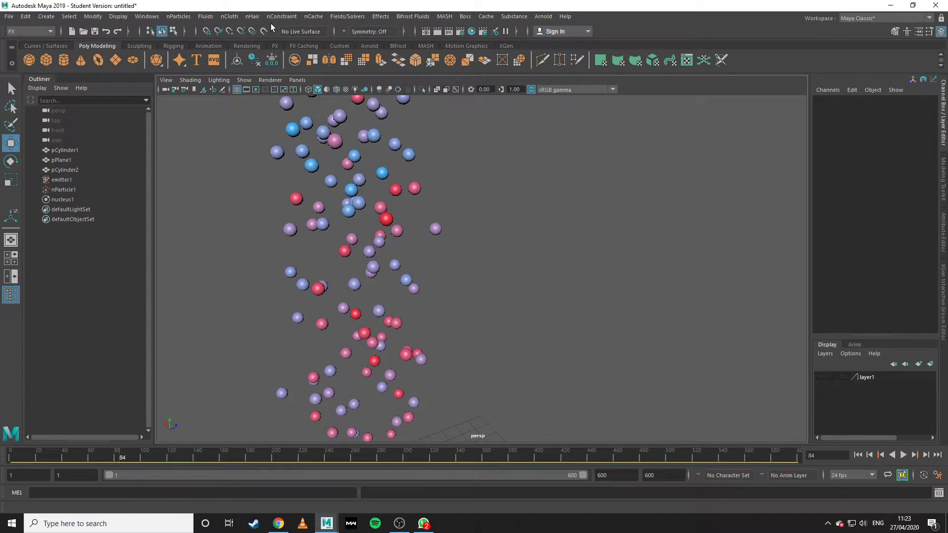
{"action": "left_click", "coordinate": [282, 17]}
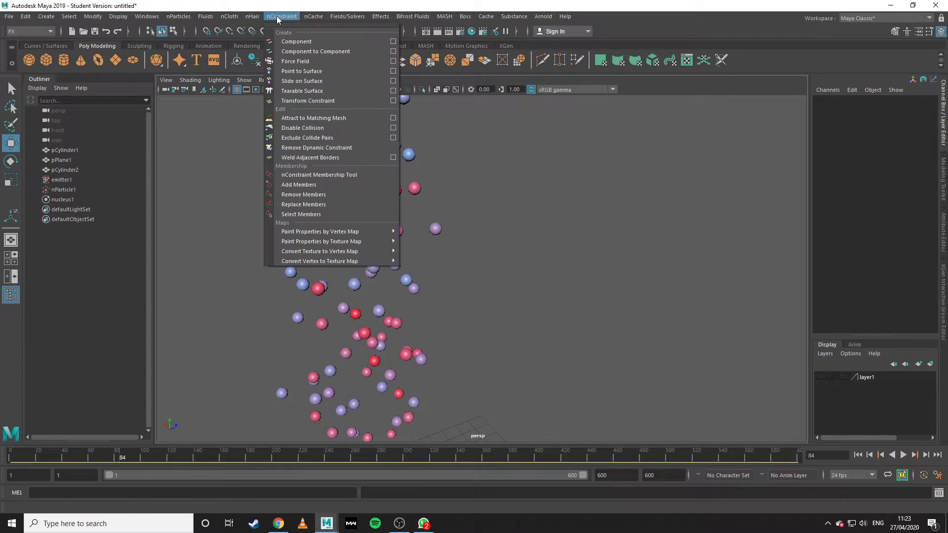
{"action": "left_click", "coordinate": [302, 53]}
{"action": "left_click", "coordinate": [81, 191]}
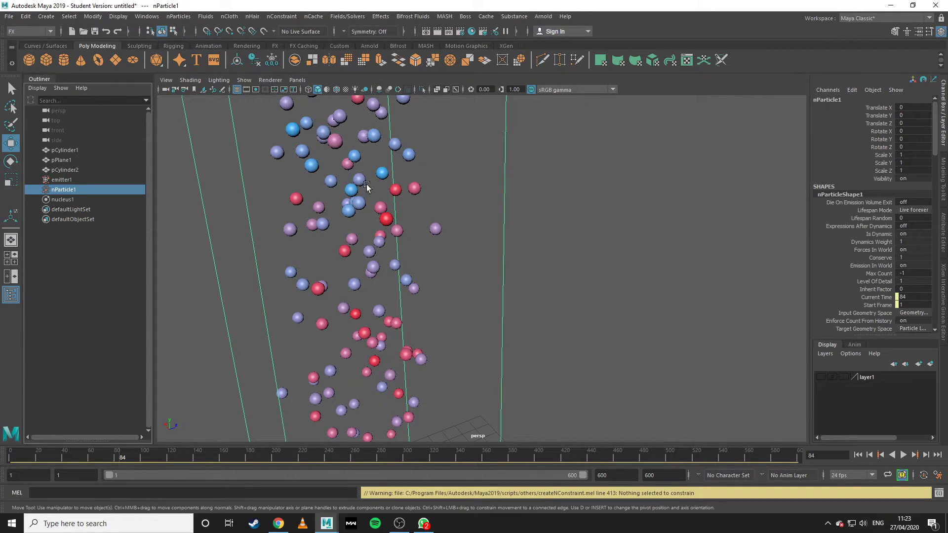
{"action": "left_click", "coordinate": [282, 16]}
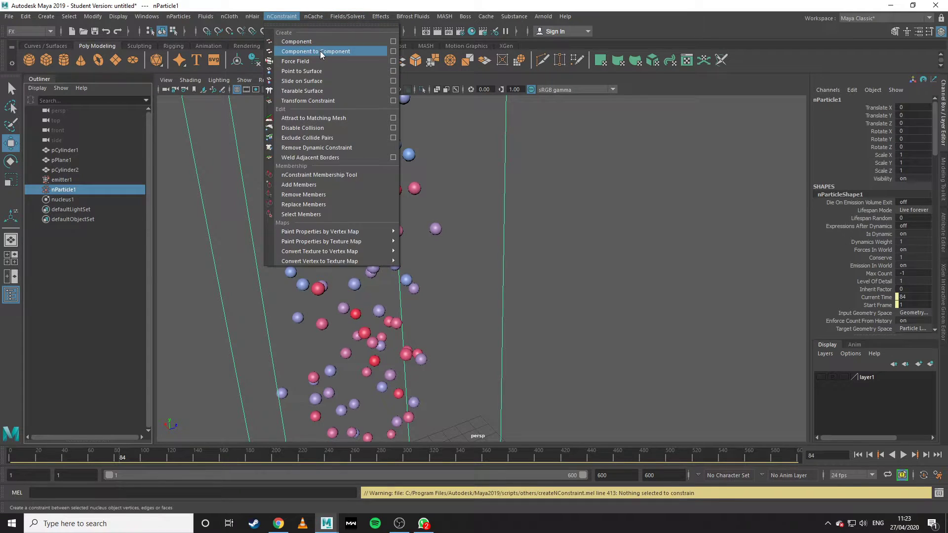
{"action": "left_click", "coordinate": [320, 51]}
Rewind and play the constrained particle simulation to about frame 116.
{"action": "left_click", "coordinate": [858, 455]}
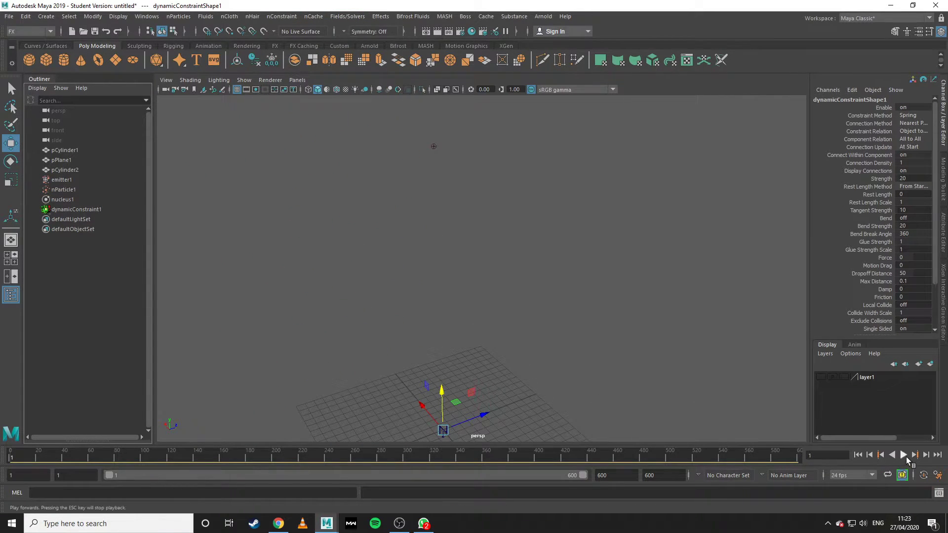
{"action": "left_click", "coordinate": [905, 456]}
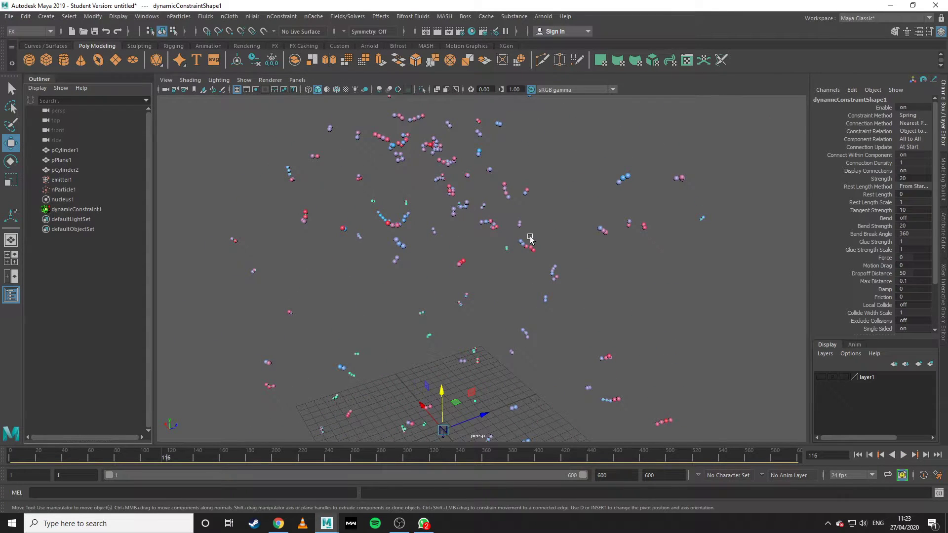
{"action": "scroll", "coordinate": [530, 240], "scroll_direction": "up", "scroll_amount": 10}
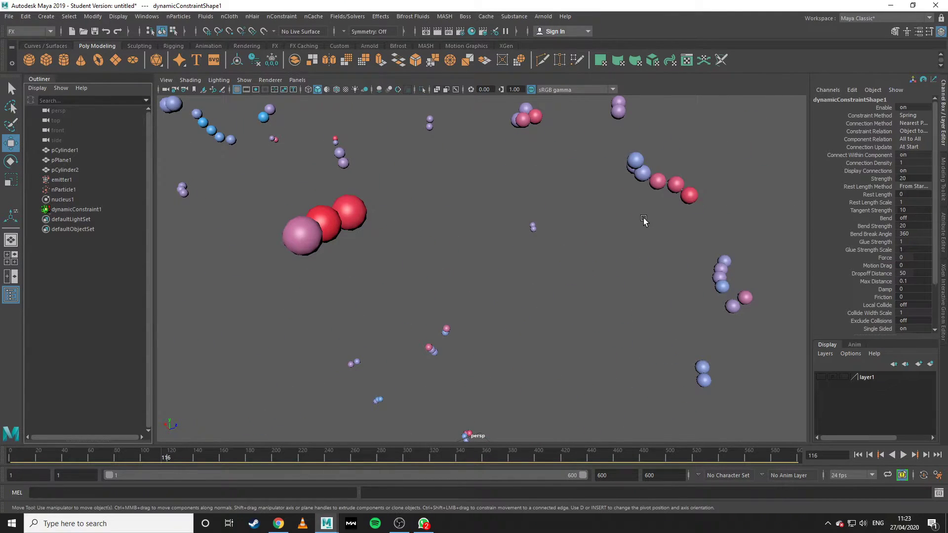
Examine up close and from several angles how the constraint links the falling balls together.
{"action": "middle_click_drag", "start_coordinate": [658, 275], "coordinate": [519, 324], "text": "alt"}
{"action": "scroll", "coordinate": [518, 324], "scroll_direction": "up", "scroll_amount": 5}
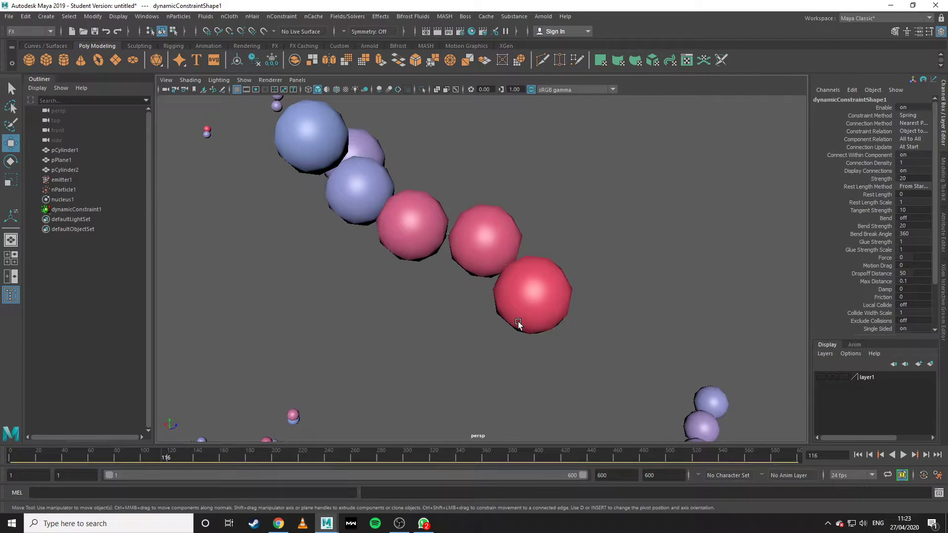
{"action": "left_click_drag", "start_coordinate": [519, 321], "coordinate": [417, 193], "text": "alt"}
{"action": "scroll", "coordinate": [424, 282], "scroll_direction": "down", "scroll_amount": 5}
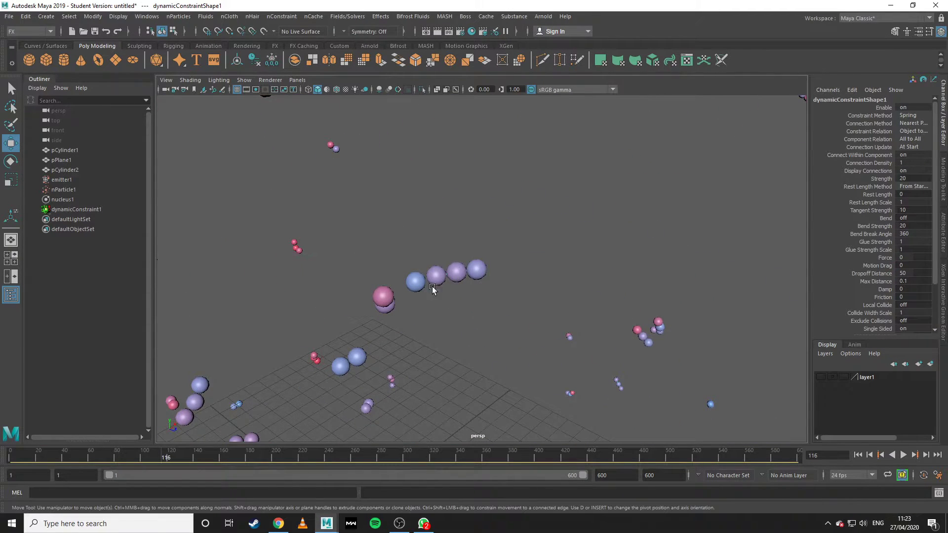
{"action": "left_click_drag", "start_coordinate": [432, 286], "coordinate": [448, 250], "text": "alt"}
{"action": "middle_click_drag", "start_coordinate": [433, 211], "coordinate": [460, 360], "text": "alt"}
{"action": "scroll", "coordinate": [436, 334], "scroll_direction": "up", "scroll_amount": 5}
{"action": "scroll", "coordinate": [532, 342], "scroll_direction": "down", "scroll_amount": 3}
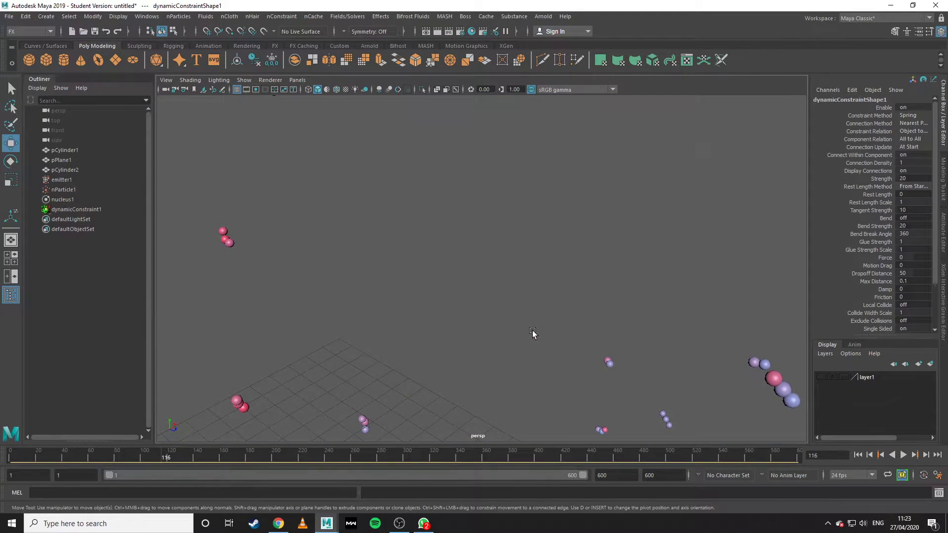
{"action": "scroll", "coordinate": [531, 332], "scroll_direction": "up", "scroll_amount": 5}
{"action": "scroll", "coordinate": [558, 343], "scroll_direction": "down", "scroll_amount": 10}
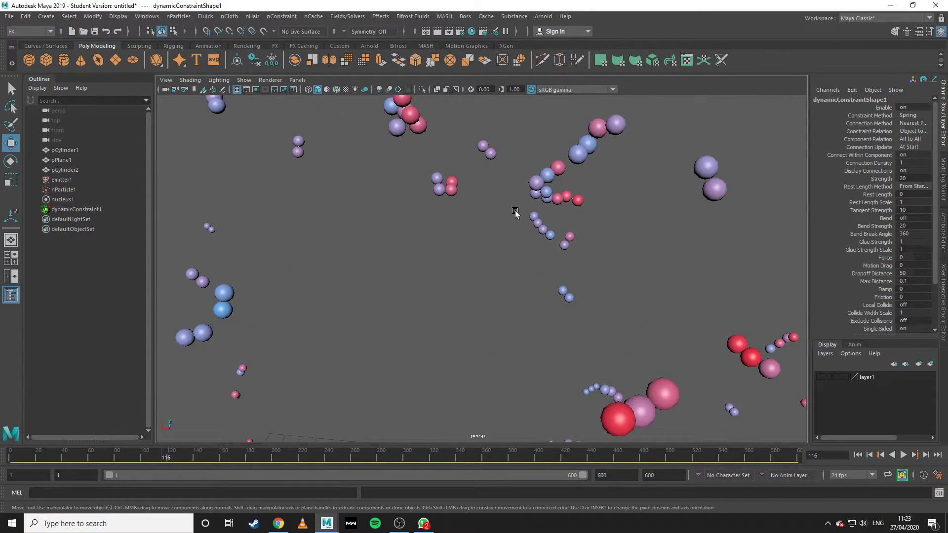
{"action": "scroll", "coordinate": [514, 212], "scroll_direction": "down", "scroll_amount": 10}
{"action": "scroll", "coordinate": [474, 277], "scroll_direction": "up", "scroll_amount": 10}
{"action": "scroll", "coordinate": [467, 282], "scroll_direction": "down", "scroll_amount": 10}
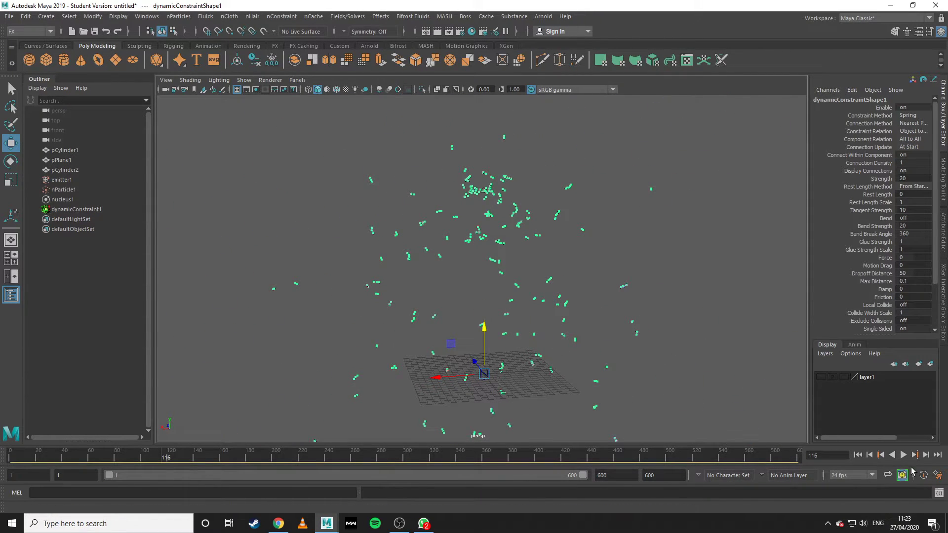
Replay the constrained simulation from the first frame to about frame 409 and inspect the ball clusters.
{"action": "left_click", "coordinate": [858, 454]}
{"action": "left_click", "coordinate": [903, 455]}
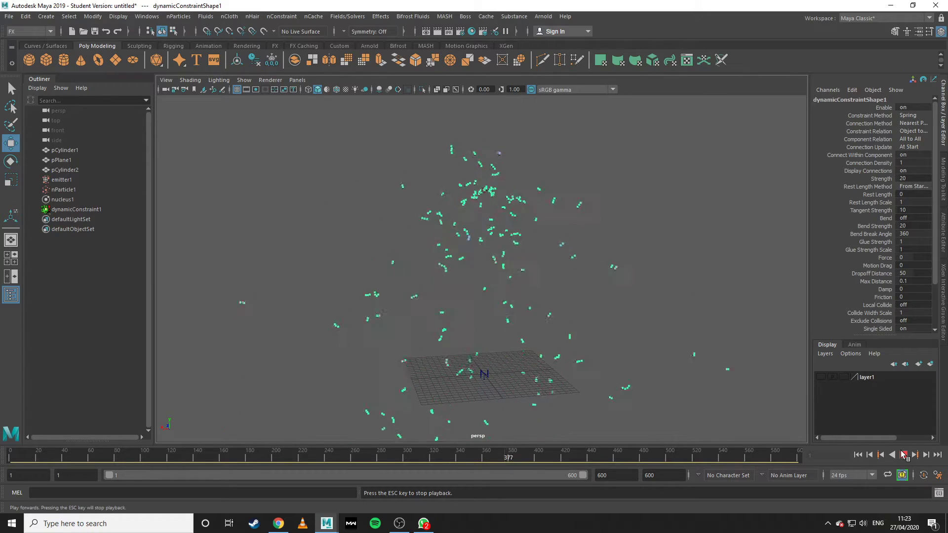
{"action": "left_click", "coordinate": [903, 455]}
{"action": "scroll", "coordinate": [627, 340], "scroll_direction": "up", "scroll_amount": 5}
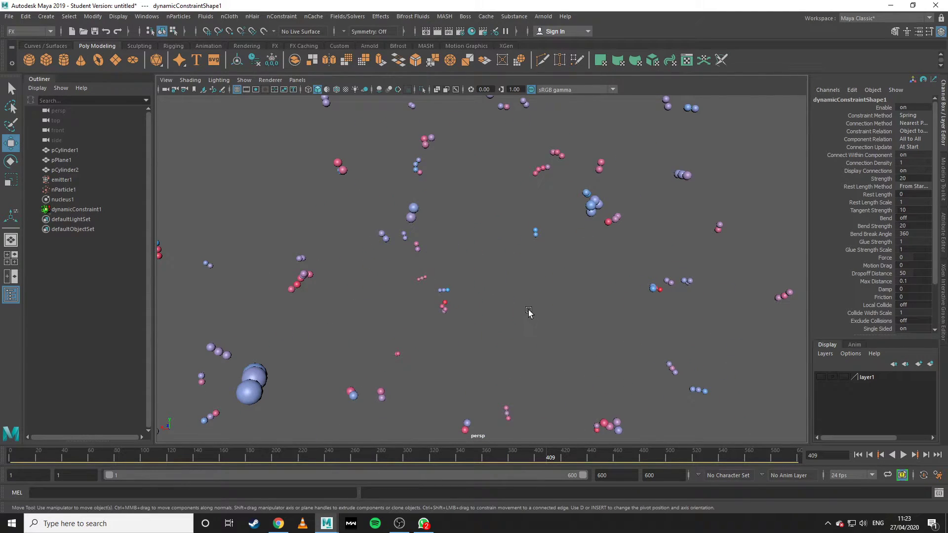
{"action": "scroll", "coordinate": [529, 313], "scroll_direction": "down", "scroll_amount": 3}
Play the constrained simulation again from the start to about frame 158, ending back at the first frame.
{"action": "left_click", "coordinate": [860, 453]}
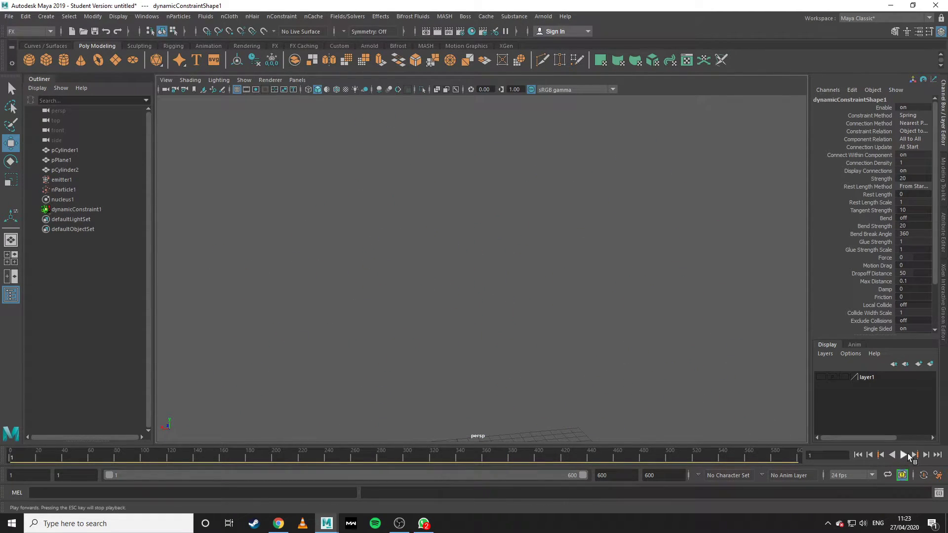
{"action": "left_click", "coordinate": [903, 455]}
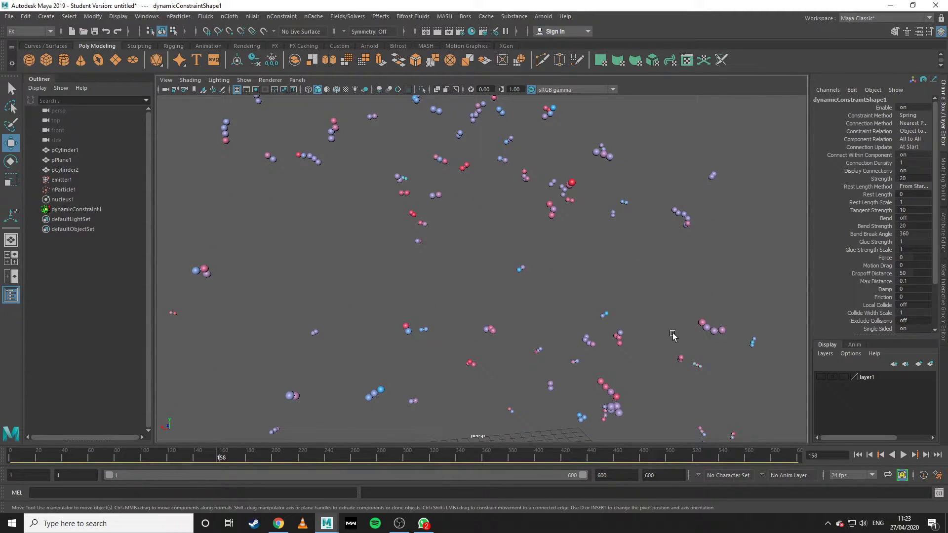
{"action": "left_click", "coordinate": [858, 454]}
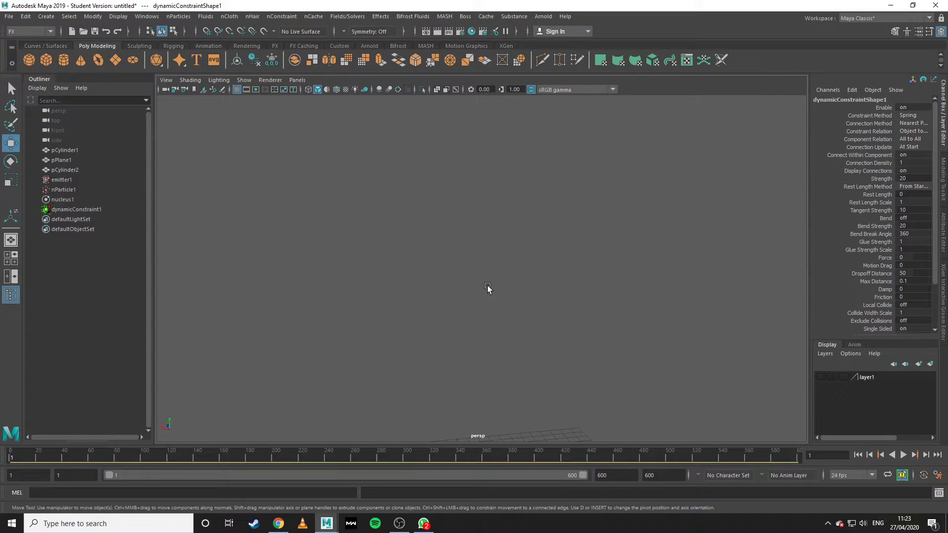
Delete emitter1 and the nParticle1 object from the scene.
{"action": "scroll", "coordinate": [488, 289], "scroll_direction": "down", "scroll_amount": 8}
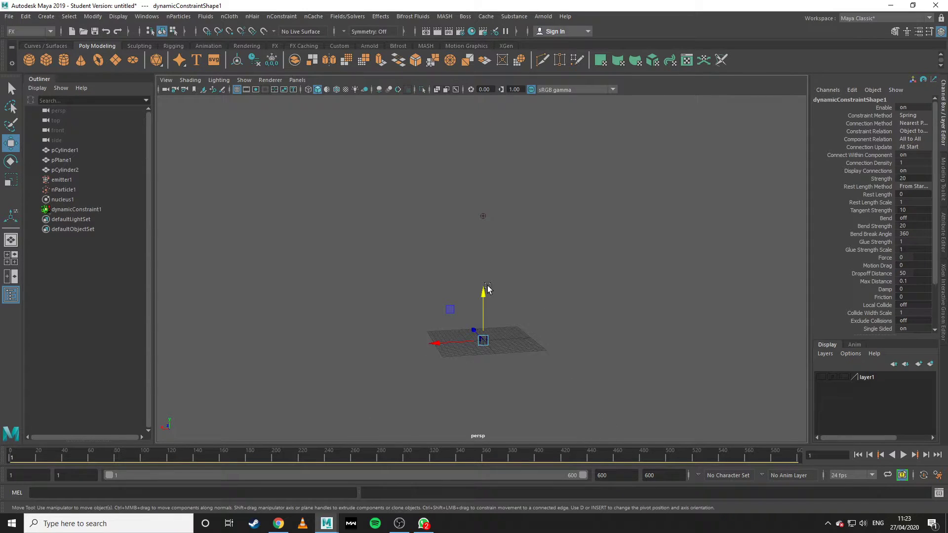
{"action": "scroll", "coordinate": [487, 290], "scroll_direction": "up", "scroll_amount": 3}
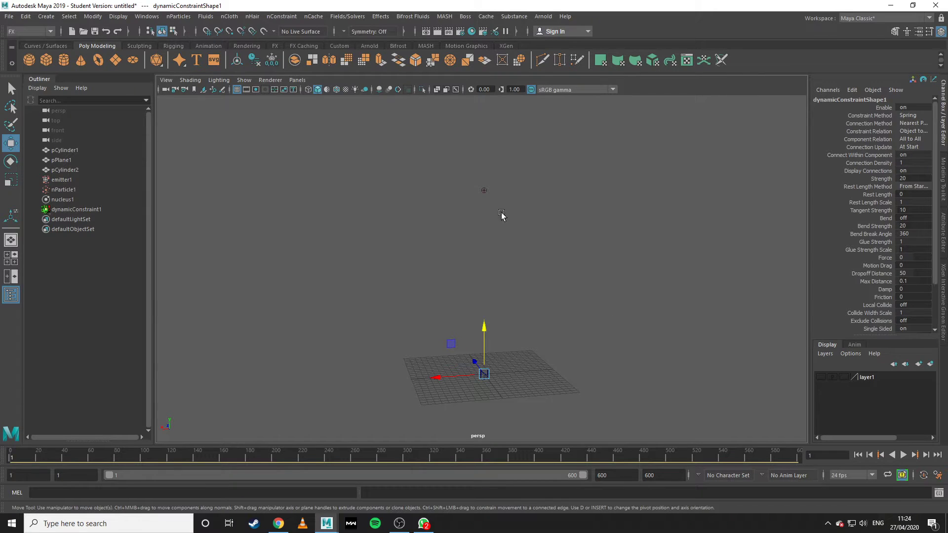
{"action": "left_click_drag", "start_coordinate": [448, 162], "coordinate": [547, 241]}
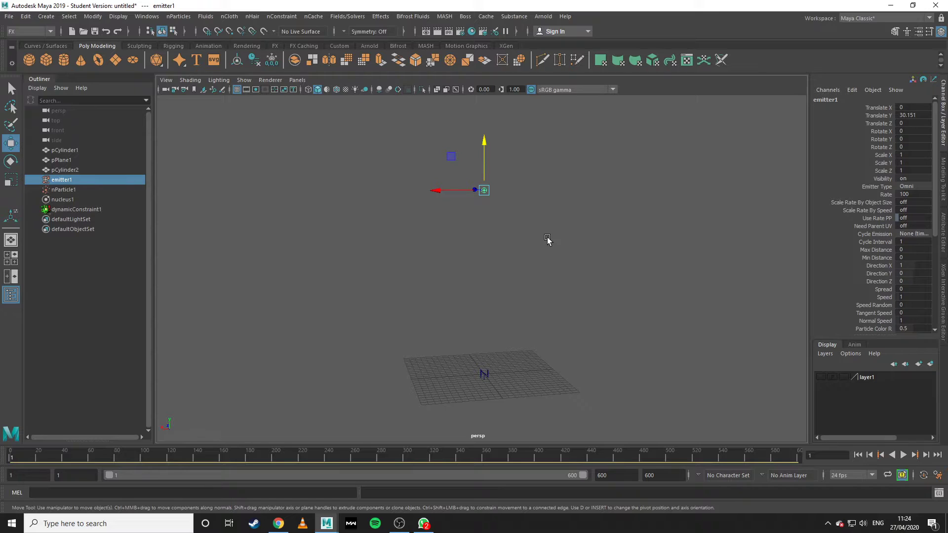
{"action": "key", "text": "Delete"}
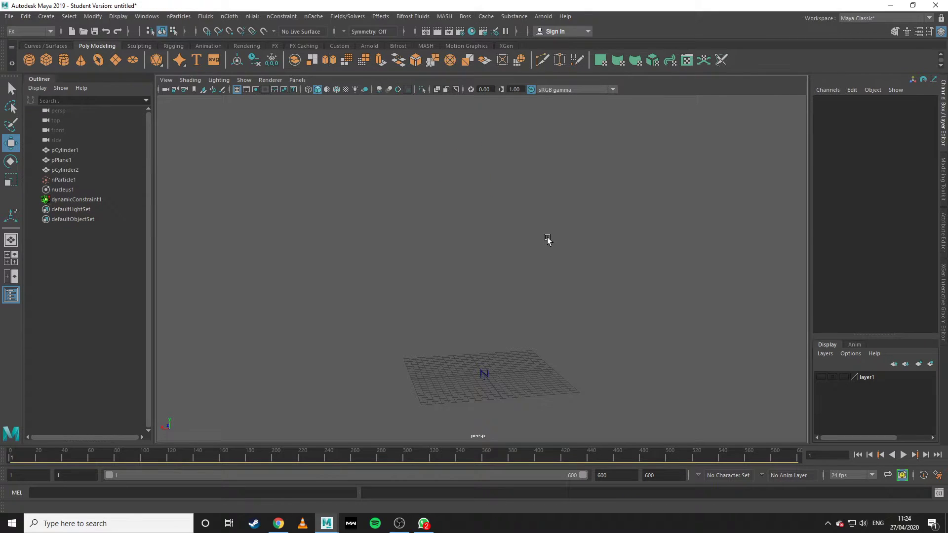
{"action": "left_click", "coordinate": [64, 179]}
{"action": "key", "text": "Delete"}
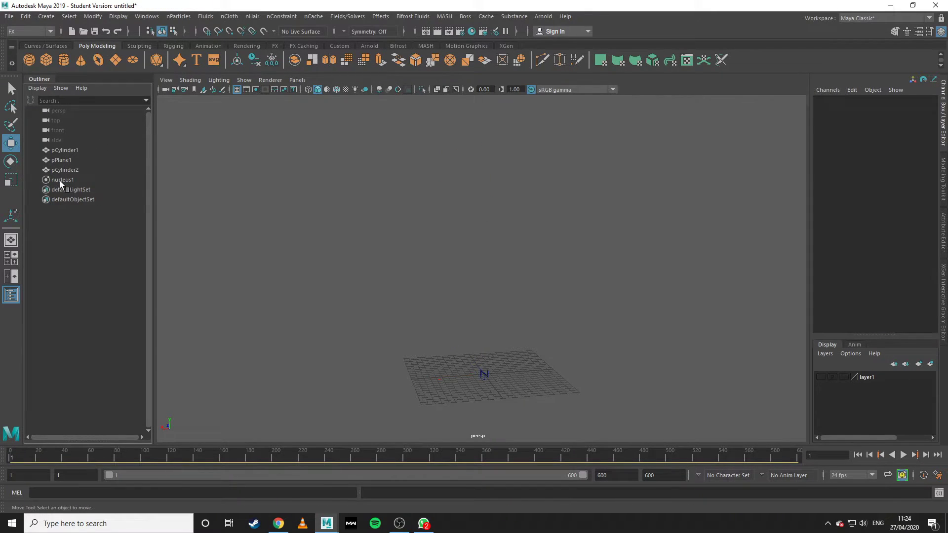
Create an nParticle emitter of type Volume and raise it to about 27 units in Y above the grid.
{"action": "left_click", "coordinate": [286, 16]}
{"action": "mouse_move", "coordinate": [176, 15]}
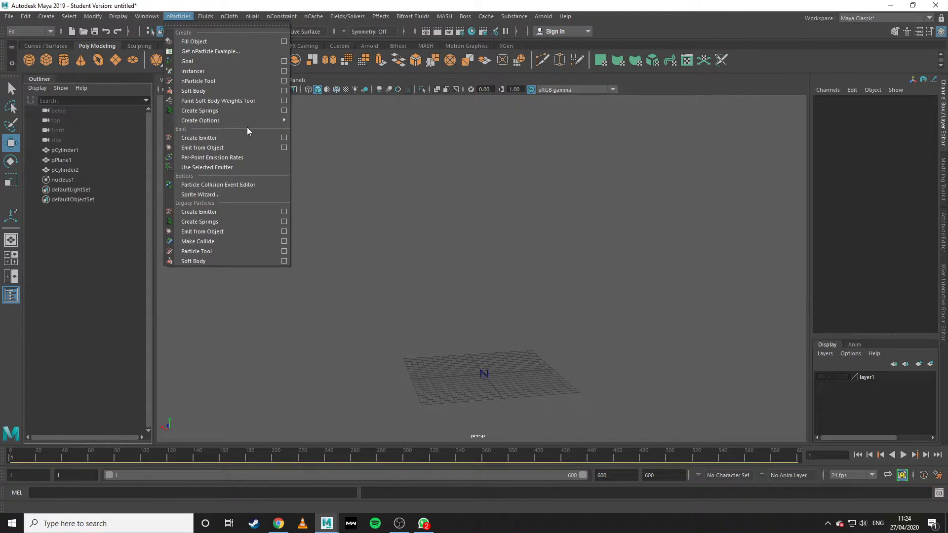
{"action": "mouse_move", "coordinate": [252, 125]}
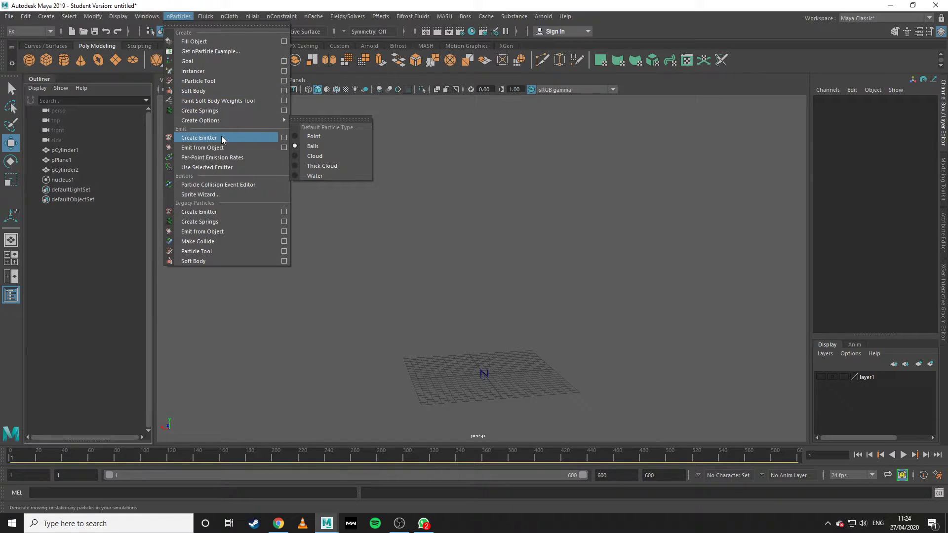
{"action": "left_click", "coordinate": [285, 138]}
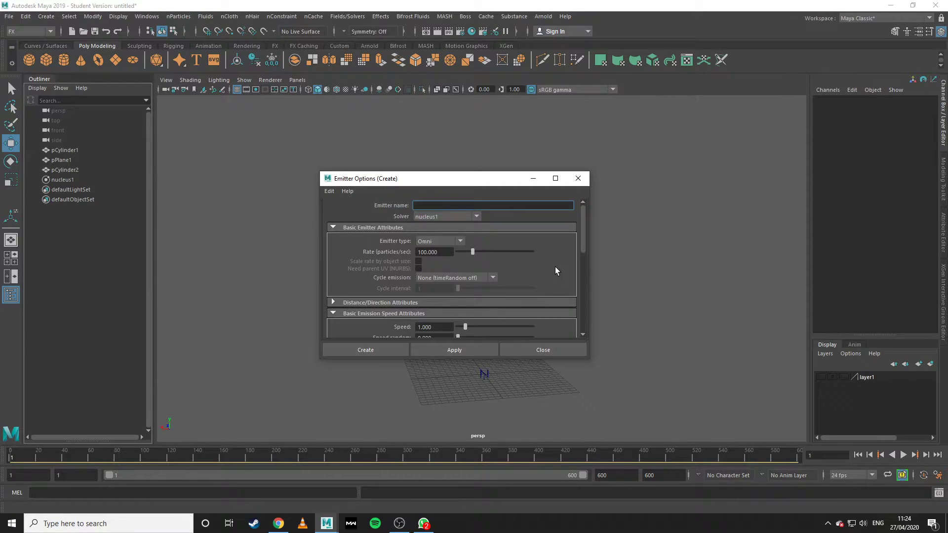
{"action": "scroll", "coordinate": [532, 267], "scroll_direction": "down", "scroll_amount": 10}
{"action": "scroll", "coordinate": [528, 268], "scroll_direction": "up", "scroll_amount": 10}
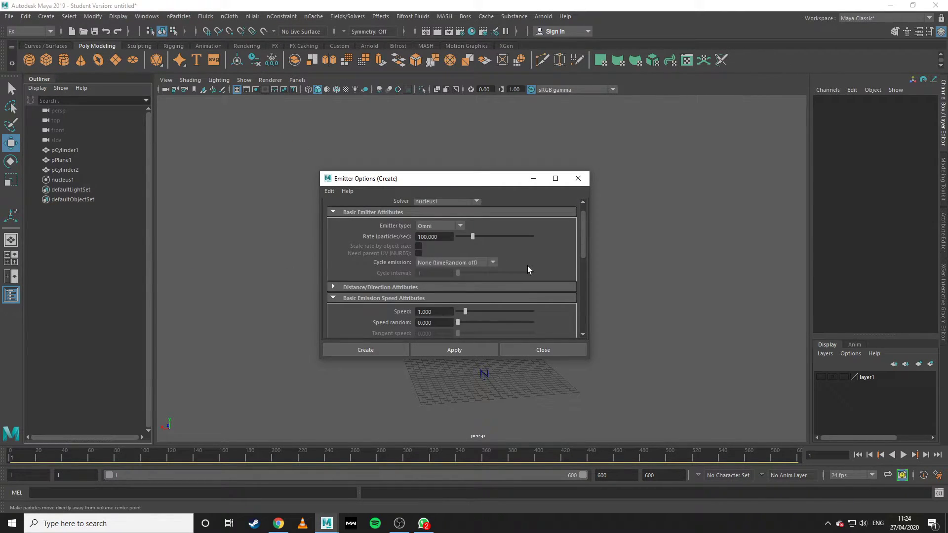
{"action": "scroll", "coordinate": [331, 285], "scroll_direction": "up", "scroll_amount": 1}
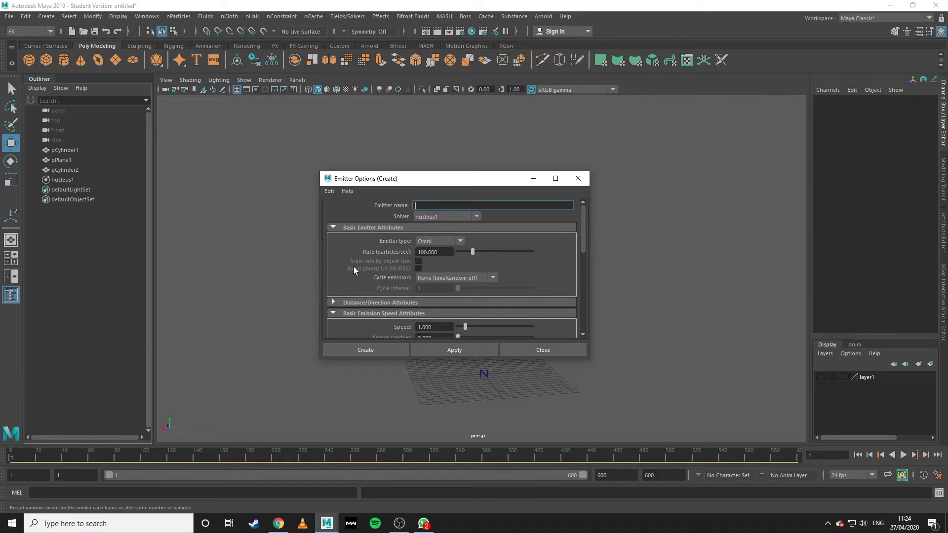
{"action": "left_click", "coordinate": [455, 241]}
{"action": "left_click", "coordinate": [444, 271]}
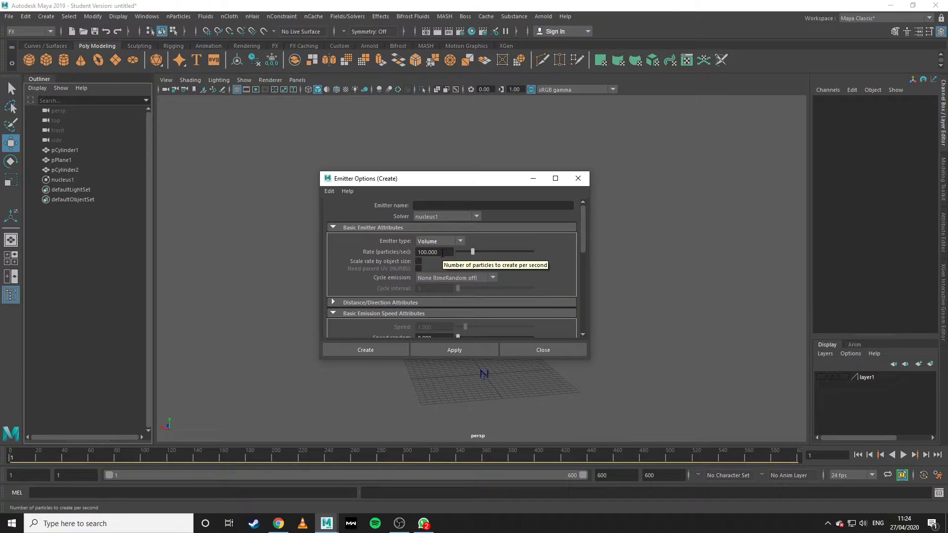
{"action": "left_click", "coordinate": [379, 350]}
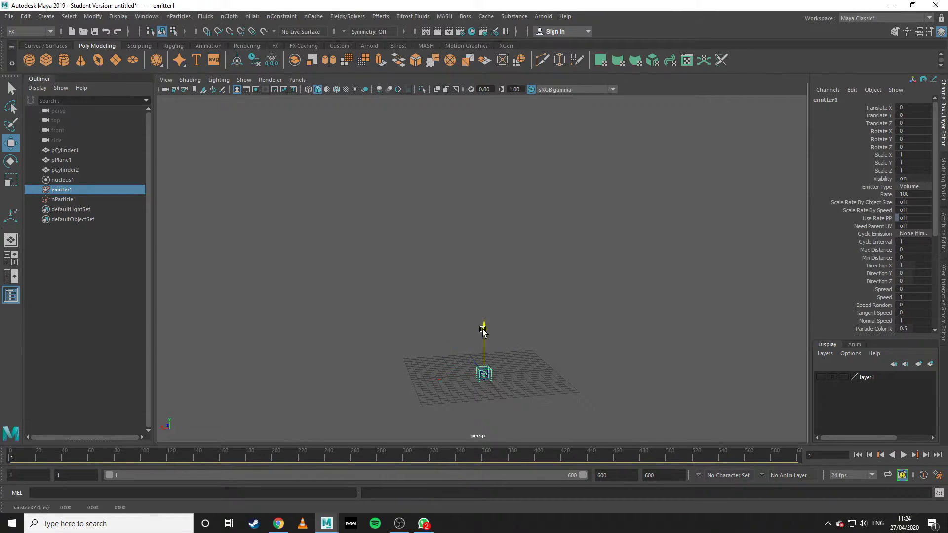
{"action": "left_click_drag", "start_coordinate": [483, 330], "coordinate": [469, 163]}
Play the volume emitter's particle simulation and stop at about frame 128.
{"action": "left_click", "coordinate": [904, 455]}
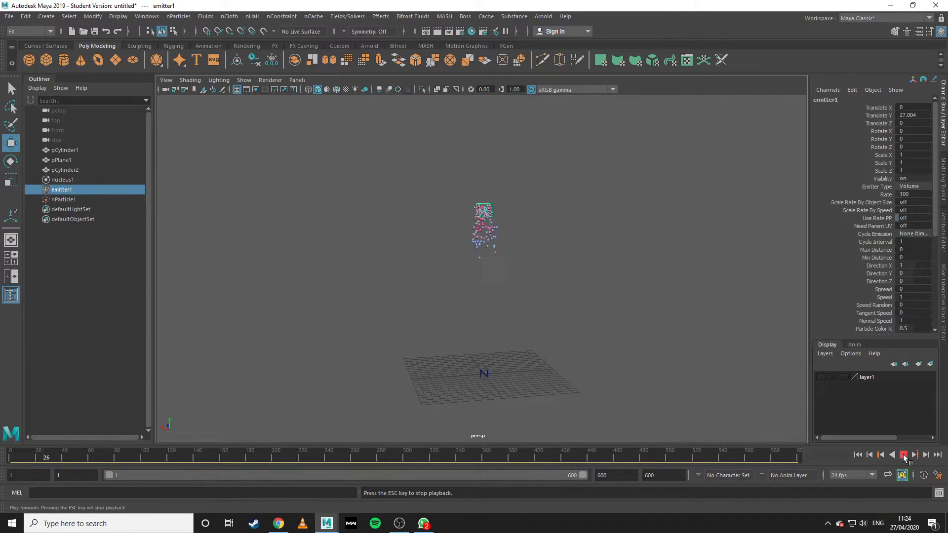
{"action": "left_click", "coordinate": [903, 455]}
{"action": "left_click", "coordinate": [869, 455]}
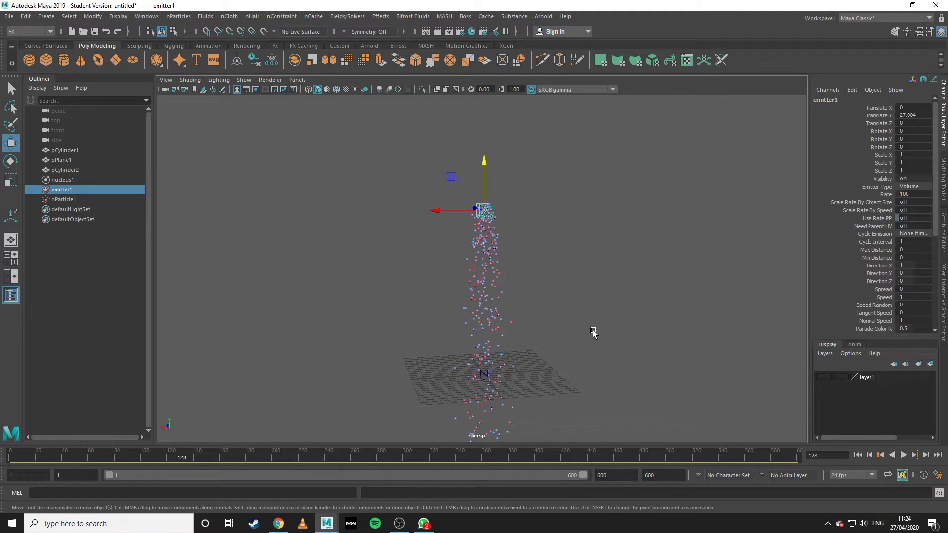
Apply a Component to Component nConstraint to the nParticle1 object.
{"action": "left_click", "coordinate": [483, 244]}
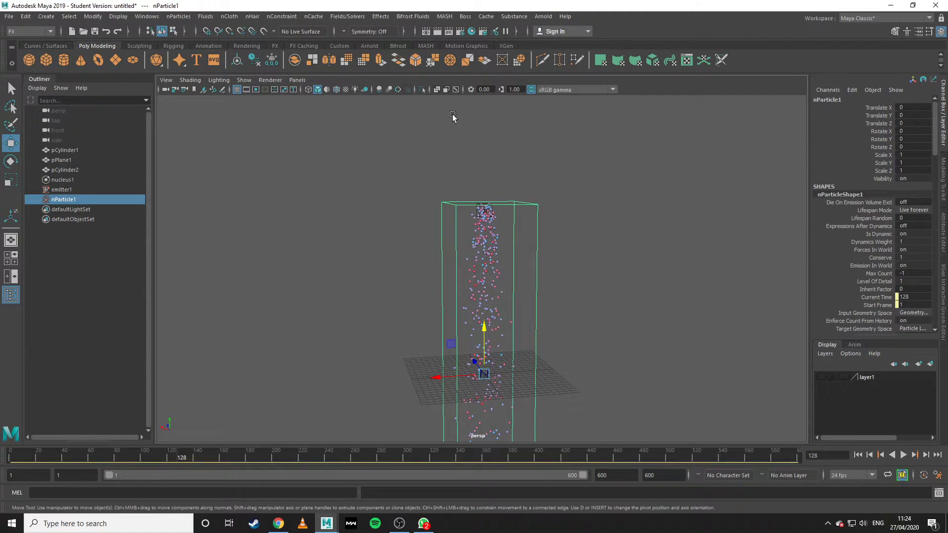
{"action": "left_click", "coordinate": [283, 17]}
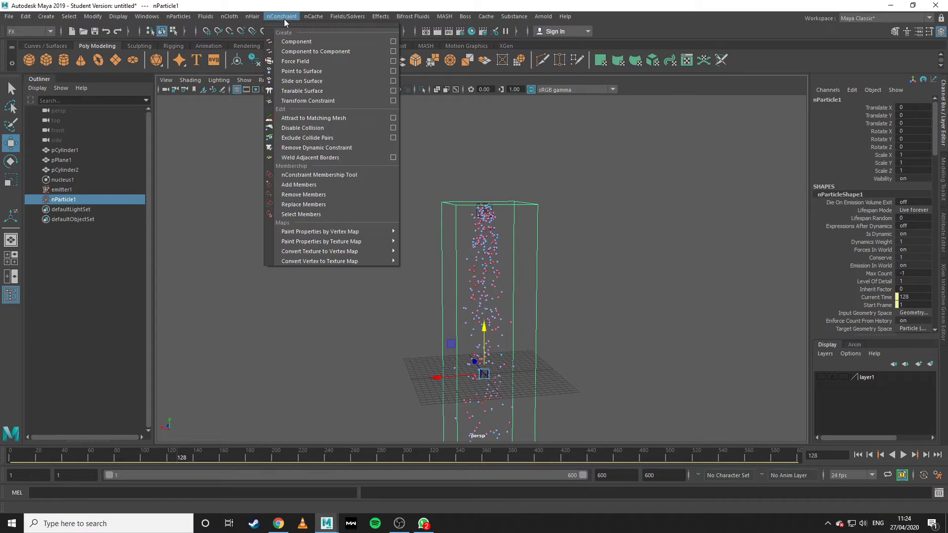
{"action": "left_click", "coordinate": [316, 51]}
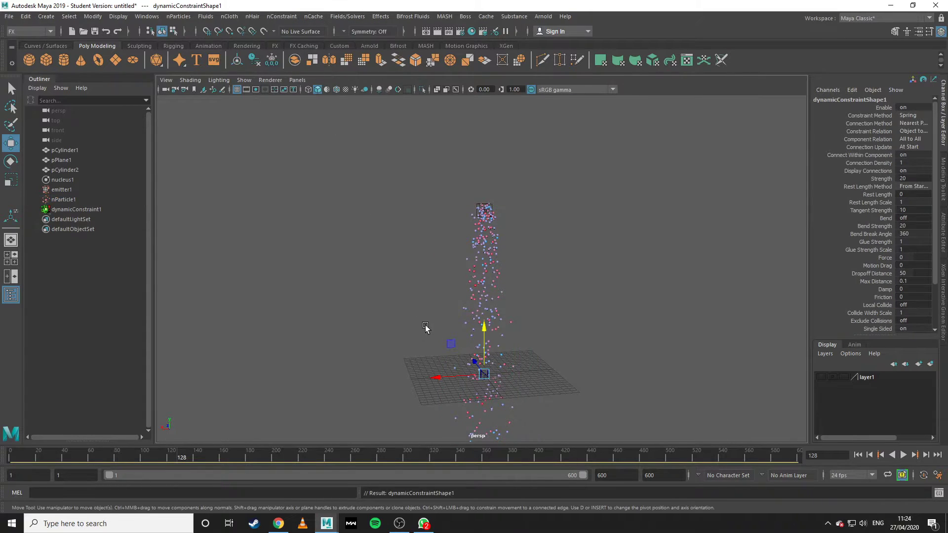
Play the constrained particle simulation from the start to about frame 142 and inspect the falling particles.
{"action": "left_click", "coordinate": [858, 455]}
{"action": "left_click", "coordinate": [903, 455]}
{"action": "left_click", "coordinate": [904, 454]}
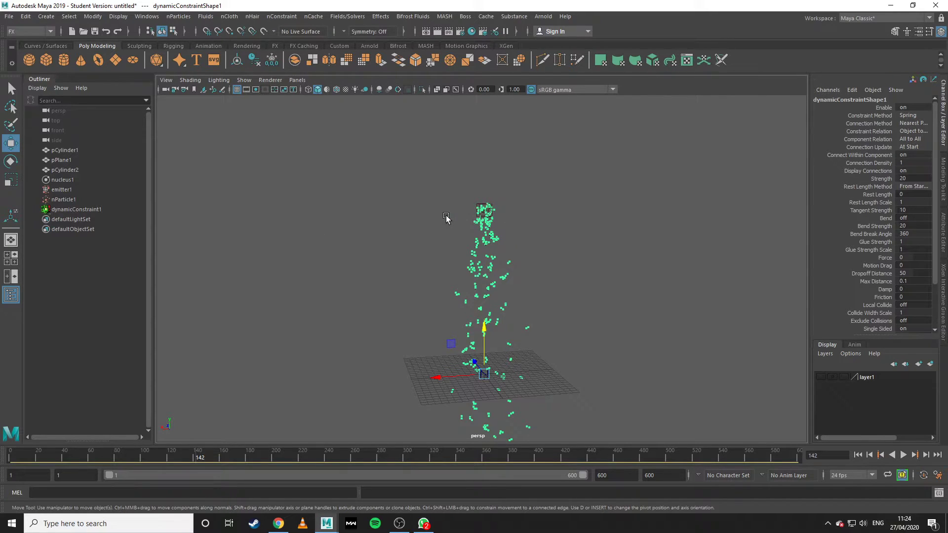
{"action": "scroll", "coordinate": [516, 293], "scroll_direction": "up", "scroll_amount": 4}
{"action": "scroll", "coordinate": [516, 283], "scroll_direction": "down", "scroll_amount": 2}
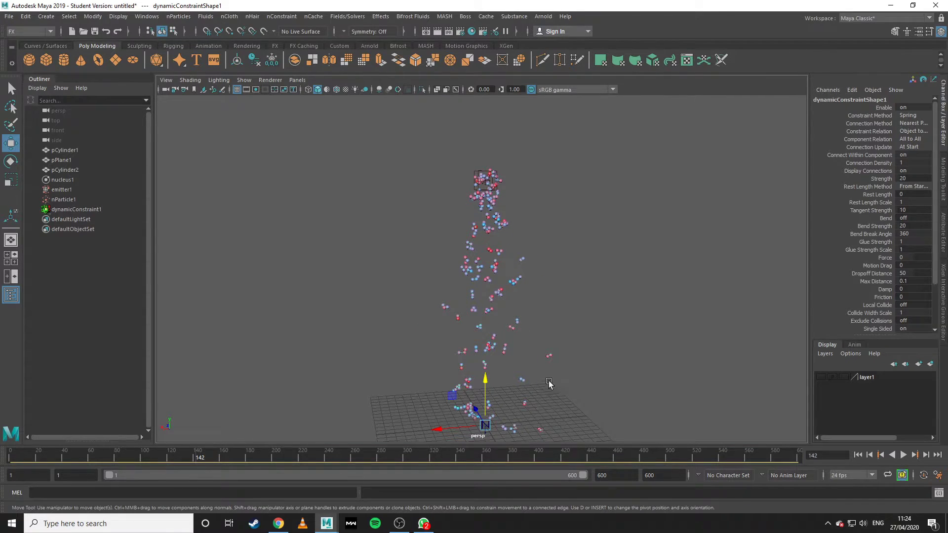
Replay the constrained simulation from the first frame and stop at about frame 190.
{"action": "left_click", "coordinate": [857, 459]}
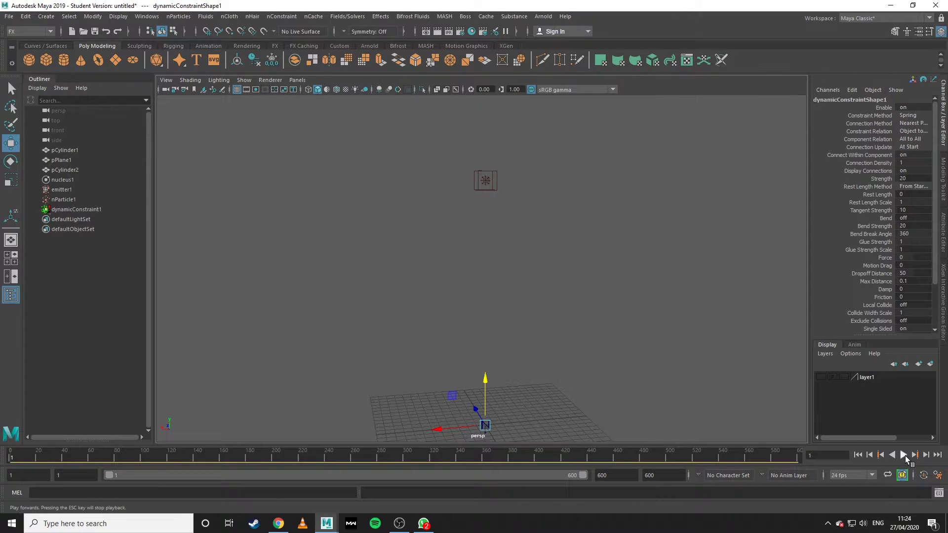
{"action": "left_click", "coordinate": [904, 455]}
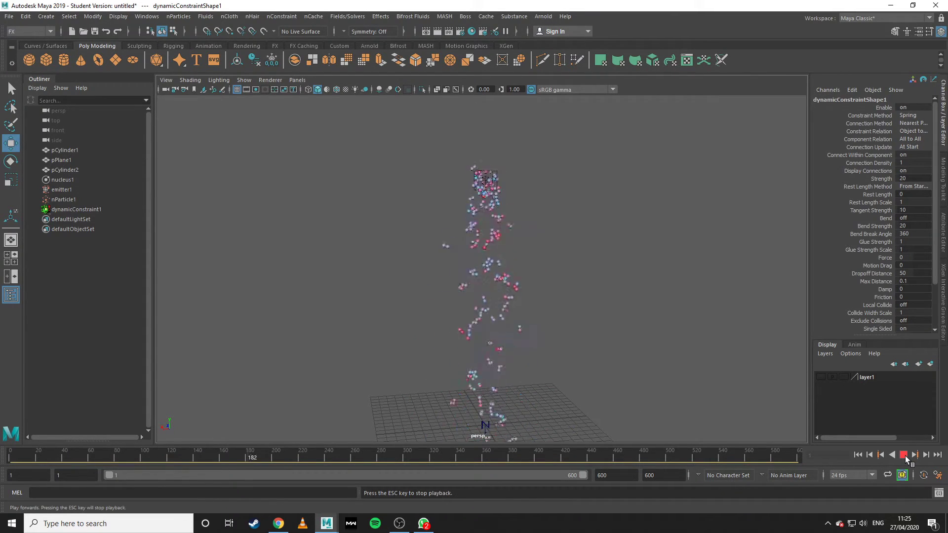
{"action": "left_click", "coordinate": [904, 455]}
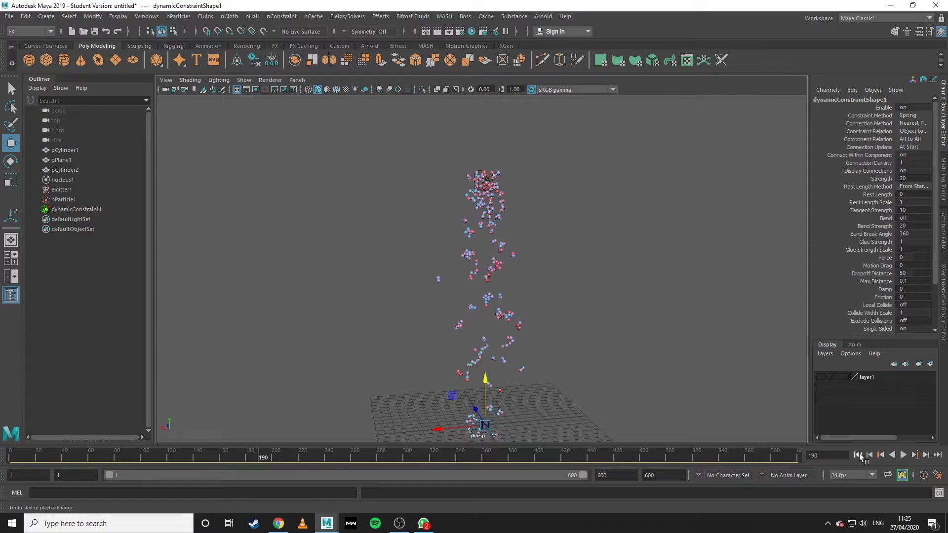
Examine the linked particle clusters up close from several angles, then return to the first frame.
{"action": "scroll", "coordinate": [549, 313], "scroll_direction": "up", "scroll_amount": 7}
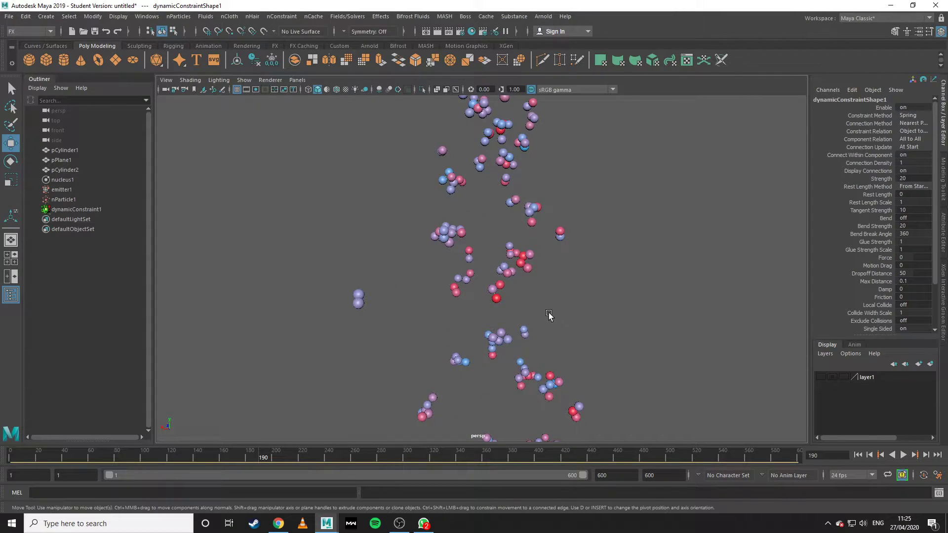
{"action": "scroll", "coordinate": [549, 312], "scroll_direction": "down", "scroll_amount": 7}
{"action": "left_click_drag", "start_coordinate": [587, 289], "coordinate": [527, 291], "text": "alt"}
{"action": "scroll", "coordinate": [527, 291], "scroll_direction": "up", "scroll_amount": 8}
{"action": "middle_click_drag", "start_coordinate": [447, 292], "coordinate": [620, 294], "text": "alt"}
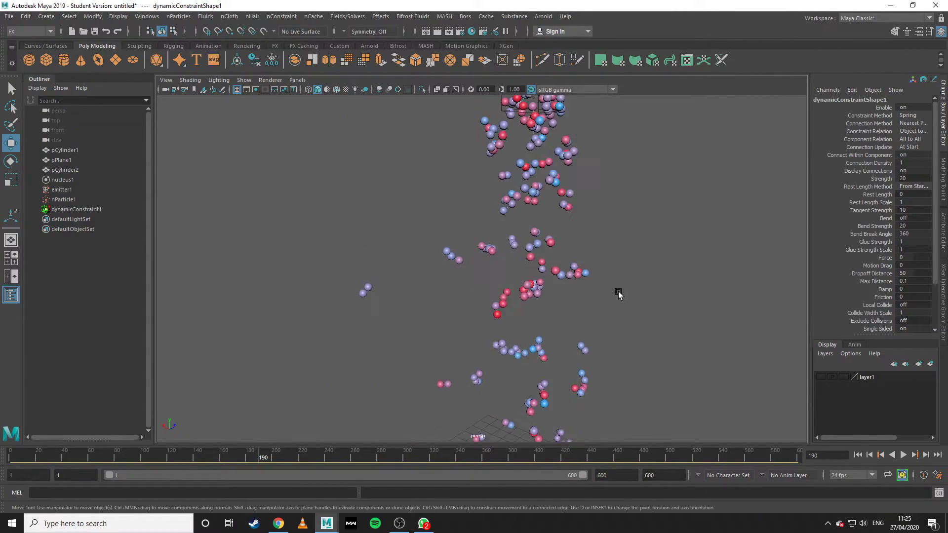
{"action": "scroll", "coordinate": [616, 294], "scroll_direction": "down", "scroll_amount": 4}
{"action": "left_click_drag", "start_coordinate": [536, 265], "coordinate": [588, 264], "text": "alt"}
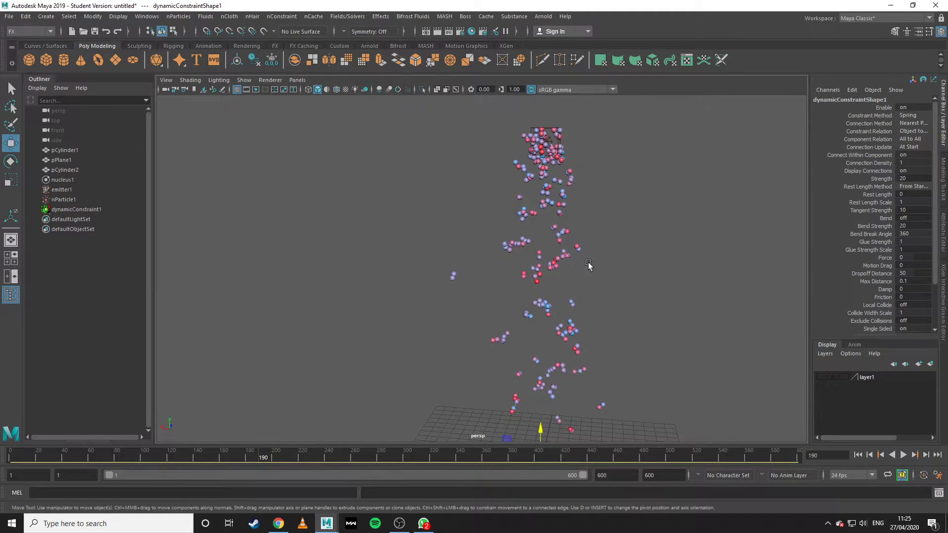
{"action": "scroll", "coordinate": [623, 285], "scroll_direction": "down", "scroll_amount": 4}
{"action": "middle_click_drag", "start_coordinate": [625, 287], "coordinate": [596, 275], "text": "alt"}
{"action": "left_click", "coordinate": [858, 455]}
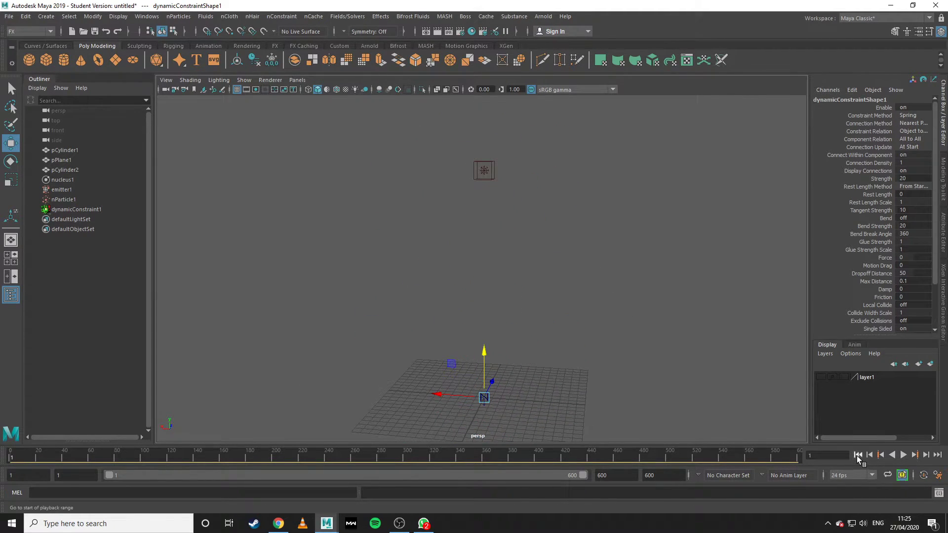
Review the strength attributes of dynamicConstraintShape1 and play the simulation to about frame 84.
{"action": "left_click", "coordinate": [942, 227]}
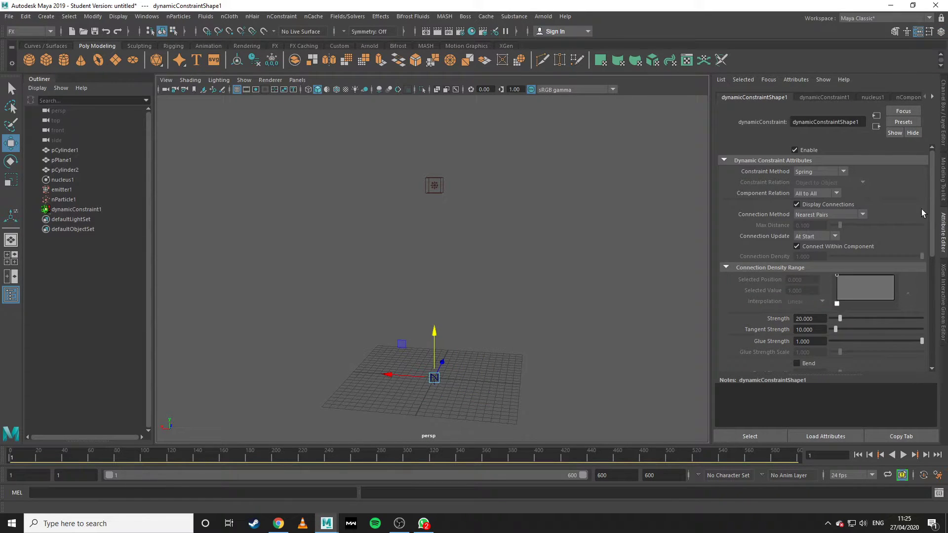
{"action": "scroll", "coordinate": [825, 348], "scroll_direction": "down", "scroll_amount": 3}
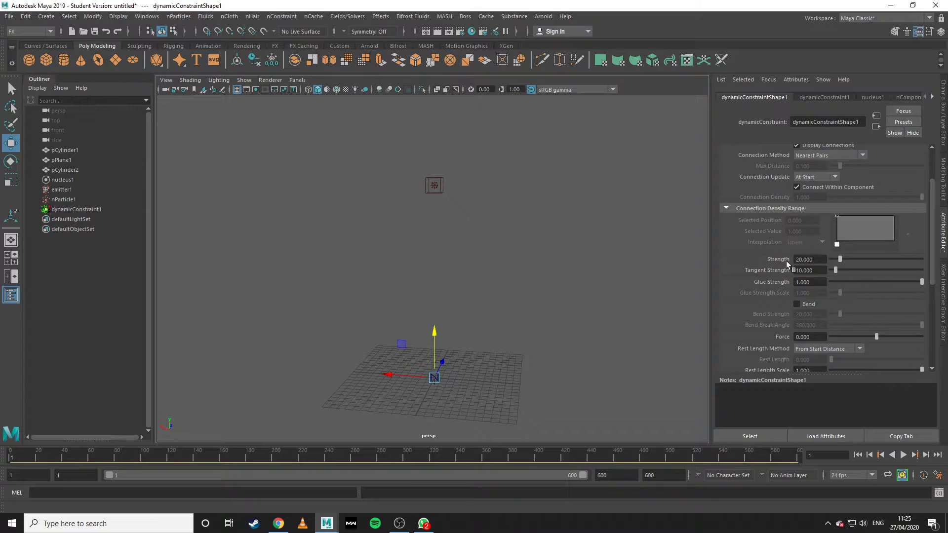
{"action": "left_click", "coordinate": [904, 455]}
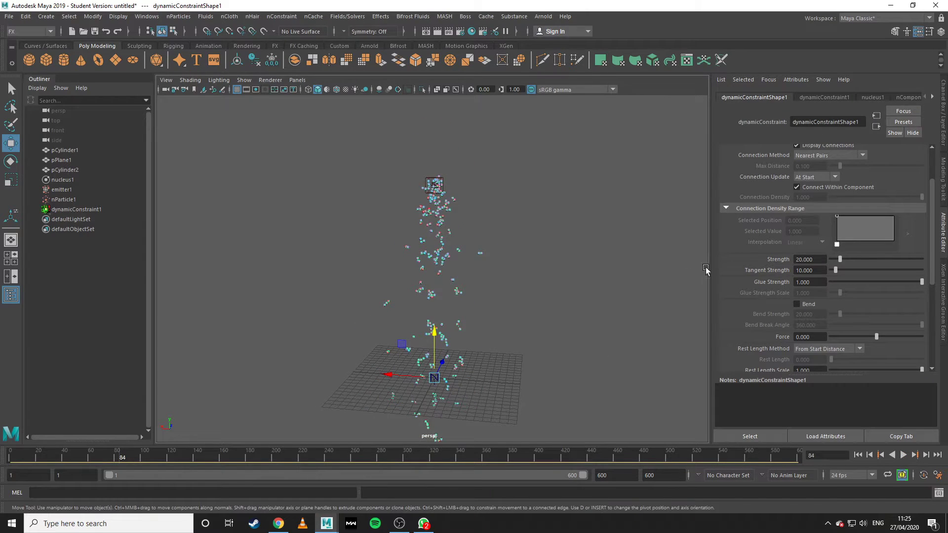
Try the Component Order connection method on the dynamic constraint and inspect its connections between particles.
{"action": "scroll", "coordinate": [770, 158], "scroll_direction": "up", "scroll_amount": 3}
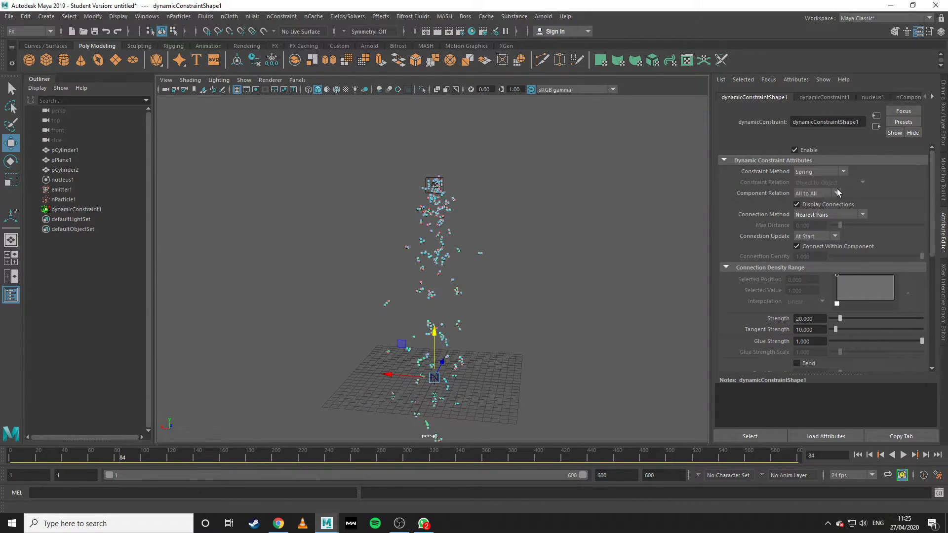
{"action": "left_click", "coordinate": [863, 215]}
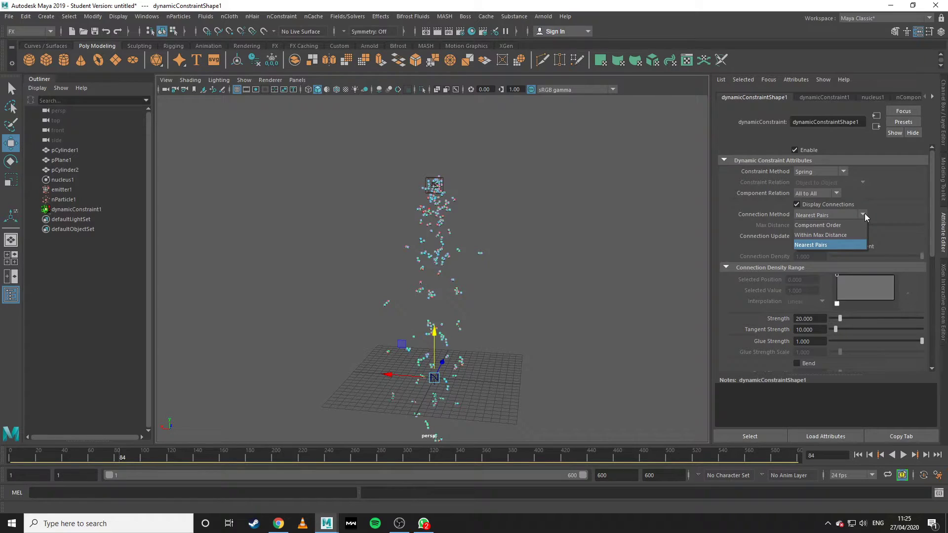
{"action": "left_click", "coordinate": [735, 224]}
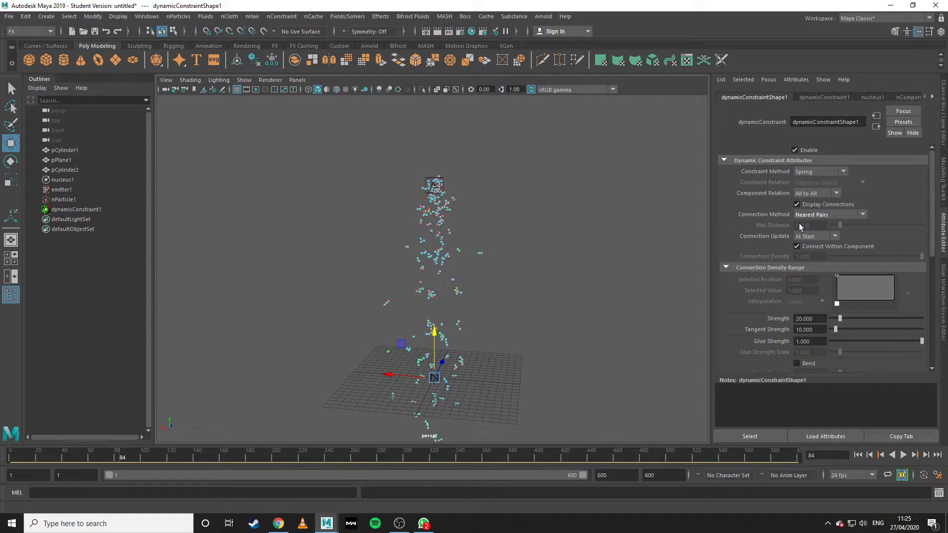
{"action": "left_click", "coordinate": [863, 215]}
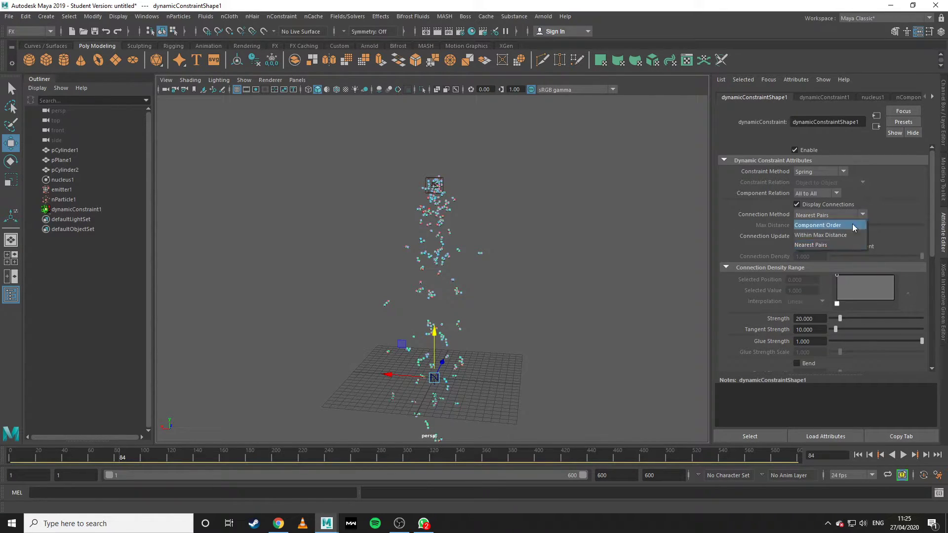
{"action": "left_click", "coordinate": [810, 226]}
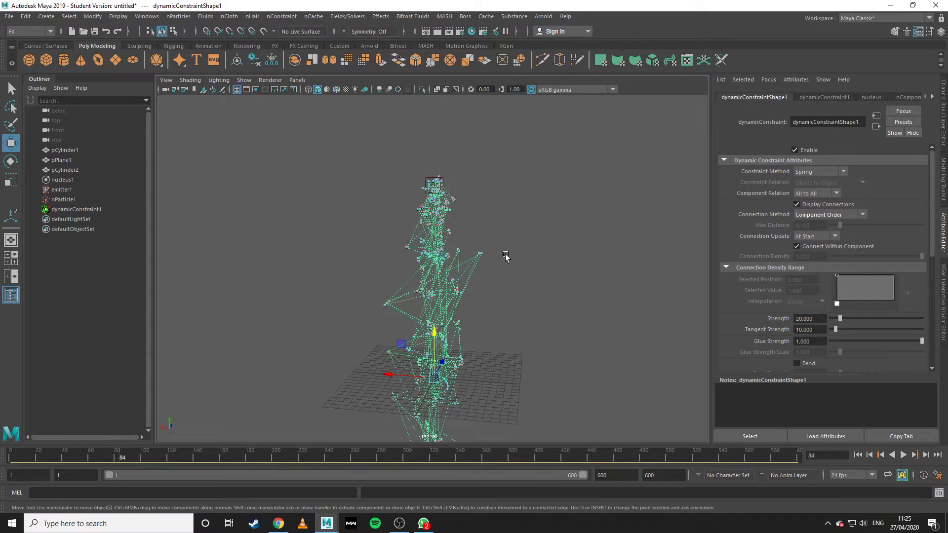
{"action": "scroll", "coordinate": [560, 272], "scroll_direction": "up", "scroll_amount": 5}
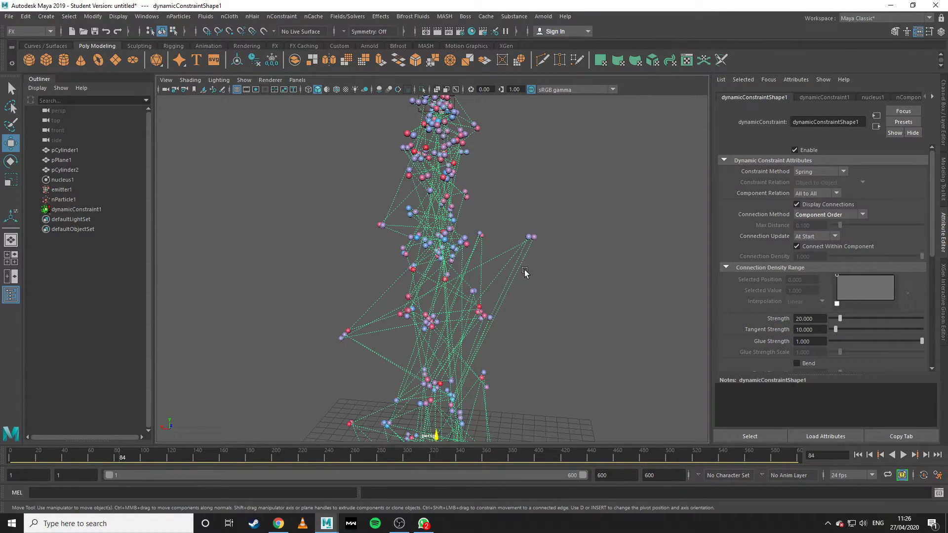
Switch the dynamic constraint's connection method back to Nearest Pairs and inspect the particle pairs up close.
{"action": "left_click", "coordinate": [858, 217]}
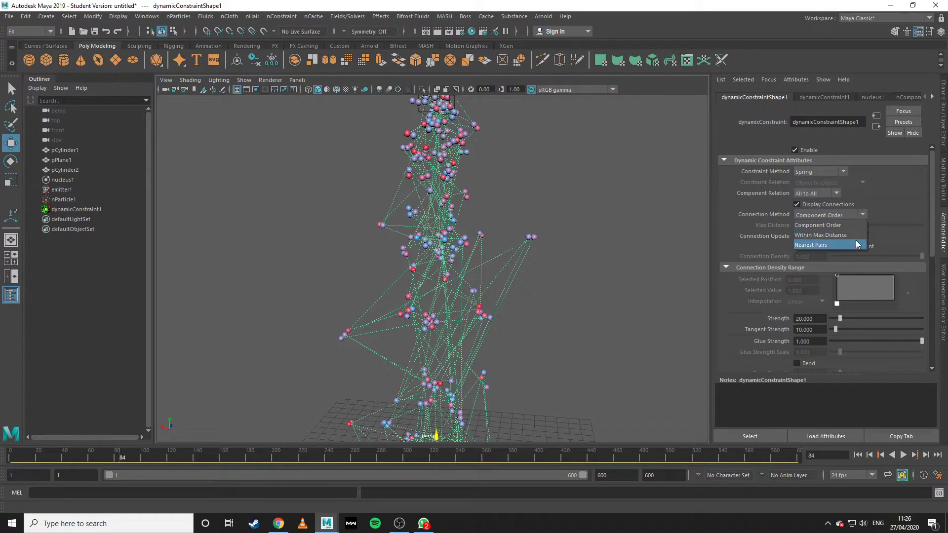
{"action": "left_click", "coordinate": [856, 245]}
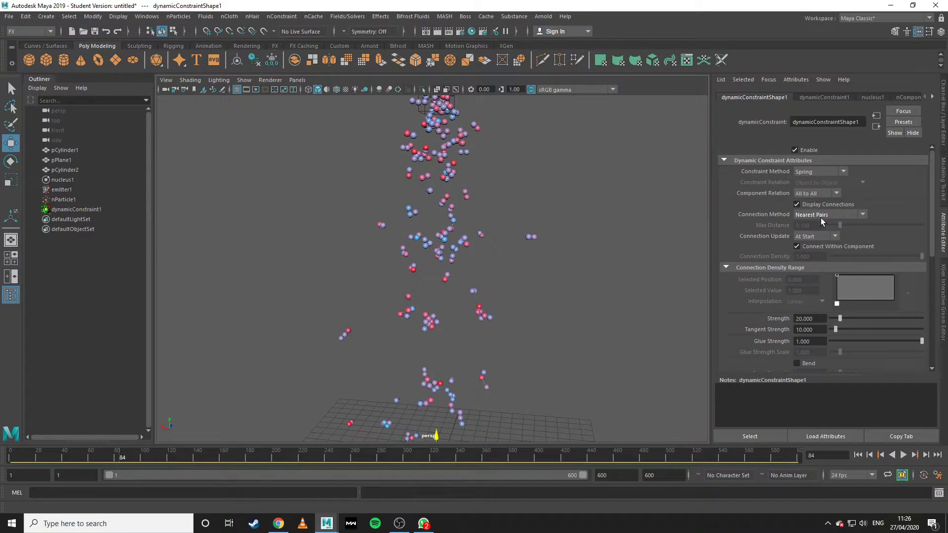
{"action": "scroll", "coordinate": [448, 269], "scroll_direction": "up", "scroll_amount": 5}
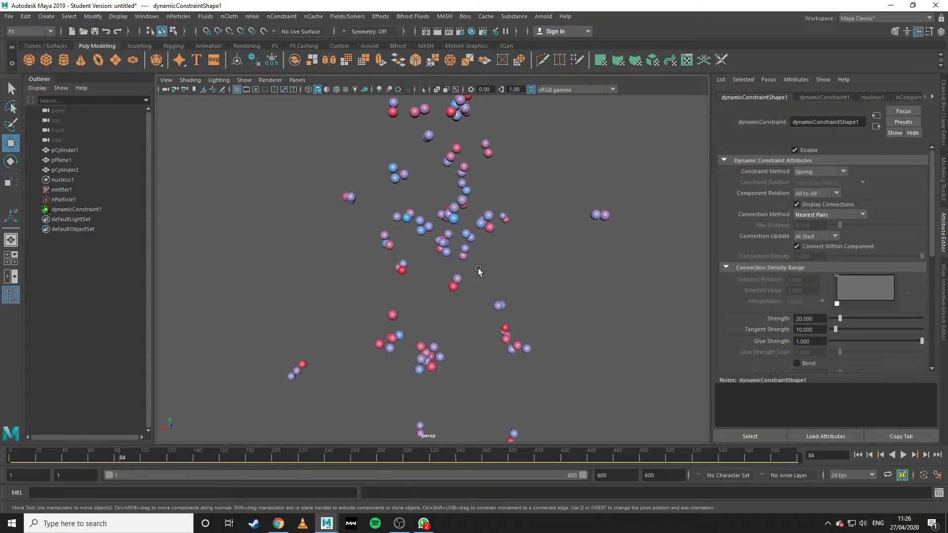
Set the dynamic constraint's connection method to Component Order.
{"action": "left_click", "coordinate": [864, 216]}
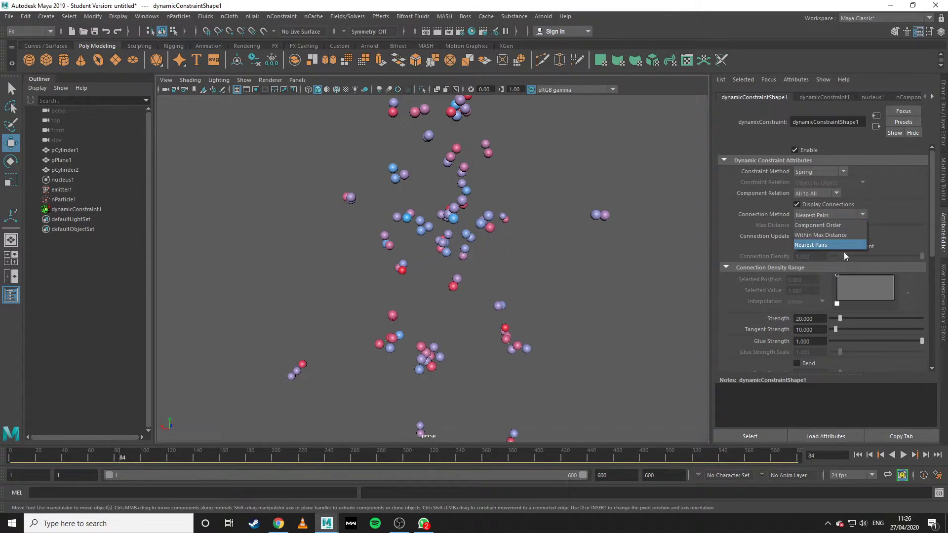
{"action": "left_click", "coordinate": [796, 226]}
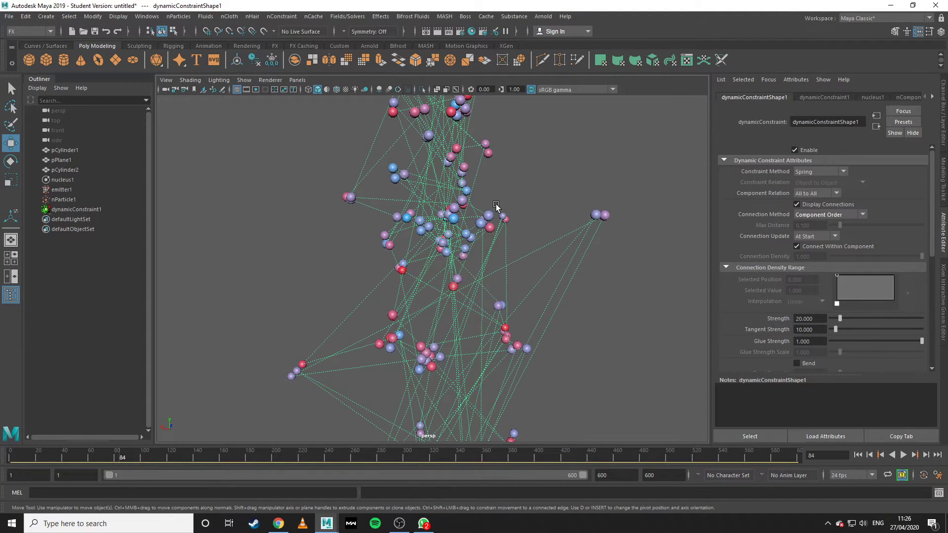
{"action": "scroll", "coordinate": [644, 423], "scroll_direction": "down", "scroll_amount": 3}
Play the Component Order simulation from the start, stop at about frame 97 and inspect the chained particles.
{"action": "left_click", "coordinate": [859, 455]}
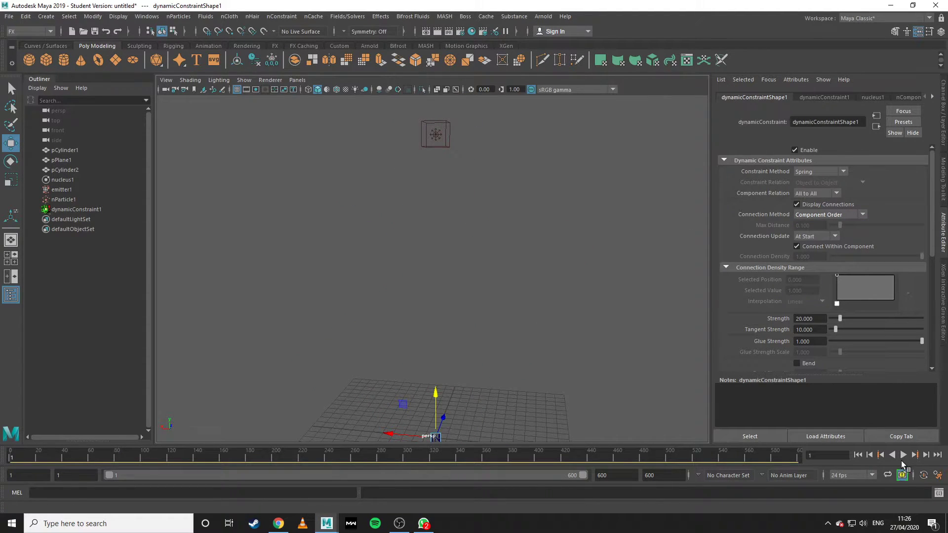
{"action": "left_click", "coordinate": [903, 455]}
{"action": "left_click", "coordinate": [904, 460]}
{"action": "left_click", "coordinate": [905, 459]}
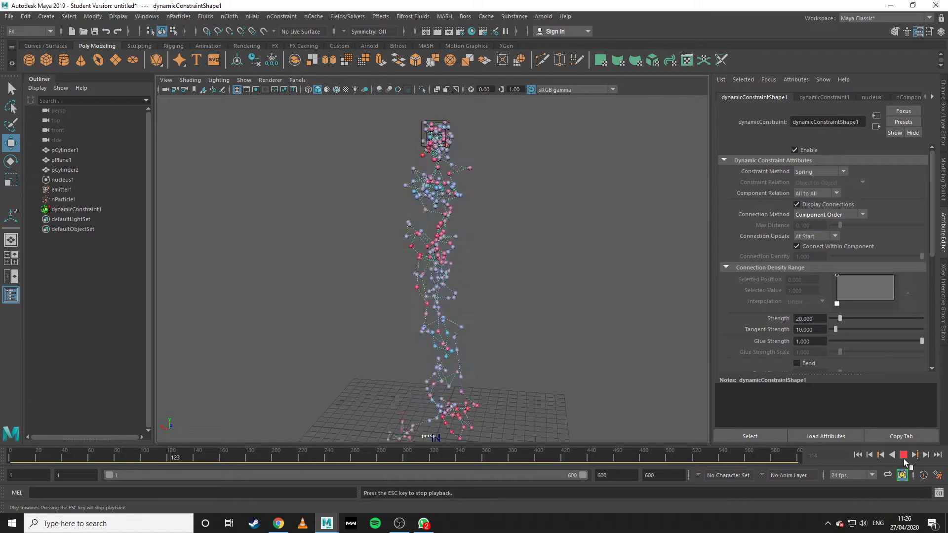
{"action": "scroll", "coordinate": [513, 299], "scroll_direction": "down", "scroll_amount": 4}
{"action": "scroll", "coordinate": [514, 302], "scroll_direction": "down", "scroll_amount": 3}
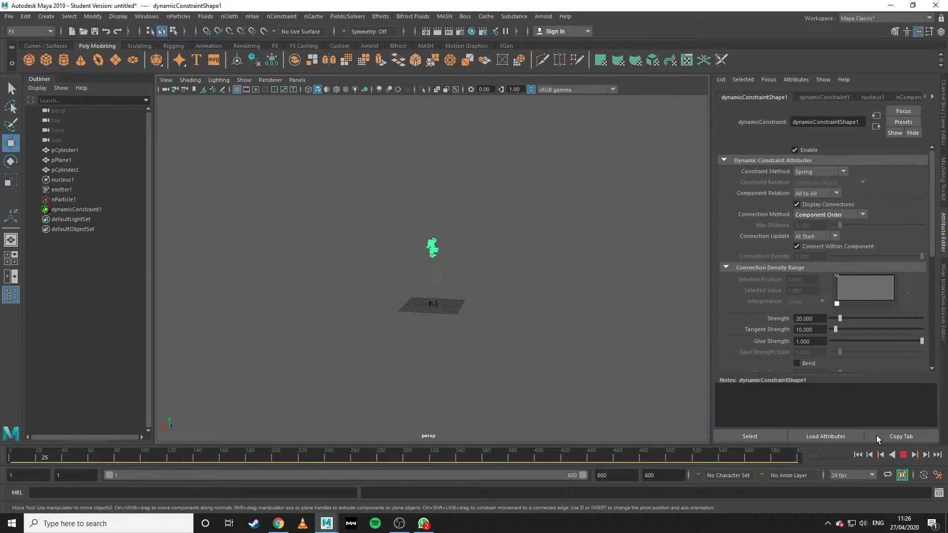
{"action": "left_click", "coordinate": [904, 455]}
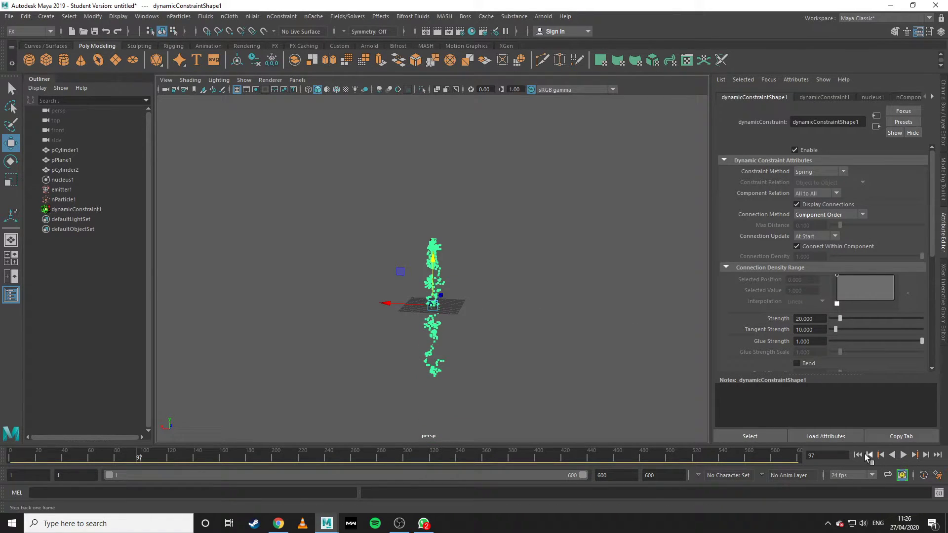
{"action": "key", "text": "f"}
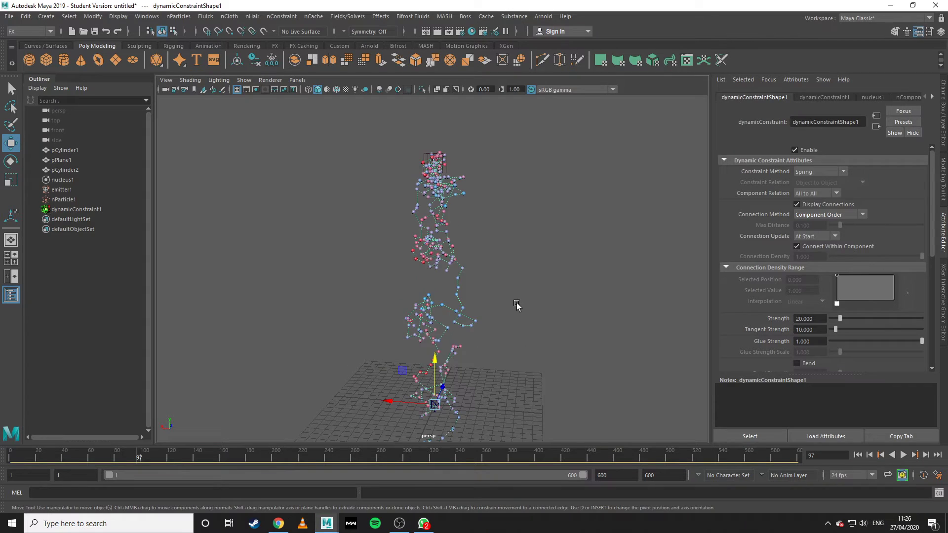
{"action": "scroll", "coordinate": [425, 299], "scroll_direction": "down", "scroll_amount": 3}
{"action": "left_click", "coordinate": [432, 299]}
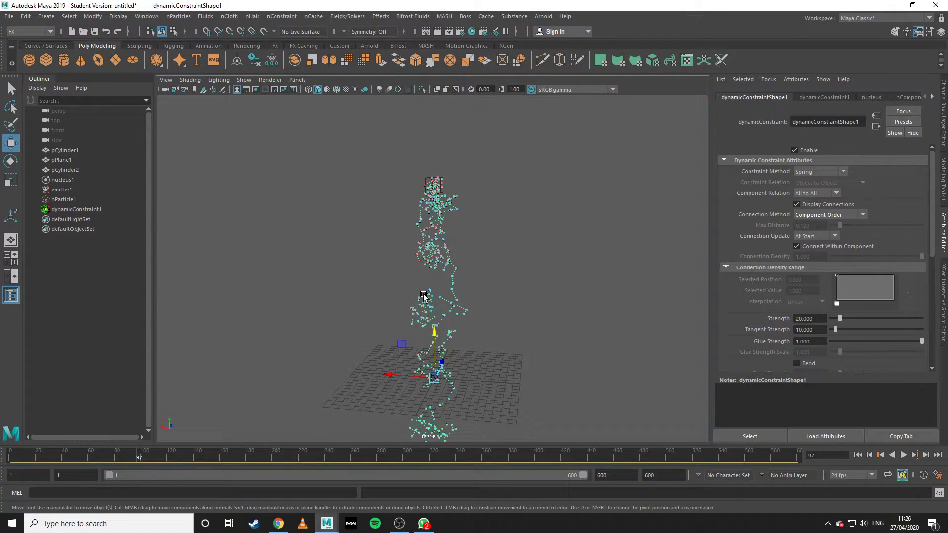
Create a second Volume nParticle emitter and move it to about 17.6 in X and 28.7 in Y, beside the first.
{"action": "left_click", "coordinate": [178, 18]}
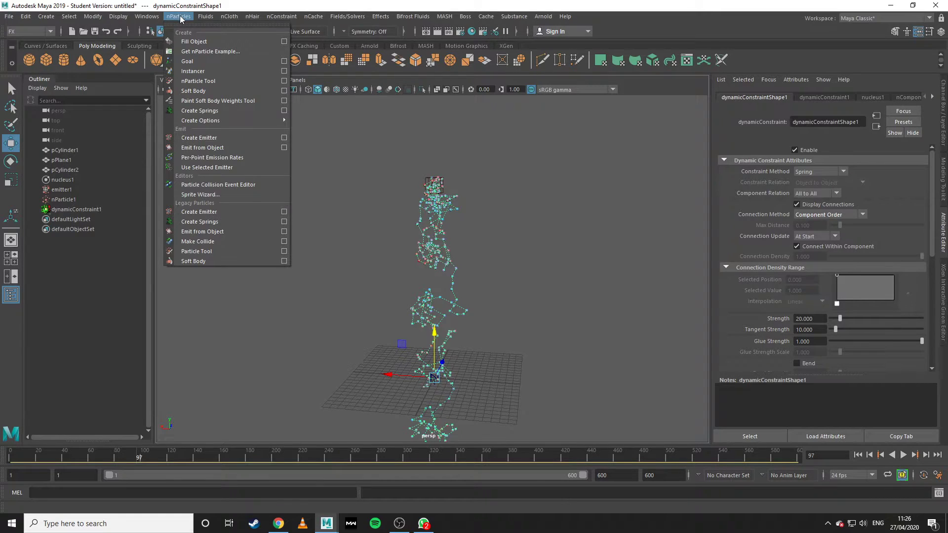
{"action": "left_click", "coordinate": [247, 136]}
{"action": "left_click_drag", "start_coordinate": [390, 375], "coordinate": [274, 366]}
{"action": "left_click_drag", "start_coordinate": [316, 340], "coordinate": [346, 143]}
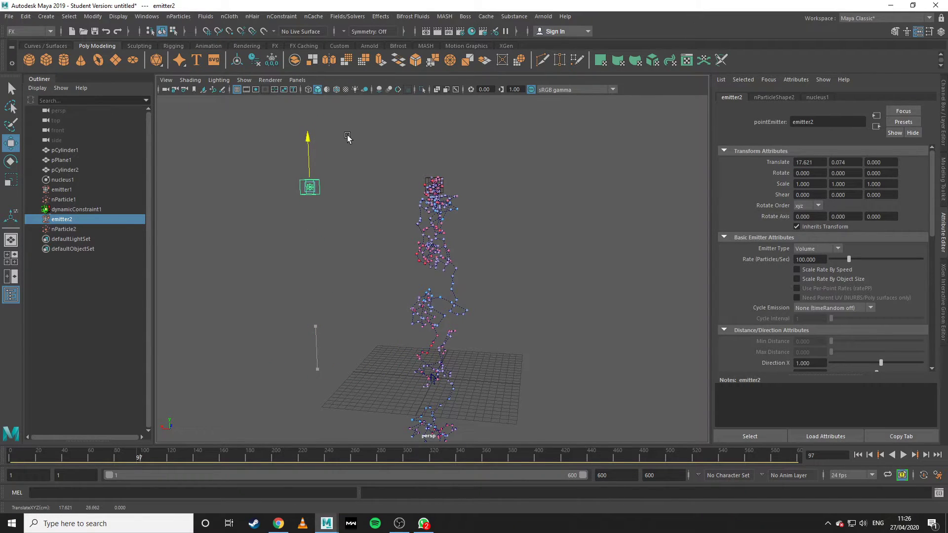
{"action": "scroll", "coordinate": [366, 164], "scroll_direction": "down", "scroll_amount": 4}
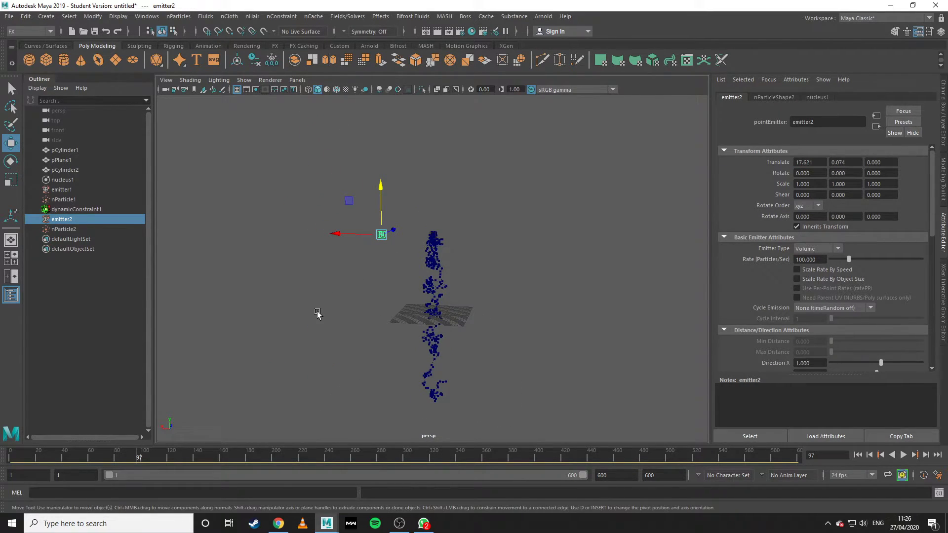
Play both emitters' simulation from the start, stop at about frame 112 and compare the constrained and unconstrained particle streams up close.
{"action": "left_click_drag", "start_coordinate": [329, 305], "coordinate": [350, 302], "text": "alt"}
{"action": "middle_click_drag", "start_coordinate": [348, 310], "coordinate": [352, 283], "text": "alt"}
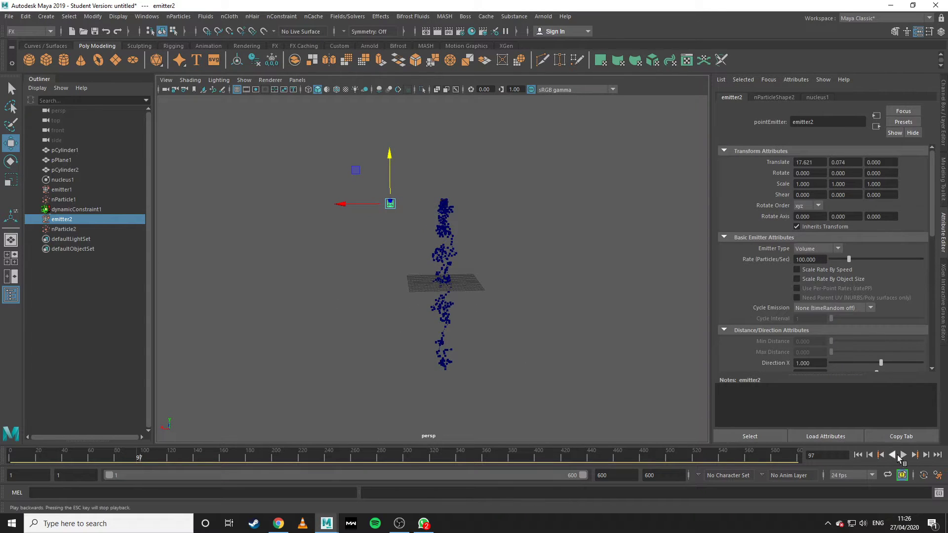
{"action": "left_click", "coordinate": [905, 455]}
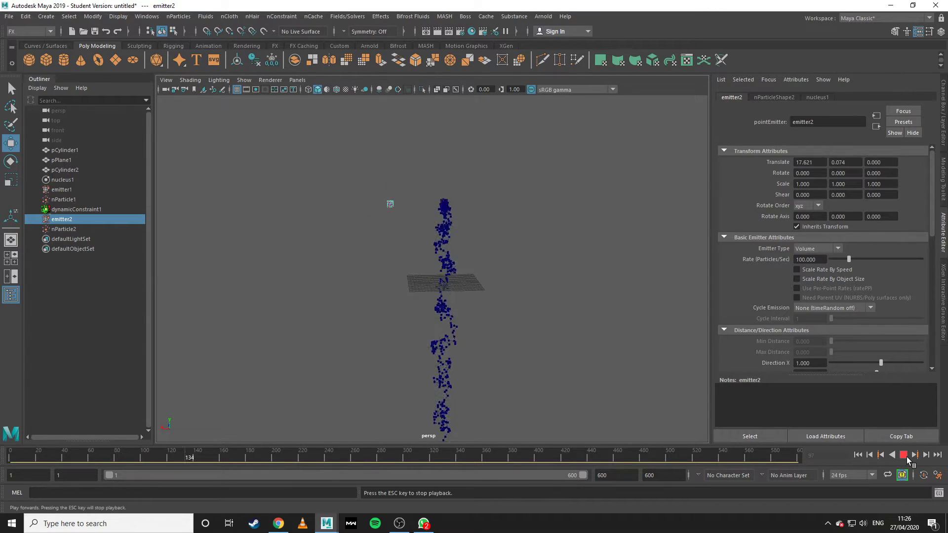
{"action": "left_click", "coordinate": [859, 455]}
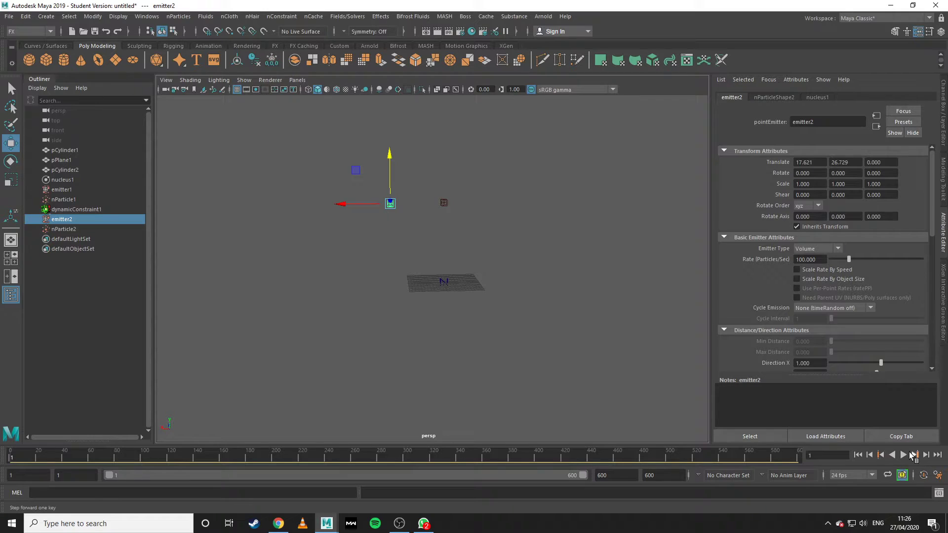
{"action": "left_click", "coordinate": [905, 455]}
{"action": "left_click", "coordinate": [904, 455]}
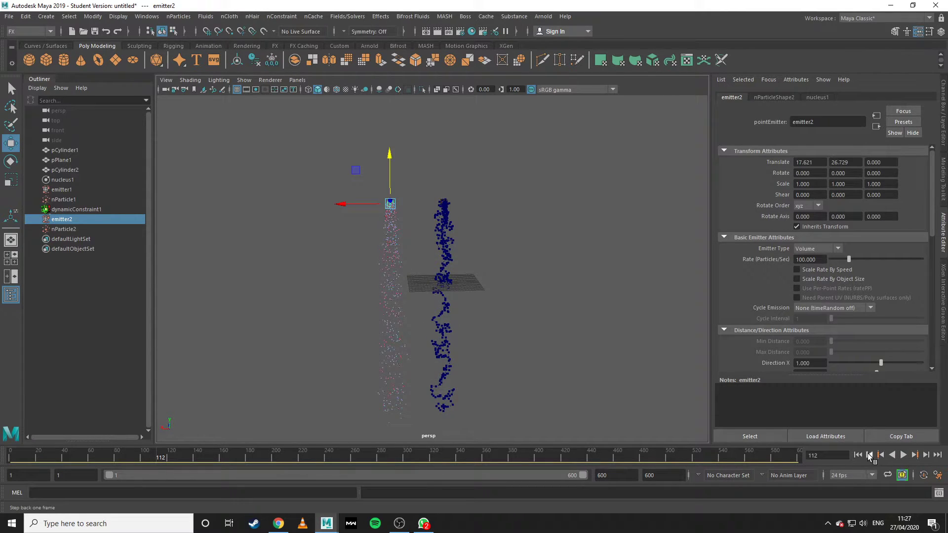
{"action": "scroll", "coordinate": [518, 331], "scroll_direction": "up", "scroll_amount": 7}
{"action": "middle_click_drag", "start_coordinate": [515, 287], "coordinate": [525, 398], "text": "alt"}
{"action": "scroll", "coordinate": [525, 398], "scroll_direction": "up", "scroll_amount": 4}
{"action": "scroll", "coordinate": [447, 384], "scroll_direction": "down", "scroll_amount": 2}
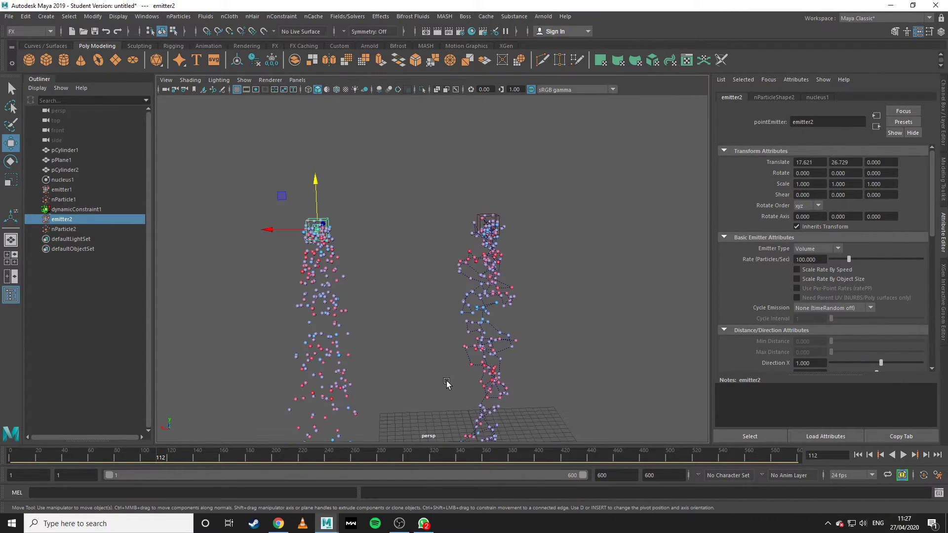
{"action": "middle_click_drag", "start_coordinate": [447, 383], "coordinate": [471, 340], "text": "alt"}
Add a spring-type dynamic nConstraint to the second emitter's particles.
{"action": "left_click", "coordinate": [358, 233]}
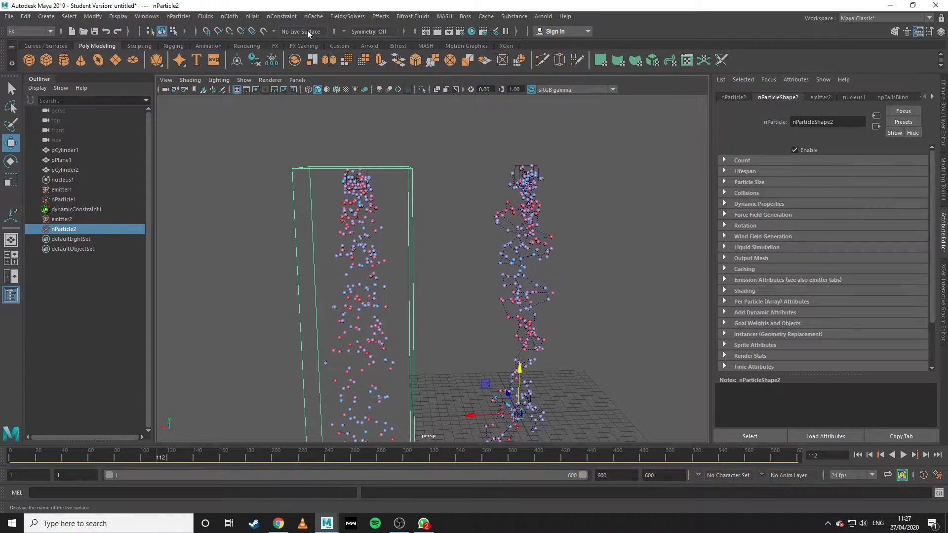
{"action": "left_click", "coordinate": [281, 16]}
{"action": "left_click", "coordinate": [294, 35]}
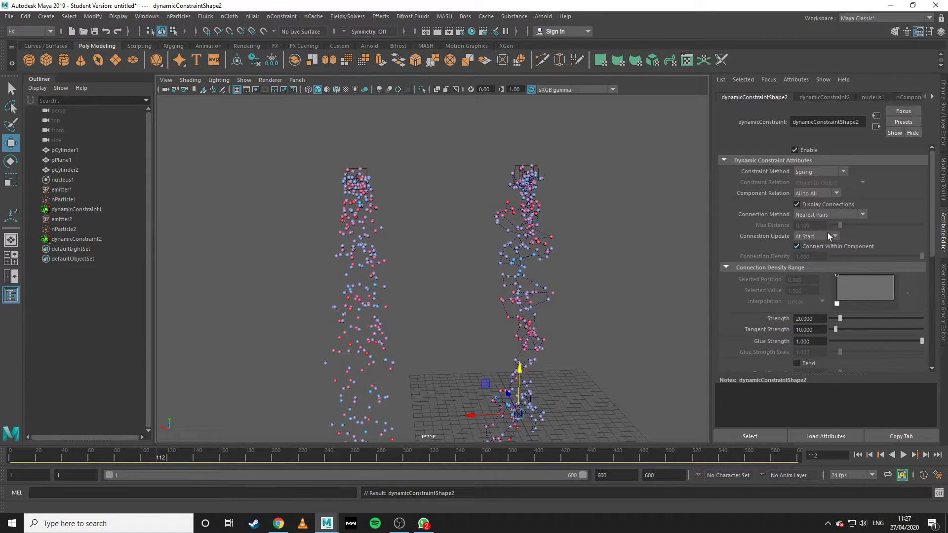
Play the simulation from the start to about frame 270 and compare the Nearest Pairs stream with the Component Order stream.
{"action": "left_click", "coordinate": [858, 455]}
{"action": "left_click", "coordinate": [904, 454]}
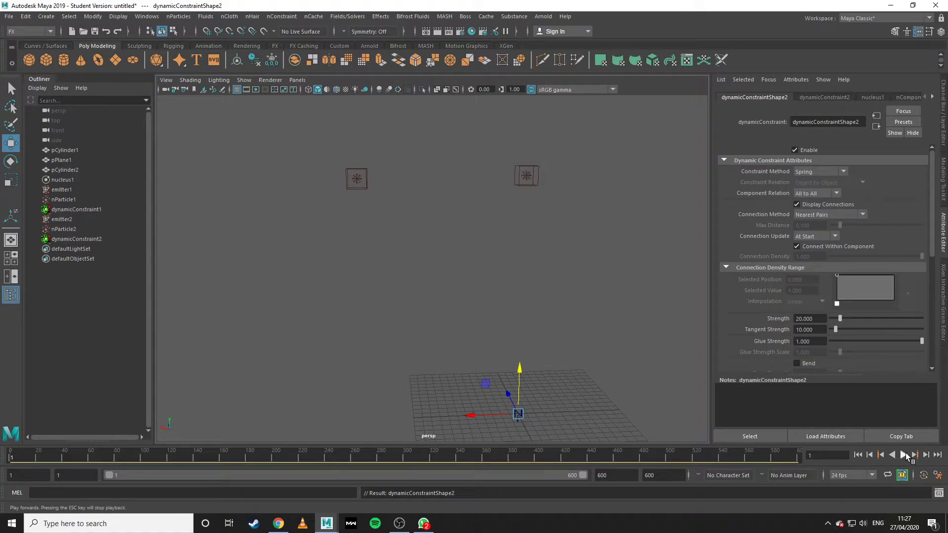
{"action": "scroll", "coordinate": [541, 338], "scroll_direction": "down", "scroll_amount": 3}
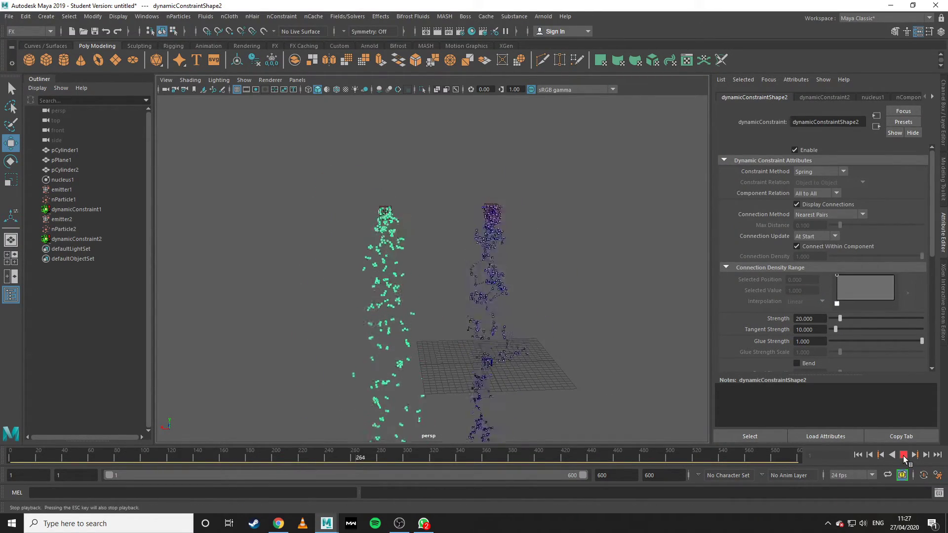
{"action": "left_click", "coordinate": [903, 455]}
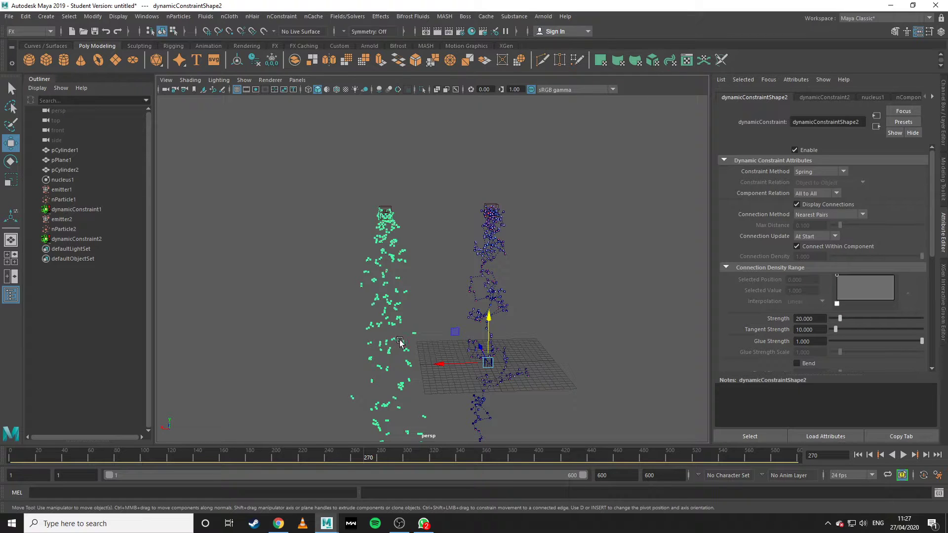
Return to frame 1 and delete the second emitter, its dynamic constraint and its nParticle object.
{"action": "left_click", "coordinate": [858, 455]}
{"action": "left_click_drag", "start_coordinate": [345, 171], "coordinate": [399, 267]}
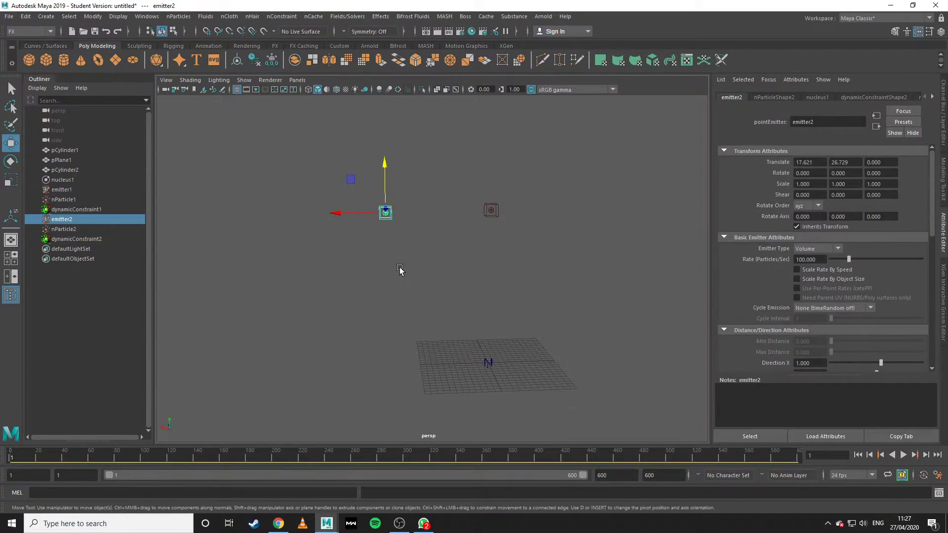
{"action": "key", "text": "Delete"}
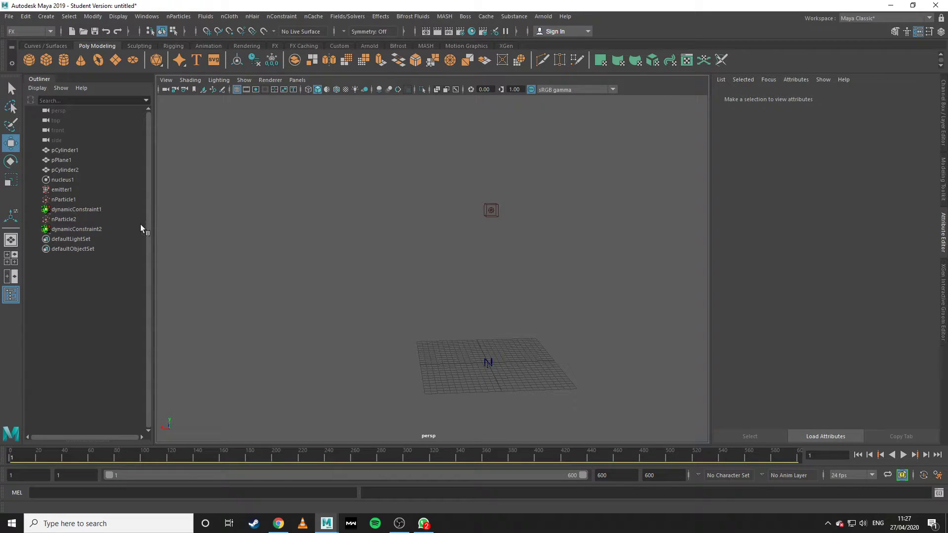
{"action": "left_click", "coordinate": [90, 229]}
{"action": "key", "text": "Delete"}
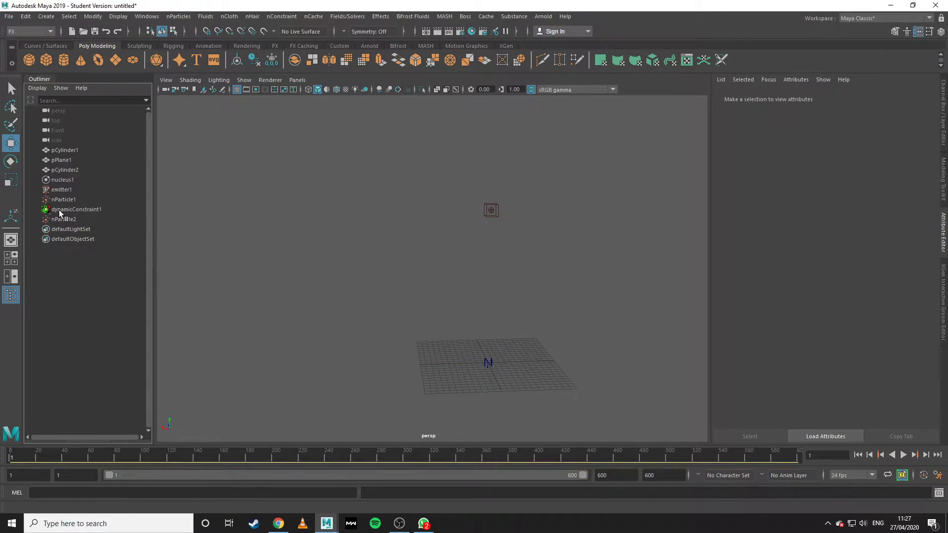
{"action": "left_click", "coordinate": [73, 220]}
{"action": "key", "text": "Delete"}
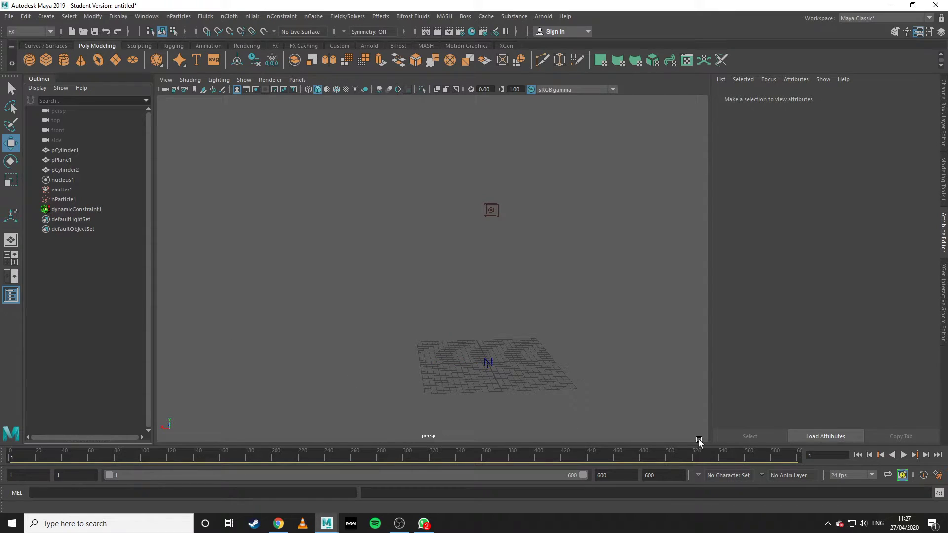
Play the remaining emitter's simulation twice, stopping at about frames 131 and 99, and inspect the chained particles.
{"action": "left_click", "coordinate": [903, 455]}
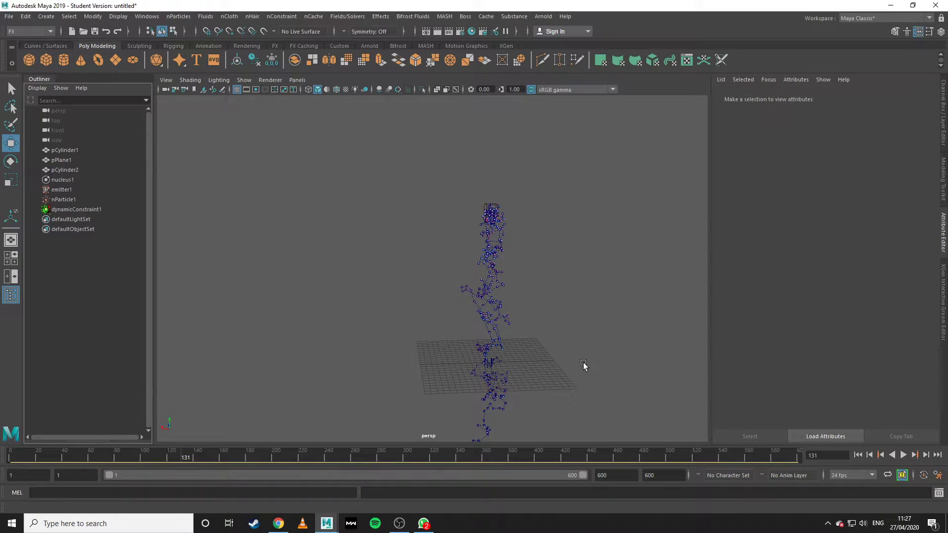
{"action": "scroll", "coordinate": [546, 331], "scroll_direction": "up", "scroll_amount": 5}
{"action": "middle_click_drag", "start_coordinate": [546, 331], "coordinate": [446, 298], "text": "alt"}
{"action": "scroll", "coordinate": [446, 298], "scroll_direction": "down", "scroll_amount": 2}
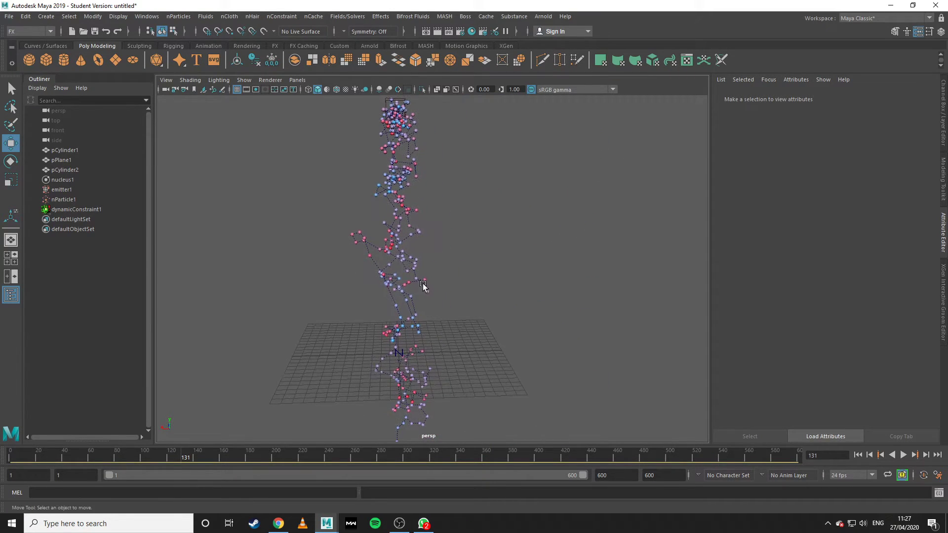
{"action": "left_click", "coordinate": [857, 455]}
{"action": "left_click", "coordinate": [903, 454]}
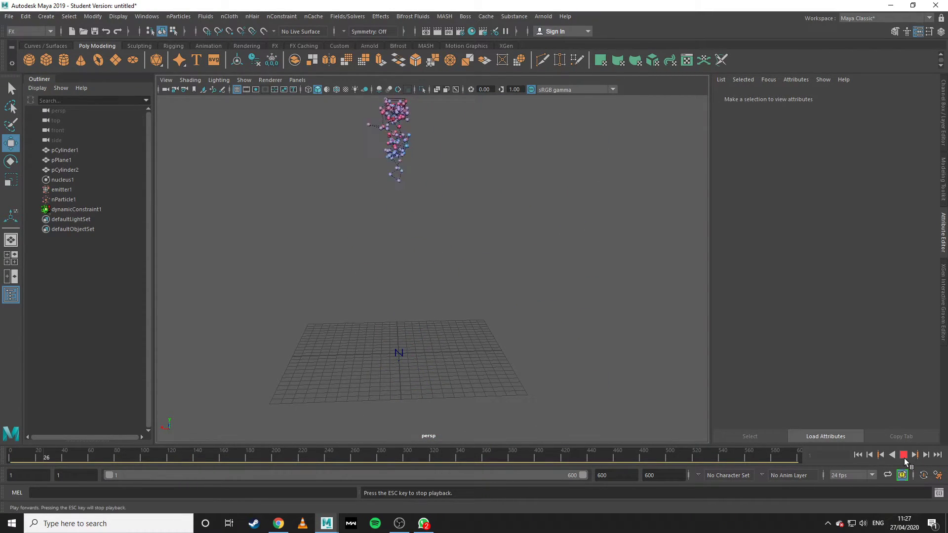
{"action": "left_click", "coordinate": [903, 455]}
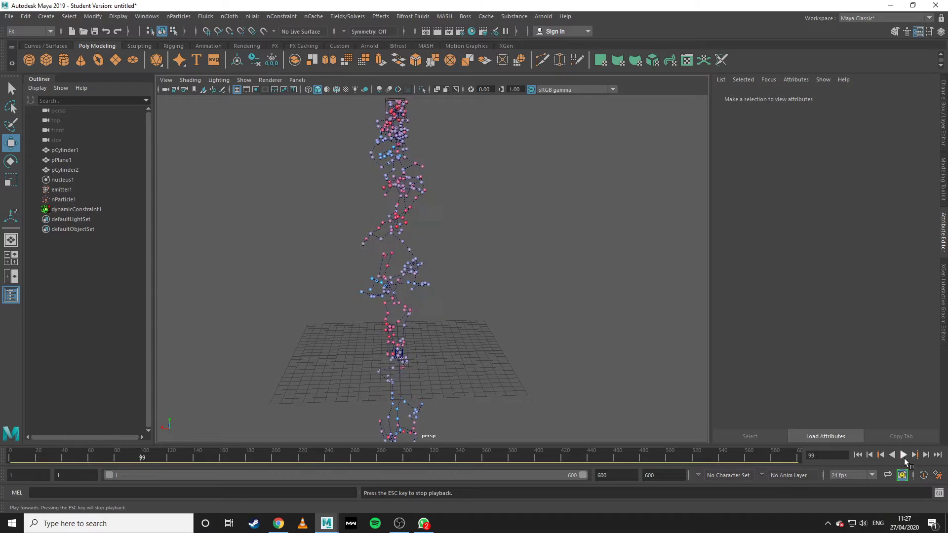
Return to frame 1 and set the remaining emitter's rate to 300 particles per second.
{"action": "left_click", "coordinate": [858, 455]}
{"action": "scroll", "coordinate": [434, 311], "scroll_direction": "down", "scroll_amount": 5}
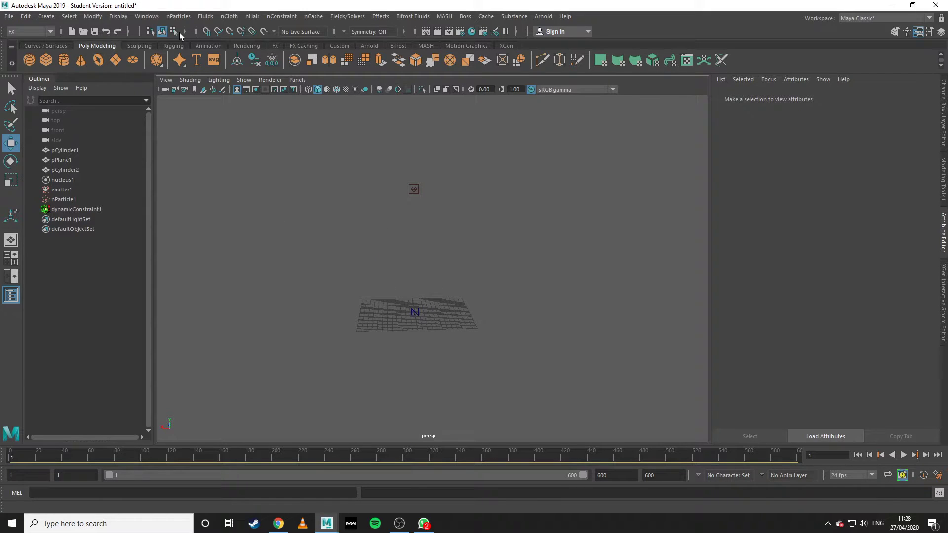
{"action": "left_click", "coordinate": [62, 190]}
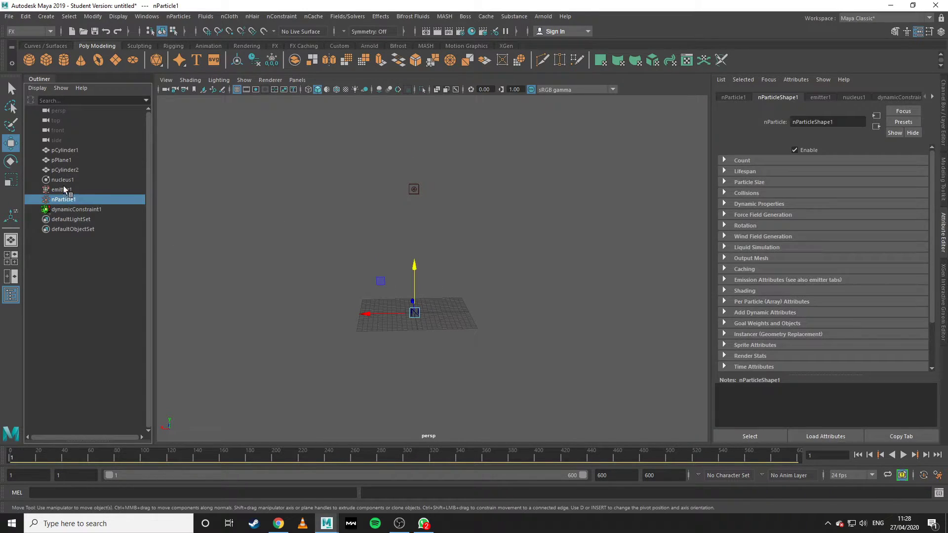
{"action": "left_click", "coordinate": [820, 262]}
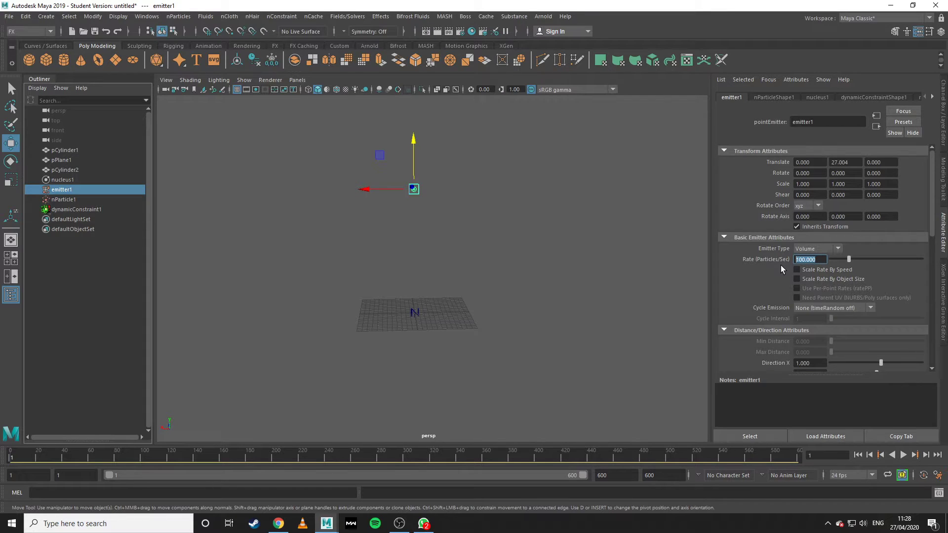
{"action": "type", "text": "300"}
{"action": "key", "text": "Return"}
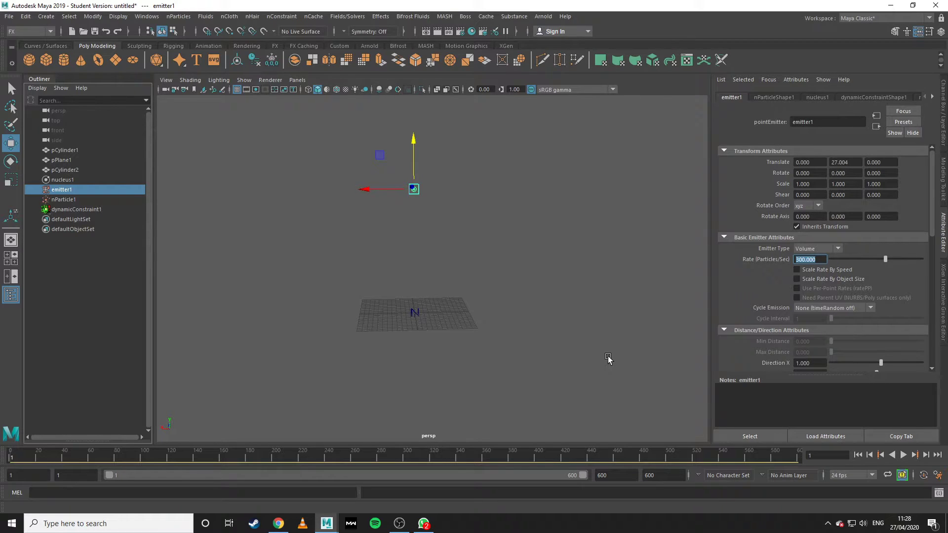
Play the simulation with the higher emission rate, stop at about frame 129 and inspect the denser particle chain.
{"action": "left_click", "coordinate": [904, 455]}
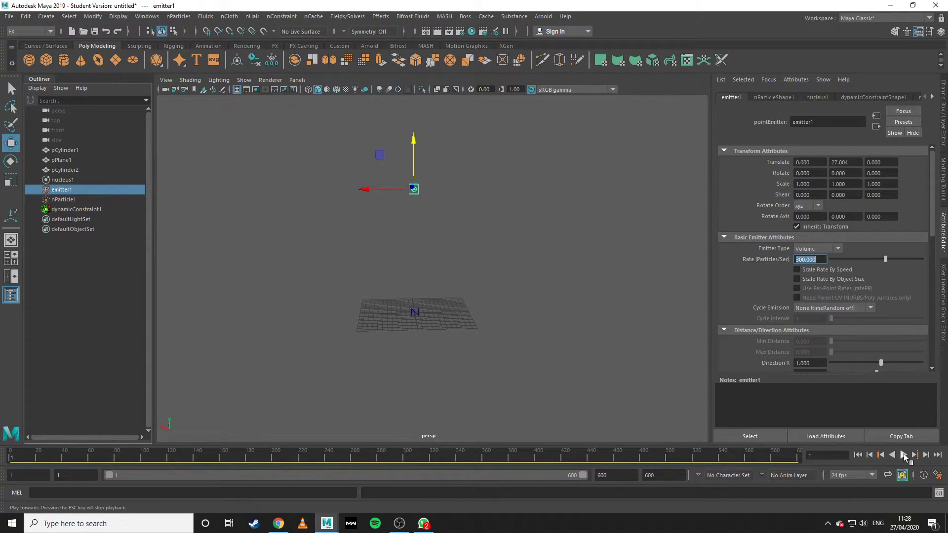
{"action": "left_click", "coordinate": [903, 455]}
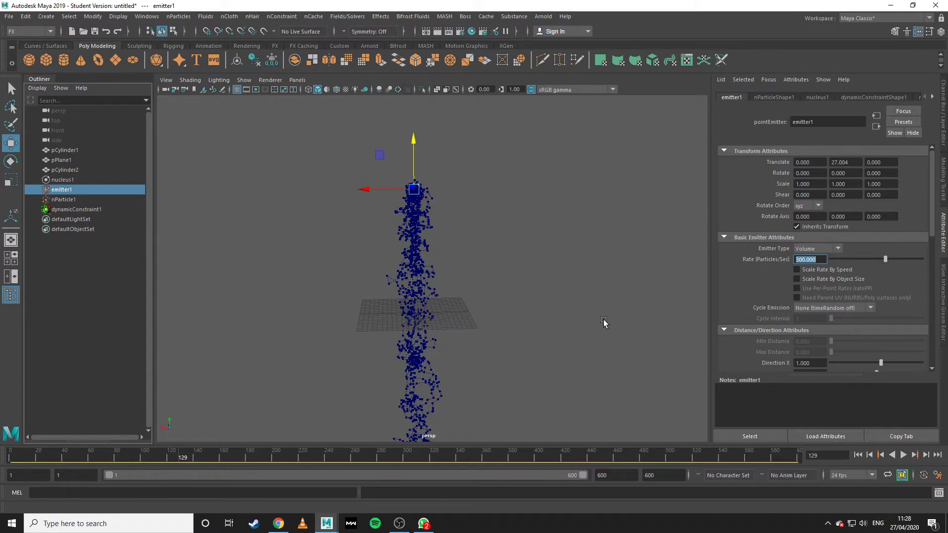
{"action": "scroll", "coordinate": [605, 324], "scroll_direction": "up", "scroll_amount": 5}
{"action": "scroll", "coordinate": [567, 316], "scroll_direction": "down", "scroll_amount": 5}
{"action": "scroll", "coordinate": [536, 309], "scroll_direction": "up", "scroll_amount": 6}
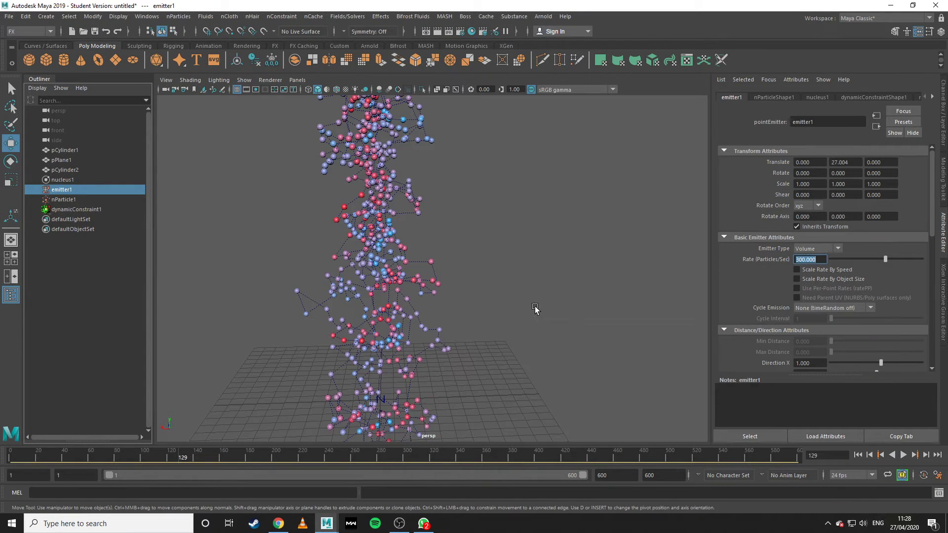
{"action": "scroll", "coordinate": [536, 308], "scroll_direction": "down", "scroll_amount": 1}
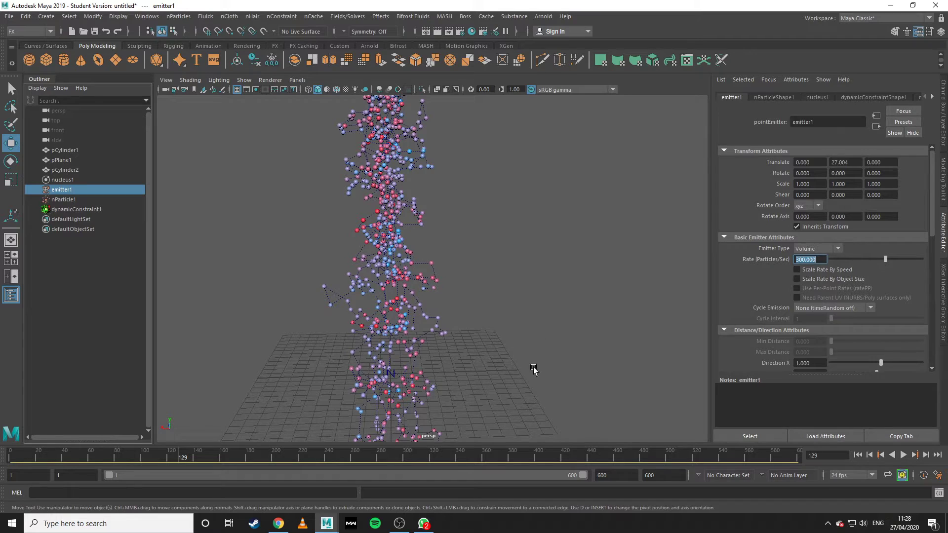
Select the nParticle object and examine its Count and Dynamic Properties attributes.
{"action": "left_click", "coordinate": [421, 204]}
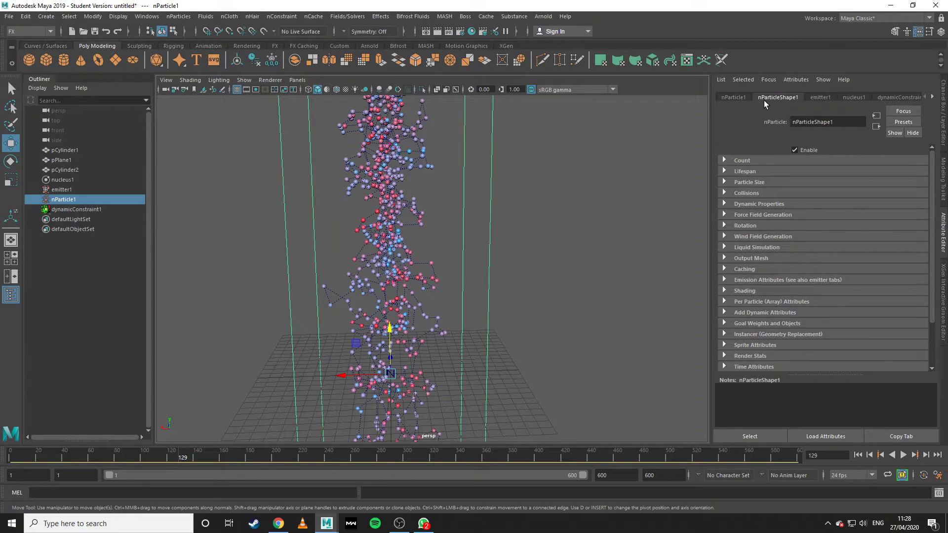
{"action": "left_click", "coordinate": [728, 159]}
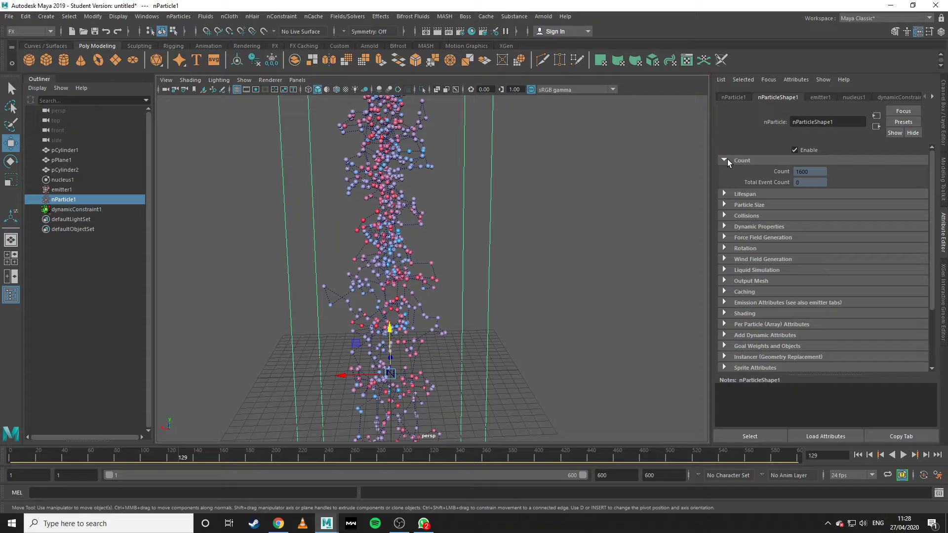
{"action": "left_click", "coordinate": [727, 159]}
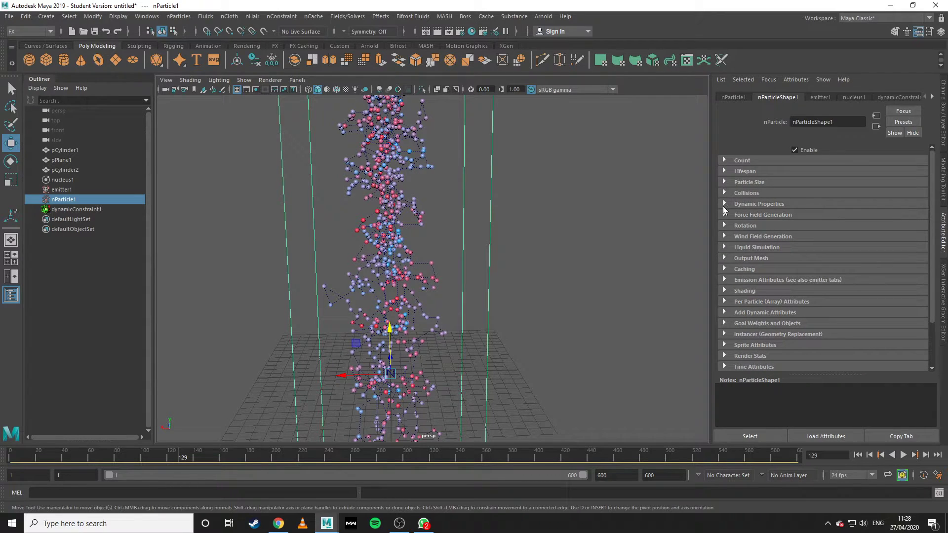
{"action": "scroll", "coordinate": [753, 309], "scroll_direction": "down", "scroll_amount": 2}
{"action": "scroll", "coordinate": [742, 321], "scroll_direction": "up", "scroll_amount": 2}
{"action": "left_click", "coordinate": [724, 204]}
{"action": "left_click", "coordinate": [724, 203]}
Examine the emitter, nComponent and dynamic constraint attributes, focusing on the constraint's strength and glue strength settings.
{"action": "left_click", "coordinate": [825, 98]}
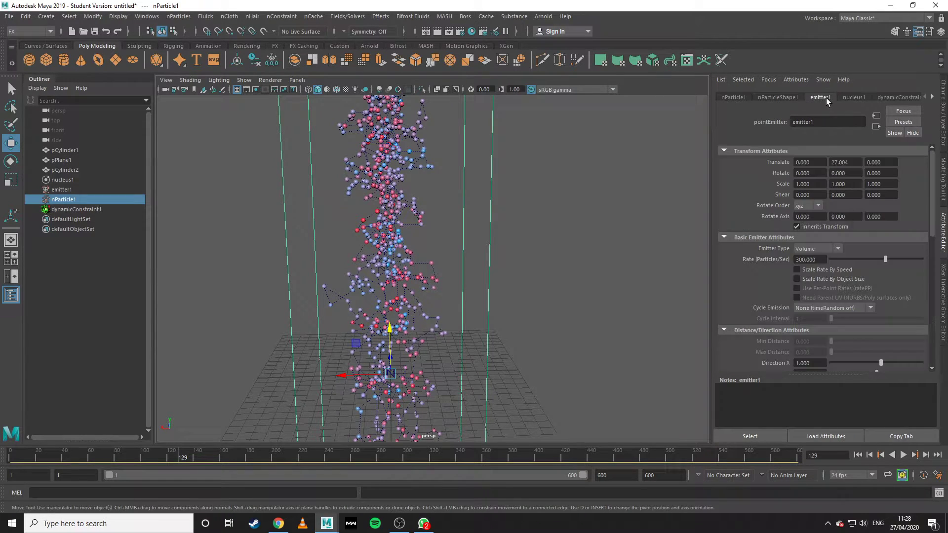
{"action": "left_click", "coordinate": [887, 97]}
{"action": "left_click", "coordinate": [889, 98]}
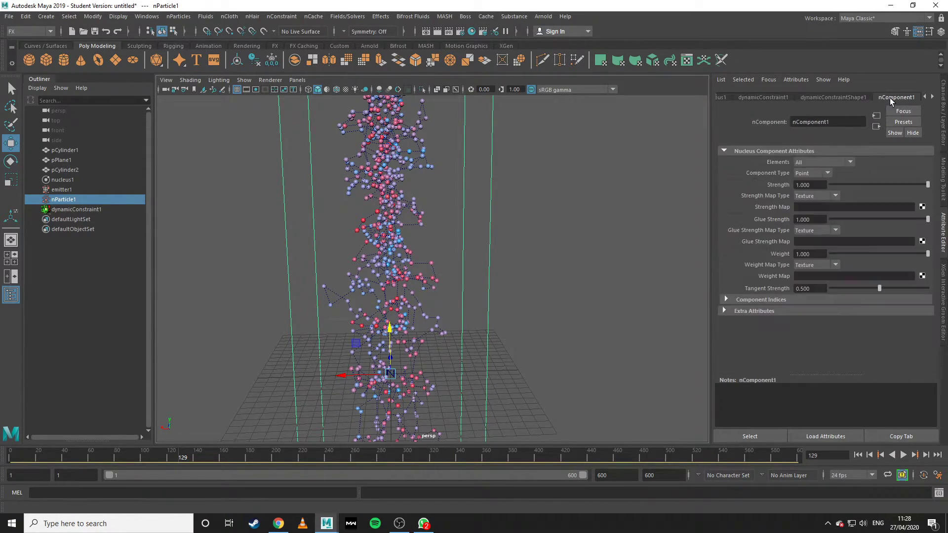
{"action": "left_click", "coordinate": [889, 98]}
{"action": "left_click", "coordinate": [854, 97]}
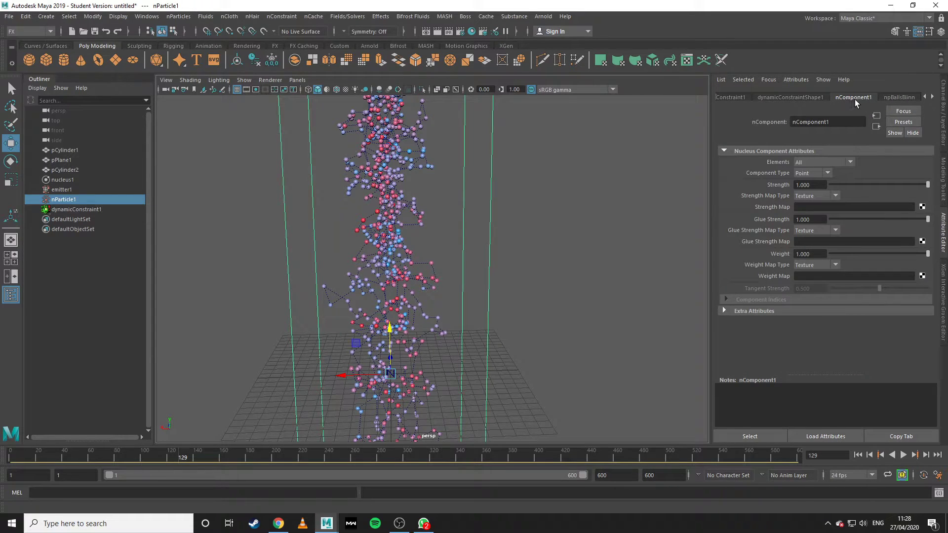
{"action": "left_click", "coordinate": [810, 97]}
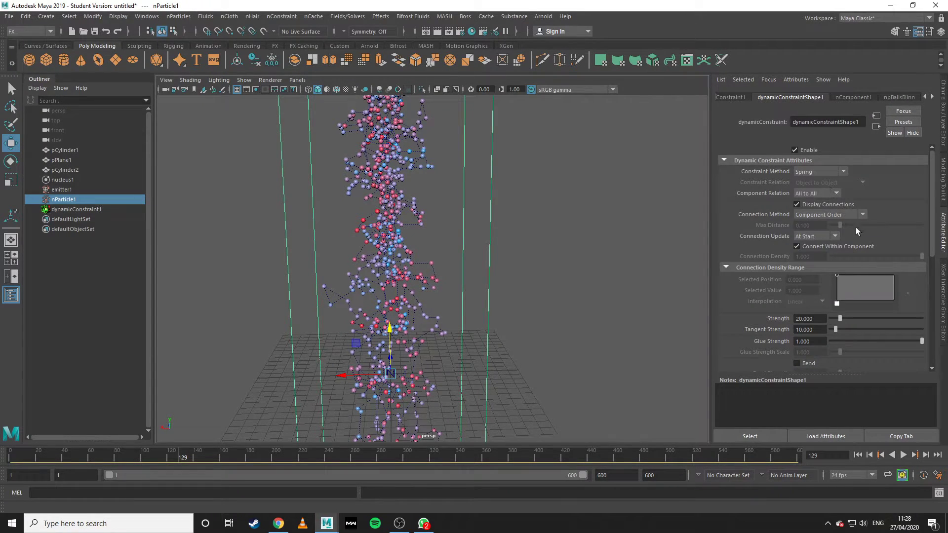
{"action": "scroll", "coordinate": [839, 306], "scroll_direction": "down", "scroll_amount": 2}
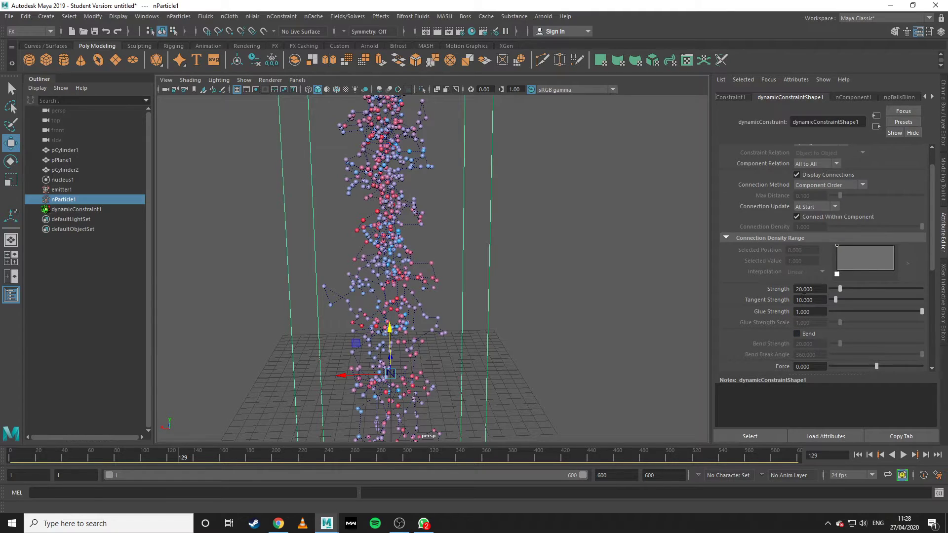
{"action": "scroll", "coordinate": [804, 298], "scroll_direction": "down", "scroll_amount": 4}
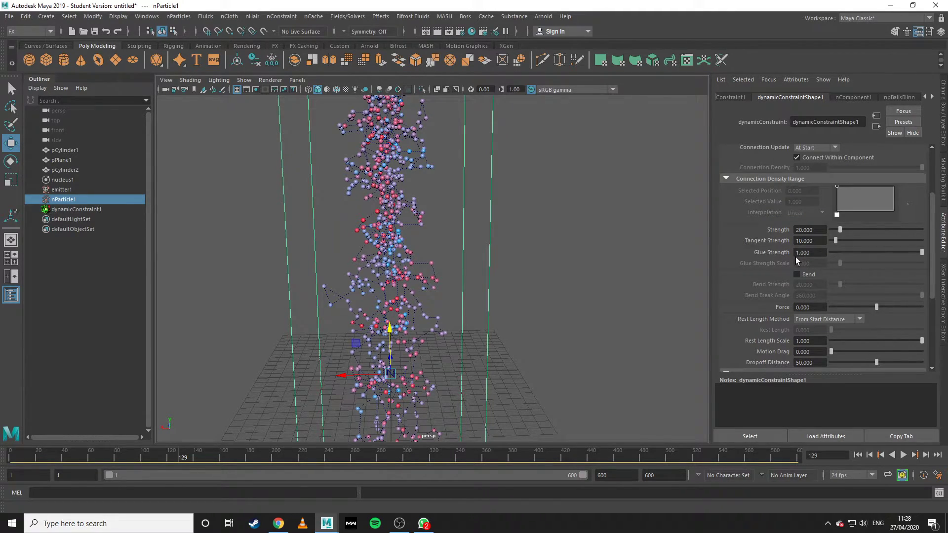
Return to frame 1 and make layer1 visible to show the bottle, goblet and ground plane.
{"action": "left_click", "coordinate": [858, 456]}
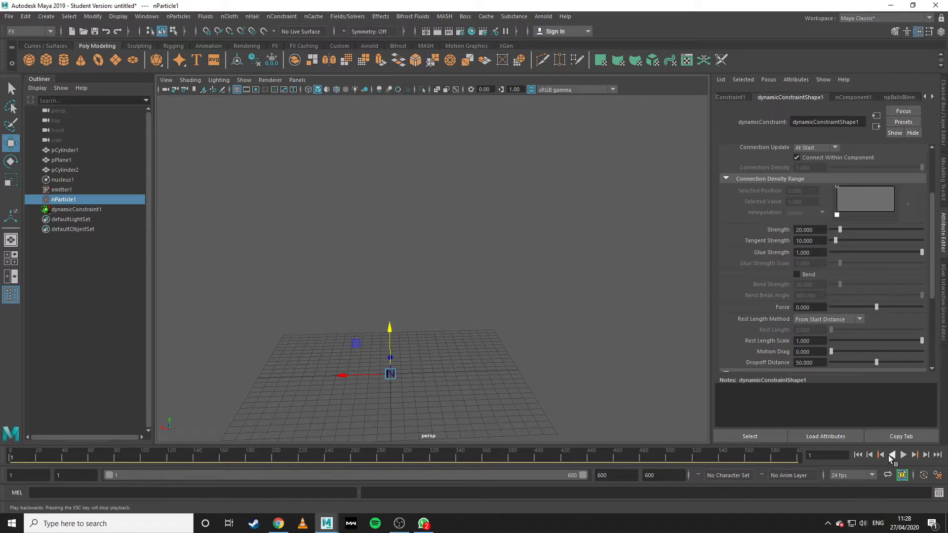
{"action": "scroll", "coordinate": [557, 278], "scroll_direction": "down", "scroll_amount": 4}
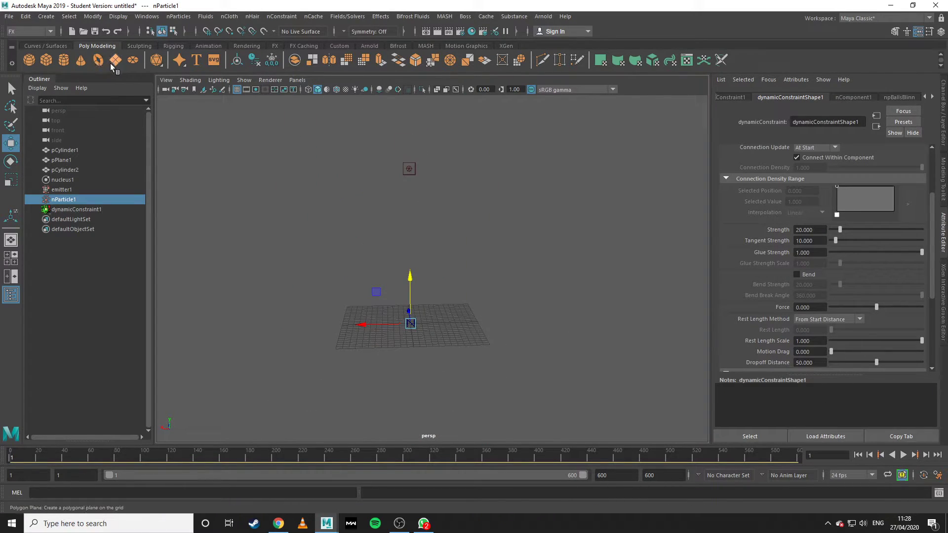
{"action": "left_click", "coordinate": [943, 116]}
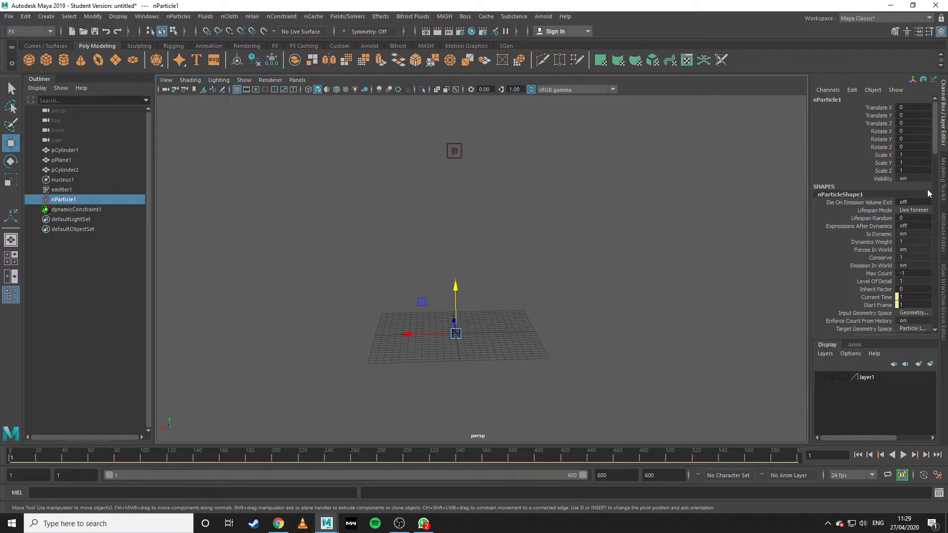
{"action": "left_click", "coordinate": [822, 376]}
{"action": "scroll", "coordinate": [444, 355], "scroll_direction": "down", "scroll_amount": 2}
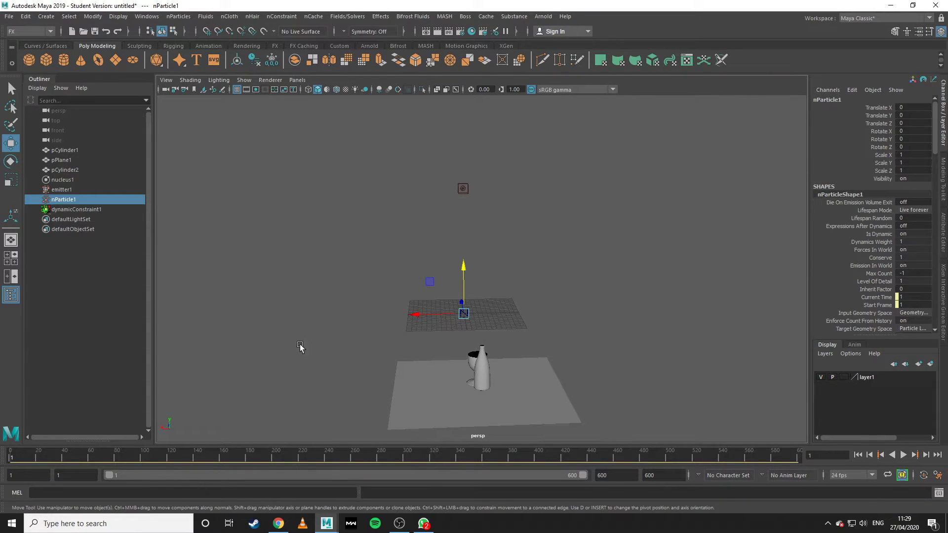
{"action": "left_click_drag", "start_coordinate": [284, 334], "coordinate": [380, 345], "text": "alt"}
Move the ground plane beneath the emitter, to about X 0, Y 0.718, Z -0.353.
{"action": "left_click", "coordinate": [573, 399]}
{"action": "left_click_drag", "start_coordinate": [605, 369], "coordinate": [449, 324]}
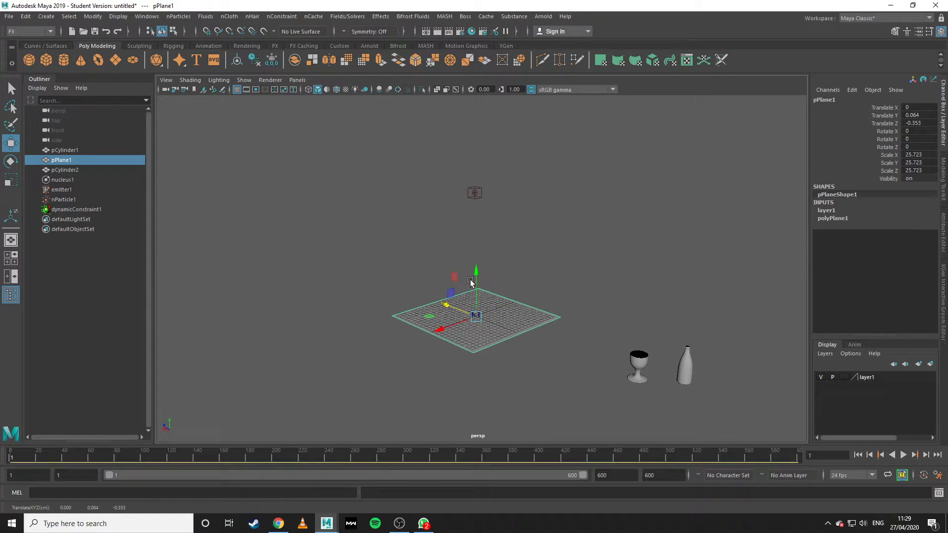
{"action": "left_click_drag", "start_coordinate": [477, 271], "coordinate": [477, 268]}
{"action": "scroll", "coordinate": [611, 329], "scroll_direction": "up", "scroll_amount": 4}
{"action": "left_click_drag", "start_coordinate": [600, 332], "coordinate": [561, 328], "text": "alt"}
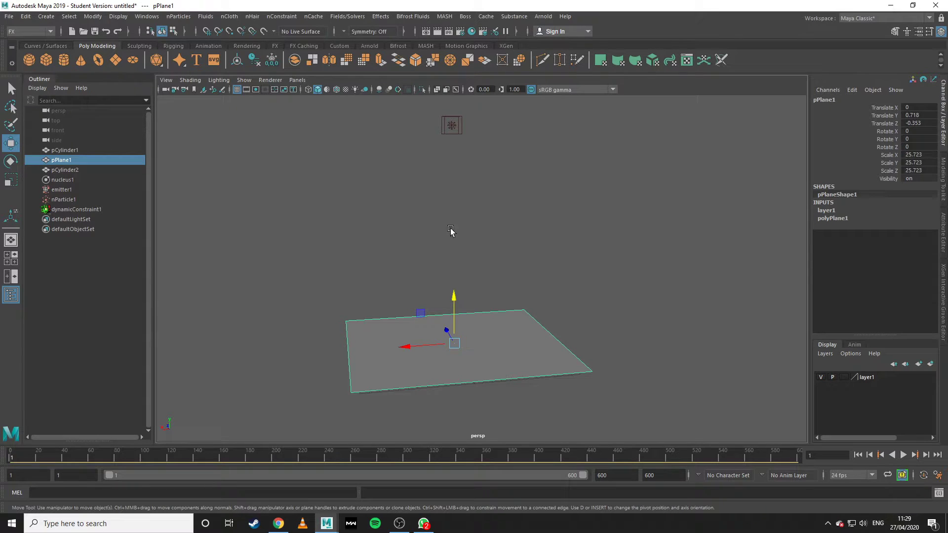
Play the simulation above the repositioned plane, stop at about frame 97 and return to frame 1.
{"action": "left_click", "coordinate": [903, 455]}
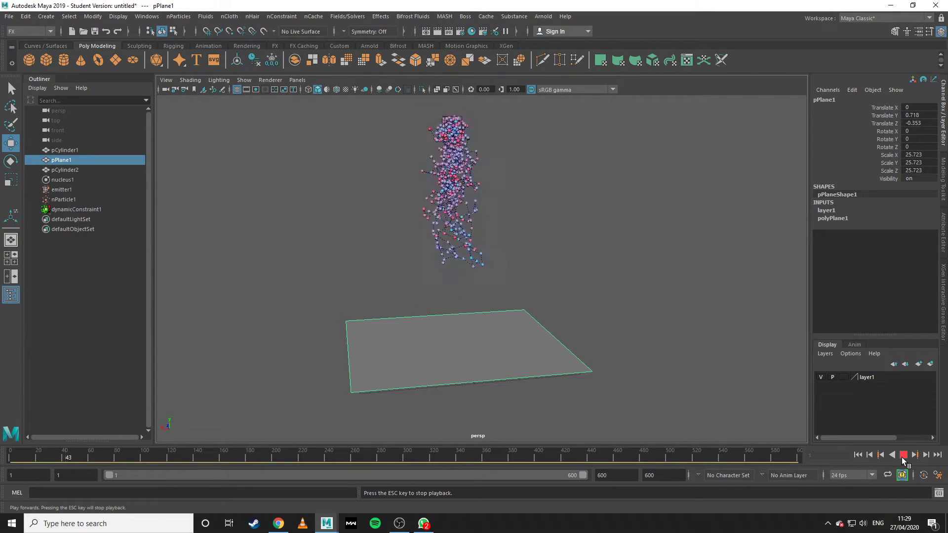
{"action": "key", "text": "Escape"}
{"action": "left_click", "coordinate": [857, 455]}
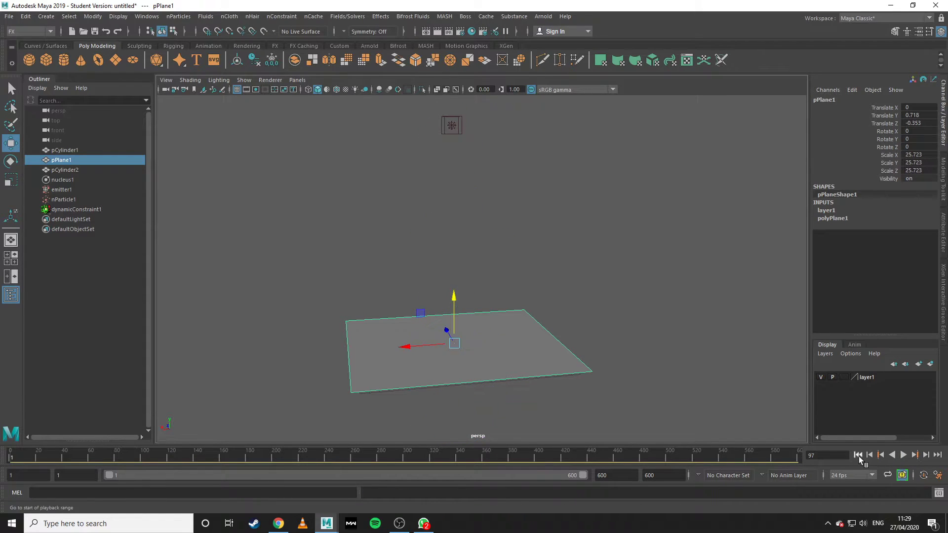
Make the ground plane a passive collider, play the simulation to about frame 346 and return to frame 1.
{"action": "left_click", "coordinate": [229, 16]}
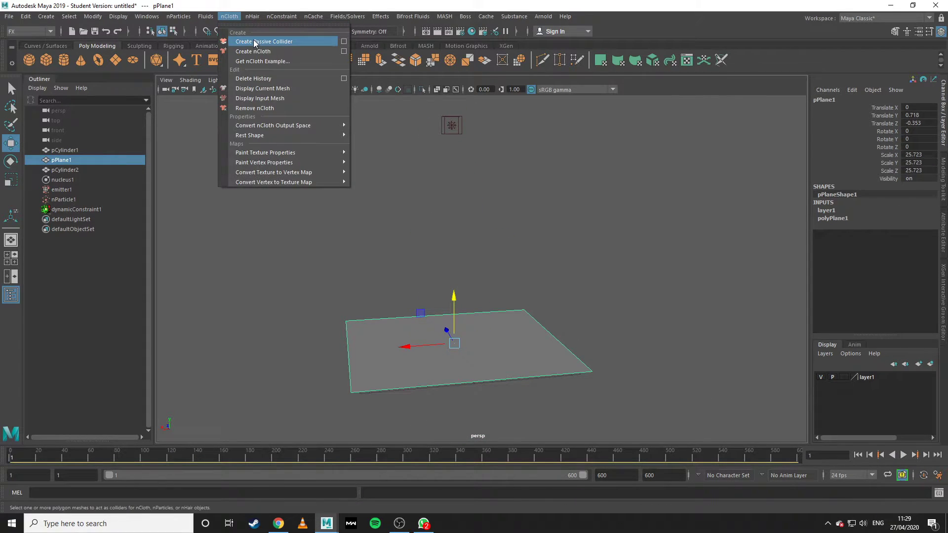
{"action": "left_click", "coordinate": [247, 42]}
{"action": "left_click", "coordinate": [903, 455]}
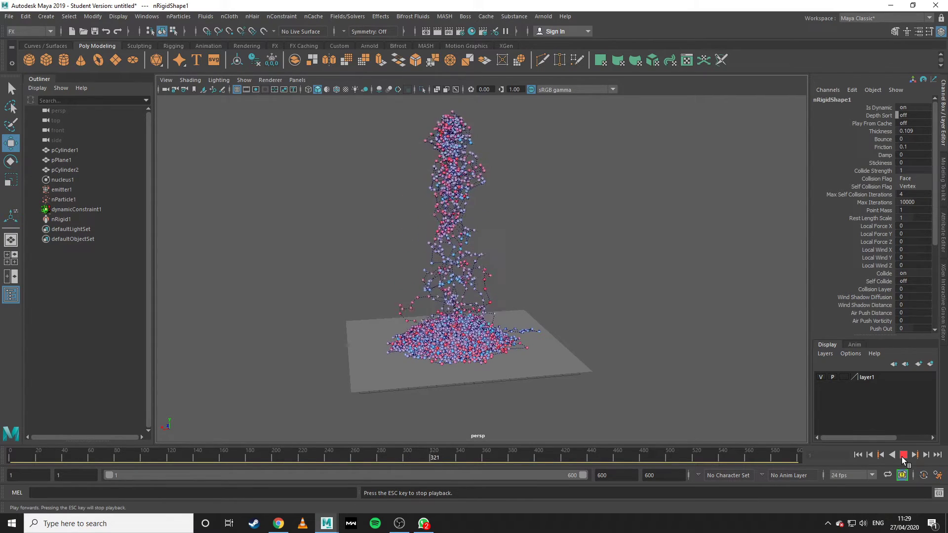
{"action": "left_click", "coordinate": [903, 455]}
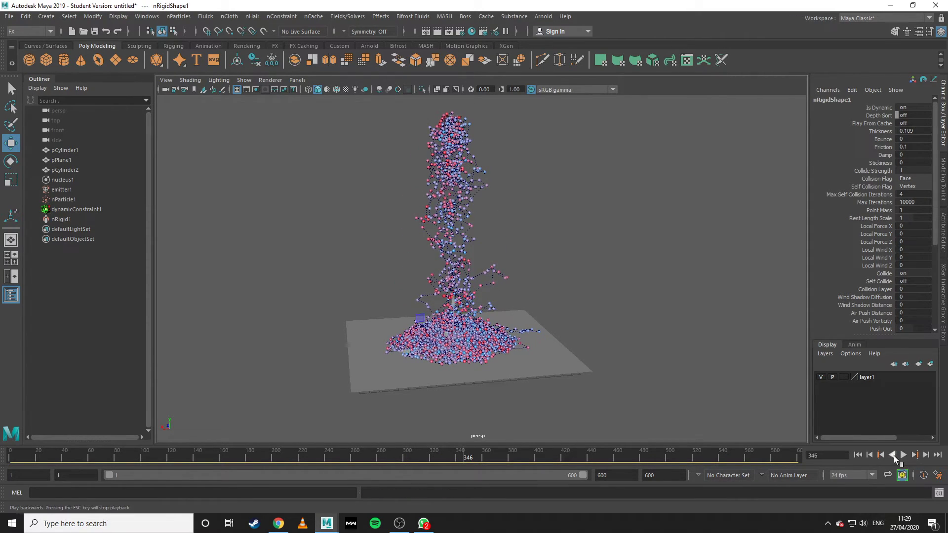
{"action": "left_click", "coordinate": [858, 455]}
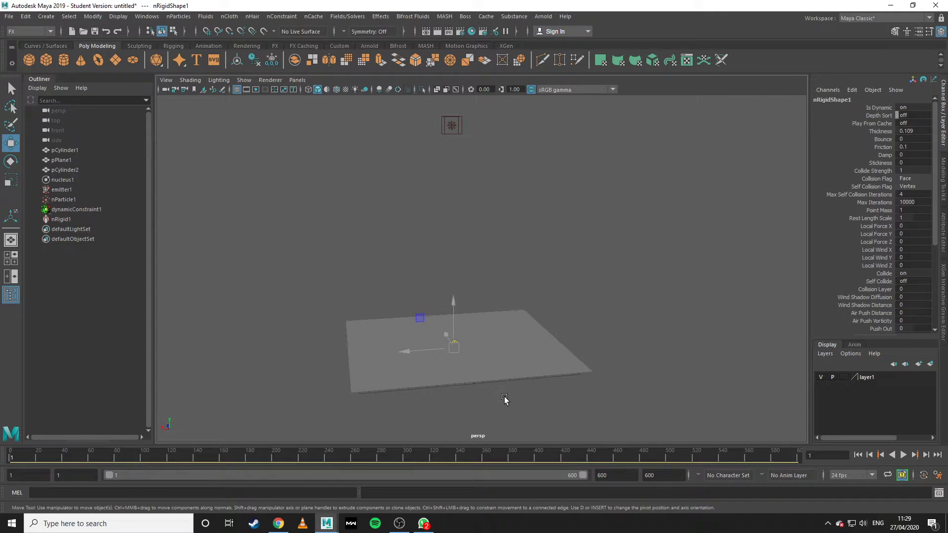
Set the glue strength of dynamicConstraint1 to 5.
{"action": "scroll", "coordinate": [511, 393], "scroll_direction": "up", "scroll_amount": 2}
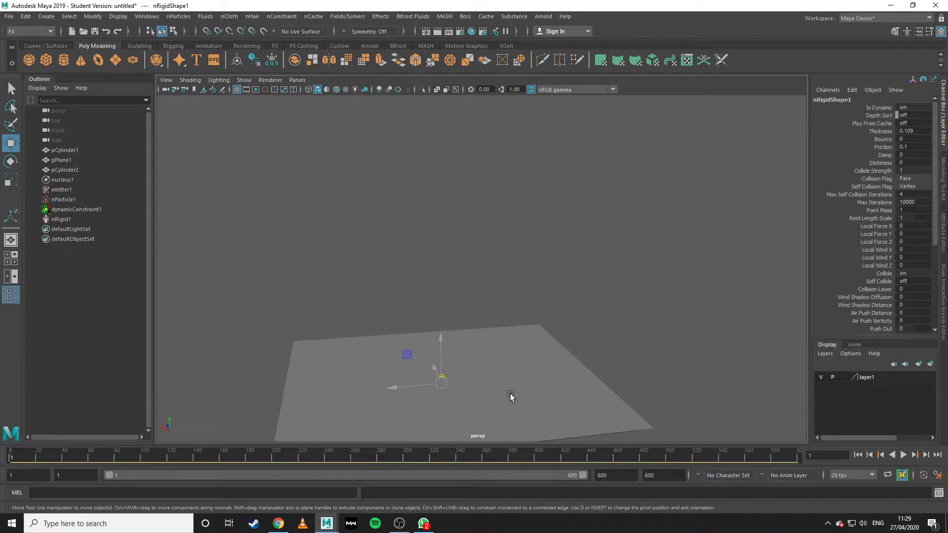
{"action": "scroll", "coordinate": [511, 393], "scroll_direction": "up", "scroll_amount": 2}
{"action": "left_click", "coordinate": [69, 209]}
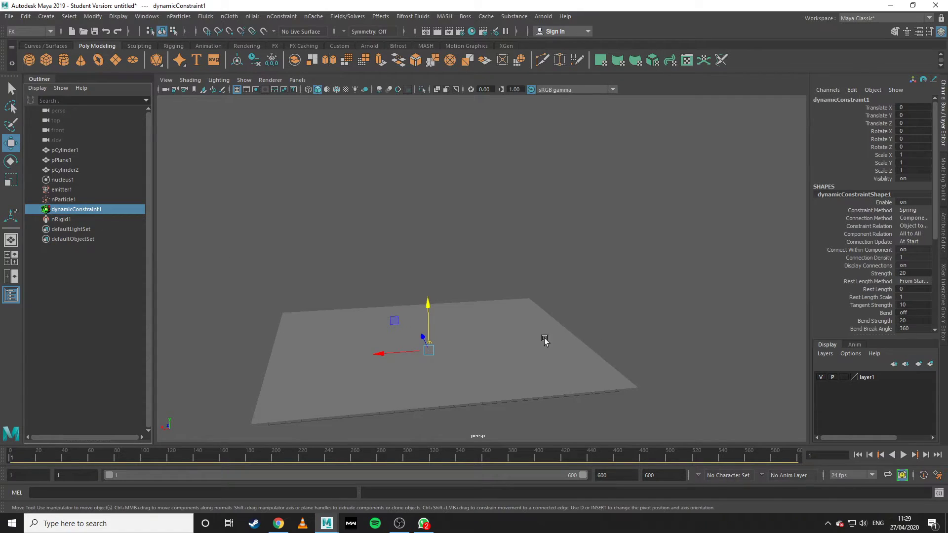
{"action": "left_click", "coordinate": [943, 234]}
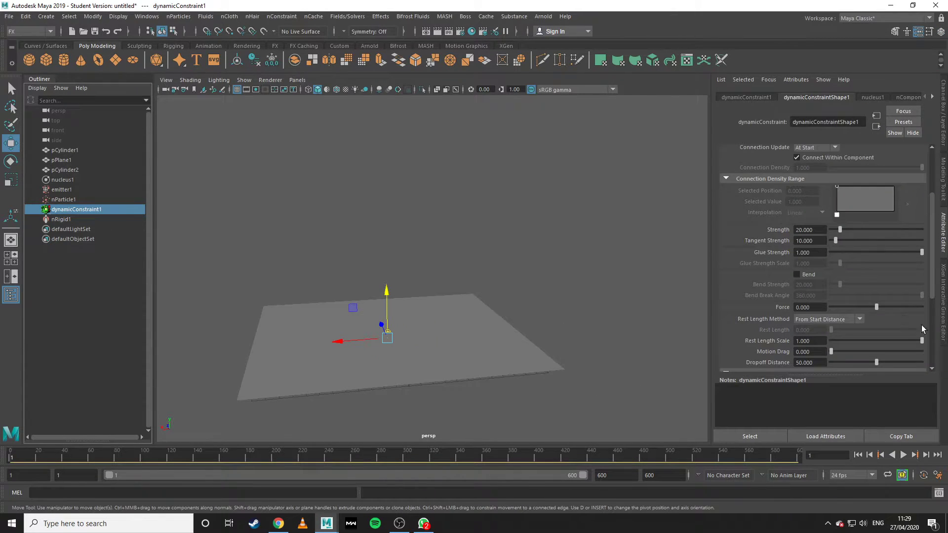
{"action": "left_click", "coordinate": [811, 254]}
{"action": "scroll", "coordinate": [535, 264], "scroll_direction": "down", "scroll_amount": 3}
{"action": "middle_click_drag", "start_coordinate": [498, 271], "coordinate": [528, 297], "text": "alt"}
{"action": "left_click", "coordinate": [817, 254]}
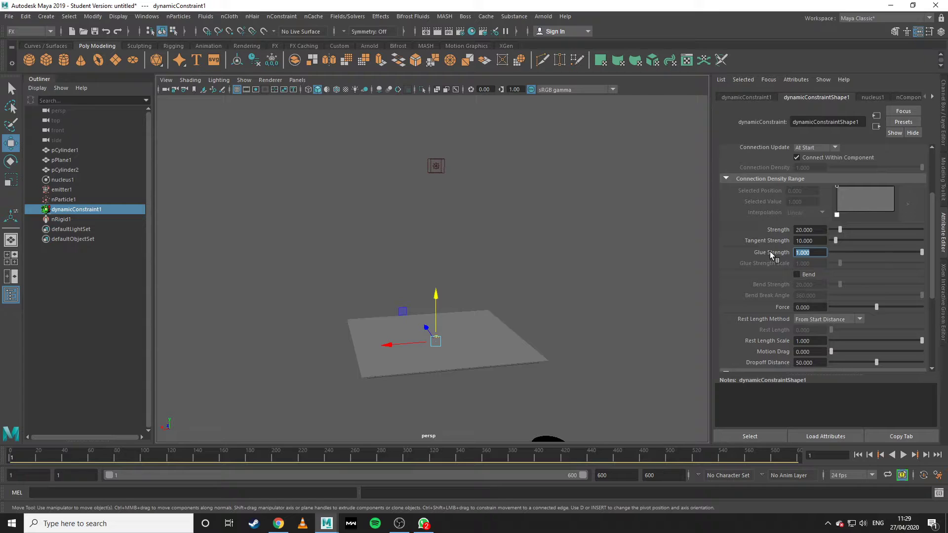
{"action": "type", "text": "5."}
{"action": "key", "text": "Return"}
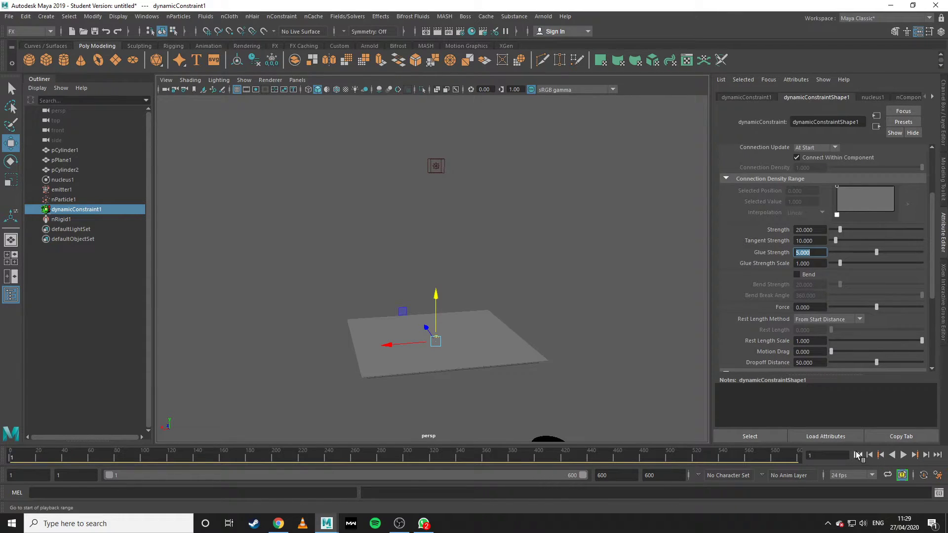
Rotate the ground plane into a steep slope beneath the emitter.
{"action": "left_click", "coordinate": [493, 339]}
{"action": "key", "text": "e"}
{"action": "left_click_drag", "start_coordinate": [446, 296], "coordinate": [482, 328]}
{"action": "key", "text": "w"}
{"action": "left_click_drag", "start_coordinate": [402, 228], "coordinate": [473, 295], "text": "alt"}
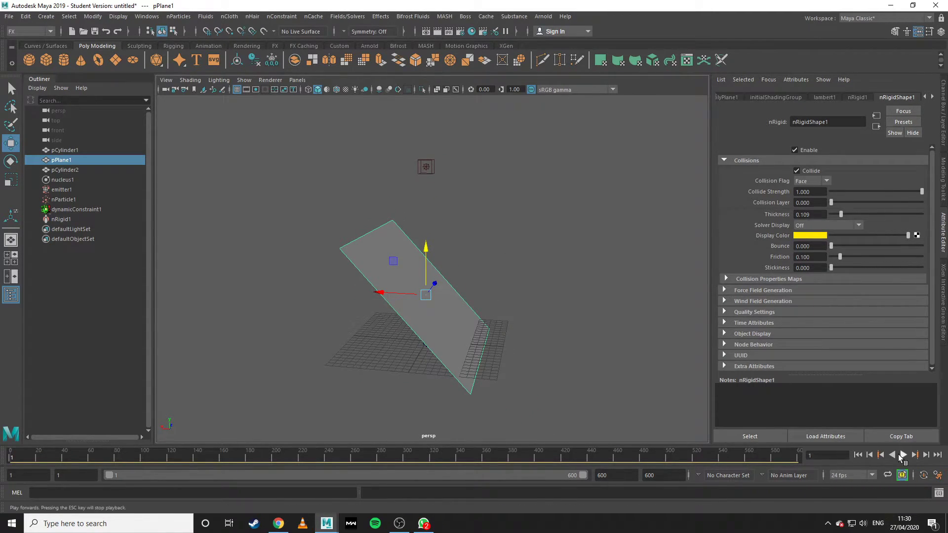
Play the simulation on the tilted plane, inspect the sliding particles up close and stop at about frame 315.
{"action": "left_click", "coordinate": [905, 454]}
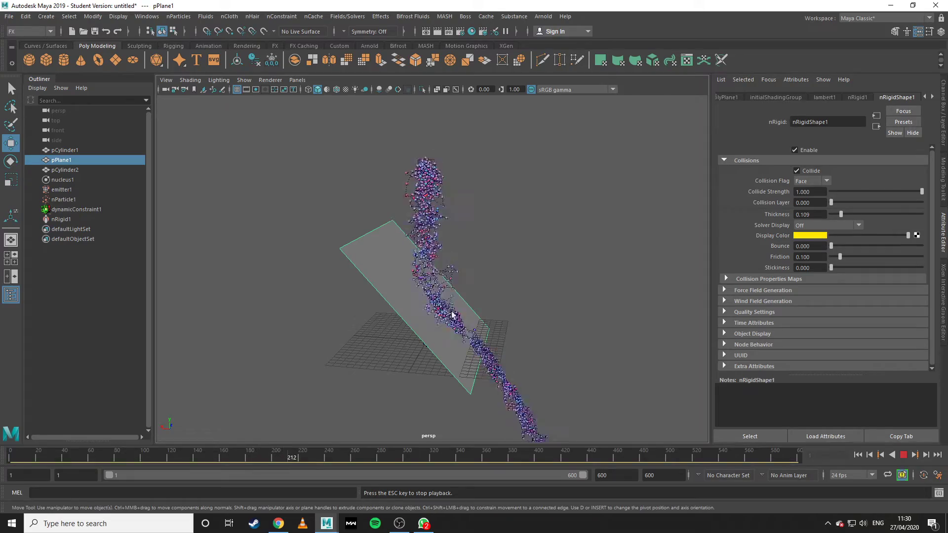
{"action": "left_click_drag", "start_coordinate": [469, 315], "coordinate": [422, 321], "text": "alt"}
{"action": "scroll", "coordinate": [425, 318], "scroll_direction": "up", "scroll_amount": 5}
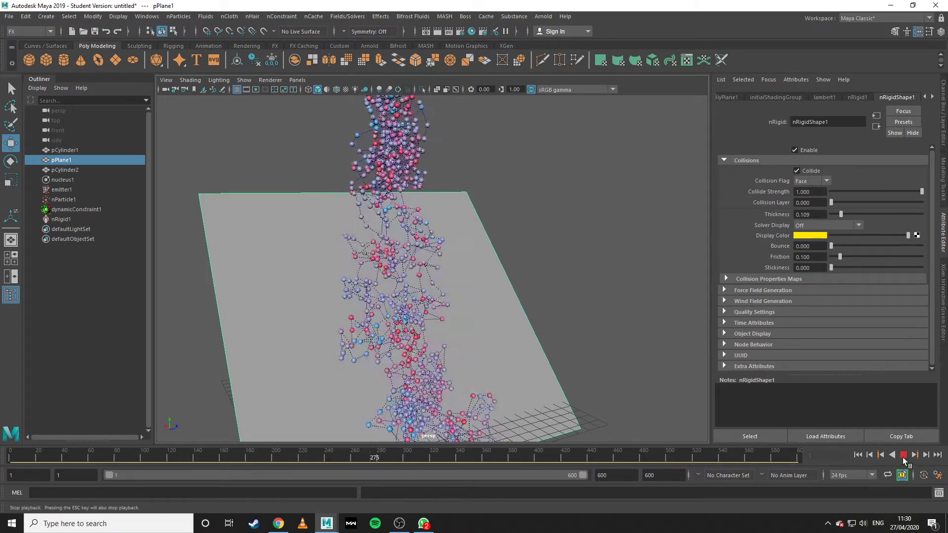
{"action": "left_click", "coordinate": [904, 455]}
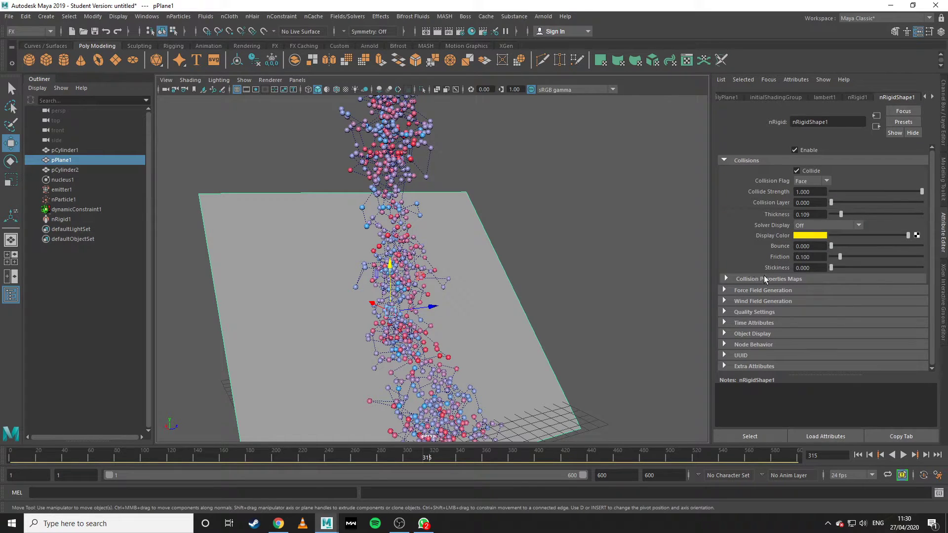
Set the plane collider's stickiness to 3 and continue playback to about frame 343.
{"action": "left_click", "coordinate": [480, 302]}
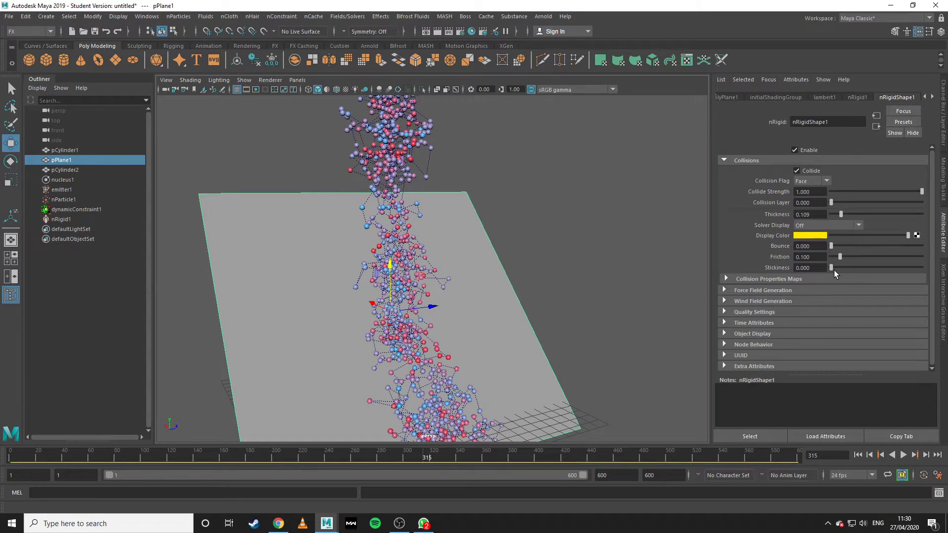
{"action": "left_click", "coordinate": [821, 267]}
{"action": "type", "text": "3"}
{"action": "key", "text": "Return"}
{"action": "left_click", "coordinate": [903, 455]}
{"action": "left_click", "coordinate": [903, 455]}
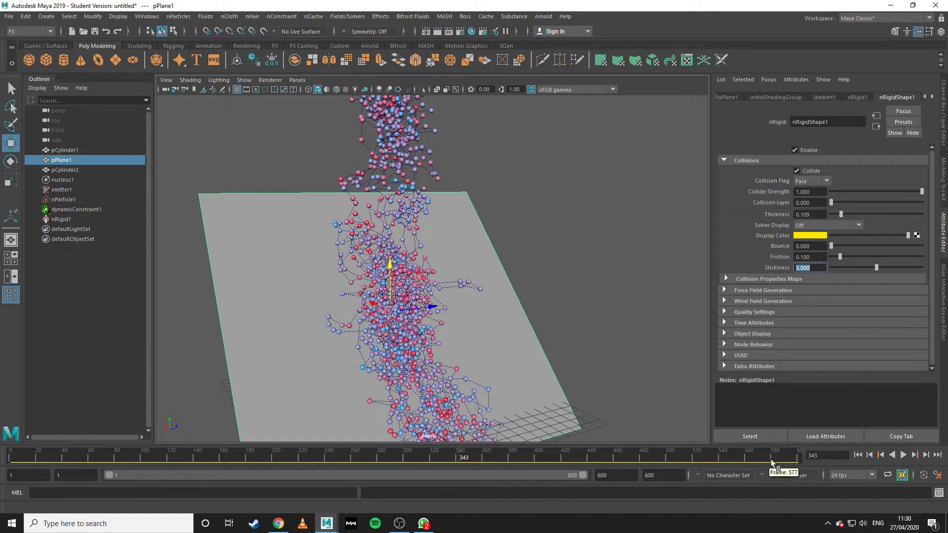
Replay the simulation from frame 1, viewing the sloped plane from the side, and stop at about frame 214.
{"action": "left_click", "coordinate": [859, 456]}
{"action": "scroll", "coordinate": [544, 326], "scroll_direction": "down", "scroll_amount": 3}
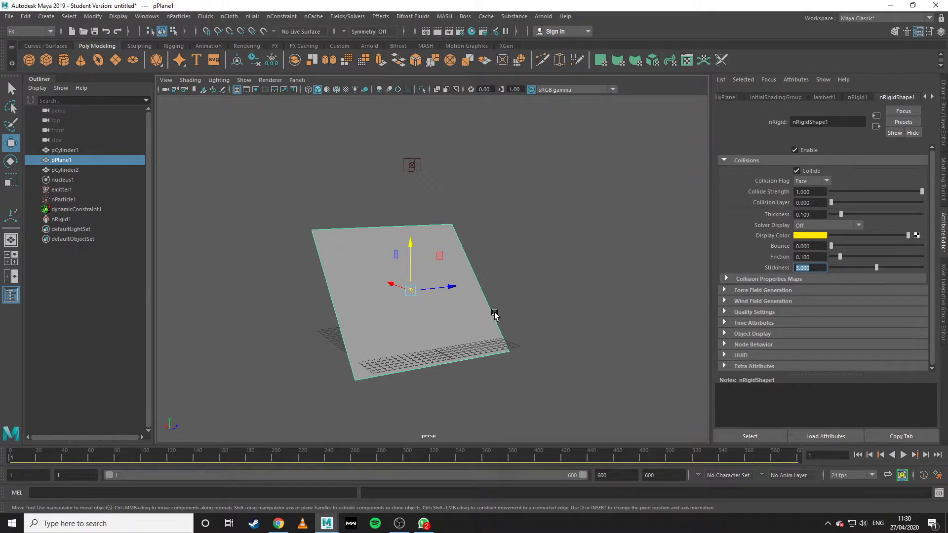
{"action": "left_click_drag", "start_coordinate": [495, 318], "coordinate": [341, 316], "text": "alt"}
{"action": "left_click", "coordinate": [903, 455]}
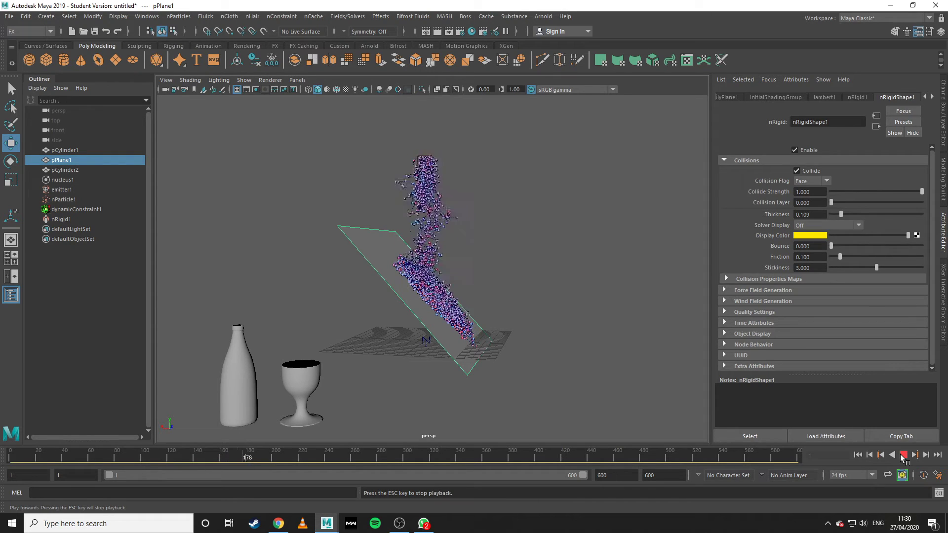
{"action": "left_click", "coordinate": [903, 454]}
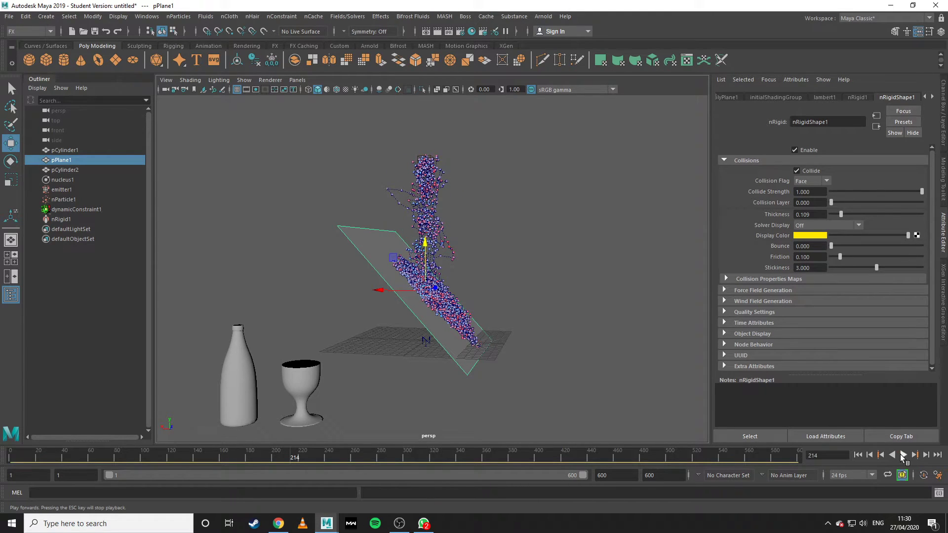
Set the plane collider's stickiness to 1 and replay the simulation from frame 1, stopping at about frame 178.
{"action": "left_click", "coordinate": [822, 268]}
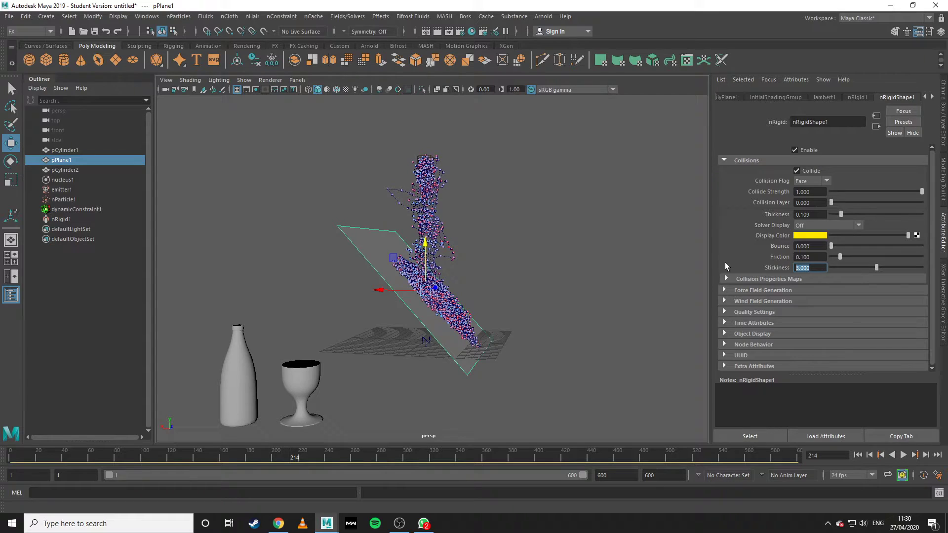
{"action": "left_click", "coordinate": [858, 455]}
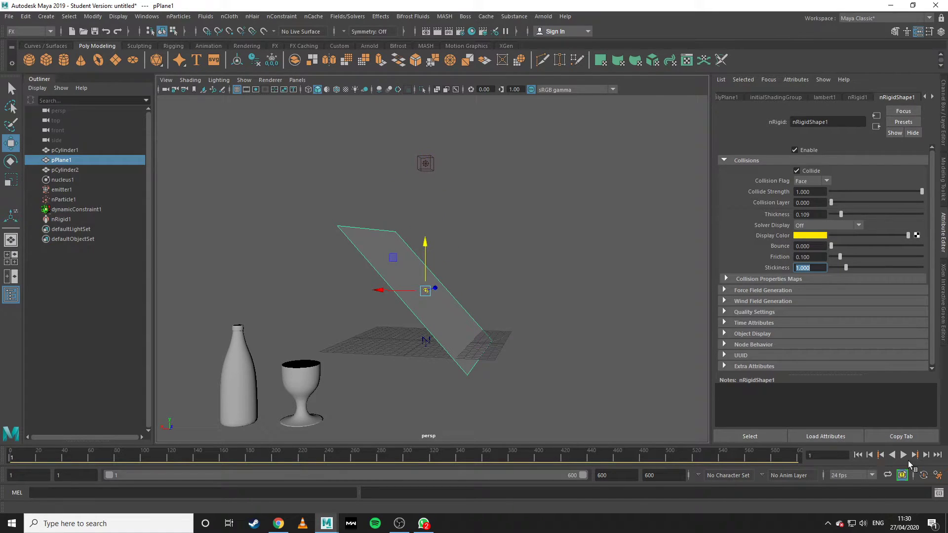
{"action": "left_click", "coordinate": [903, 454]}
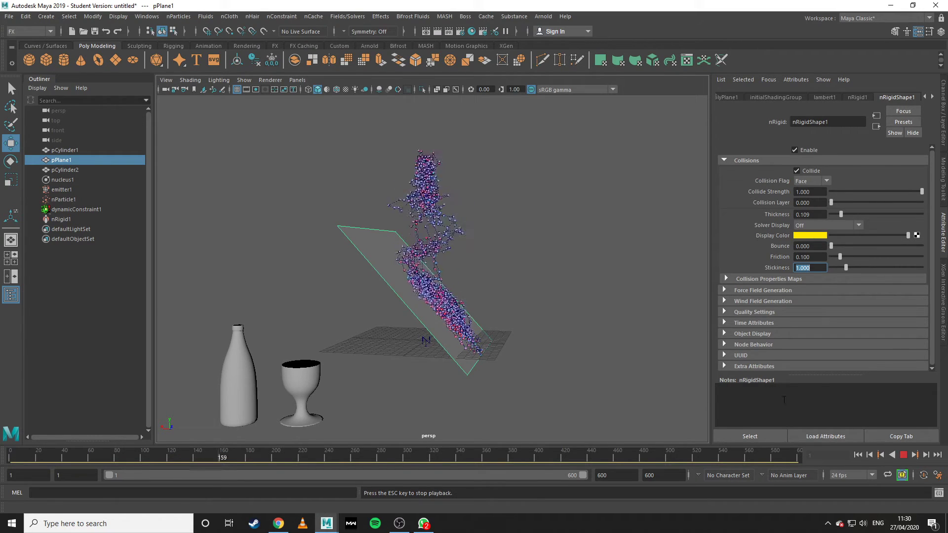
{"action": "key", "text": "Escape"}
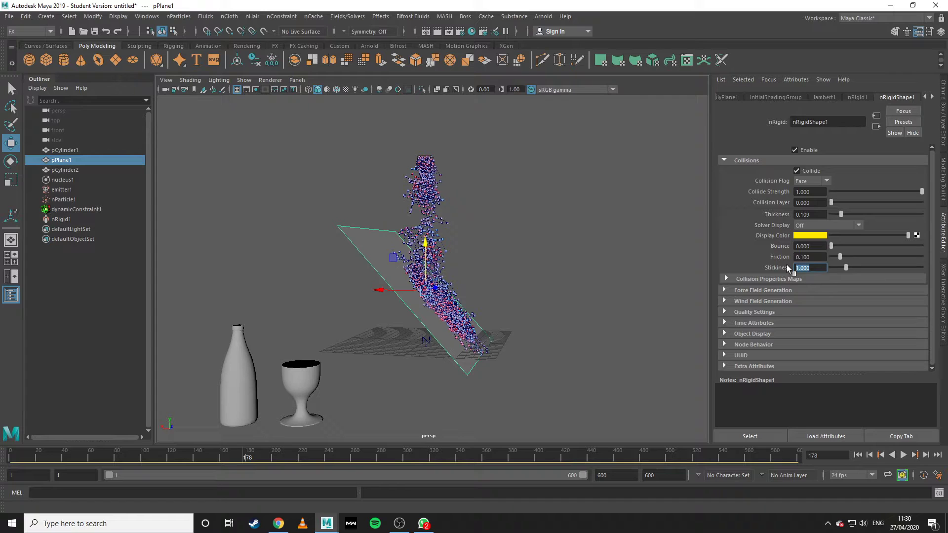
Set the plane collider's stickiness to 0.5, replay from frame 1 and inspect the sliding particles up close from the front.
{"action": "key", "text": "Return"}
{"action": "left_click", "coordinate": [857, 455]}
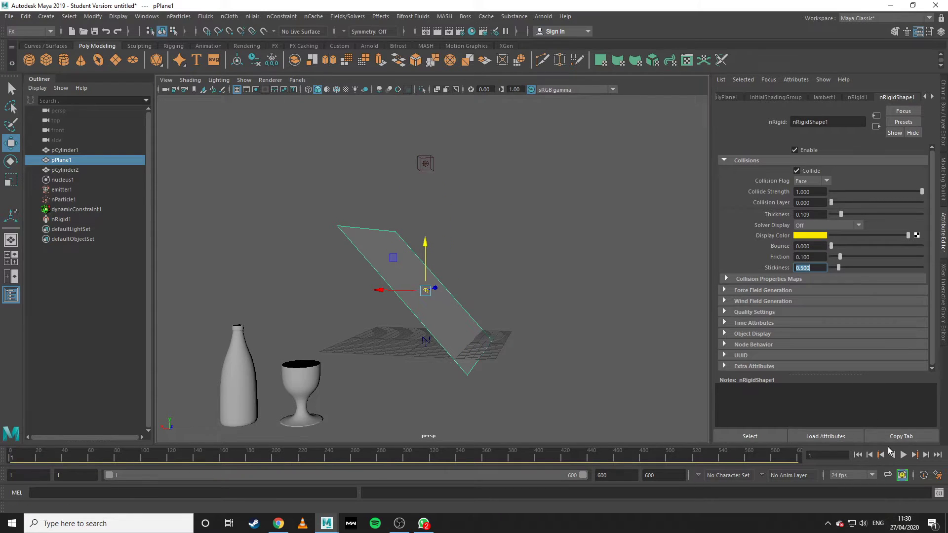
{"action": "left_click", "coordinate": [904, 455]}
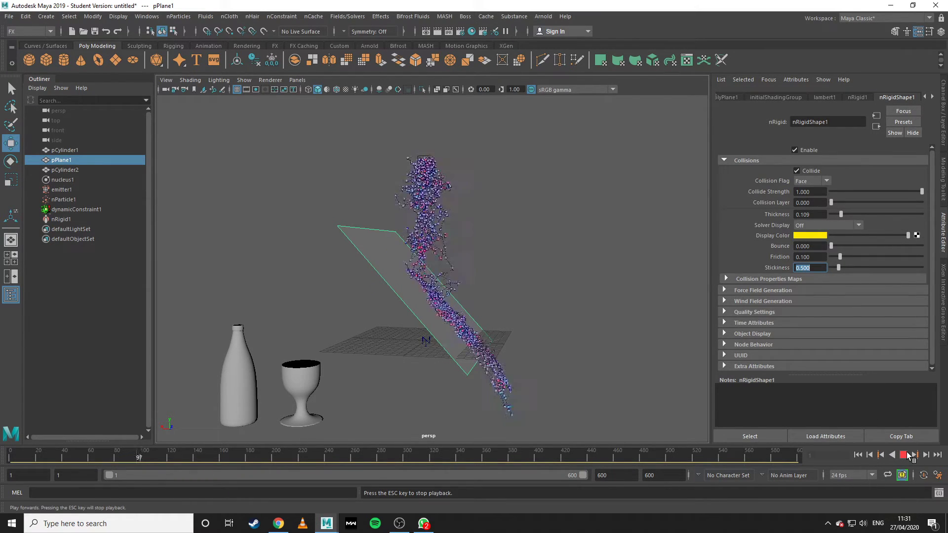
{"action": "scroll", "coordinate": [626, 364], "scroll_direction": "up", "scroll_amount": 5}
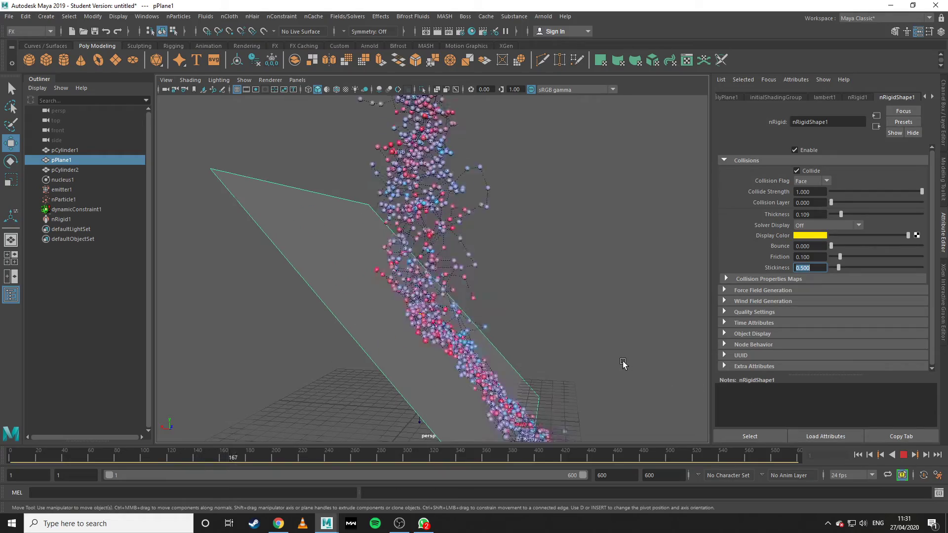
{"action": "left_click_drag", "start_coordinate": [599, 373], "coordinate": [516, 378], "text": "alt"}
{"action": "middle_click_drag", "start_coordinate": [516, 377], "coordinate": [557, 301], "text": "alt"}
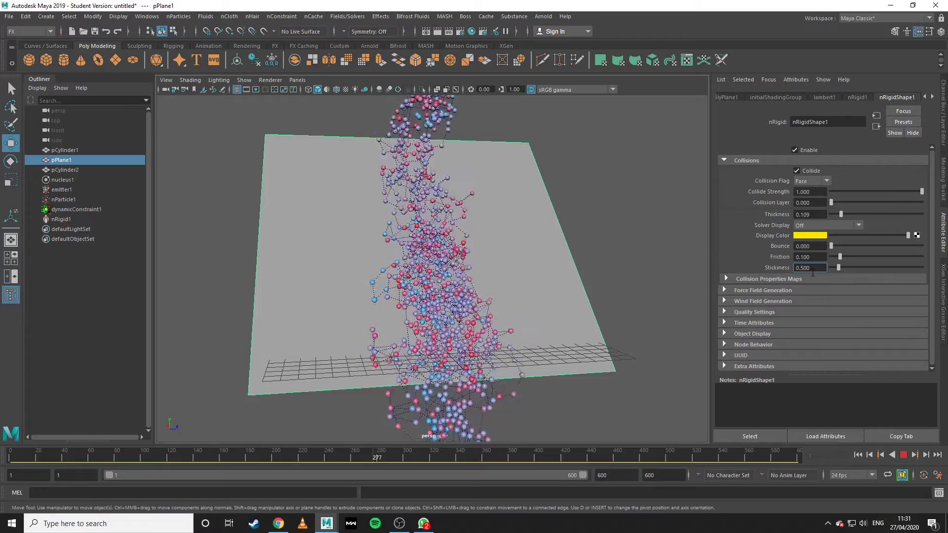
Set the plane collider's stickiness to 0.8 and restart the running simulation from frame 1, viewing the slope from the side.
{"action": "key", "text": "Delete"}
{"action": "type", "text": "8"}
{"action": "key", "text": "Return"}
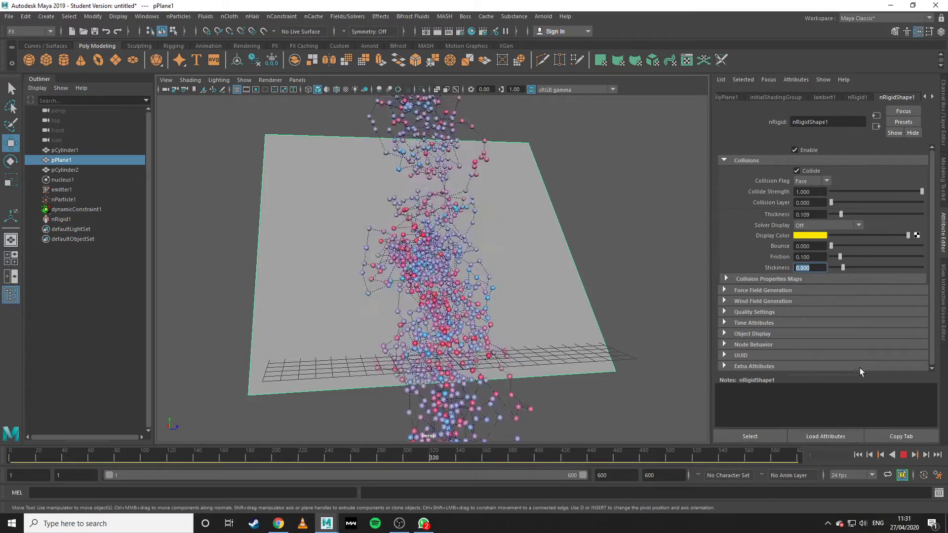
{"action": "left_click", "coordinate": [858, 454]}
{"action": "left_click_drag", "start_coordinate": [620, 348], "coordinate": [486, 355], "text": "alt"}
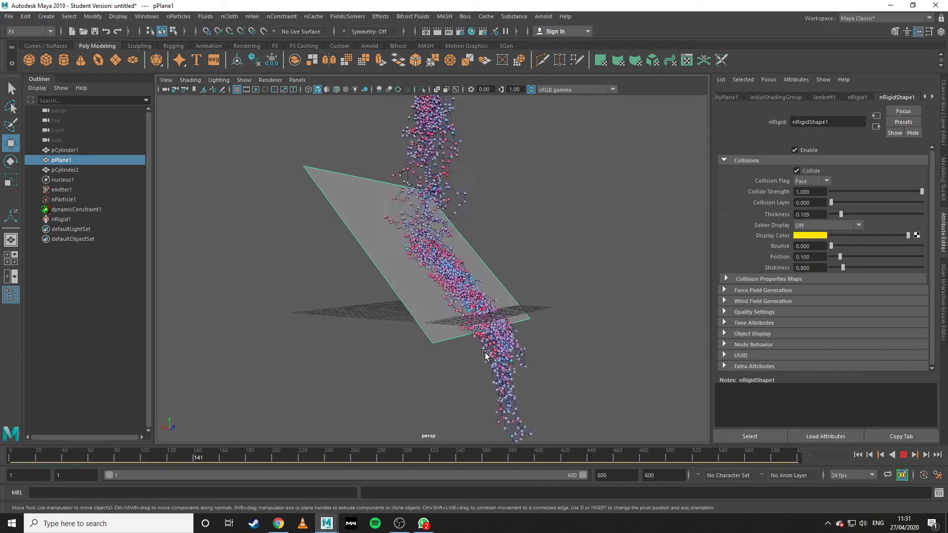
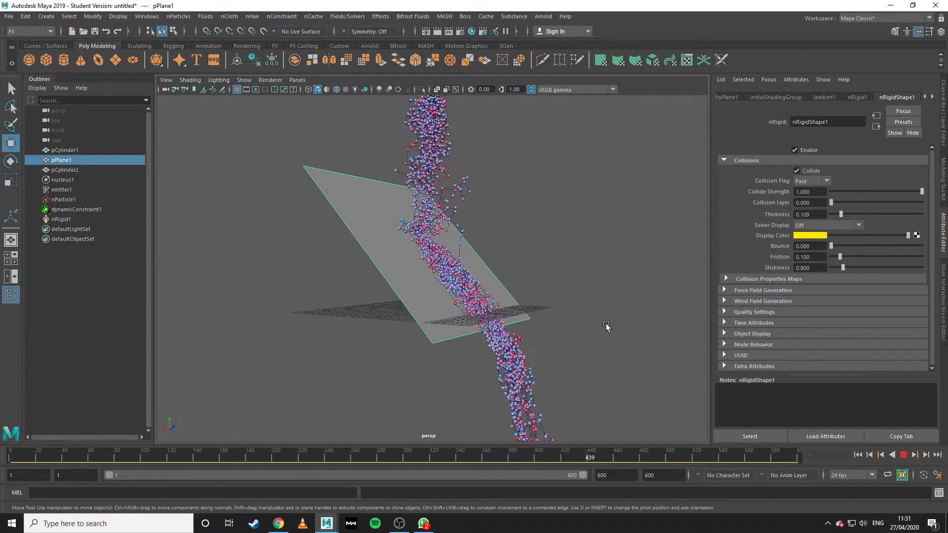
Drop the plane's stickiness to 0 during playback, restore it to 0.8 and stop the simulation at about frame 463.
{"action": "left_click", "coordinate": [831, 270]}
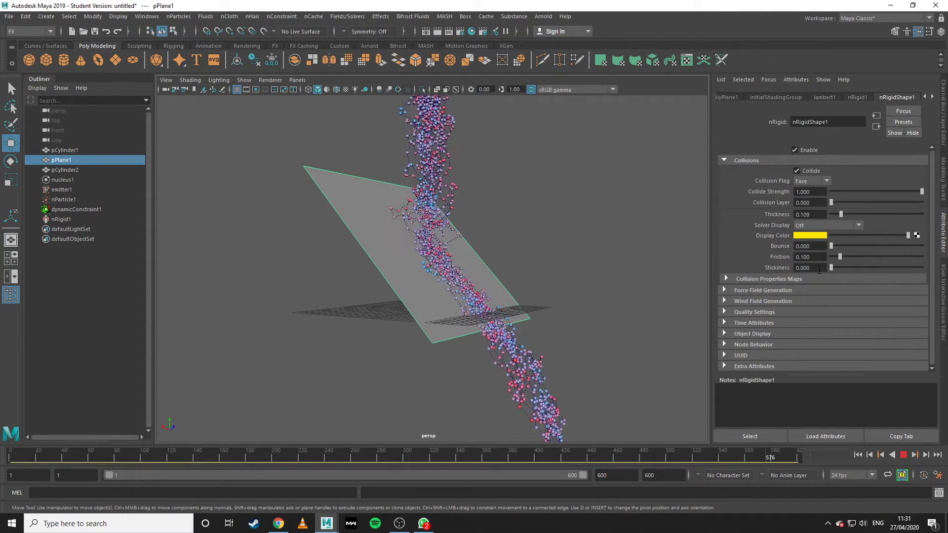
{"action": "left_click_drag", "start_coordinate": [817, 270], "coordinate": [788, 270]}
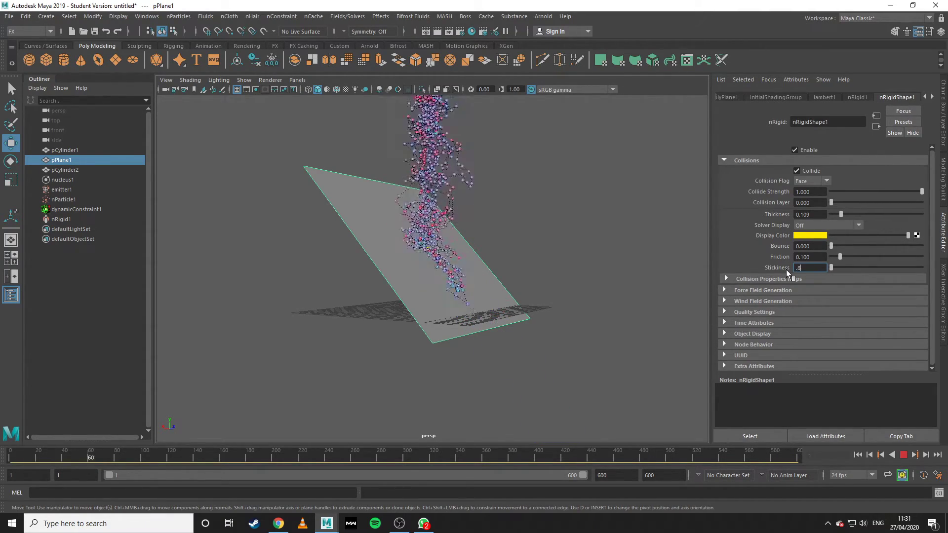
{"action": "type", "text": ".8"}
{"action": "key", "text": "Return"}
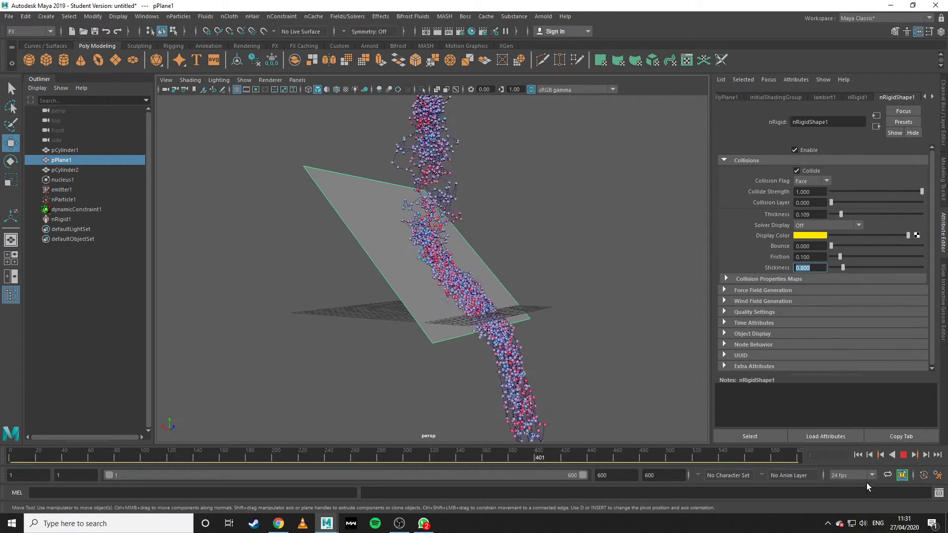
{"action": "left_click", "coordinate": [906, 457]}
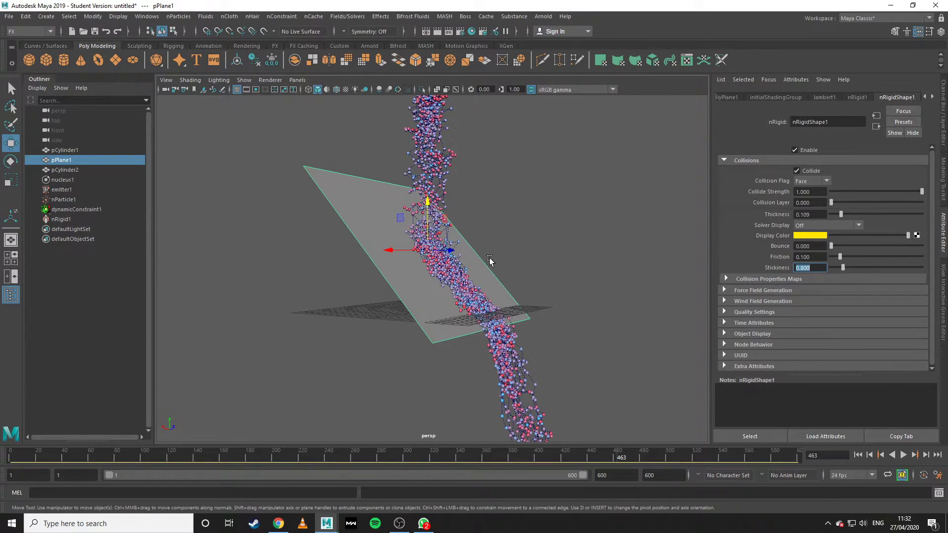
Review the strength and glue strength settings of dynamicConstraint1, then deselect it.
{"action": "left_click", "coordinate": [101, 208]}
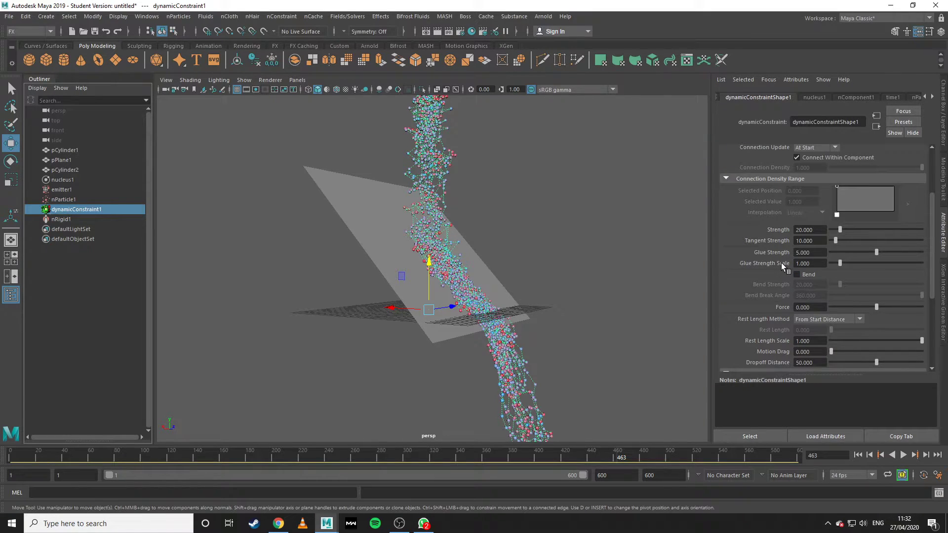
{"action": "scroll", "coordinate": [853, 275], "scroll_direction": "down", "scroll_amount": 1}
{"action": "scroll", "coordinate": [849, 275], "scroll_direction": "up", "scroll_amount": 1}
{"action": "left_click_drag", "start_coordinate": [819, 230], "coordinate": [701, 235]}
{"action": "left_click", "coordinate": [566, 253]}
{"action": "scroll", "coordinate": [566, 253], "scroll_direction": "down", "scroll_amount": 3}
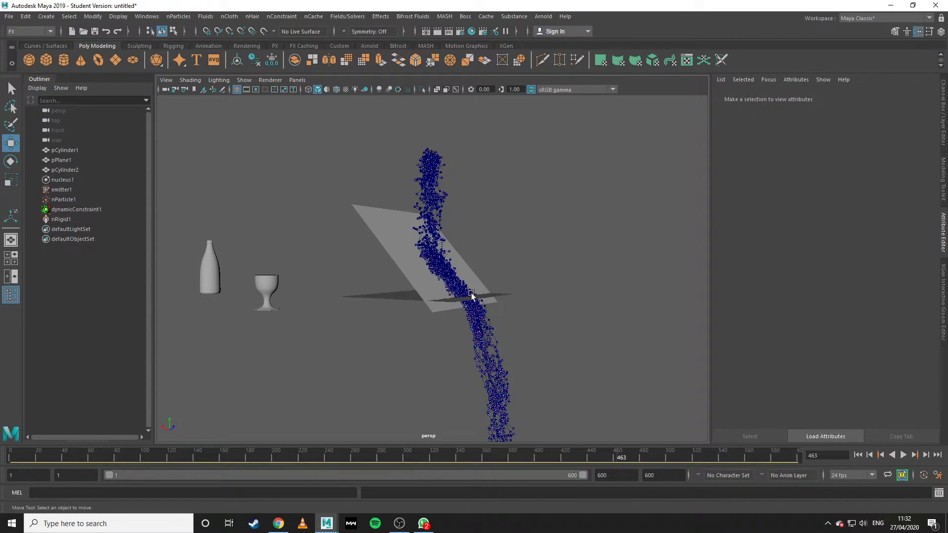
Set the tilted plane collider's stickiness to 0 and clear the selection.
{"action": "left_click", "coordinate": [376, 236]}
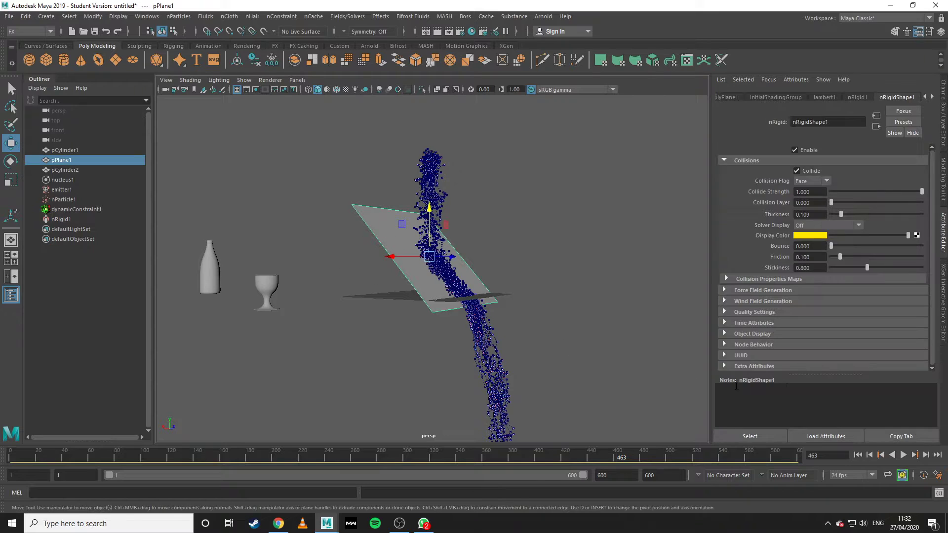
{"action": "left_click", "coordinate": [821, 267]}
{"action": "type", "text": "0"}
{"action": "key", "text": "Return"}
{"action": "left_click", "coordinate": [617, 253]}
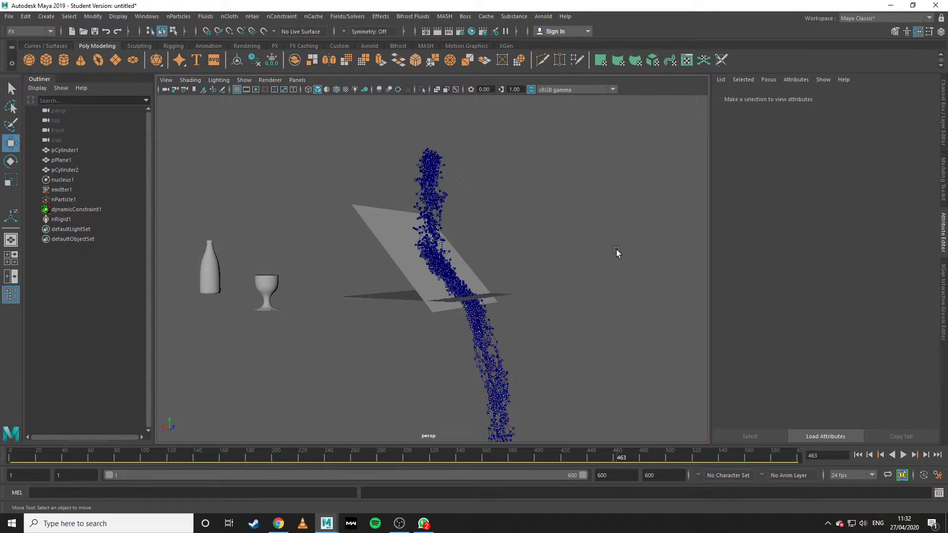
Return to frame 1 and level the sloped plane by setting its Z rotation to 0.
{"action": "left_click", "coordinate": [858, 454]}
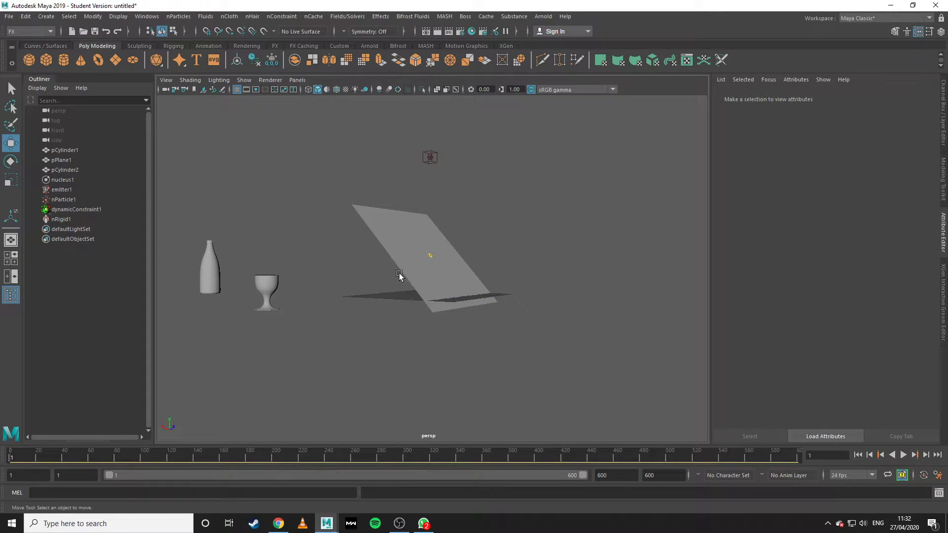
{"action": "left_click", "coordinate": [403, 259]}
{"action": "key", "text": "e"}
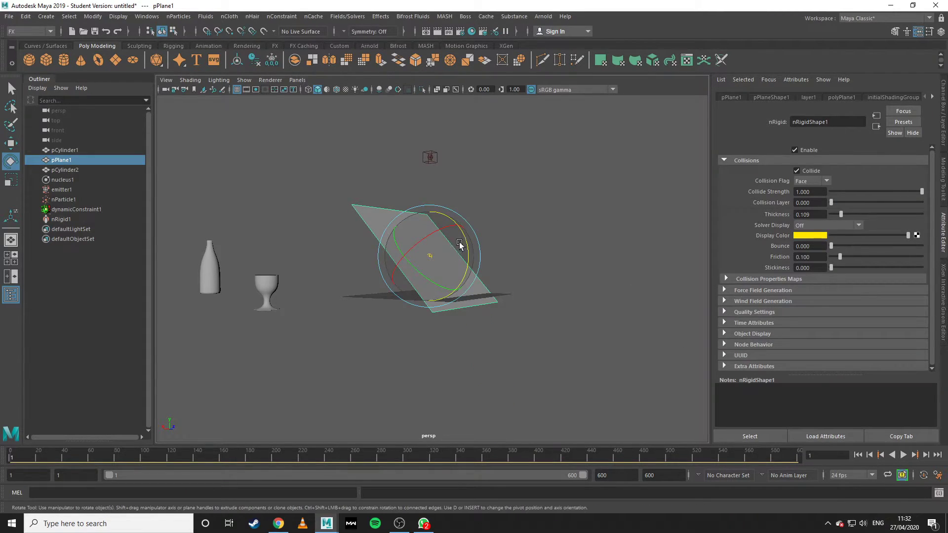
{"action": "left_click", "coordinate": [944, 119]}
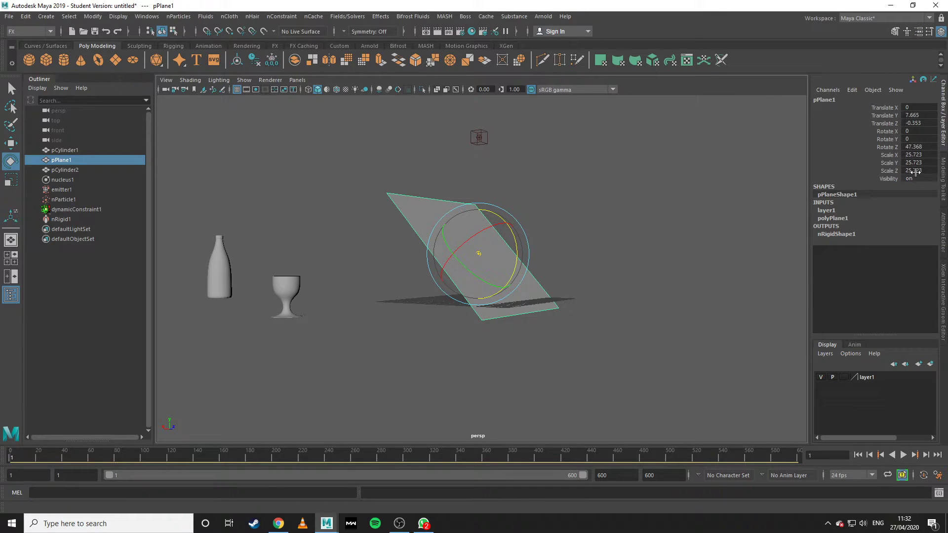
{"action": "left_click_drag", "start_coordinate": [518, 248], "coordinate": [514, 241]}
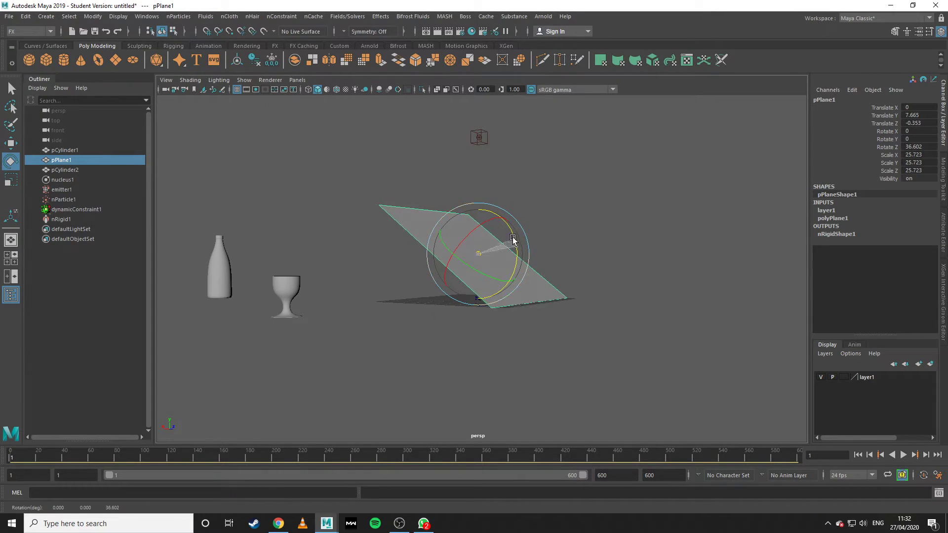
{"action": "double_click", "coordinate": [918, 147]}
{"action": "type", "text": "0"}
{"action": "key", "text": "Return"}
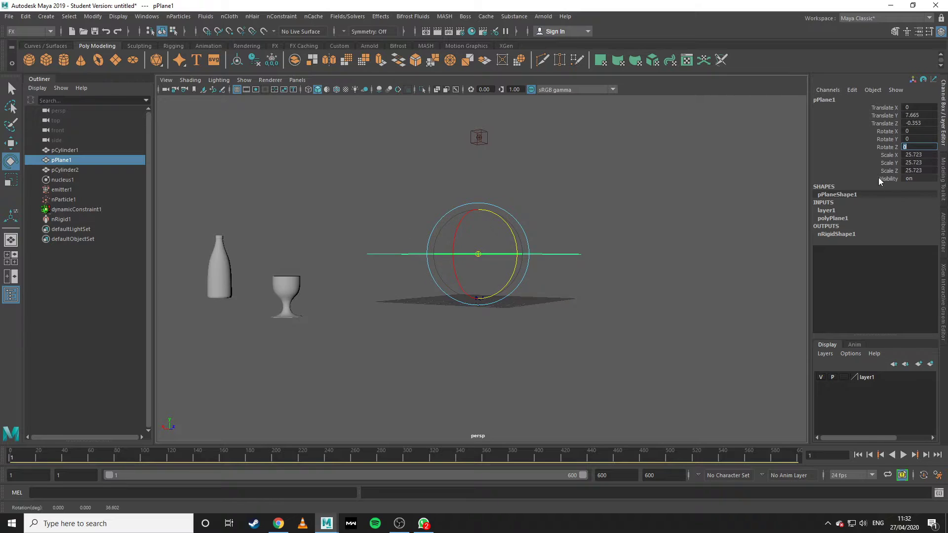
Lower the levelled plane to about 0.23 in Y so it sits close to the grid.
{"action": "left_click", "coordinate": [537, 256]}
{"action": "left_click", "coordinate": [558, 282]}
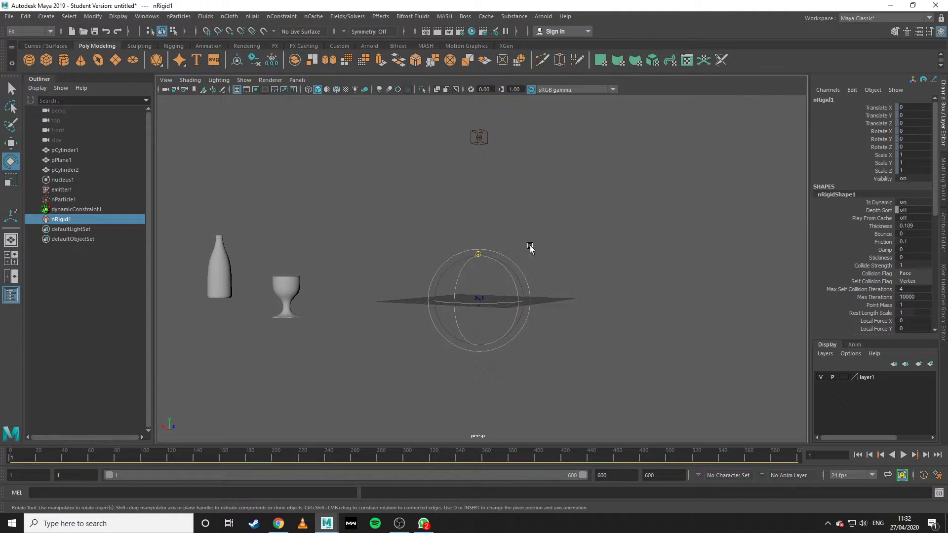
{"action": "left_click", "coordinate": [556, 258]}
{"action": "key", "text": "w"}
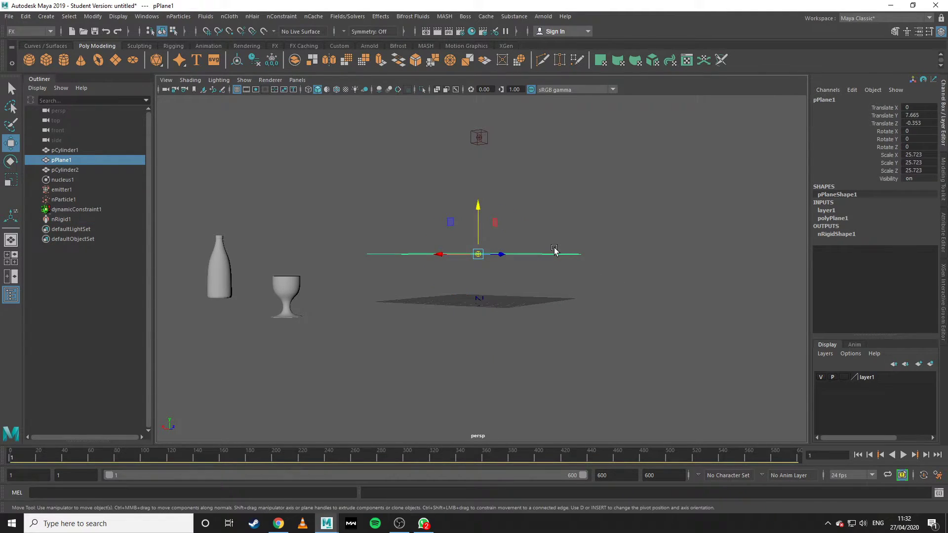
{"action": "left_click_drag", "start_coordinate": [479, 210], "coordinate": [478, 254]}
Shift the plane horizontally to about 0.356 in X and -0.054 in Z, lining it up with the grid.
{"action": "scroll", "coordinate": [586, 268], "scroll_direction": "up", "scroll_amount": 3}
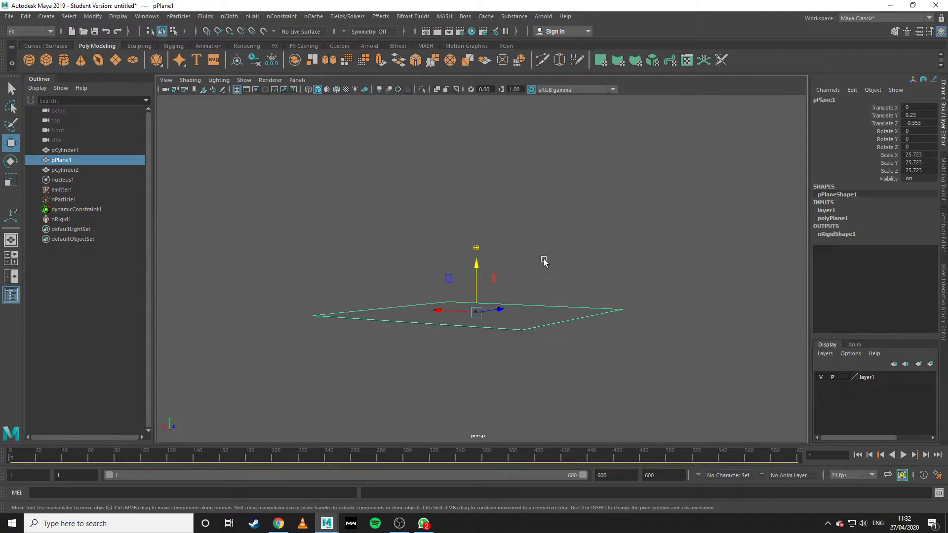
{"action": "left_click_drag", "start_coordinate": [544, 259], "coordinate": [609, 249], "text": "alt"}
{"action": "left_click", "coordinate": [642, 292]}
{"action": "scroll", "coordinate": [653, 311], "scroll_direction": "down", "scroll_amount": 5}
{"action": "left_click_drag", "start_coordinate": [589, 342], "coordinate": [522, 295], "text": "alt"}
{"action": "left_click", "coordinate": [420, 283]}
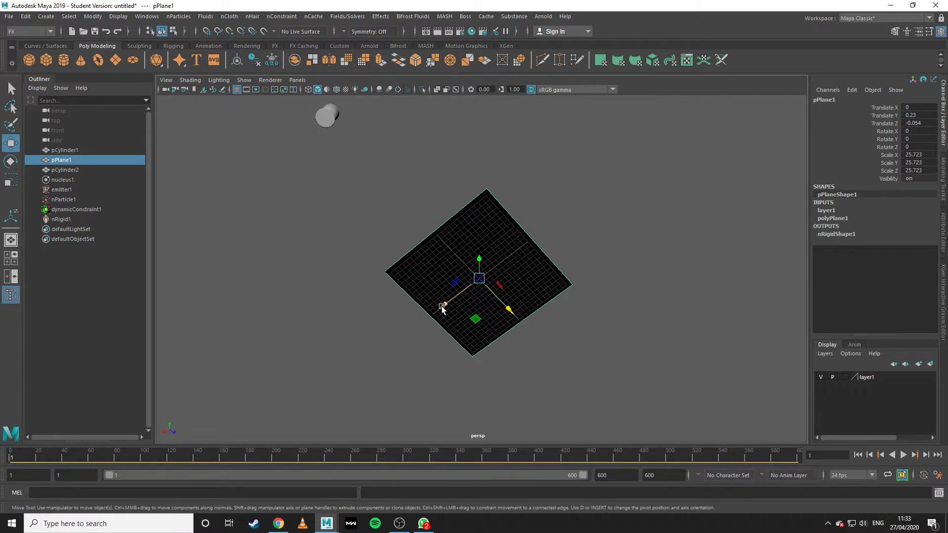
{"action": "left_click_drag", "start_coordinate": [441, 306], "coordinate": [701, 387]}
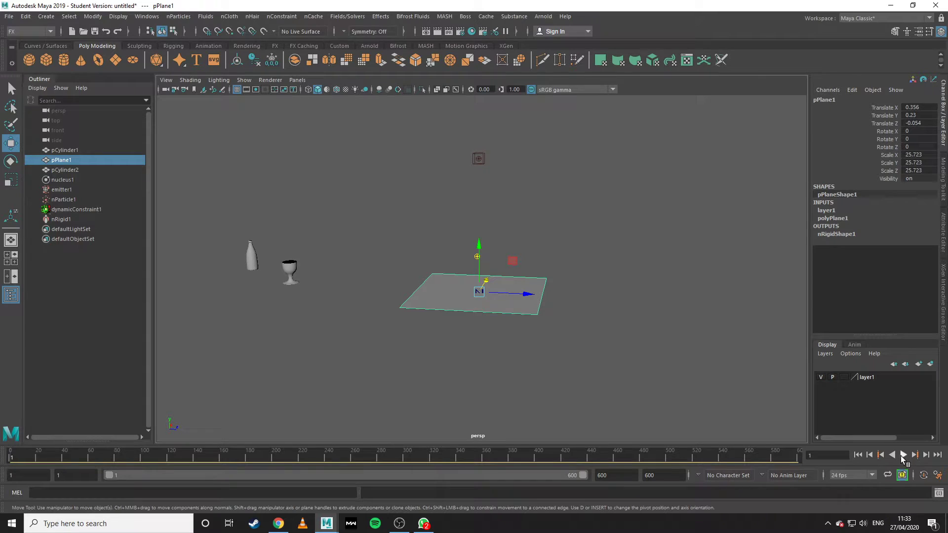
Test the particle fall onto the level plane by playing past frame 104, then return to frame 1.
{"action": "left_click", "coordinate": [902, 457]}
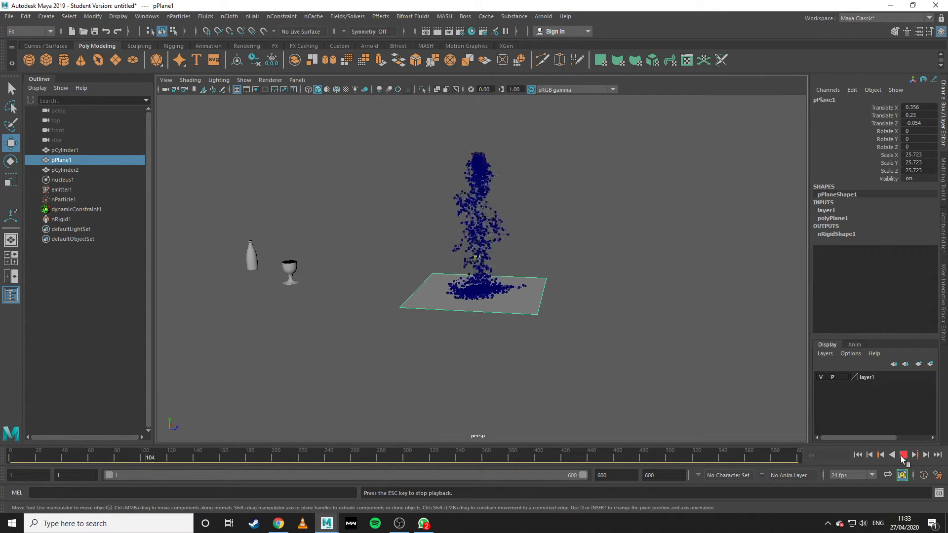
{"action": "left_click", "coordinate": [902, 458]}
{"action": "left_click", "coordinate": [857, 455]}
Select nParticle1 and play the simulation from frame 1, stopping at about frame 52 as the chains near the plane.
{"action": "scroll", "coordinate": [604, 322], "scroll_direction": "up", "scroll_amount": 6}
{"action": "middle_click_drag", "start_coordinate": [609, 268], "coordinate": [658, 380], "text": "alt"}
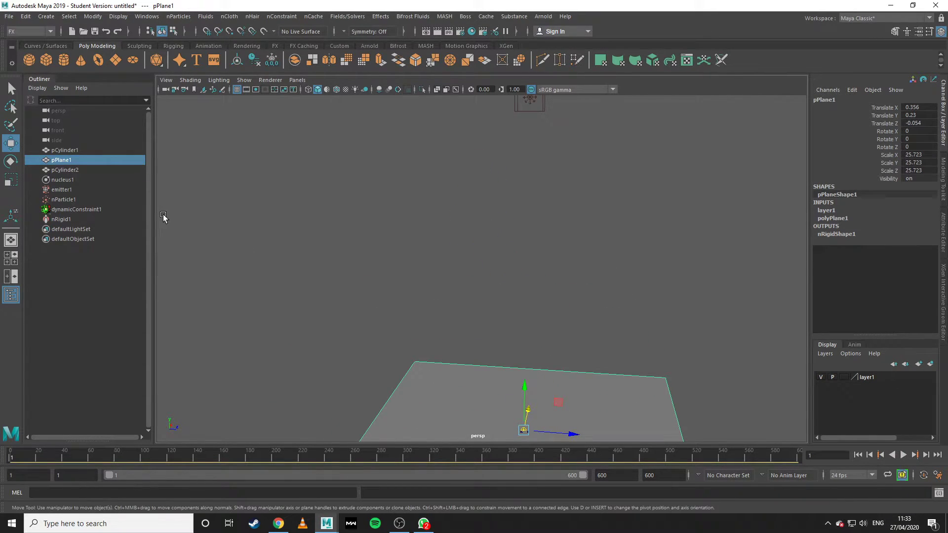
{"action": "left_click", "coordinate": [64, 199]}
{"action": "left_click", "coordinate": [903, 458]}
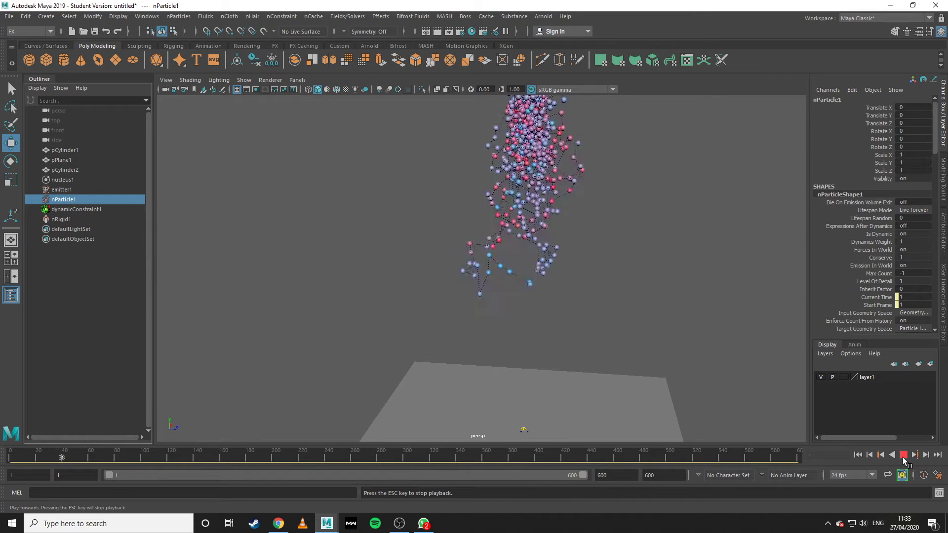
{"action": "left_click", "coordinate": [903, 458]}
{"action": "left_click", "coordinate": [81, 203]}
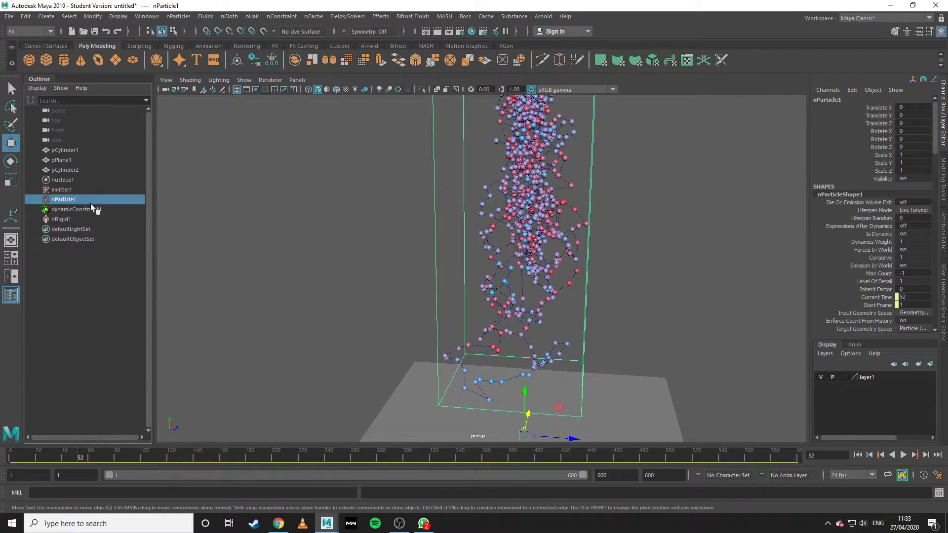
Convert the selected nParticle1 at frame 52 into a polygon mesh with nParticle to Polygons.
{"action": "scroll", "coordinate": [419, 280], "scroll_direction": "down", "scroll_amount": 3}
{"action": "middle_click_drag", "start_coordinate": [365, 226], "coordinate": [459, 244], "text": "alt"}
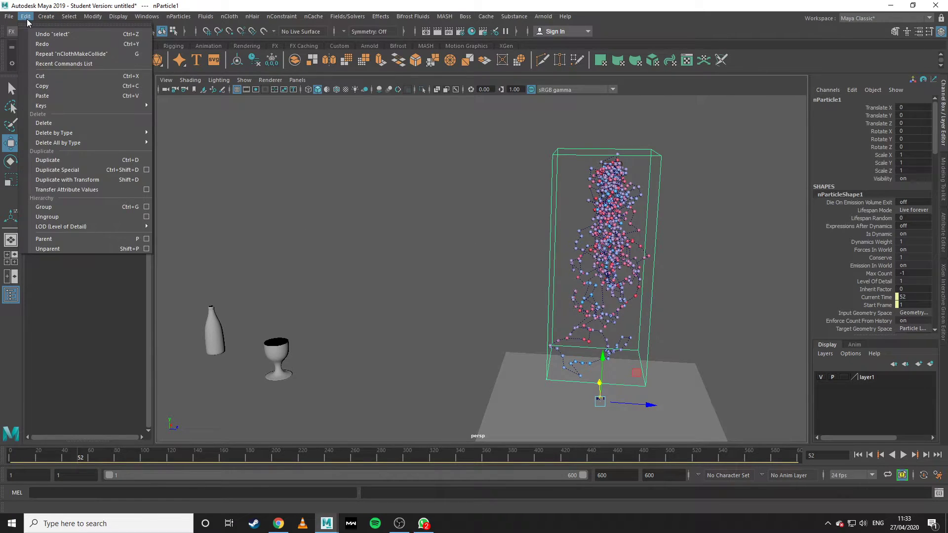
{"action": "left_click", "coordinate": [85, 20]}
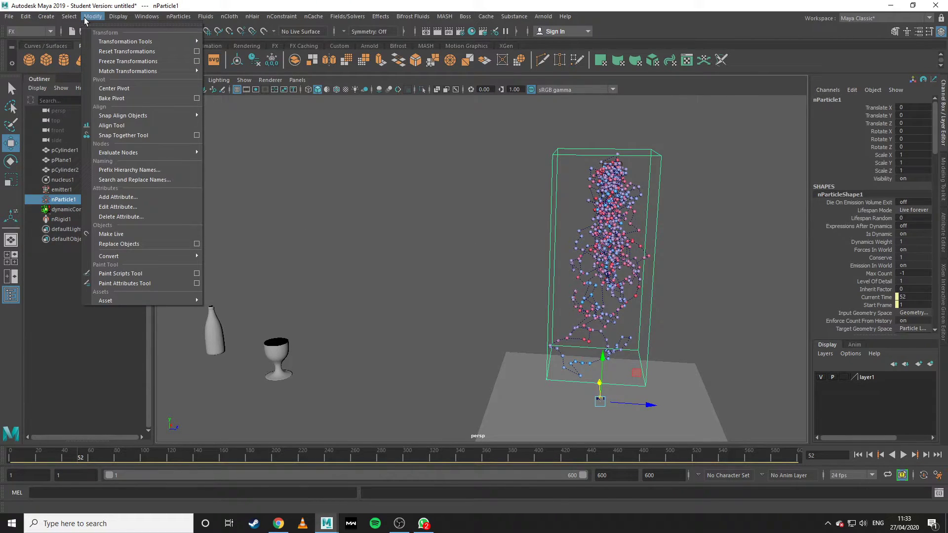
{"action": "mouse_move", "coordinate": [113, 257]}
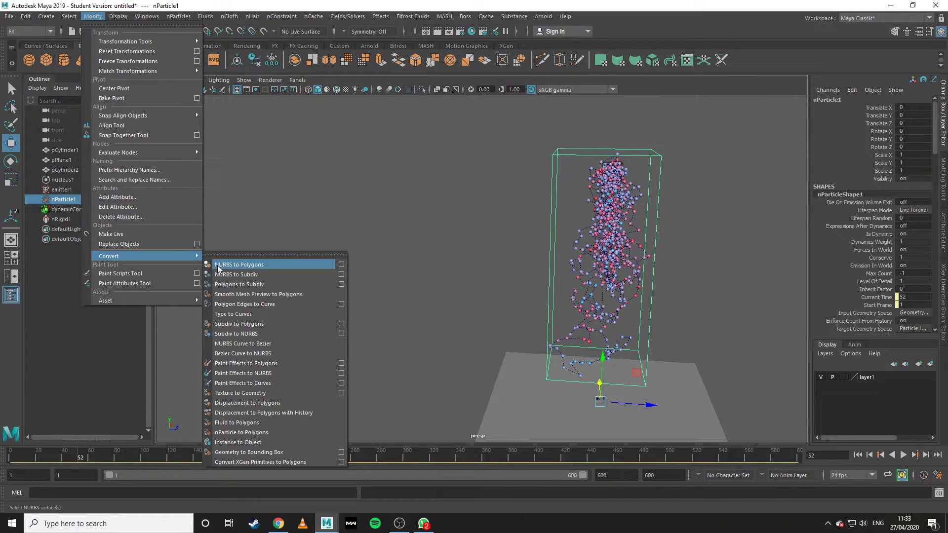
{"action": "left_click", "coordinate": [259, 433]}
{"action": "scroll", "coordinate": [610, 247], "scroll_direction": "up", "scroll_amount": 3}
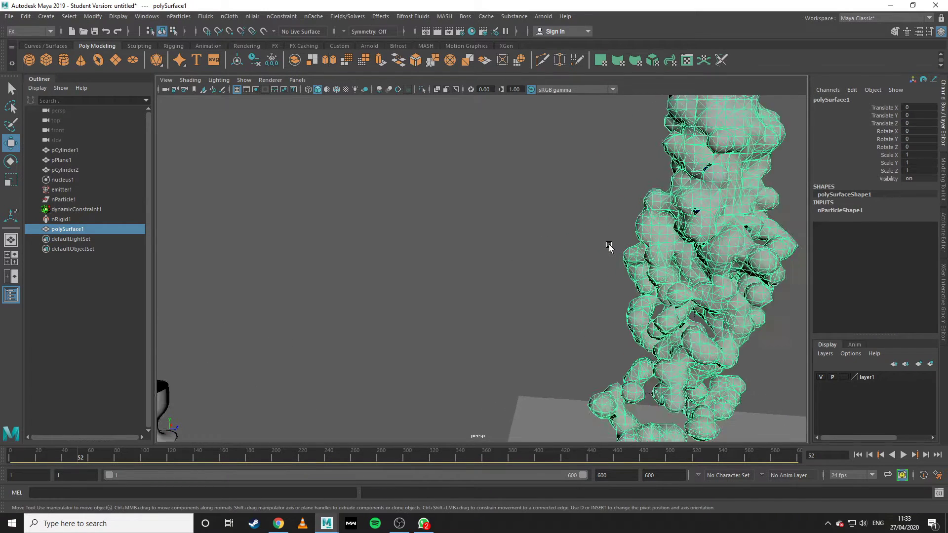
{"action": "scroll", "coordinate": [609, 247], "scroll_direction": "down", "scroll_amount": 3}
{"action": "scroll", "coordinate": [516, 250], "scroll_direction": "down", "scroll_amount": 2}
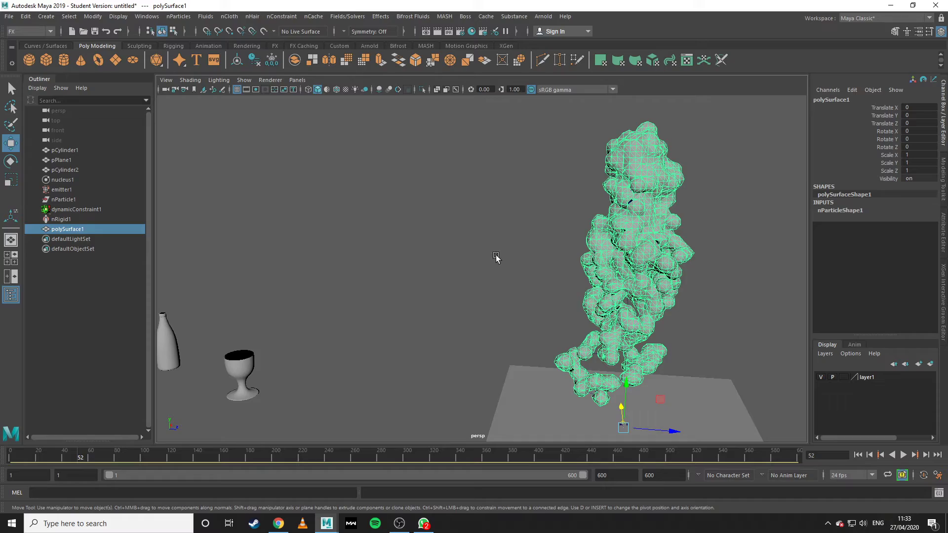
{"action": "left_click_drag", "start_coordinate": [496, 257], "coordinate": [429, 209], "text": "alt"}
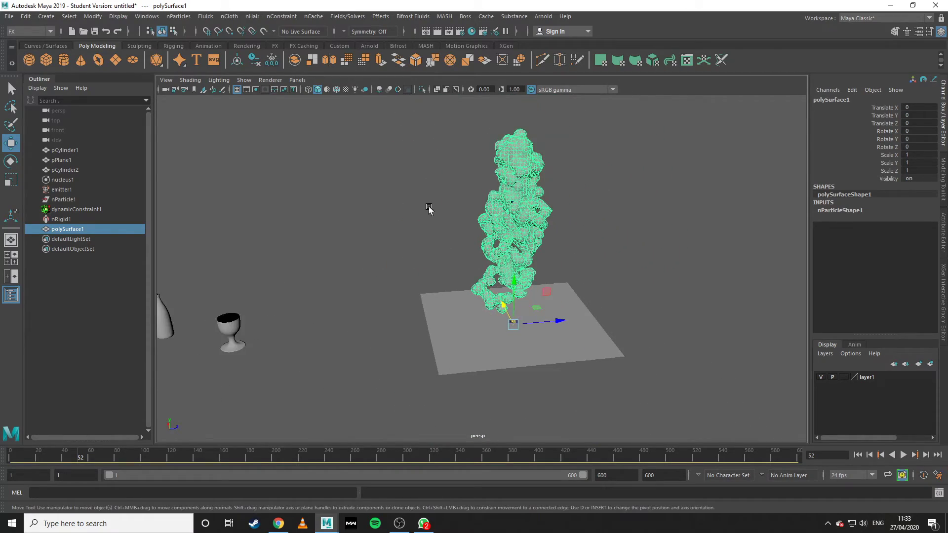
Play the converted mesh simulation on to frame 195 and examine how it piles up on the plane.
{"action": "left_click", "coordinate": [904, 454]}
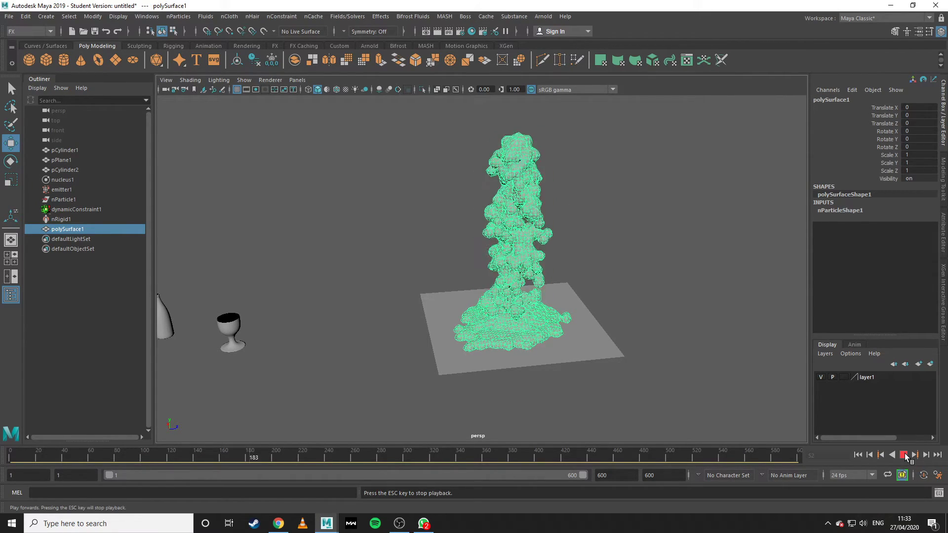
{"action": "left_click", "coordinate": [904, 455]}
{"action": "scroll", "coordinate": [655, 348], "scroll_direction": "up", "scroll_amount": 3}
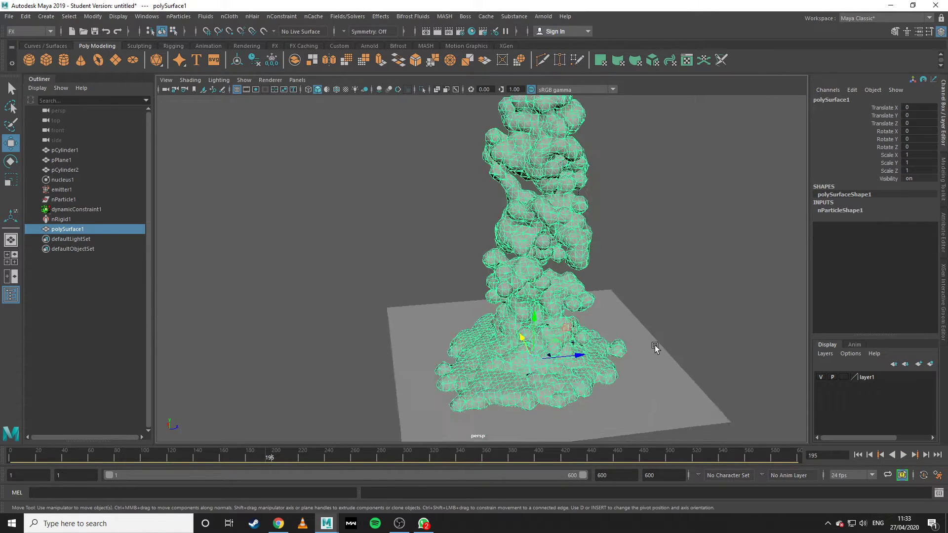
{"action": "scroll", "coordinate": [655, 348], "scroll_direction": "down", "scroll_amount": 5}
{"action": "left_click_drag", "start_coordinate": [655, 348], "coordinate": [513, 253], "text": "alt"}
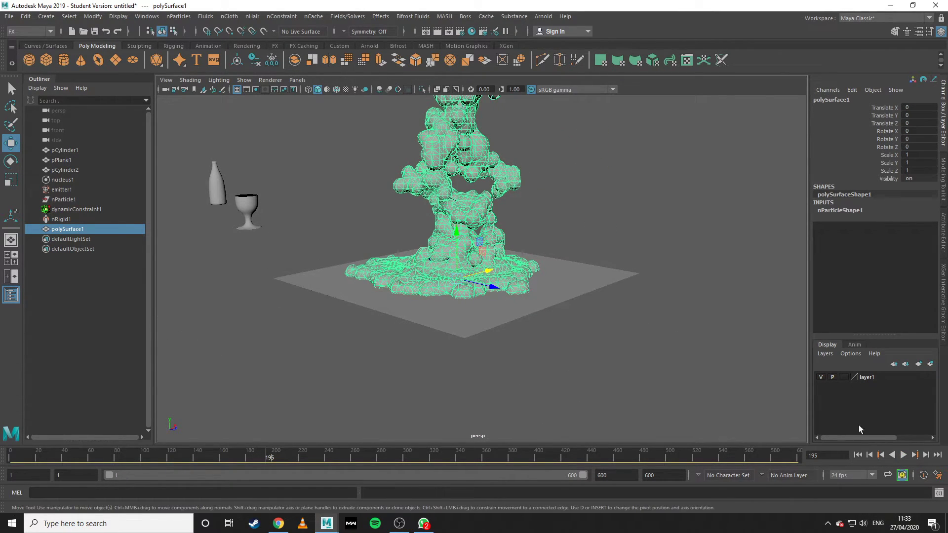
{"action": "left_click_drag", "start_coordinate": [726, 325], "coordinate": [664, 384], "text": "alt"}
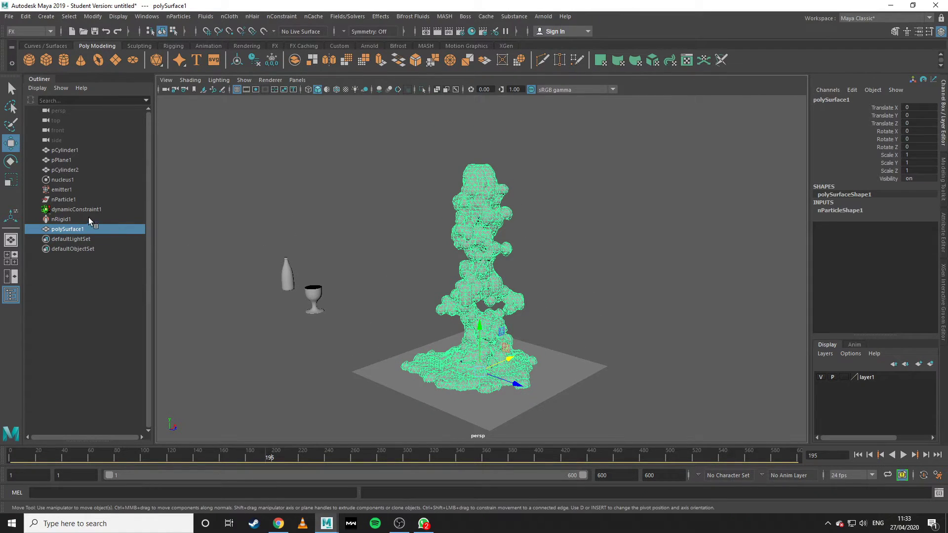
Select nParticle1, replay the simulation from frame 1 to about frame 162, and show the nParticleShape1 attributes.
{"action": "left_click", "coordinate": [68, 200]}
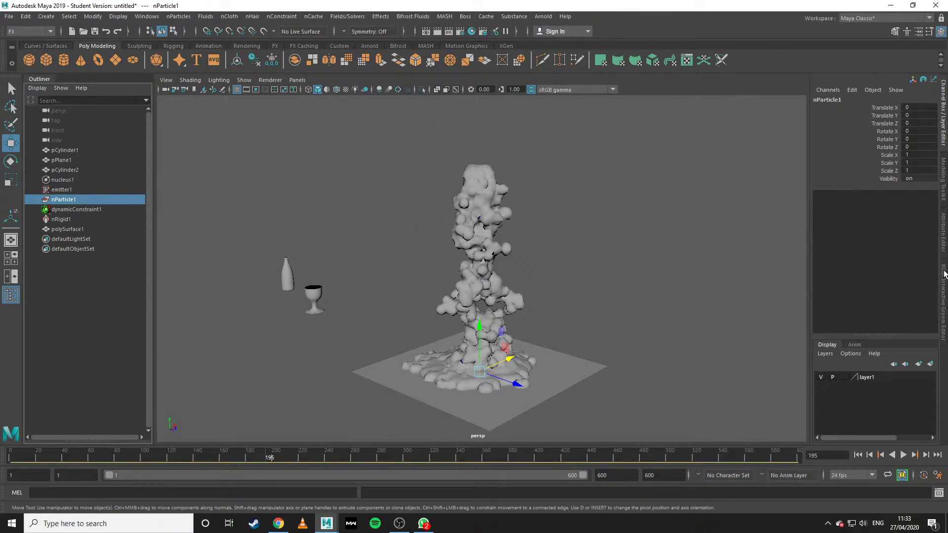
{"action": "left_click", "coordinate": [940, 241]}
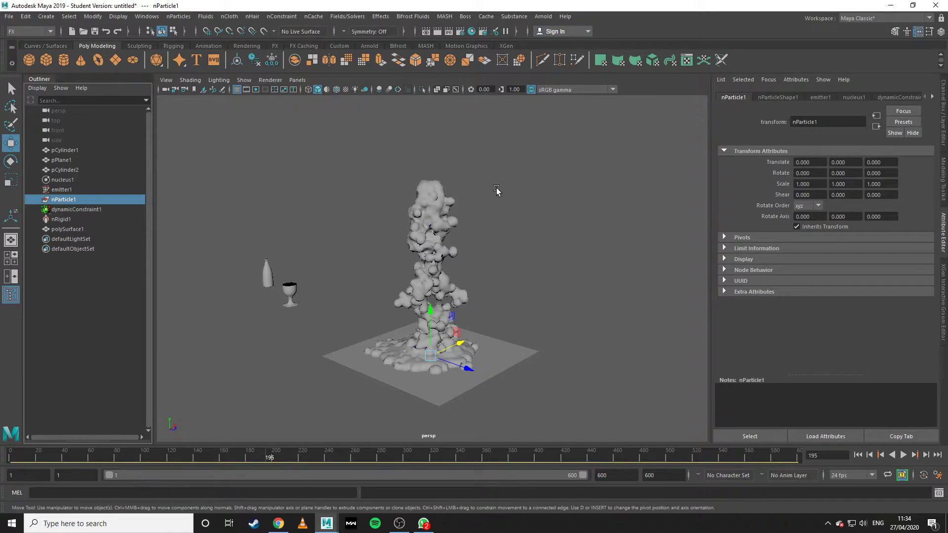
{"action": "left_click", "coordinate": [857, 455]}
{"action": "left_click", "coordinate": [907, 454]}
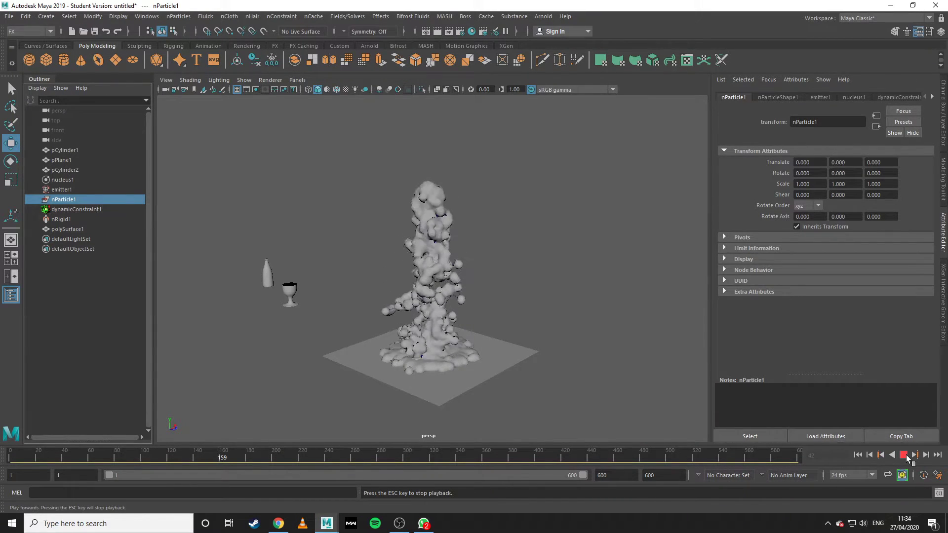
{"action": "left_click", "coordinate": [904, 454]}
{"action": "left_click", "coordinate": [785, 97]}
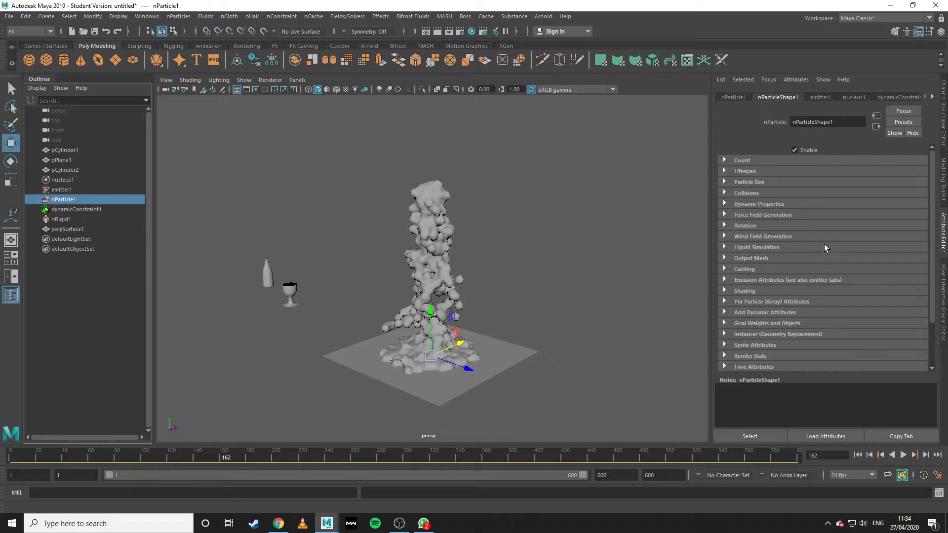
Set dynamicConstraint1's Strength to 15 and replay the simulation from frame 1.
{"action": "left_click", "coordinate": [64, 210]}
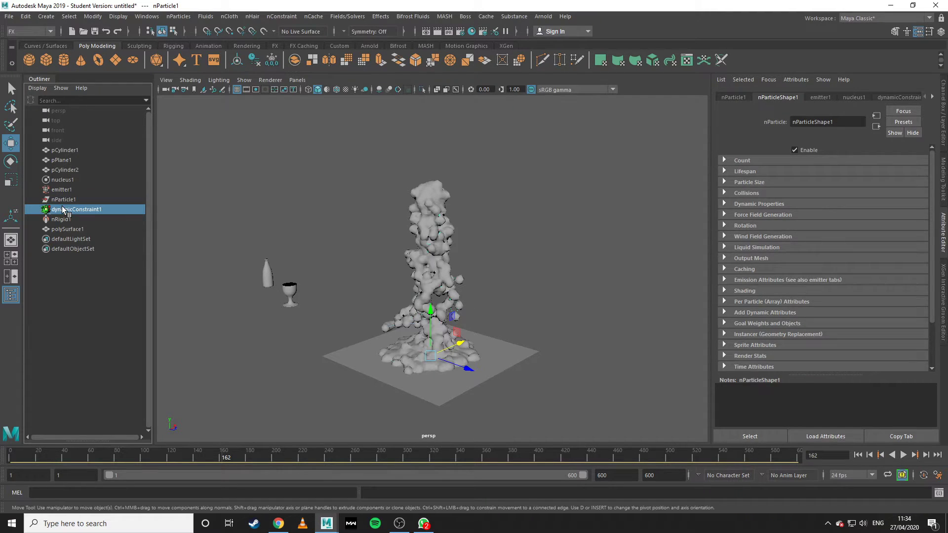
{"action": "left_click", "coordinate": [820, 230]}
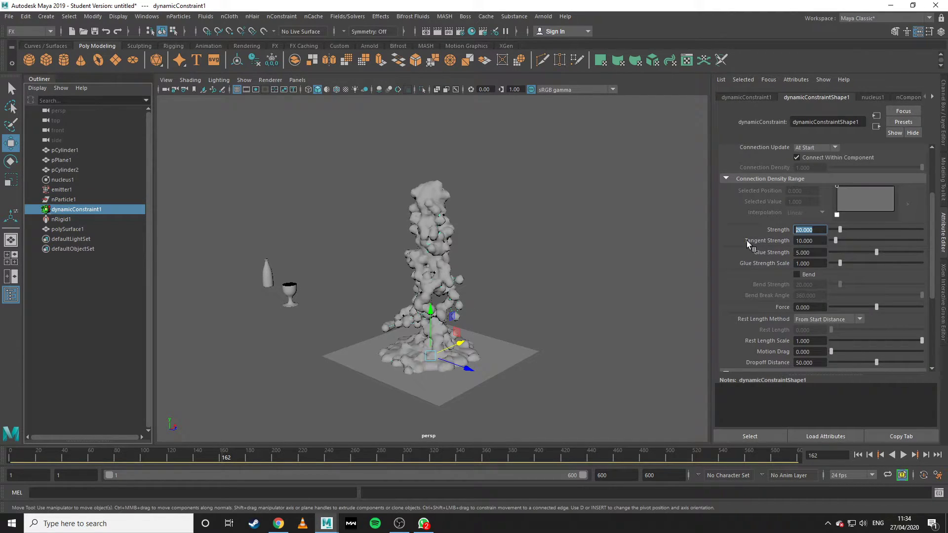
{"action": "type", "text": "115"}
{"action": "key", "text": "Return"}
{"action": "type", "text": "15"}
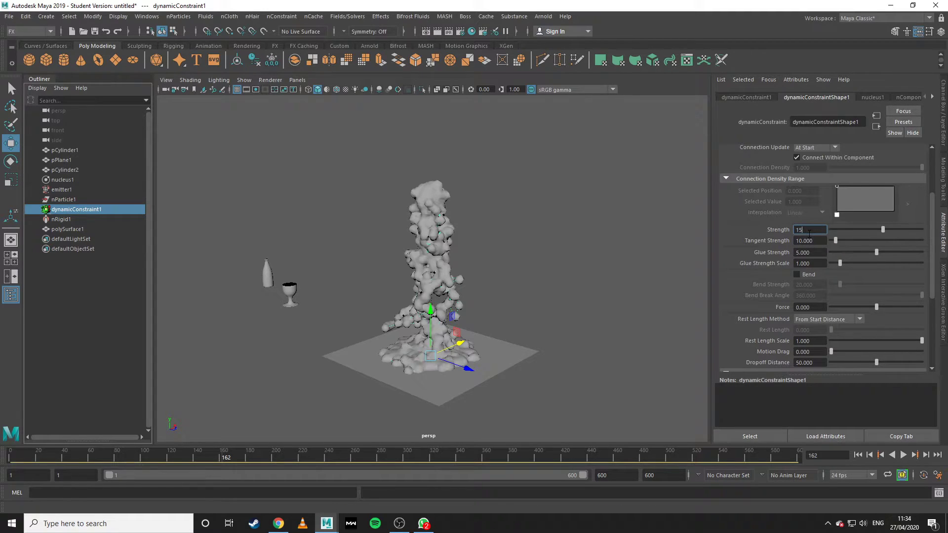
{"action": "key", "text": "Return"}
{"action": "left_click", "coordinate": [858, 455]}
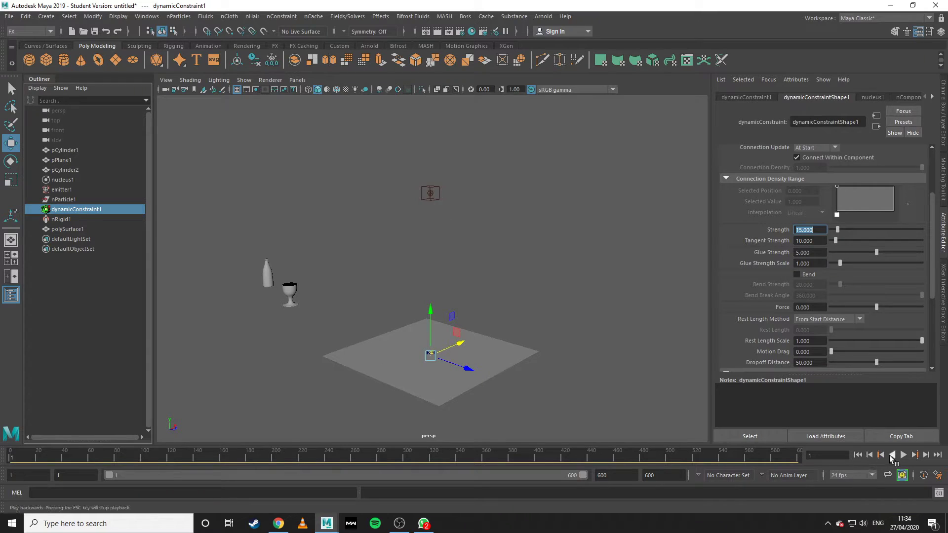
{"action": "left_click", "coordinate": [904, 455]}
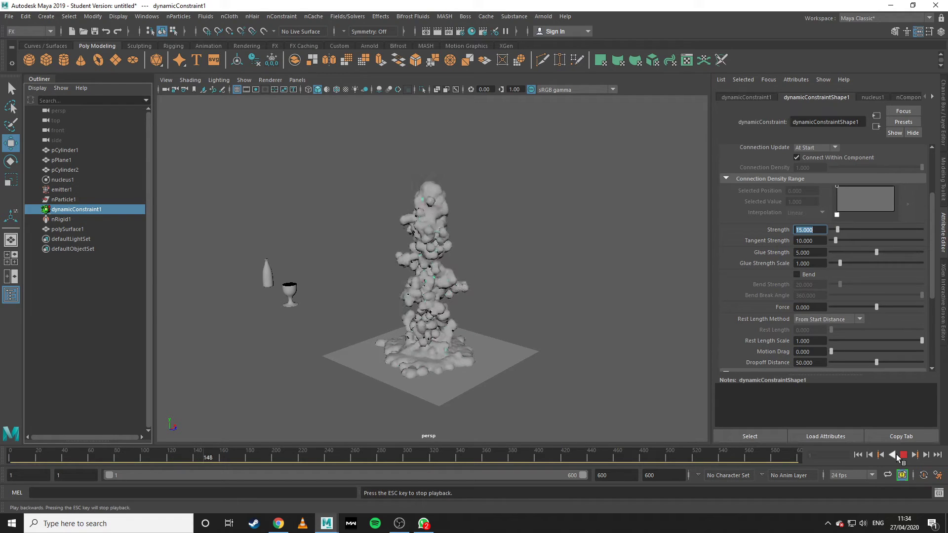
Lower the constraint's Strength to 0 during playback, set it to 5, and restart the simulation from frame 1.
{"action": "left_click_drag", "start_coordinate": [834, 232], "coordinate": [831, 228]}
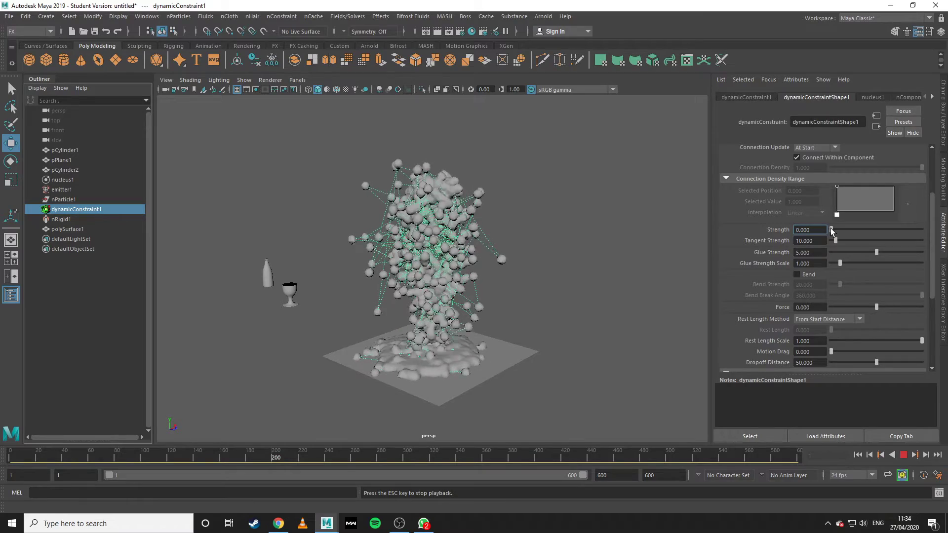
{"action": "left_click_drag", "start_coordinate": [816, 230], "coordinate": [782, 229]}
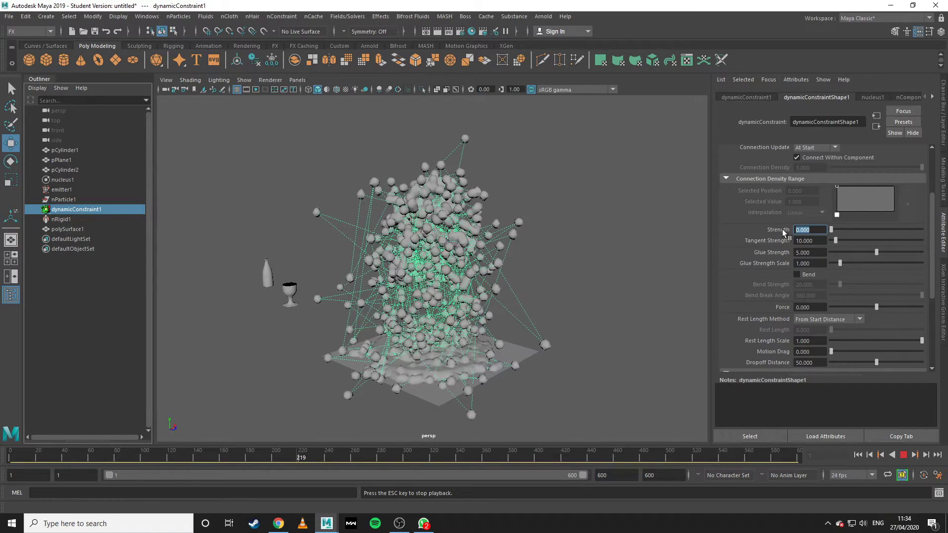
{"action": "type", "text": "5"}
{"action": "key", "text": "Return"}
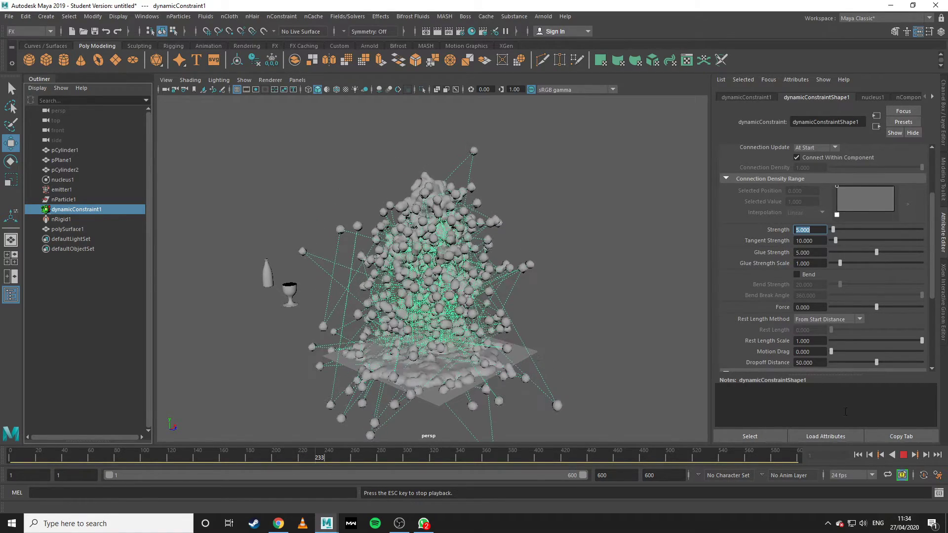
{"action": "left_click", "coordinate": [857, 455]}
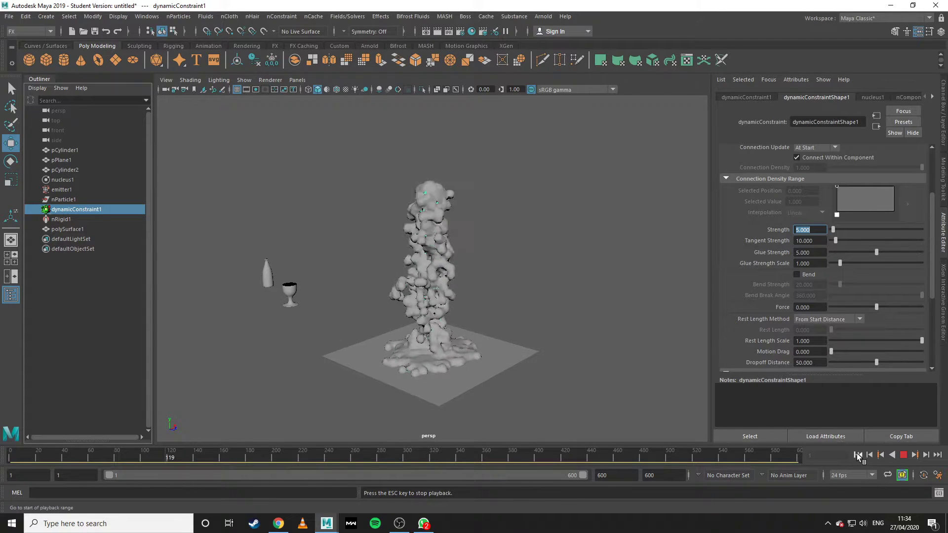
Set the constraint's Connection Method to Within Max Distance, stop playback at frame 224 and return to frame 1.
{"action": "scroll", "coordinate": [841, 277], "scroll_direction": "up", "scroll_amount": 2}
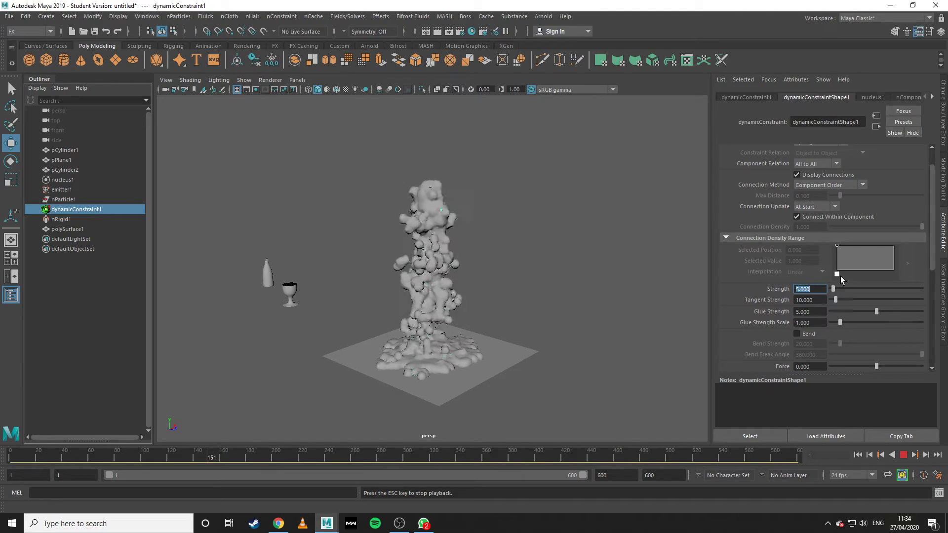
{"action": "left_click", "coordinate": [863, 214]}
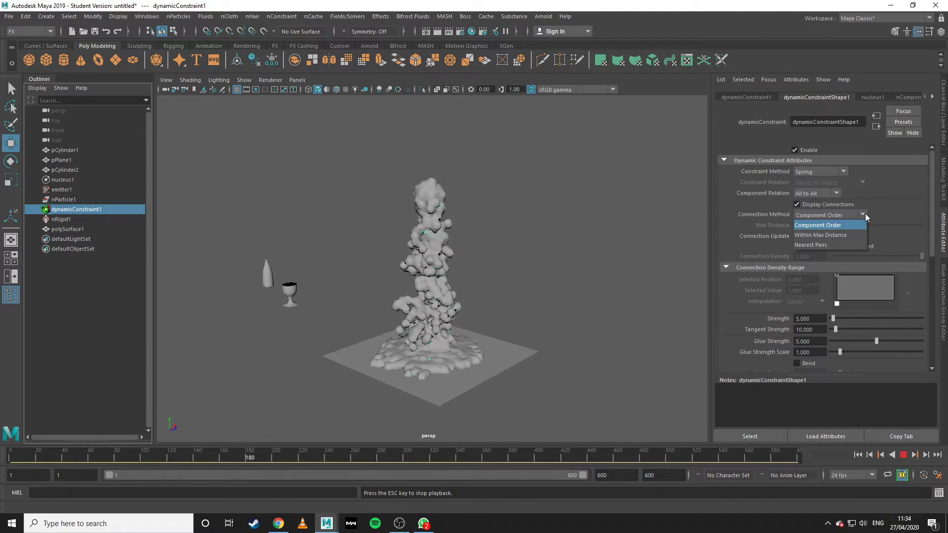
{"action": "left_click", "coordinate": [826, 234]}
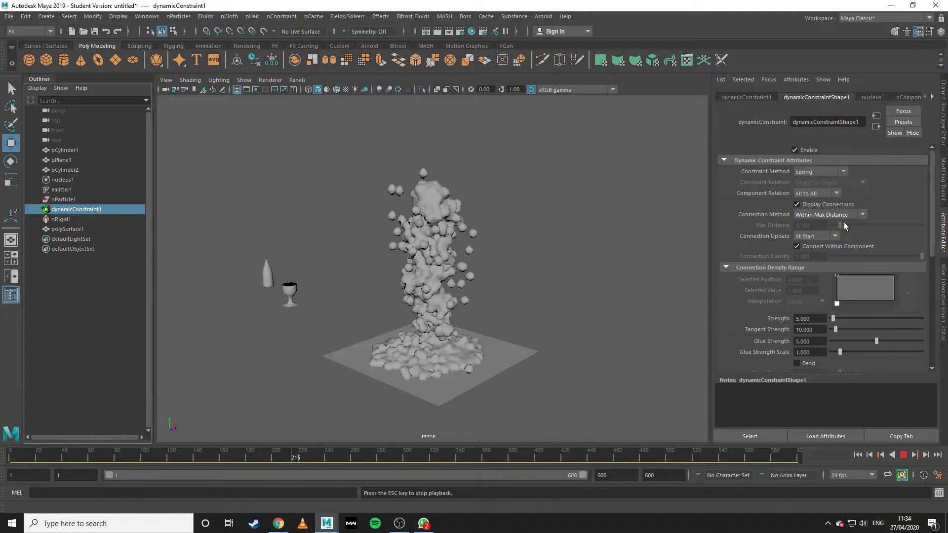
{"action": "left_click", "coordinate": [904, 455]}
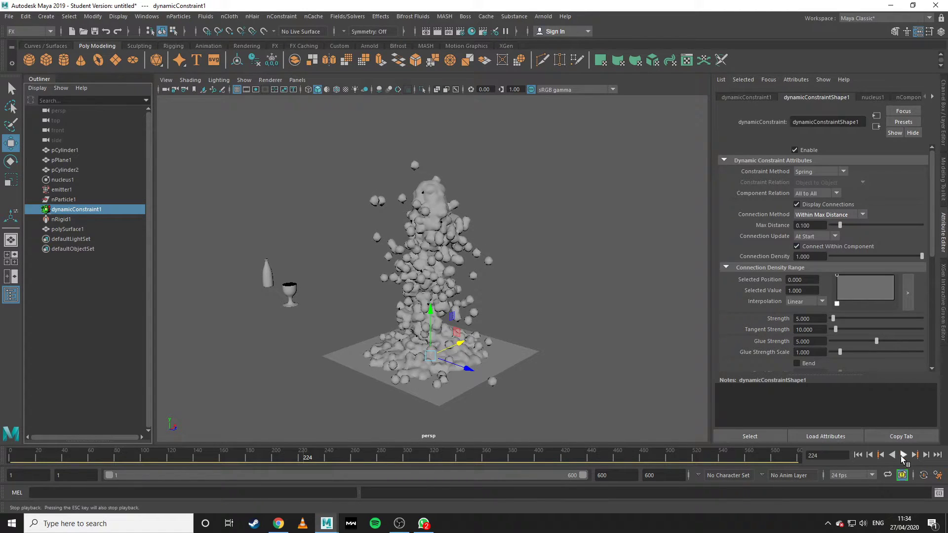
{"action": "left_click", "coordinate": [859, 456]}
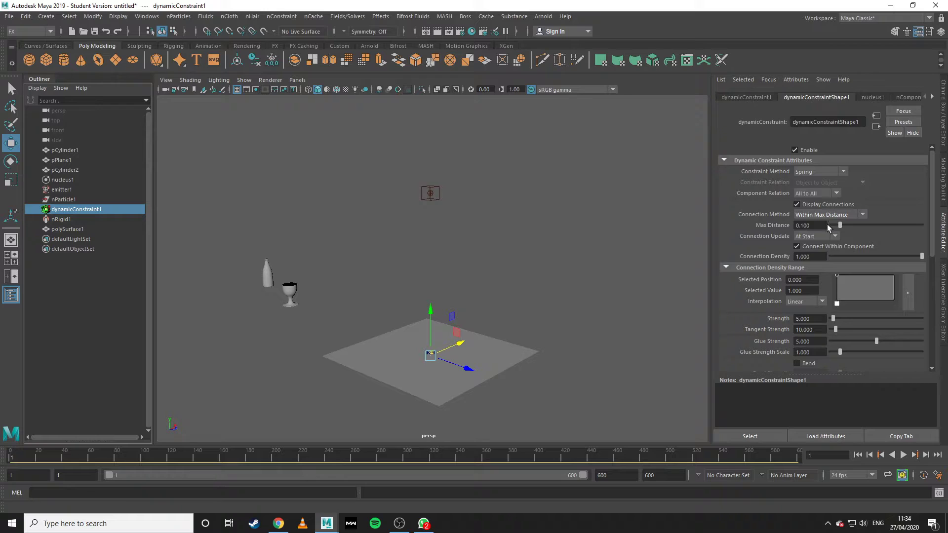
Reduce the constraint's Max Distance to about 0.033 and test the particle fall up to frame 67.
{"action": "left_click_drag", "start_coordinate": [838, 227], "coordinate": [836, 227]}
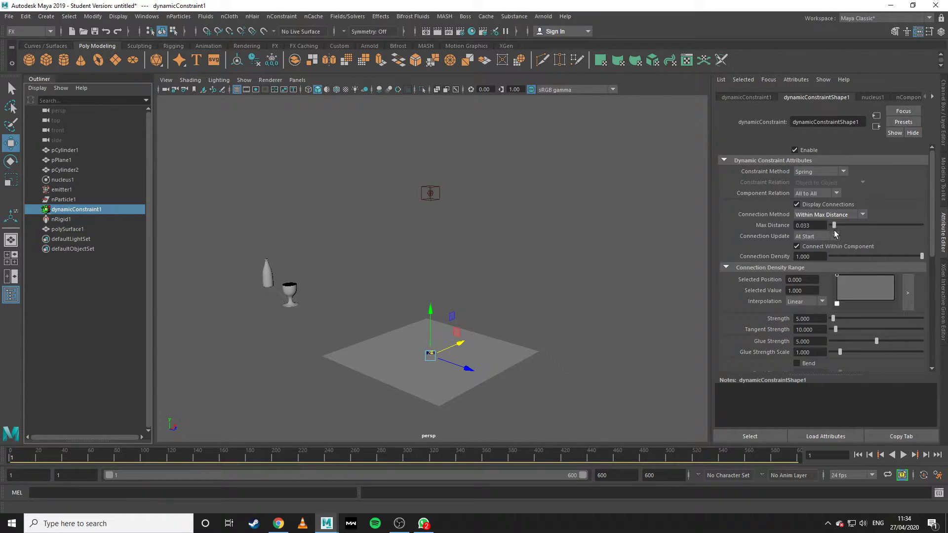
{"action": "left_click", "coordinate": [904, 455]}
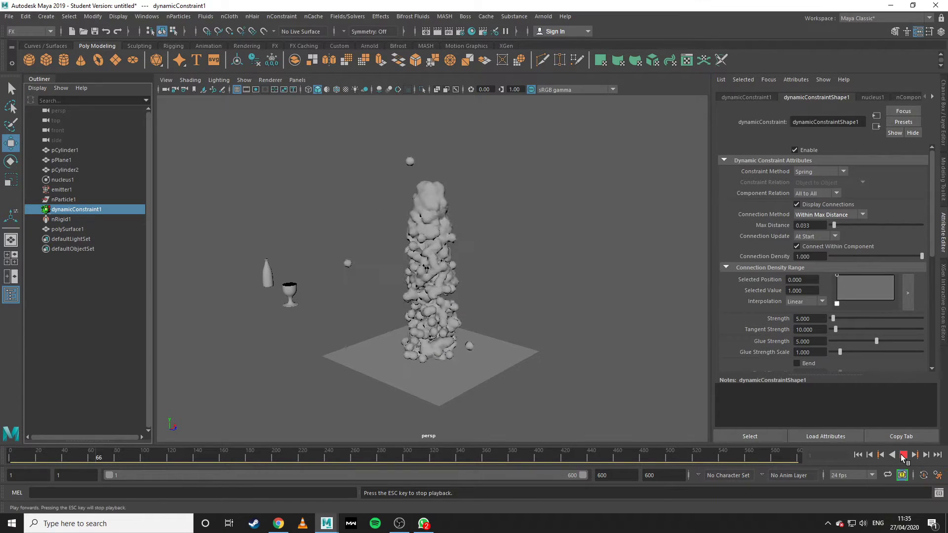
{"action": "left_click", "coordinate": [904, 454]}
{"action": "scroll", "coordinate": [453, 311], "scroll_direction": "up", "scroll_amount": 2}
{"action": "scroll", "coordinate": [454, 311], "scroll_direction": "up", "scroll_amount": 3}
{"action": "scroll", "coordinate": [495, 316], "scroll_direction": "down", "scroll_amount": 2}
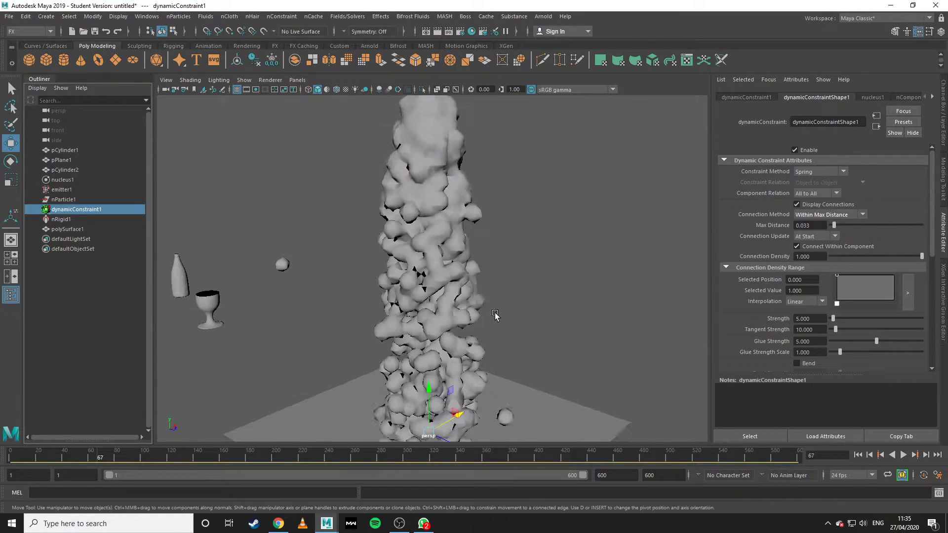
Reduce the constraint's Max Distance to about 0.022 and replay the simulation from frame 1 to frame 124.
{"action": "scroll", "coordinate": [495, 316], "scroll_direction": "down", "scroll_amount": 5}
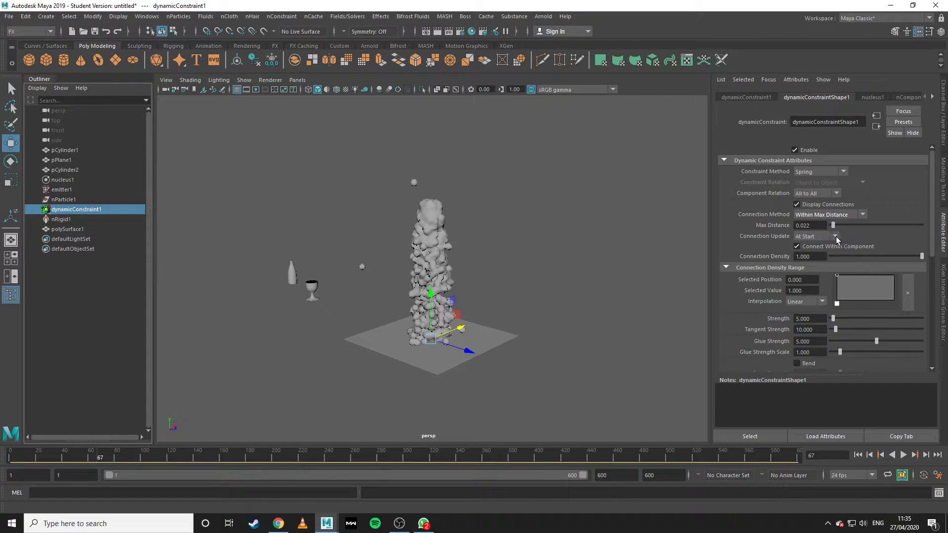
{"action": "left_click", "coordinate": [859, 454]}
{"action": "left_click", "coordinate": [904, 457]}
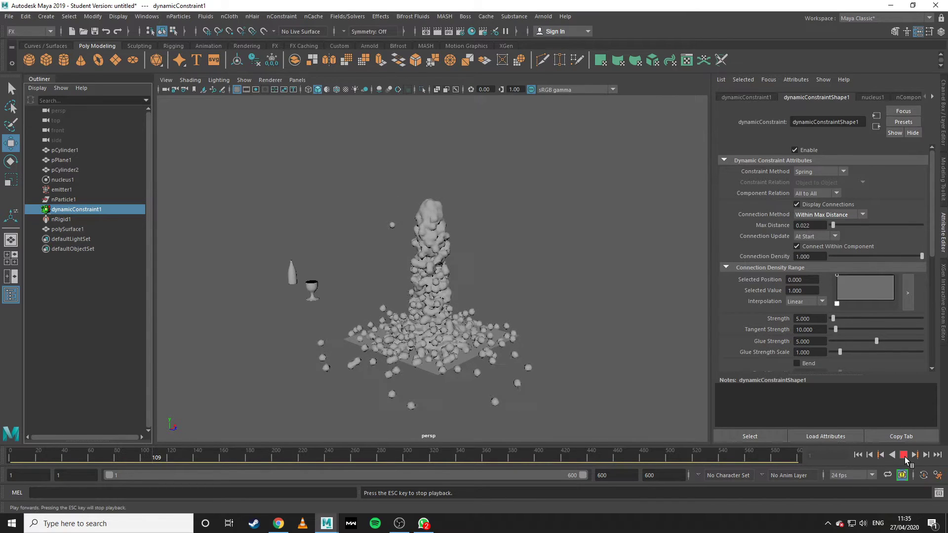
{"action": "left_click", "coordinate": [905, 457]}
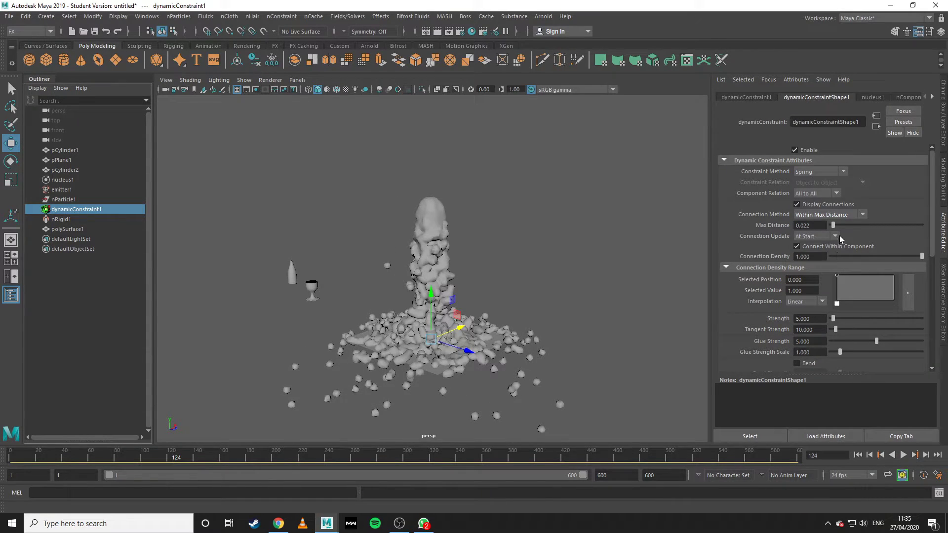
Set the constraint's Connection Method to Component Order and replay the simulation from frame 1.
{"action": "left_click", "coordinate": [855, 216]}
{"action": "left_click", "coordinate": [857, 226]}
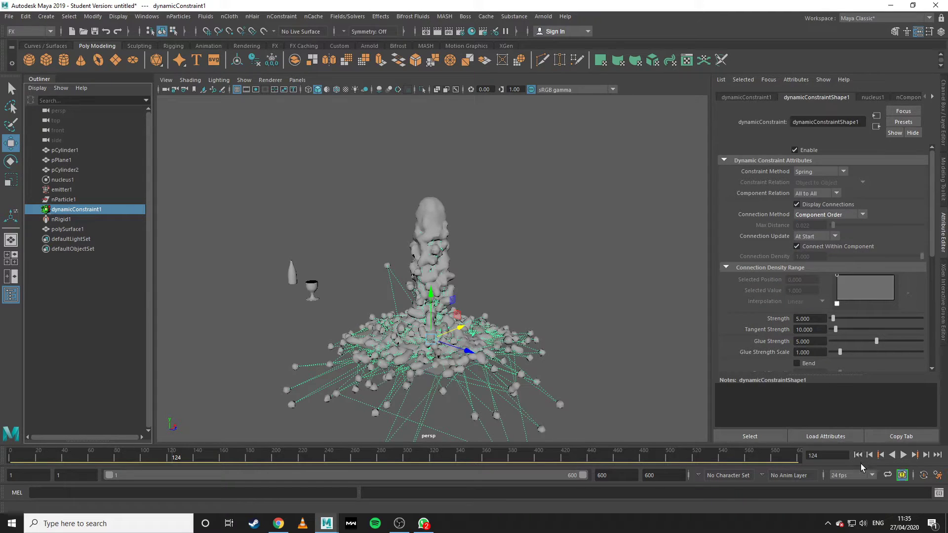
{"action": "left_click", "coordinate": [859, 455]}
{"action": "left_click", "coordinate": [905, 455]}
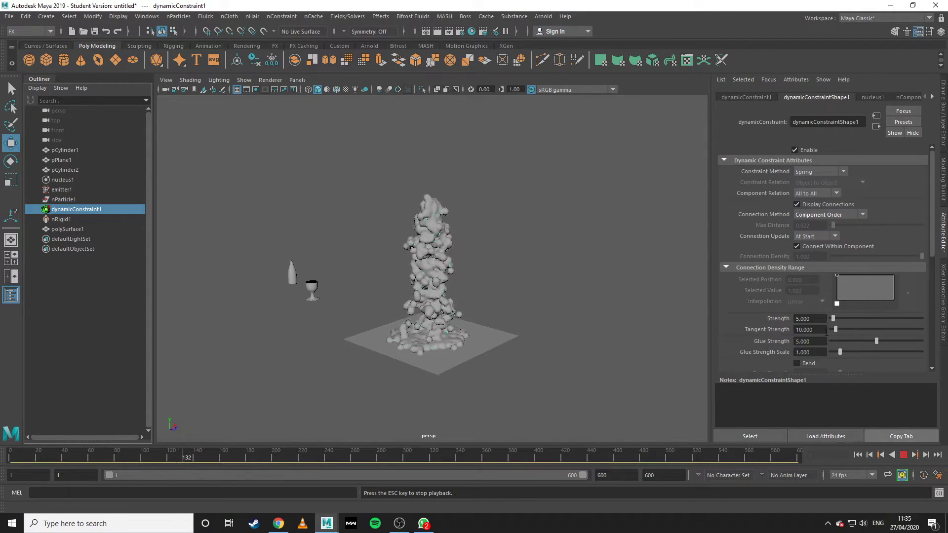
Raise the constraint's Strength to about 29.67 during playback, set it to 50, and restart the simulation from frame 1.
{"action": "left_click_drag", "start_coordinate": [842, 318], "coordinate": [849, 318]}
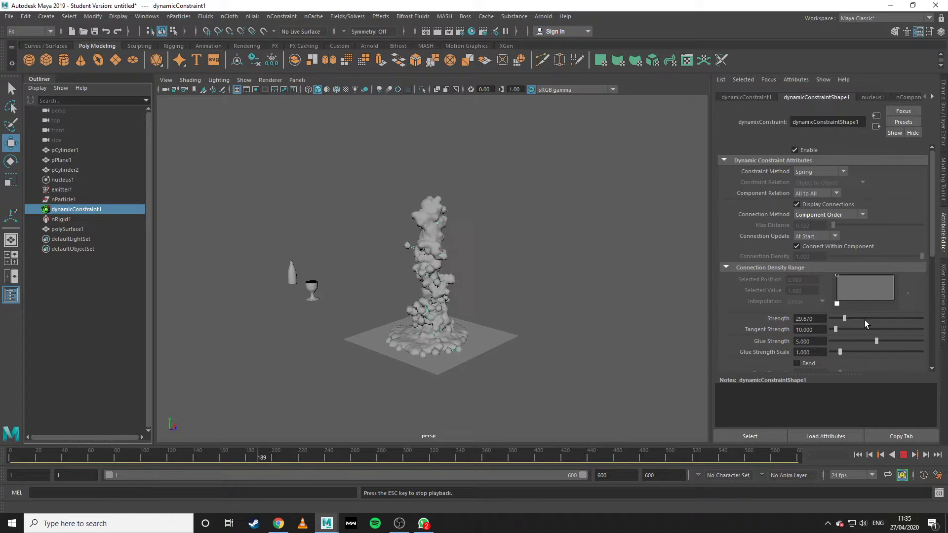
{"action": "left_click_drag", "start_coordinate": [821, 319], "coordinate": [783, 324]}
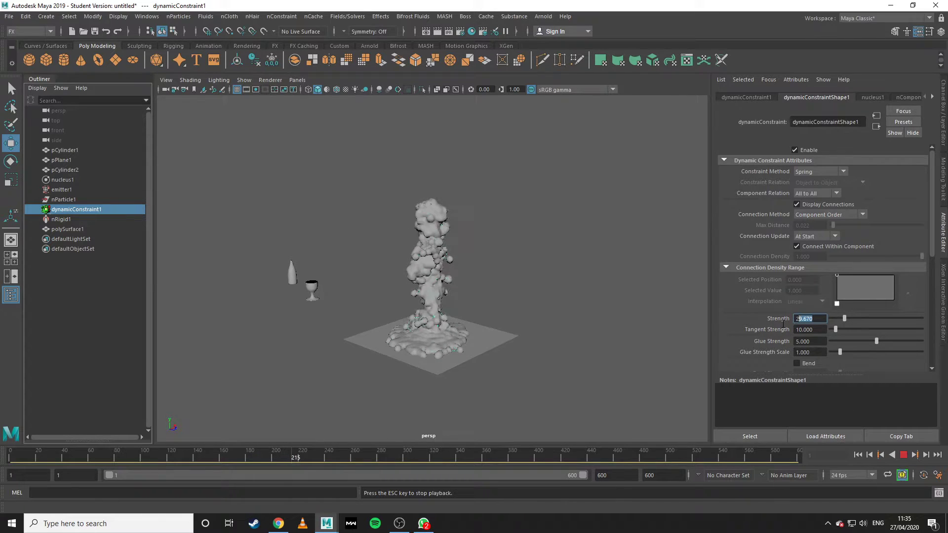
{"action": "type", "text": "50"}
{"action": "key", "text": "Return"}
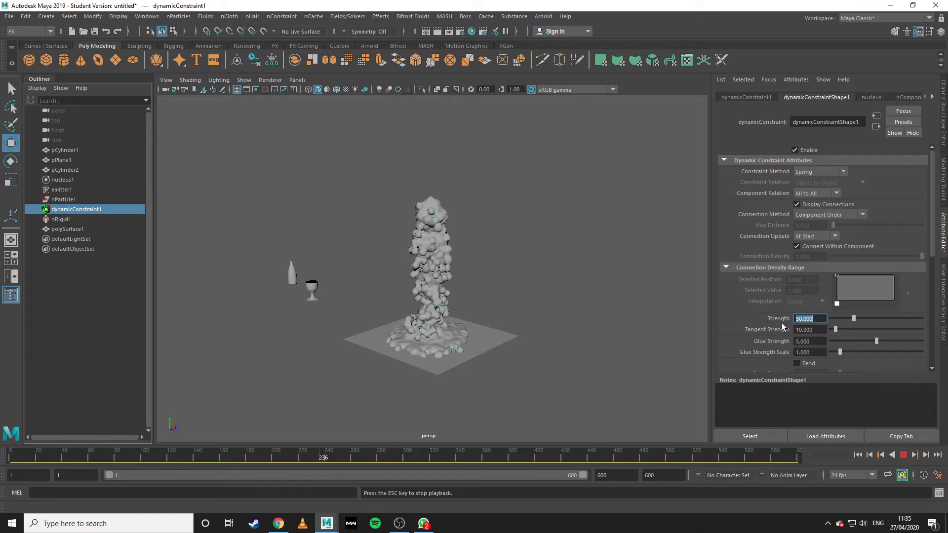
{"action": "left_click", "coordinate": [858, 455]}
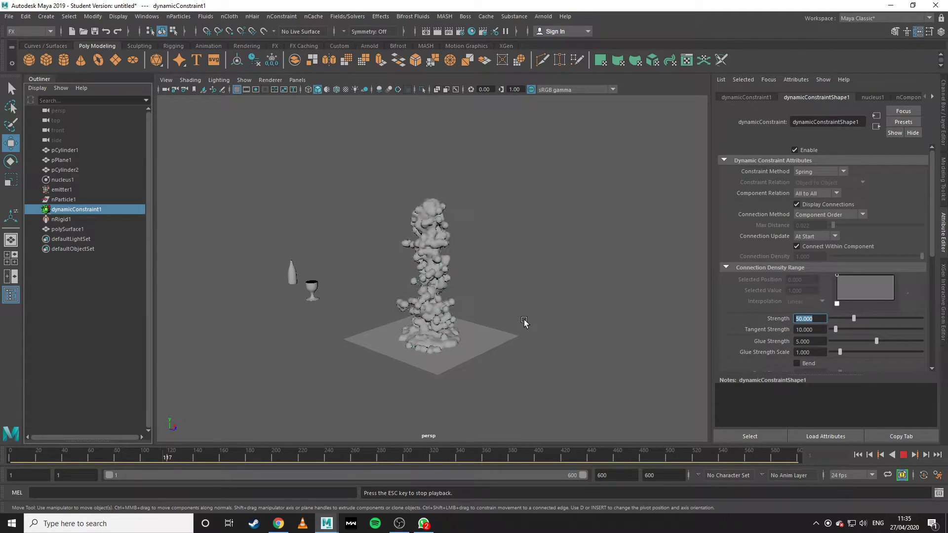
Try the Weld constraint method on the dynamic constraint and replay the simulation from the start.
{"action": "scroll", "coordinate": [524, 322], "scroll_direction": "up", "scroll_amount": 3}
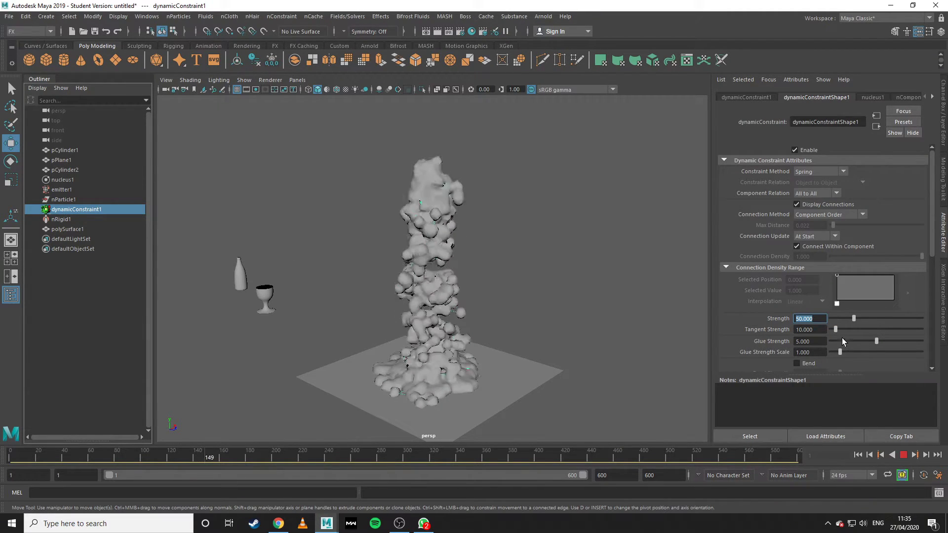
{"action": "scroll", "coordinate": [834, 355], "scroll_direction": "down", "scroll_amount": 2}
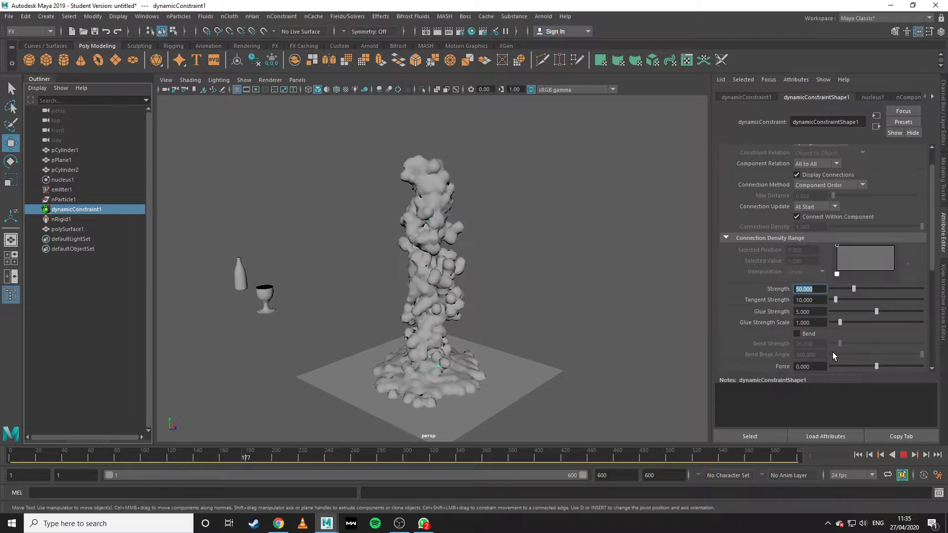
{"action": "scroll", "coordinate": [832, 352], "scroll_direction": "down", "scroll_amount": 2}
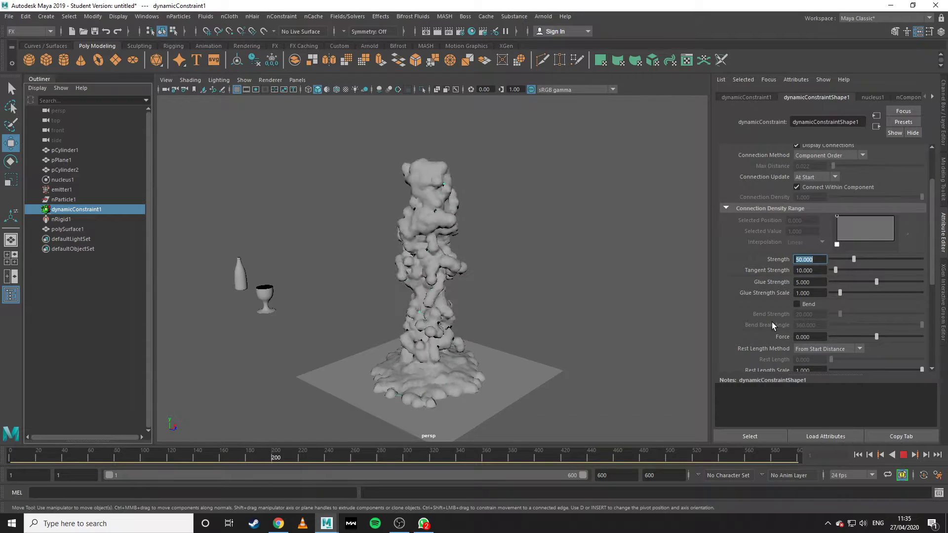
{"action": "scroll", "coordinate": [772, 322], "scroll_direction": "up", "scroll_amount": 4}
{"action": "left_click", "coordinate": [842, 171]}
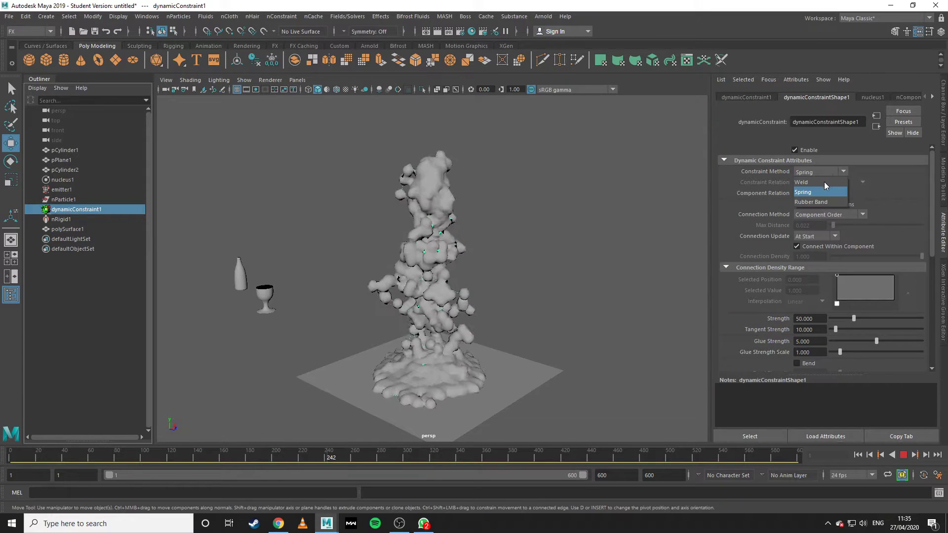
{"action": "left_click", "coordinate": [825, 182]}
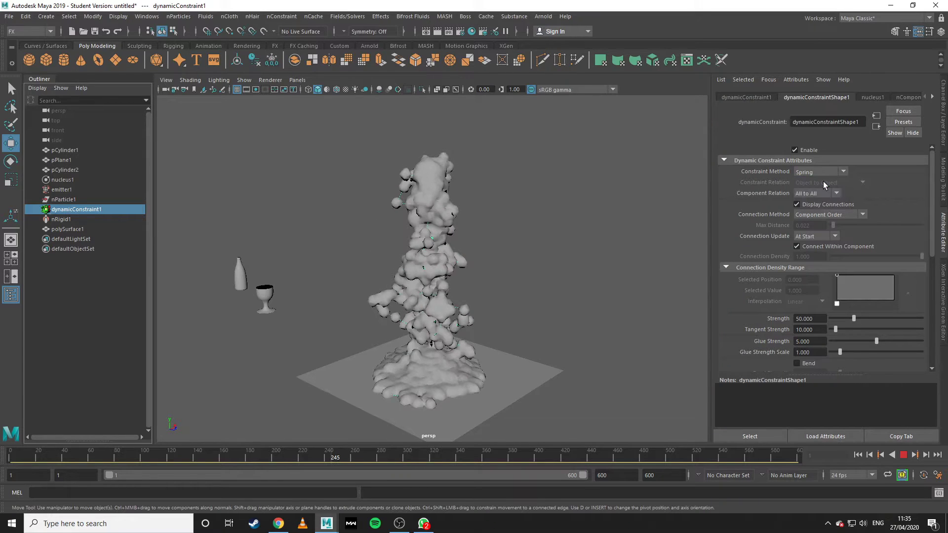
{"action": "left_click", "coordinate": [858, 455]}
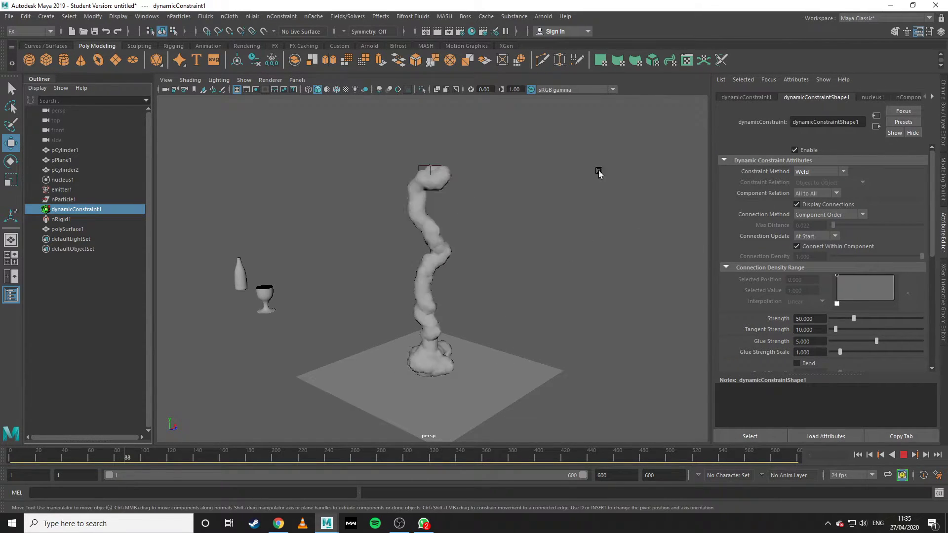
Try the Rubber Band constraint method on the dynamic constraint and restart the simulation.
{"action": "left_click", "coordinate": [843, 171]}
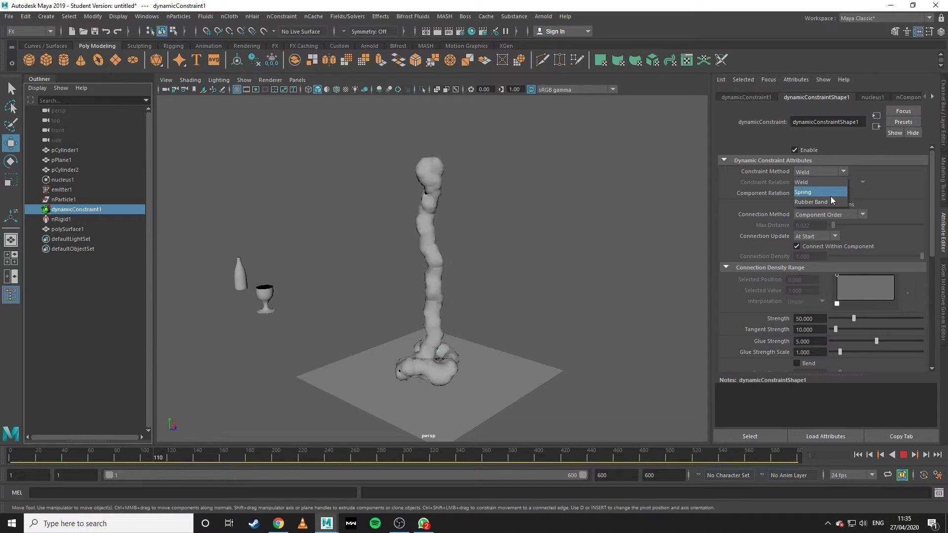
{"action": "left_click", "coordinate": [831, 197]}
{"action": "left_click", "coordinate": [841, 173]}
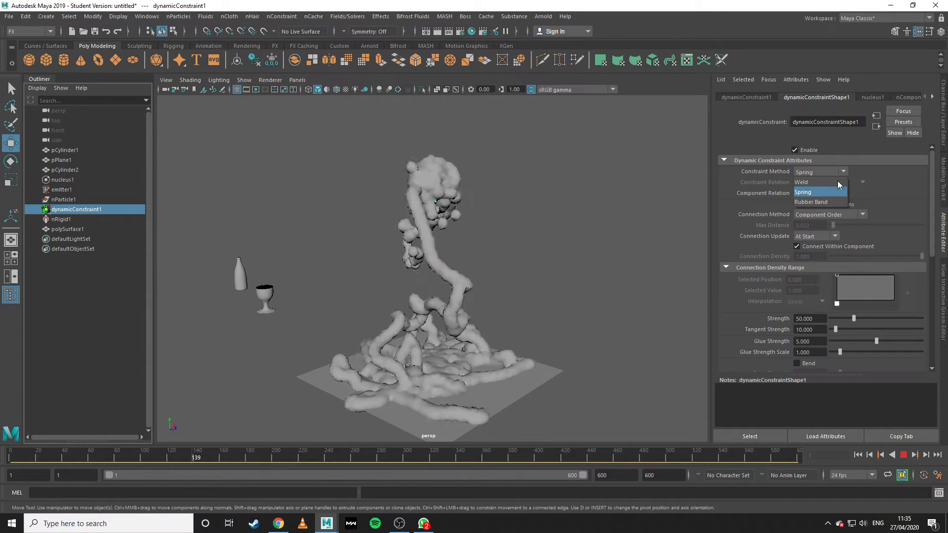
{"action": "left_click", "coordinate": [834, 199]}
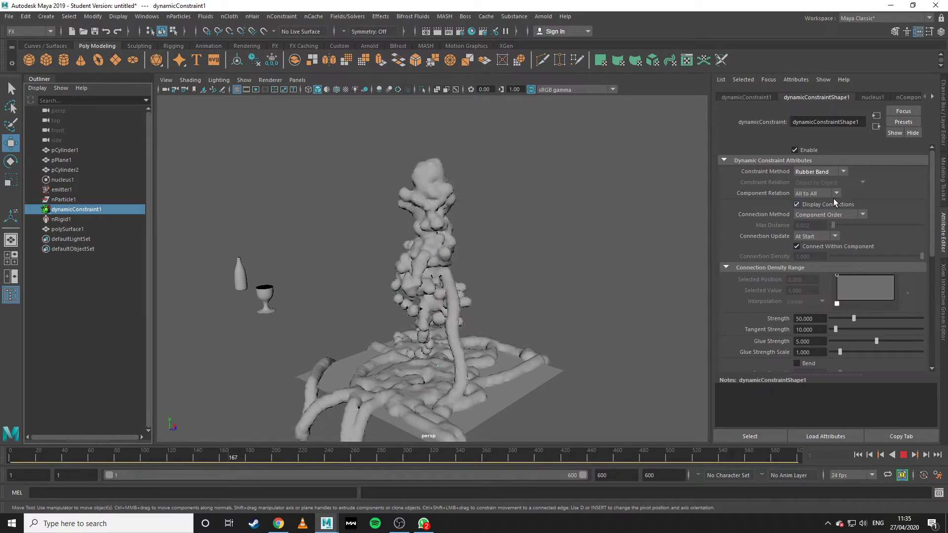
{"action": "left_click", "coordinate": [858, 456]}
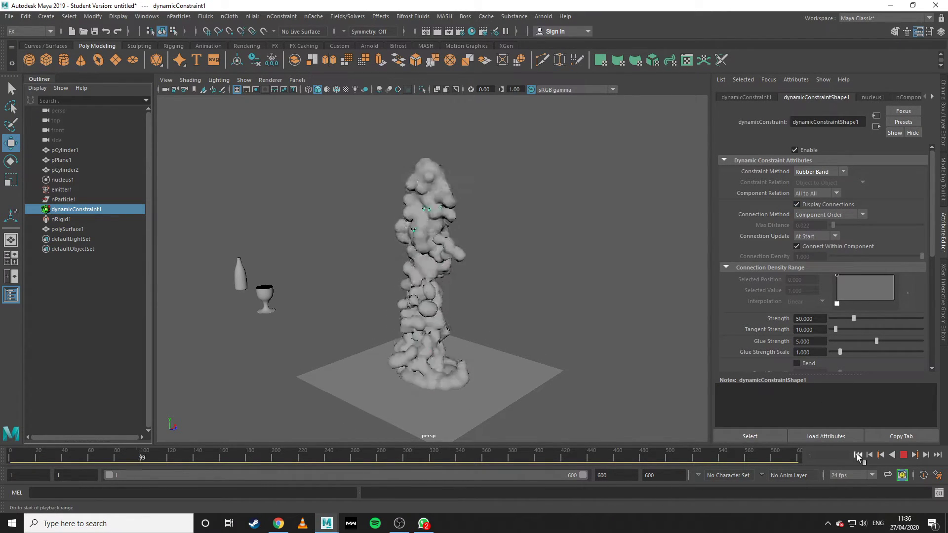
Set the dynamic constraint's method back to Spring and its Glue Strength to 20.
{"action": "left_click", "coordinate": [844, 171]}
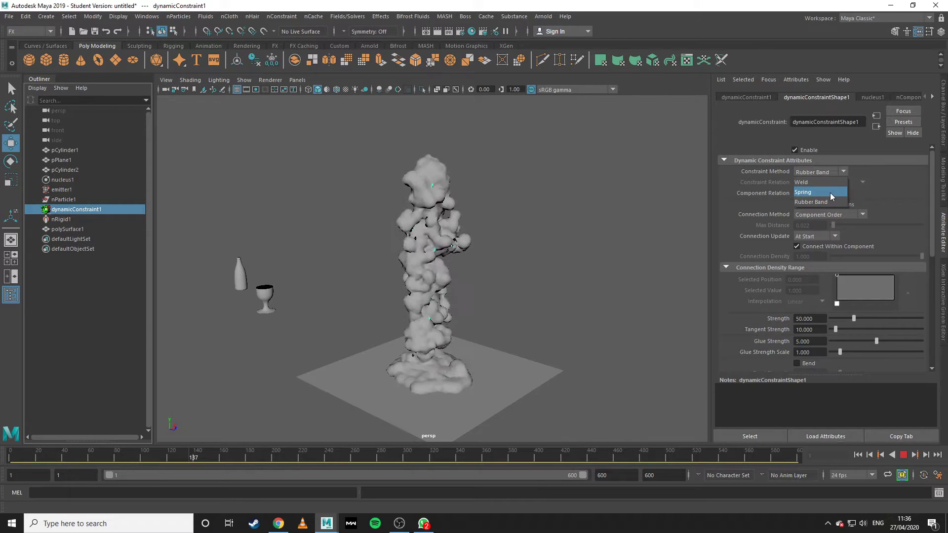
{"action": "left_click", "coordinate": [831, 193]}
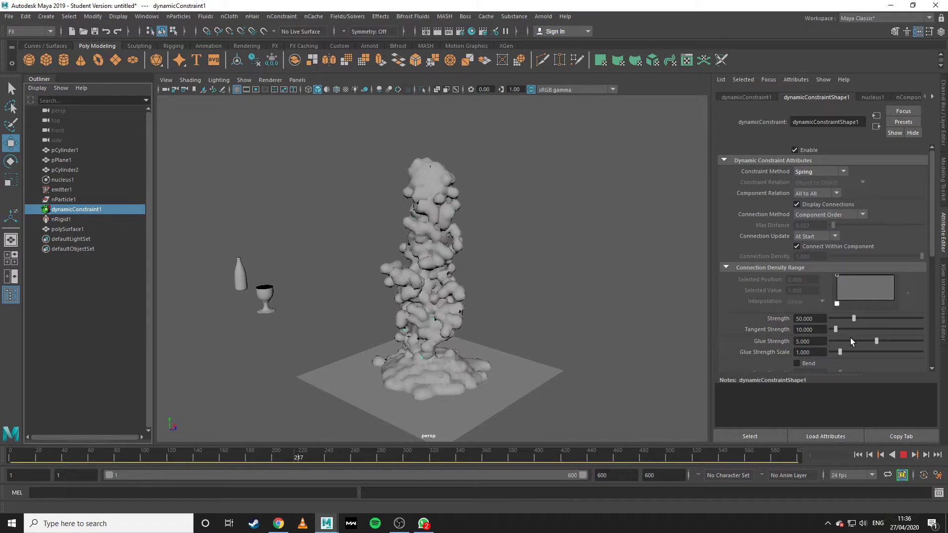
{"action": "left_click", "coordinate": [797, 341]}
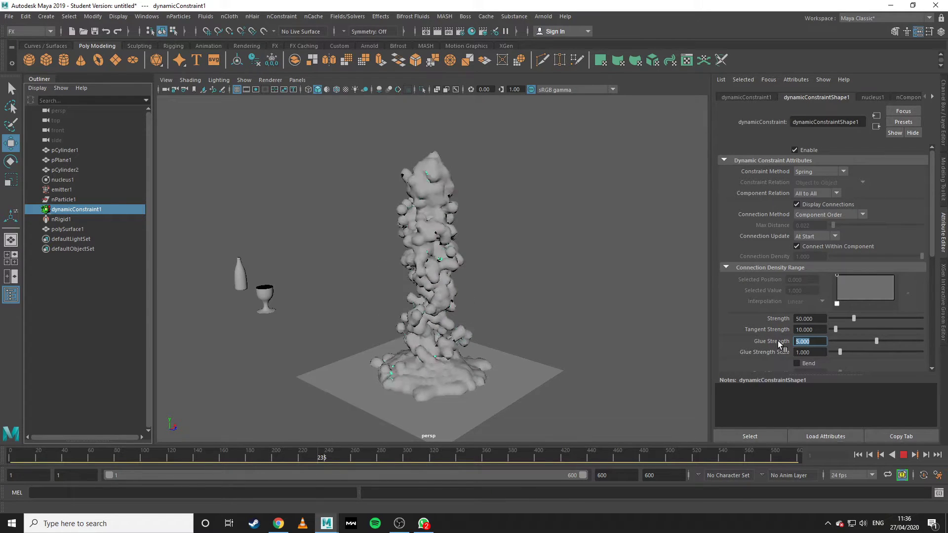
{"action": "type", "text": "20"}
{"action": "key", "text": "Return"}
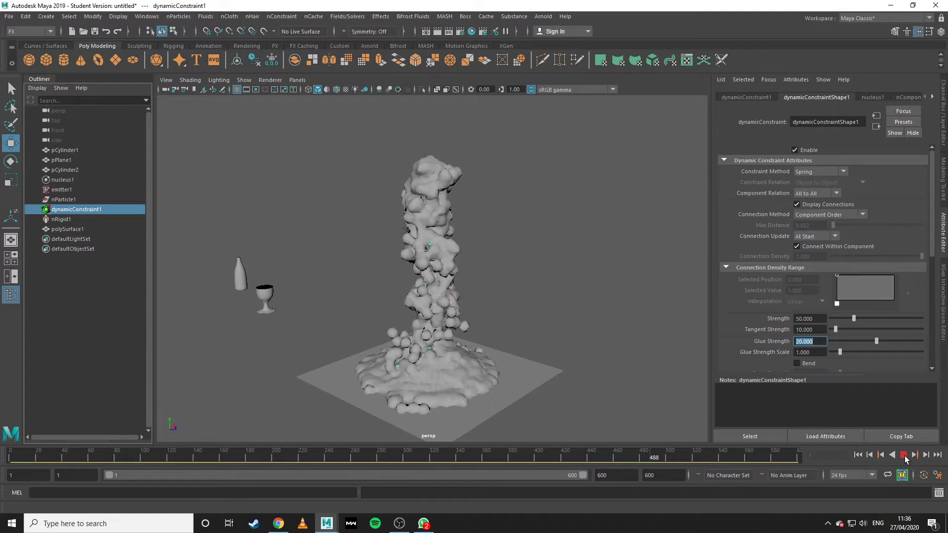
Rewind to the first frame, play the particle simulation to check the fluid's behaviour, and stop it.
{"action": "left_click", "coordinate": [857, 455]}
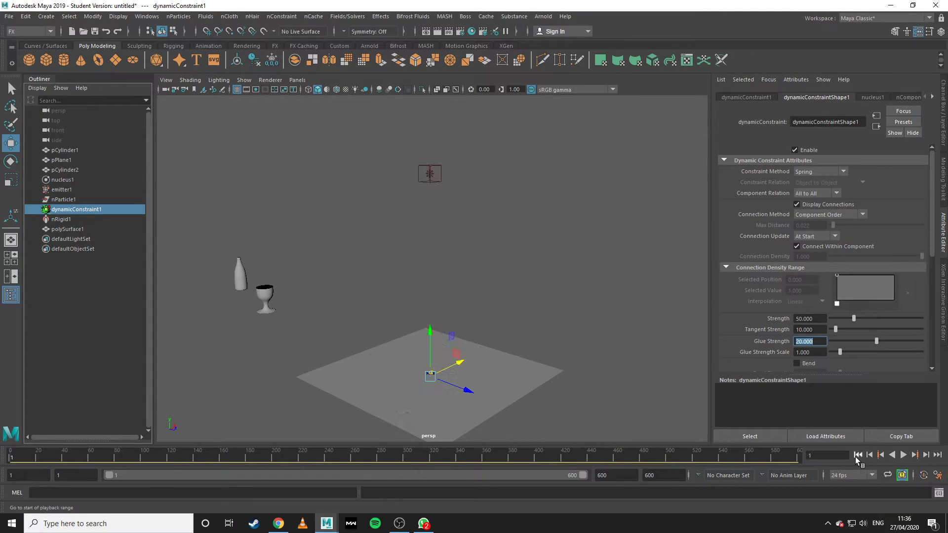
{"action": "left_click", "coordinate": [904, 455]}
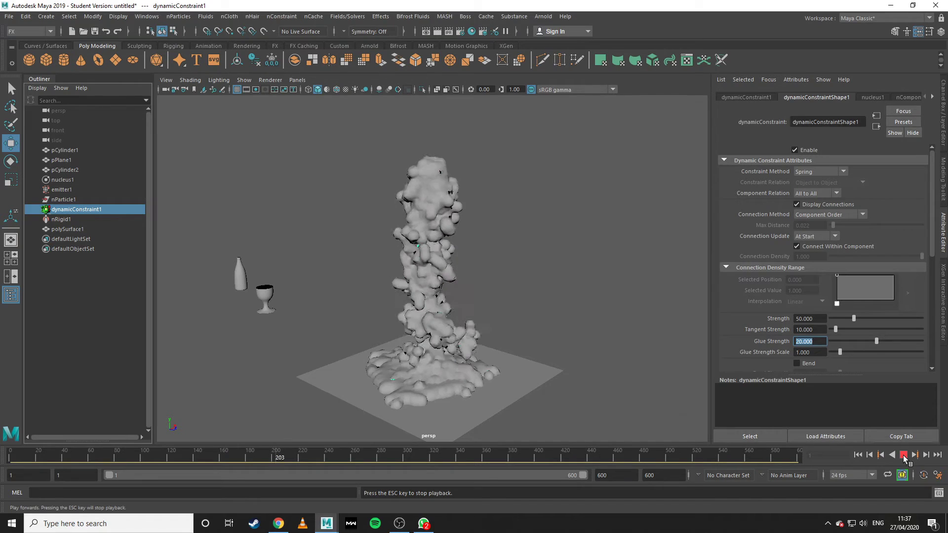
{"action": "left_click", "coordinate": [904, 455]}
Try a Force of 2.3 on the dynamic constraint and play the simulation from the first frame.
{"action": "scroll", "coordinate": [858, 343], "scroll_direction": "down", "scroll_amount": 3}
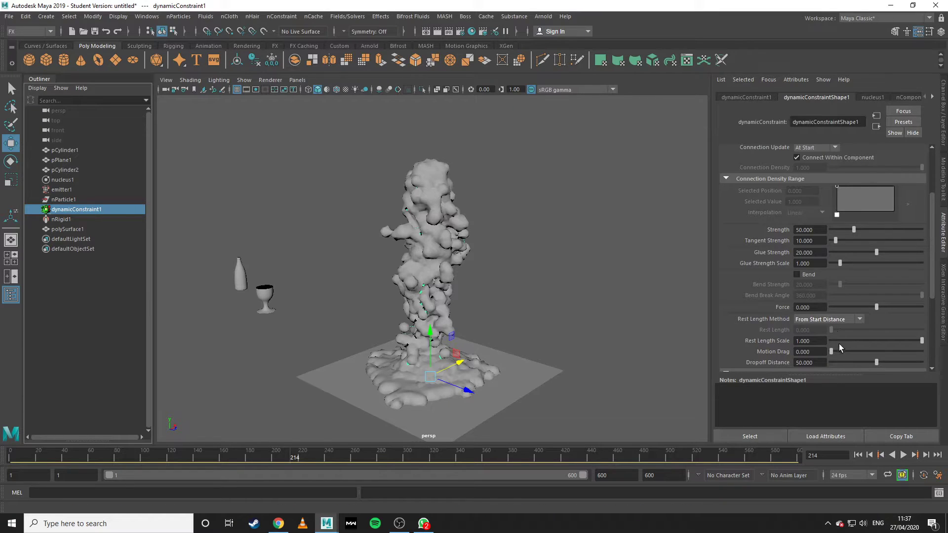
{"action": "left_click", "coordinate": [823, 308]}
{"action": "type", "text": "2.3"}
{"action": "key", "text": "Return"}
{"action": "left_click", "coordinate": [858, 455]}
{"action": "left_click", "coordinate": [903, 454]}
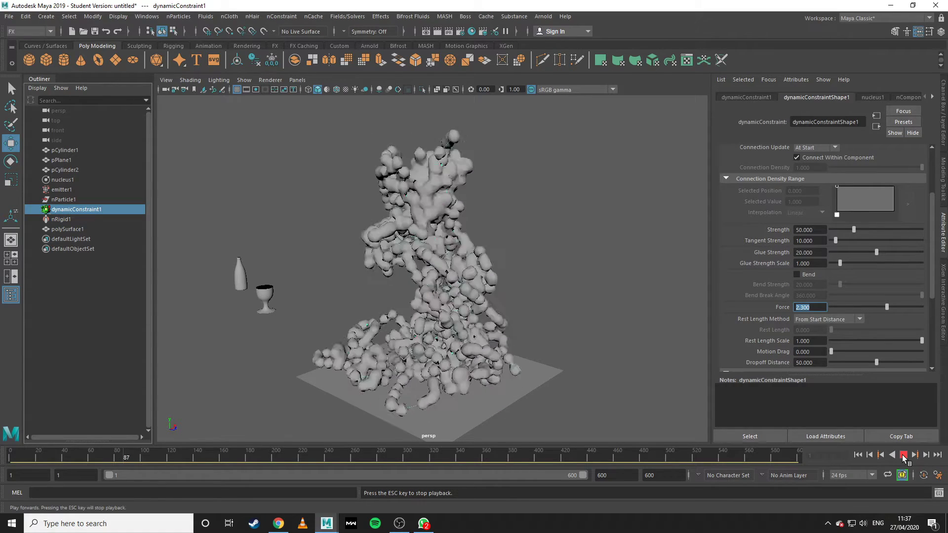
Try lowering the constraint's Force in stages to about -2.967 and restart the simulation.
{"action": "left_click", "coordinate": [881, 307]}
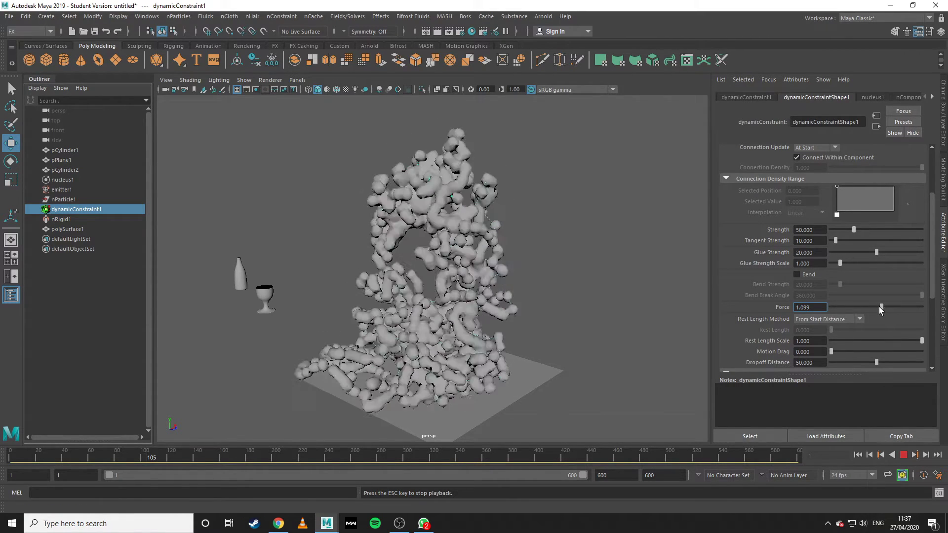
{"action": "left_click", "coordinate": [872, 307]}
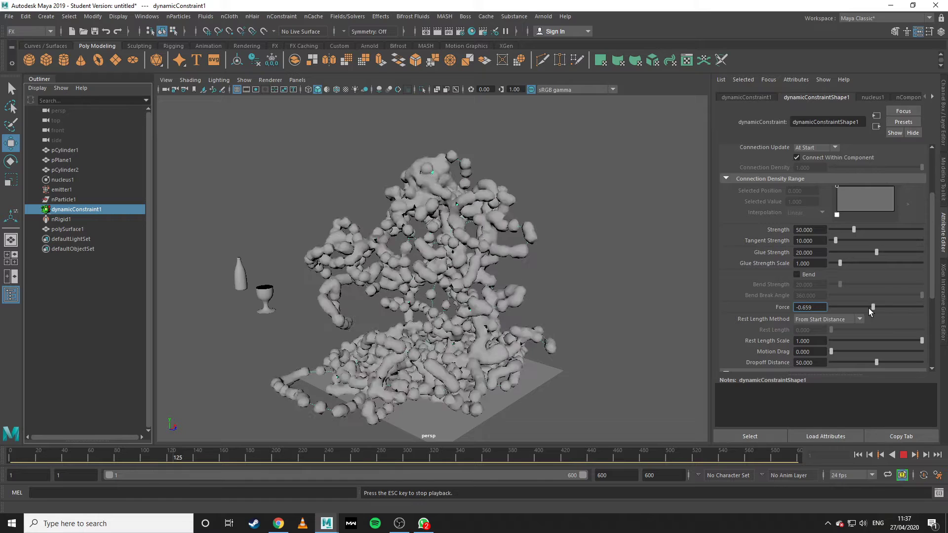
{"action": "left_click", "coordinate": [863, 308]}
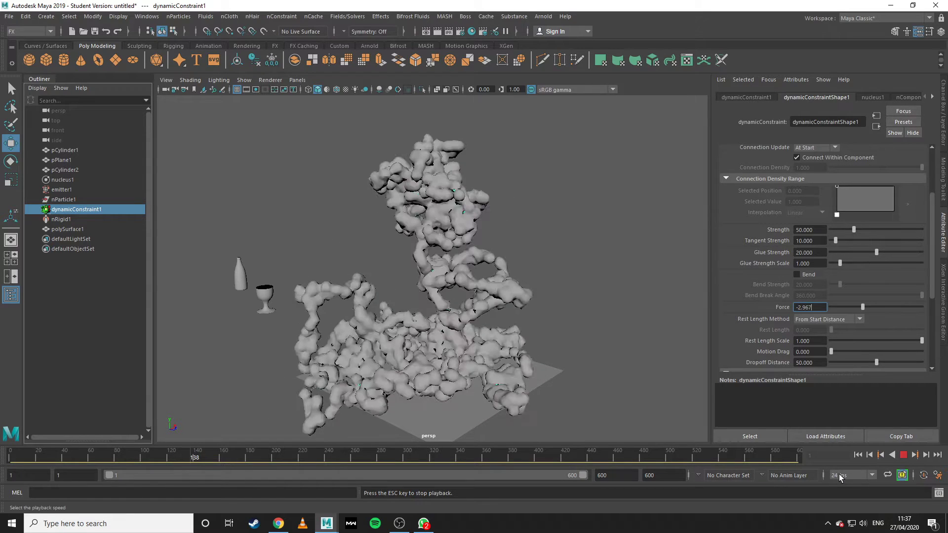
{"action": "left_click", "coordinate": [858, 456]}
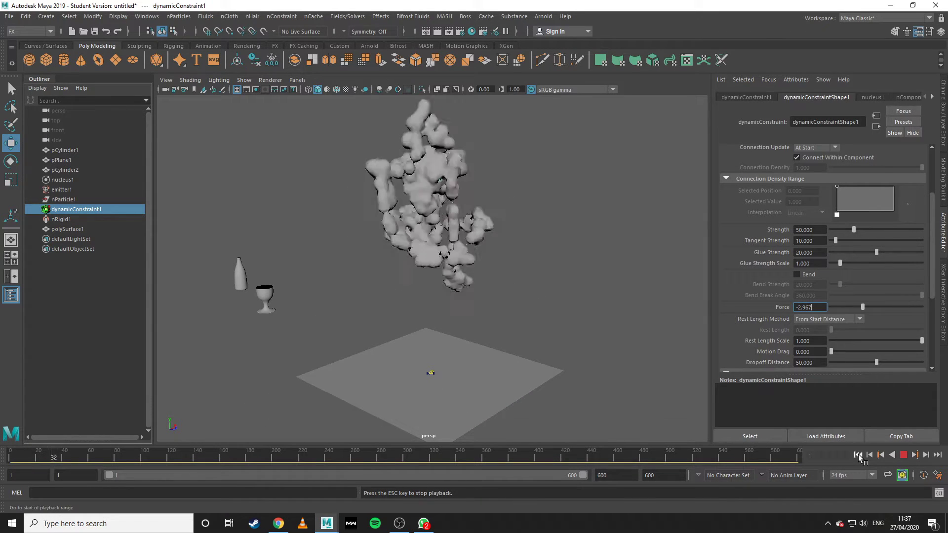
Set the dynamic constraint's Force to 0.010 and replay the simulation from the start.
{"action": "left_click", "coordinate": [797, 306]}
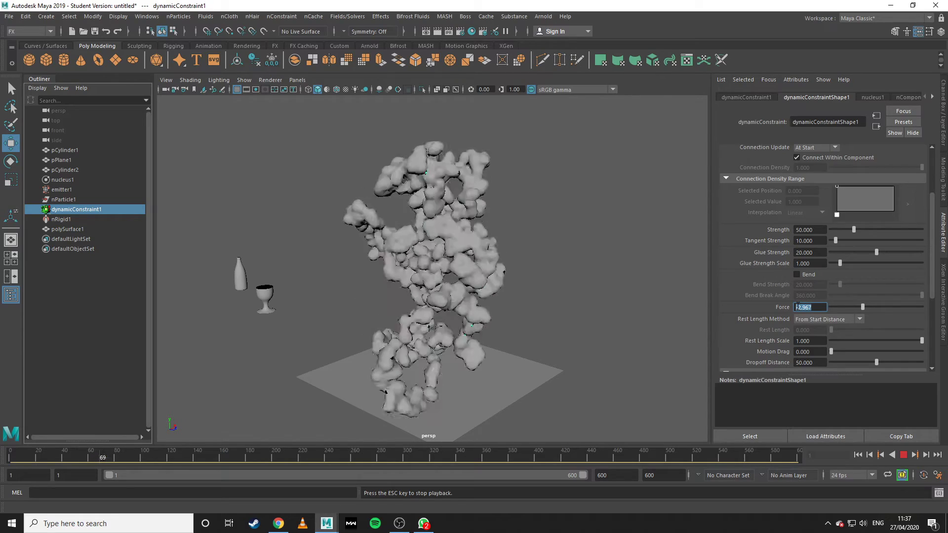
{"action": "type", "text": "0"}
{"action": "key", "text": "Return"}
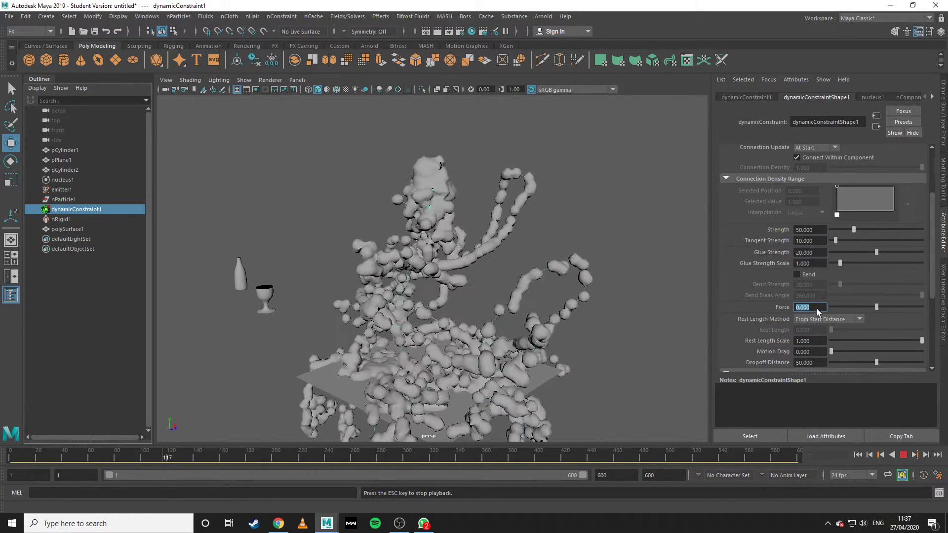
{"action": "type", "text": "0.0"}
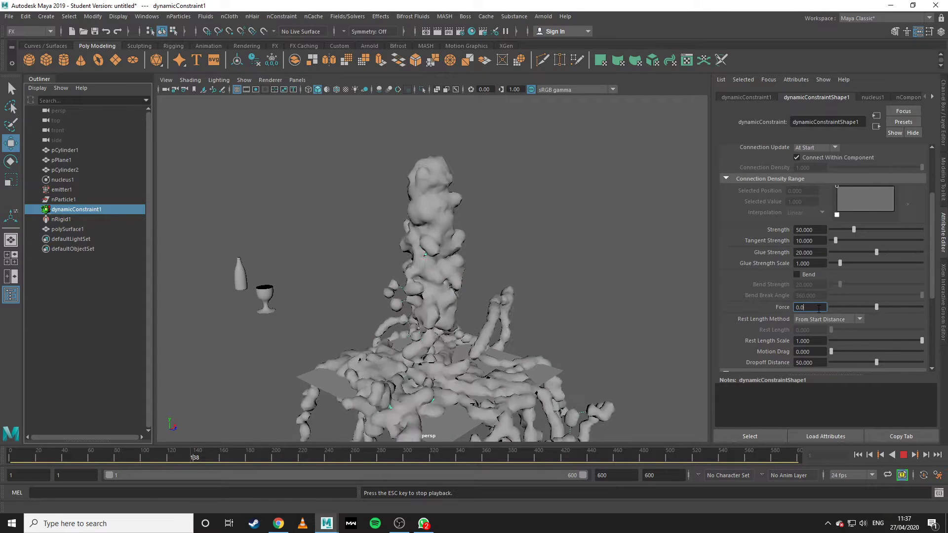
{"action": "type", "text": "10"}
{"action": "key", "text": "Return"}
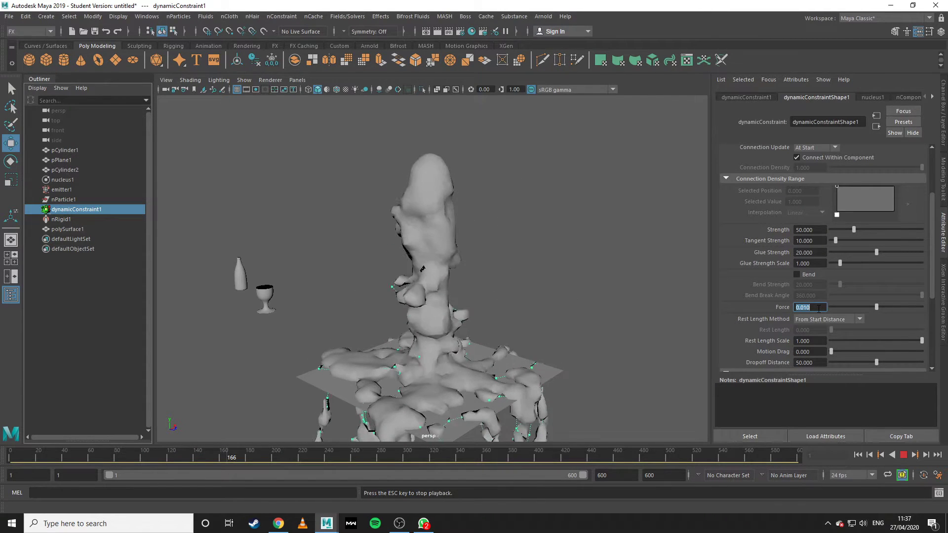
{"action": "left_click", "coordinate": [858, 455]}
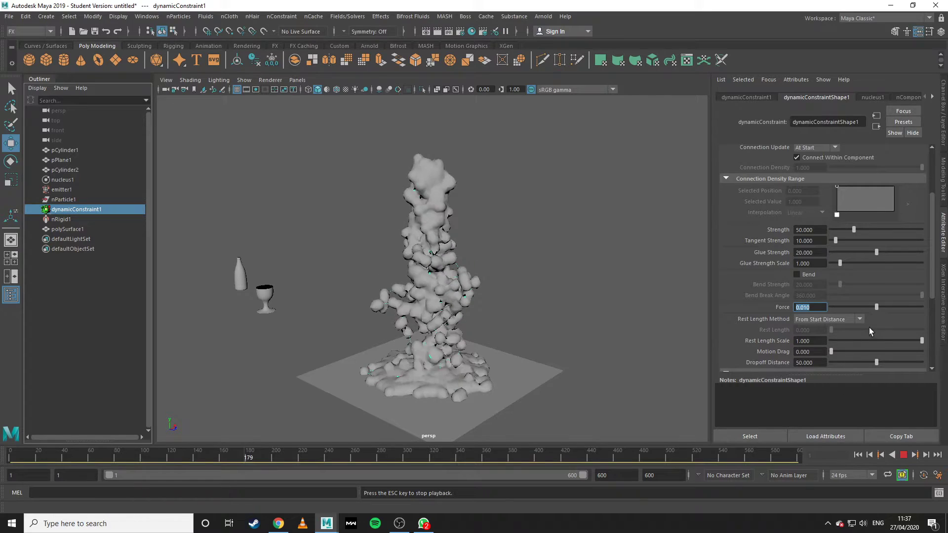
Stop the simulation playback and return to the first frame.
{"action": "scroll", "coordinate": [883, 318], "scroll_direction": "down", "scroll_amount": 2}
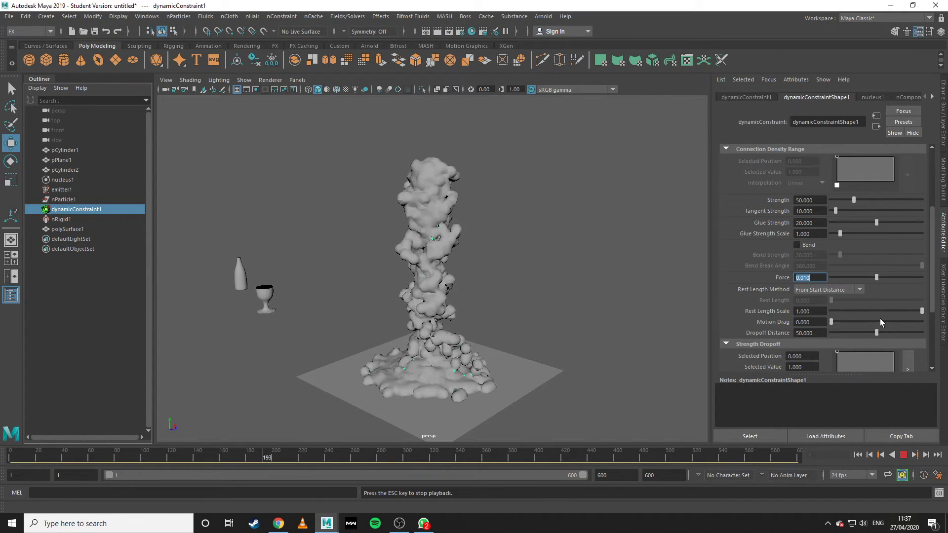
{"action": "scroll", "coordinate": [880, 322], "scroll_direction": "down", "scroll_amount": 2}
{"action": "scroll", "coordinate": [880, 319], "scroll_direction": "down", "scroll_amount": 3}
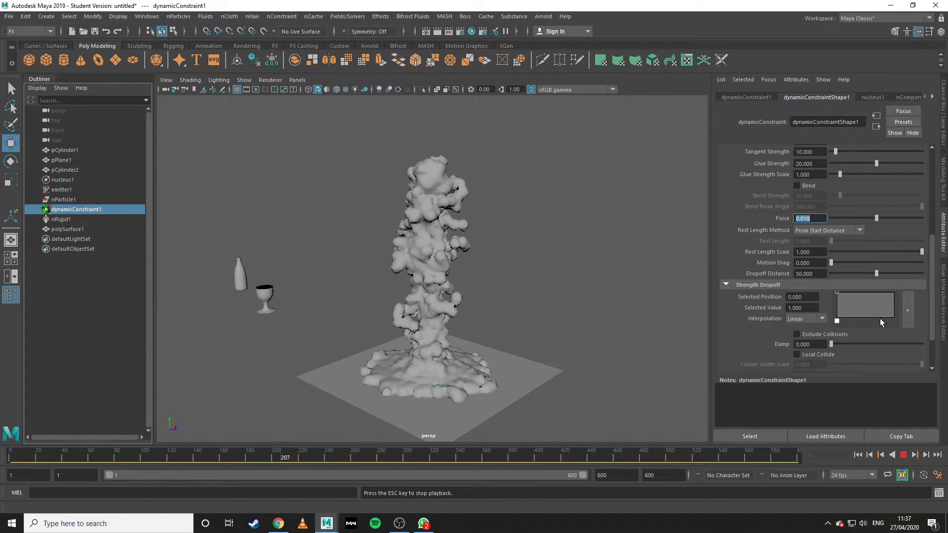
{"action": "scroll", "coordinate": [880, 318], "scroll_direction": "up", "scroll_amount": 10}
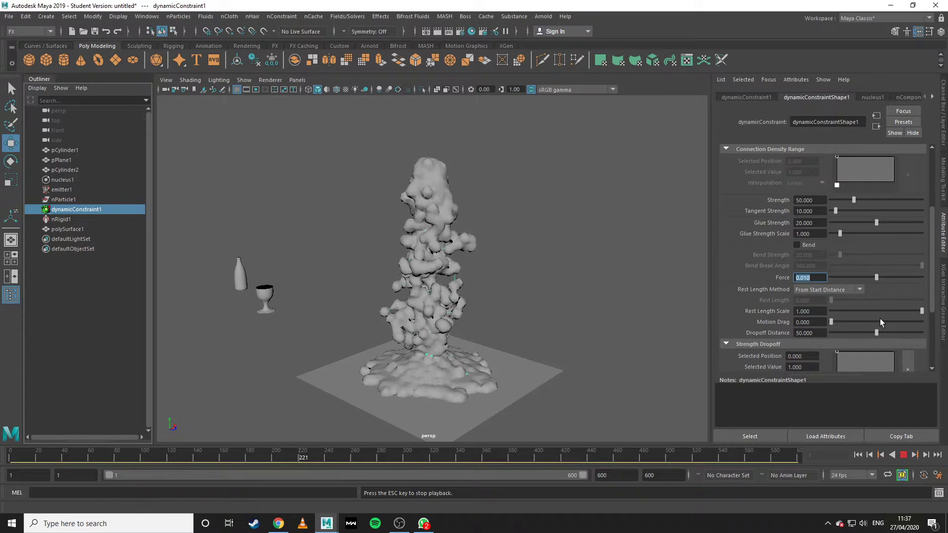
{"action": "scroll", "coordinate": [879, 321], "scroll_direction": "up", "scroll_amount": 2}
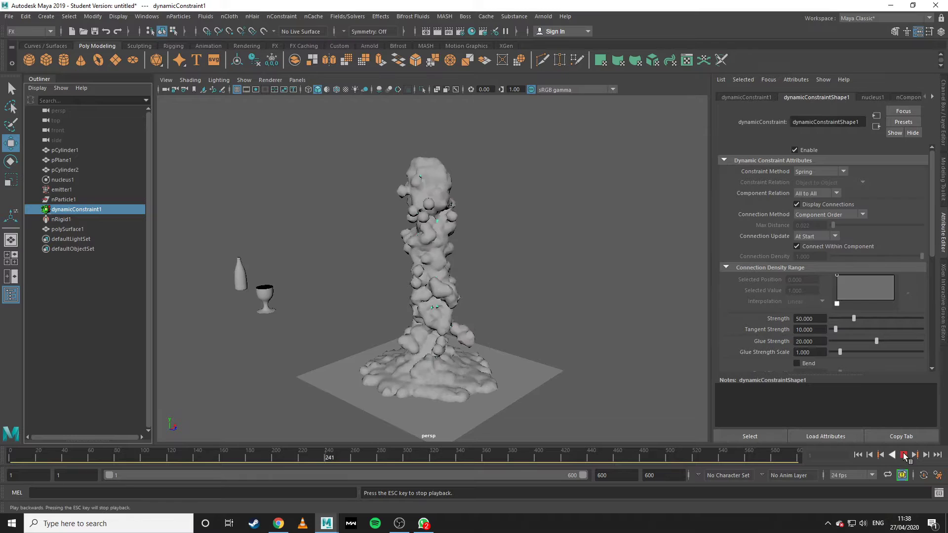
{"action": "key", "text": "Escape"}
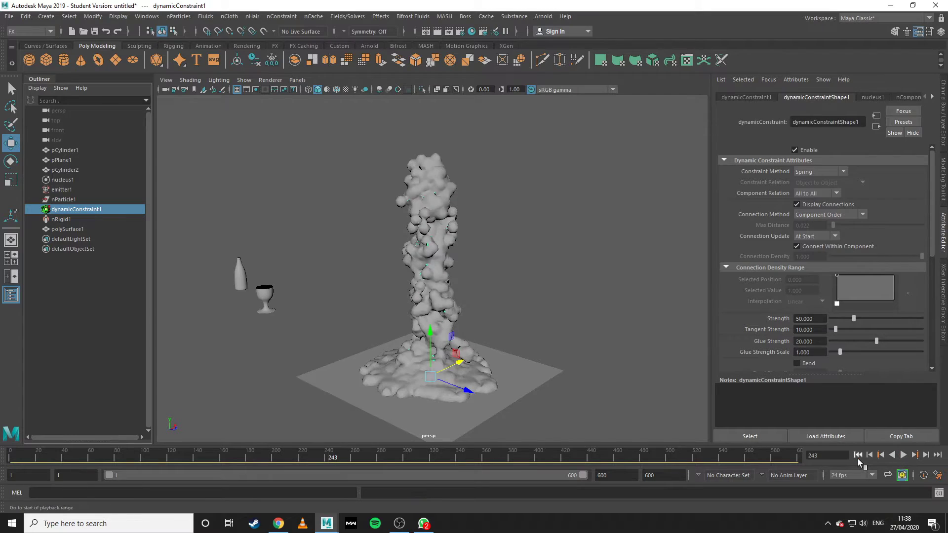
{"action": "left_click", "coordinate": [858, 455]}
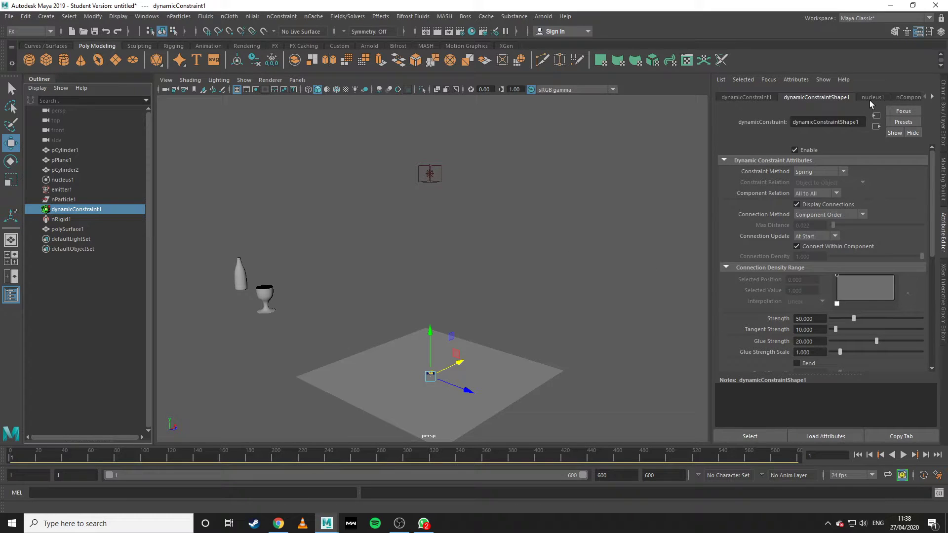
Set the emission rate of emitter1 to 100 particles per second.
{"action": "left_click", "coordinate": [70, 189]}
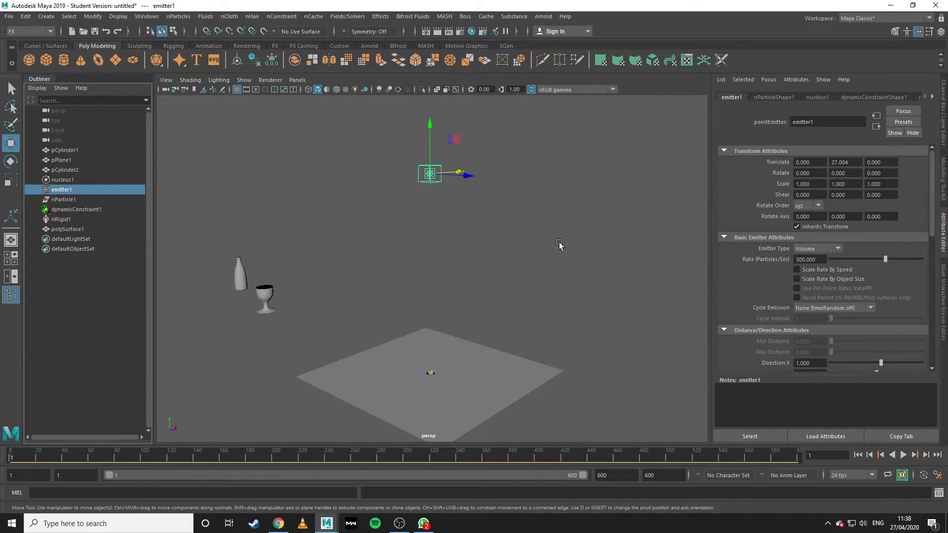
{"action": "left_click", "coordinate": [823, 262]}
{"action": "type", "text": "100"}
{"action": "key", "text": "Return"}
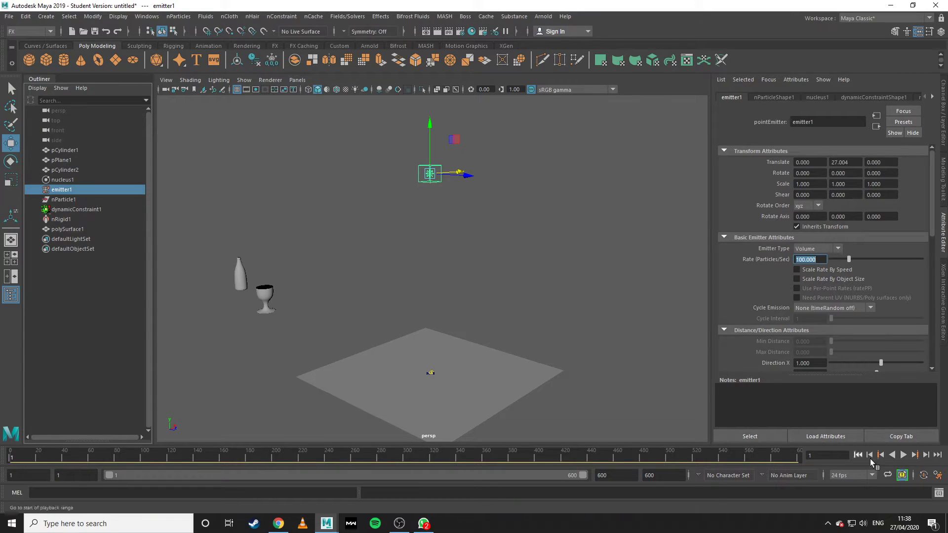
Play the simulation with the current emitter rate to check the stream, and stop playback.
{"action": "left_click", "coordinate": [903, 455]}
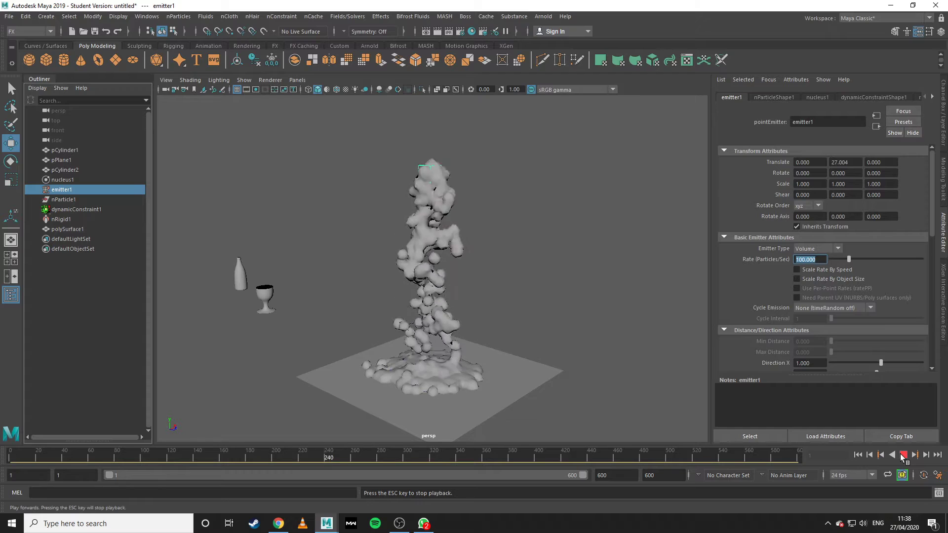
{"action": "left_click", "coordinate": [903, 455]}
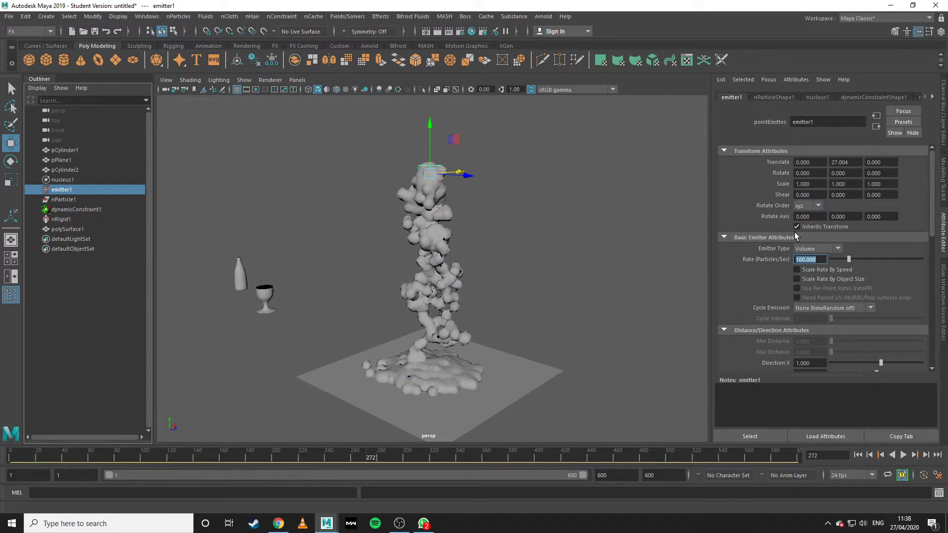
Try the Within Max Distance connection method on the dynamic constraint and replay the simulation from the start.
{"action": "left_click", "coordinate": [91, 210]}
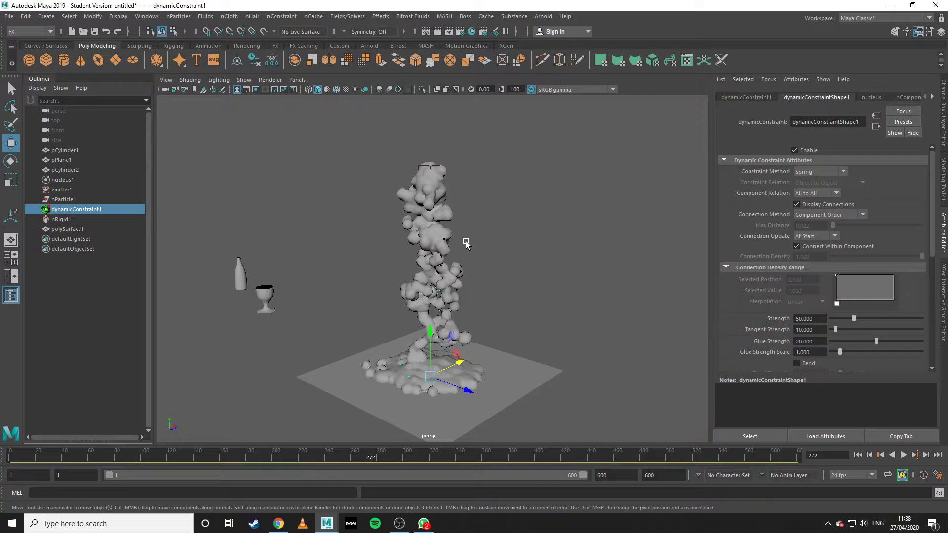
{"action": "left_click", "coordinate": [859, 214]}
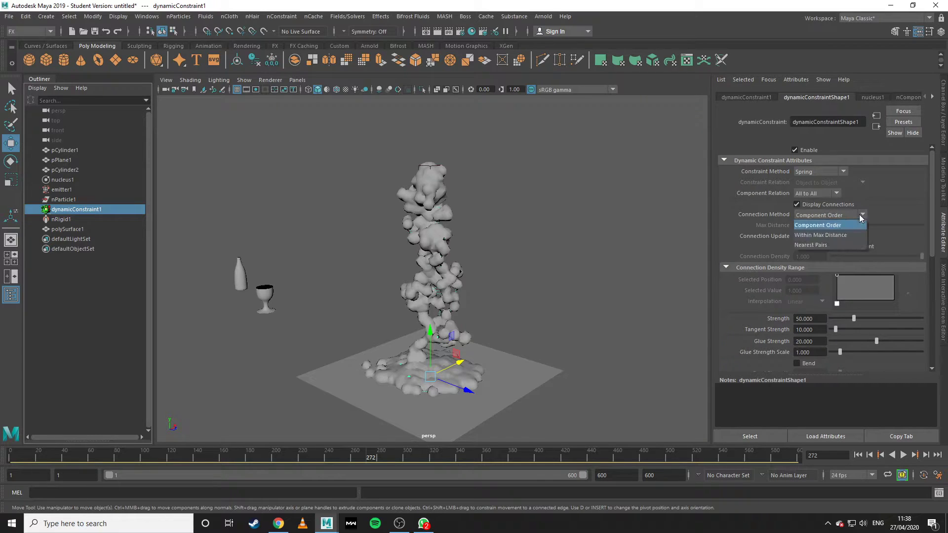
{"action": "left_click", "coordinate": [837, 236]}
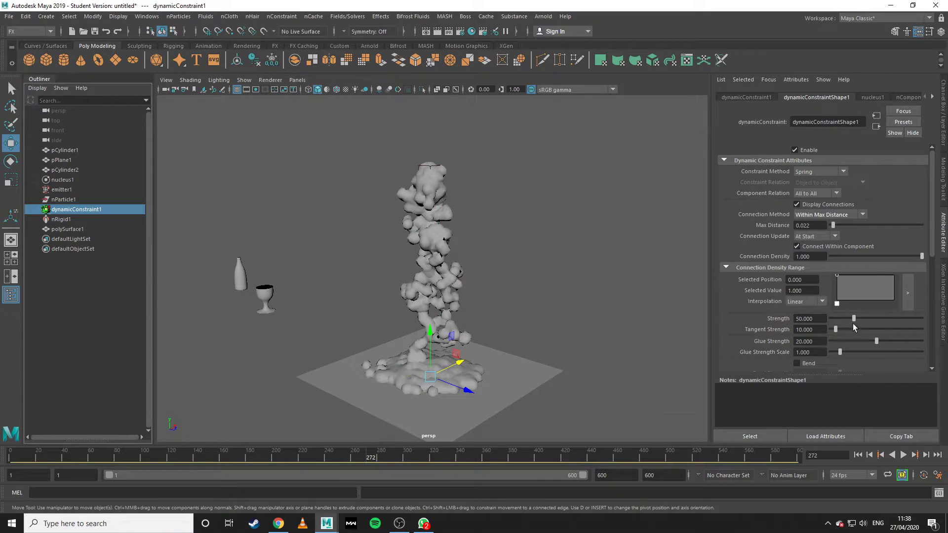
{"action": "left_click", "coordinate": [858, 455]}
{"action": "left_click", "coordinate": [903, 456]}
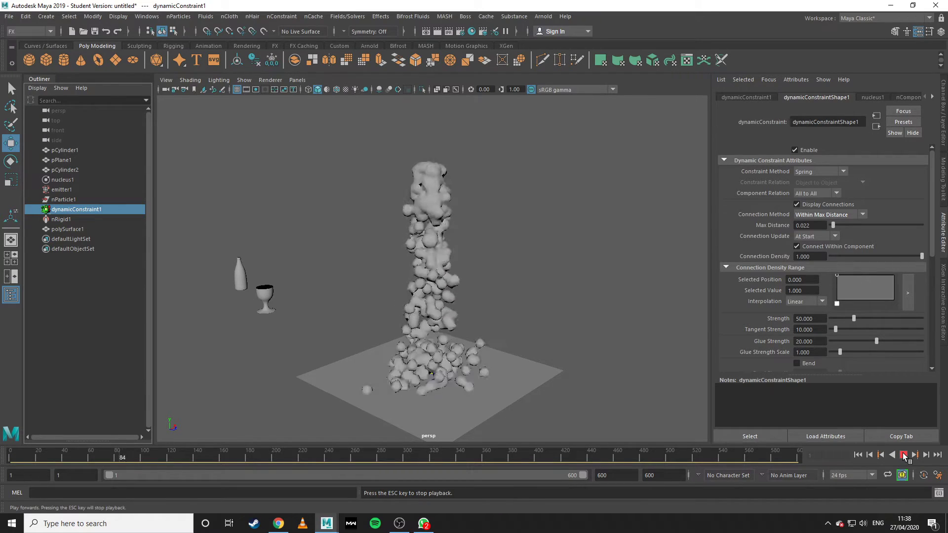
Restore the Component Order connection method, lower the constraint's Strength to about 12.088, and replay the simulation from the start.
{"action": "left_click", "coordinate": [862, 216]}
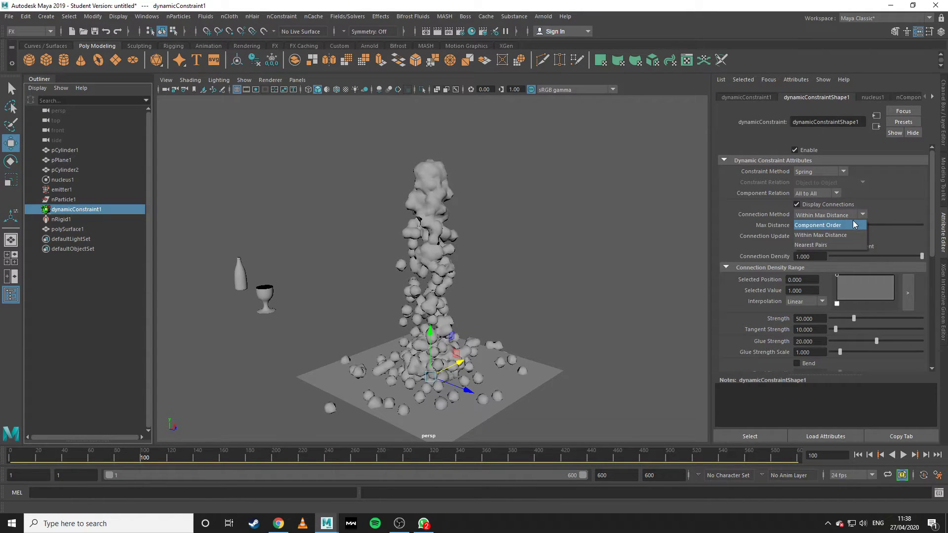
{"action": "left_click", "coordinate": [830, 222]}
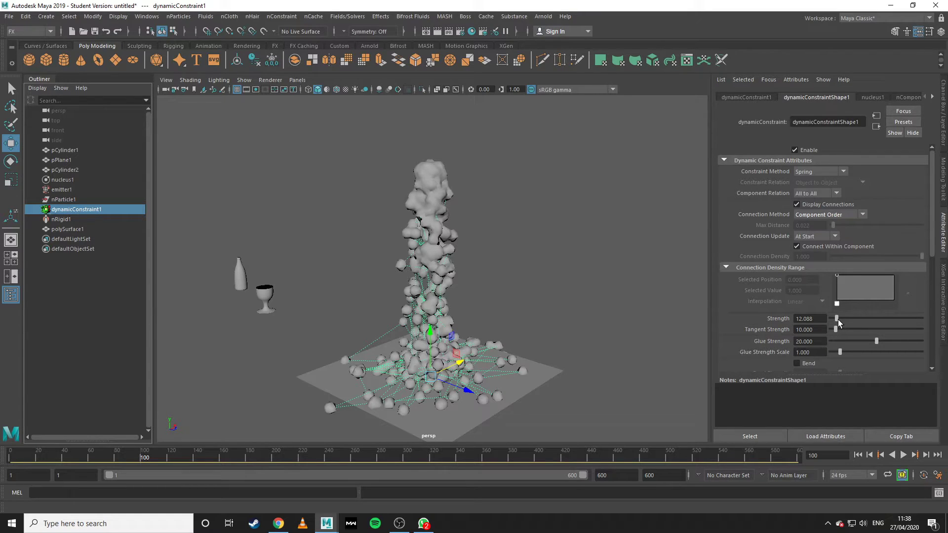
{"action": "left_click", "coordinate": [858, 455]}
{"action": "left_click", "coordinate": [903, 454]}
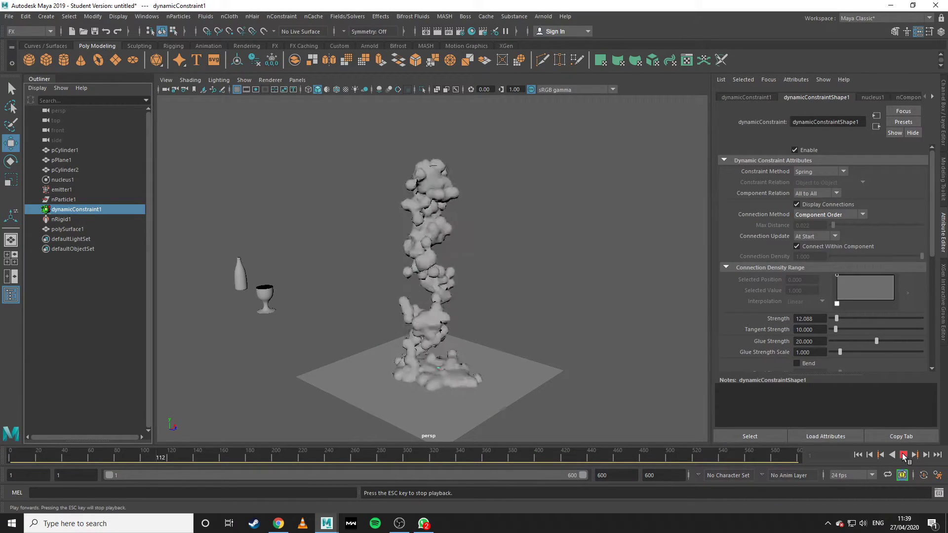
Try raising the dynamic constraint's Strength to about 143.956 while the simulation plays.
{"action": "left_click", "coordinate": [896, 319]}
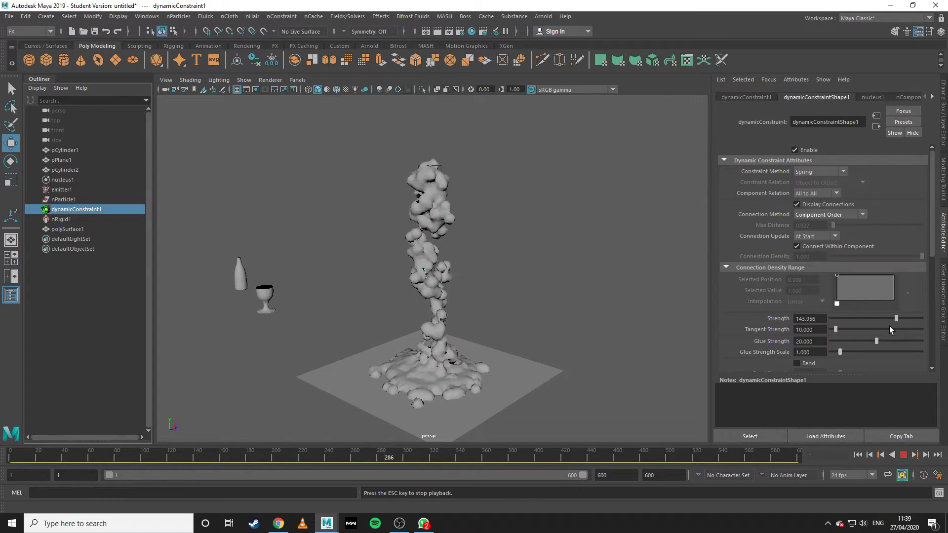
{"action": "scroll", "coordinate": [890, 326], "scroll_direction": "down", "scroll_amount": 3}
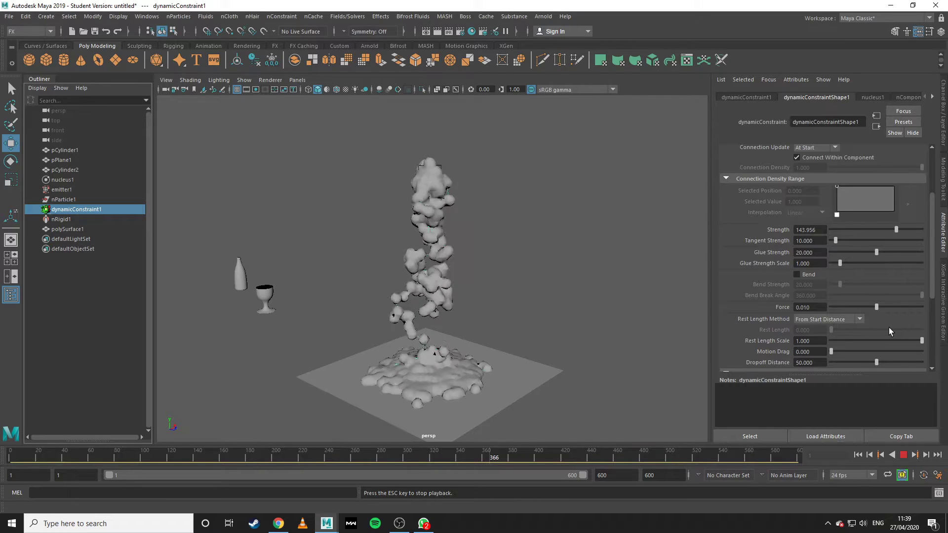
{"action": "scroll", "coordinate": [756, 335], "scroll_direction": "up", "scroll_amount": 3}
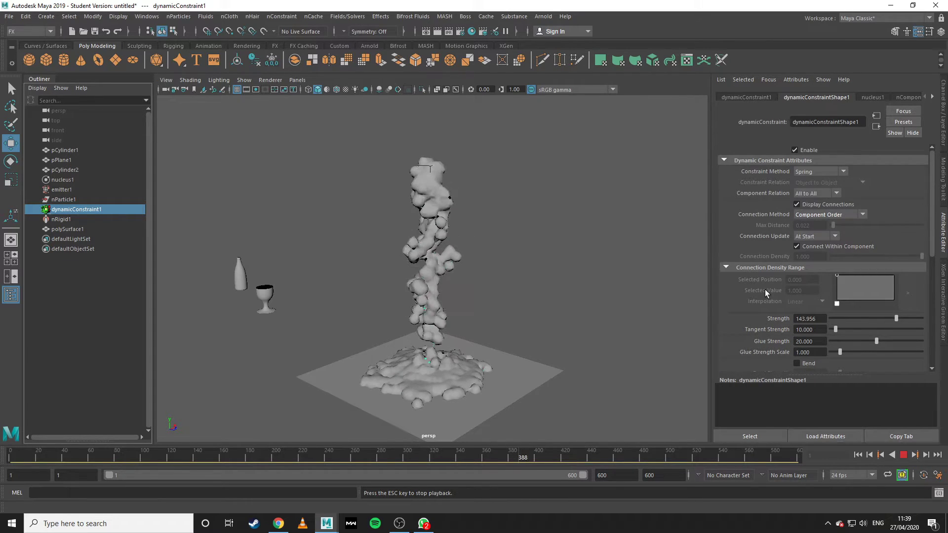
Try the Within Max Distance connection method with a Max Distance of about 0.275 and replay the simulation from the start.
{"action": "left_click", "coordinate": [863, 213]}
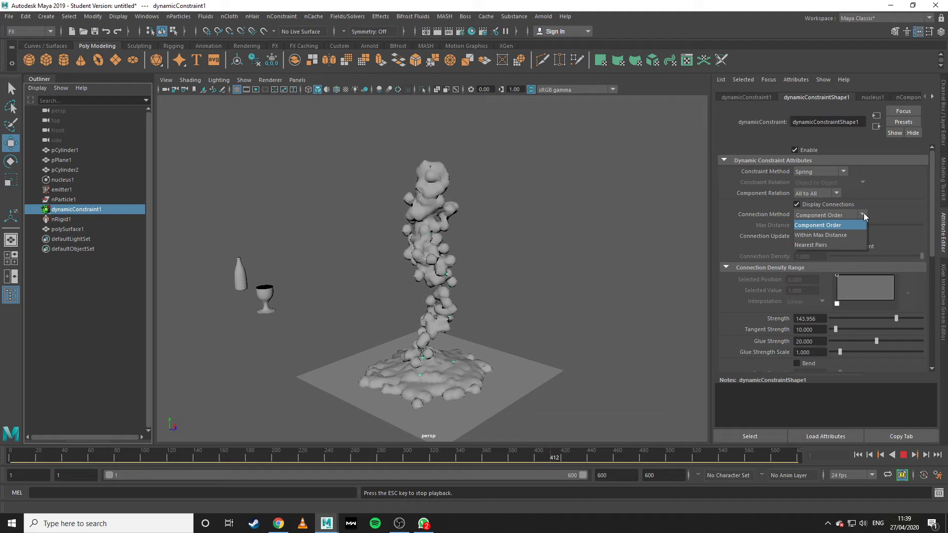
{"action": "left_click", "coordinate": [863, 212]}
{"action": "left_click", "coordinate": [863, 212]}
{"action": "left_click", "coordinate": [836, 233]}
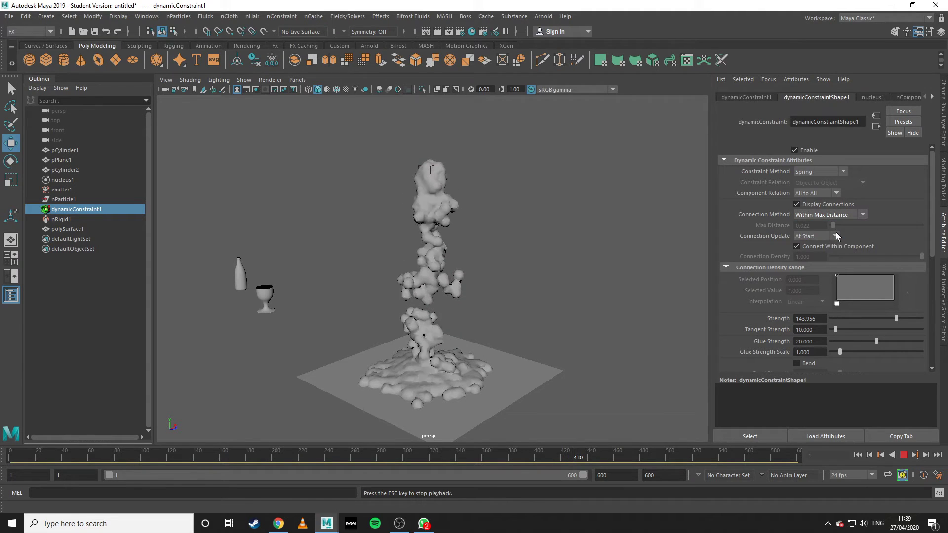
{"action": "left_click", "coordinate": [904, 455]}
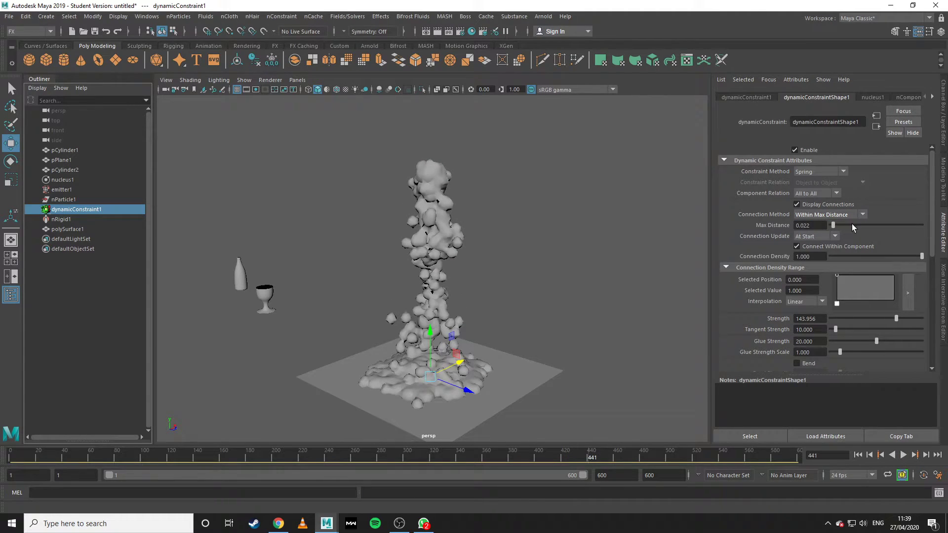
{"action": "left_click", "coordinate": [864, 457]}
{"action": "left_click", "coordinate": [905, 455]}
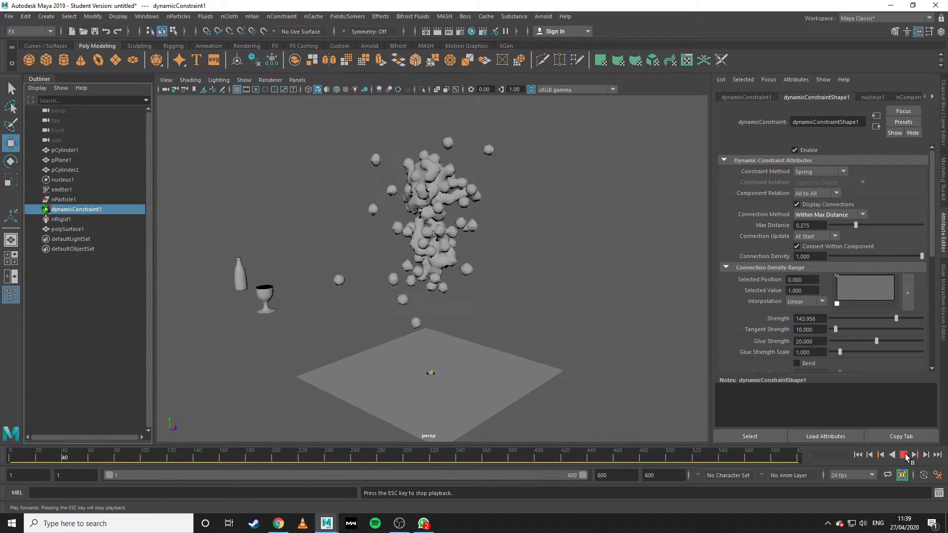
{"action": "left_click", "coordinate": [905, 454]}
Return the dynamic constraint's connection method to Component Order and replay the simulation from the start.
{"action": "left_click", "coordinate": [864, 214]}
{"action": "left_click", "coordinate": [855, 244]}
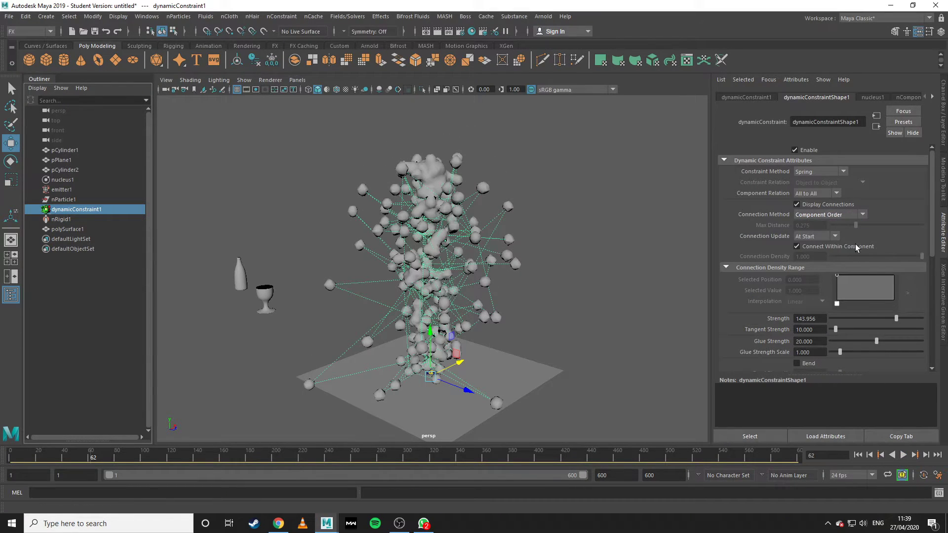
{"action": "left_click", "coordinate": [860, 455]}
{"action": "left_click", "coordinate": [904, 455]}
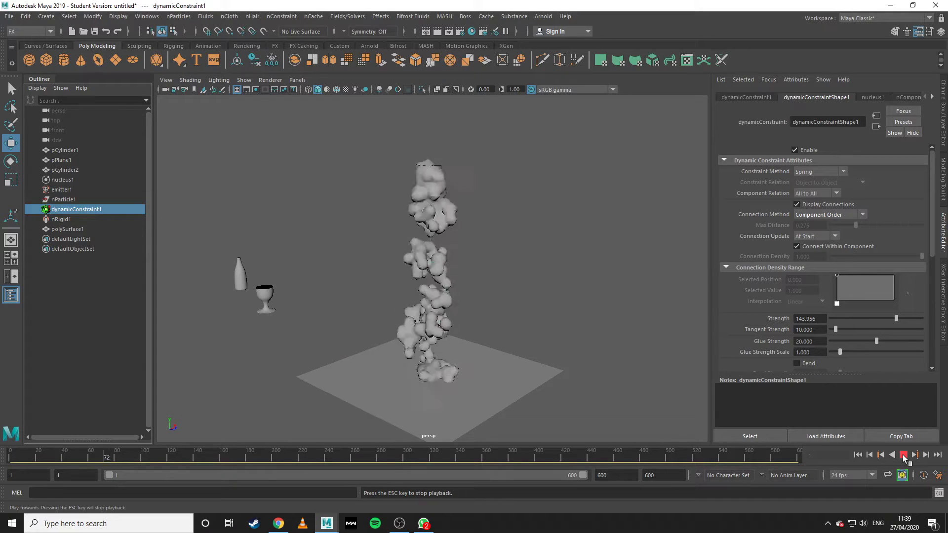
Try disabling Connect Within Component on the constraint during playback, and enable it again.
{"action": "left_click", "coordinate": [797, 246]}
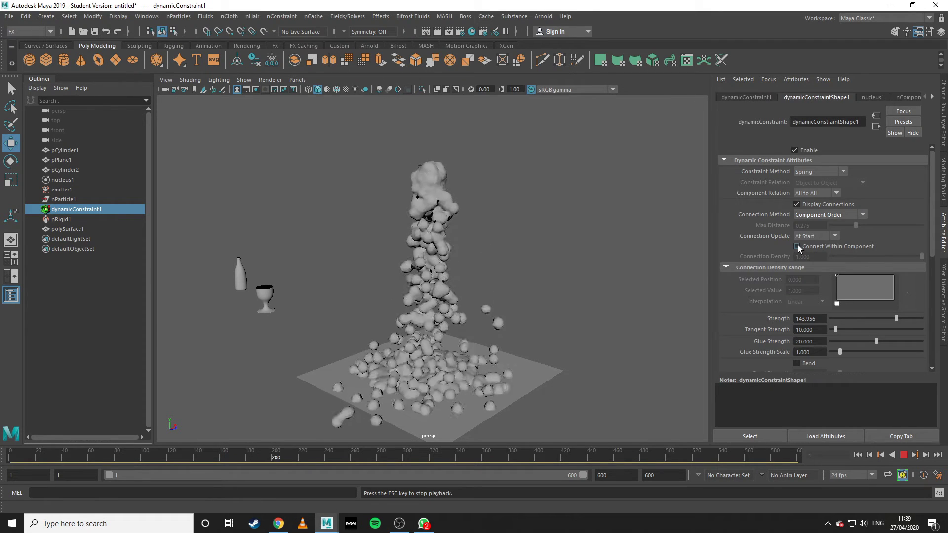
{"action": "left_click", "coordinate": [798, 245]}
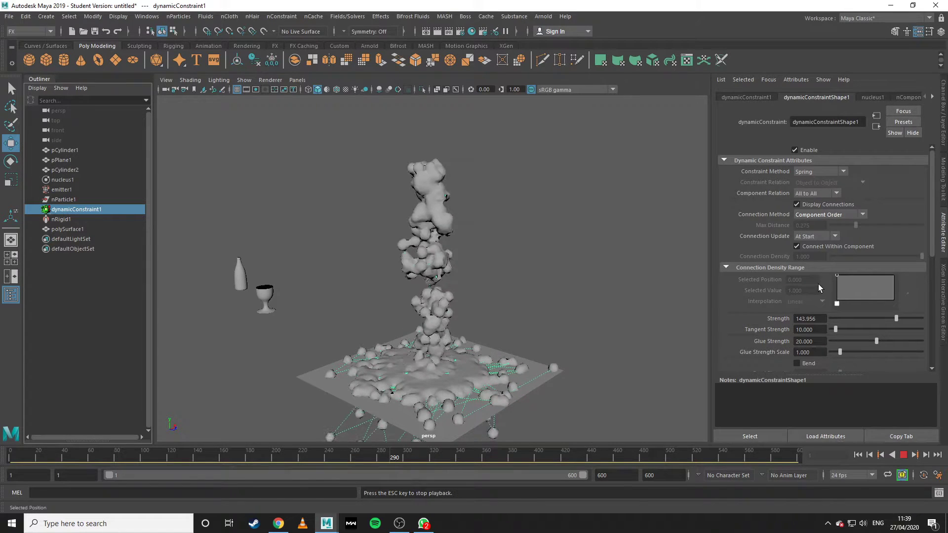
Set the dynamic constraint's Strength to 40.
{"action": "scroll", "coordinate": [820, 288], "scroll_direction": "down", "scroll_amount": 5}
{"action": "scroll", "coordinate": [835, 309], "scroll_direction": "down", "scroll_amount": 1}
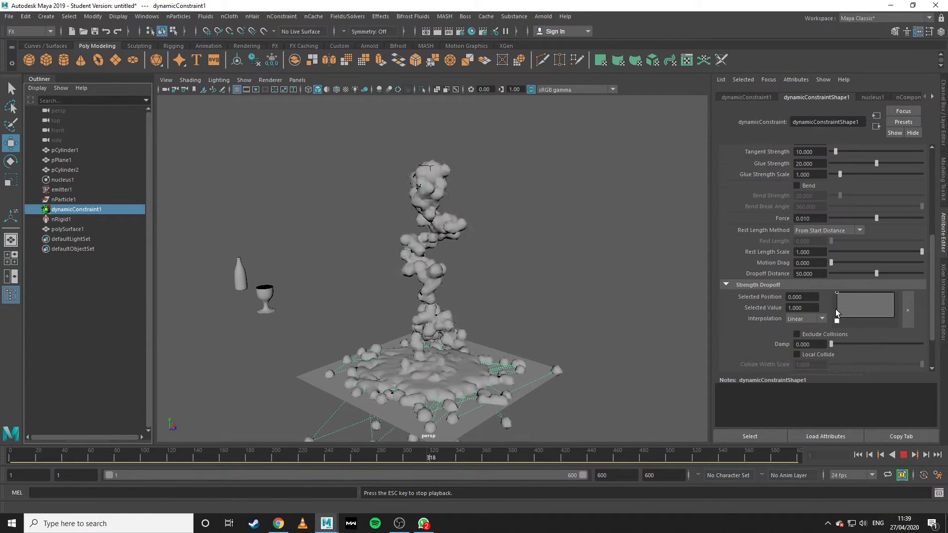
{"action": "scroll", "coordinate": [836, 310], "scroll_direction": "down", "scroll_amount": 1}
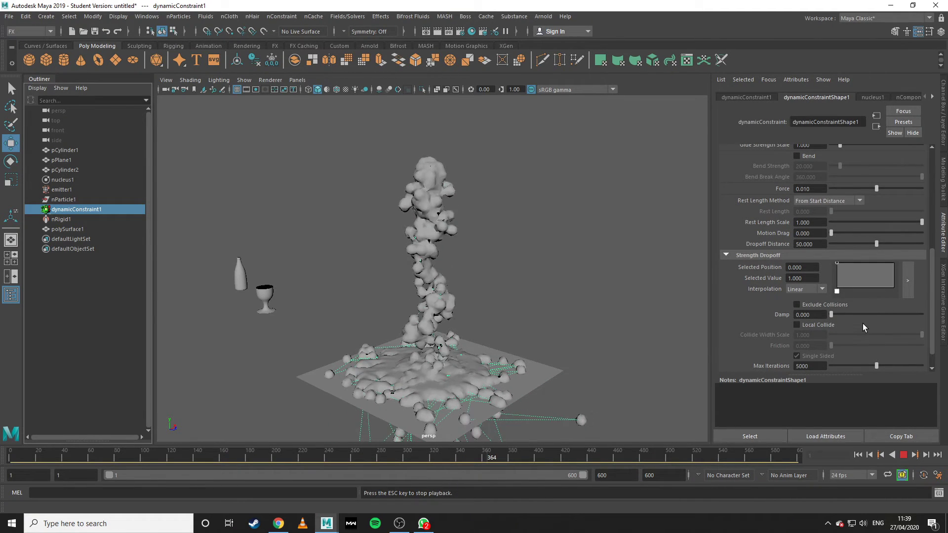
{"action": "scroll", "coordinate": [864, 324], "scroll_direction": "up", "scroll_amount": 2}
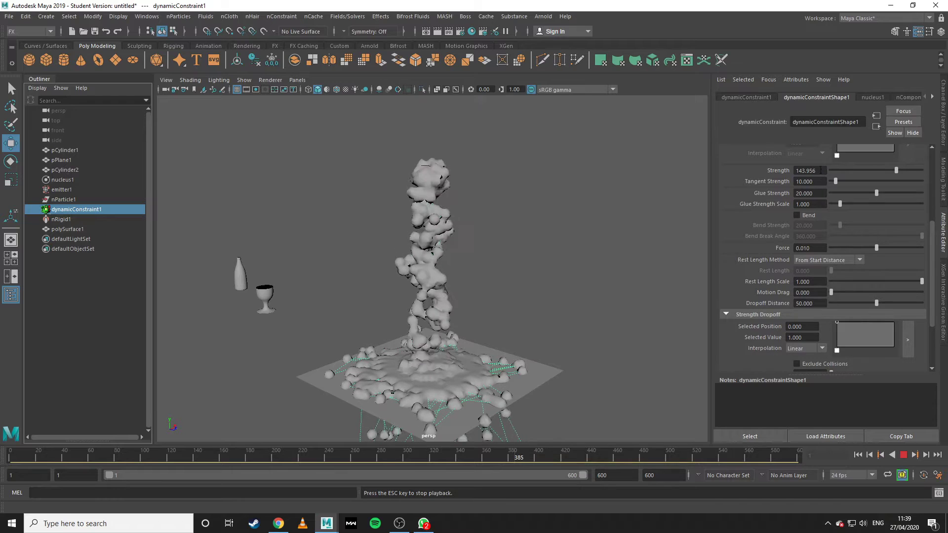
{"action": "left_click", "coordinate": [821, 170]}
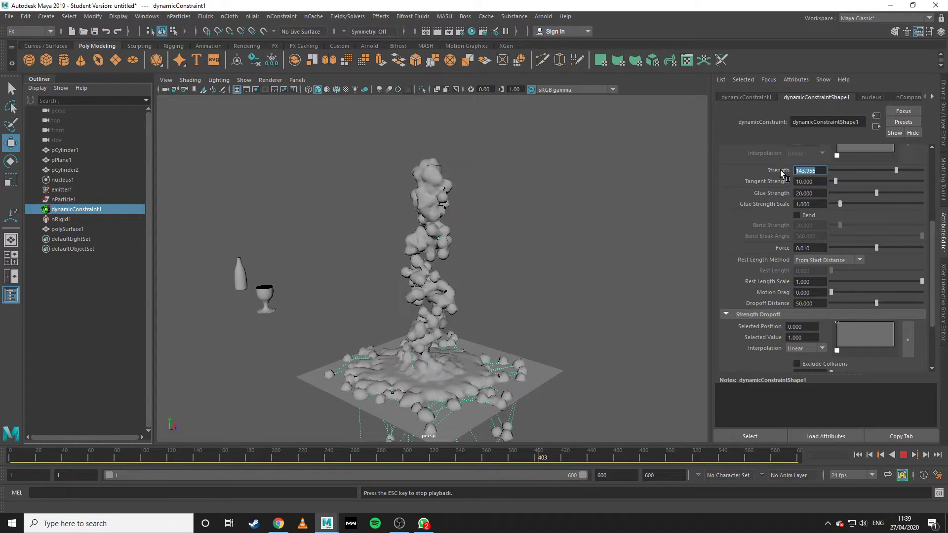
{"action": "type", "text": "40"}
{"action": "key", "text": "Return"}
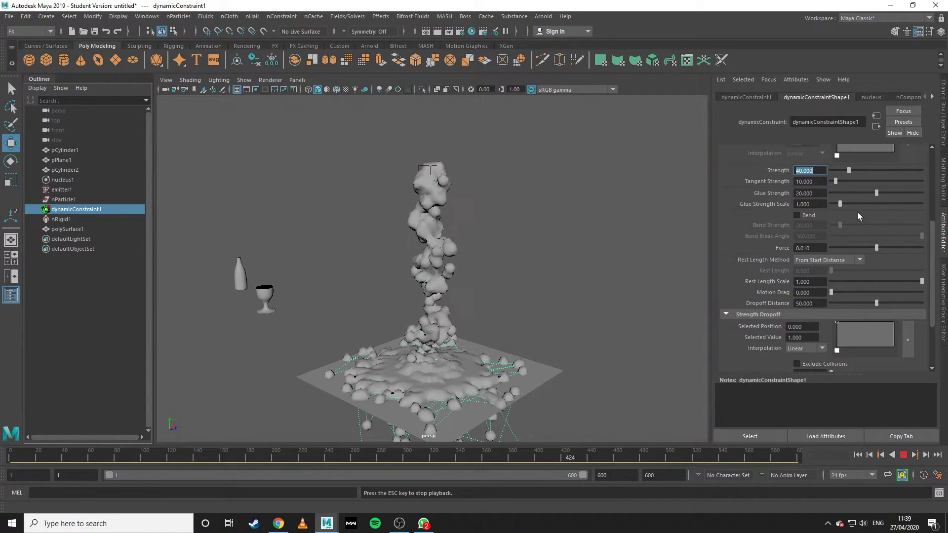
Raise the constraint's Tangent Strength to about 49.451, enable Bend, and return the stopped simulation to the first frame.
{"action": "left_click", "coordinate": [853, 182]}
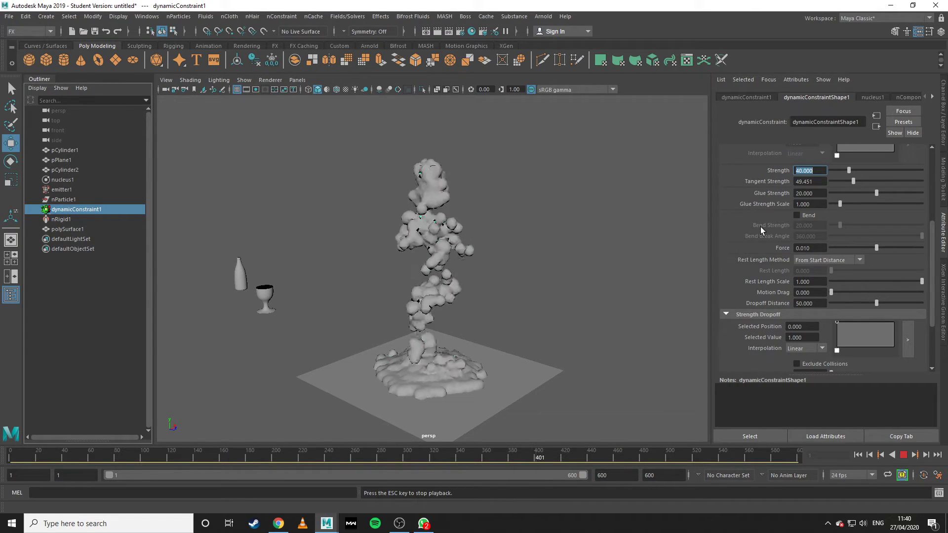
{"action": "left_click", "coordinate": [797, 215]}
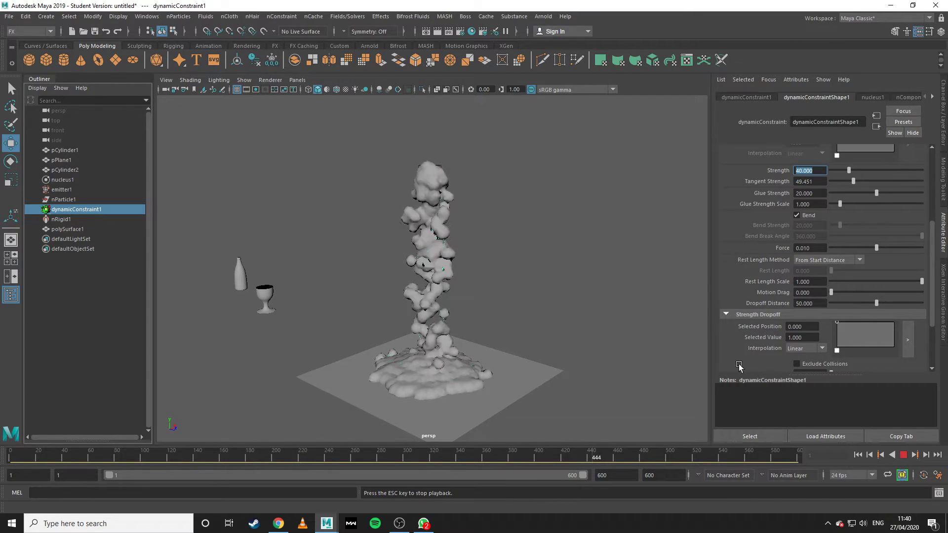
{"action": "left_click", "coordinate": [879, 455]}
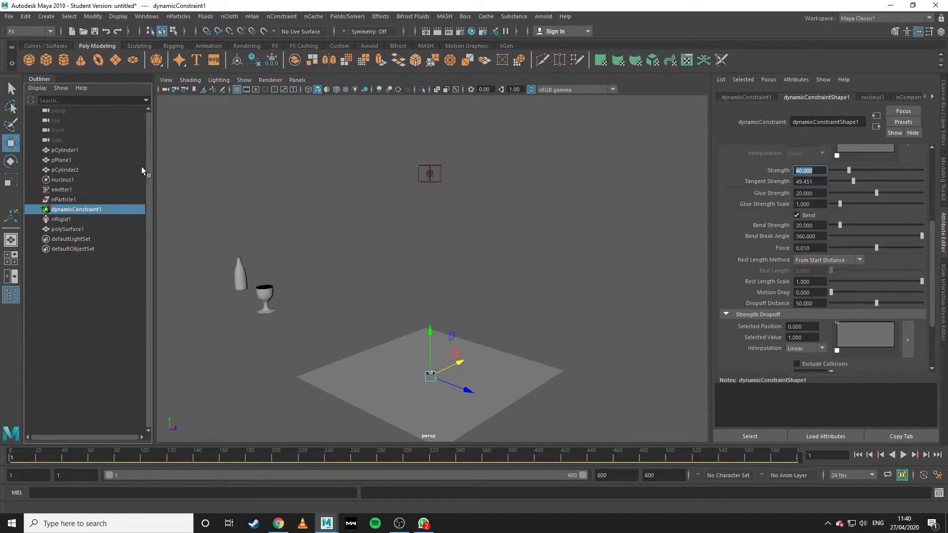
Move the goblet onto the plane beneath the emitter, scale it up uniformly, and raise it so its base rests on the plane.
{"action": "left_click", "coordinate": [264, 297]}
{"action": "left_click_drag", "start_coordinate": [296, 321], "coordinate": [470, 400]}
{"action": "key", "text": "r"}
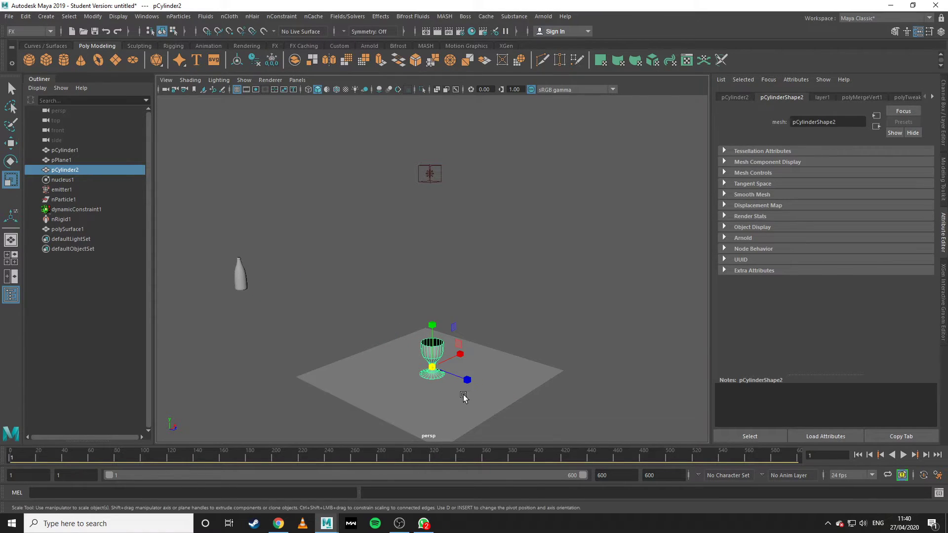
{"action": "left_click_drag", "start_coordinate": [432, 366], "coordinate": [537, 394]}
{"action": "key", "text": "w"}
{"action": "left_click_drag", "start_coordinate": [436, 326], "coordinate": [639, 356]}
Scale the ground plane up uniformly to about 117.3 so it extends far around the goblet, and deselect it.
{"action": "left_click", "coordinate": [463, 409]}
{"action": "scroll", "coordinate": [428, 383], "scroll_direction": "down", "scroll_amount": 5}
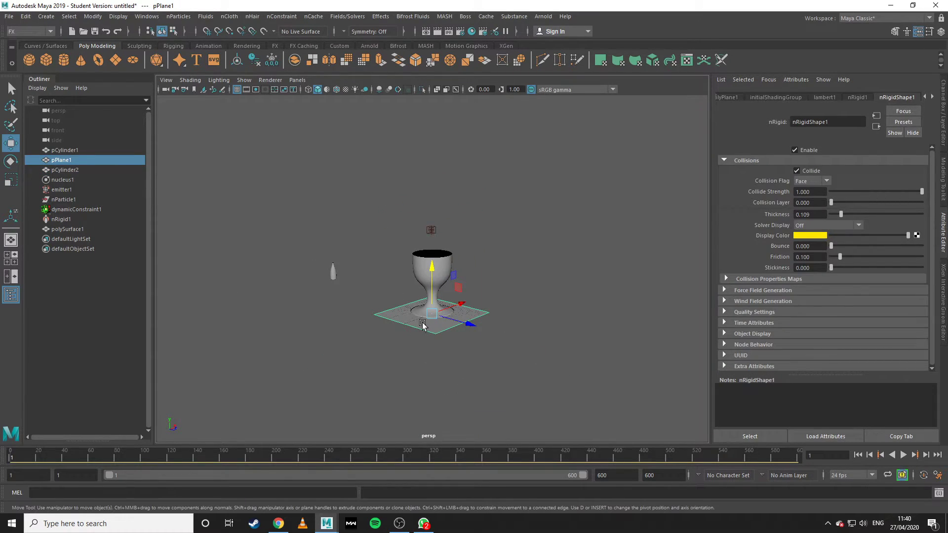
{"action": "key", "text": "r"}
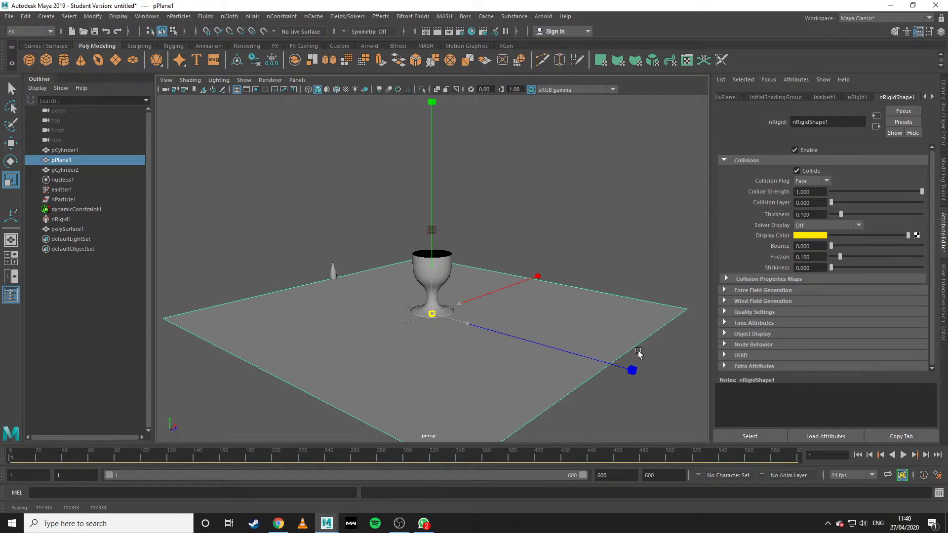
{"action": "left_click", "coordinate": [600, 237]}
Extrude the goblet's faces with a thickness of 0.1 to give its wall depth.
{"action": "scroll", "coordinate": [472, 331], "scroll_direction": "up", "scroll_amount": 5}
{"action": "left_click_drag", "start_coordinate": [429, 330], "coordinate": [487, 320], "text": "alt"}
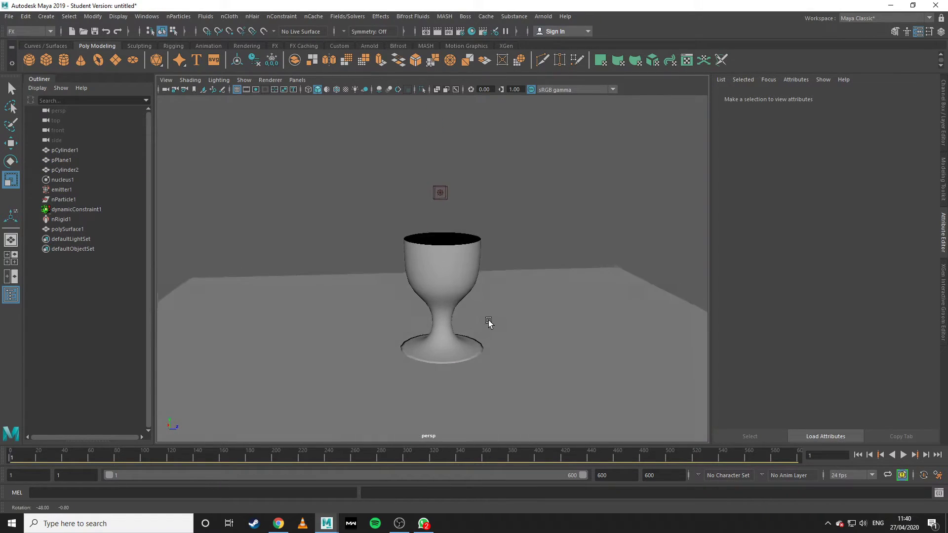
{"action": "scroll", "coordinate": [474, 267], "scroll_direction": "up", "scroll_amount": 6}
{"action": "left_click_drag", "start_coordinate": [473, 267], "coordinate": [497, 388], "text": "alt"}
{"action": "left_click", "coordinate": [502, 394]}
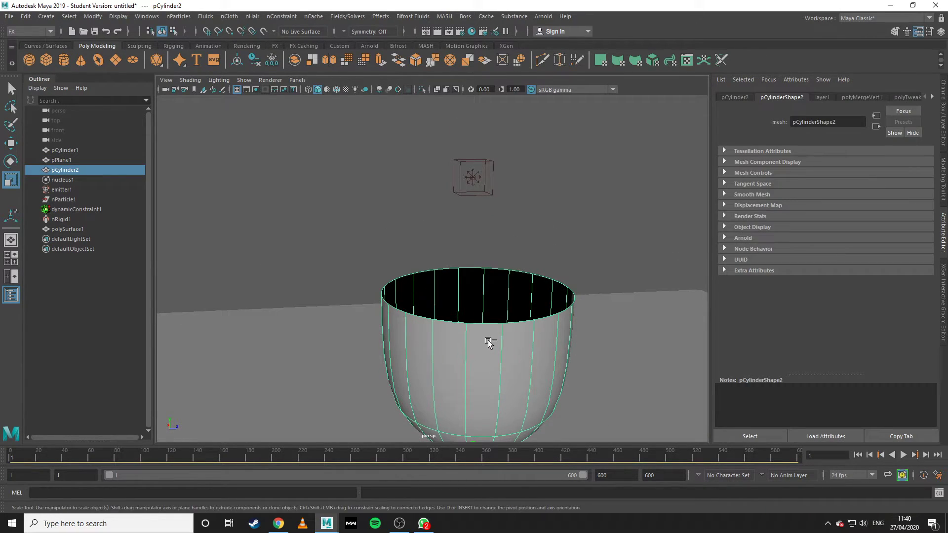
{"action": "key", "text": "ctrl+e"}
{"action": "left_click", "coordinate": [641, 281]}
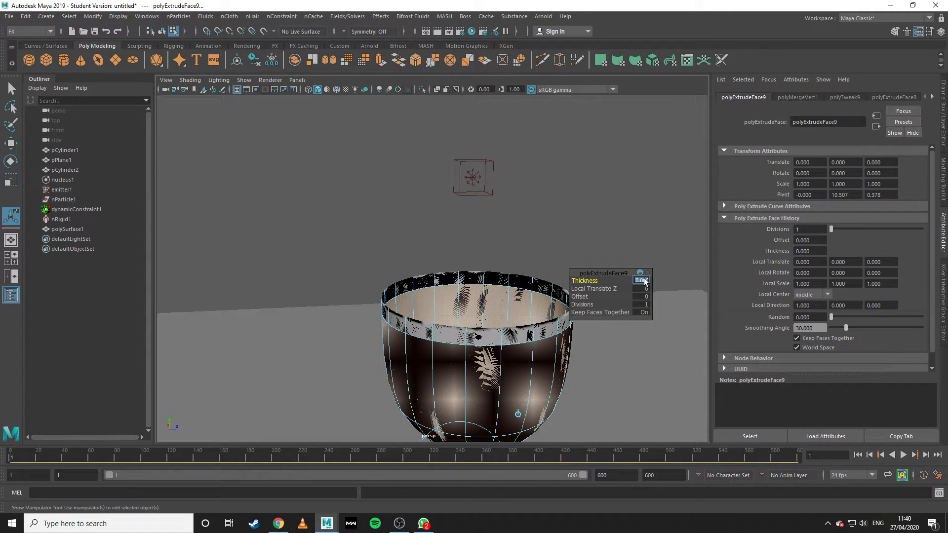
{"action": "type", "text": "0.1"}
{"action": "key", "text": "Return"}
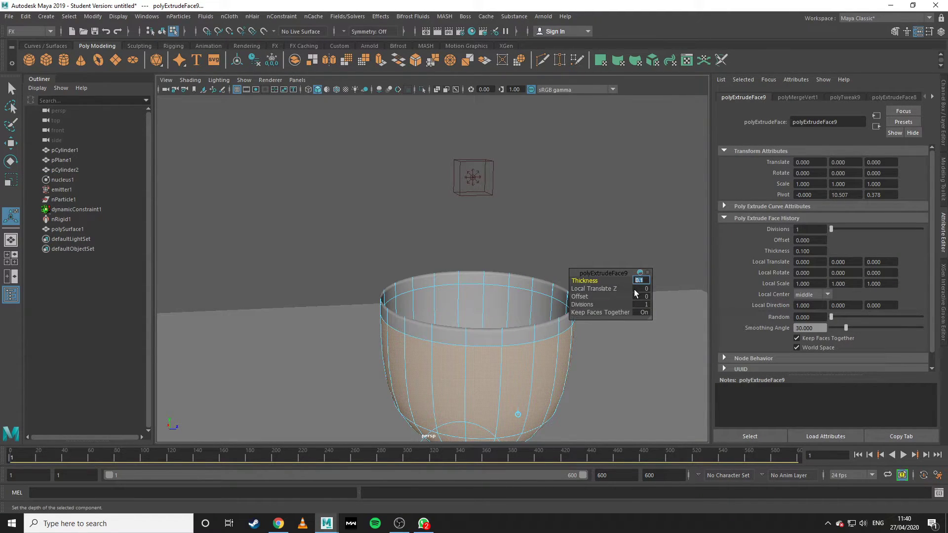
Leave the goblet's face editing, scale the bottle up uniformly, and raise and move it to stand on the plane beside the goblet.
{"action": "left_click", "coordinate": [566, 225]}
{"action": "right_click_drag", "start_coordinate": [547, 330], "coordinate": [625, 245]}
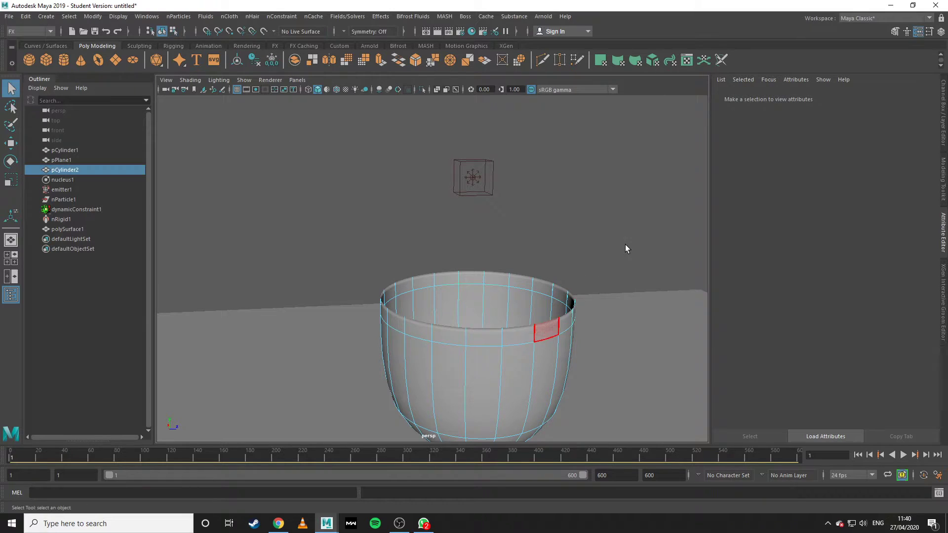
{"action": "scroll", "coordinate": [564, 280], "scroll_direction": "down", "scroll_amount": 6}
{"action": "left_click", "coordinate": [190, 355]}
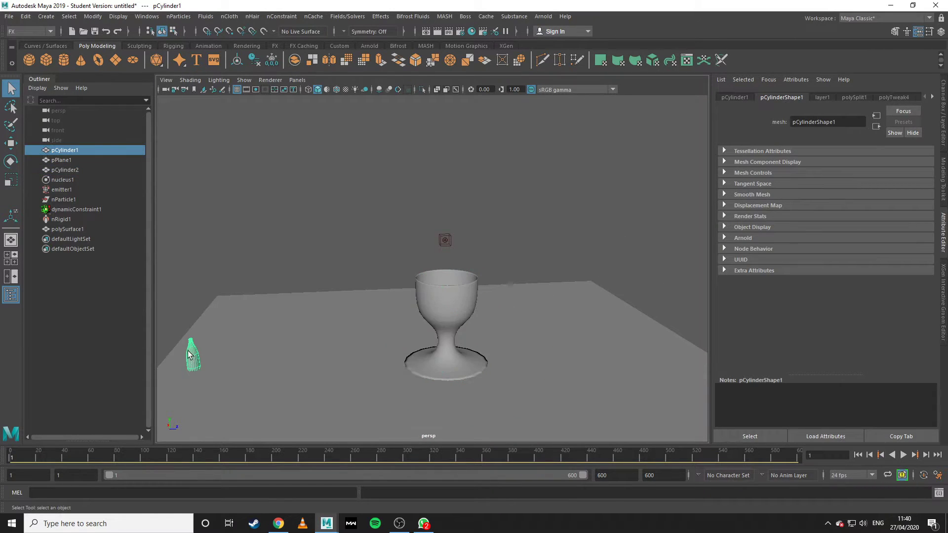
{"action": "key", "text": "r"}
{"action": "left_click_drag", "start_coordinate": [193, 358], "coordinate": [286, 368]}
{"action": "key", "text": "w"}
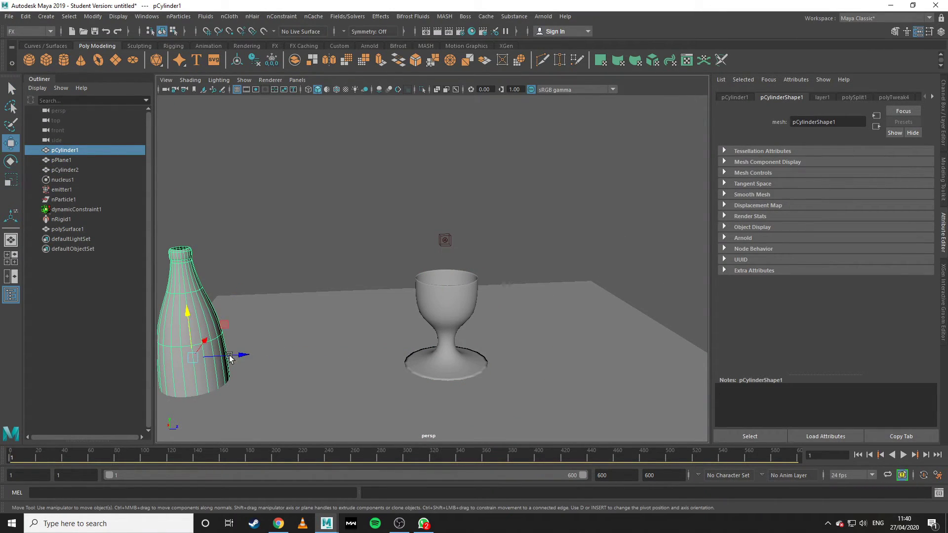
{"action": "left_click_drag", "start_coordinate": [191, 316], "coordinate": [184, 263]}
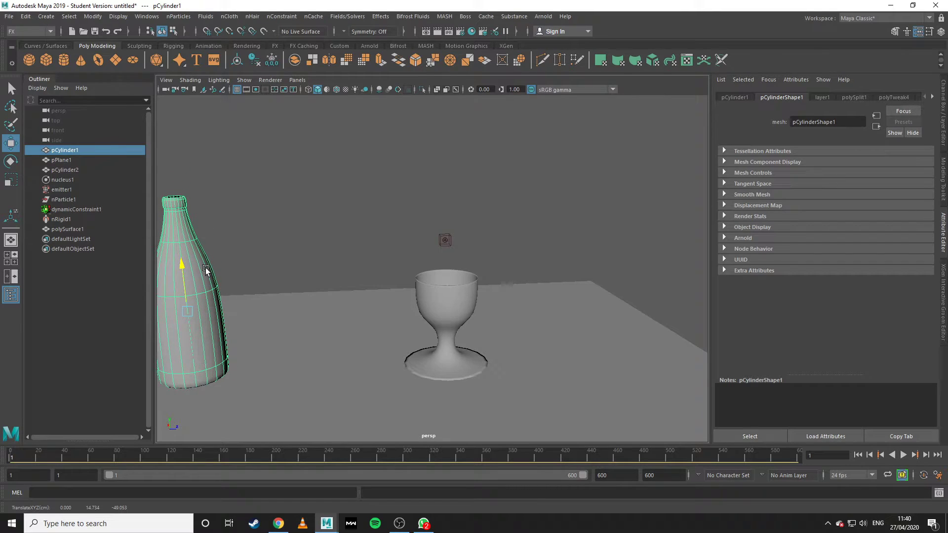
{"action": "left_click_drag", "start_coordinate": [231, 309], "coordinate": [394, 320]}
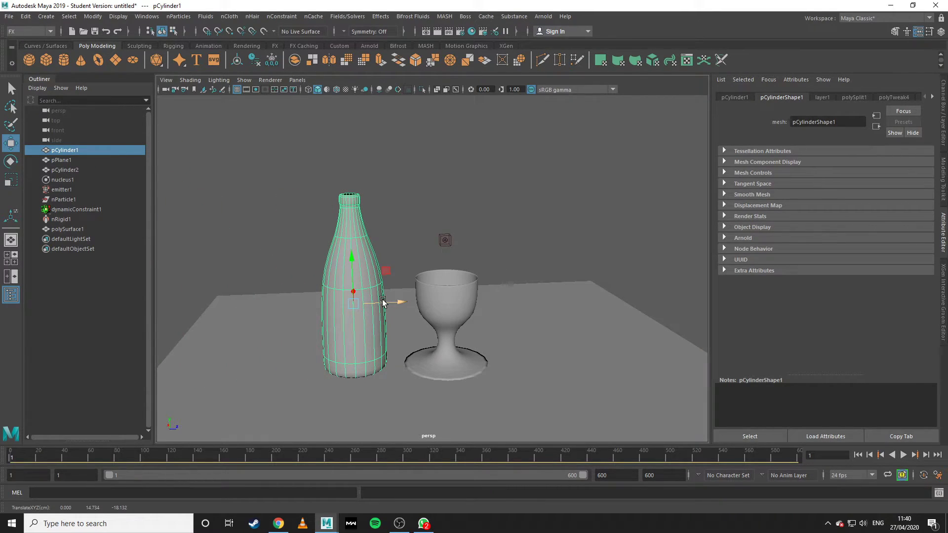
{"action": "left_click", "coordinate": [445, 240]}
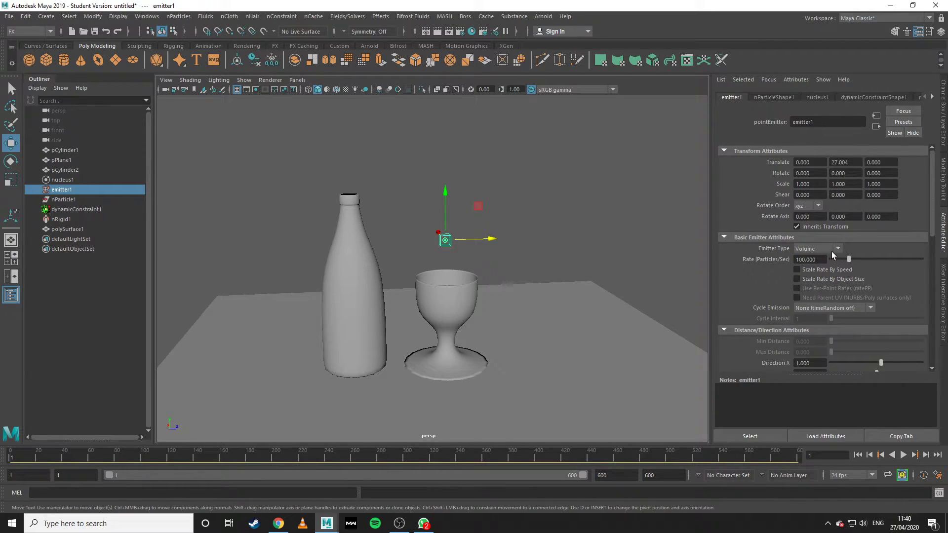
{"action": "scroll", "coordinate": [859, 284], "scroll_direction": "down", "scroll_amount": 5}
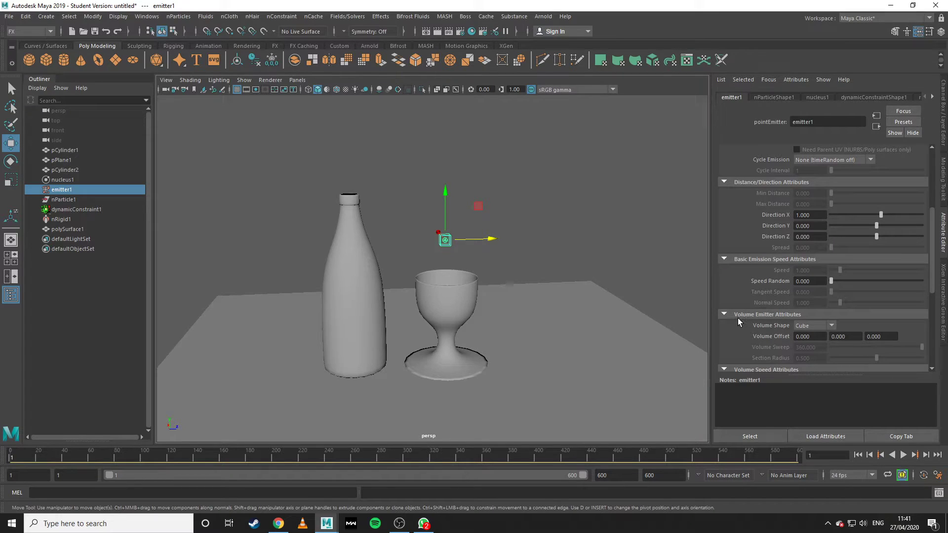
{"action": "left_click", "coordinate": [834, 326]}
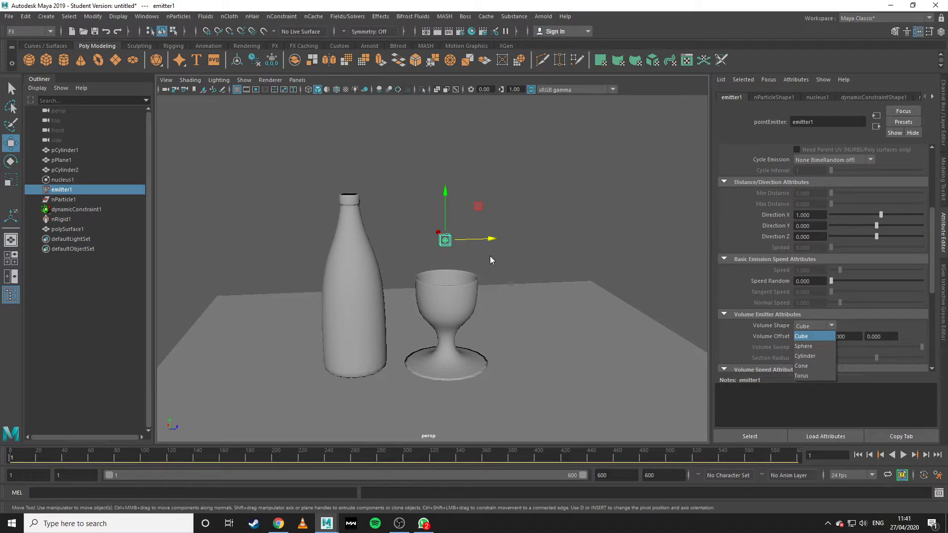
{"action": "left_click", "coordinate": [533, 226]}
{"action": "scroll", "coordinate": [494, 209], "scroll_direction": "up", "scroll_amount": 6}
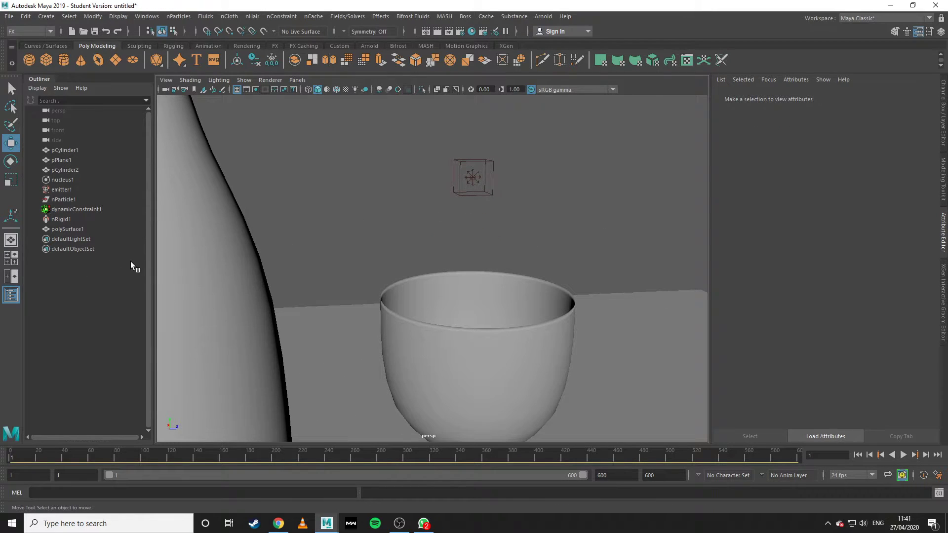
Change the emitter's Volume Shape to Sphere and finally to Cylinder.
{"action": "left_click", "coordinate": [31, 191]}
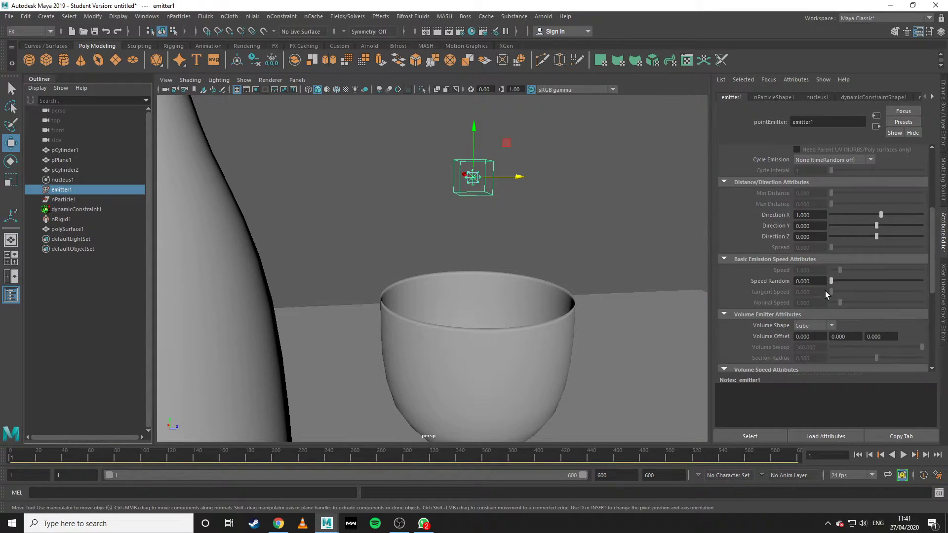
{"action": "scroll", "coordinate": [830, 245], "scroll_direction": "up", "scroll_amount": 5}
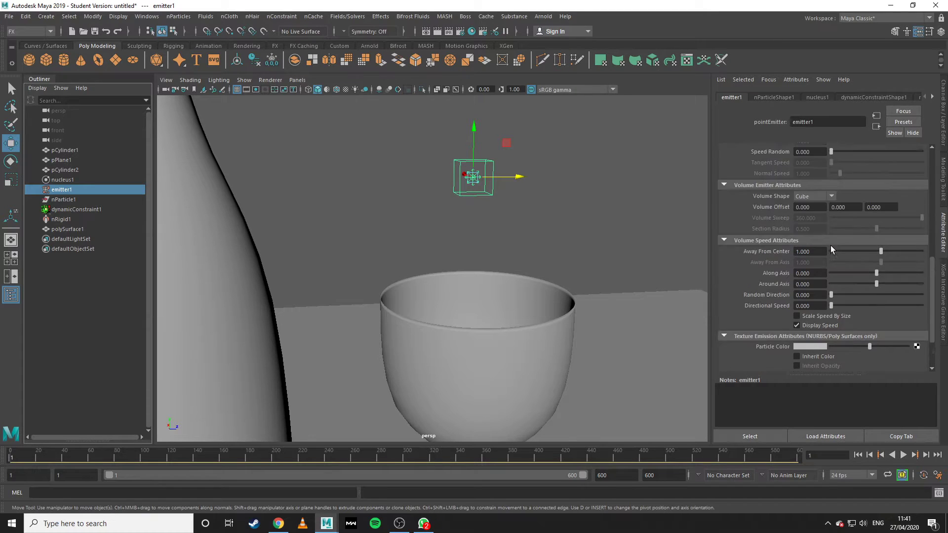
{"action": "left_click", "coordinate": [832, 285]}
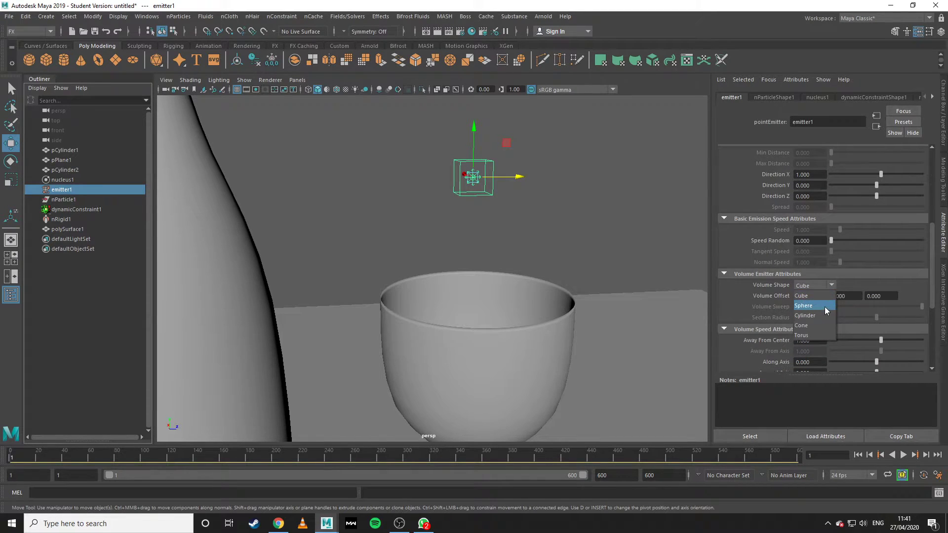
{"action": "left_click", "coordinate": [825, 307]}
{"action": "scroll", "coordinate": [478, 254], "scroll_direction": "down", "scroll_amount": 5}
{"action": "left_click", "coordinate": [831, 286]}
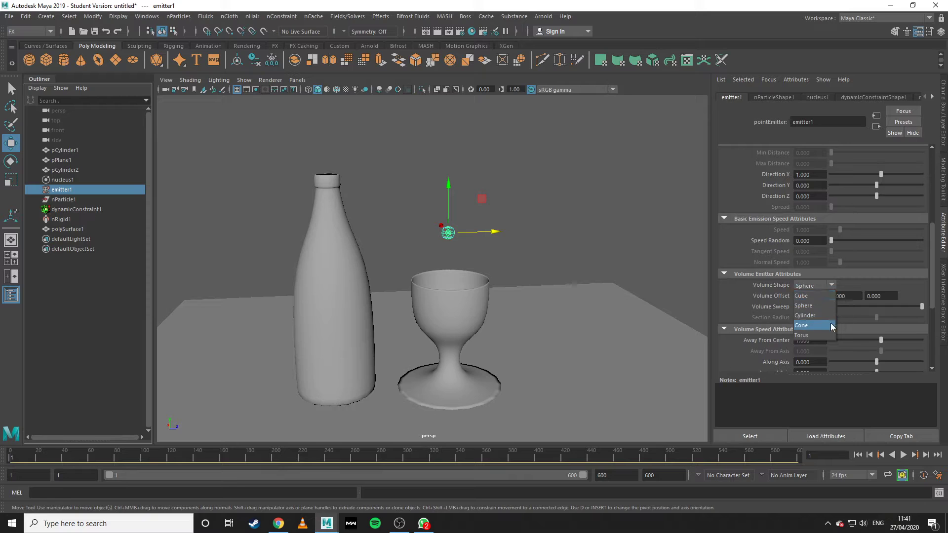
{"action": "left_click", "coordinate": [825, 315]}
{"action": "scroll", "coordinate": [276, 202], "scroll_direction": "up", "scroll_amount": 5}
{"action": "scroll", "coordinate": [276, 203], "scroll_direction": "down", "scroll_amount": 3}
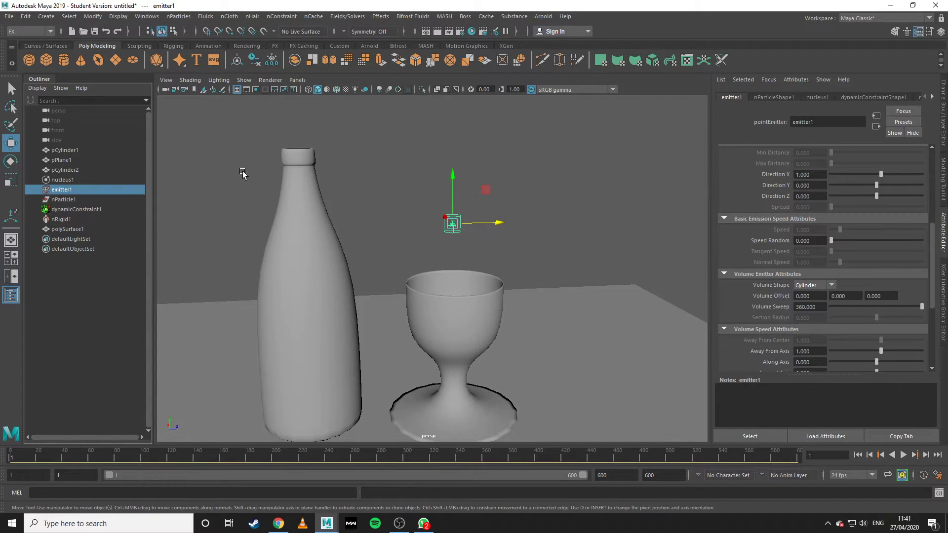
Tilt the bottle into a pouring position and move it above the goblet so its mouth meets the emitter.
{"action": "left_click_drag", "start_coordinate": [272, 177], "coordinate": [316, 190], "text": "alt"}
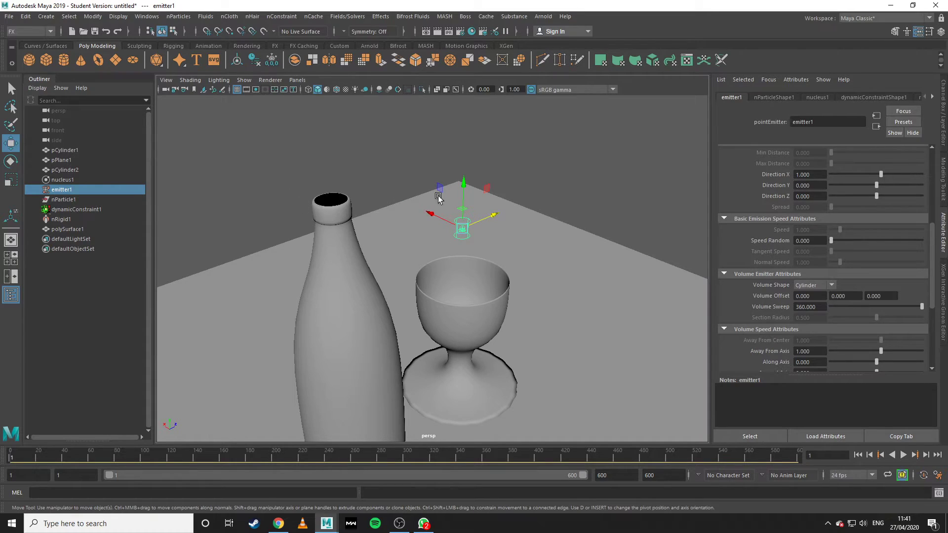
{"action": "left_click", "coordinate": [360, 285]}
{"action": "key", "text": "e"}
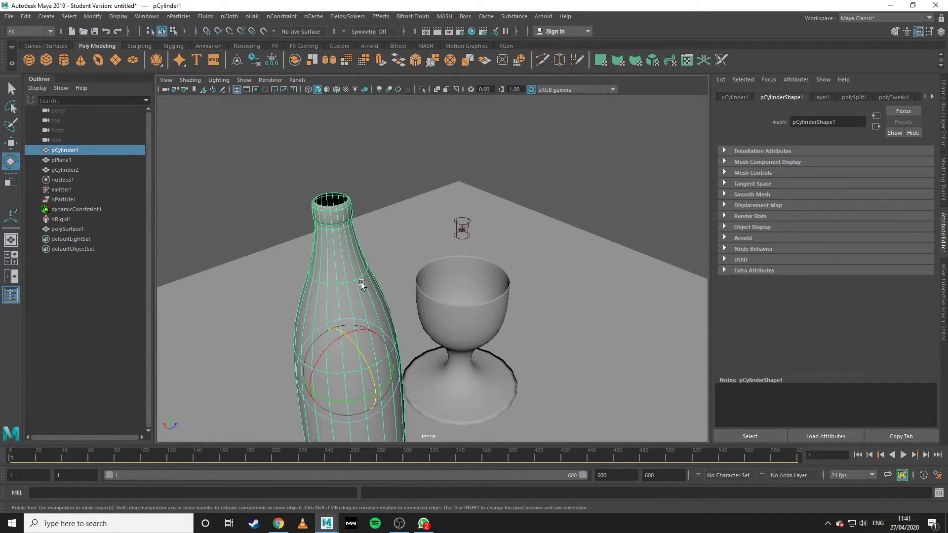
{"action": "left_click_drag", "start_coordinate": [313, 375], "coordinate": [270, 133]}
{"action": "key", "text": "w"}
{"action": "scroll", "coordinate": [396, 224], "scroll_direction": "down", "scroll_amount": 5}
{"action": "left_click_drag", "start_coordinate": [395, 224], "coordinate": [387, 262], "text": "alt"}
{"action": "scroll", "coordinate": [387, 262], "scroll_direction": "up", "scroll_amount": 5}
{"action": "middle_click_drag", "start_coordinate": [387, 263], "coordinate": [376, 286], "text": "alt"}
{"action": "scroll", "coordinate": [343, 251], "scroll_direction": "down", "scroll_amount": 3}
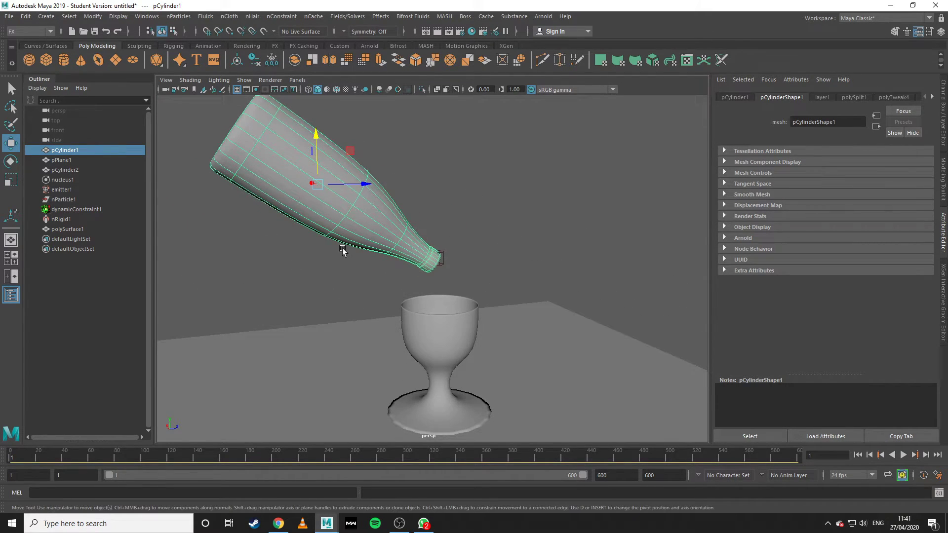
{"action": "mouse_move", "coordinate": [318, 147]}
{"action": "left_mouse_down"}
{"action": "mouse_move", "coordinate": [307, 105]}
{"action": "mouse_move", "coordinate": [311, 131]}
{"action": "left_mouse_up"}
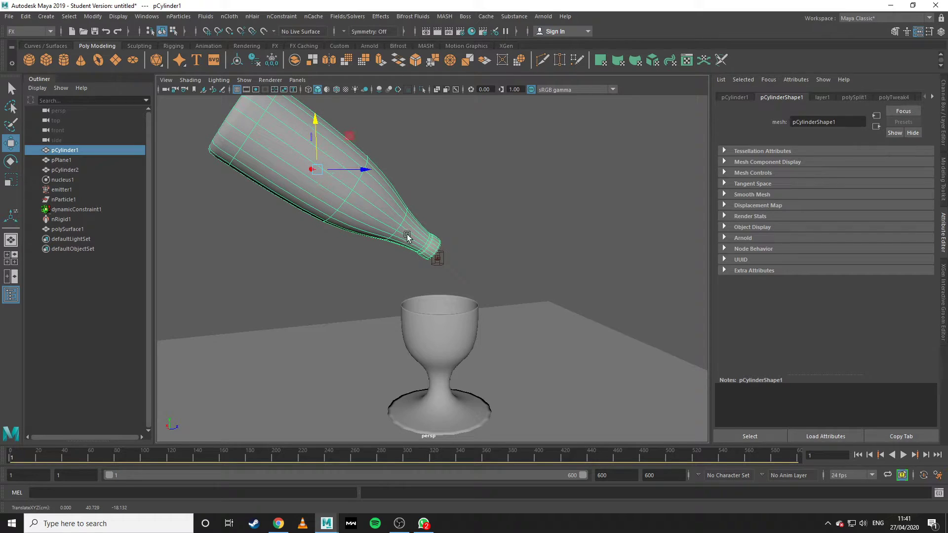
Scale the cylindrical emitter up uniformly and rotate it to match the tilt of the bottle's neck.
{"action": "left_click", "coordinate": [442, 262]}
{"action": "scroll", "coordinate": [468, 300], "scroll_direction": "up", "scroll_amount": 5}
{"action": "key", "text": "r"}
{"action": "left_click_drag", "start_coordinate": [446, 243], "coordinate": [586, 268]}
{"action": "key", "text": "w"}
{"action": "key", "text": "e"}
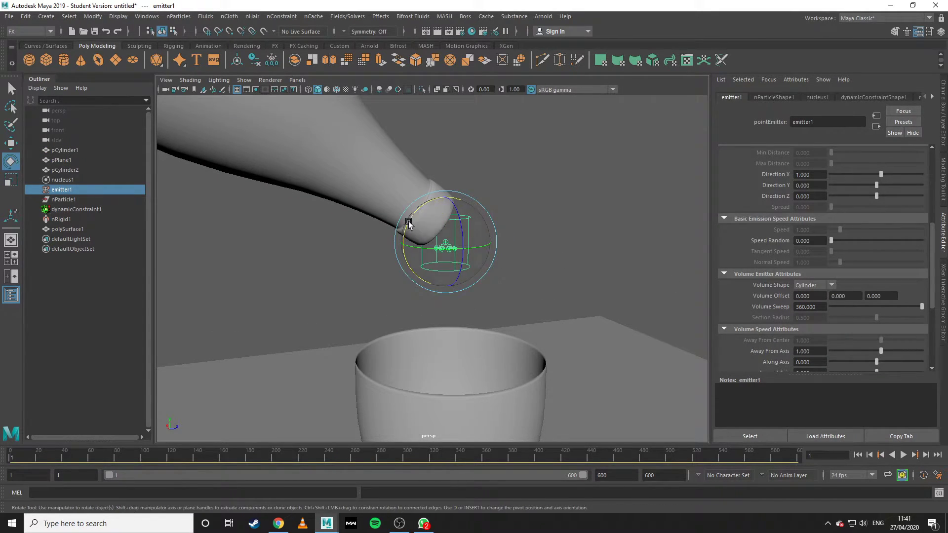
{"action": "left_click_drag", "start_coordinate": [405, 220], "coordinate": [402, 263]}
Move the emitter into line with the bottle's opening and slide it inside the neck.
{"action": "left_click_drag", "start_coordinate": [451, 290], "coordinate": [381, 254], "text": "alt"}
{"action": "key", "text": "w"}
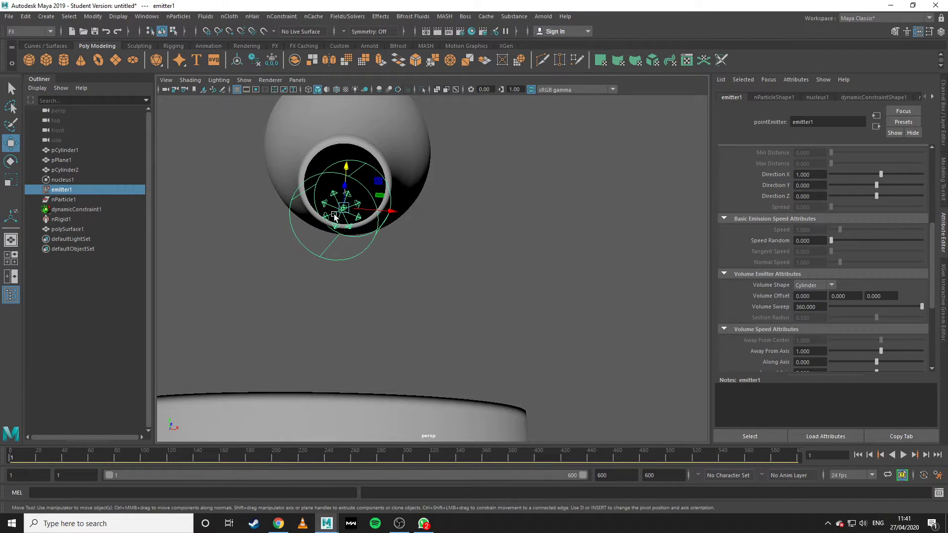
{"action": "left_click_drag", "start_coordinate": [380, 193], "coordinate": [448, 206]}
{"action": "key", "text": "e"}
{"action": "key", "text": "w"}
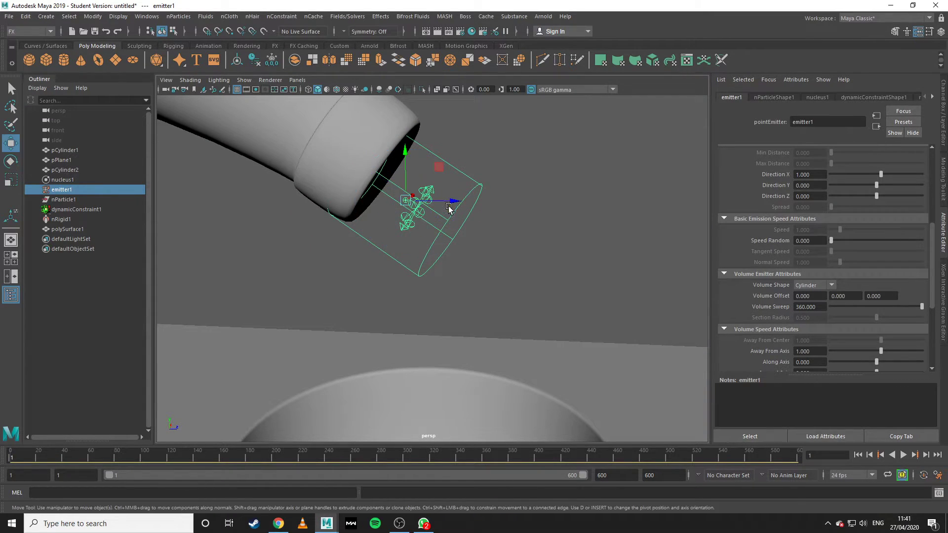
{"action": "left_click_drag", "start_coordinate": [439, 175], "coordinate": [430, 284]}
{"action": "scroll", "coordinate": [429, 238], "scroll_direction": "down", "scroll_amount": 5}
{"action": "scroll", "coordinate": [430, 284], "scroll_direction": "up", "scroll_amount": 7}
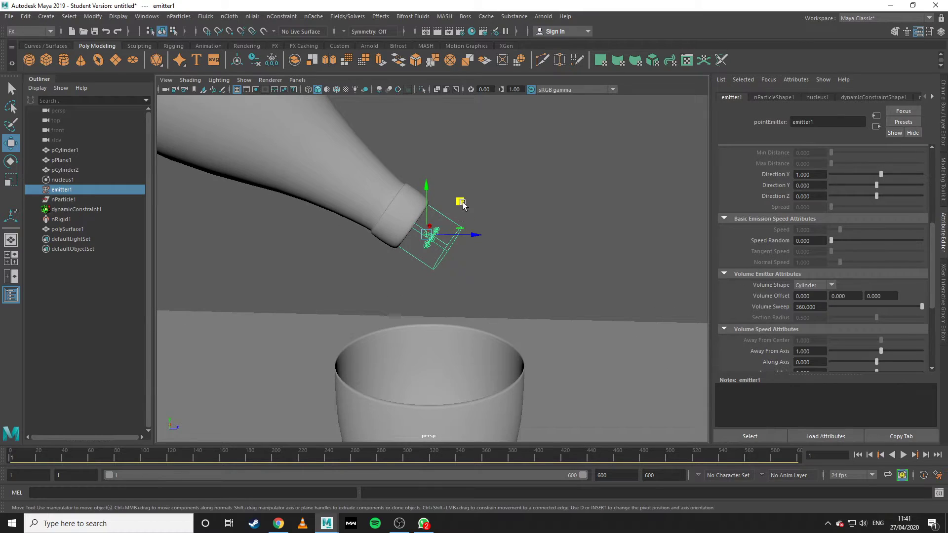
{"action": "left_click_drag", "start_coordinate": [461, 204], "coordinate": [329, 230]}
{"action": "left_click_drag", "start_coordinate": [423, 213], "coordinate": [431, 213]}
Rotate the bottle slightly and shift it so its neck lines up with the emitter.
{"action": "left_click", "coordinate": [377, 141]}
{"action": "key", "text": "e"}
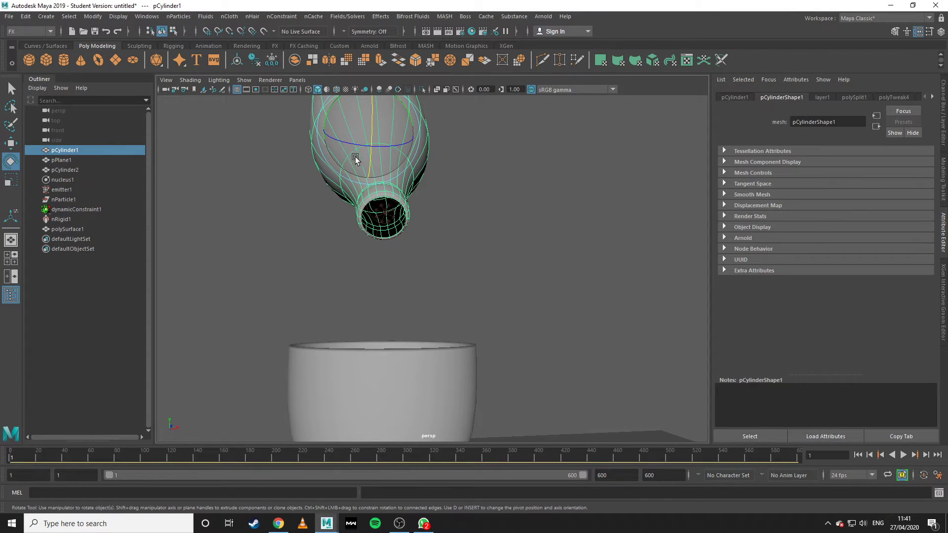
{"action": "left_click_drag", "start_coordinate": [338, 128], "coordinate": [338, 142]}
{"action": "key", "text": "w"}
{"action": "left_click_drag", "start_coordinate": [406, 138], "coordinate": [499, 195]}
{"action": "scroll", "coordinate": [358, 173], "scroll_direction": "down", "scroll_amount": 4}
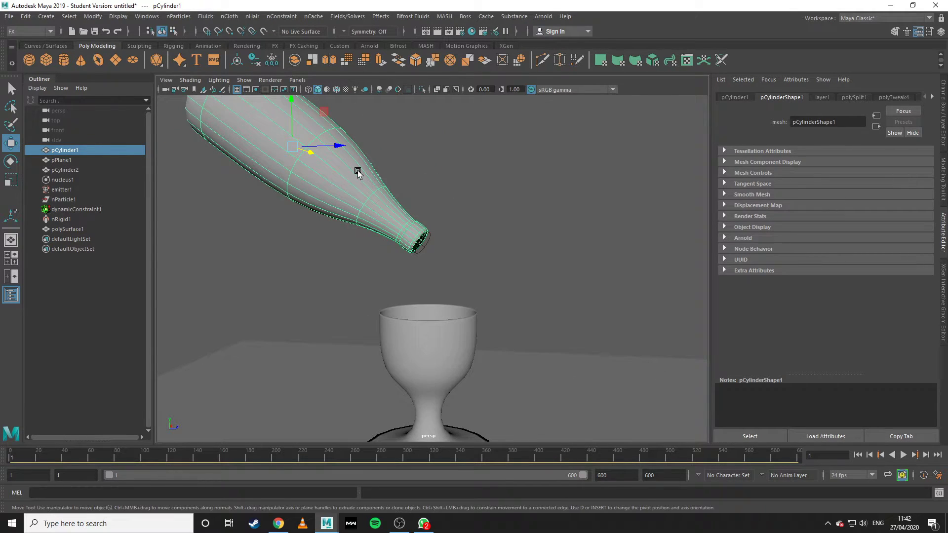
Scale the bottle up slightly, reposition its neck around the emitter in a wireframe side view, and deselect it in the perspective view.
{"action": "key", "text": "r"}
{"action": "mouse_move", "coordinate": [301, 155]}
{"action": "left_mouse_down"}
{"action": "mouse_move", "coordinate": [381, 163]}
{"action": "mouse_move", "coordinate": [332, 207]}
{"action": "mouse_move", "coordinate": [308, 154]}
{"action": "left_mouse_up"}
{"action": "key", "text": "w"}
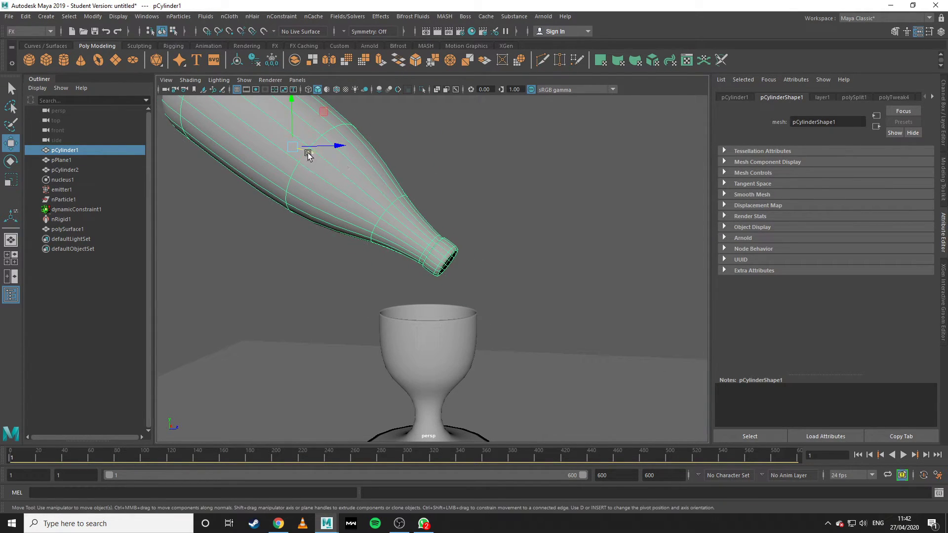
{"action": "key", "text": "space"}
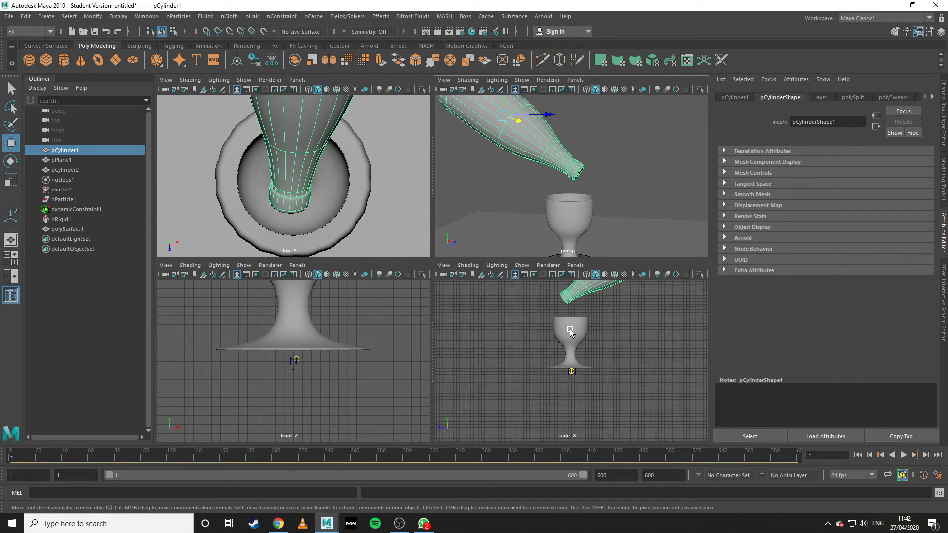
{"action": "key", "text": "space"}
{"action": "middle_click_drag", "start_coordinate": [519, 199], "coordinate": [502, 308], "text": "alt"}
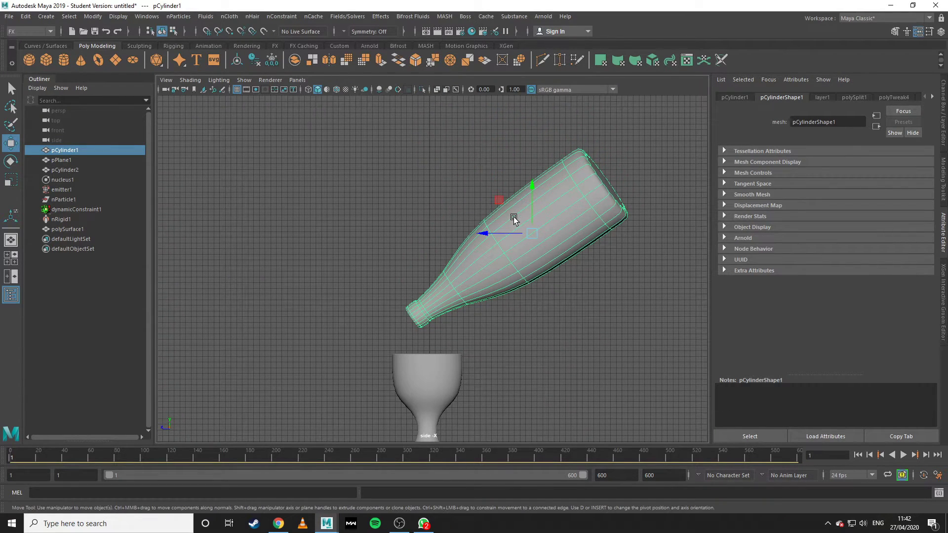
{"action": "key", "text": "4"}
{"action": "left_click_drag", "start_coordinate": [499, 200], "coordinate": [509, 190]}
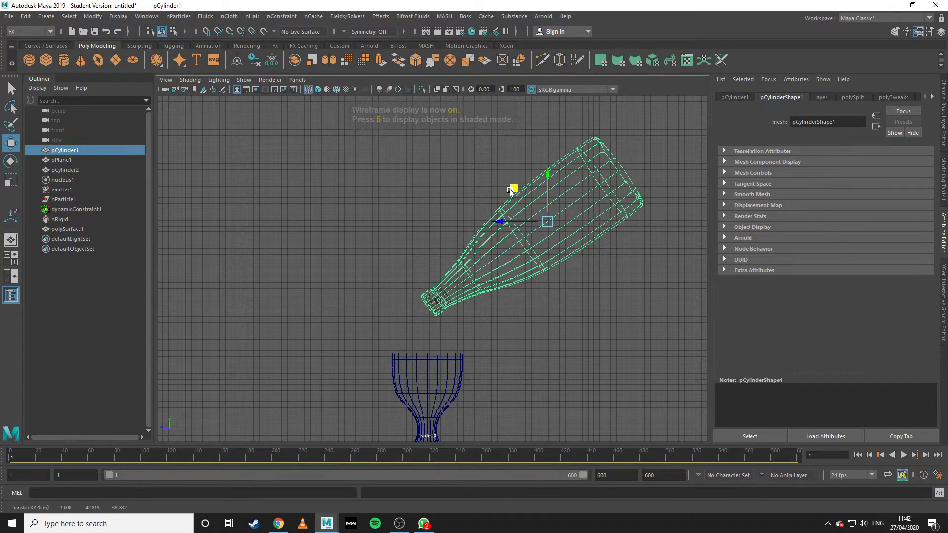
{"action": "key", "text": "space"}
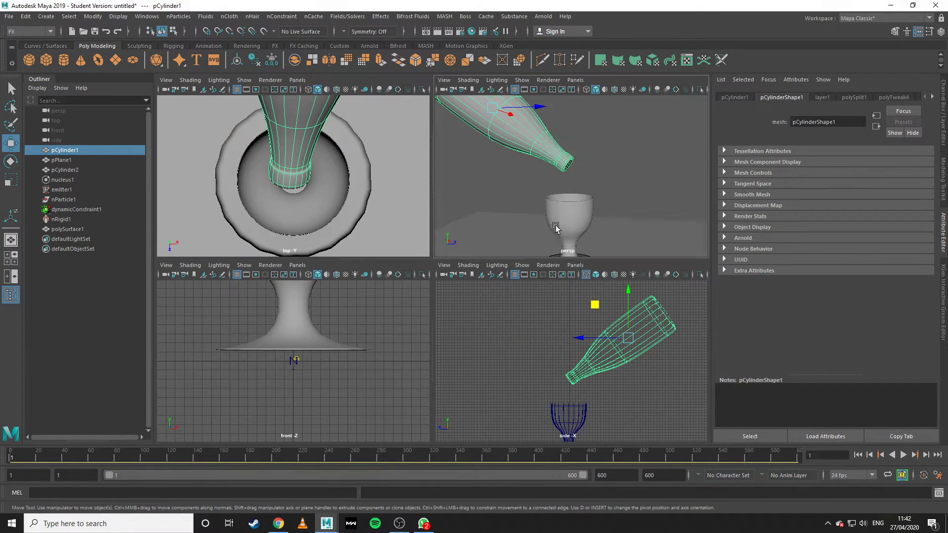
{"action": "key", "text": "space"}
{"action": "left_click", "coordinate": [497, 269]}
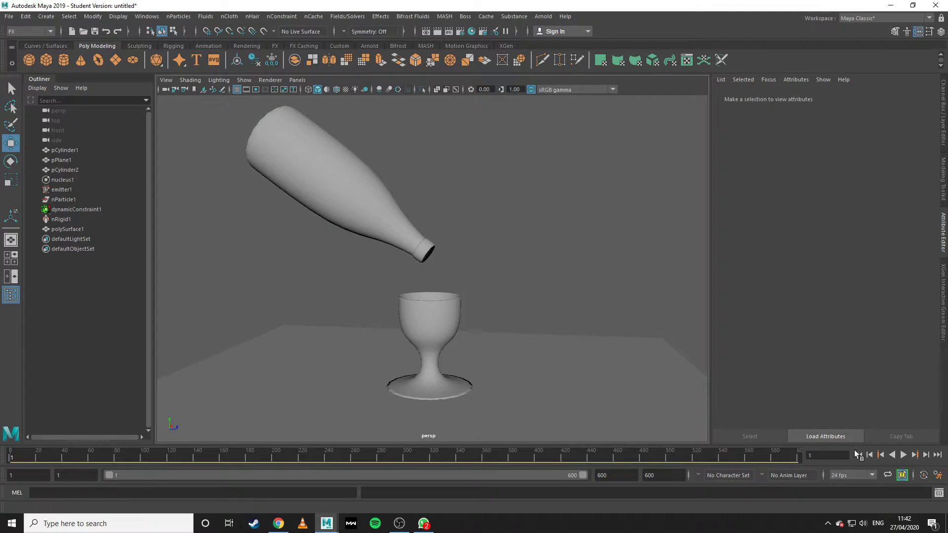
Play the simulation in two short runs and examine closely how the liquid pours from the bottle's neck into the goblet.
{"action": "left_click", "coordinate": [903, 455]}
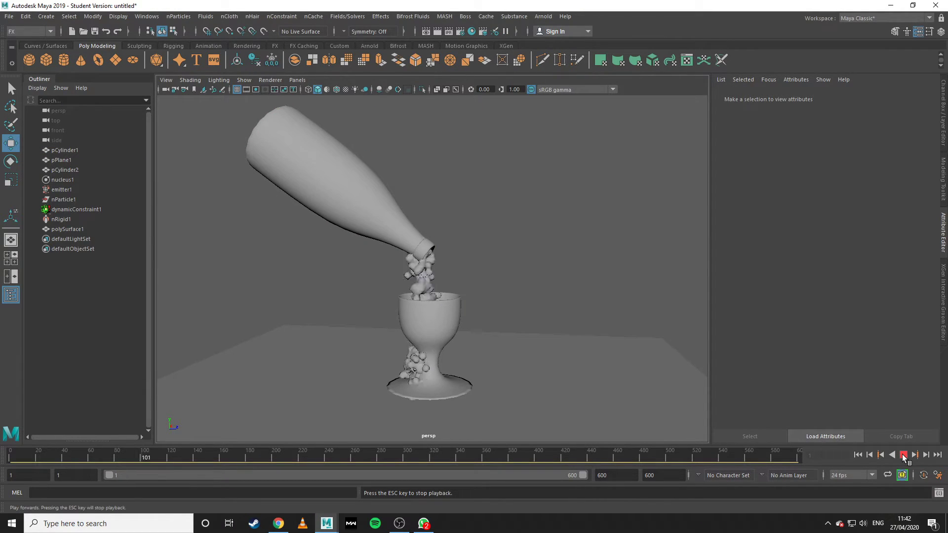
{"action": "left_click", "coordinate": [903, 455]}
{"action": "scroll", "coordinate": [474, 290], "scroll_direction": "down", "scroll_amount": 2}
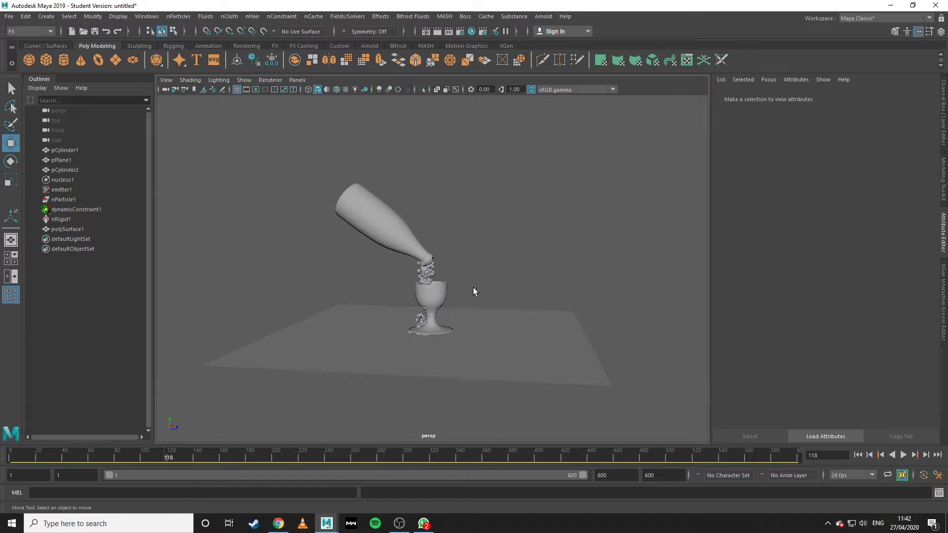
{"action": "scroll", "coordinate": [501, 321], "scroll_direction": "up", "scroll_amount": 10}
{"action": "scroll", "coordinate": [494, 312], "scroll_direction": "up", "scroll_amount": 3}
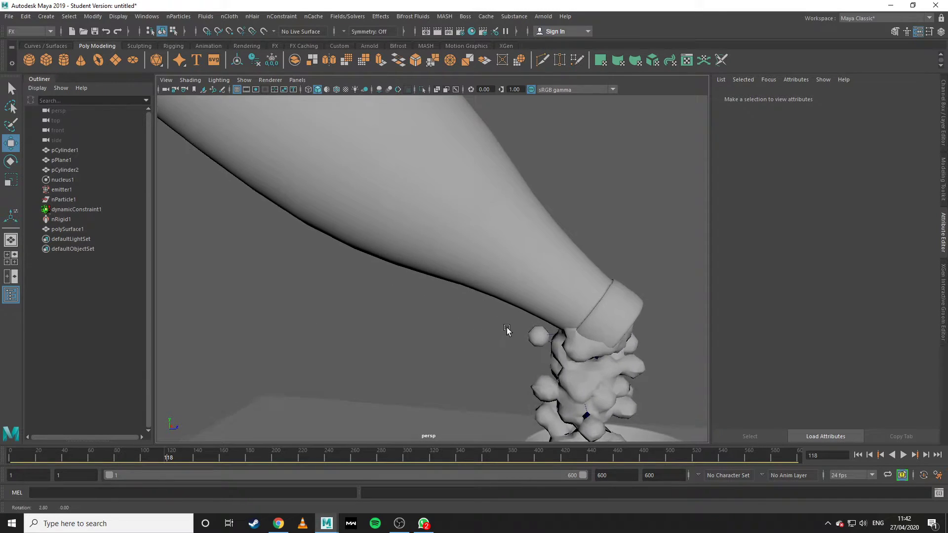
{"action": "left_click_drag", "start_coordinate": [508, 330], "coordinate": [474, 323], "text": "alt"}
{"action": "middle_click_drag", "start_coordinate": [474, 322], "coordinate": [346, 302], "text": "alt"}
{"action": "scroll", "coordinate": [368, 310], "scroll_direction": "down", "scroll_amount": 4}
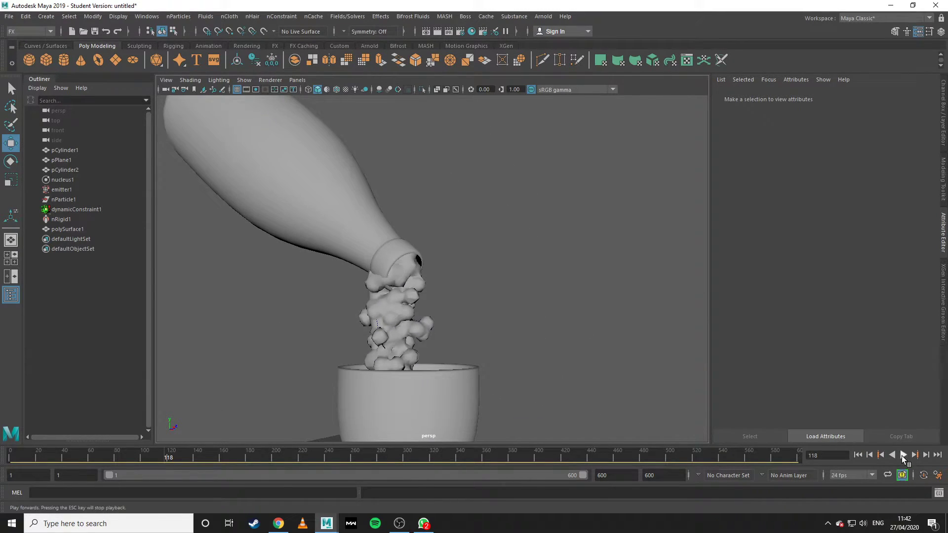
{"action": "left_click", "coordinate": [903, 455]}
{"action": "left_click", "coordinate": [903, 455]}
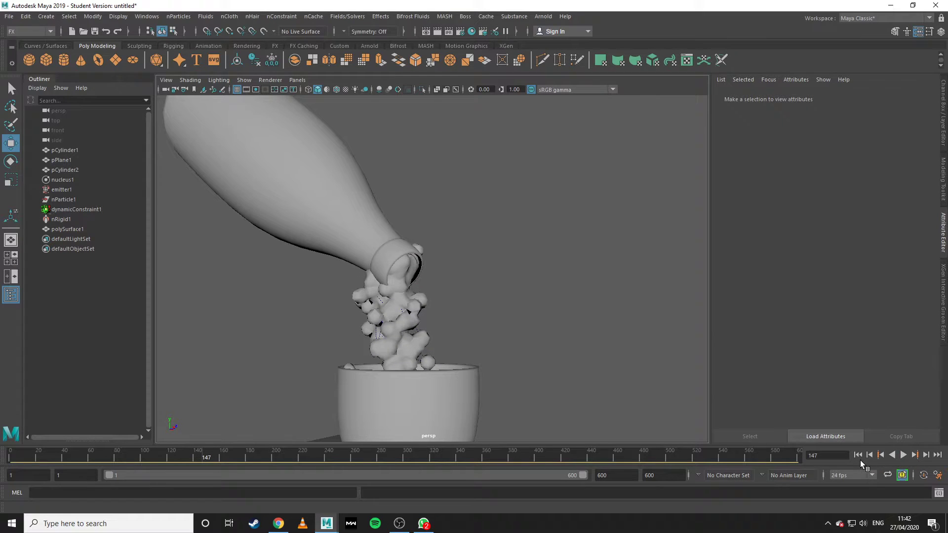
Return the simulation to its first frame and make the bottle an nCloth passive collider.
{"action": "left_click", "coordinate": [297, 183]}
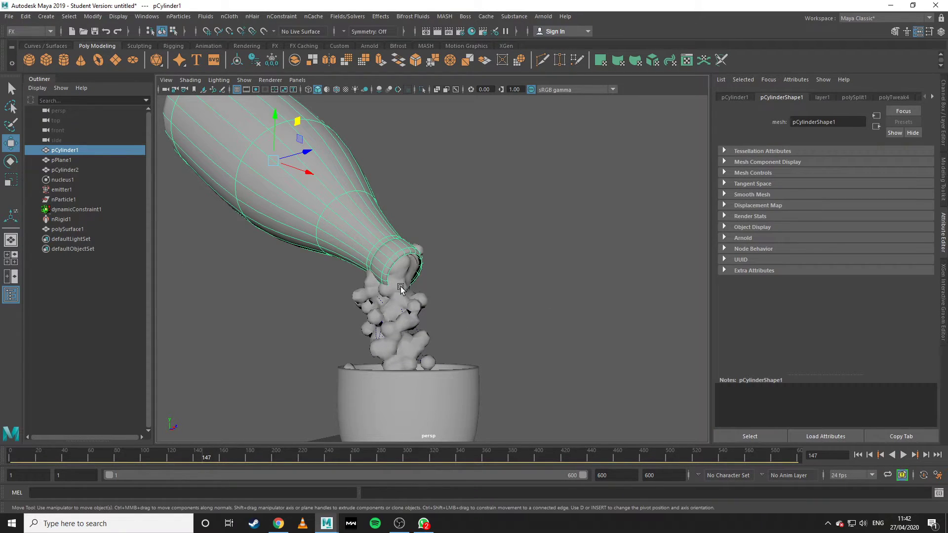
{"action": "left_click", "coordinate": [858, 455]}
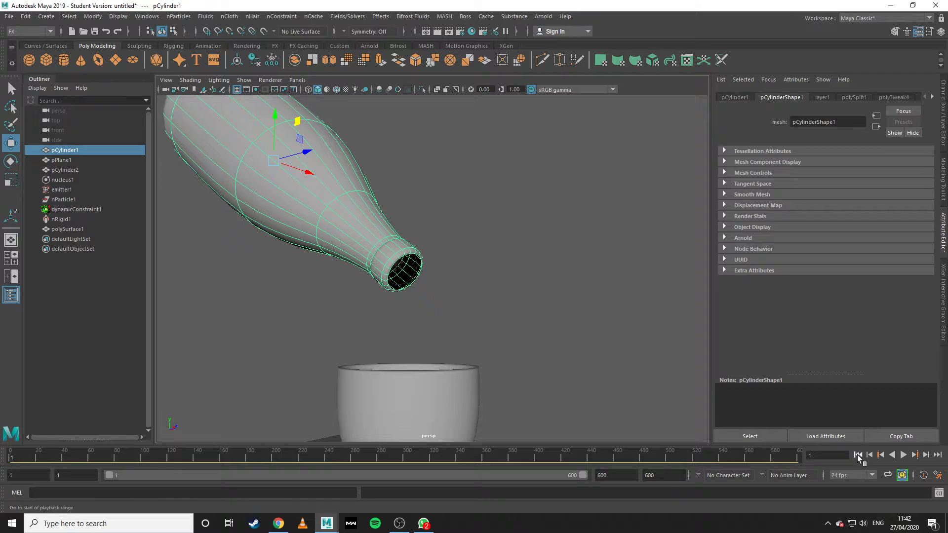
{"action": "left_click", "coordinate": [311, 17]}
{"action": "left_click", "coordinate": [224, 19]}
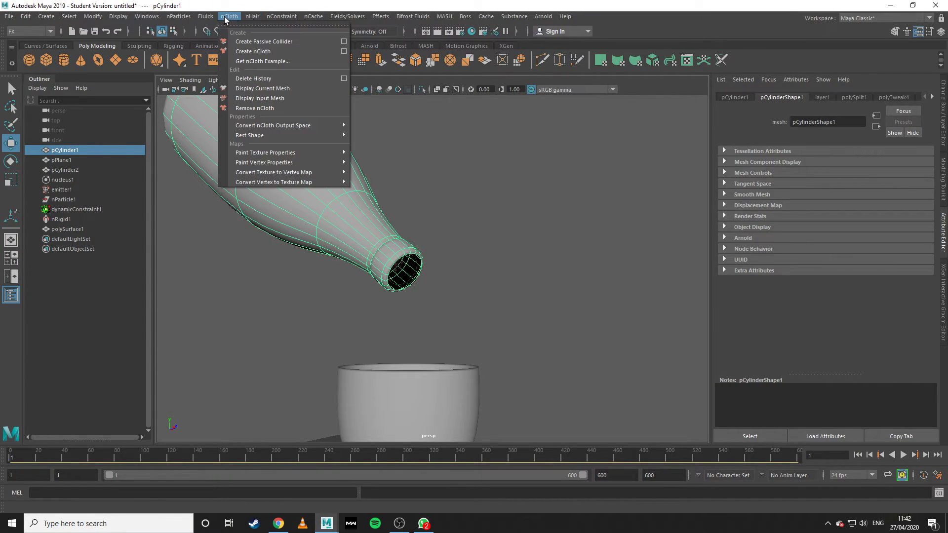
{"action": "left_click", "coordinate": [259, 41]}
Play the simulation with the whole scene in view to check how the liquid leaves the colliding bottle.
{"action": "scroll", "coordinate": [474, 259], "scroll_direction": "down", "scroll_amount": 3}
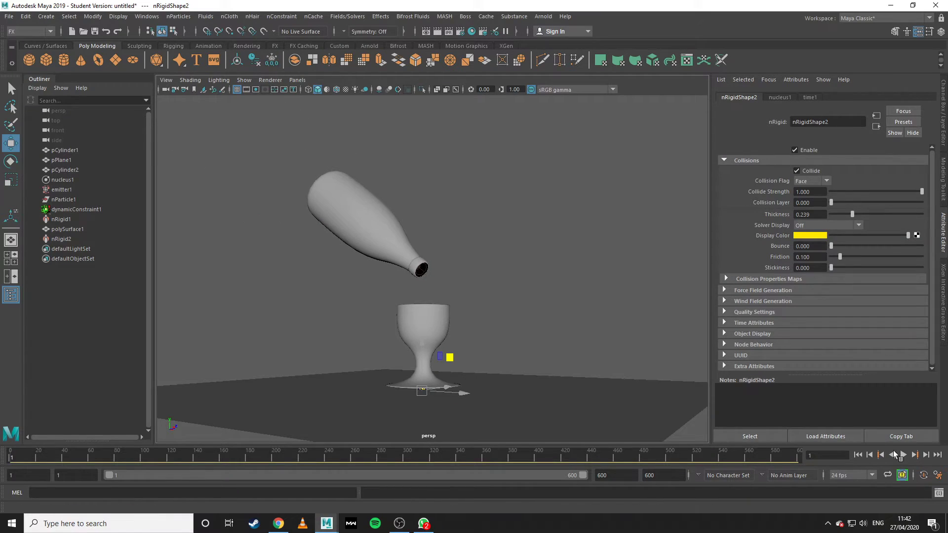
{"action": "left_click", "coordinate": [903, 454]}
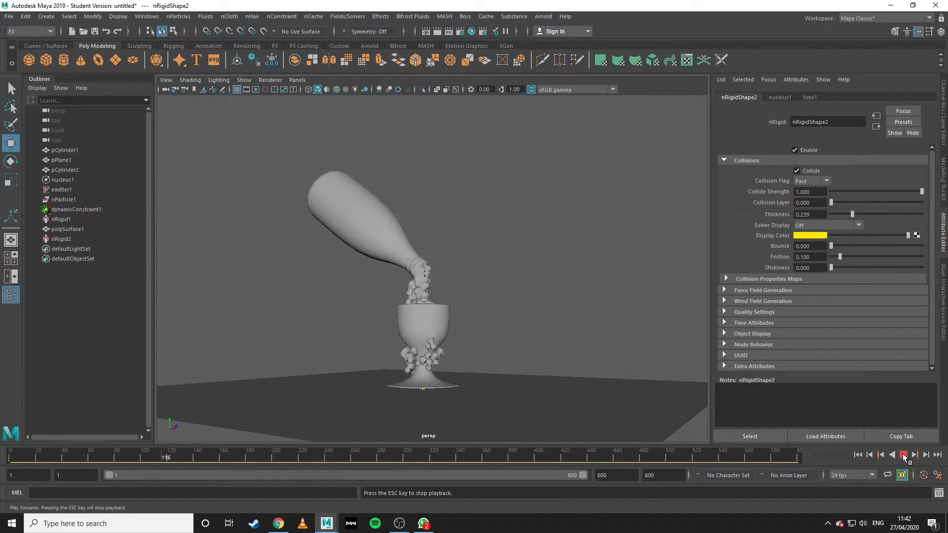
{"action": "left_click", "coordinate": [903, 455]}
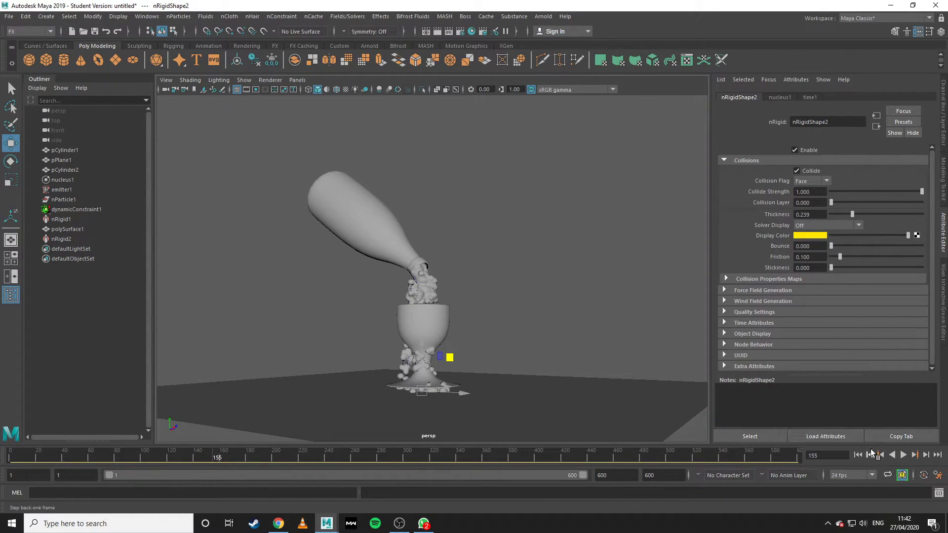
Return to the first frame and make the goblet an nCloth passive collider.
{"action": "left_click", "coordinate": [858, 455]}
{"action": "left_click", "coordinate": [427, 322]}
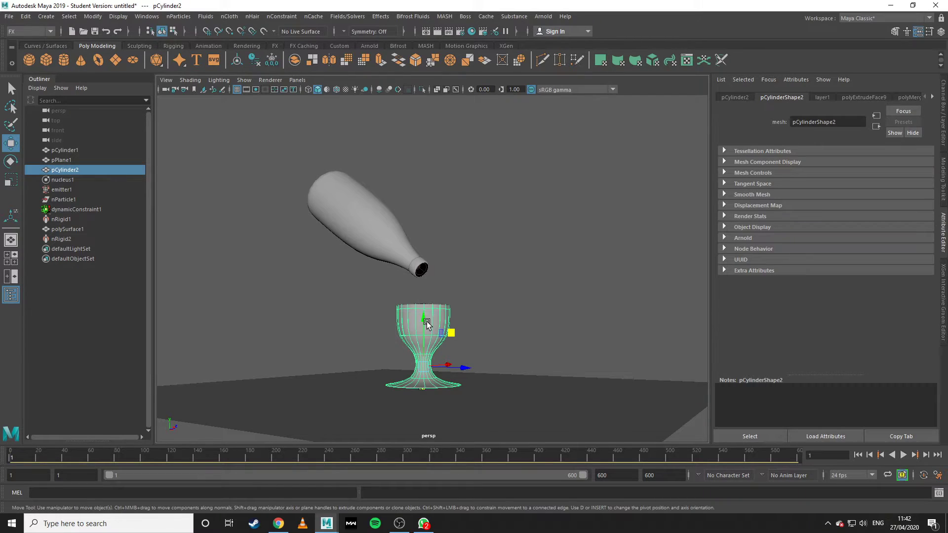
{"action": "left_click", "coordinate": [231, 17]}
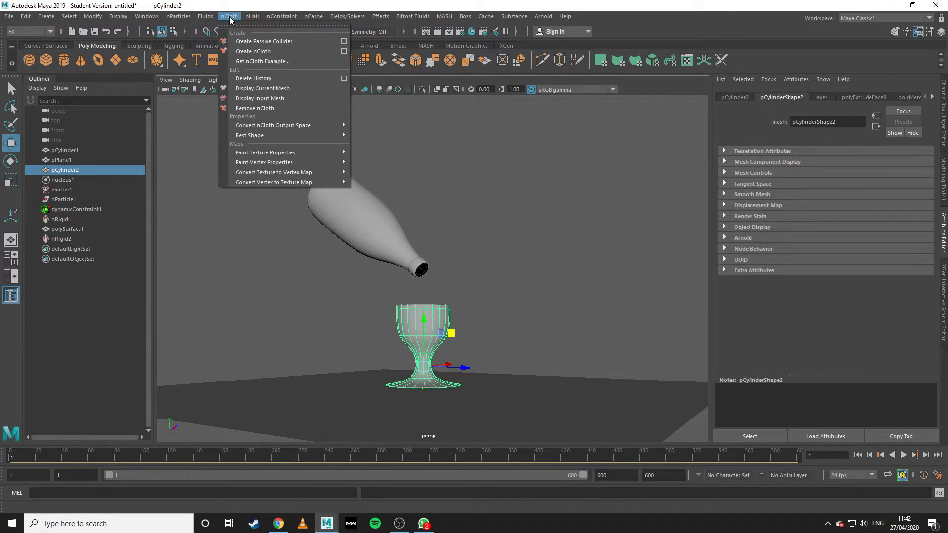
{"action": "left_click", "coordinate": [262, 42]}
Play the simulation twice from the start and examine how the liquid emerges from the bottle's neck and enters the goblet.
{"action": "left_click", "coordinate": [904, 455]}
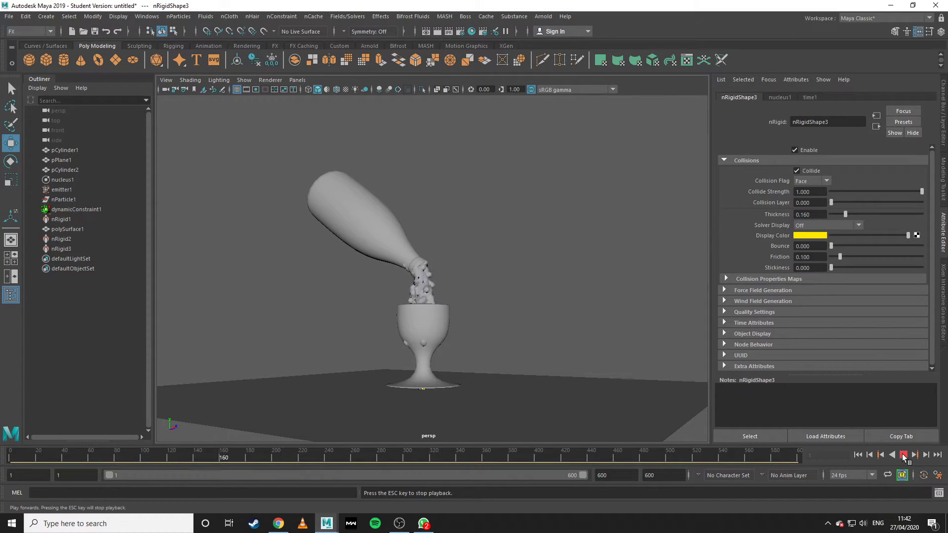
{"action": "left_click", "coordinate": [904, 455]}
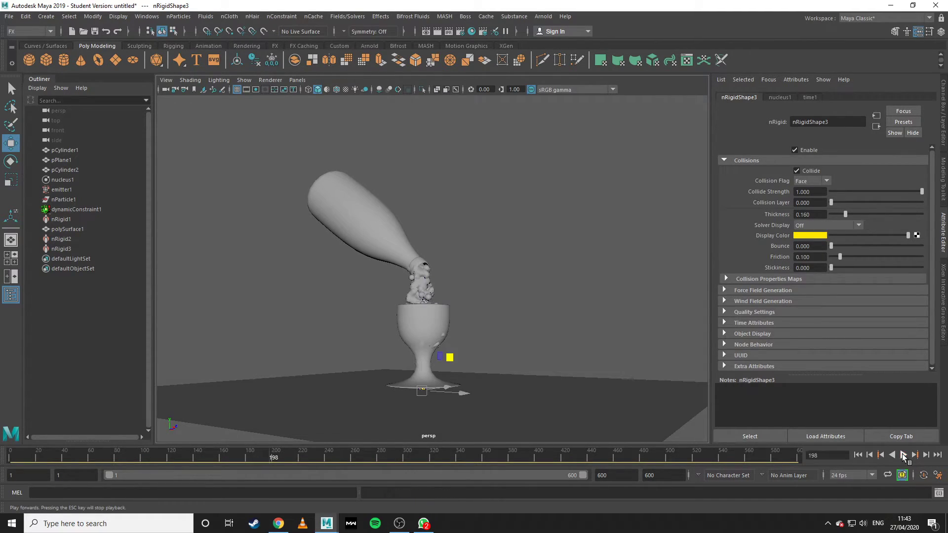
{"action": "left_click", "coordinate": [857, 455]}
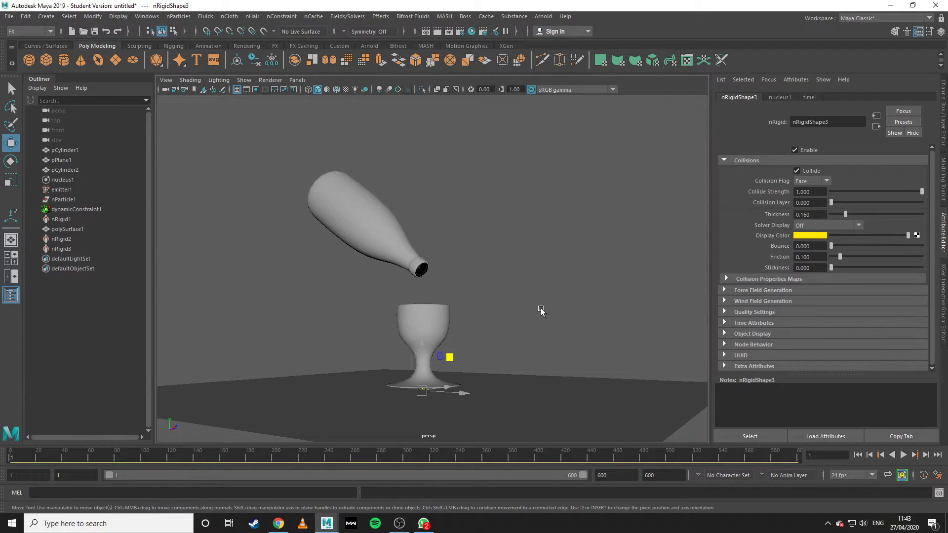
{"action": "left_click", "coordinate": [904, 456]}
{"action": "left_click", "coordinate": [904, 454]}
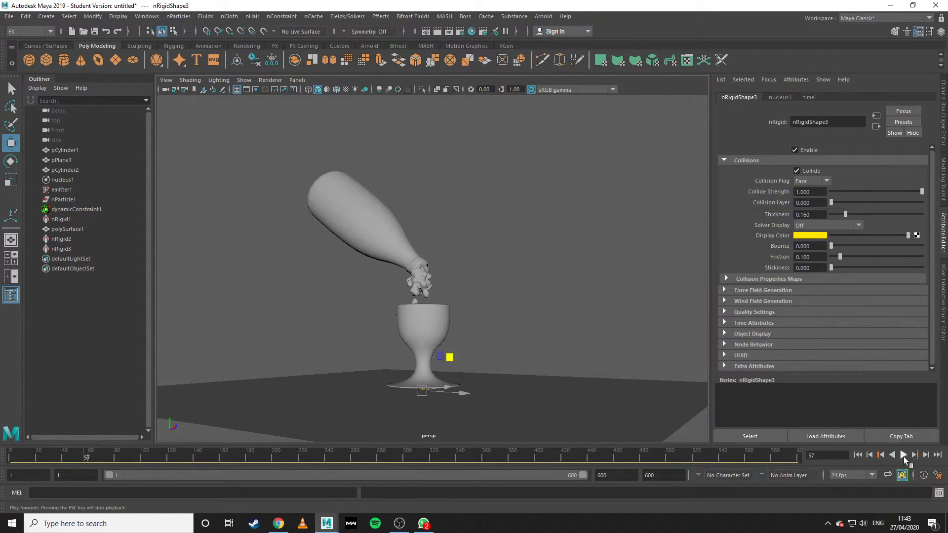
{"action": "scroll", "coordinate": [494, 275], "scroll_direction": "up", "scroll_amount": 5}
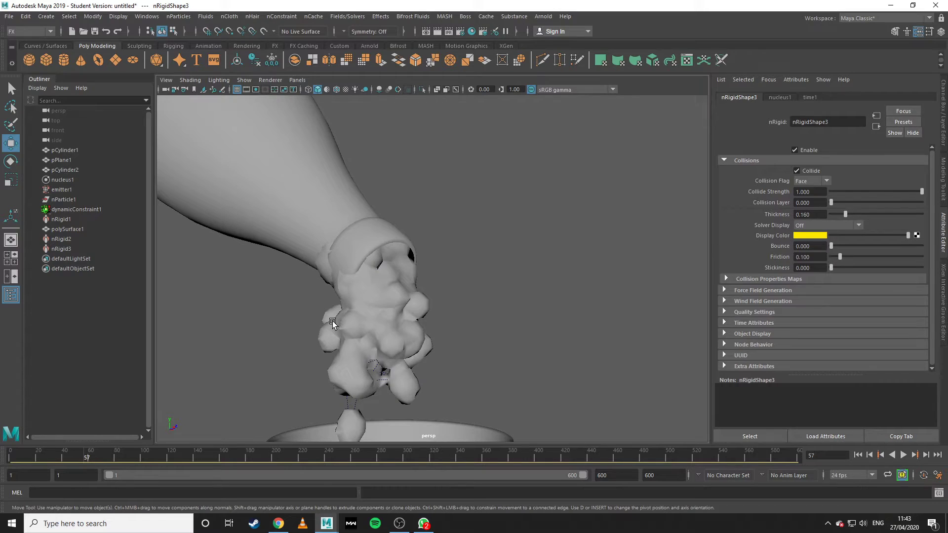
Set the nParticle's radius to 0.100 in its particle size attributes.
{"action": "left_click", "coordinate": [62, 190]}
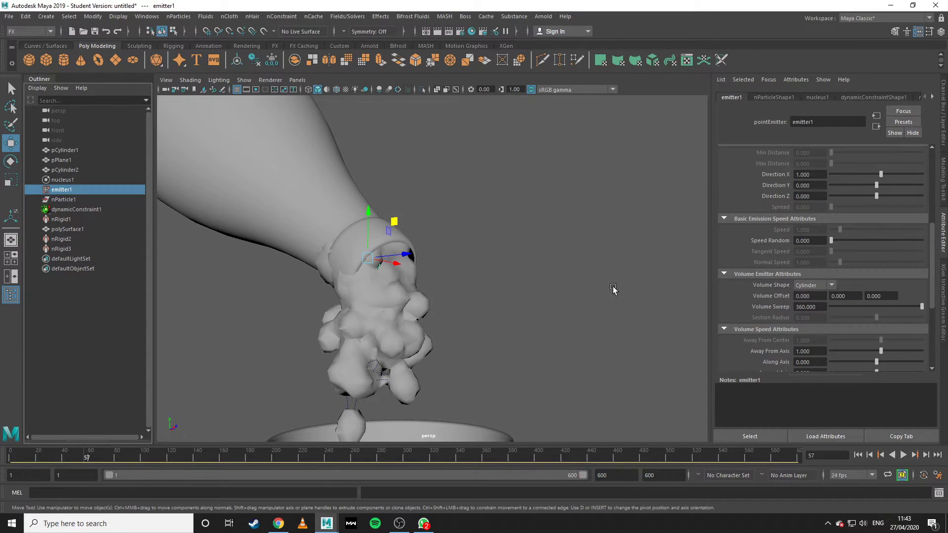
{"action": "left_click", "coordinate": [63, 200]}
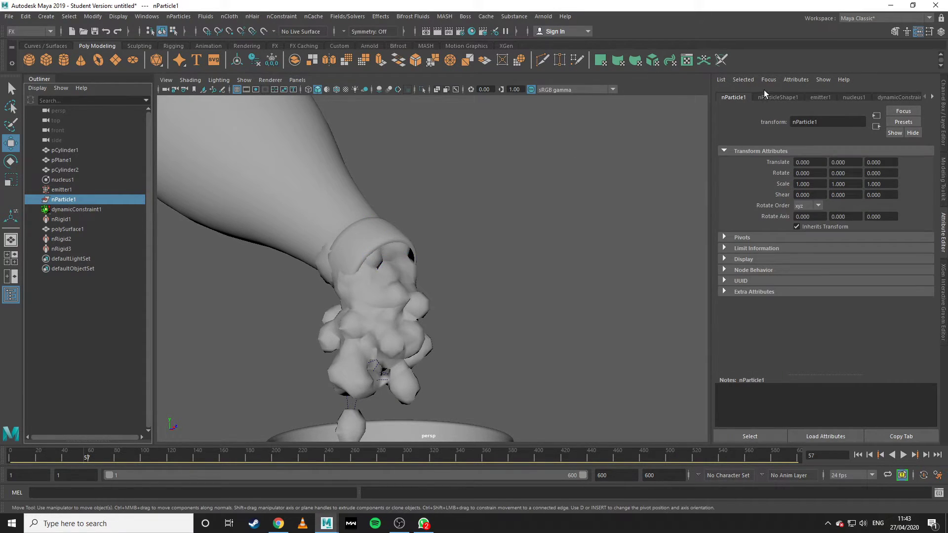
{"action": "scroll", "coordinate": [839, 96], "scroll_direction": "down", "scroll_amount": 5}
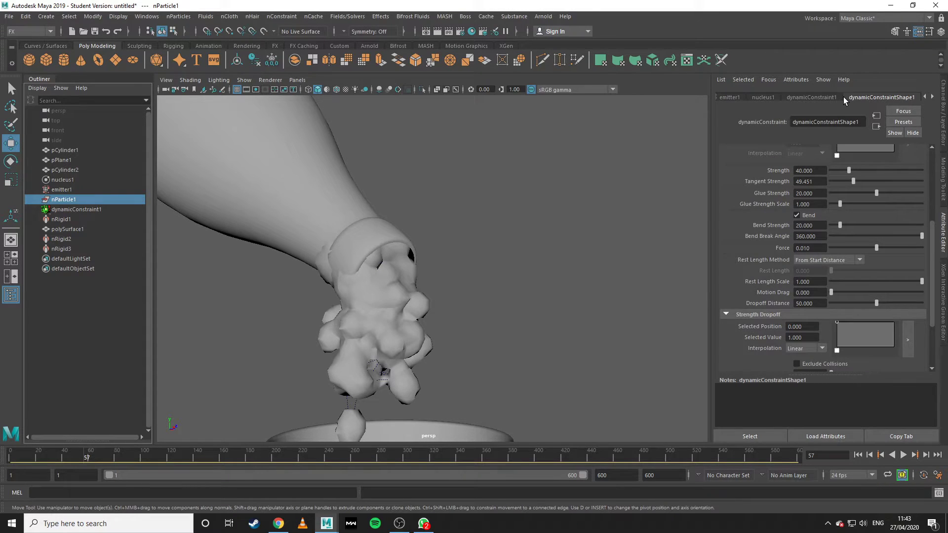
{"action": "scroll", "coordinate": [844, 97], "scroll_direction": "down", "scroll_amount": 1}
{"action": "scroll", "coordinate": [845, 100], "scroll_direction": "up", "scroll_amount": 5}
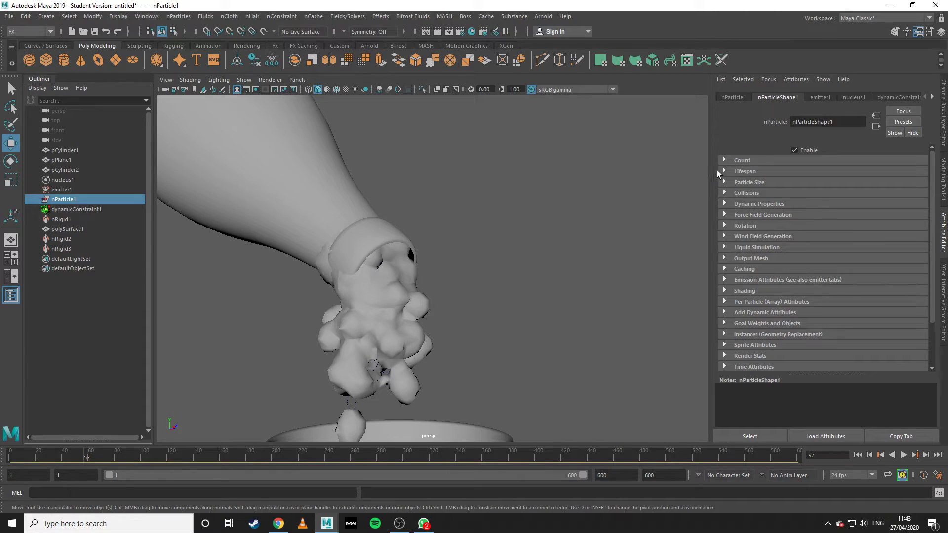
{"action": "left_click", "coordinate": [724, 182]}
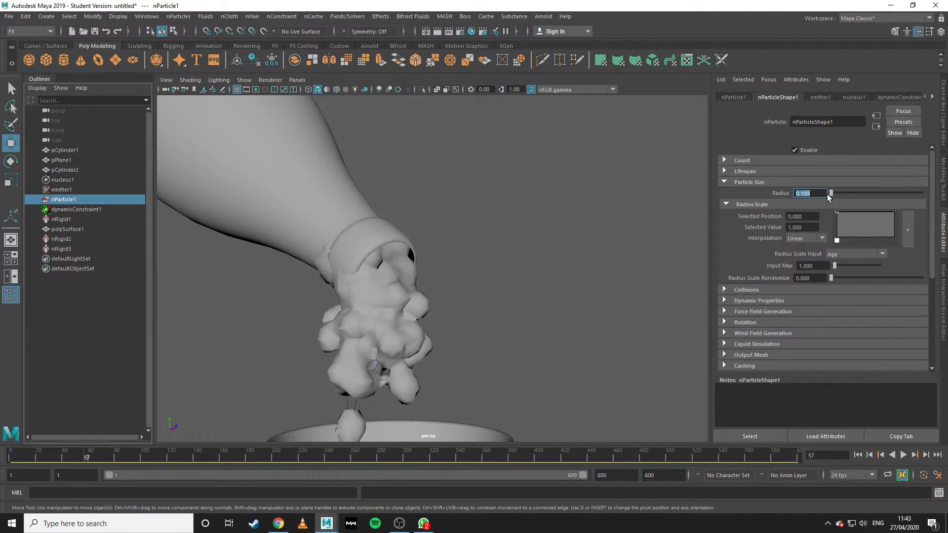
Replay the simulation from the first frame and examine the liquid stream from the side and from above inside the goblet.
{"action": "left_click", "coordinate": [859, 455]}
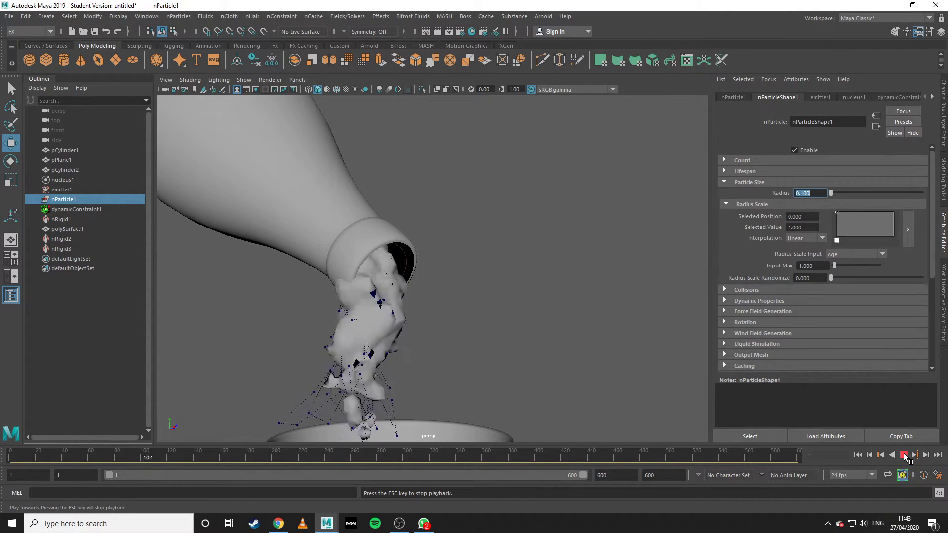
{"action": "scroll", "coordinate": [563, 355], "scroll_direction": "down", "scroll_amount": 3}
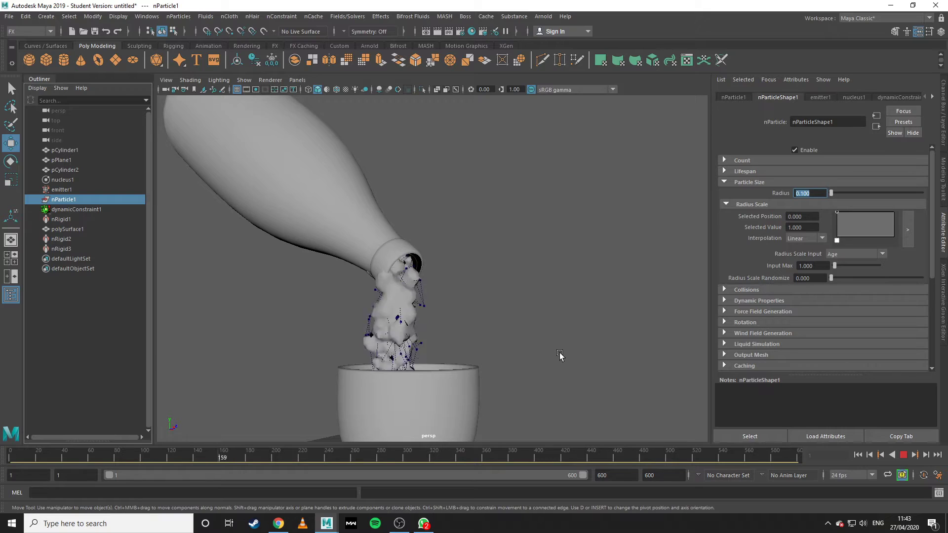
{"action": "scroll", "coordinate": [560, 355], "scroll_direction": "down", "scroll_amount": 3}
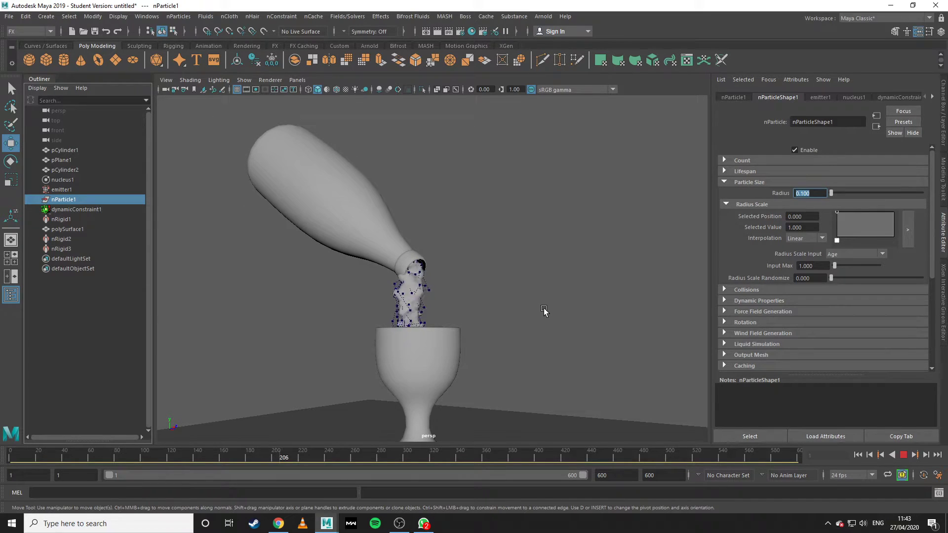
{"action": "left_click_drag", "start_coordinate": [541, 290], "coordinate": [525, 332], "text": "alt"}
{"action": "scroll", "coordinate": [547, 232], "scroll_direction": "up", "scroll_amount": 2}
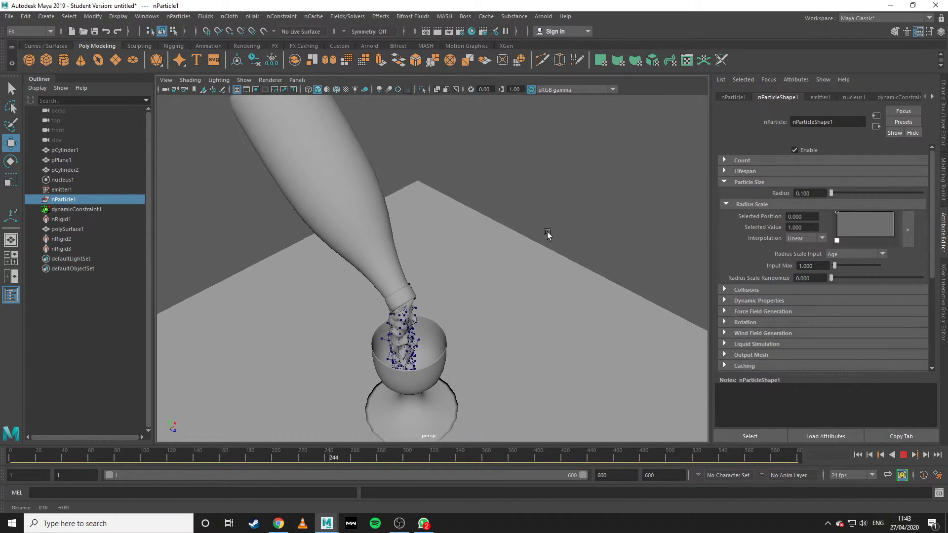
{"action": "left_click_drag", "start_coordinate": [547, 233], "coordinate": [550, 260], "text": "alt"}
{"action": "left_click", "coordinate": [614, 158]}
{"action": "scroll", "coordinate": [578, 212], "scroll_direction": "up", "scroll_amount": 3}
{"action": "left_click_drag", "start_coordinate": [578, 211], "coordinate": [493, 335], "text": "alt"}
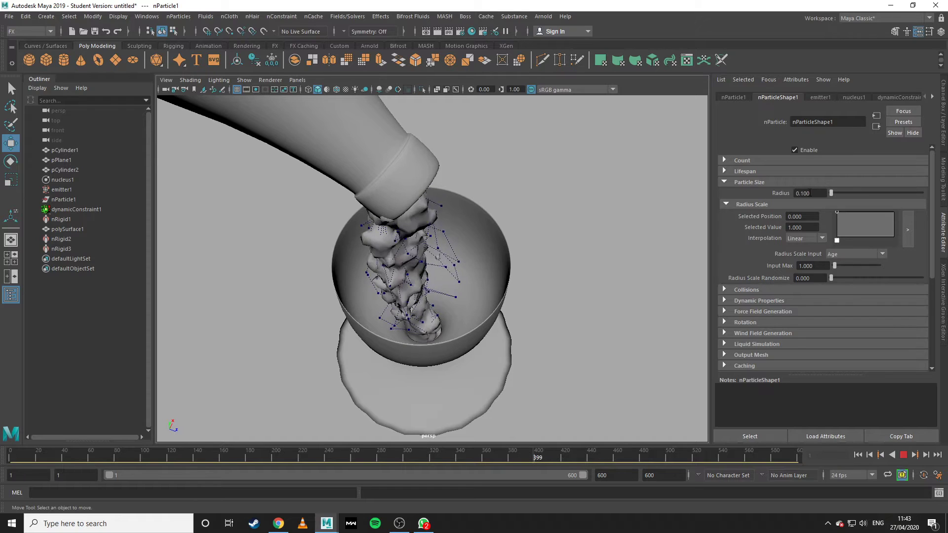
Set the nParticle's radius to 0.12 during playback, check the pour, and return to the first frame.
{"action": "left_click", "coordinate": [810, 193]}
{"action": "key", "text": "BackSpace"}
{"action": "key", "text": "BackSpace"}
{"action": "type", "text": "2"}
{"action": "key", "text": "Return"}
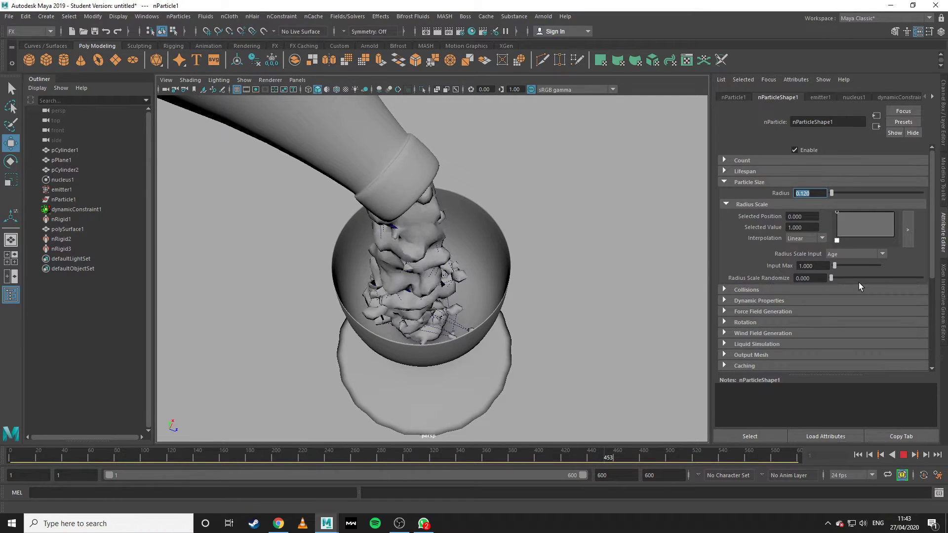
{"action": "scroll", "coordinate": [545, 201], "scroll_direction": "down", "scroll_amount": 5}
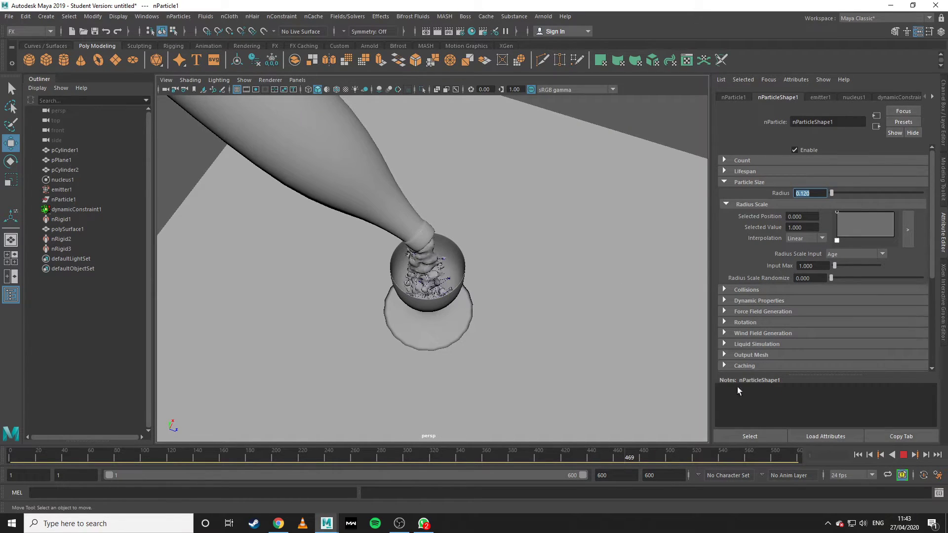
{"action": "left_click", "coordinate": [903, 455]}
{"action": "left_click", "coordinate": [857, 455]}
Raise the bottle and its emitter together higher above the goblet.
{"action": "scroll", "coordinate": [624, 285], "scroll_direction": "down", "scroll_amount": 5}
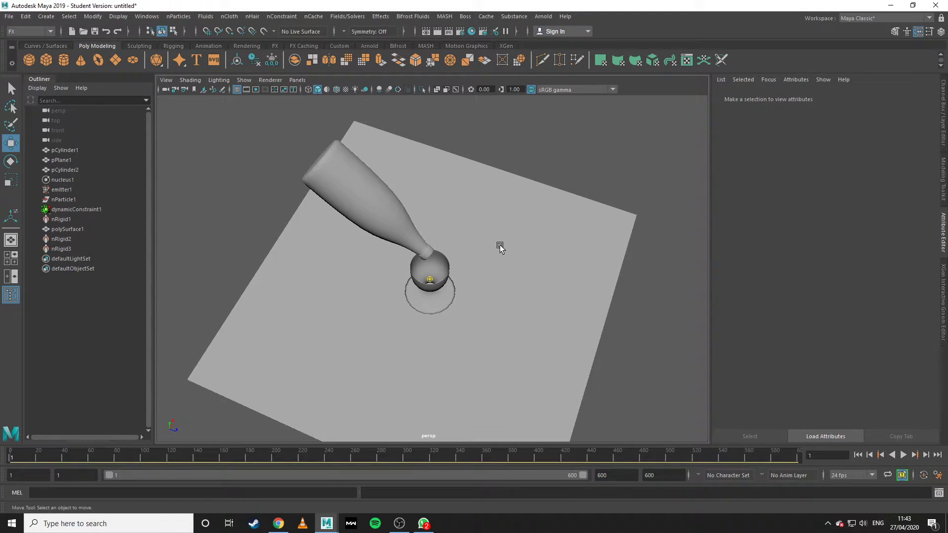
{"action": "left_click_drag", "start_coordinate": [500, 245], "coordinate": [508, 204], "text": "alt"}
{"action": "left_click", "coordinate": [395, 201]}
{"action": "scroll", "coordinate": [476, 311], "scroll_direction": "up", "scroll_amount": 5}
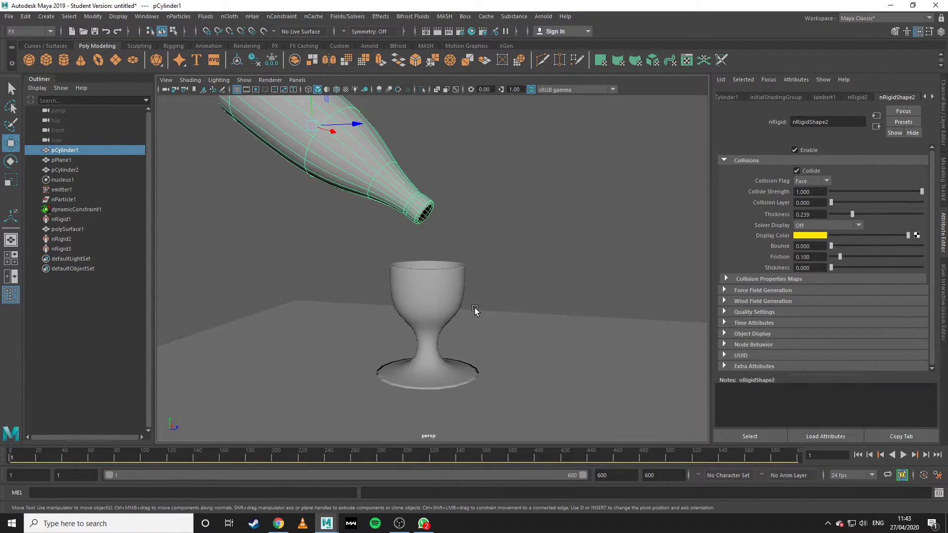
{"action": "left_click_drag", "start_coordinate": [440, 296], "coordinate": [413, 318], "text": "alt"}
{"action": "left_click", "coordinate": [348, 231]}
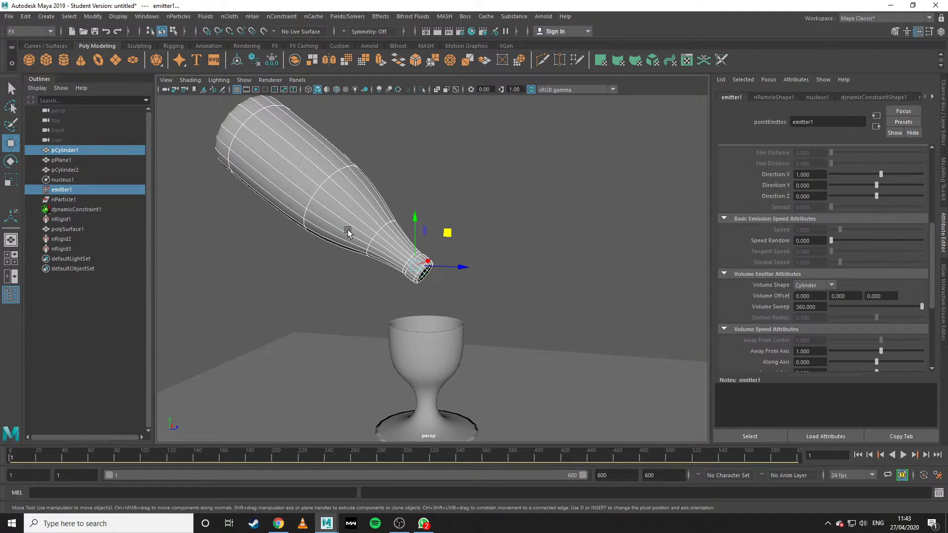
{"action": "left_click_drag", "start_coordinate": [441, 230], "coordinate": [429, 148]}
Scale the goblet up and lift it so that its base rests on the ground plane.
{"action": "left_click", "coordinate": [437, 366]}
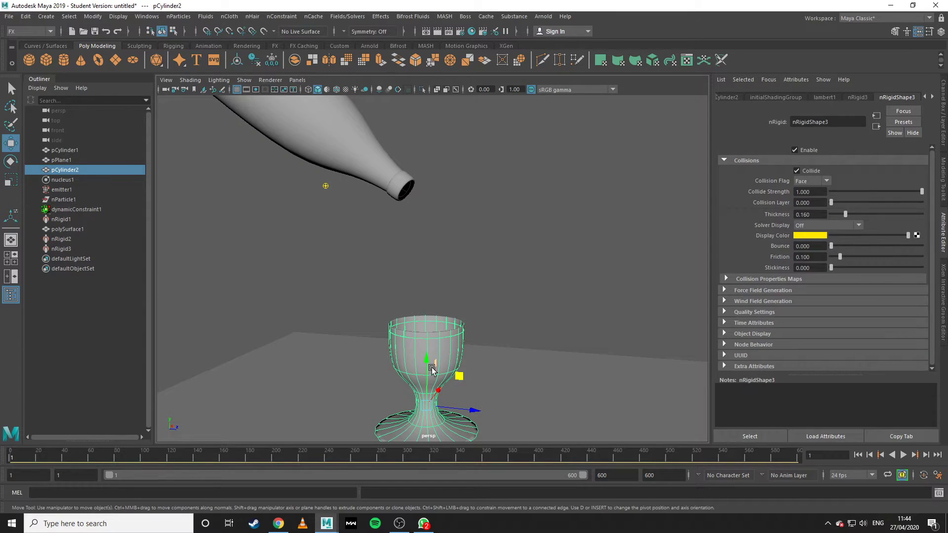
{"action": "key", "text": "r"}
{"action": "right_click_drag", "start_coordinate": [439, 433], "coordinate": [480, 382], "text": "alt"}
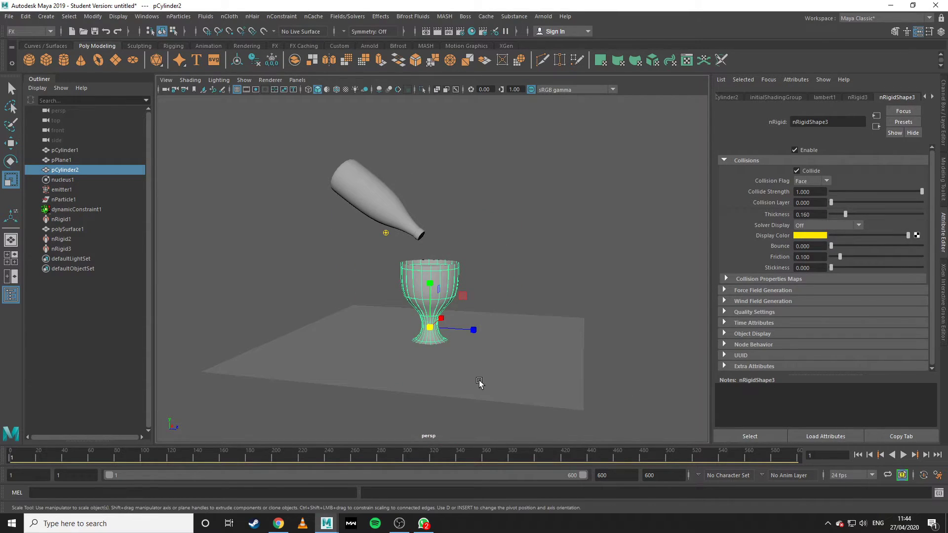
{"action": "key", "text": "e"}
{"action": "key", "text": "w"}
{"action": "mouse_move", "coordinate": [432, 285]}
{"action": "left_mouse_down"}
{"action": "mouse_move", "coordinate": [428, 262]}
{"action": "mouse_move", "coordinate": [427, 276]}
{"action": "left_mouse_up"}
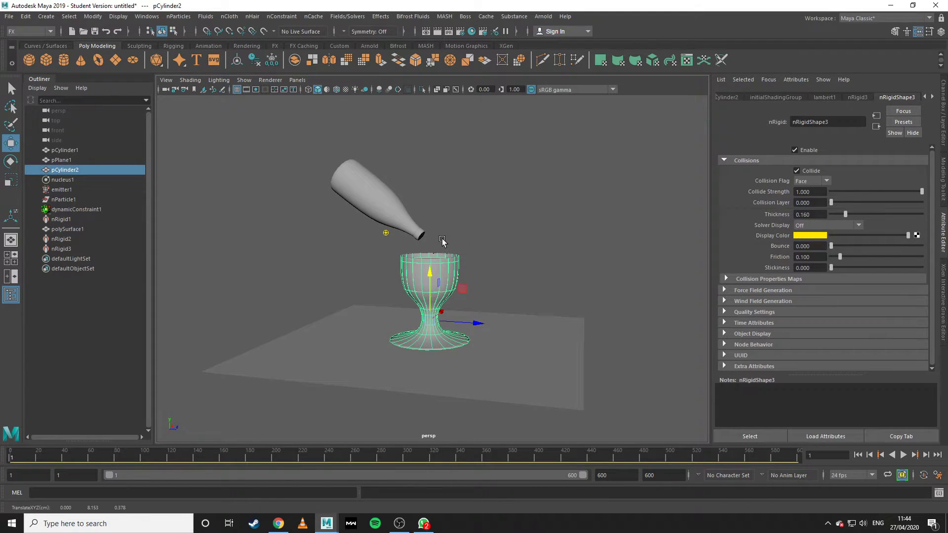
Raise the bottle and emitter further above the enlarged goblet, test the pour in playback, and return to the first frame.
{"action": "left_click_drag", "start_coordinate": [442, 241], "coordinate": [416, 126]}
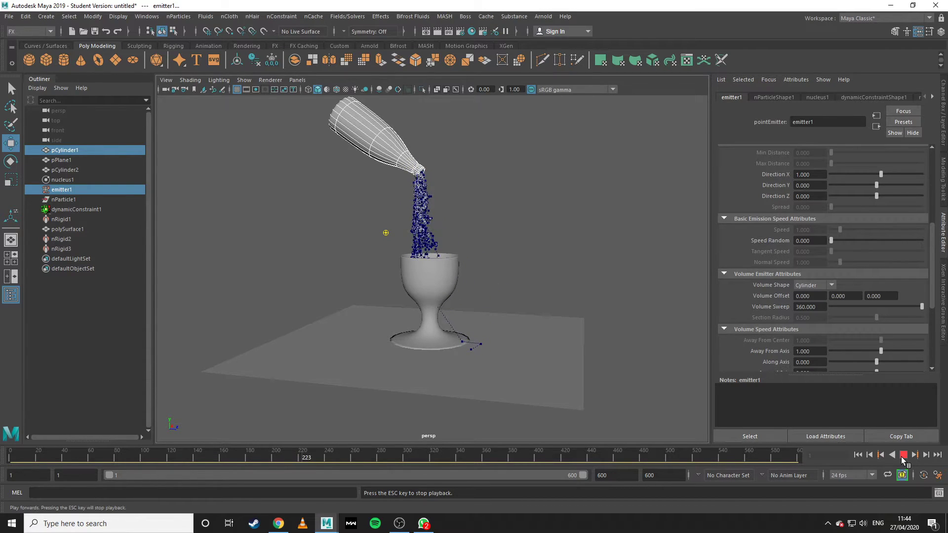
{"action": "left_click", "coordinate": [904, 455]}
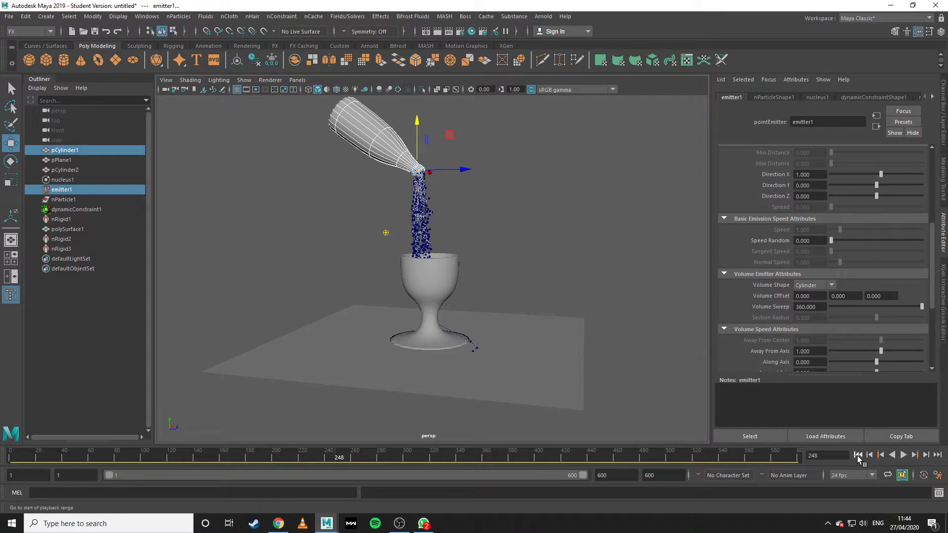
{"action": "left_click", "coordinate": [858, 455]}
Delete the goblet standing on the ground plane.
{"action": "scroll", "coordinate": [591, 285], "scroll_direction": "up", "scroll_amount": 2}
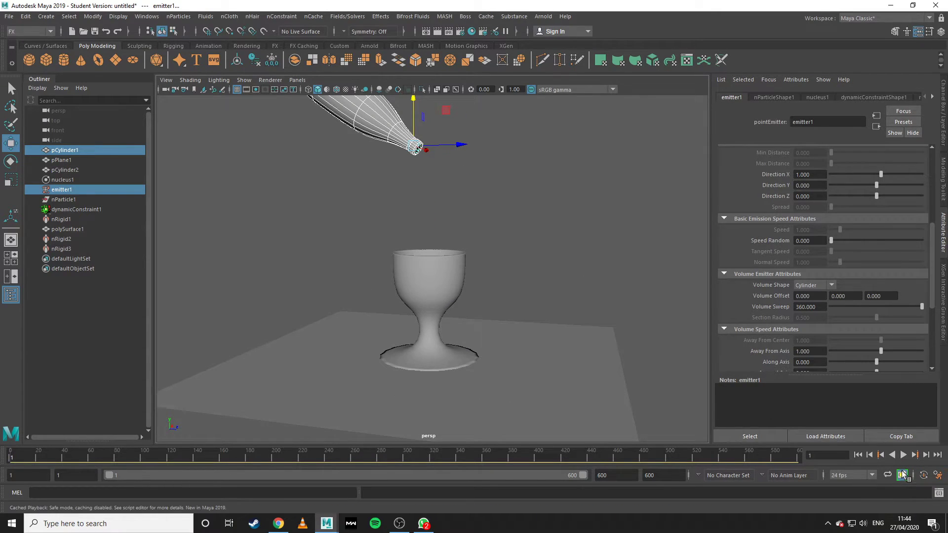
{"action": "left_click", "coordinate": [459, 326]}
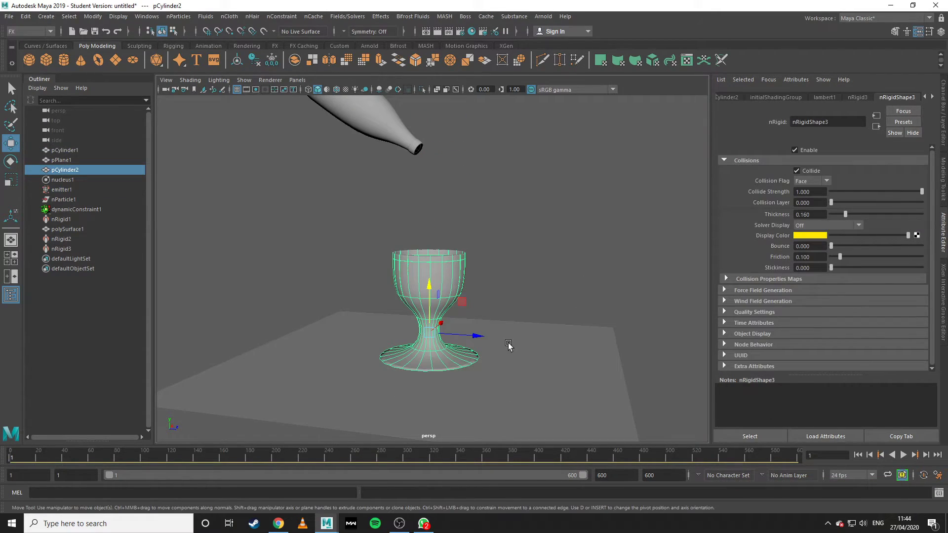
{"action": "key", "text": "Delete"}
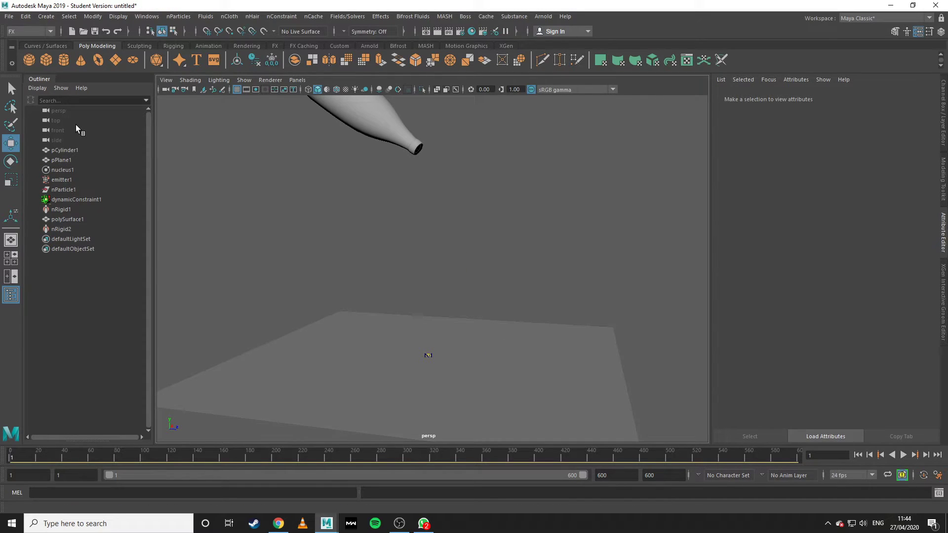
Create a polygon cylinder, raise it about 21 units above the ground plane, and scale it up uniformly to about 14.
{"action": "left_click", "coordinate": [30, 60]}
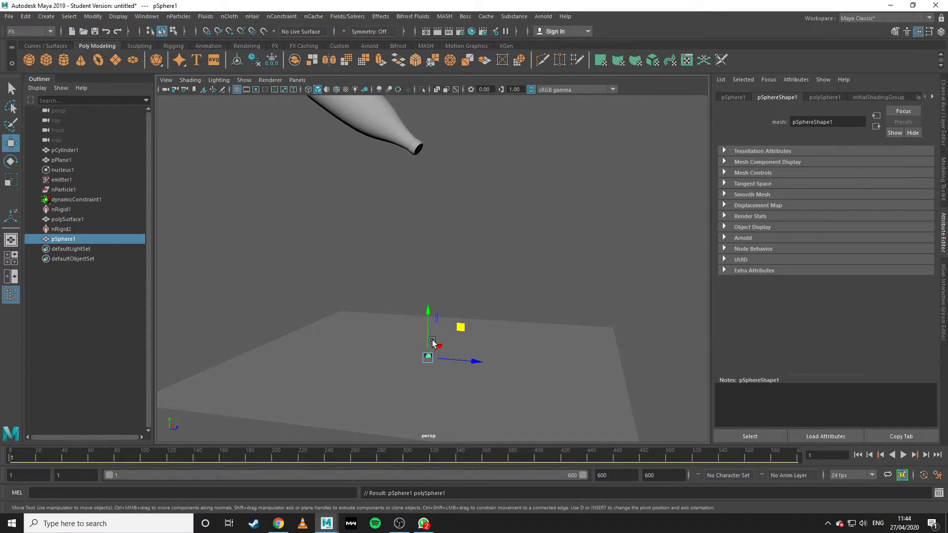
{"action": "key", "text": "Delete"}
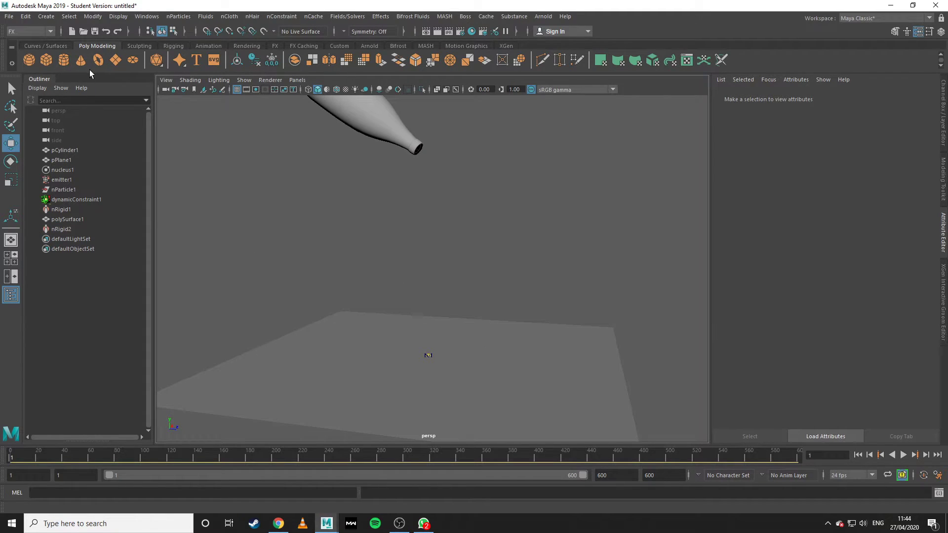
{"action": "left_click", "coordinate": [65, 59]}
{"action": "left_click_drag", "start_coordinate": [431, 312], "coordinate": [415, 247]}
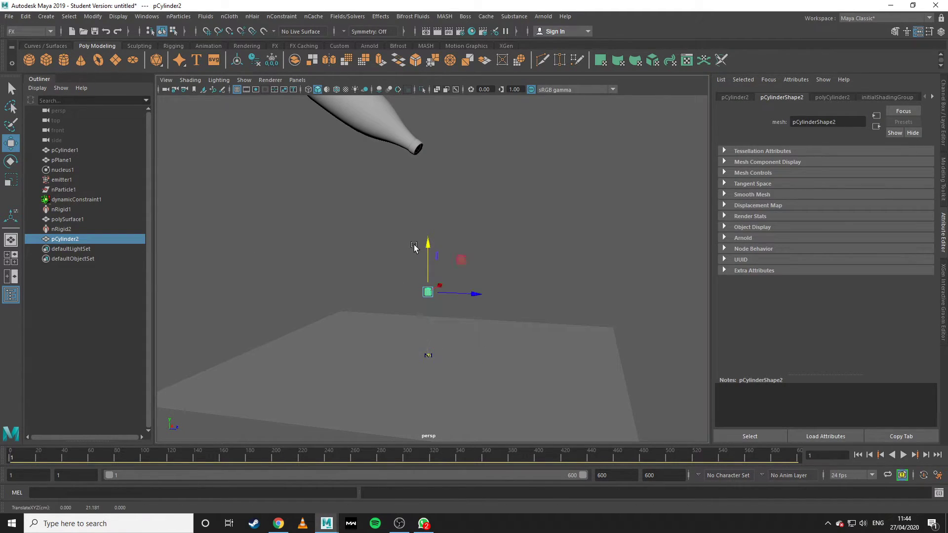
{"action": "key", "text": "r"}
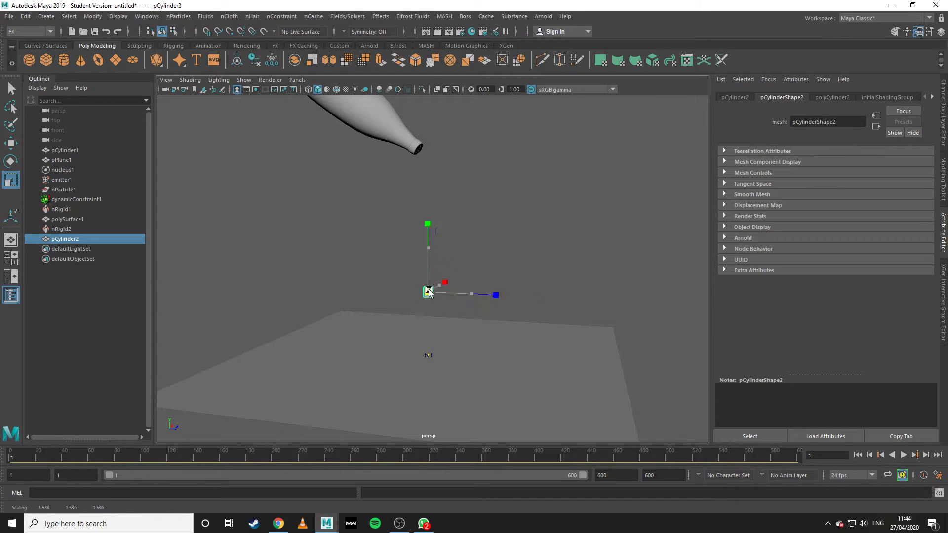
{"action": "left_click_drag", "start_coordinate": [428, 292], "coordinate": [496, 295]}
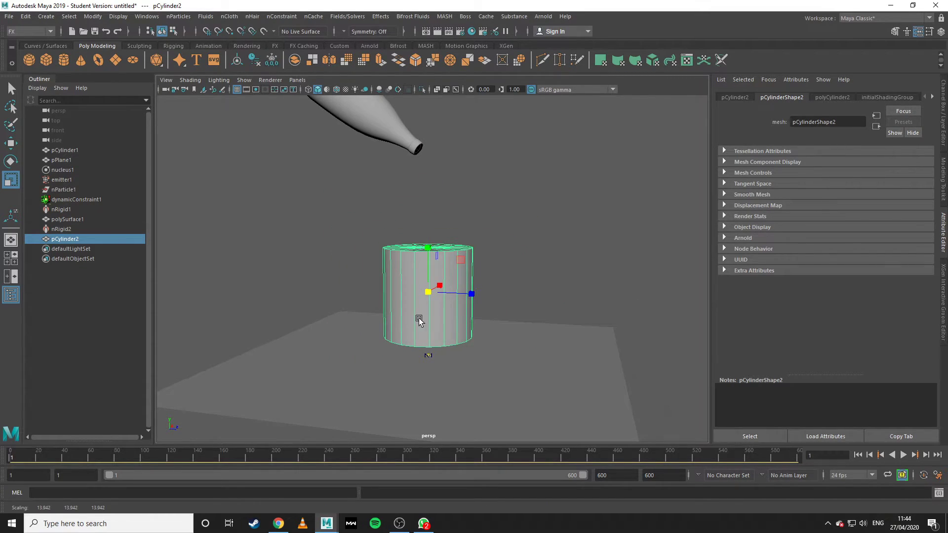
Delete the cylinder's side and bottom faces, keeping only the flat top disc.
{"action": "left_click_drag", "start_coordinate": [419, 319], "coordinate": [438, 307], "text": "alt"}
{"action": "right_click_drag", "start_coordinate": [439, 307], "coordinate": [444, 251]}
{"action": "left_click_drag", "start_coordinate": [354, 281], "coordinate": [568, 361]}
{"action": "key", "text": "Delete"}
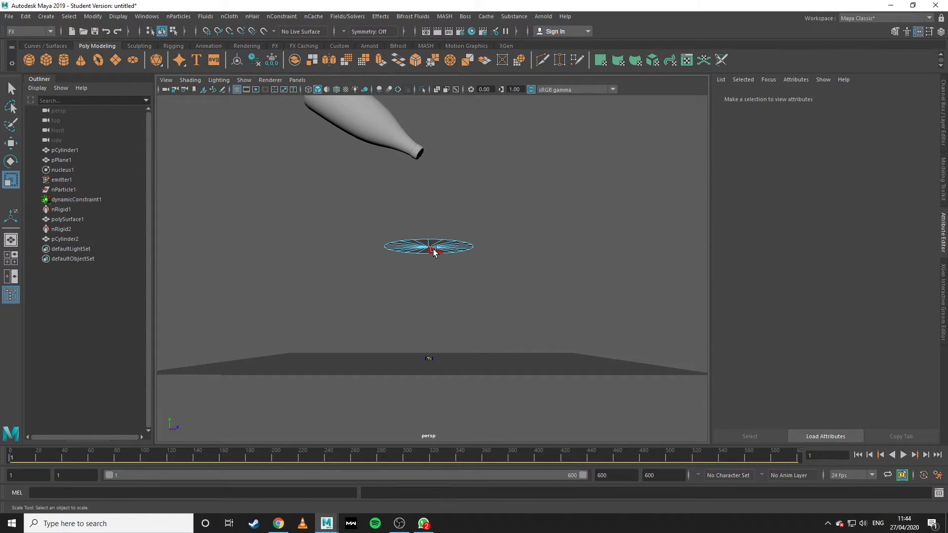
Try extruding all of the disc's faces with a thickness of 1.8, and undo the extrusion.
{"action": "left_click", "coordinate": [433, 250]}
{"action": "key", "text": "ctrl+e"}
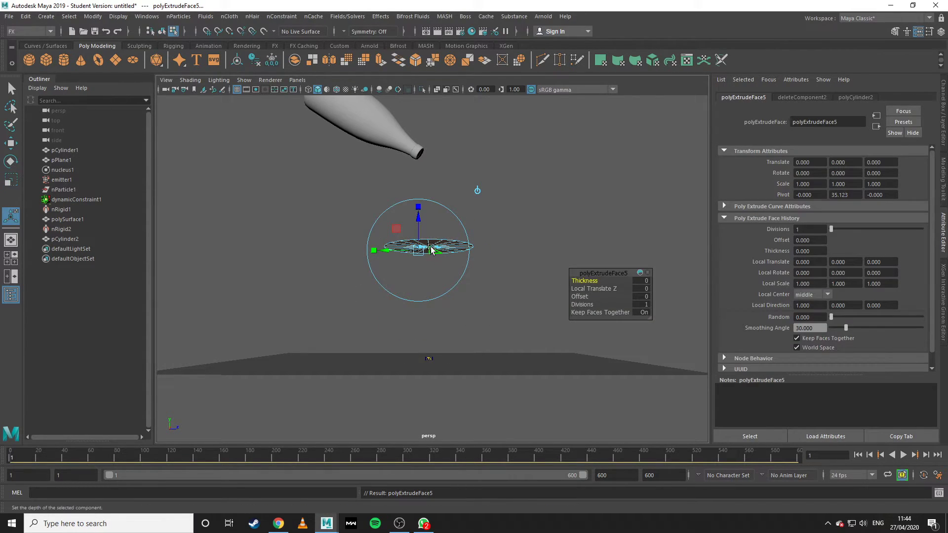
{"action": "left_click_drag", "start_coordinate": [591, 280], "coordinate": [596, 280]}
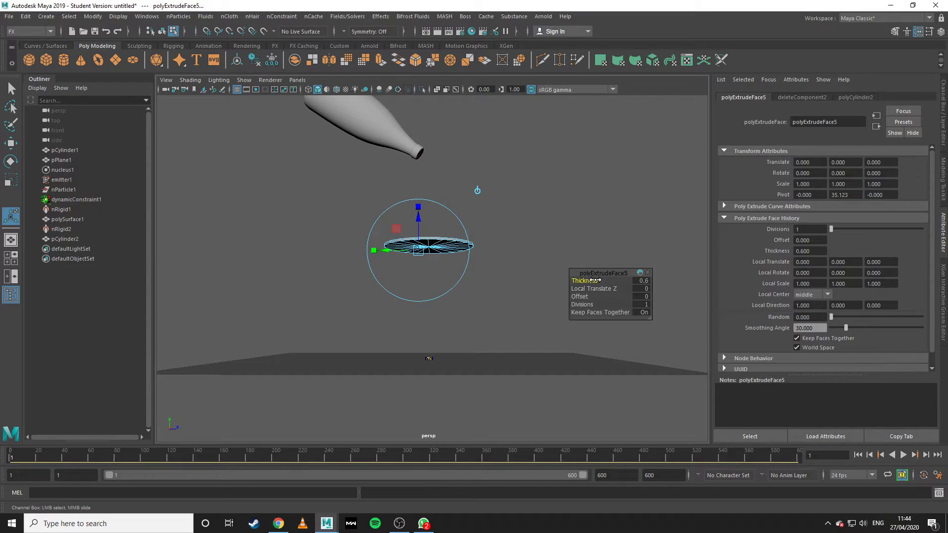
{"action": "left_click_drag", "start_coordinate": [447, 256], "coordinate": [470, 283], "text": "alt"}
{"action": "scroll", "coordinate": [470, 284], "scroll_direction": "up", "scroll_amount": 5}
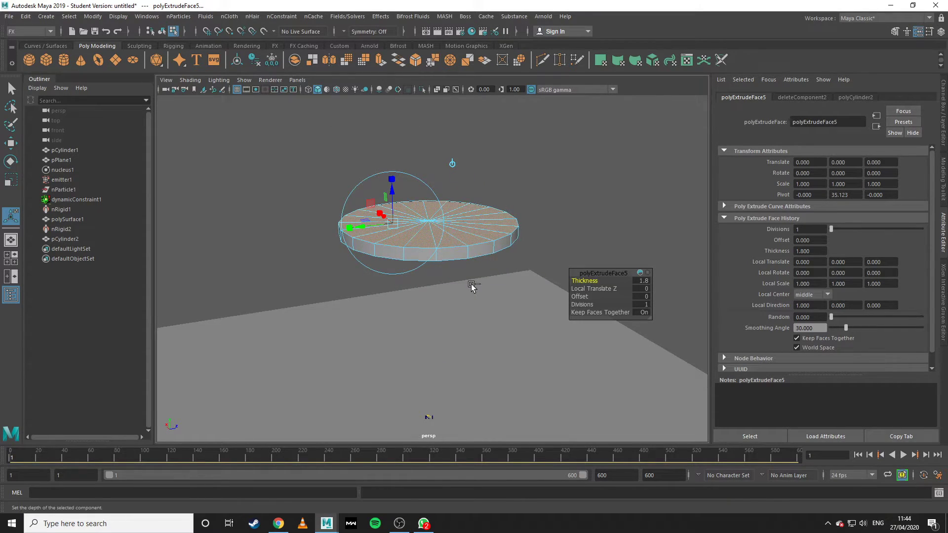
{"action": "key", "text": "ctrl+z"}
{"action": "key", "text": "ctrl+z"}
{"action": "key", "text": "ctrl+z"}
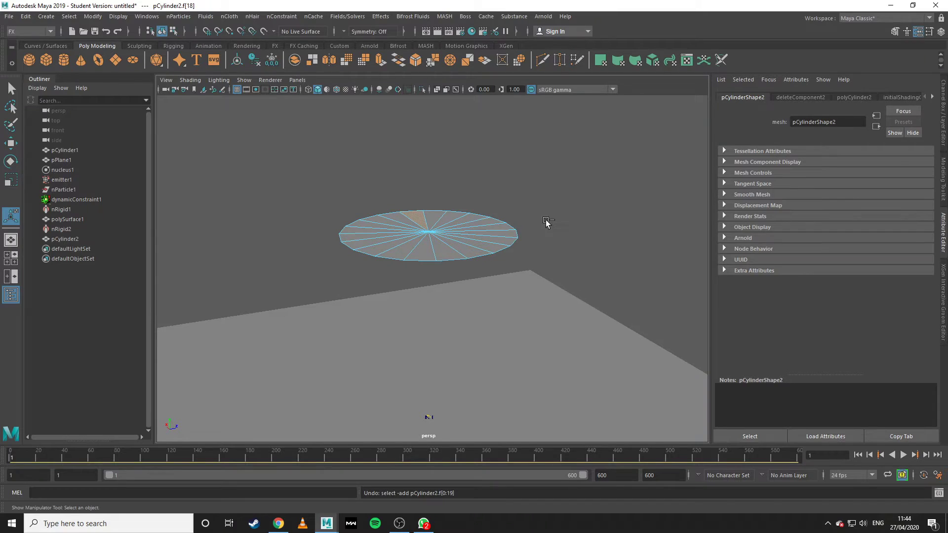
Extrude the disc's outer edge loop with a thickness of 2.7 and scale the new edges outward into a flared rim.
{"action": "right_click_drag", "start_coordinate": [522, 227], "coordinate": [522, 186]}
{"action": "key", "text": "q"}
{"action": "double_click", "coordinate": [513, 223]}
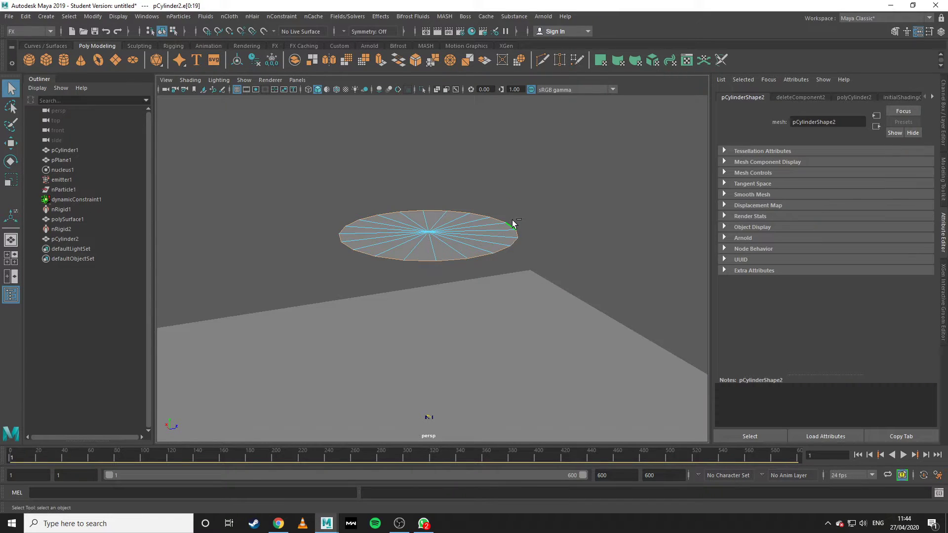
{"action": "key", "text": "ctrl+e"}
{"action": "left_click_drag", "start_coordinate": [595, 282], "coordinate": [612, 285]}
{"action": "key", "text": "r"}
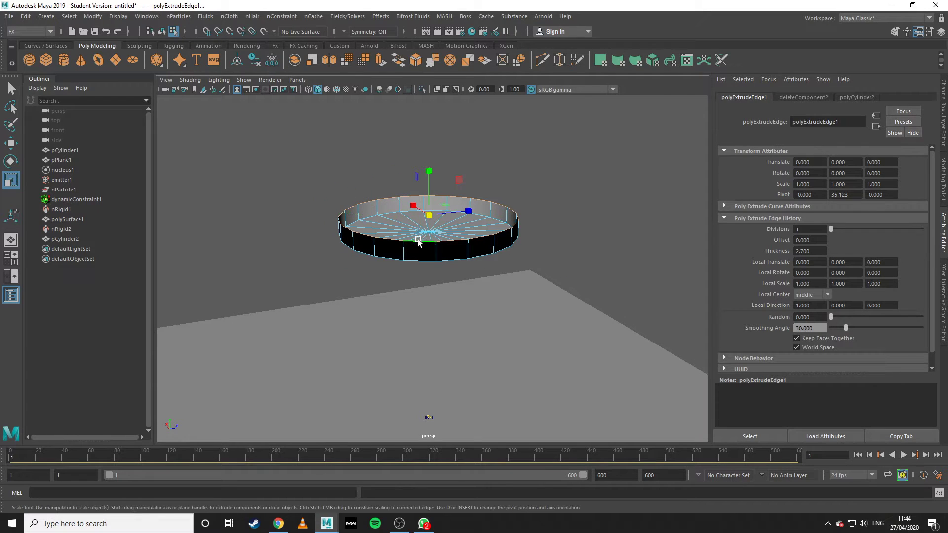
{"action": "left_click_drag", "start_coordinate": [431, 219], "coordinate": [501, 220]}
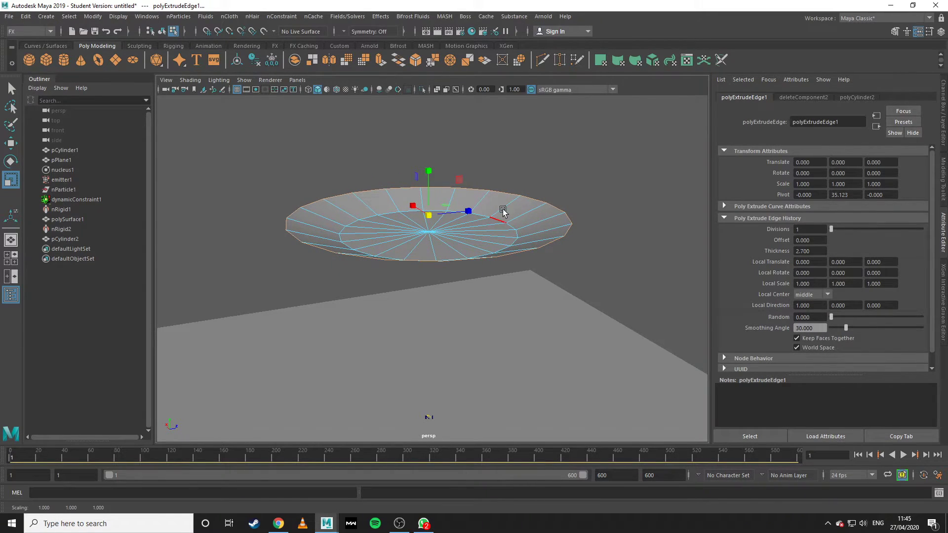
Lower the finished dish onto the ground plane and deselect it.
{"action": "key", "text": "F8"}
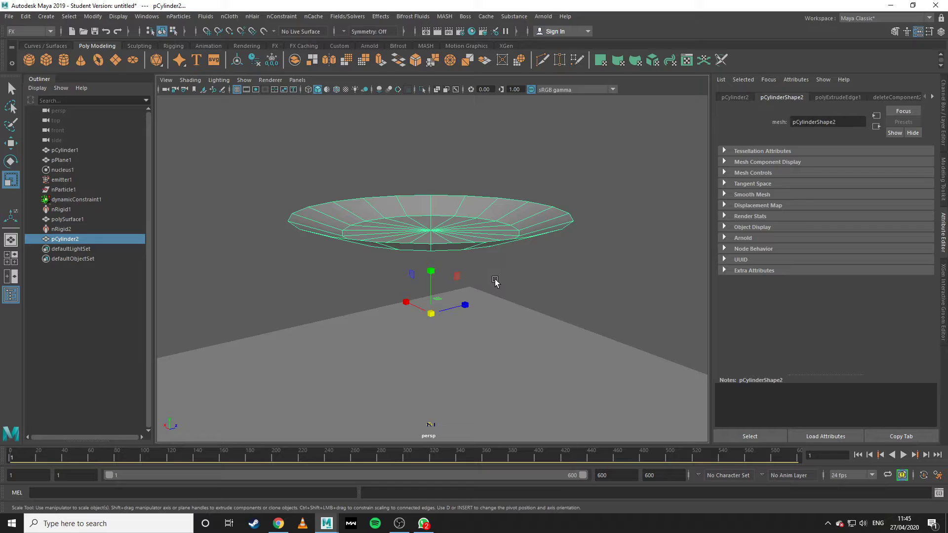
{"action": "key", "text": "w"}
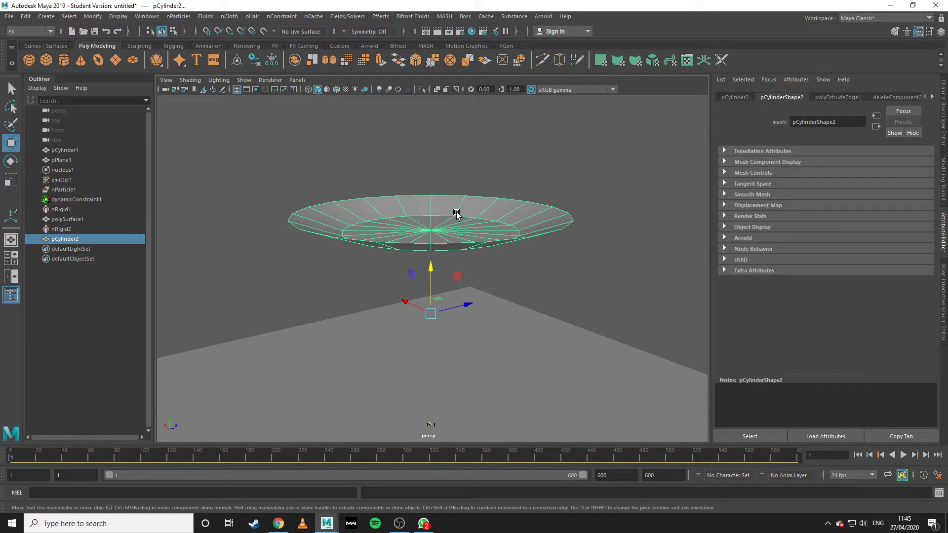
{"action": "left_click_drag", "start_coordinate": [431, 271], "coordinate": [461, 448]}
{"action": "scroll", "coordinate": [466, 341], "scroll_direction": "down", "scroll_amount": 4}
{"action": "left_click_drag", "start_coordinate": [466, 336], "coordinate": [487, 260], "text": "alt"}
{"action": "left_click", "coordinate": [487, 259]}
{"action": "middle_click_drag", "start_coordinate": [426, 320], "coordinate": [432, 253], "text": "alt"}
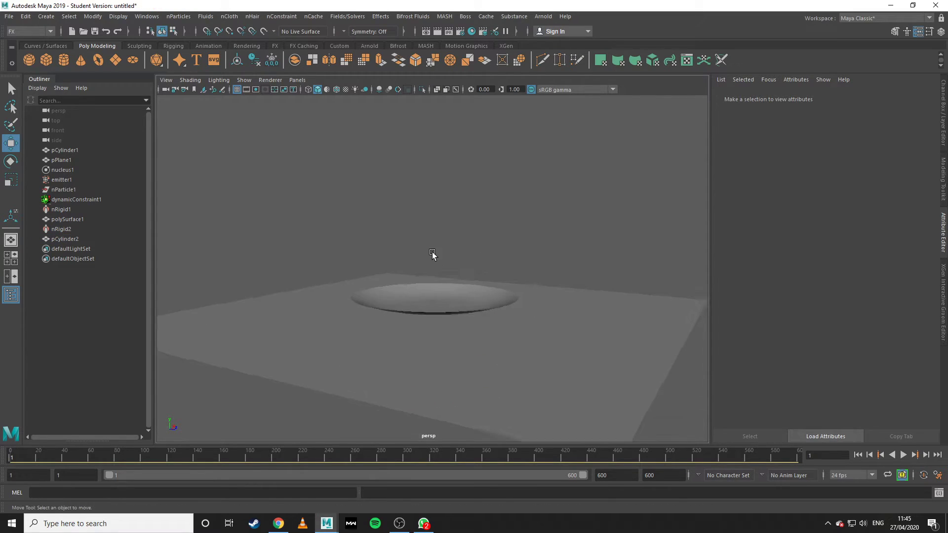
Lower the bottle and its emitter together toward the dish and shift them slightly sideways, away from the dish's centre.
{"action": "scroll", "coordinate": [431, 252], "scroll_direction": "down", "scroll_amount": 3}
{"action": "left_click_drag", "start_coordinate": [396, 258], "coordinate": [356, 128], "text": "alt"}
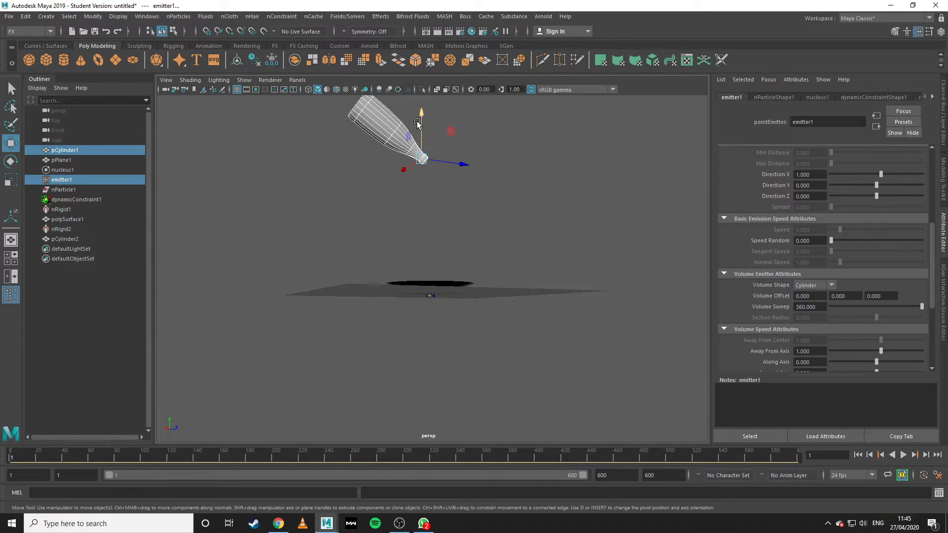
{"action": "left_click_drag", "start_coordinate": [420, 115], "coordinate": [444, 173]}
{"action": "left_click_drag", "start_coordinate": [388, 252], "coordinate": [431, 260], "text": "alt"}
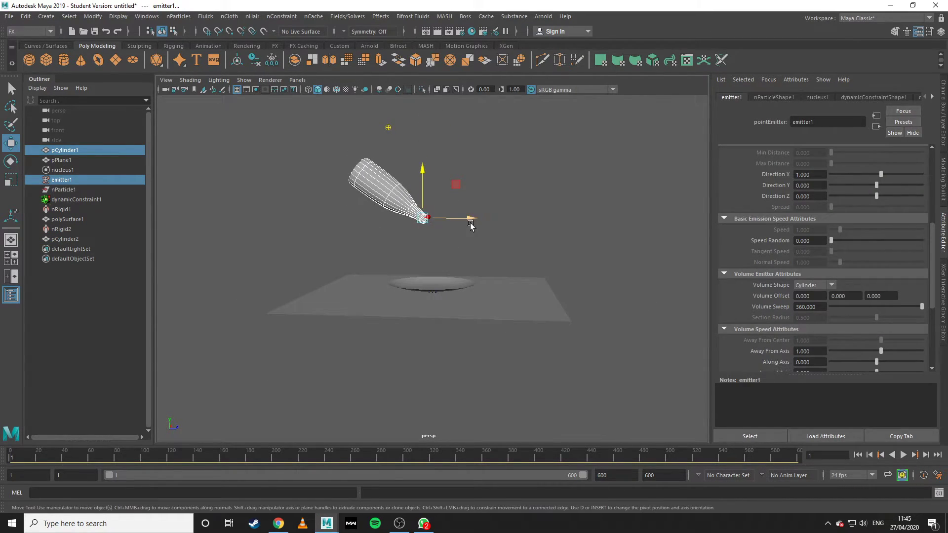
{"action": "left_click_drag", "start_coordinate": [471, 220], "coordinate": [458, 221]}
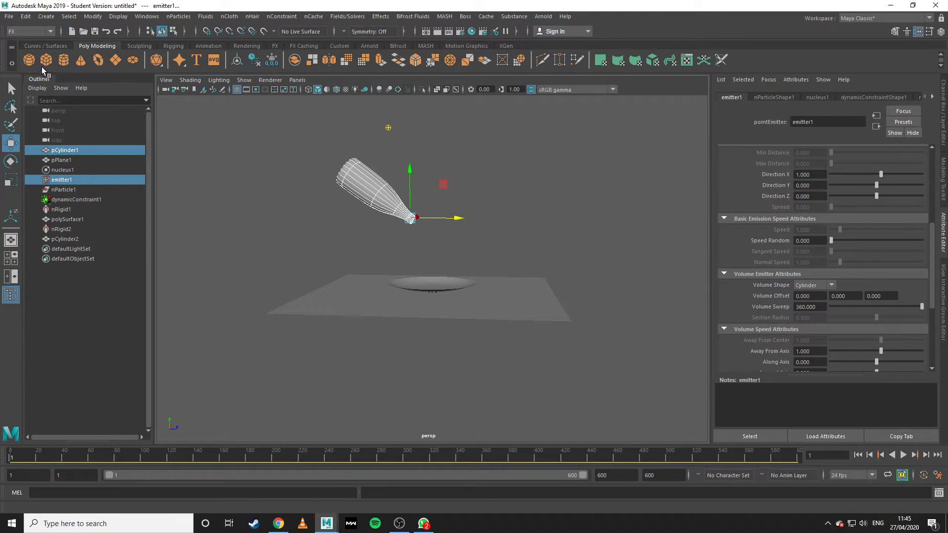
Create a polygon sphere, raise it about 48 units above the dish, and frame it in the view.
{"action": "left_click", "coordinate": [29, 60]}
{"action": "left_click_drag", "start_coordinate": [432, 269], "coordinate": [432, 239]}
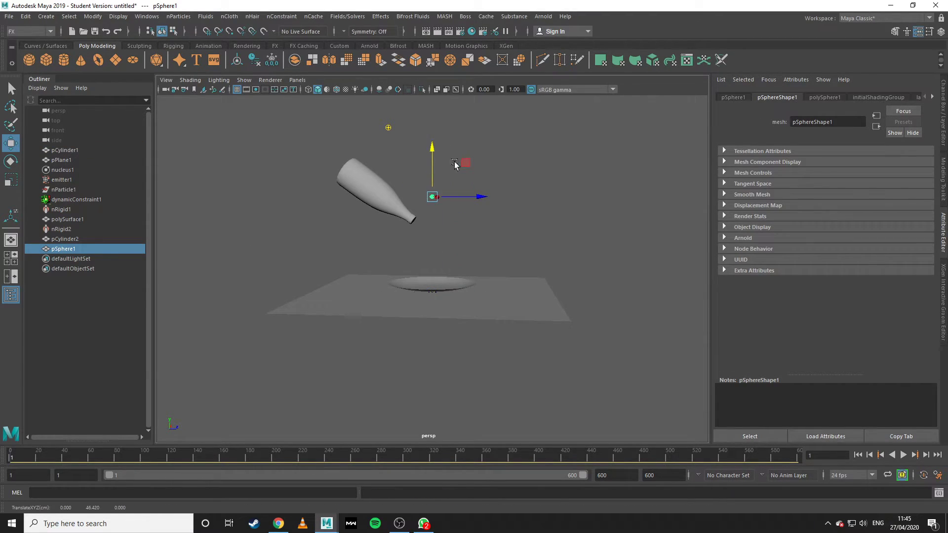
{"action": "scroll", "coordinate": [469, 191], "scroll_direction": "up", "scroll_amount": 5}
{"action": "key", "text": "f"}
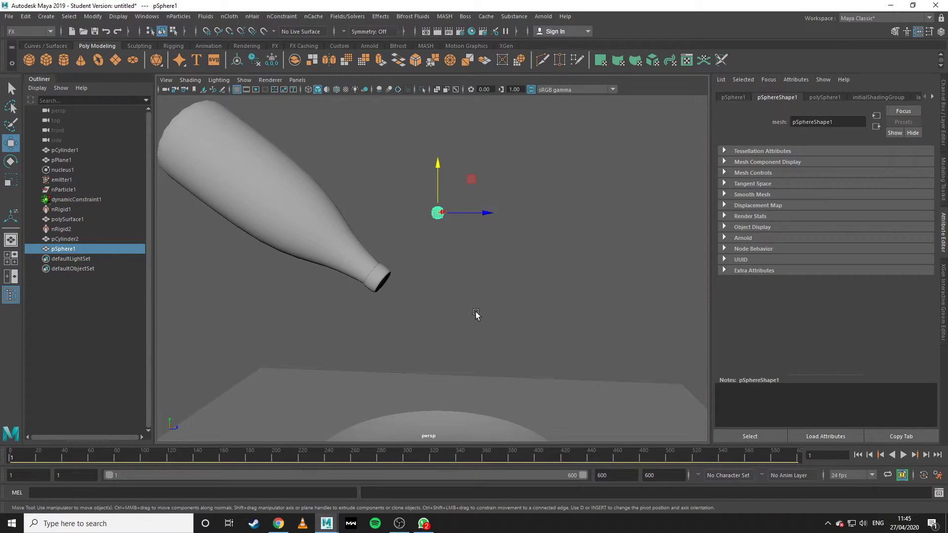
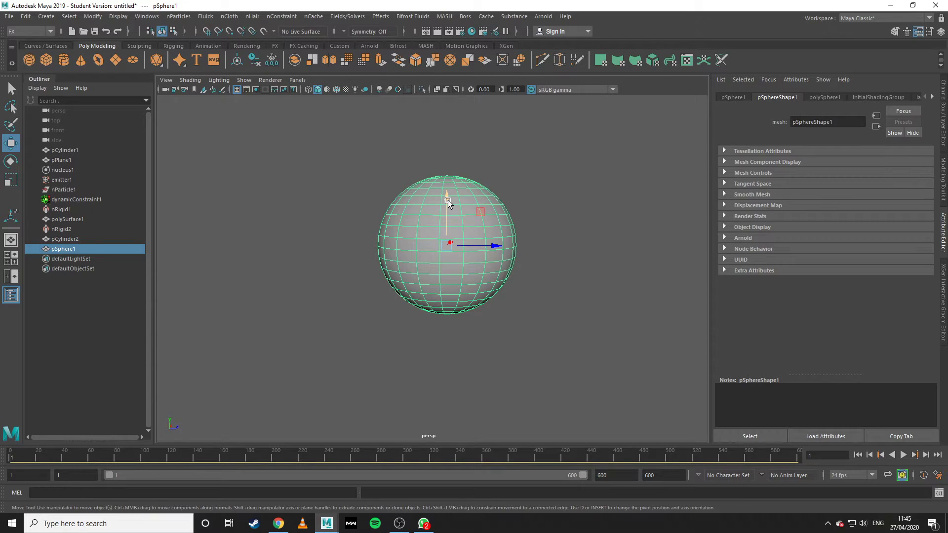
In the side view, delete the sphere's lower half and the lowest face rows of the remaining hemisphere, leaving a shallow dome.
{"action": "key", "text": "space"}
{"action": "key", "text": "space"}
{"action": "middle_click_drag", "start_coordinate": [439, 213], "coordinate": [443, 323], "text": "alt"}
{"action": "scroll", "coordinate": [443, 329], "scroll_direction": "up", "scroll_amount": 10}
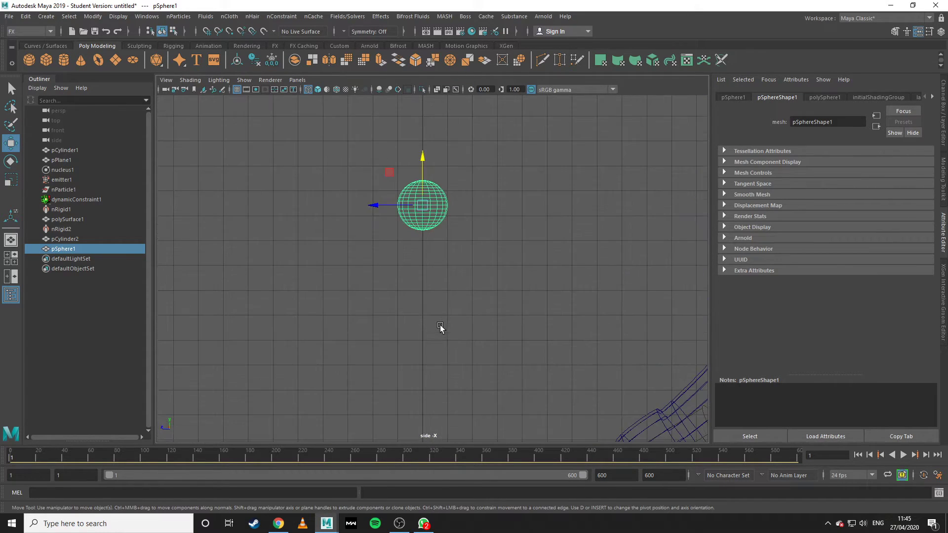
{"action": "middle_click_drag", "start_coordinate": [450, 141], "coordinate": [497, 383], "text": "alt"}
{"action": "scroll", "coordinate": [497, 381], "scroll_direction": "up", "scroll_amount": 4}
{"action": "scroll", "coordinate": [497, 316], "scroll_direction": "down", "scroll_amount": 7}
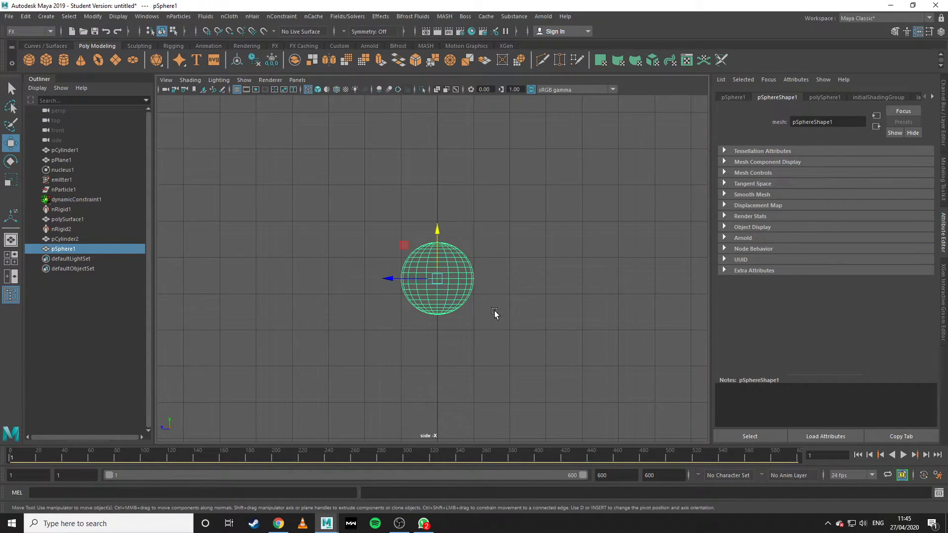
{"action": "right_click_drag", "start_coordinate": [497, 317], "coordinate": [496, 247]}
{"action": "scroll", "coordinate": [567, 394], "scroll_direction": "up", "scroll_amount": 5}
{"action": "left_click_drag", "start_coordinate": [567, 394], "coordinate": [269, 315]}
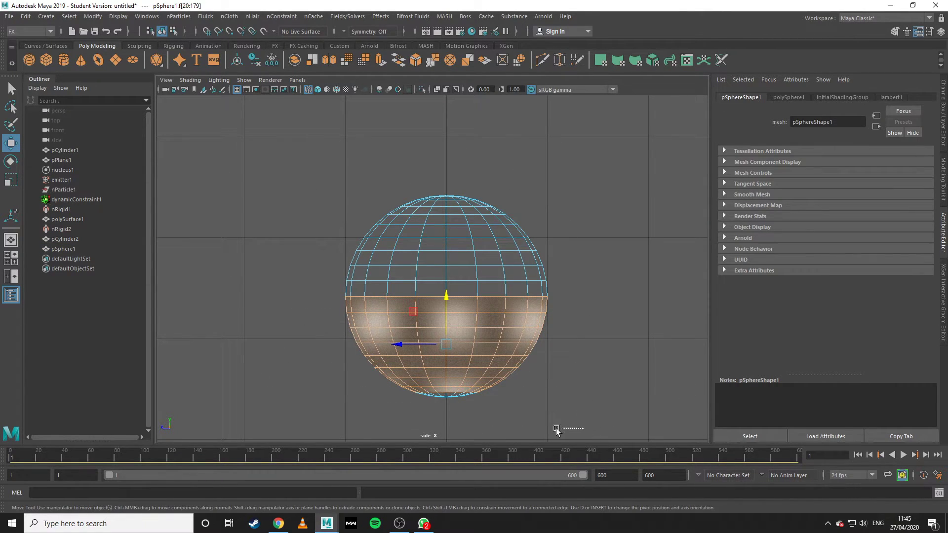
{"action": "left_click_drag", "start_coordinate": [582, 430], "coordinate": [236, 309]}
{"action": "key", "text": "Delete"}
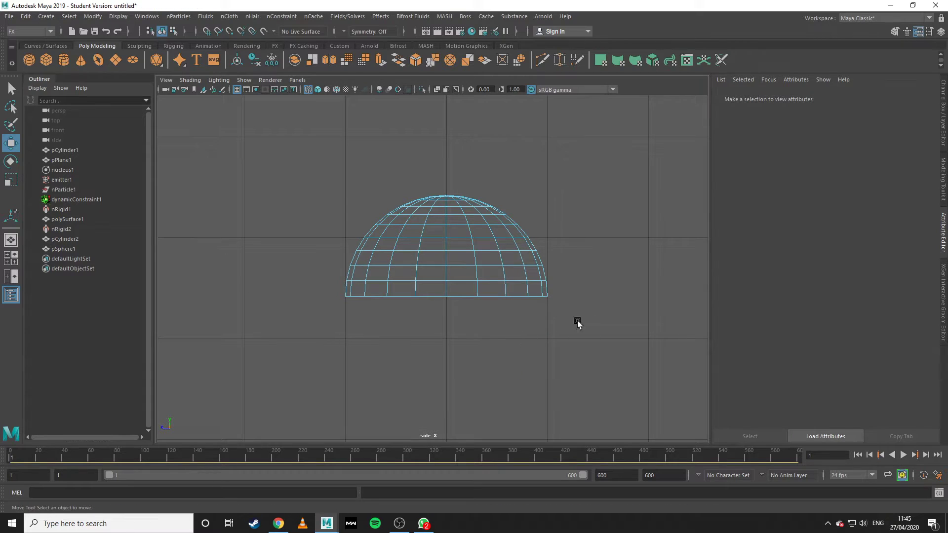
{"action": "left_click_drag", "start_coordinate": [652, 327], "coordinate": [233, 270]}
{"action": "key", "text": "Delete"}
Select all of the dome's faces, flatten them vertically, and return to the perspective view.
{"action": "double_click", "coordinate": [454, 224]}
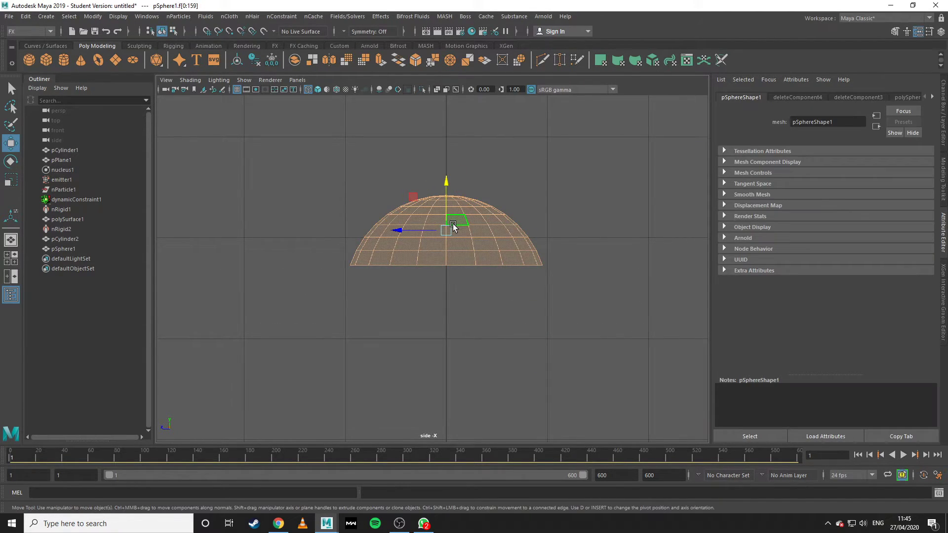
{"action": "key", "text": "r"}
{"action": "left_click_drag", "start_coordinate": [446, 187], "coordinate": [448, 223]}
{"action": "key", "text": "space"}
{"action": "key", "text": "space"}
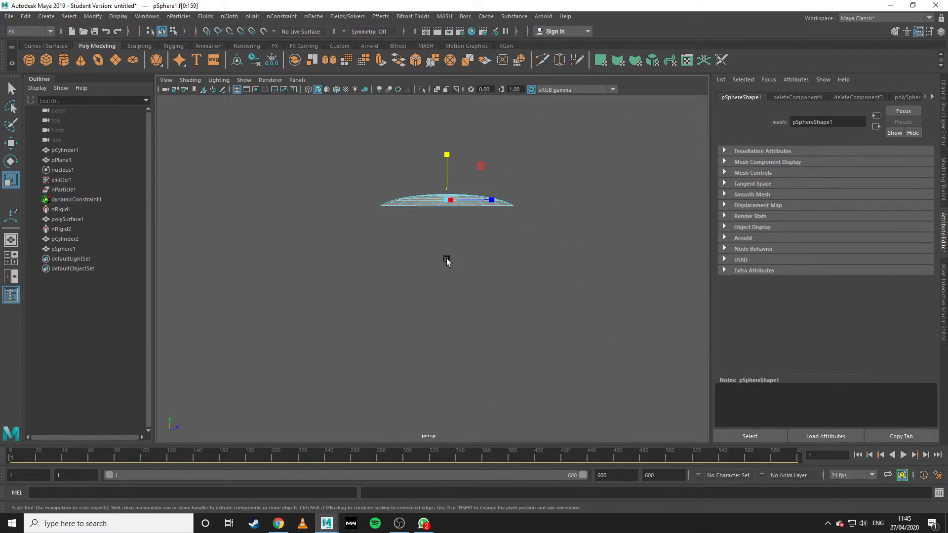
Scale the flattened dome's faces back up vertically to make the dome slightly taller.
{"action": "left_click_drag", "start_coordinate": [446, 262], "coordinate": [383, 241], "text": "alt"}
{"action": "scroll", "coordinate": [387, 274], "scroll_direction": "up", "scroll_amount": 5}
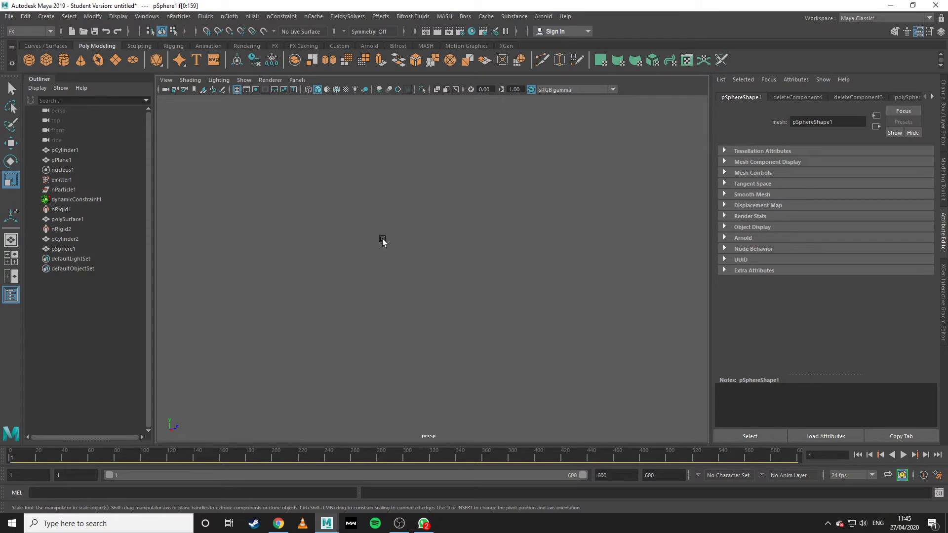
{"action": "scroll", "coordinate": [385, 245], "scroll_direction": "down", "scroll_amount": 5}
{"action": "middle_click_drag", "start_coordinate": [388, 250], "coordinate": [397, 353], "text": "alt"}
{"action": "scroll", "coordinate": [400, 328], "scroll_direction": "up", "scroll_amount": 3}
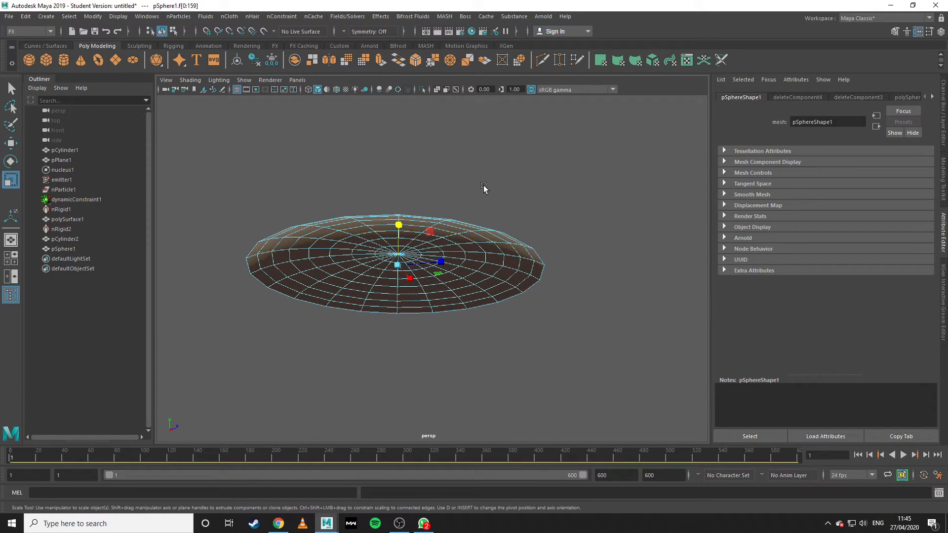
{"action": "mouse_move", "coordinate": [484, 188]}
{"action": "left_mouse_down", "text": "alt"}
{"action": "mouse_move", "coordinate": [484, 209]}
{"action": "mouse_move", "coordinate": [484, 199]}
{"action": "left_mouse_up", "text": "alt"}
{"action": "left_click_drag", "start_coordinate": [401, 282], "coordinate": [403, 262]}
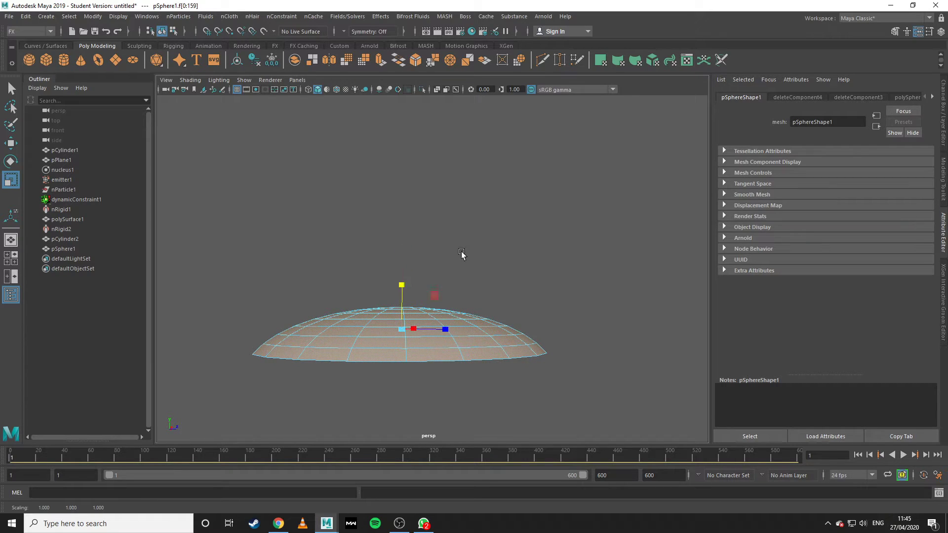
Select the border edge loop on the dome's underside and close the opening with Fill Hole.
{"action": "left_click", "coordinate": [462, 253]}
{"action": "left_click_drag", "start_coordinate": [437, 302], "coordinate": [425, 274], "text": "alt"}
{"action": "right_click_drag", "start_coordinate": [429, 274], "coordinate": [435, 242]}
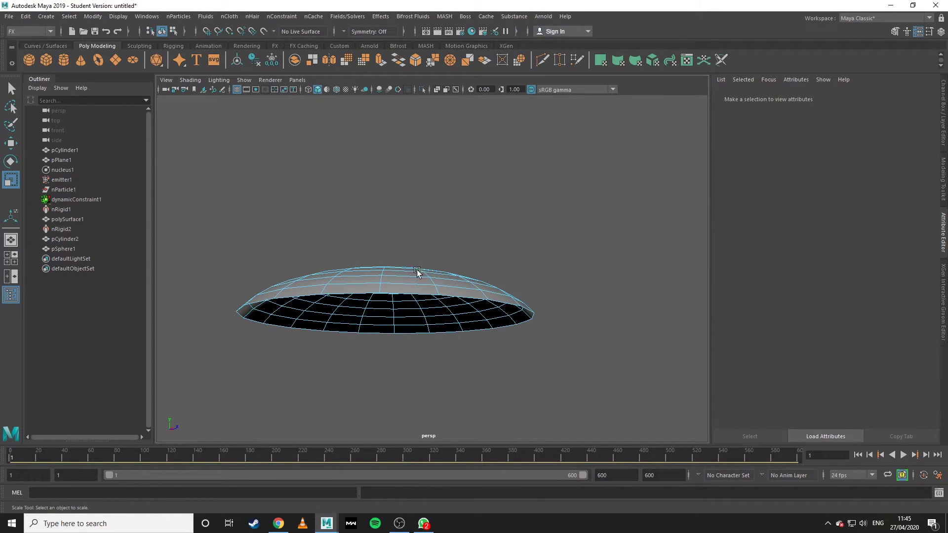
{"action": "double_click", "coordinate": [408, 294]}
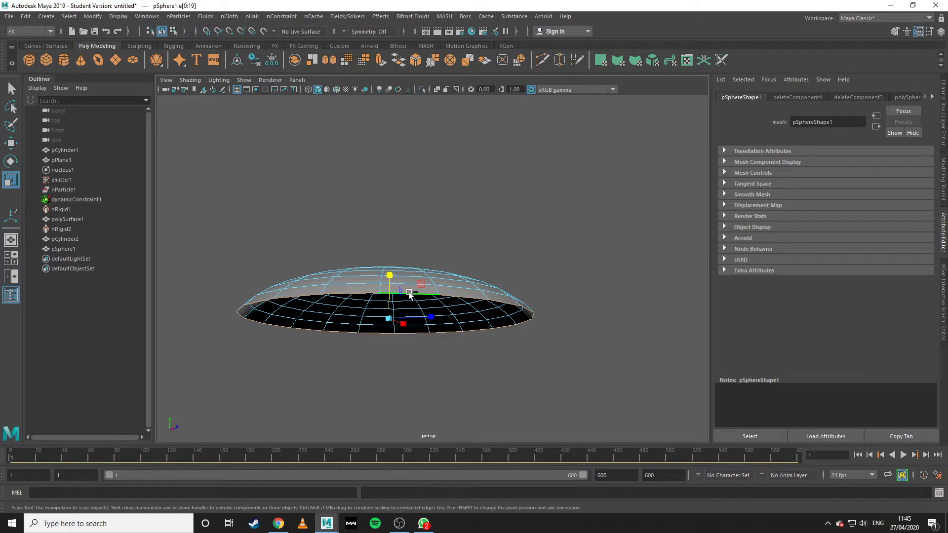
{"action": "right_click", "coordinate": [452, 294], "text": "shift"}
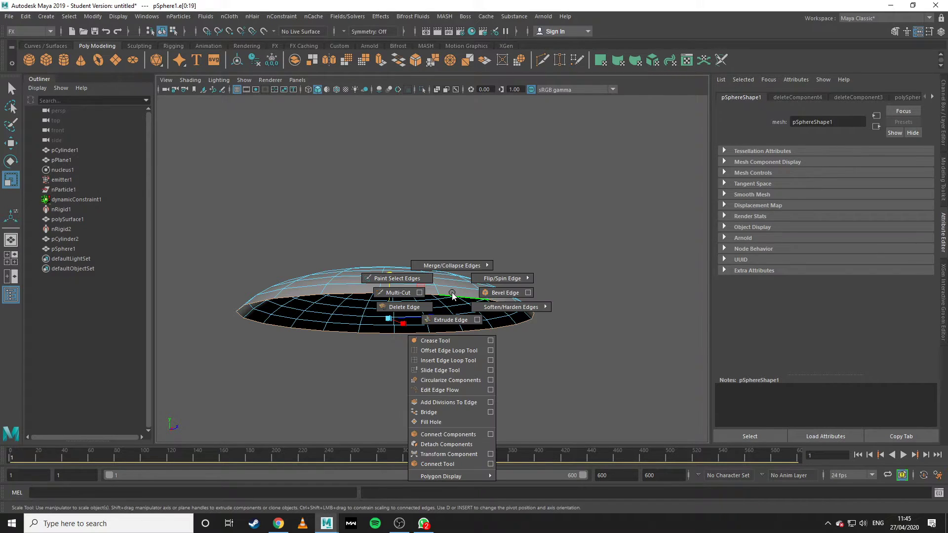
{"action": "left_click", "coordinate": [439, 423]}
{"action": "left_click_drag", "start_coordinate": [493, 373], "coordinate": [352, 348], "text": "alt"}
{"action": "left_click_drag", "start_coordinate": [334, 308], "coordinate": [421, 330], "text": "alt"}
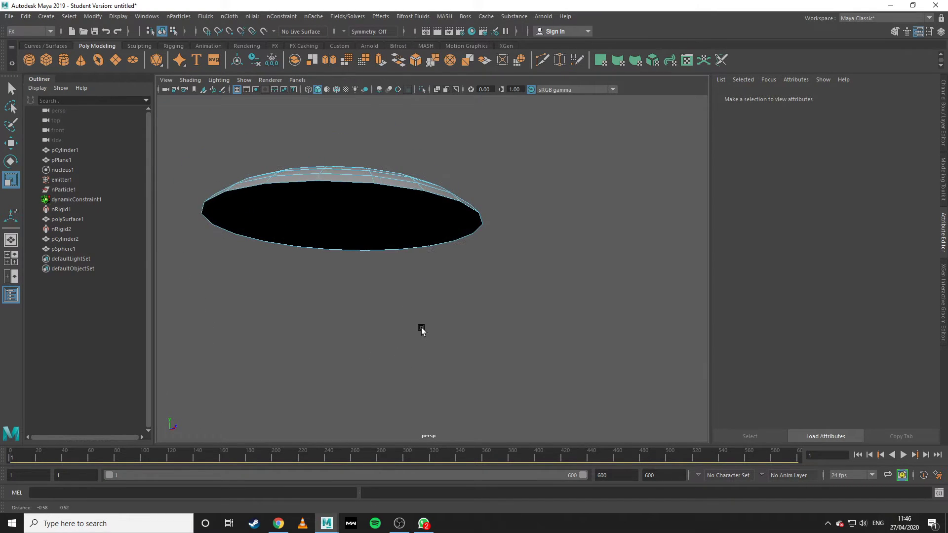
Duplicate the capped dome and move the copy down, clear of the original.
{"action": "left_click", "coordinate": [387, 235]}
{"action": "key", "text": "ctrl+d"}
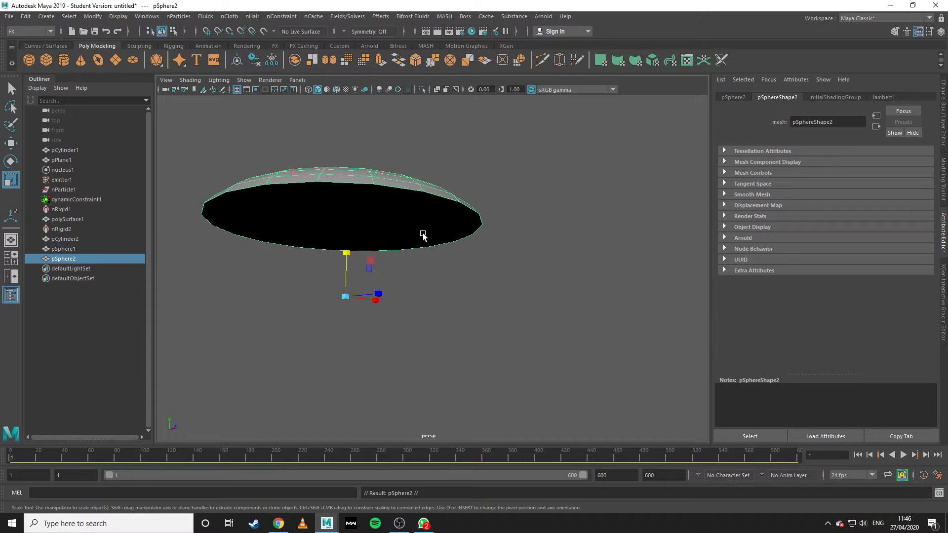
{"action": "key", "text": "w"}
{"action": "left_click_drag", "start_coordinate": [346, 242], "coordinate": [352, 343]}
Turn the duplicated dome upside down by setting its Rotate X to 180.
{"action": "key", "text": "e"}
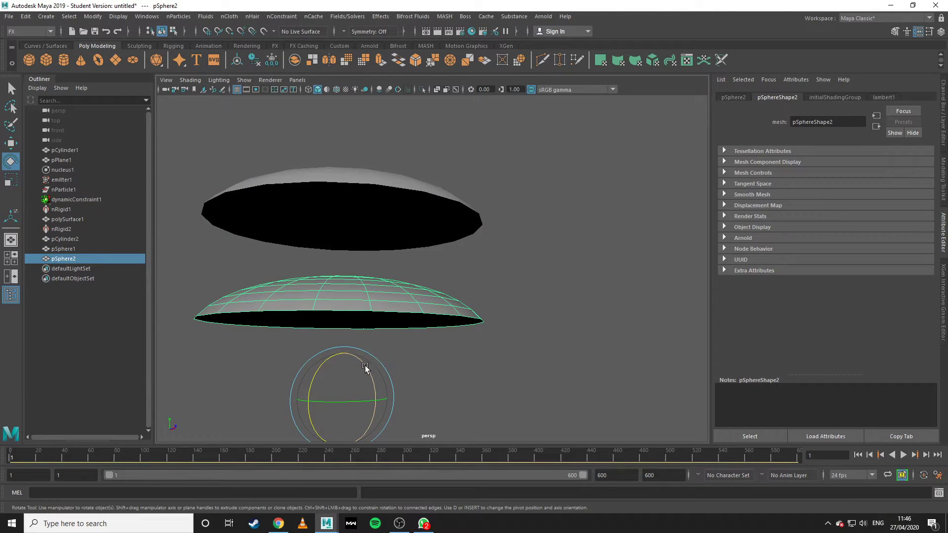
{"action": "left_click_drag", "start_coordinate": [336, 383], "coordinate": [386, 324], "text": "alt"}
{"action": "left_click", "coordinate": [943, 127]}
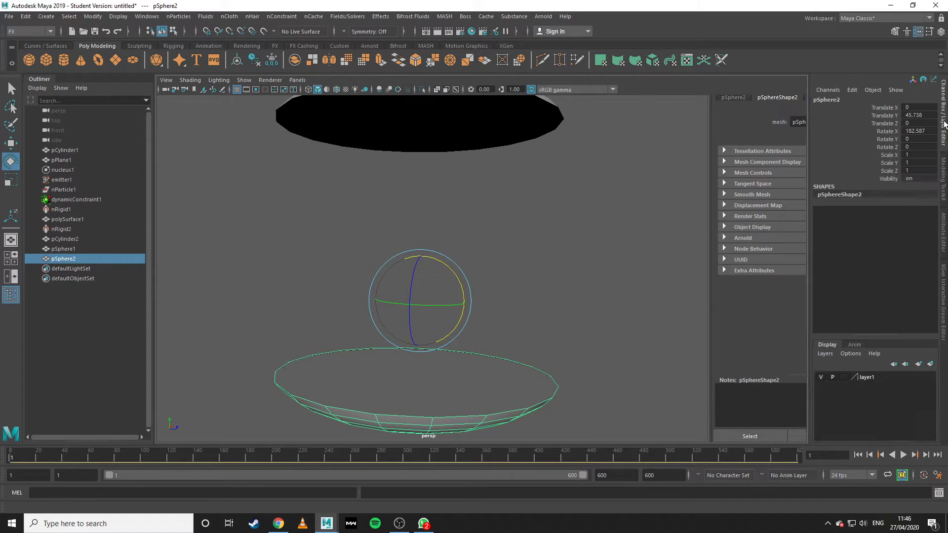
{"action": "left_click", "coordinate": [920, 130]}
{"action": "type", "text": "1"}
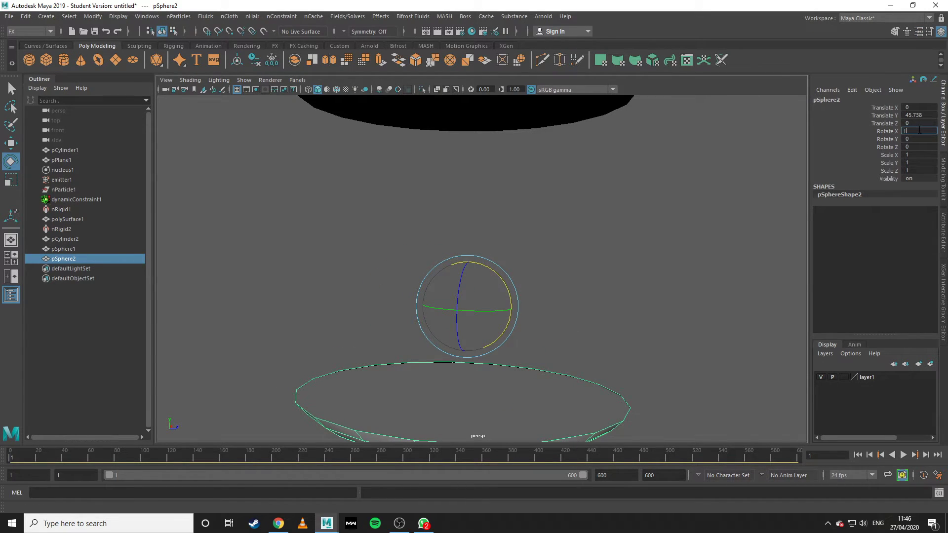
{"action": "type", "text": "80"}
{"action": "key", "text": "Return"}
{"action": "left_click", "coordinate": [669, 296]}
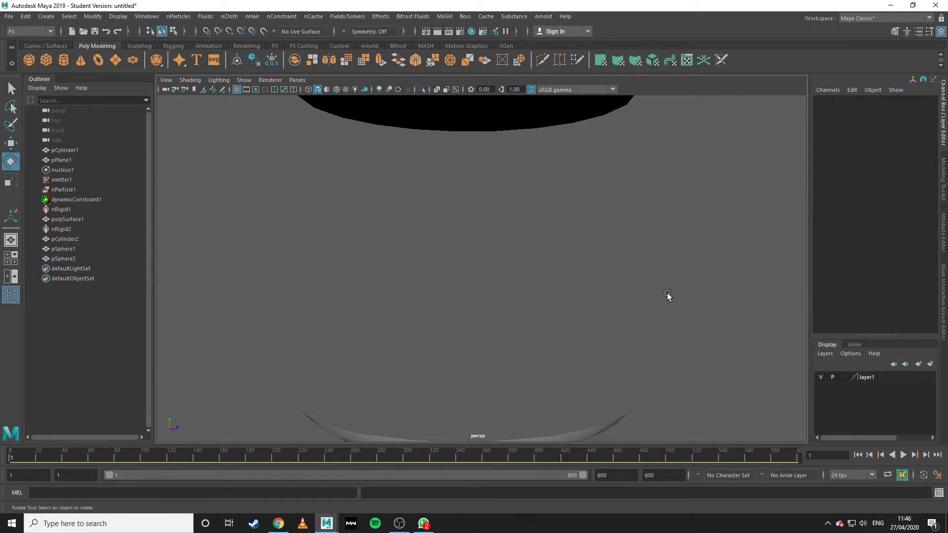
Move the inverted dome up to a Translate Y of about 47.2, leaving a small gap beneath the upper dome.
{"action": "left_click", "coordinate": [521, 398]}
{"action": "key", "text": "w"}
{"action": "scroll", "coordinate": [479, 334], "scroll_direction": "down", "scroll_amount": 3}
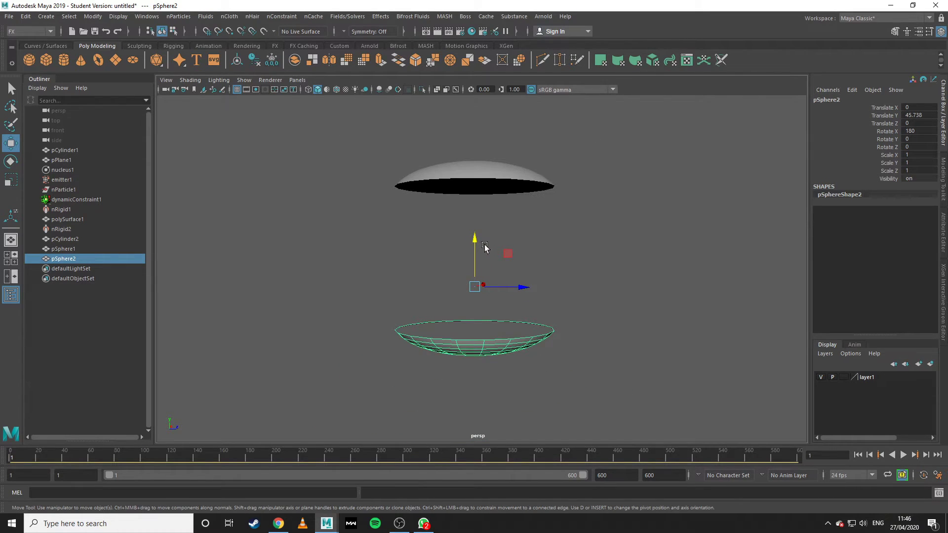
{"action": "left_click_drag", "start_coordinate": [475, 299], "coordinate": [451, 175]}
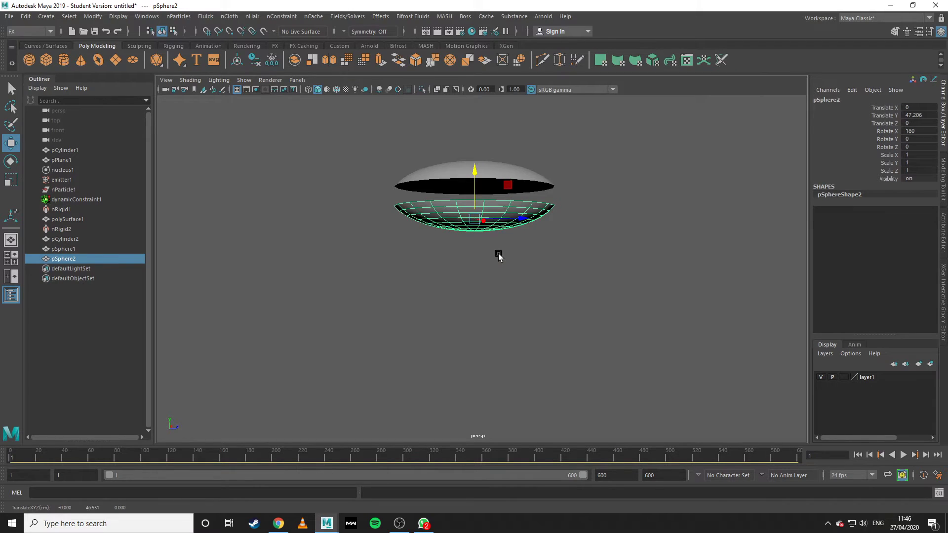
Extrude the flat cap face of the lower dome and scale the new face inward almost to a point.
{"action": "scroll", "coordinate": [499, 258], "scroll_direction": "up", "scroll_amount": 5}
{"action": "scroll", "coordinate": [470, 245], "scroll_direction": "up", "scroll_amount": 3}
{"action": "left_click_drag", "start_coordinate": [472, 246], "coordinate": [473, 303], "text": "alt"}
{"action": "left_click_drag", "start_coordinate": [434, 274], "coordinate": [381, 218], "text": "alt"}
{"action": "right_click_drag", "start_coordinate": [381, 219], "coordinate": [381, 193]}
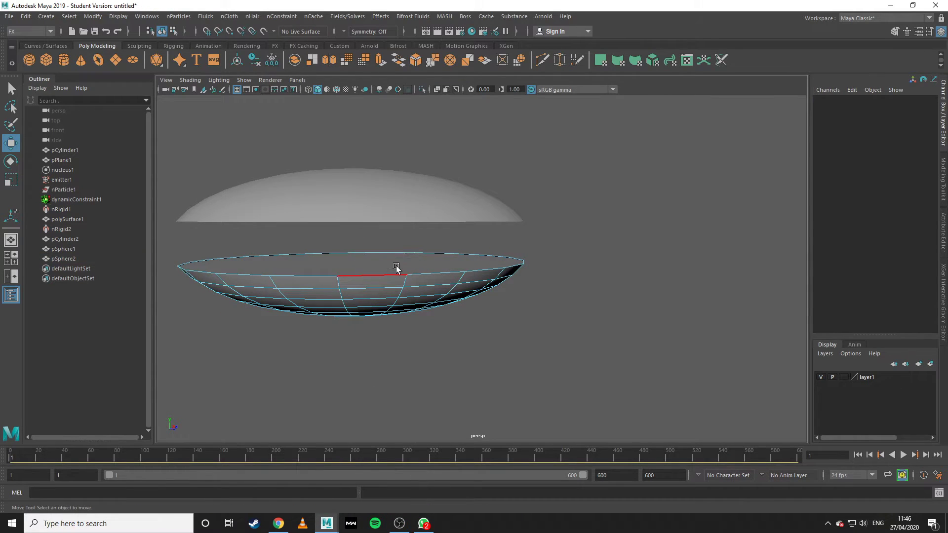
{"action": "left_click", "coordinate": [393, 271]}
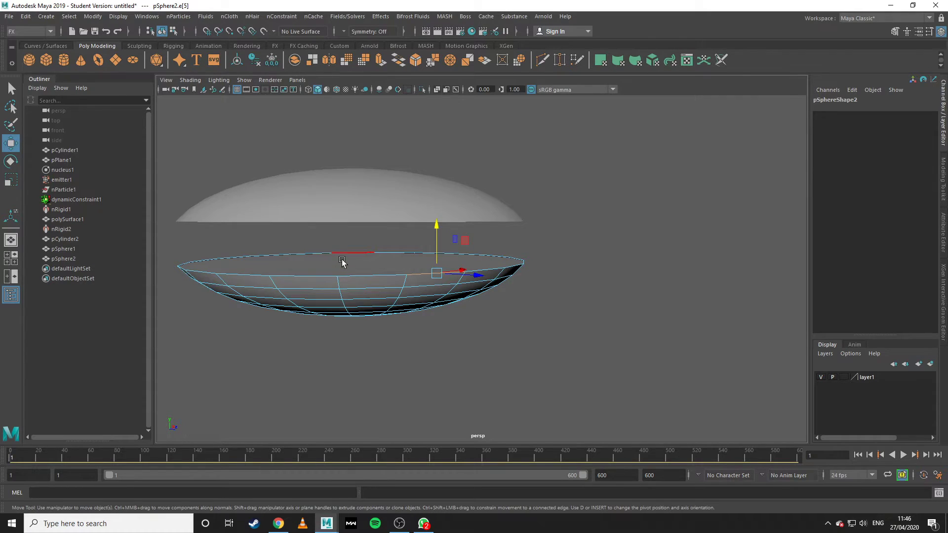
{"action": "right_click_drag", "start_coordinate": [342, 262], "coordinate": [343, 258]}
{"action": "left_click_drag", "start_coordinate": [343, 258], "coordinate": [355, 236], "text": "alt"}
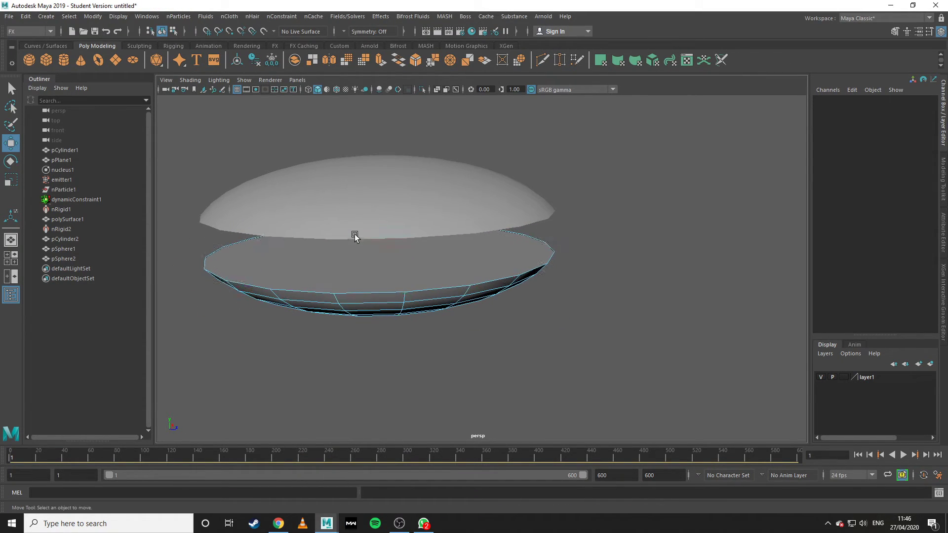
{"action": "left_click", "coordinate": [389, 268]}
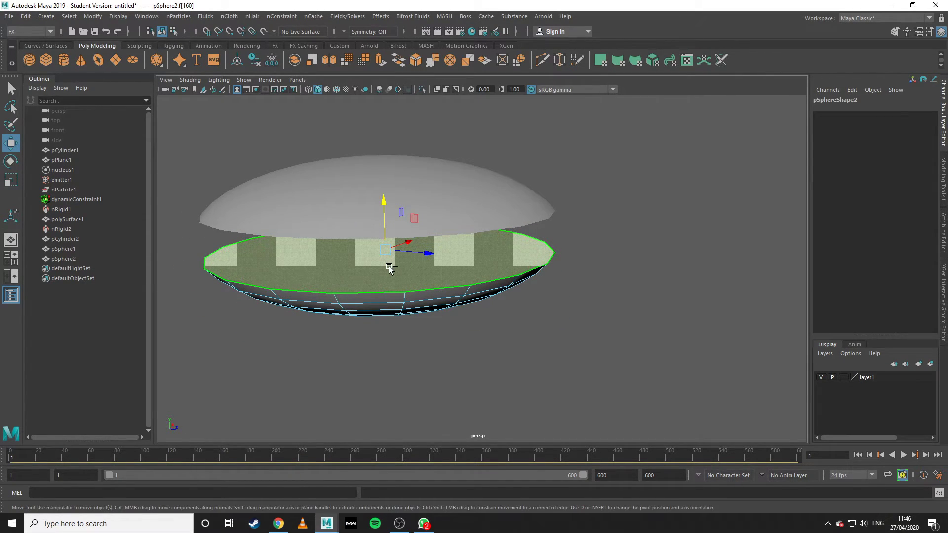
{"action": "key", "text": "ctrl+e"}
{"action": "key", "text": "r"}
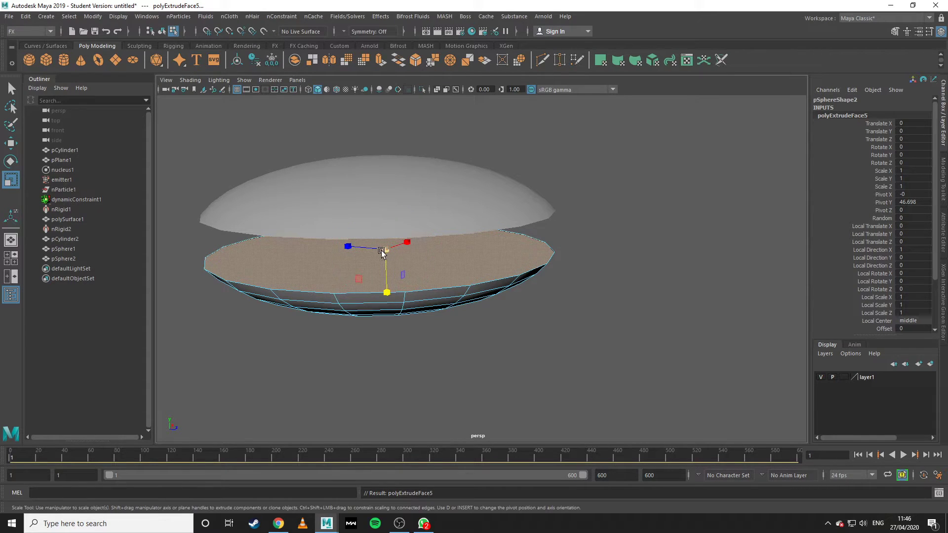
{"action": "left_click_drag", "start_coordinate": [386, 249], "coordinate": [180, 258]}
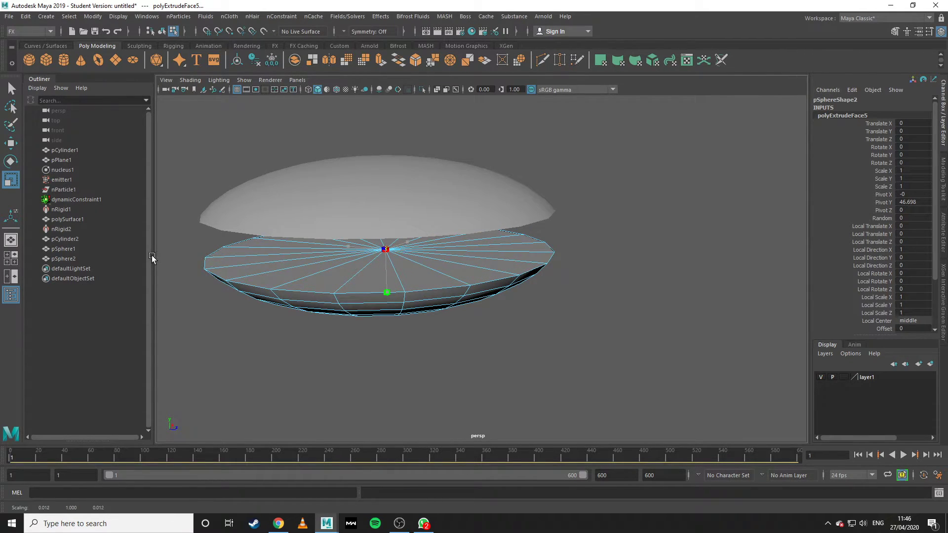
Select the clustered vertices in the middle of the lower dome's cap and merge them to their centre.
{"action": "right_click", "coordinate": [503, 259]}
{"action": "left_click", "coordinate": [463, 217]}
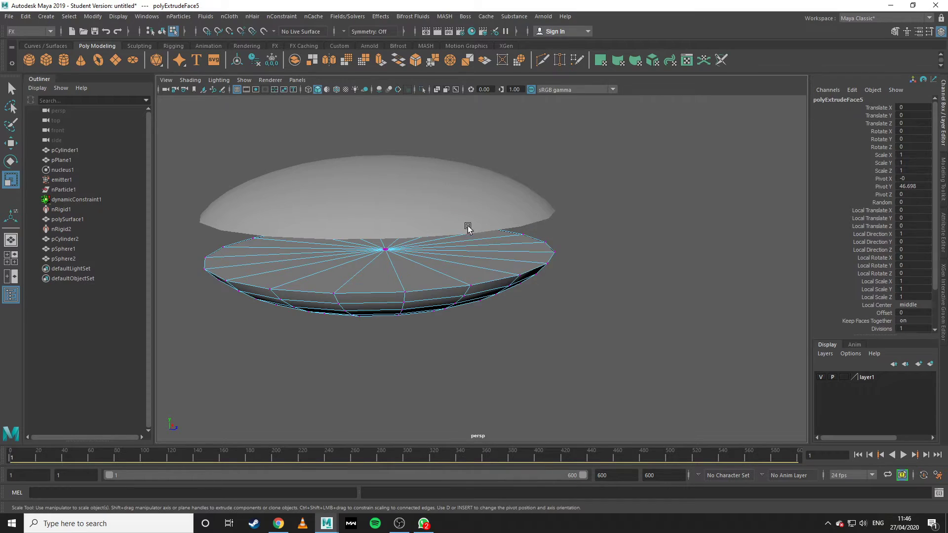
{"action": "scroll", "coordinate": [463, 224], "scroll_direction": "up", "scroll_amount": 6}
{"action": "left_click_drag", "start_coordinate": [368, 269], "coordinate": [389, 281]}
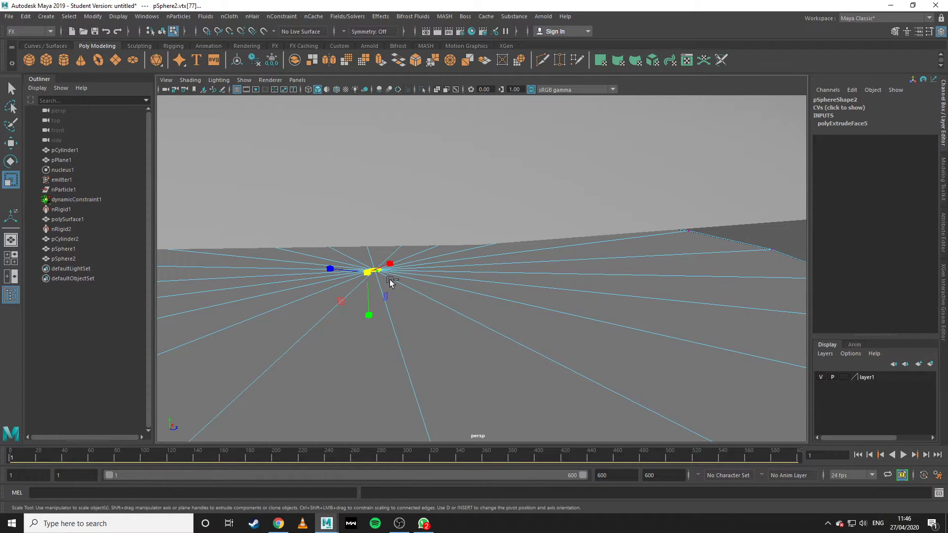
{"action": "right_click_drag", "start_coordinate": [390, 250], "coordinate": [380, 221], "text": "shift"}
{"action": "scroll", "coordinate": [380, 221], "scroll_direction": "down", "scroll_amount": 3}
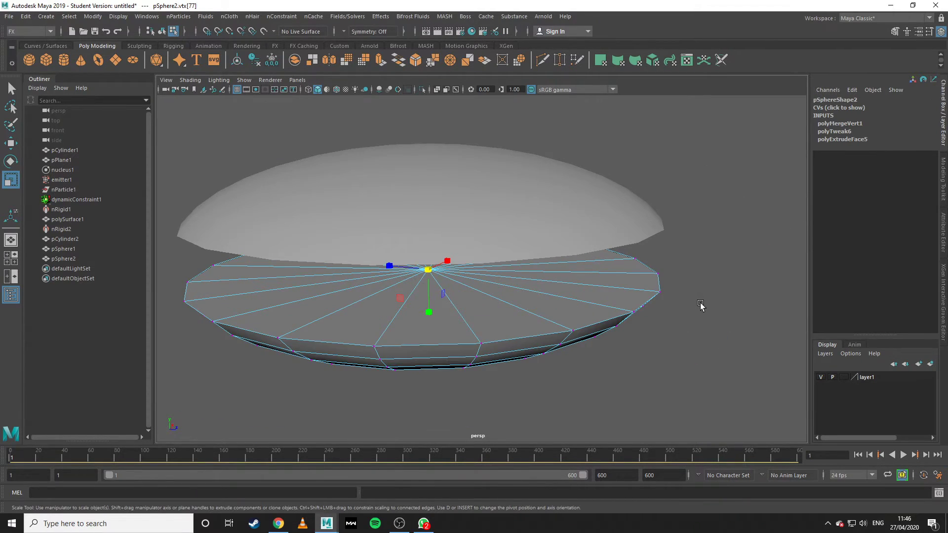
{"action": "left_click", "coordinate": [701, 305]}
{"action": "left_click_drag", "start_coordinate": [700, 306], "coordinate": [448, 251], "text": "alt"}
Undo the vertex merge on the lower dome and apply Merge to Center to the selection again.
{"action": "key", "text": "ctrl+z"}
{"action": "key", "text": "ctrl+z"}
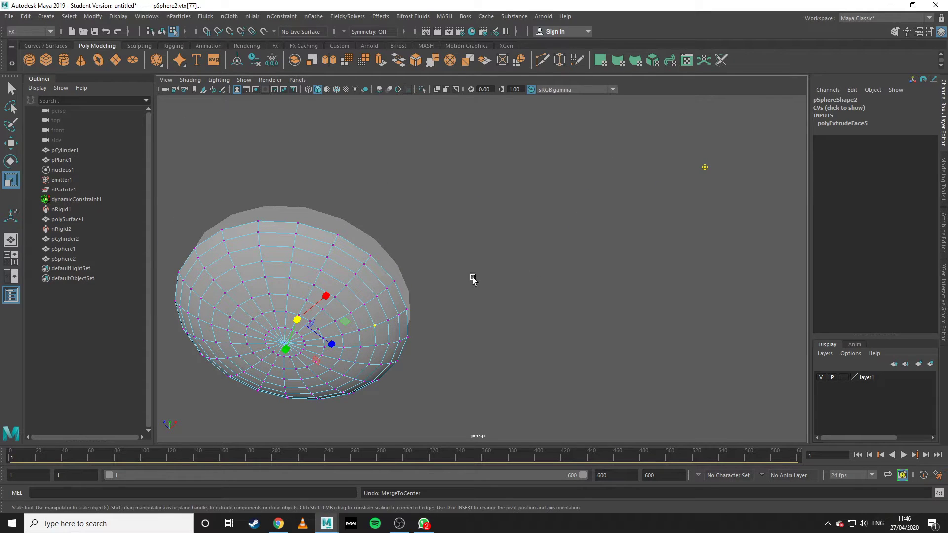
{"action": "right_click_drag", "start_coordinate": [388, 314], "coordinate": [387, 286], "text": "shift"}
{"action": "left_click", "coordinate": [494, 286]}
{"action": "left_click_drag", "start_coordinate": [494, 287], "coordinate": [483, 343], "text": "alt"}
{"action": "left_click_drag", "start_coordinate": [407, 271], "coordinate": [412, 313], "text": "alt"}
{"action": "left_click", "coordinate": [438, 303]}
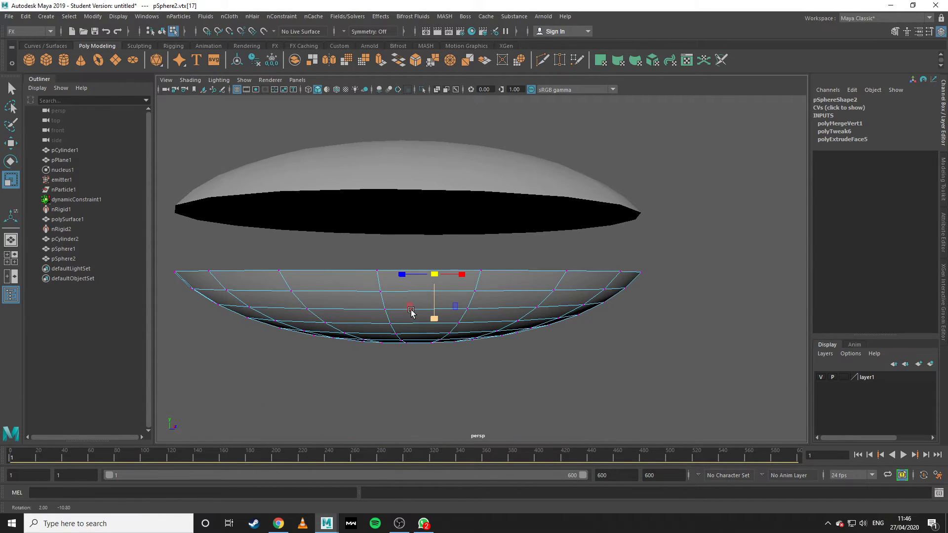
Extrude the upper dome's flat underside face and scale the new face inward to its centre.
{"action": "left_click", "coordinate": [415, 203]}
{"action": "right_click", "coordinate": [414, 203]}
{"action": "right_click_drag", "start_coordinate": [412, 179], "coordinate": [411, 176]}
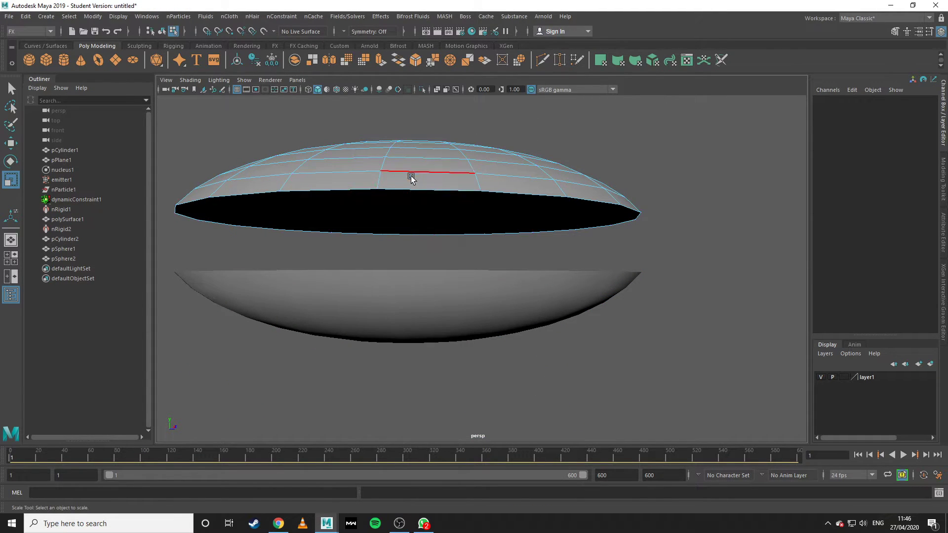
{"action": "right_click_drag", "start_coordinate": [418, 212], "coordinate": [422, 235]}
{"action": "left_click", "coordinate": [421, 221]}
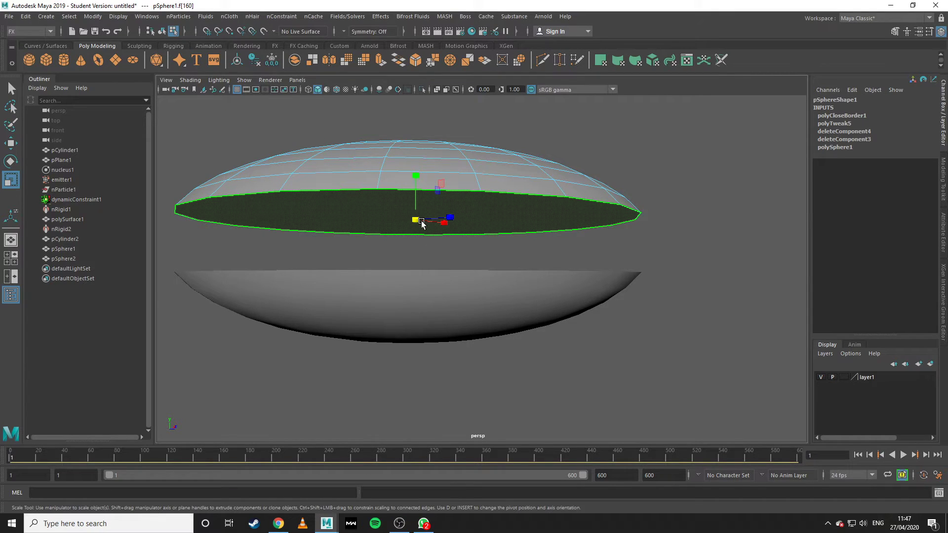
{"action": "key", "text": "ctrl+e"}
{"action": "left_click_drag", "start_coordinate": [415, 220], "coordinate": [172, 232]}
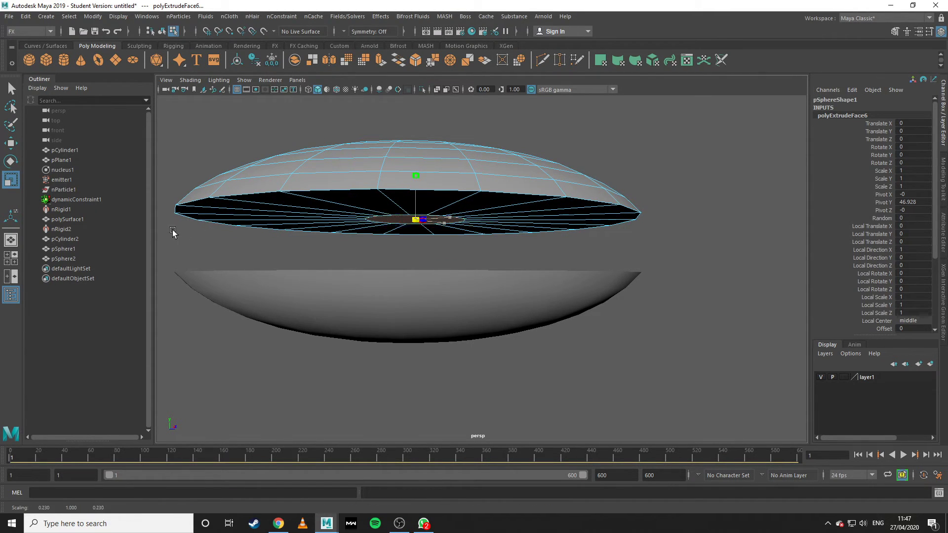
Select the clustered vertices in the middle of the upper dome's underside and merge them to their centre.
{"action": "right_click_drag", "start_coordinate": [465, 235], "coordinate": [426, 219]}
{"action": "scroll", "coordinate": [427, 220], "scroll_direction": "up", "scroll_amount": 5}
{"action": "scroll", "coordinate": [385, 204], "scroll_direction": "down", "scroll_amount": 2}
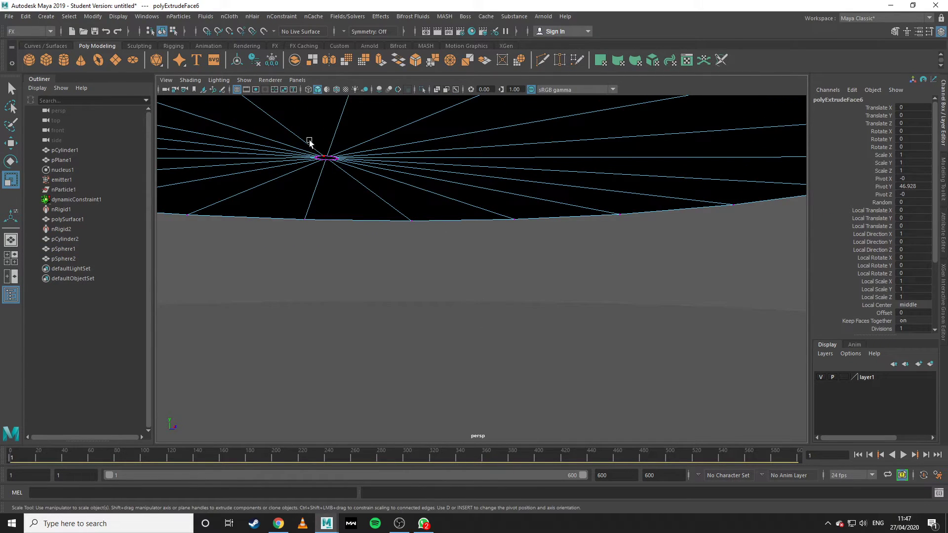
{"action": "left_click_drag", "start_coordinate": [312, 142], "coordinate": [353, 183]}
{"action": "scroll", "coordinate": [508, 239], "scroll_direction": "down", "scroll_amount": 5}
{"action": "left_click_drag", "start_coordinate": [507, 239], "coordinate": [386, 255], "text": "alt"}
{"action": "scroll", "coordinate": [463, 230], "scroll_direction": "up", "scroll_amount": 5}
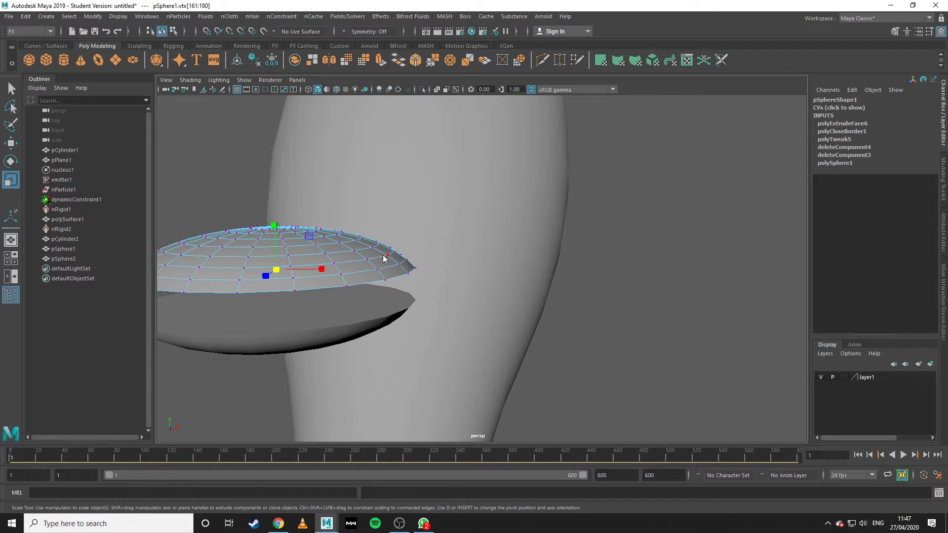
{"action": "right_click_drag", "start_coordinate": [384, 259], "coordinate": [372, 201], "text": "shift"}
{"action": "left_click", "coordinate": [624, 292]}
{"action": "left_click_drag", "start_coordinate": [624, 292], "coordinate": [425, 277], "text": "alt"}
Select the upper dome's rim edge loop and scale it inward slightly to give the dome a steeper lip.
{"action": "right_click_drag", "start_coordinate": [428, 218], "coordinate": [427, 267]}
{"action": "right_click_drag", "start_coordinate": [430, 188], "coordinate": [429, 191]}
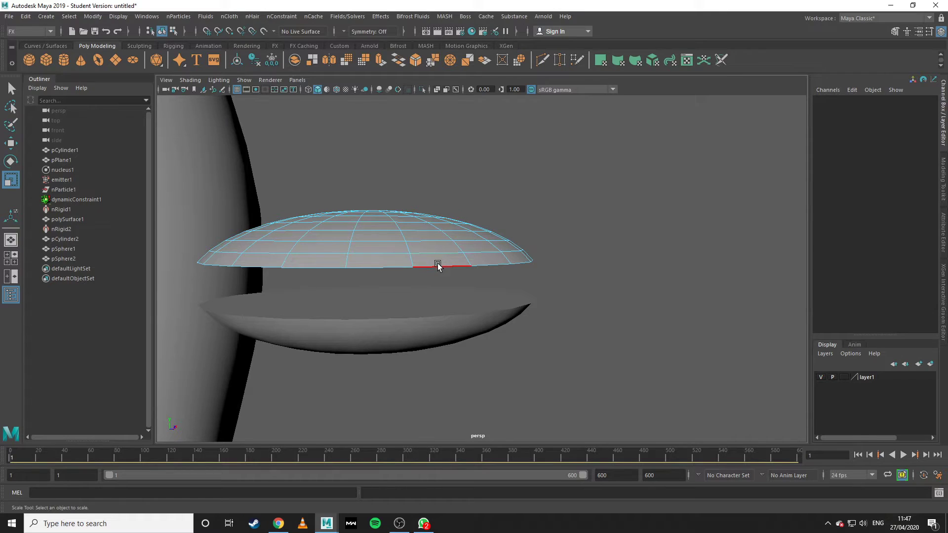
{"action": "double_click", "coordinate": [432, 266]}
{"action": "left_click_drag", "start_coordinate": [373, 276], "coordinate": [314, 301], "text": "alt"}
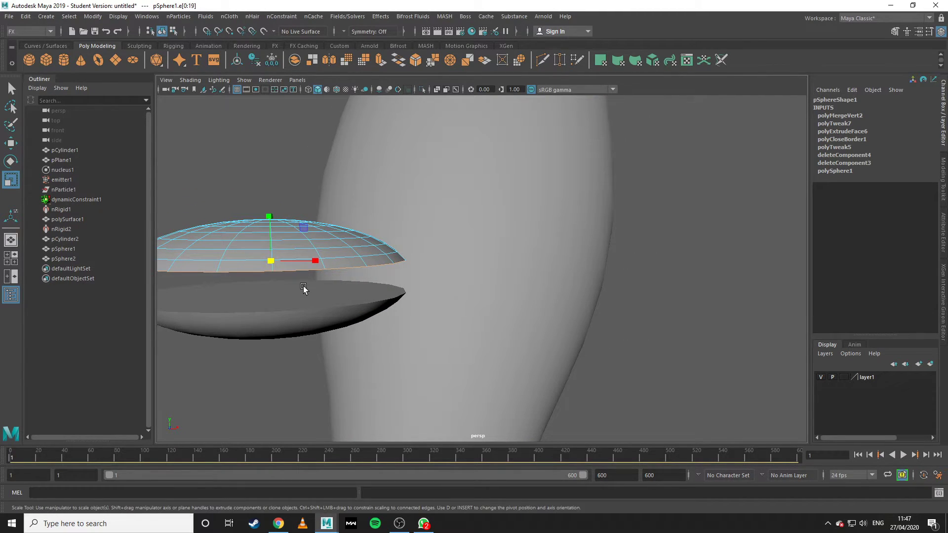
{"action": "left_click_drag", "start_coordinate": [271, 261], "coordinate": [348, 295]}
Scale the lower dome's rim edge loop inward to about 0.84 to match the upper rim, and return to object mode.
{"action": "left_click", "coordinate": [374, 309]}
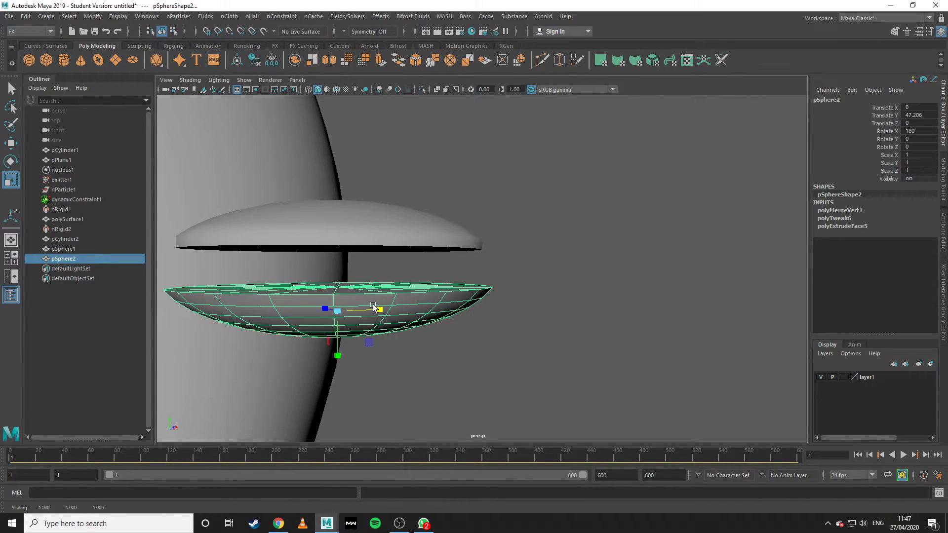
{"action": "right_click_drag", "start_coordinate": [372, 218], "coordinate": [367, 189]}
{"action": "left_click", "coordinate": [351, 299]}
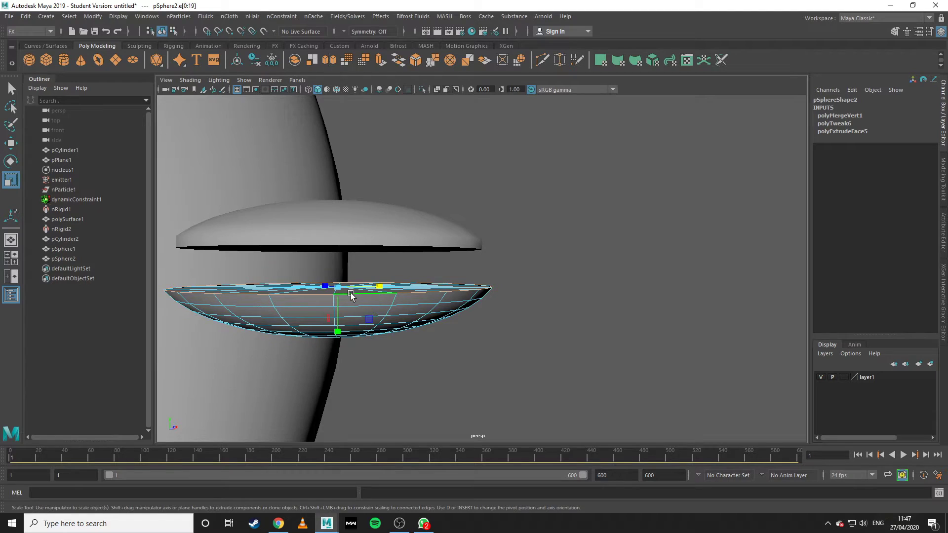
{"action": "left_click_drag", "start_coordinate": [336, 285], "coordinate": [328, 287]}
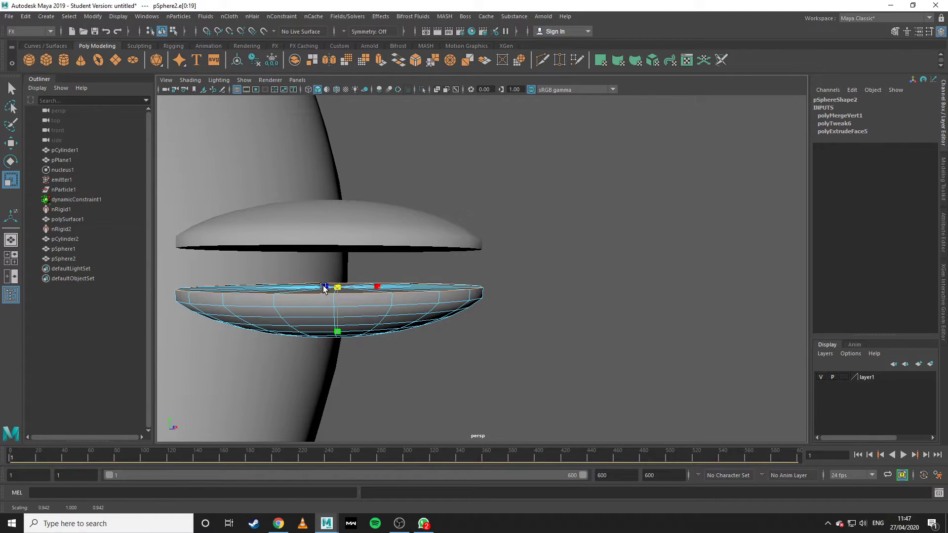
{"action": "key", "text": "F8"}
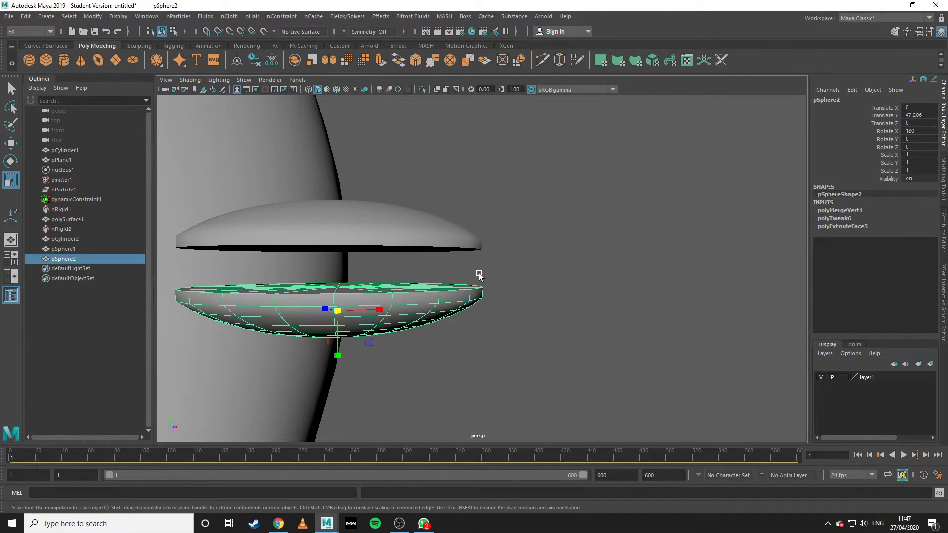
Select both domes together, turn on smooth mesh preview for them, and clear the selection.
{"action": "left_click", "coordinate": [389, 239], "text": "shift"}
{"action": "key", "text": "f"}
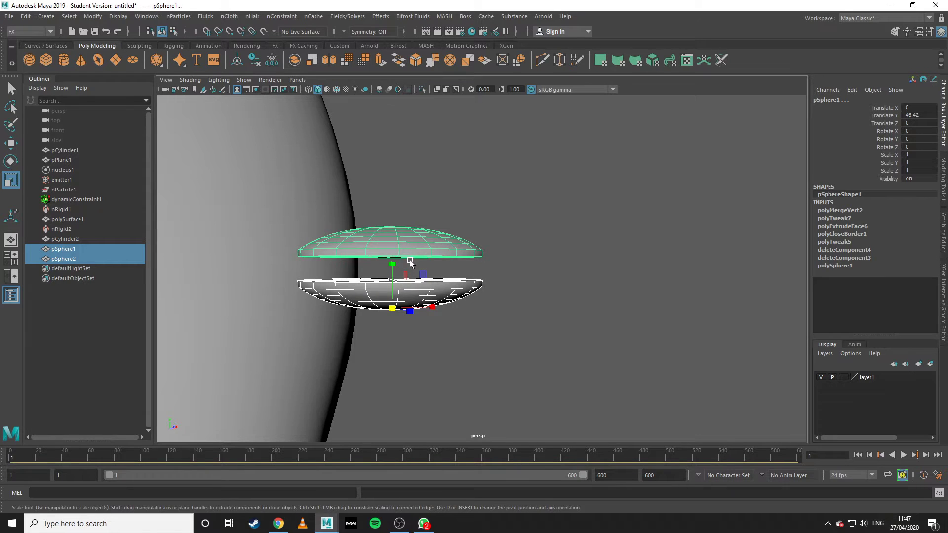
{"action": "key", "text": "3"}
{"action": "left_click", "coordinate": [599, 258]}
{"action": "scroll", "coordinate": [445, 292], "scroll_direction": "down", "scroll_amount": 4}
{"action": "left_click_drag", "start_coordinate": [445, 292], "coordinate": [477, 292], "text": "alt"}
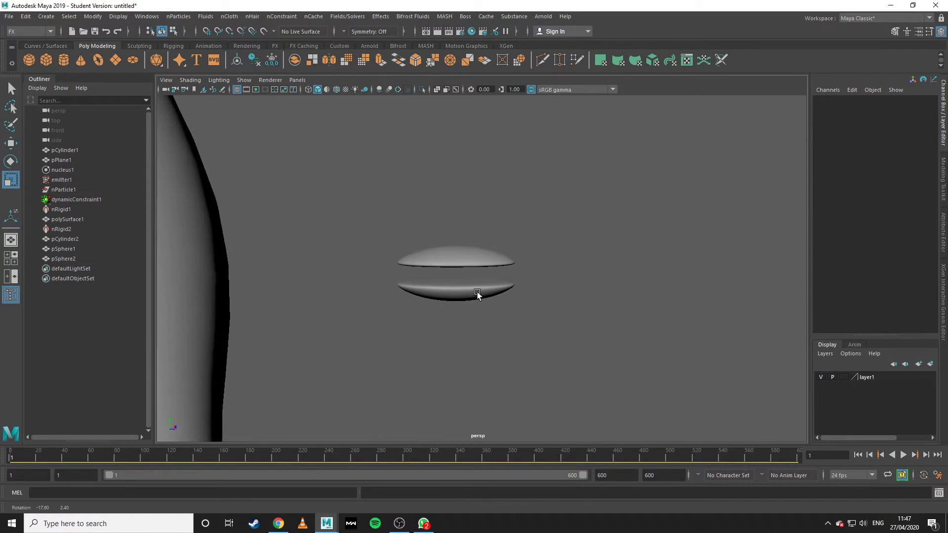
Stretch the upper dome vertically to about 1.5 times its height so it bulges more.
{"action": "scroll", "coordinate": [475, 295], "scroll_direction": "up", "scroll_amount": 8}
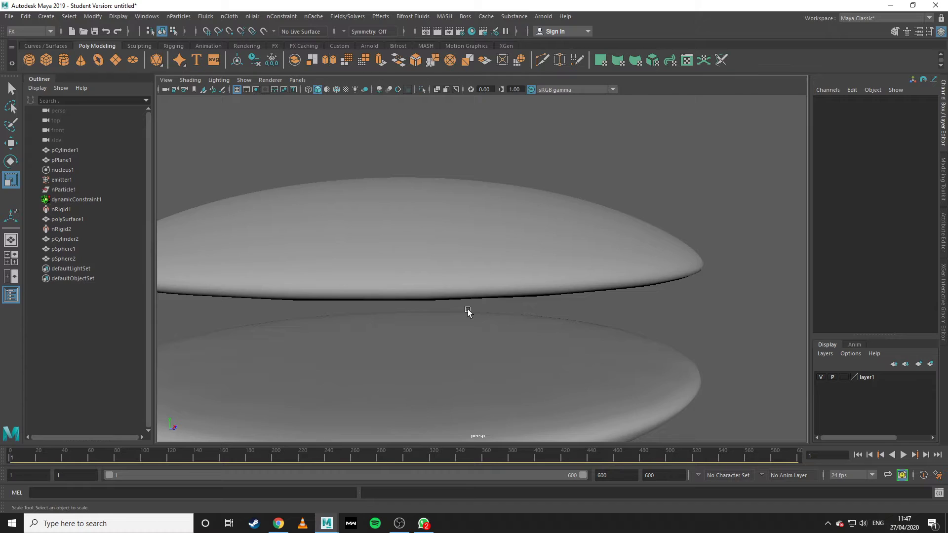
{"action": "scroll", "coordinate": [468, 311], "scroll_direction": "down", "scroll_amount": 3}
{"action": "left_click", "coordinate": [437, 250]}
{"action": "scroll", "coordinate": [437, 249], "scroll_direction": "down", "scroll_amount": 3}
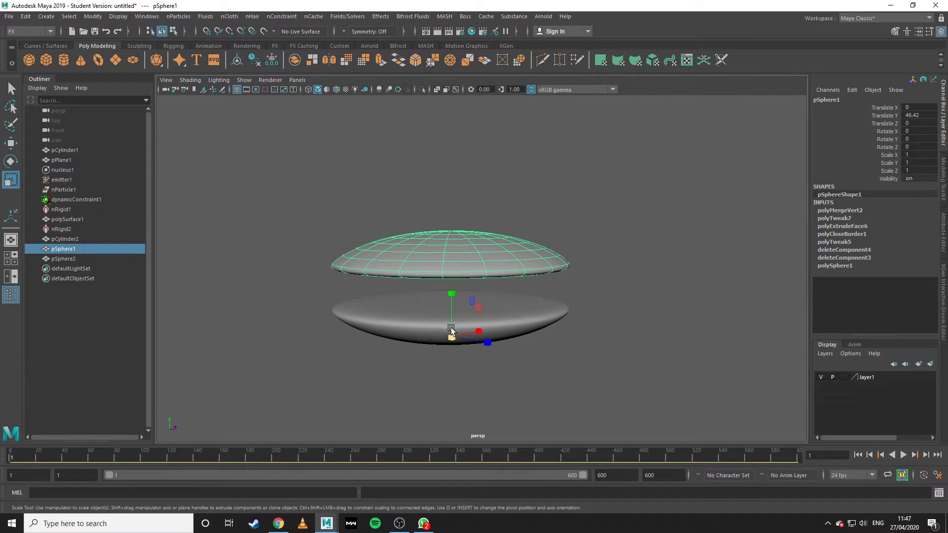
{"action": "left_click_drag", "start_coordinate": [451, 293], "coordinate": [451, 264]}
Flatten the lower dome to a vertical scale of about 0.617 and move it vertically to a Translate Y of about 43.107.
{"action": "left_click", "coordinate": [505, 328]}
{"action": "mouse_move", "coordinate": [454, 365]}
{"action": "left_mouse_down"}
{"action": "mouse_move", "coordinate": [452, 392]}
{"action": "mouse_move", "coordinate": [451, 367]}
{"action": "left_mouse_up"}
{"action": "key", "text": "w"}
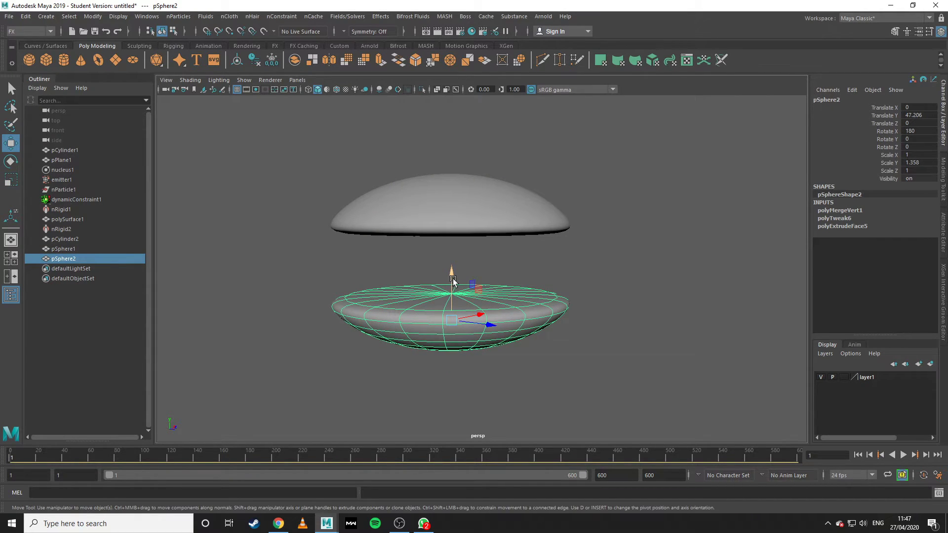
{"action": "left_click_drag", "start_coordinate": [453, 281], "coordinate": [468, 326], "text": "alt"}
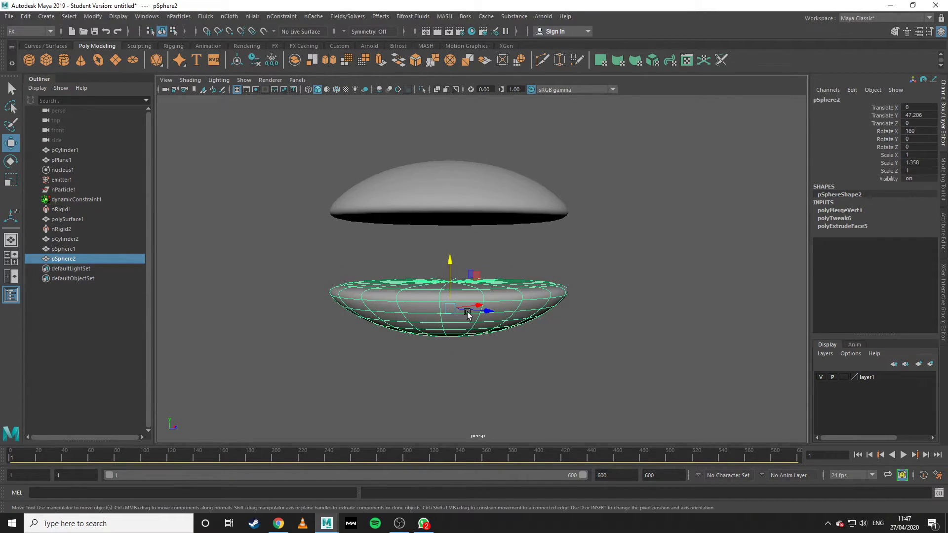
{"action": "key", "text": "r"}
{"action": "left_click_drag", "start_coordinate": [450, 352], "coordinate": [449, 334]}
{"action": "key", "text": "w"}
{"action": "left_click_drag", "start_coordinate": [450, 257], "coordinate": [496, 418]}
Select both domes together, enlarge them uniformly to a horizontal scale of about 25.655, and lower them towards the dish.
{"action": "left_click", "coordinate": [498, 192]}
{"action": "left_click", "coordinate": [515, 230], "text": "shift"}
{"action": "scroll", "coordinate": [509, 249], "scroll_direction": "down", "scroll_amount": 5}
{"action": "middle_click_drag", "start_coordinate": [505, 353], "coordinate": [549, 141], "text": "alt"}
{"action": "scroll", "coordinate": [544, 263], "scroll_direction": "down", "scroll_amount": 12}
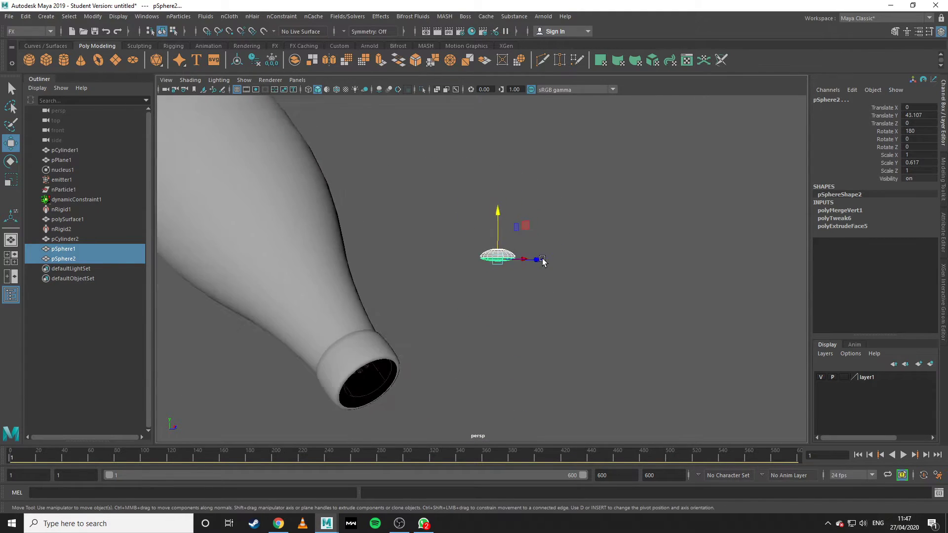
{"action": "key", "text": "r"}
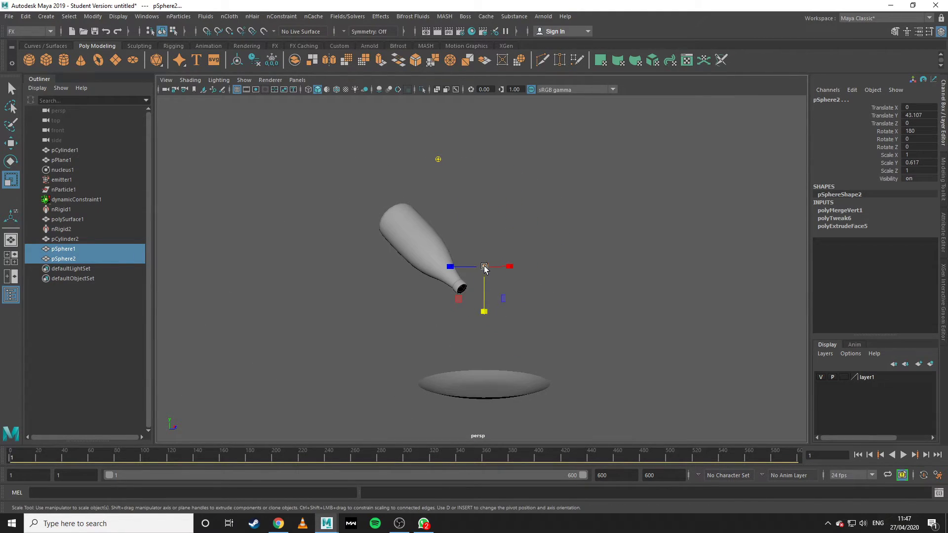
{"action": "left_click_drag", "start_coordinate": [484, 267], "coordinate": [580, 289]}
{"action": "key", "text": "w"}
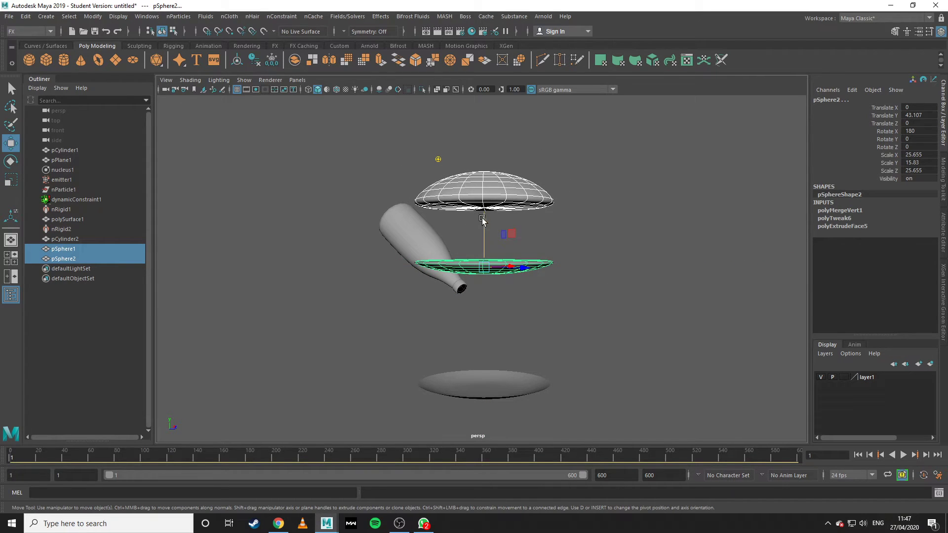
{"action": "left_click_drag", "start_coordinate": [482, 218], "coordinate": [501, 326]}
Reselect both domes and shrink them uniformly to a horizontal scale of about 9.225.
{"action": "left_click", "coordinate": [516, 298]}
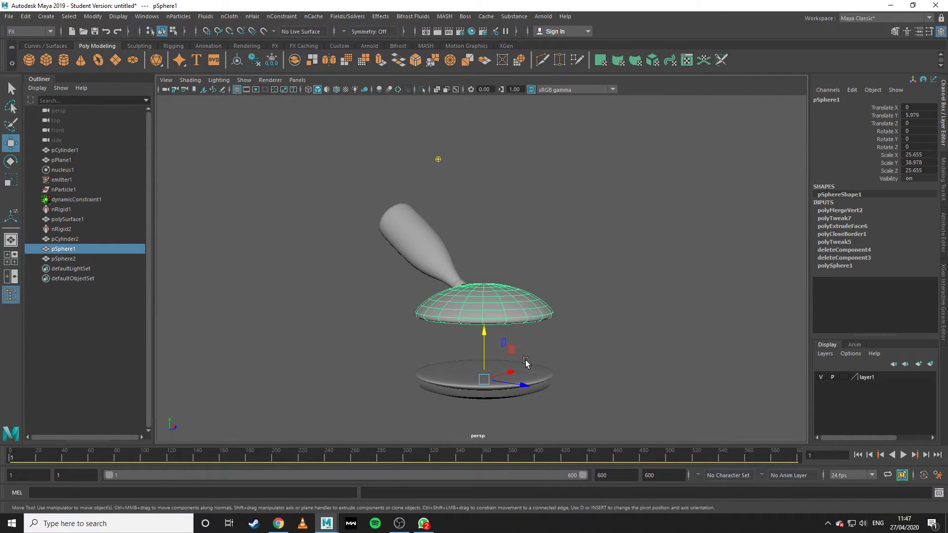
{"action": "left_click", "coordinate": [523, 379], "text": "shift"}
{"action": "left_click", "coordinate": [505, 306]}
{"action": "left_click", "coordinate": [532, 382], "text": "shift"}
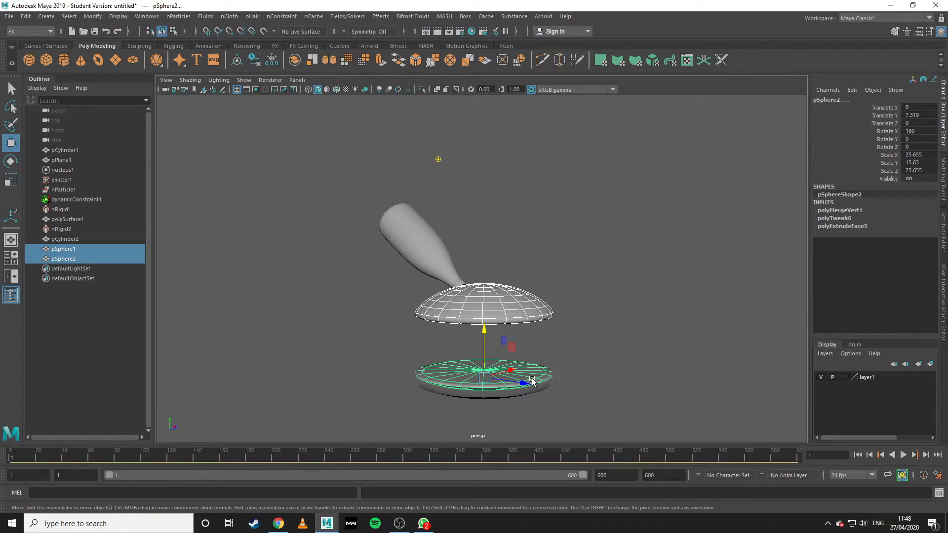
{"action": "key", "text": "r"}
{"action": "left_click_drag", "start_coordinate": [484, 378], "coordinate": [444, 368]}
{"action": "scroll", "coordinate": [483, 411], "scroll_direction": "up", "scroll_amount": 3}
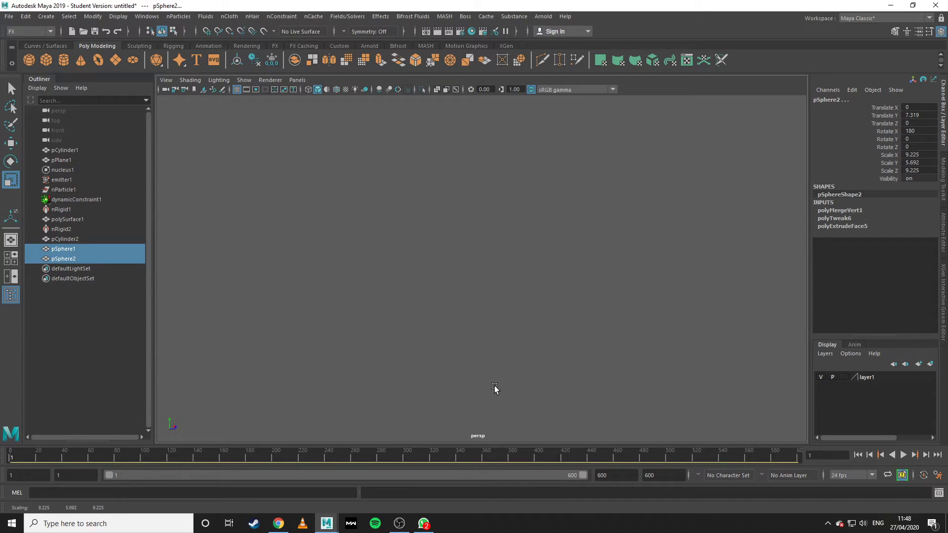
{"action": "key", "text": "f"}
{"action": "key", "text": "w"}
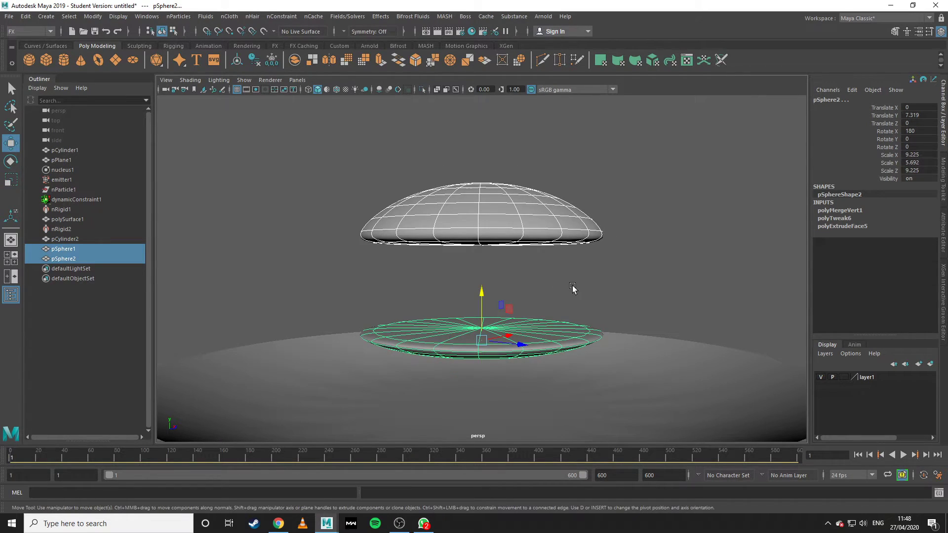
Lower the upper dome close to the lower one, to a Translate Y of about 0.125, and clear the selection.
{"action": "left_click", "coordinate": [522, 226]}
{"action": "left_click_drag", "start_coordinate": [480, 299], "coordinate": [487, 386]}
{"action": "scroll", "coordinate": [554, 270], "scroll_direction": "down", "scroll_amount": 4}
{"action": "left_click", "coordinate": [555, 270]}
{"action": "mouse_move", "coordinate": [549, 306]}
{"action": "left_mouse_down", "text": "alt"}
{"action": "mouse_move", "coordinate": [384, 297]}
{"action": "mouse_move", "coordinate": [454, 324]}
{"action": "mouse_move", "coordinate": [535, 303]}
{"action": "left_mouse_up", "text": "alt"}
{"action": "scroll", "coordinate": [529, 322], "scroll_direction": "up", "scroll_amount": 8}
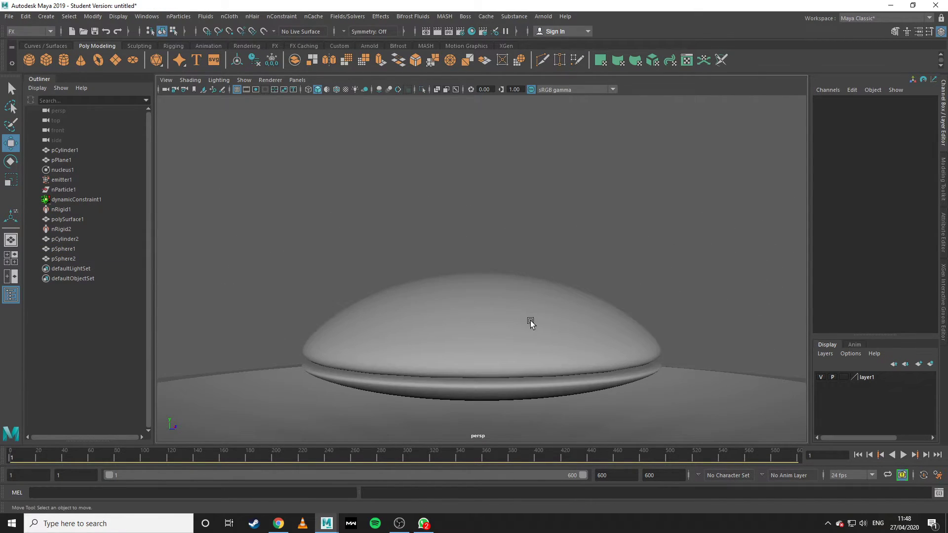
Lower both domes together into the dish, bringing the lower dome to a Translate Y of about 3.755, and deselect them.
{"action": "left_click", "coordinate": [478, 270]}
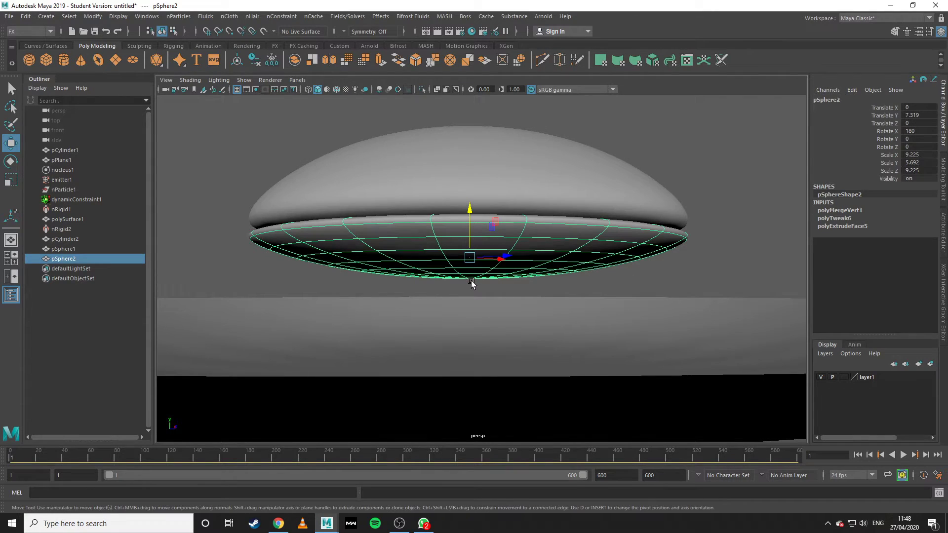
{"action": "left_click", "coordinate": [492, 189], "text": "shift"}
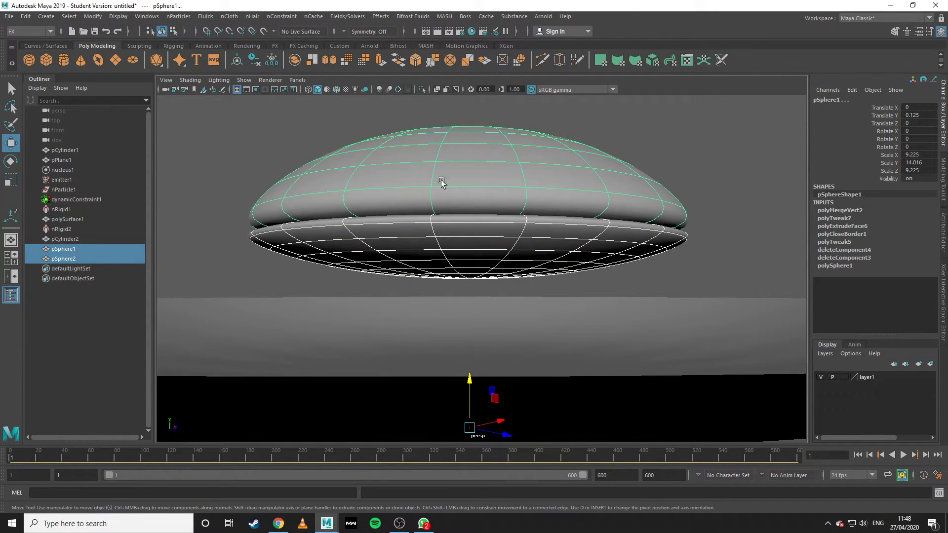
{"action": "left_click_drag", "start_coordinate": [482, 192], "coordinate": [525, 276]}
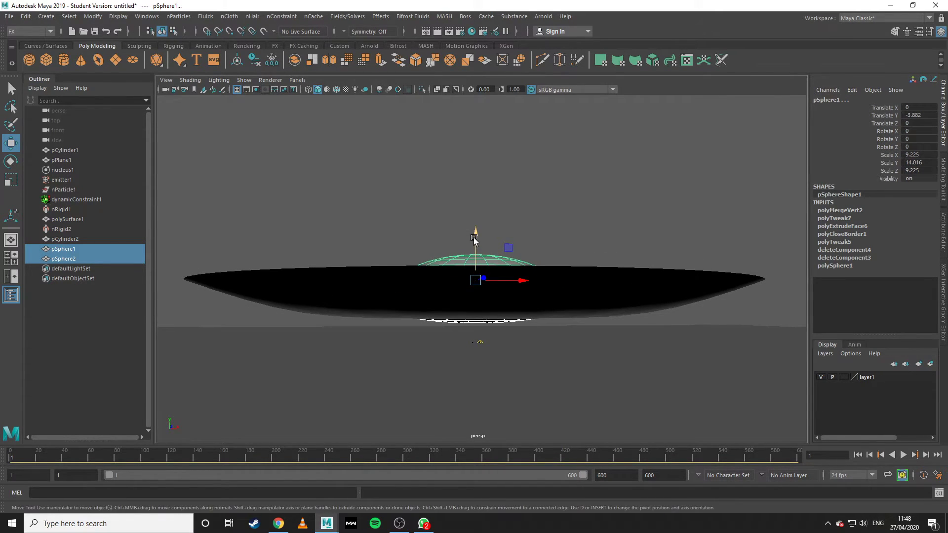
{"action": "left_click_drag", "start_coordinate": [476, 239], "coordinate": [477, 233]}
{"action": "left_click", "coordinate": [602, 205]}
Raise only the upper dome to a Translate Y of about -2.816 to open a gap between the two domes.
{"action": "left_click_drag", "start_coordinate": [602, 205], "coordinate": [520, 290], "text": "alt"}
{"action": "left_click", "coordinate": [500, 285]}
{"action": "left_click_drag", "start_coordinate": [482, 231], "coordinate": [449, 321]}
{"action": "scroll", "coordinate": [449, 321], "scroll_direction": "up", "scroll_amount": 4}
{"action": "middle_click_drag", "start_coordinate": [448, 327], "coordinate": [347, 320], "text": "alt"}
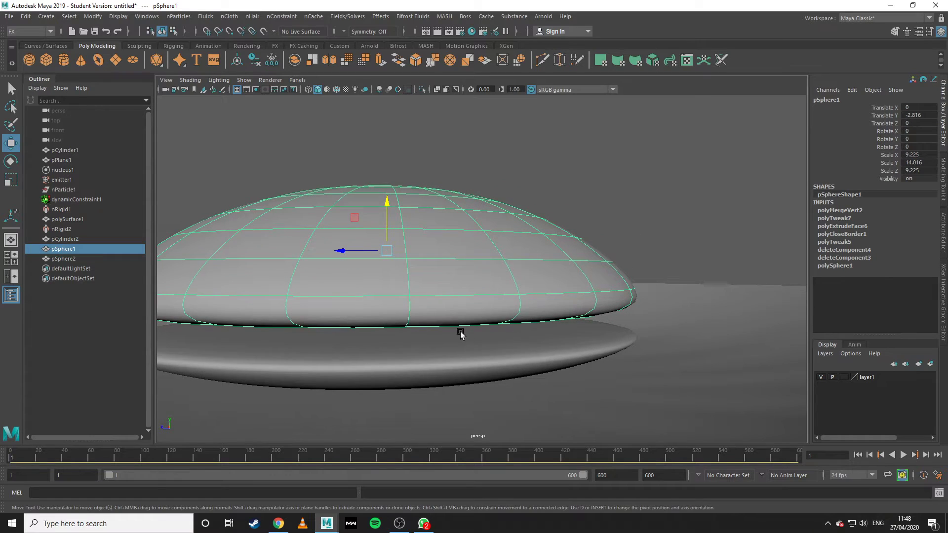
Create a polygon cylinder, raise it to about 4.471 between the domes, and shape it into a disc scaled about 5.328 by 0.368.
{"action": "left_click", "coordinate": [62, 59]}
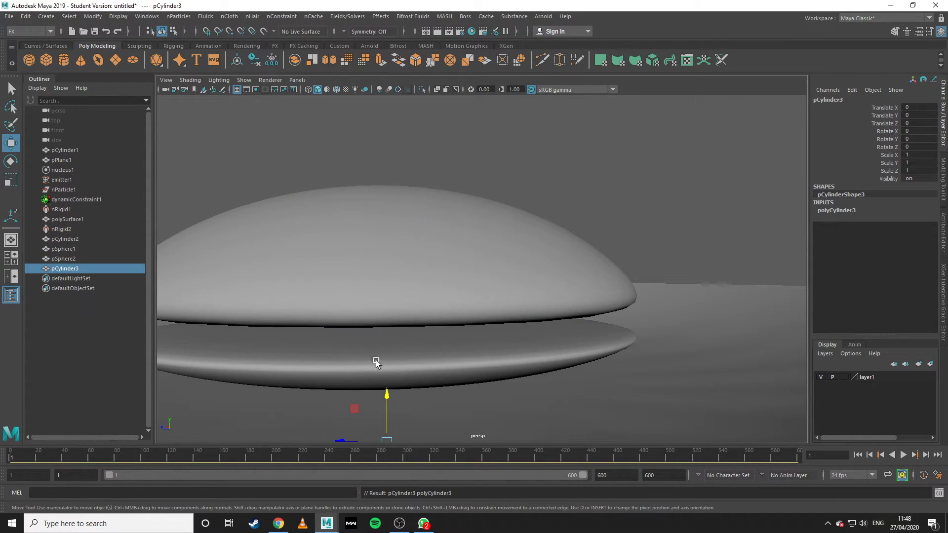
{"action": "left_click_drag", "start_coordinate": [388, 351], "coordinate": [571, 143]}
{"action": "key", "text": "r"}
{"action": "scroll", "coordinate": [401, 152], "scroll_direction": "down", "scroll_amount": 3}
{"action": "left_click_drag", "start_coordinate": [426, 145], "coordinate": [444, 244]}
{"action": "key", "text": "w"}
{"action": "left_click_drag", "start_coordinate": [444, 246], "coordinate": [376, 279], "text": "alt"}
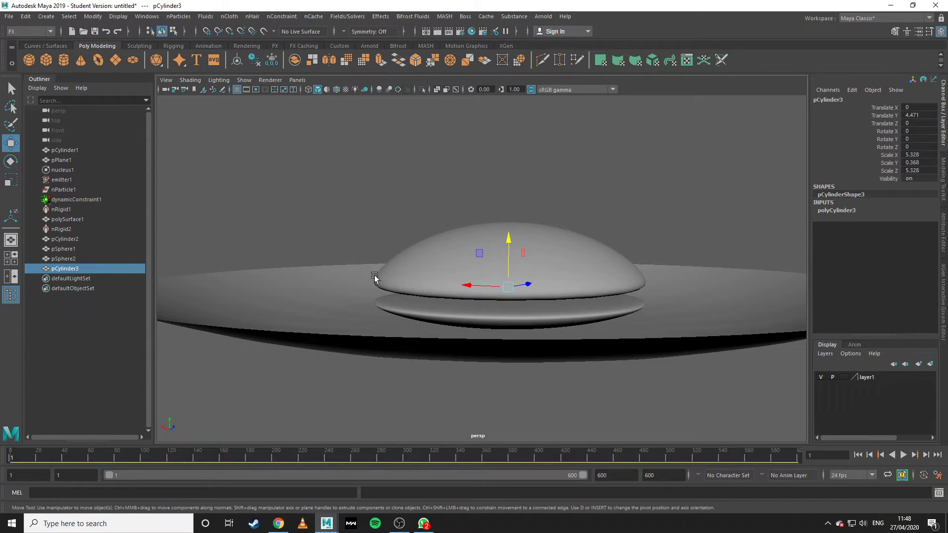
Lower the disc to about 4.188 in the gap between the domes and enlarge it uniformly to a horizontal scale of about 7.763.
{"action": "scroll", "coordinate": [413, 282], "scroll_direction": "up", "scroll_amount": 6}
{"action": "middle_click_drag", "start_coordinate": [406, 270], "coordinate": [296, 194], "text": "alt"}
{"action": "left_click_drag", "start_coordinate": [295, 193], "coordinate": [326, 181], "text": "alt"}
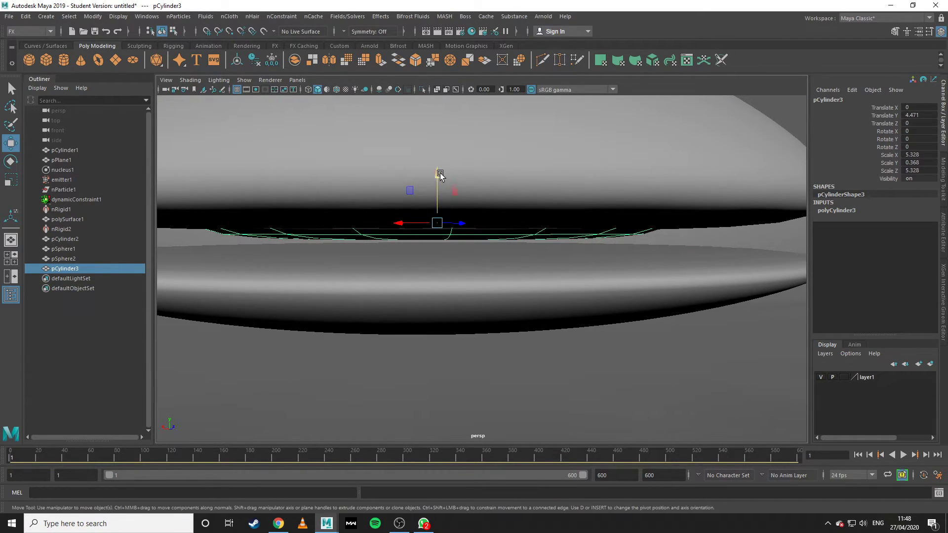
{"action": "left_click_drag", "start_coordinate": [440, 174], "coordinate": [437, 187]}
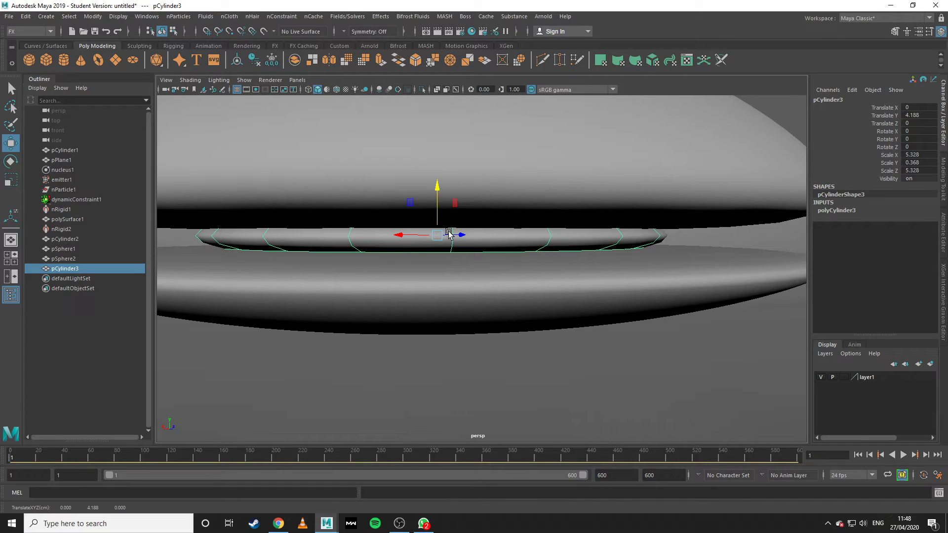
{"action": "key", "text": "r"}
{"action": "left_click_drag", "start_coordinate": [438, 236], "coordinate": [413, 263]}
Clear the selection and examine how the stacked domes and disc sit in the dish from several sides.
{"action": "scroll", "coordinate": [571, 265], "scroll_direction": "down", "scroll_amount": 5}
{"action": "scroll", "coordinate": [425, 267], "scroll_direction": "down", "scroll_amount": 5}
{"action": "left_click_drag", "start_coordinate": [509, 272], "coordinate": [427, 264], "text": "alt"}
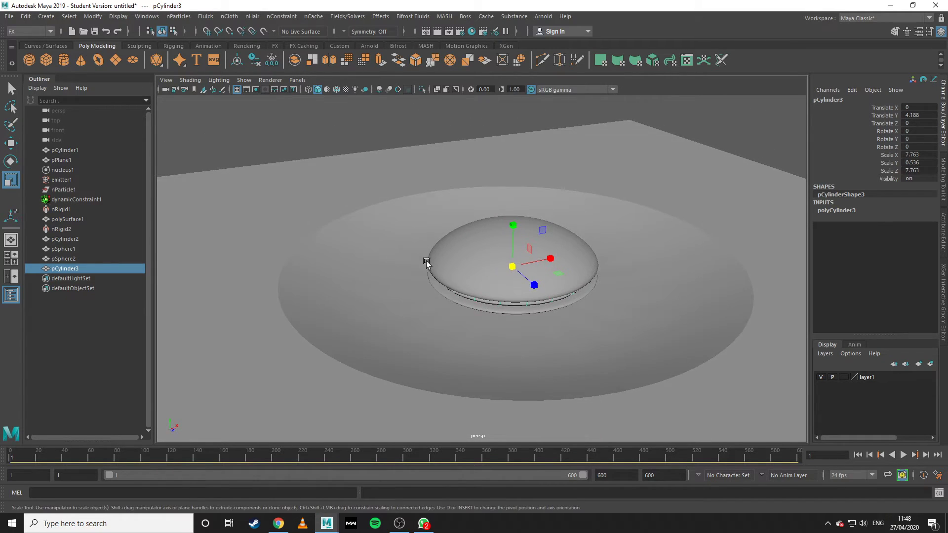
{"action": "scroll", "coordinate": [425, 263], "scroll_direction": "down", "scroll_amount": 5}
{"action": "left_click", "coordinate": [323, 149]}
{"action": "left_click_drag", "start_coordinate": [494, 267], "coordinate": [494, 243], "text": "alt"}
{"action": "scroll", "coordinate": [499, 249], "scroll_direction": "up", "scroll_amount": 5}
{"action": "left_click_drag", "start_coordinate": [537, 295], "coordinate": [413, 283], "text": "alt"}
{"action": "scroll", "coordinate": [474, 273], "scroll_direction": "up", "scroll_amount": 5}
{"action": "scroll", "coordinate": [411, 280], "scroll_direction": "down", "scroll_amount": 5}
{"action": "scroll", "coordinate": [395, 227], "scroll_direction": "down", "scroll_amount": 3}
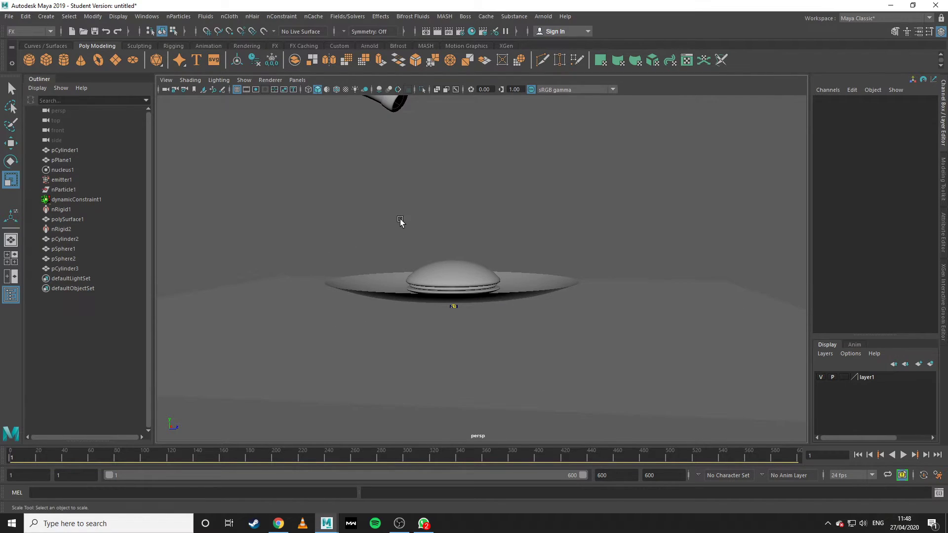
Select both domes and the disc, delete their construction history, and combine them into one mesh.
{"action": "scroll", "coordinate": [458, 273], "scroll_direction": "up", "scroll_amount": 5}
{"action": "left_click", "coordinate": [465, 282]}
{"action": "left_click", "coordinate": [475, 310], "text": "shift"}
{"action": "left_click", "coordinate": [472, 320], "text": "shift"}
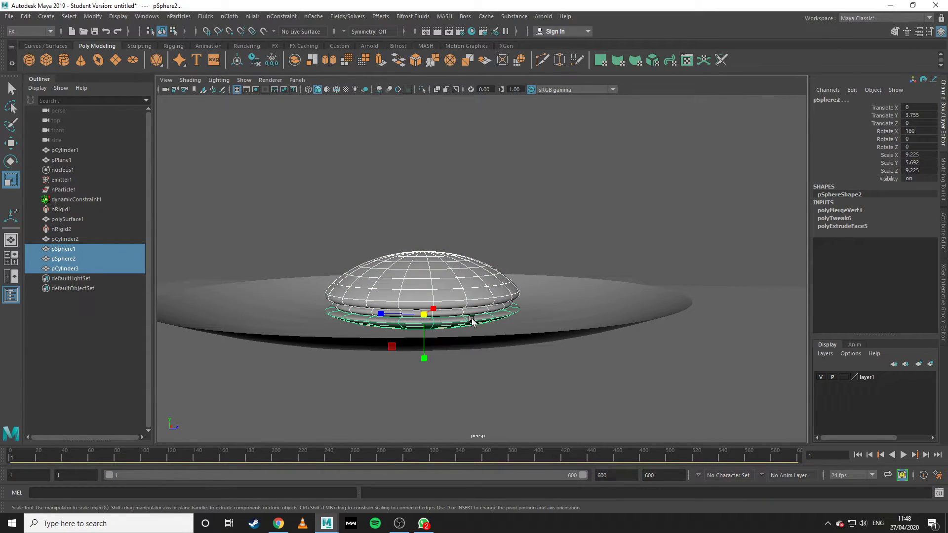
{"action": "key", "text": "alt+shift+d"}
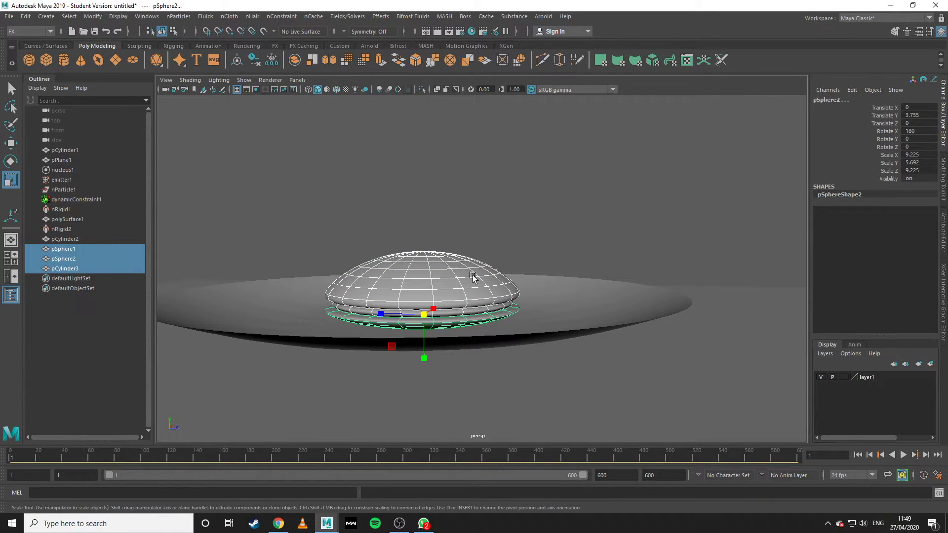
{"action": "right_click_drag", "start_coordinate": [473, 275], "coordinate": [472, 450], "text": "shift"}
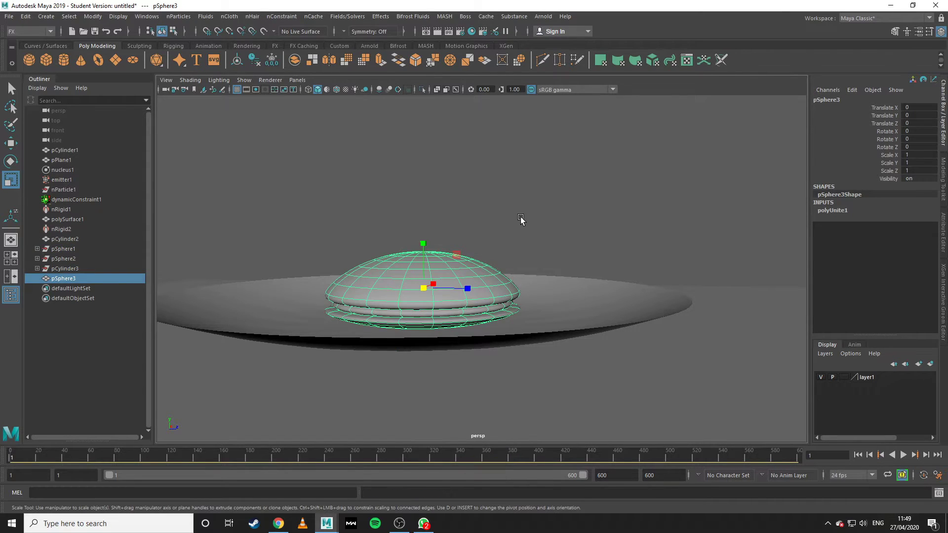
Move the combined mesh across the dish to a Translate Z of about 6.477.
{"action": "key", "text": "w"}
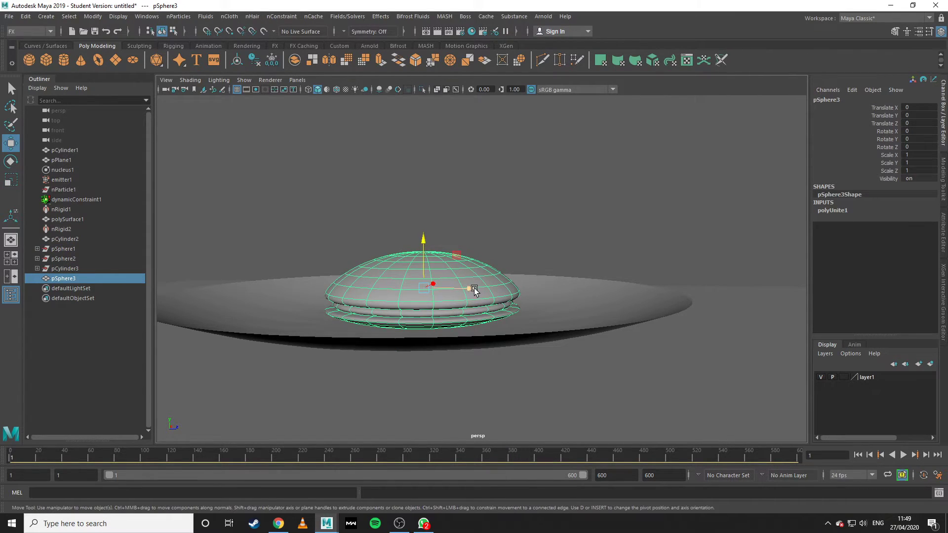
{"action": "left_click_drag", "start_coordinate": [473, 285], "coordinate": [367, 257]}
{"action": "middle_click_drag", "start_coordinate": [367, 257], "coordinate": [490, 293], "text": "alt"}
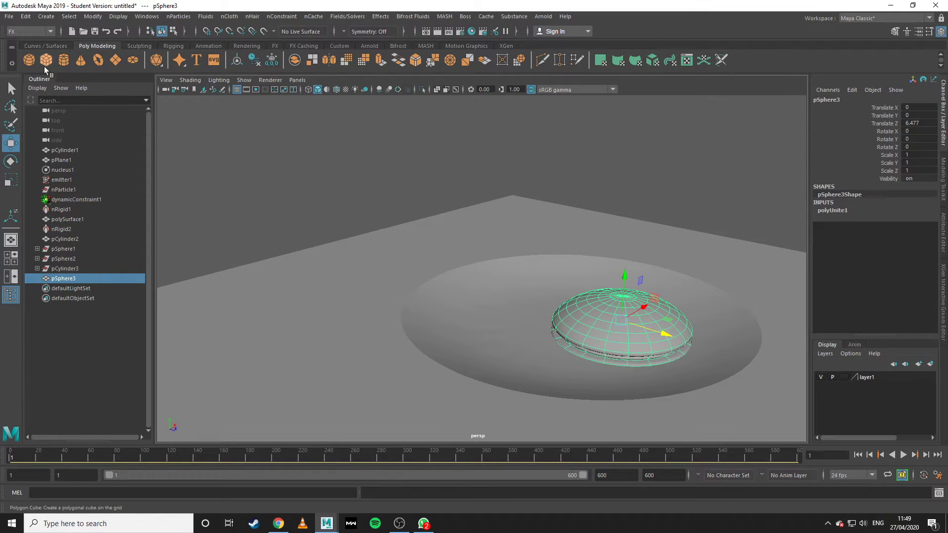
Create a polygon sphere, raise it above the dish to about 29.234, and scale it uniformly to about 11.212.
{"action": "left_click", "coordinate": [29, 61]}
{"action": "scroll", "coordinate": [577, 282], "scroll_direction": "down", "scroll_amount": 5}
{"action": "left_click_drag", "start_coordinate": [538, 275], "coordinate": [553, 132]}
{"action": "key", "text": "t"}
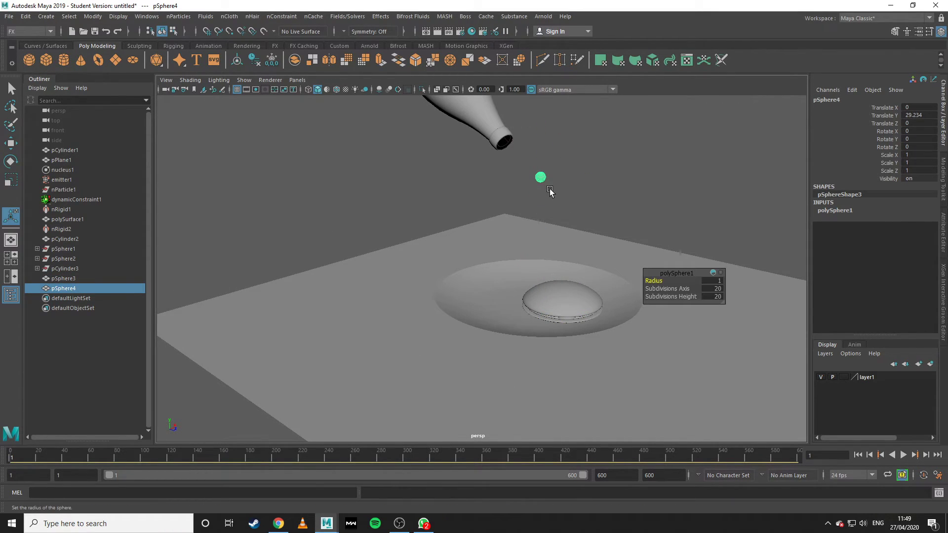
{"action": "key", "text": "r"}
{"action": "left_click_drag", "start_coordinate": [541, 176], "coordinate": [631, 201]}
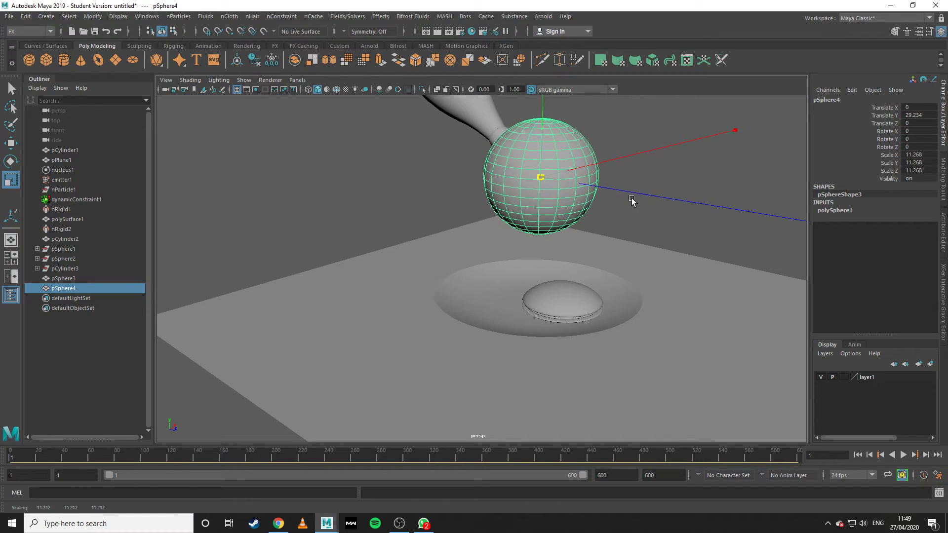
In the side view, delete the faces of the sphere's upper part to leave an open bowl, and return to object mode.
{"action": "key", "text": "space"}
{"action": "scroll", "coordinate": [572, 373], "scroll_direction": "down", "scroll_amount": 5}
{"action": "key", "text": "space"}
{"action": "scroll", "coordinate": [610, 360], "scroll_direction": "down", "scroll_amount": 3}
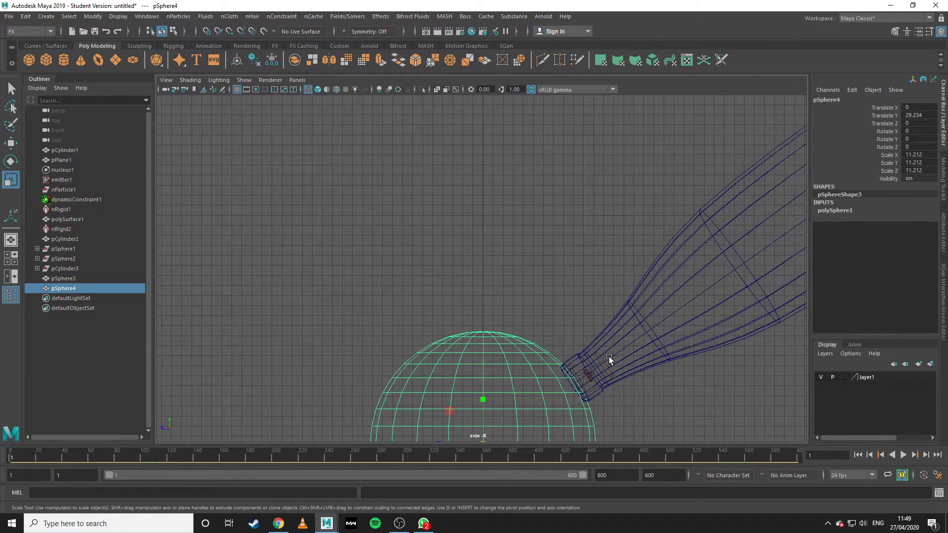
{"action": "middle_click_drag", "start_coordinate": [610, 360], "coordinate": [588, 170], "text": "alt"}
{"action": "right_click_drag", "start_coordinate": [495, 211], "coordinate": [496, 236]}
{"action": "left_click_drag", "start_coordinate": [290, 111], "coordinate": [635, 286]}
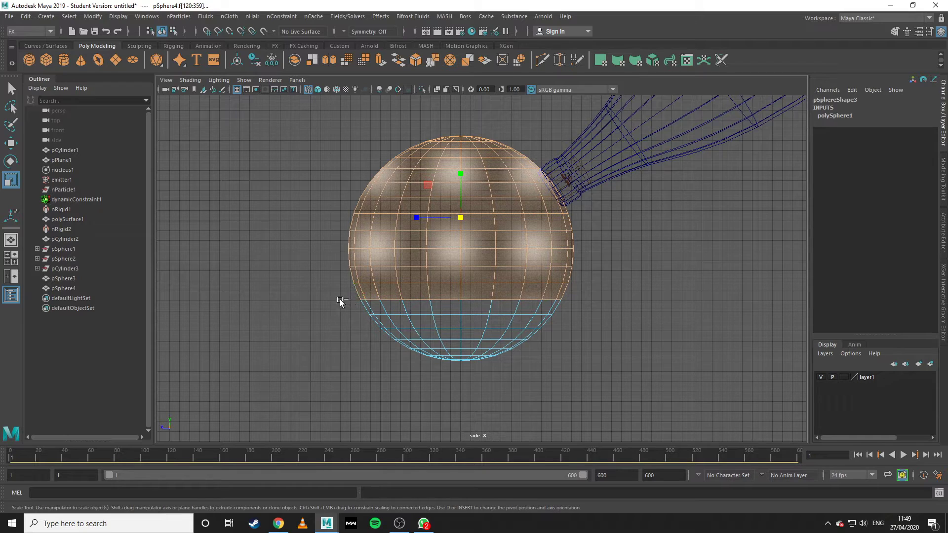
{"action": "left_click_drag", "start_coordinate": [340, 302], "coordinate": [628, 293], "text": "shift"}
{"action": "key", "text": "Delete"}
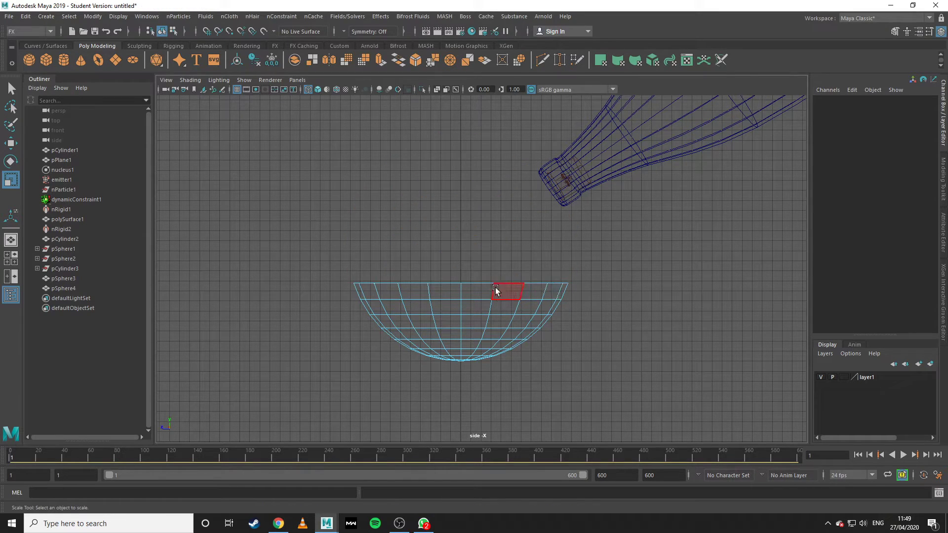
{"action": "key", "text": "F8"}
Extrude all the bowl's faces with a thickness of 0.01 in the perspective view, and return to object mode.
{"action": "key", "text": "space"}
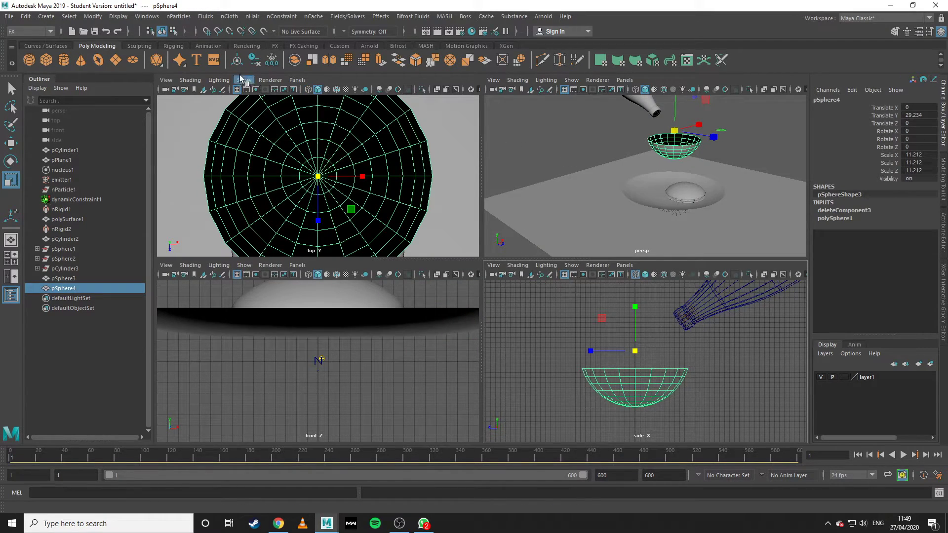
{"action": "key", "text": "space"}
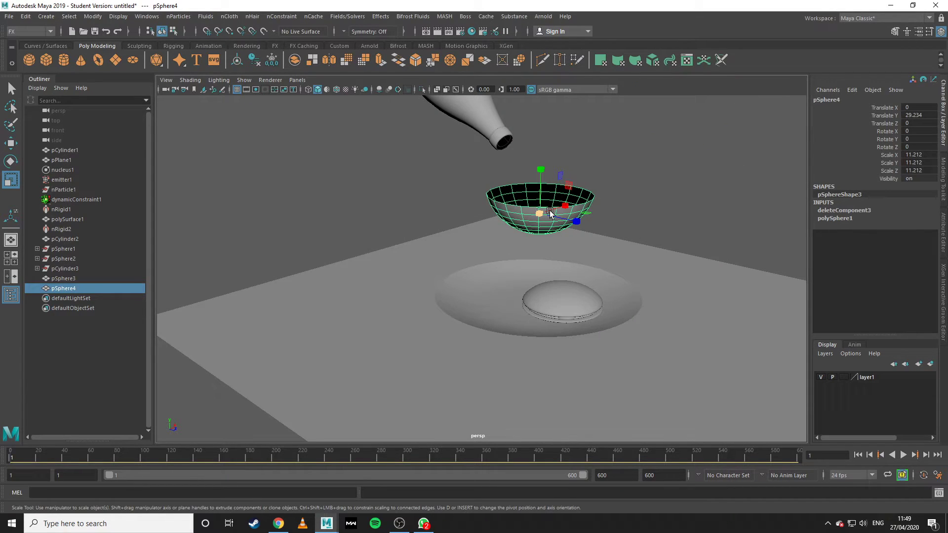
{"action": "key", "text": "ctrl+e"}
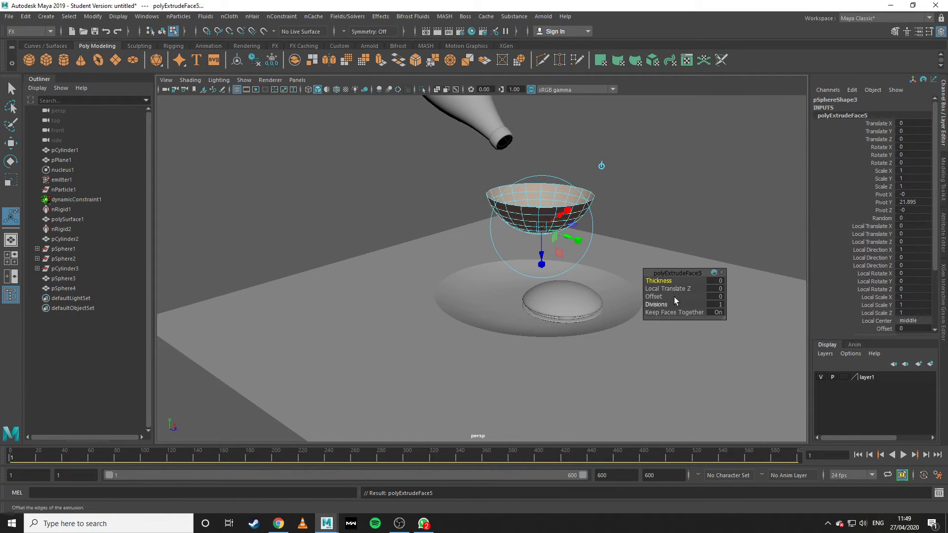
{"action": "left_click", "coordinate": [719, 280]}
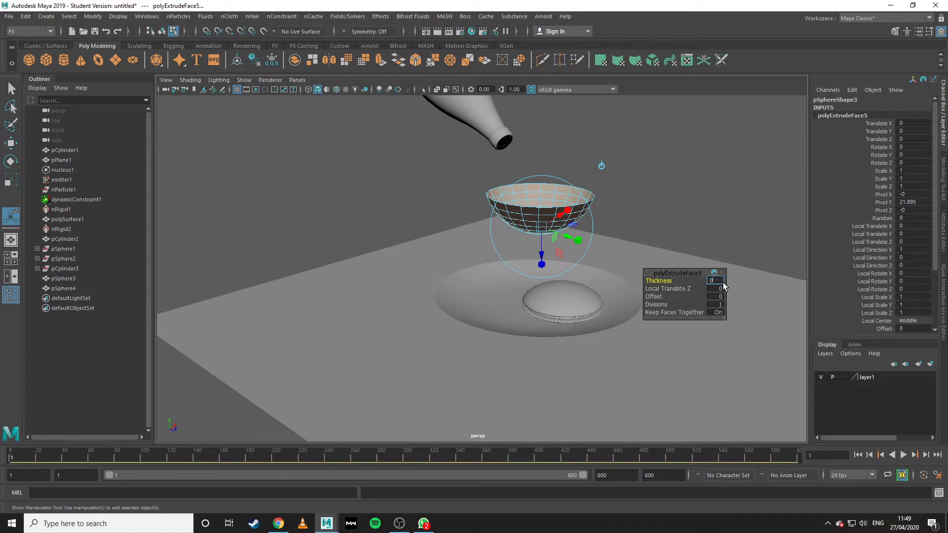
{"action": "key", "text": "Return"}
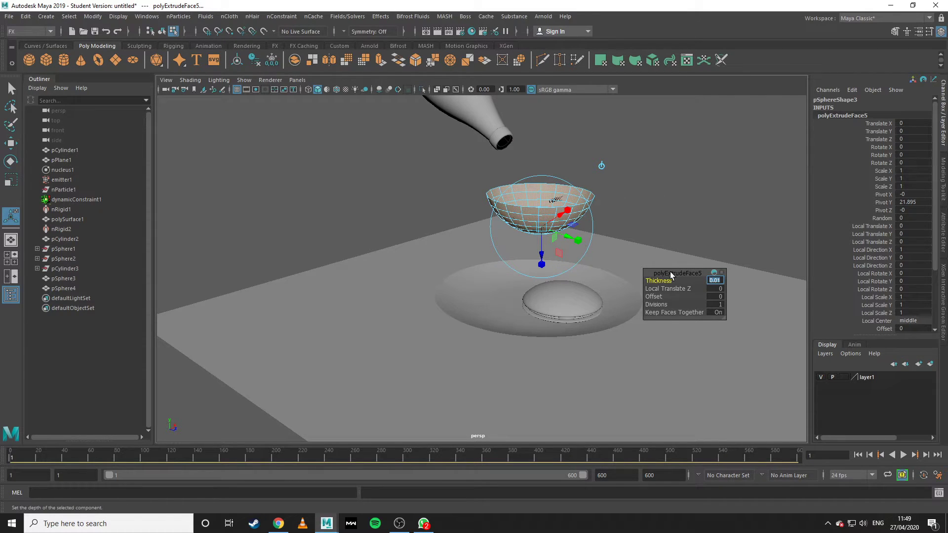
{"action": "left_click", "coordinate": [669, 204]}
{"action": "scroll", "coordinate": [577, 223], "scroll_direction": "up", "scroll_amount": 3}
{"action": "key", "text": "q"}
{"action": "left_click", "coordinate": [578, 205]}
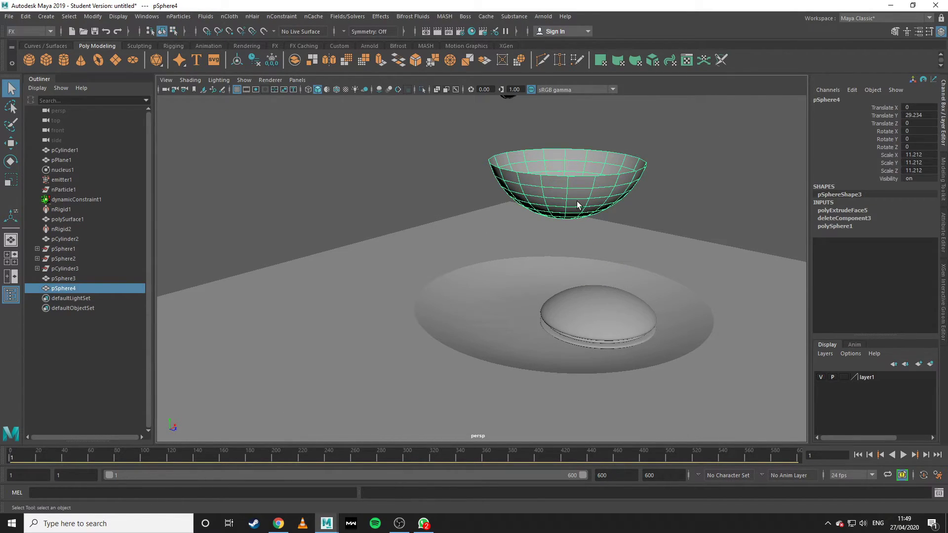
Scale the bowl to about 6.587 and place it on the dish beside the dome, at about Translate Y 11.838 and Z -7.946.
{"action": "key", "text": "w"}
{"action": "left_click_drag", "start_coordinate": [563, 150], "coordinate": [556, 238]}
{"action": "left_click_drag", "start_coordinate": [603, 294], "coordinate": [470, 269]}
{"action": "key", "text": "r"}
{"action": "key", "text": "w"}
{"action": "left_click_drag", "start_coordinate": [511, 220], "coordinate": [536, 275]}
{"action": "left_click_drag", "start_coordinate": [493, 235], "coordinate": [453, 178]}
{"action": "scroll", "coordinate": [494, 230], "scroll_direction": "down", "scroll_amount": 3}
{"action": "scroll", "coordinate": [461, 217], "scroll_direction": "down", "scroll_amount": 5}
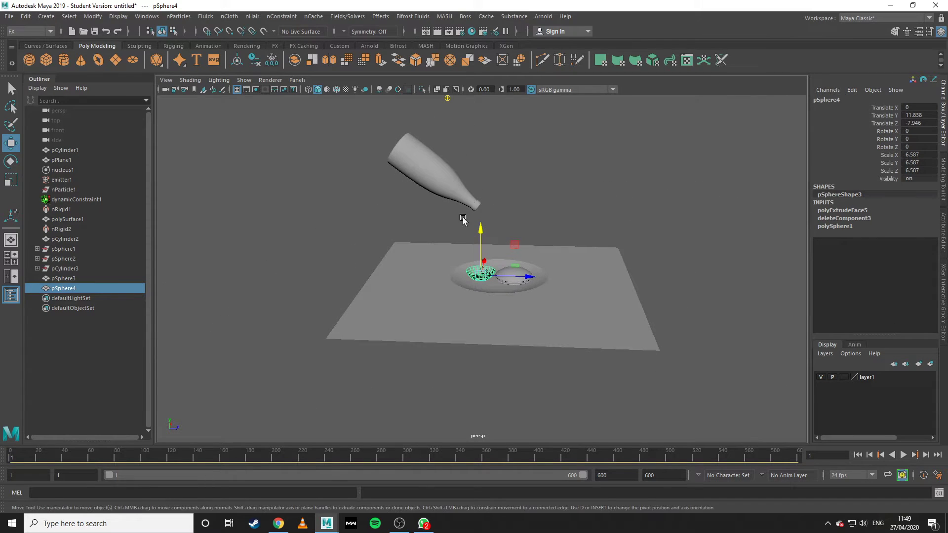
Select the bowl, dish and dome object, and scale them up uniformly until the dome reaches about 2.314.
{"action": "scroll", "coordinate": [526, 317], "scroll_direction": "up", "scroll_amount": 3}
{"action": "scroll", "coordinate": [527, 319], "scroll_direction": "up", "scroll_amount": 1}
{"action": "left_click", "coordinate": [526, 316], "text": "shift"}
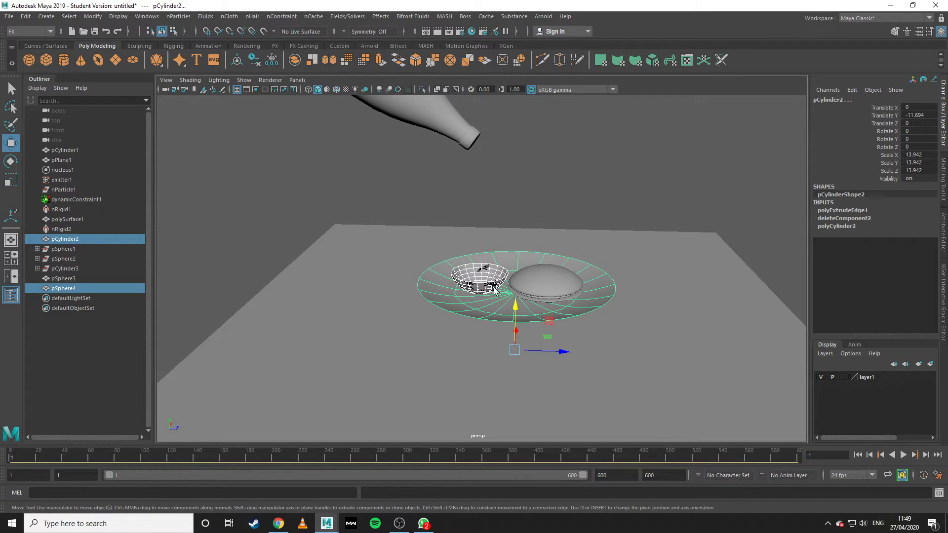
{"action": "left_click", "coordinate": [550, 284], "text": "shift"}
{"action": "key", "text": "r"}
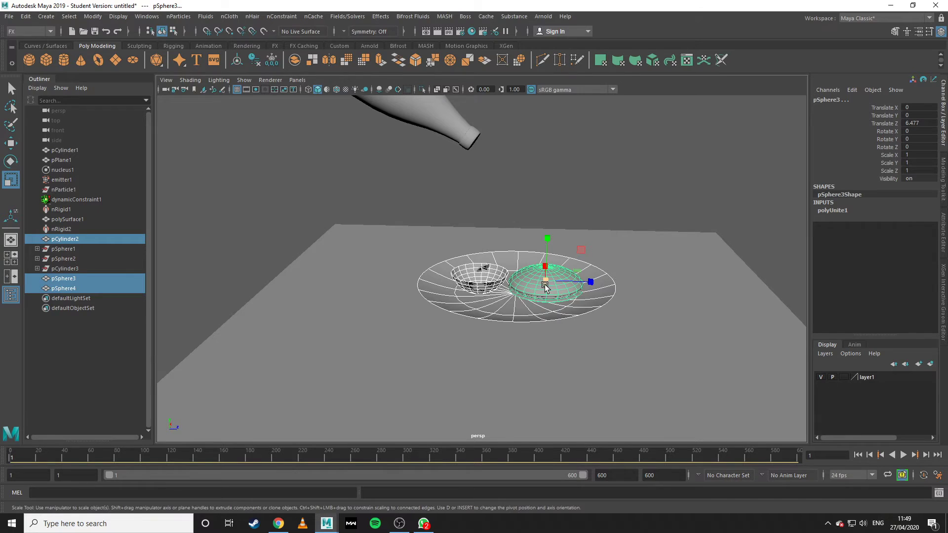
{"action": "middle_click_drag", "start_coordinate": [550, 292], "coordinate": [618, 306]}
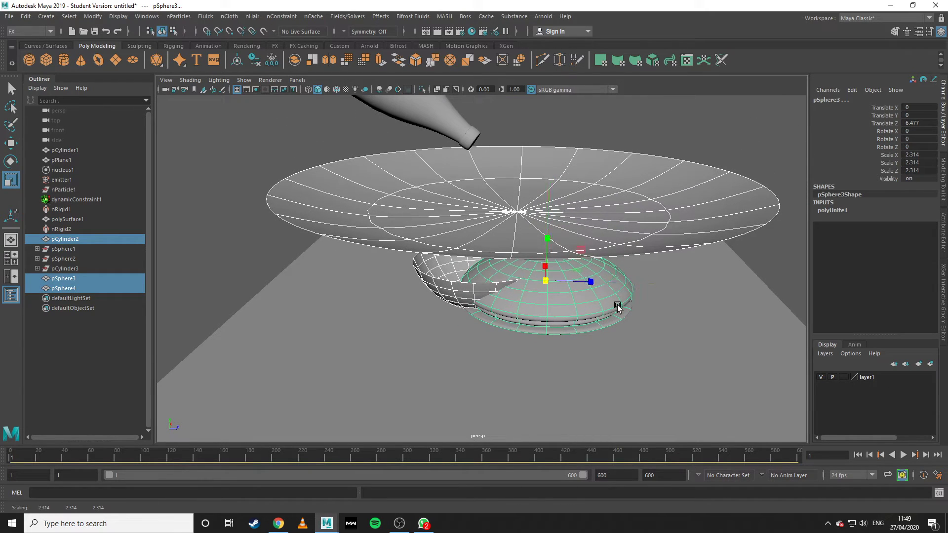
Raise the dome object to a Translate Y of about 19.832 and shift it along Z away from the bowl.
{"action": "left_click", "coordinate": [567, 303]}
{"action": "key", "text": "w"}
{"action": "left_click_drag", "start_coordinate": [548, 238], "coordinate": [536, 127]}
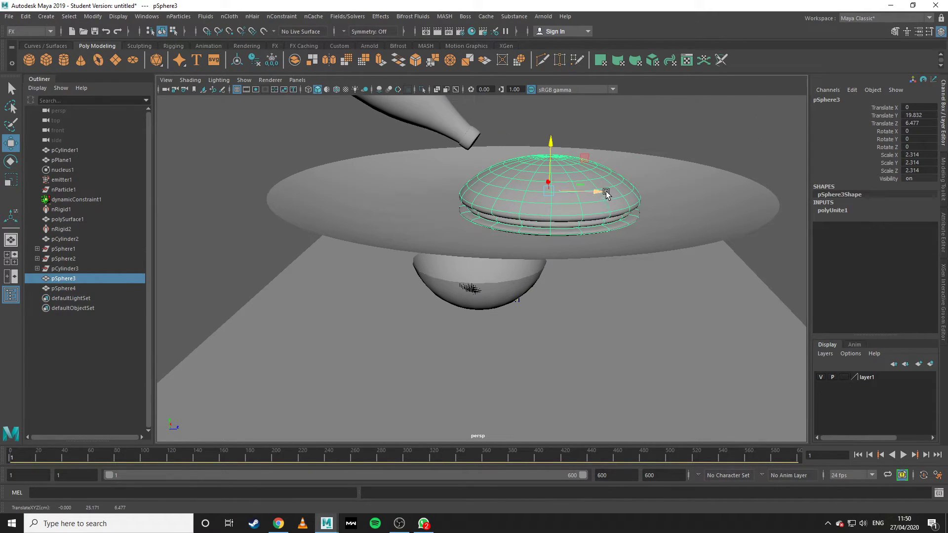
{"action": "left_click_drag", "start_coordinate": [606, 192], "coordinate": [667, 193]}
{"action": "left_click_drag", "start_coordinate": [485, 292], "coordinate": [482, 283]}
{"action": "left_click_drag", "start_coordinate": [483, 237], "coordinate": [476, 196]}
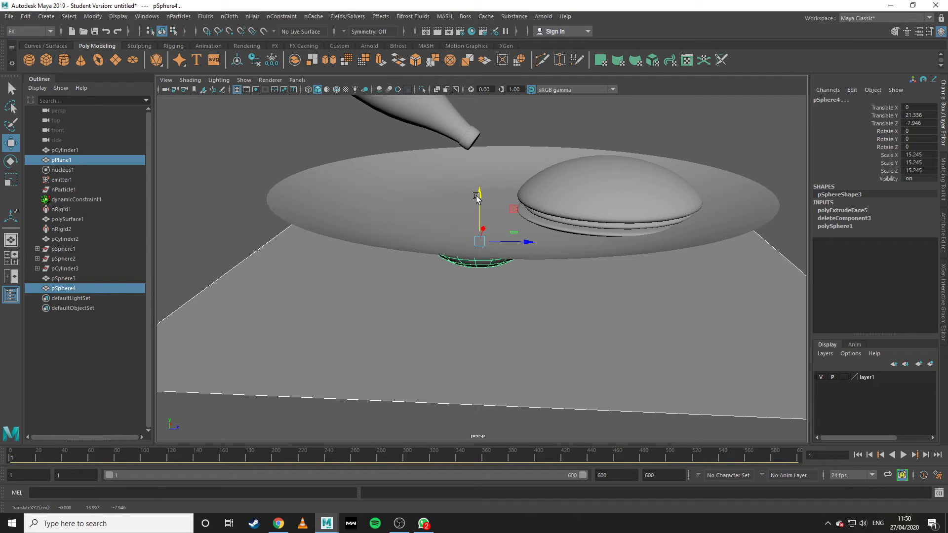
{"action": "key", "text": "ctrl+z"}
{"action": "key", "text": "ctrl+z"}
Raise the bowl onto the enlarged dish and shift it away from the dome, to about Translate Y 32.754 and Z -15.74.
{"action": "left_click_drag", "start_coordinate": [476, 238], "coordinate": [460, 137]}
{"action": "left_click_drag", "start_coordinate": [525, 185], "coordinate": [486, 194]}
{"action": "middle_click_drag", "start_coordinate": [492, 223], "coordinate": [504, 278], "text": "alt"}
{"action": "scroll", "coordinate": [505, 278], "scroll_direction": "down", "scroll_amount": 2}
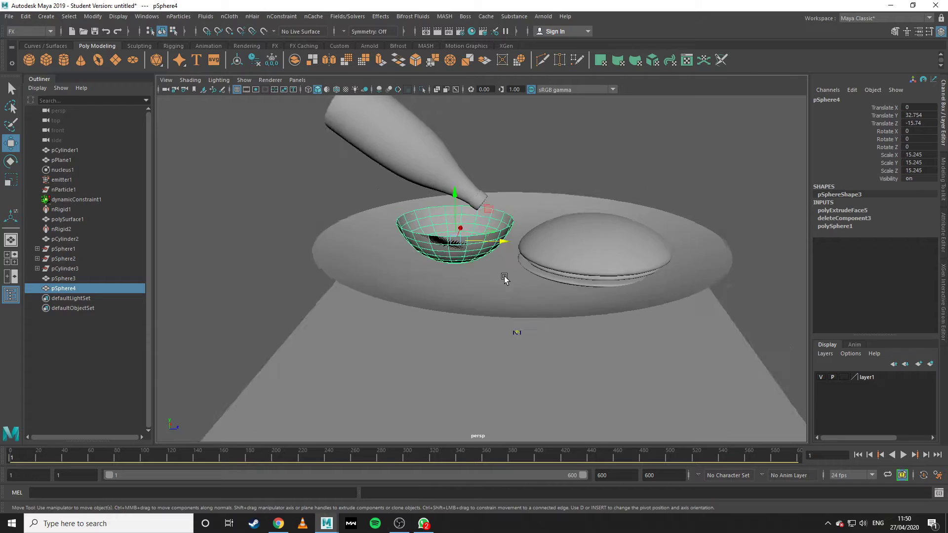
Lower the bowl, dome object and dish together onto the ground plane, bringing the dish to a Translate Y of about -30.905.
{"action": "scroll", "coordinate": [504, 278], "scroll_direction": "down", "scroll_amount": 2}
{"action": "left_click", "coordinate": [538, 263], "text": "shift"}
{"action": "left_click", "coordinate": [510, 239], "text": "shift"}
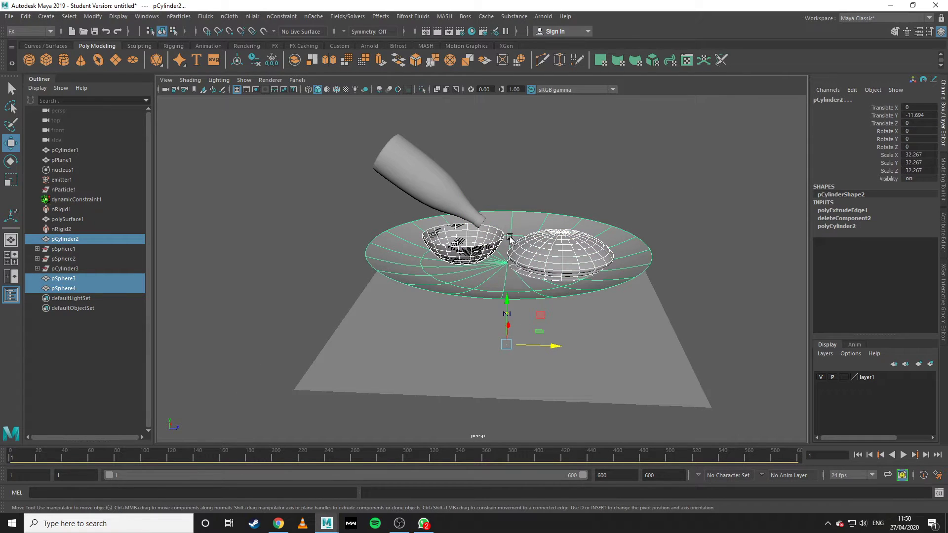
{"action": "left_click_drag", "start_coordinate": [506, 307], "coordinate": [510, 344]}
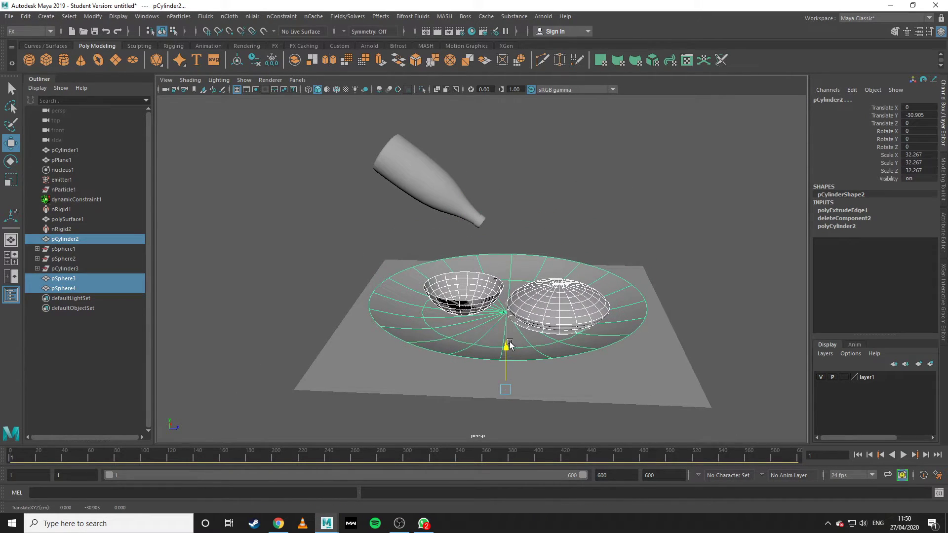
Move the emitter and bottle together along Z until the emitter's Translate Z is about -23.838, positioning the spout above the bowl.
{"action": "left_click", "coordinate": [455, 203]}
{"action": "left_click", "coordinate": [445, 209], "text": "shift"}
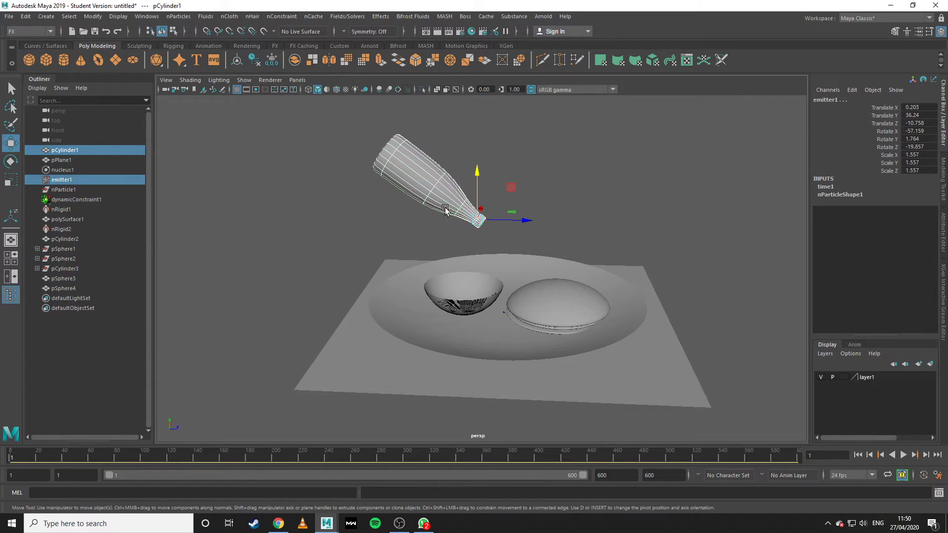
{"action": "left_click_drag", "start_coordinate": [524, 222], "coordinate": [487, 222]}
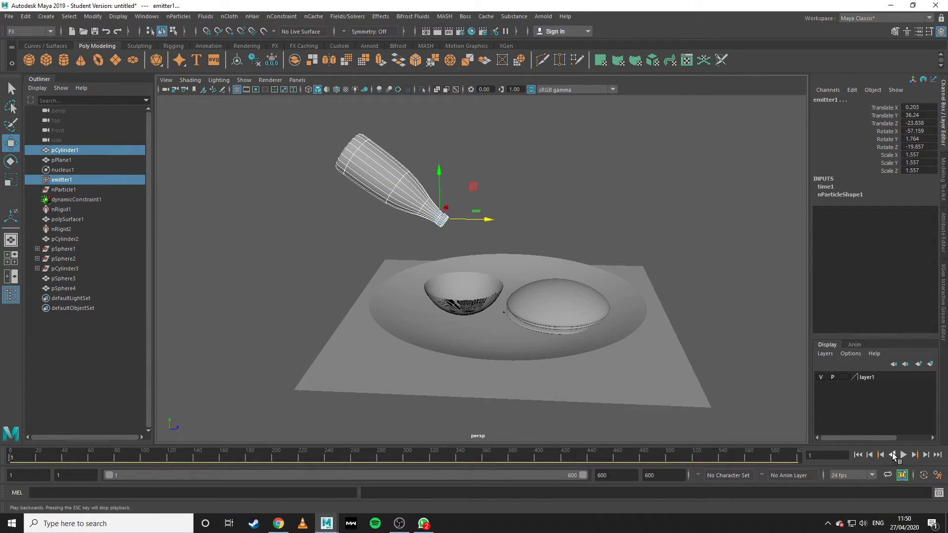
Make the bowl and the dish nCloth passive colliders.
{"action": "left_click", "coordinate": [462, 312]}
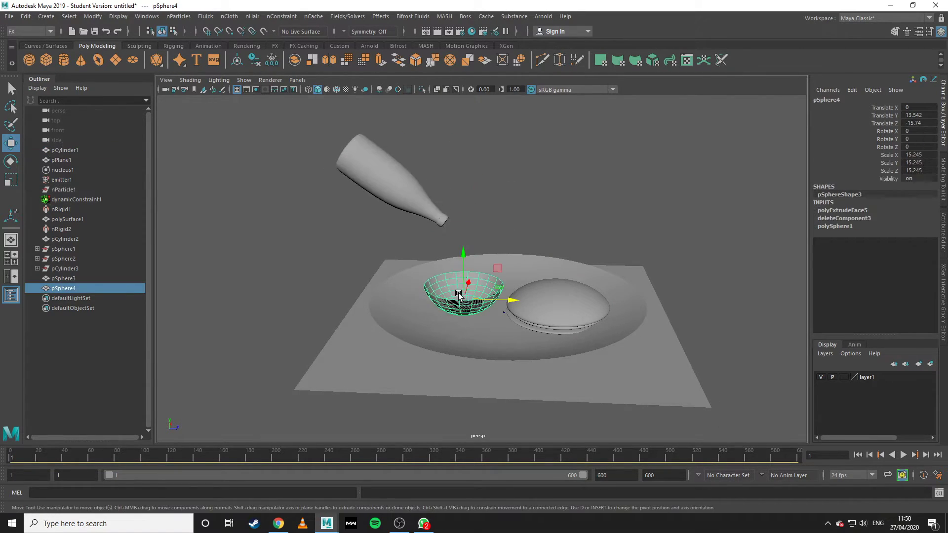
{"action": "left_click", "coordinate": [229, 16]}
{"action": "left_click", "coordinate": [254, 45]}
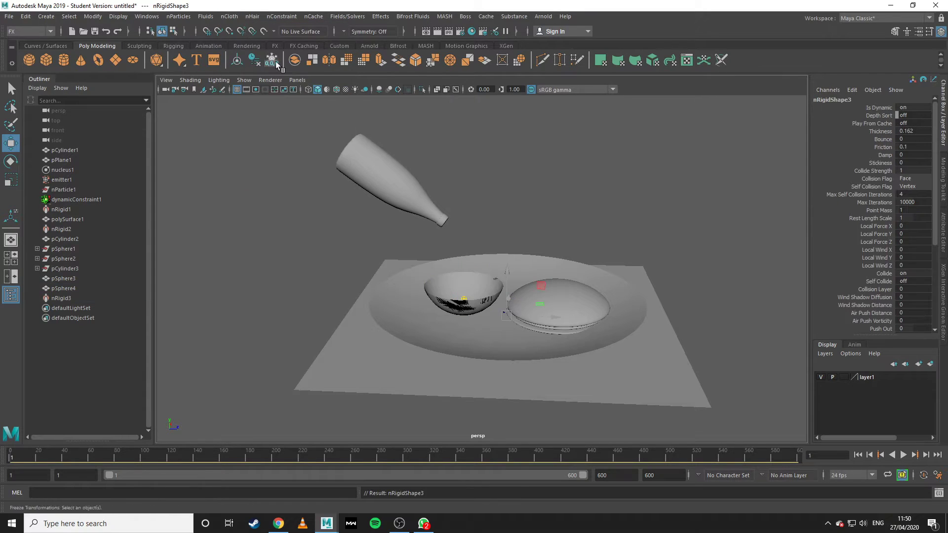
{"action": "left_click", "coordinate": [455, 337]}
{"action": "left_click", "coordinate": [229, 16]}
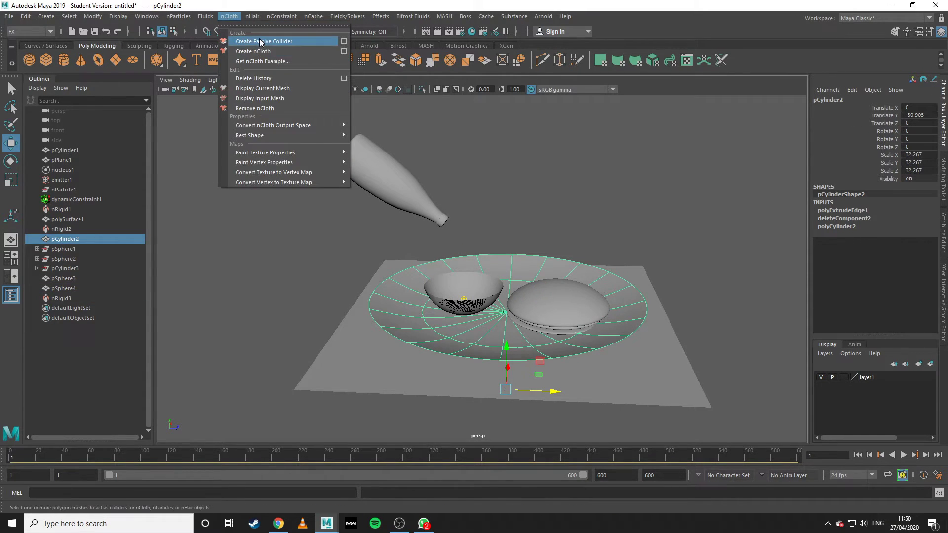
{"action": "left_click", "coordinate": [254, 45]}
Play the simulation and examine how the liquid pours into the bowl.
{"action": "left_click", "coordinate": [901, 455]}
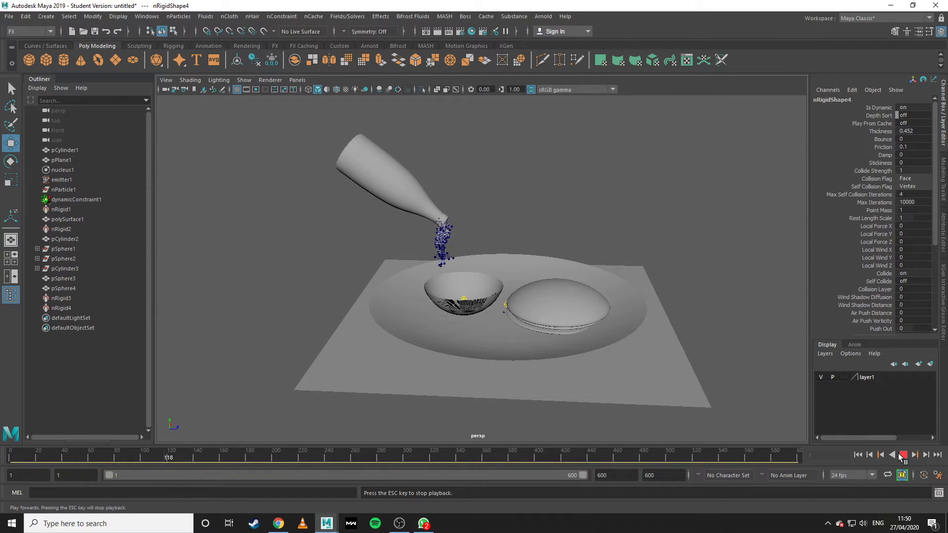
{"action": "scroll", "coordinate": [622, 285], "scroll_direction": "up", "scroll_amount": 5}
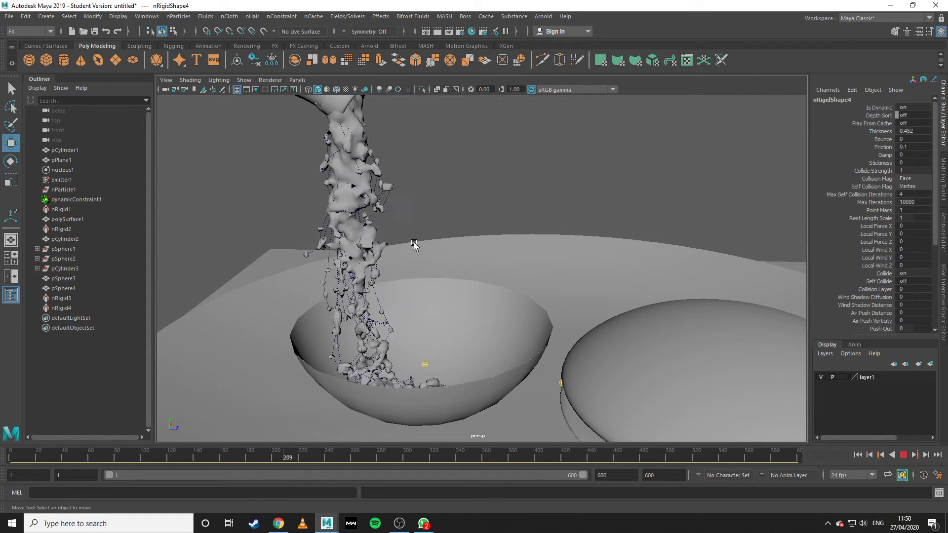
{"action": "scroll", "coordinate": [457, 276], "scroll_direction": "down", "scroll_amount": 4}
{"action": "left_click_drag", "start_coordinate": [460, 271], "coordinate": [427, 279], "text": "alt"}
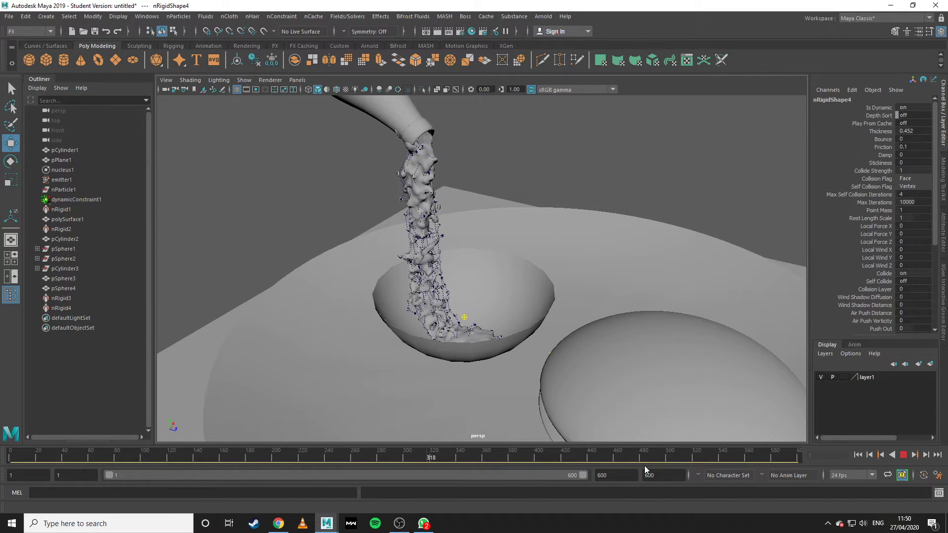
Extend the playback end frame to 2000, stop the simulation around frame 396, and clear the selection.
{"action": "left_click", "coordinate": [615, 475]}
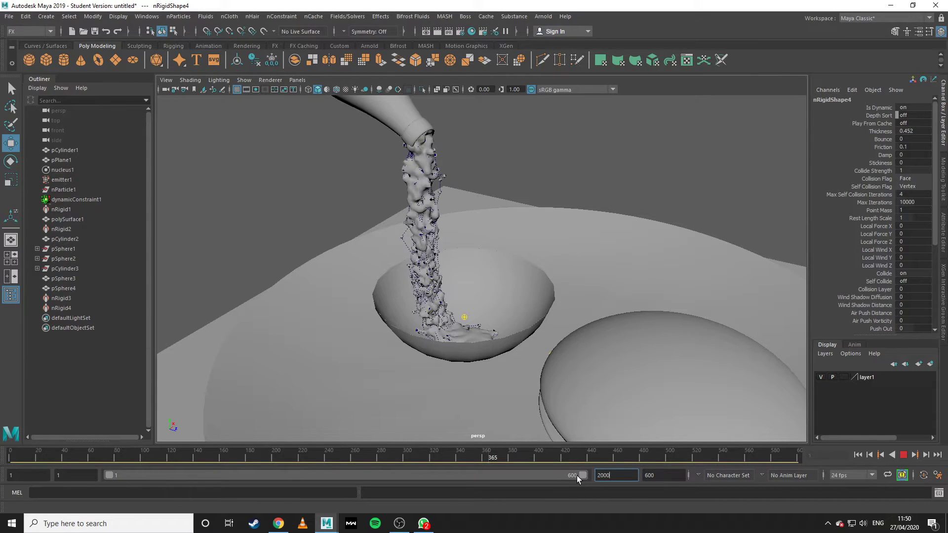
{"action": "type", "text": "2000"}
{"action": "key", "text": "Return"}
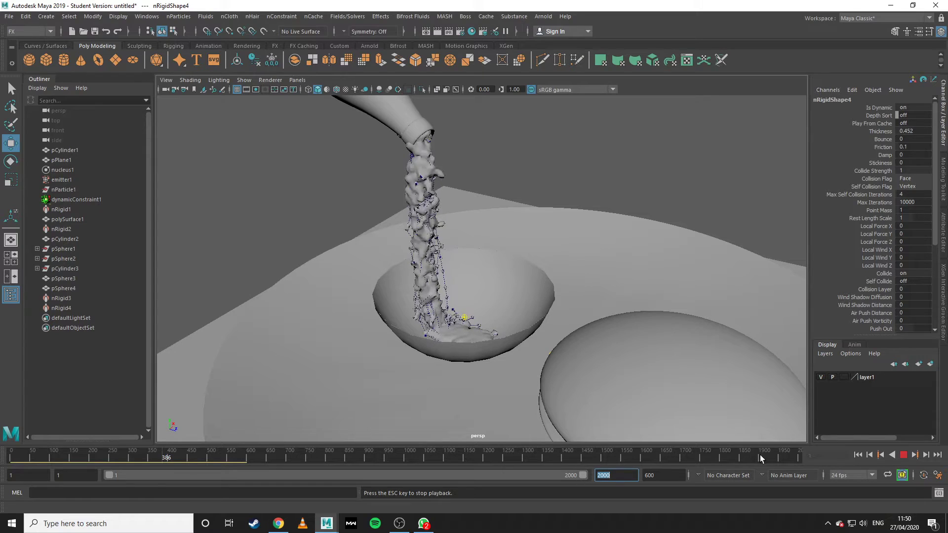
{"action": "left_click", "coordinate": [903, 455]}
{"action": "left_click", "coordinate": [609, 295]}
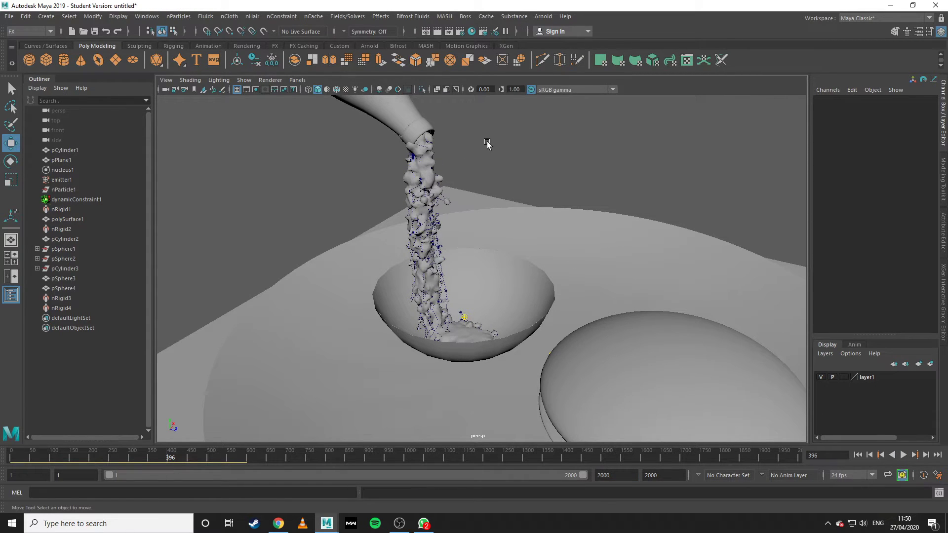
Assign a new Arnold aiStandardSurface material to the liquid mesh.
{"action": "left_click", "coordinate": [430, 168]}
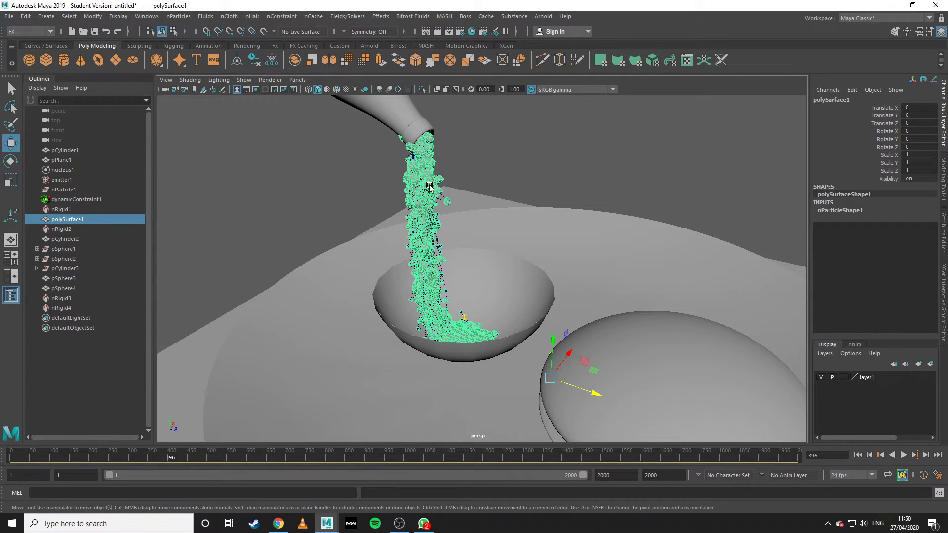
{"action": "scroll", "coordinate": [429, 187], "scroll_direction": "up", "scroll_amount": 3}
{"action": "scroll", "coordinate": [385, 148], "scroll_direction": "up", "scroll_amount": 2}
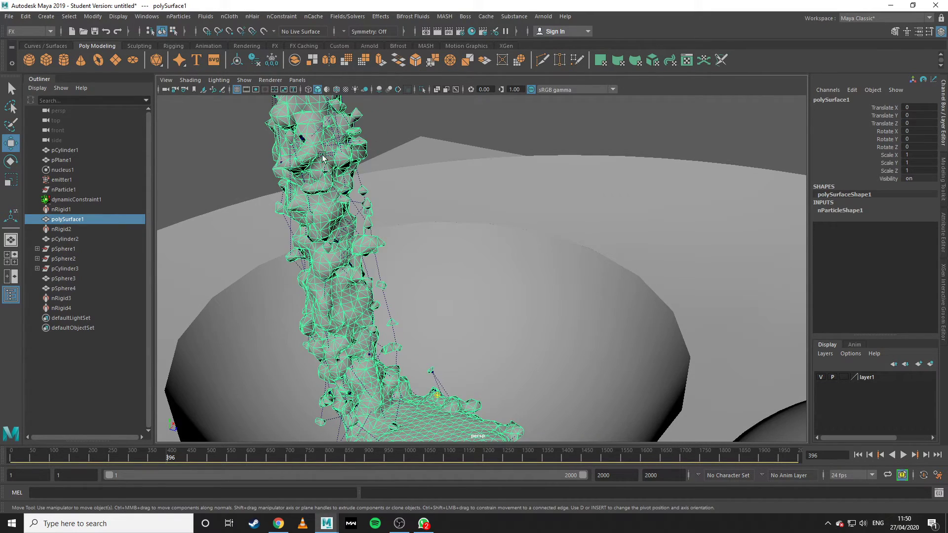
{"action": "scroll", "coordinate": [325, 164], "scroll_direction": "down", "scroll_amount": 2}
{"action": "right_click_drag", "start_coordinate": [371, 157], "coordinate": [375, 410]}
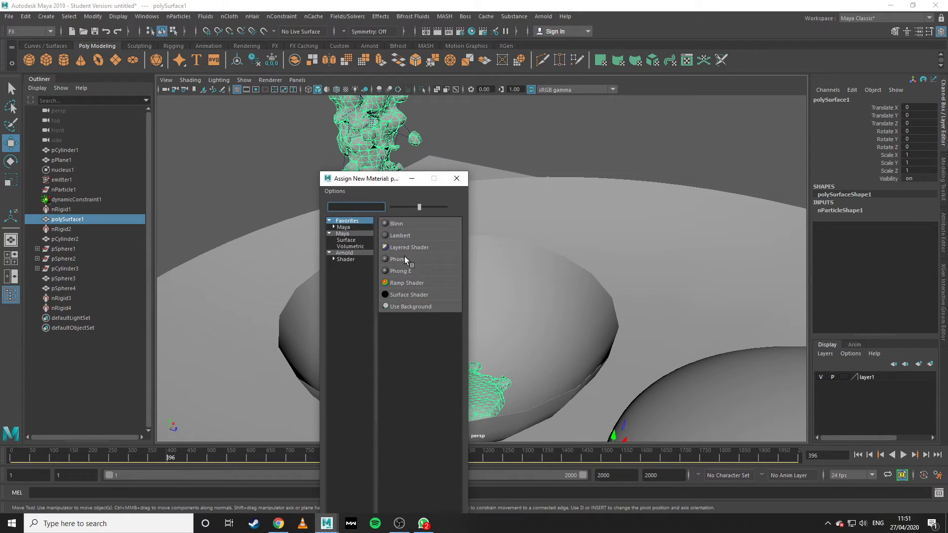
{"action": "left_click", "coordinate": [345, 260]}
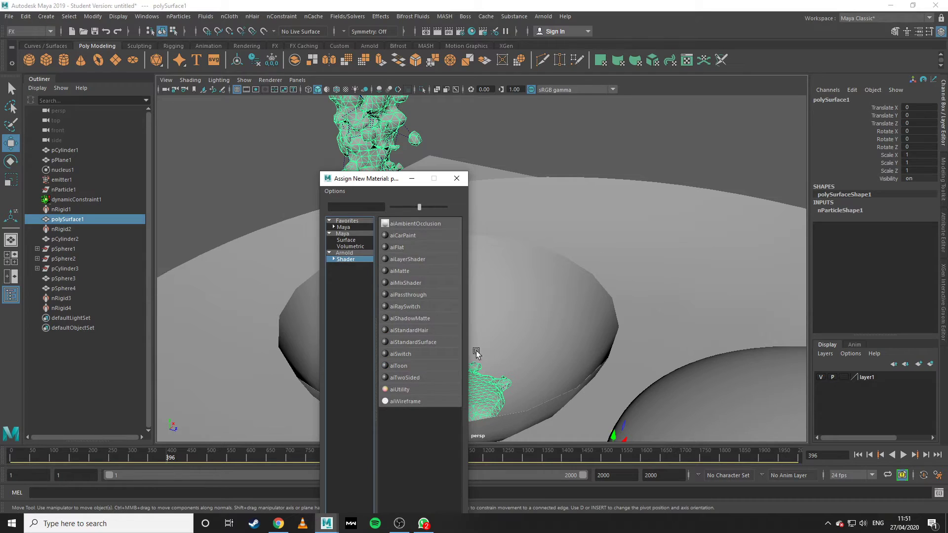
{"action": "left_click", "coordinate": [416, 342]}
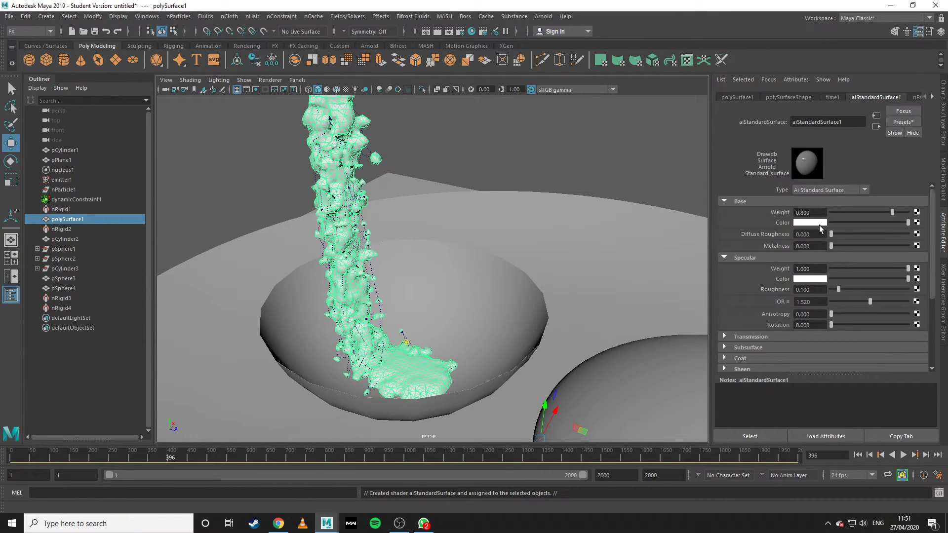
Set the liquid material's base color to red and deselect the mesh.
{"action": "left_click", "coordinate": [816, 225]}
{"action": "left_click_drag", "start_coordinate": [821, 262], "coordinate": [846, 263]}
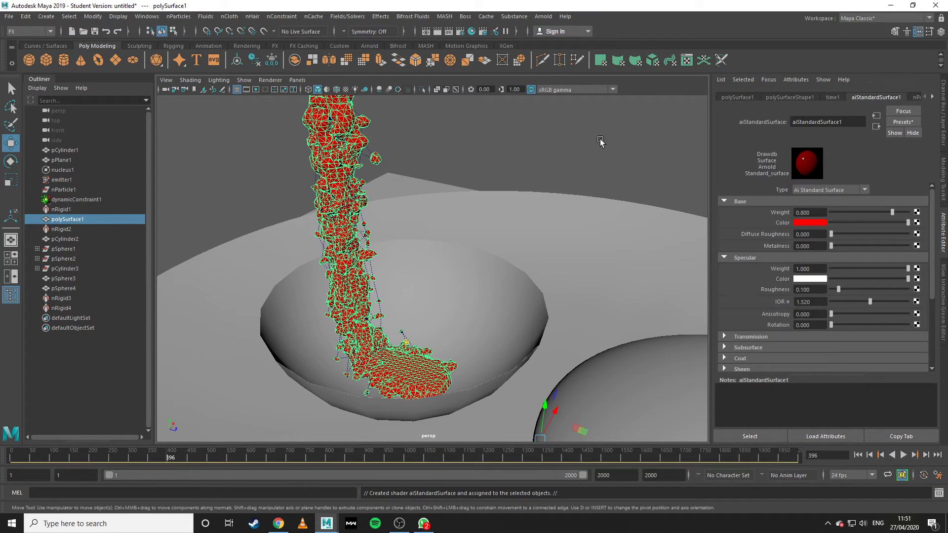
{"action": "left_click", "coordinate": [602, 135]}
{"action": "scroll", "coordinate": [541, 233], "scroll_direction": "down", "scroll_amount": 5}
{"action": "scroll", "coordinate": [541, 233], "scroll_direction": "up", "scroll_amount": 2}
{"action": "scroll", "coordinate": [542, 233], "scroll_direction": "down", "scroll_amount": 1}
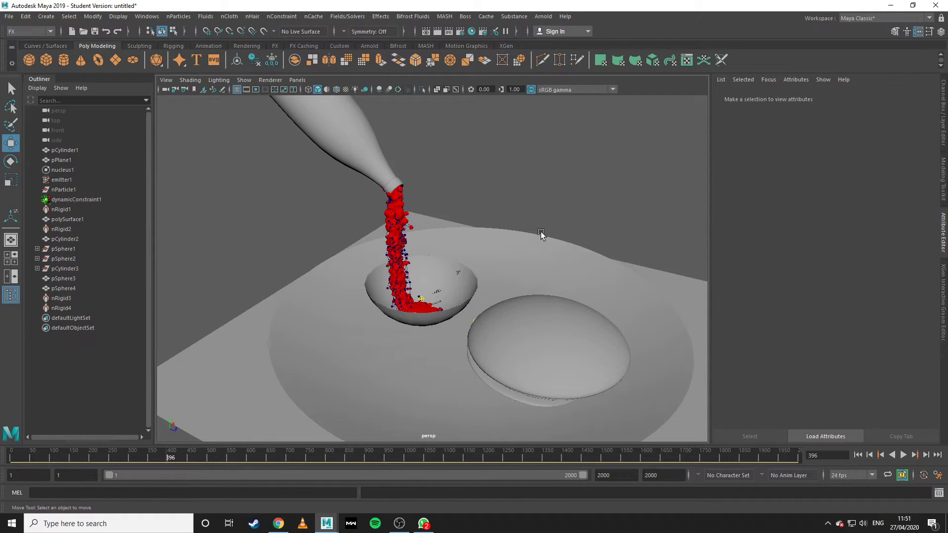
Assign a new Arnold aiStandardSurface material to the bottle, set its base color to light red, and deselect it.
{"action": "left_click", "coordinate": [332, 139]}
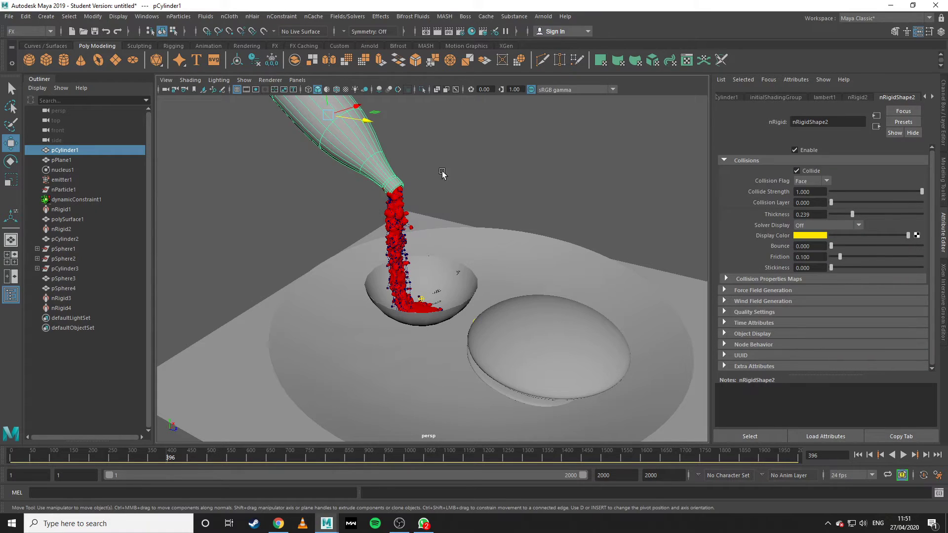
{"action": "right_click_drag", "start_coordinate": [340, 140], "coordinate": [360, 409]}
{"action": "left_click", "coordinate": [347, 260]}
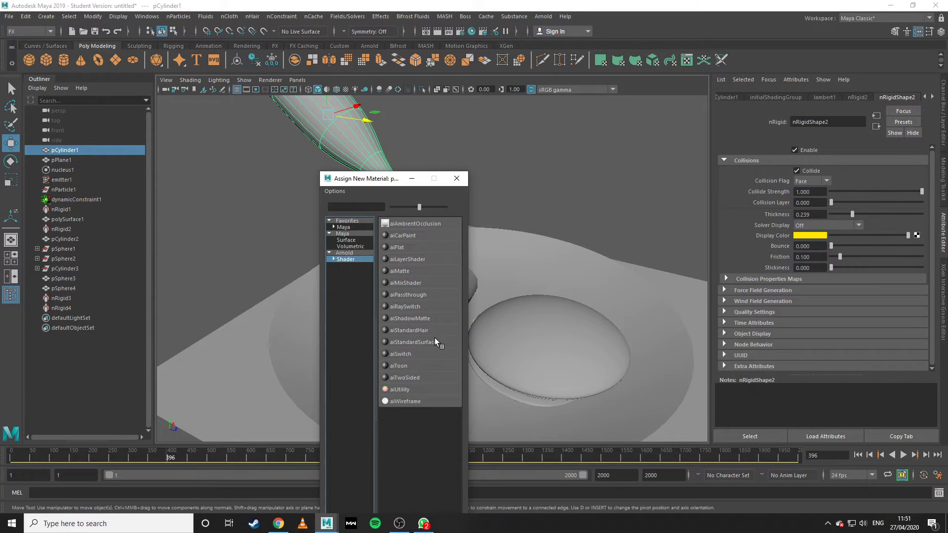
{"action": "left_click", "coordinate": [413, 342]}
{"action": "left_click", "coordinate": [822, 227]}
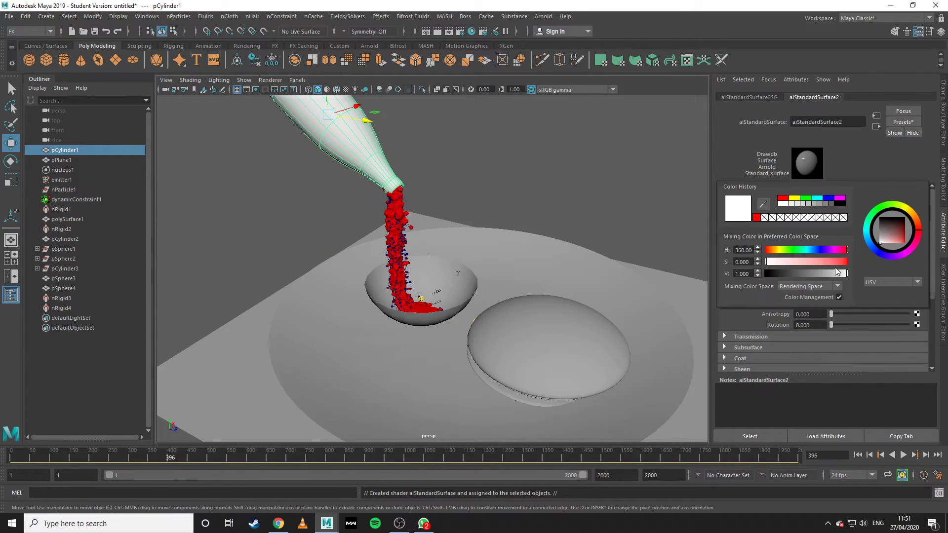
{"action": "left_click", "coordinate": [838, 264]}
{"action": "left_click", "coordinate": [532, 254]}
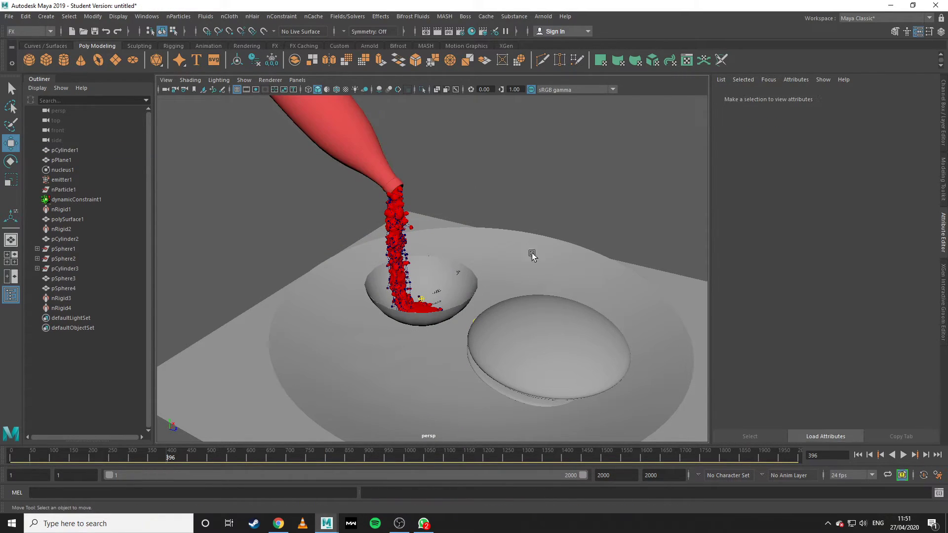
Assign a new Arnold aiStandardSurface material to the bowl, keeping its default white color.
{"action": "left_click", "coordinate": [455, 311]}
{"action": "right_click", "coordinate": [424, 319]}
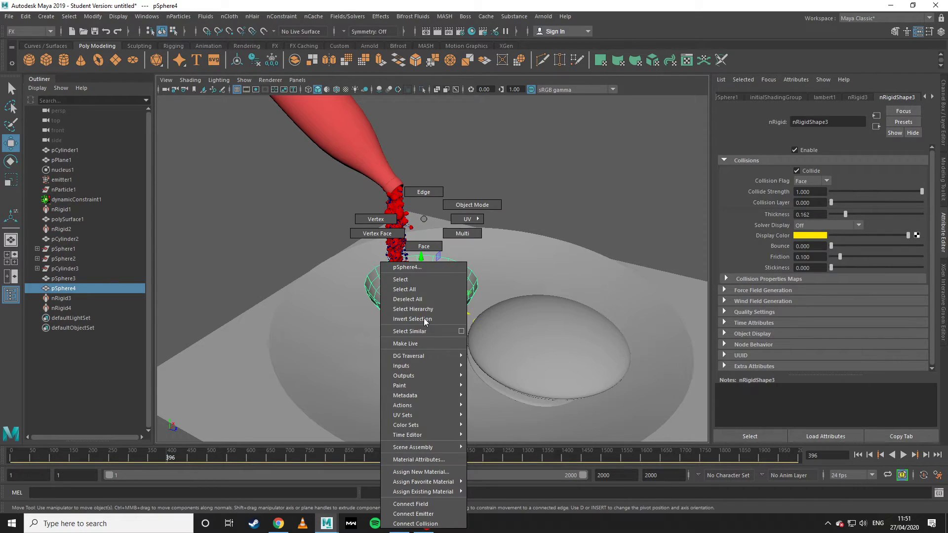
{"action": "left_click", "coordinate": [425, 471]}
{"action": "left_click", "coordinate": [350, 259]}
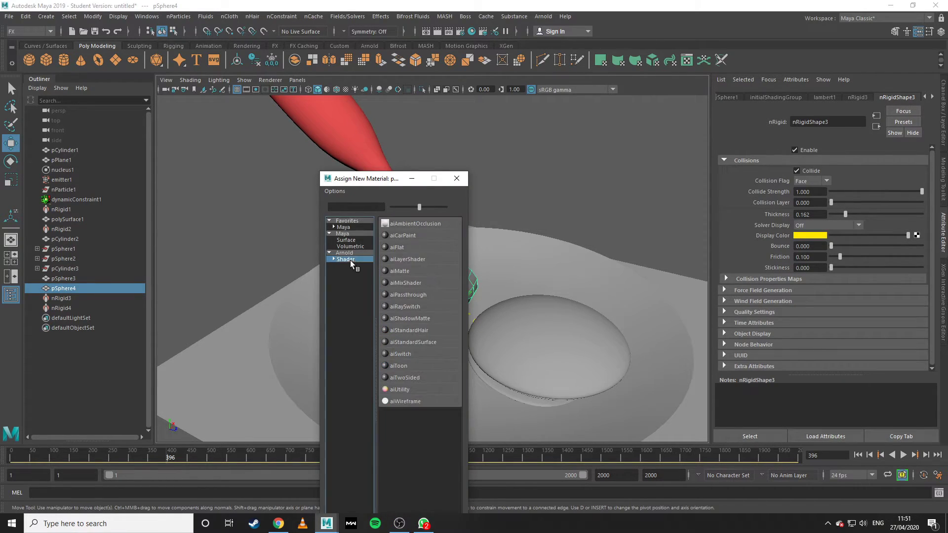
{"action": "left_click", "coordinate": [421, 342]}
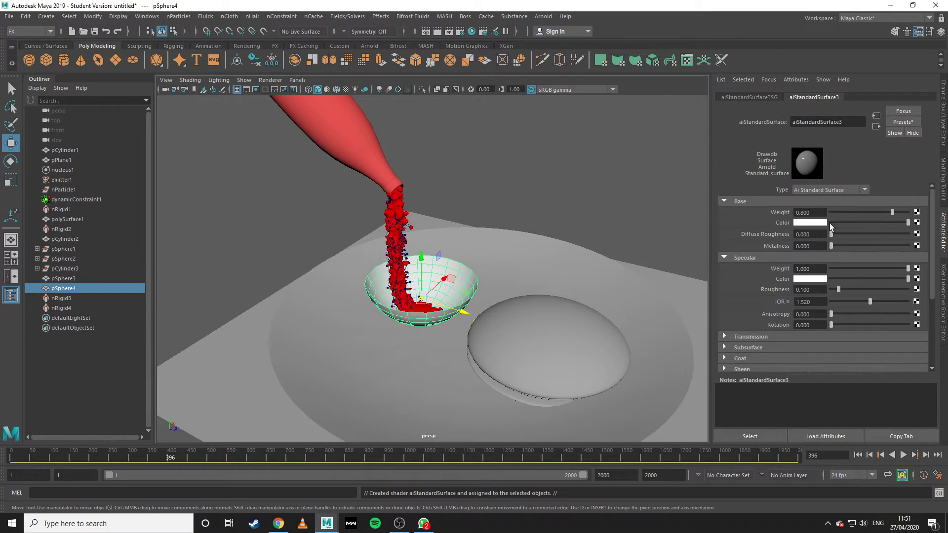
Assign the bowl's white aiStandardSurface material to the large dish and clear the selection.
{"action": "left_click", "coordinate": [560, 271]}
{"action": "right_click_drag", "start_coordinate": [559, 272], "coordinate": [638, 475]}
{"action": "left_click", "coordinate": [590, 220]}
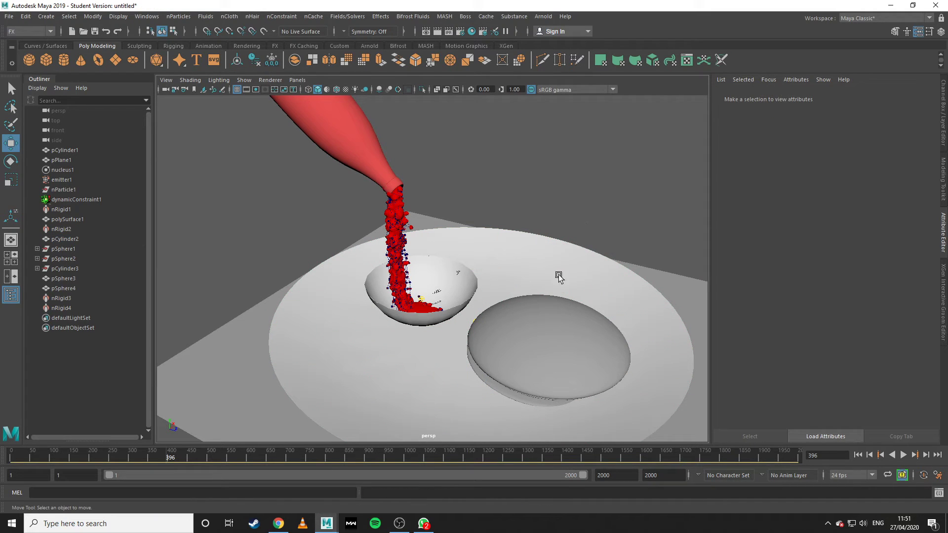
Raise the dome object slightly above the dish, nudge it sideways, and deselect it.
{"action": "left_click", "coordinate": [556, 345]}
{"action": "left_click_drag", "start_coordinate": [563, 326], "coordinate": [660, 375], "text": "alt"}
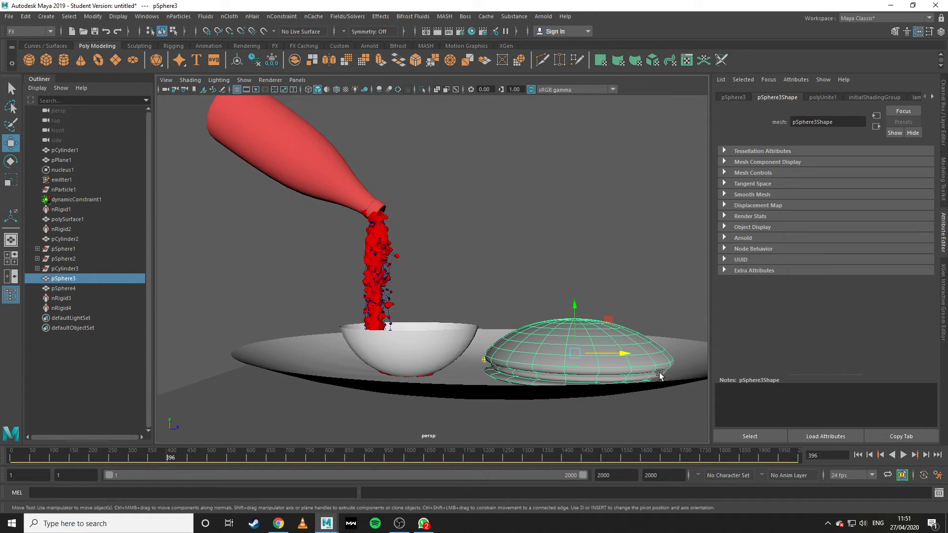
{"action": "left_click_drag", "start_coordinate": [581, 312], "coordinate": [572, 300]}
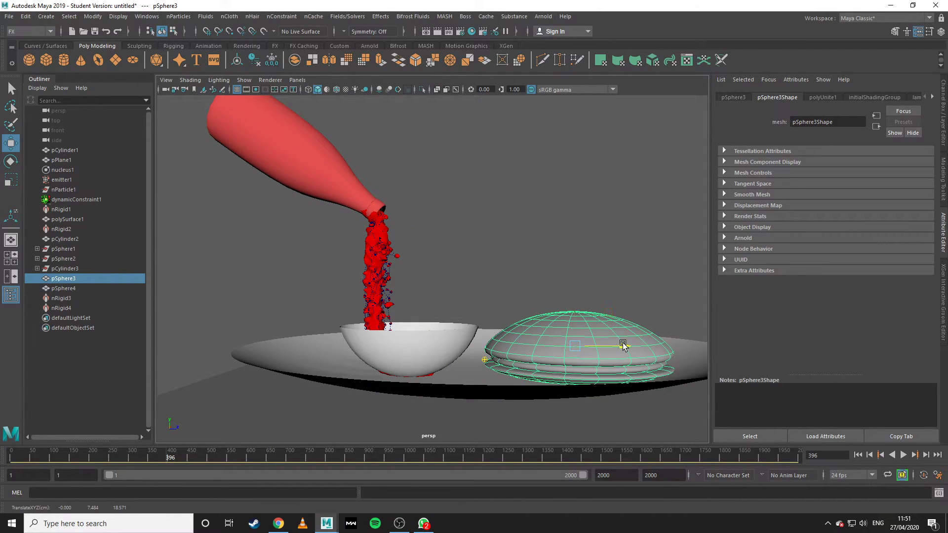
{"action": "left_click_drag", "start_coordinate": [623, 345], "coordinate": [617, 345]}
{"action": "left_click", "coordinate": [616, 262]}
Select the bowl and adjust its height slightly relative to the dish.
{"action": "left_click_drag", "start_coordinate": [449, 320], "coordinate": [477, 341], "text": "alt"}
{"action": "scroll", "coordinate": [477, 340], "scroll_direction": "up", "scroll_amount": 3}
{"action": "middle_click_drag", "start_coordinate": [477, 340], "coordinate": [463, 251], "text": "alt"}
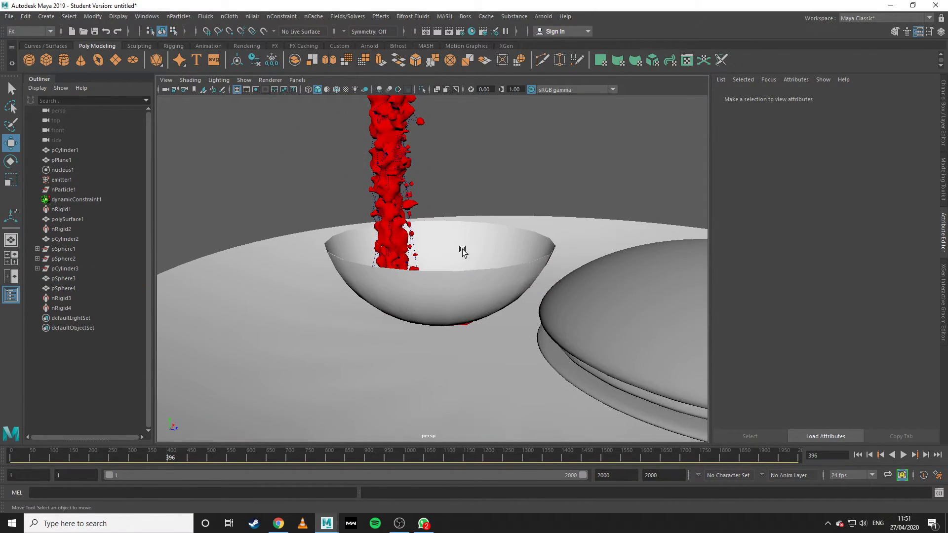
{"action": "mouse_move", "coordinate": [467, 294]}
{"action": "left_mouse_down", "text": "alt"}
{"action": "mouse_move", "coordinate": [474, 275]}
{"action": "mouse_move", "coordinate": [463, 281]}
{"action": "left_mouse_up", "text": "alt"}
{"action": "left_click", "coordinate": [422, 293]}
{"action": "left_click_drag", "start_coordinate": [387, 256], "coordinate": [388, 262]}
{"action": "left_click_drag", "start_coordinate": [441, 338], "coordinate": [408, 324], "text": "alt"}
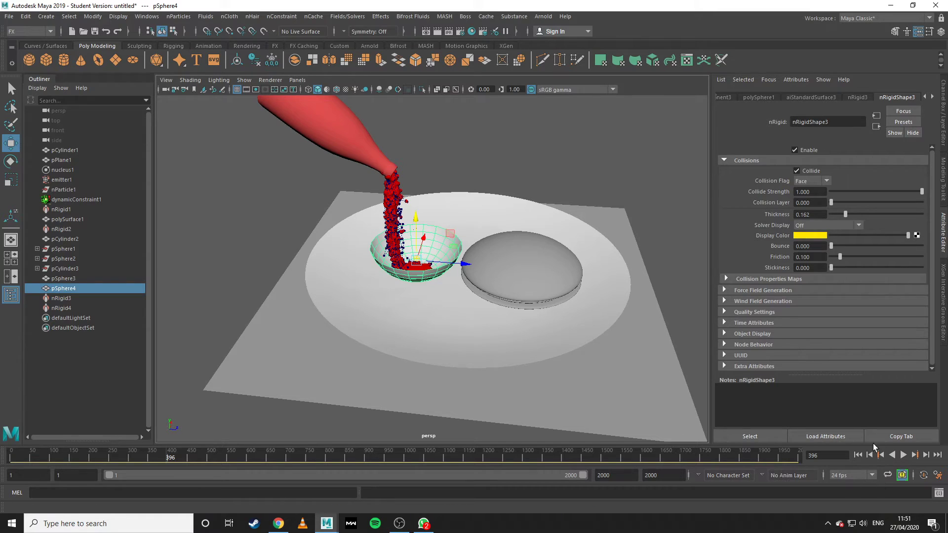
Replay the simulation from the first frame, stop it at frame 275, and frame the pour into the bowl.
{"action": "left_click", "coordinate": [860, 455]}
{"action": "left_click", "coordinate": [904, 455]}
{"action": "scroll", "coordinate": [582, 311], "scroll_direction": "up", "scroll_amount": 5}
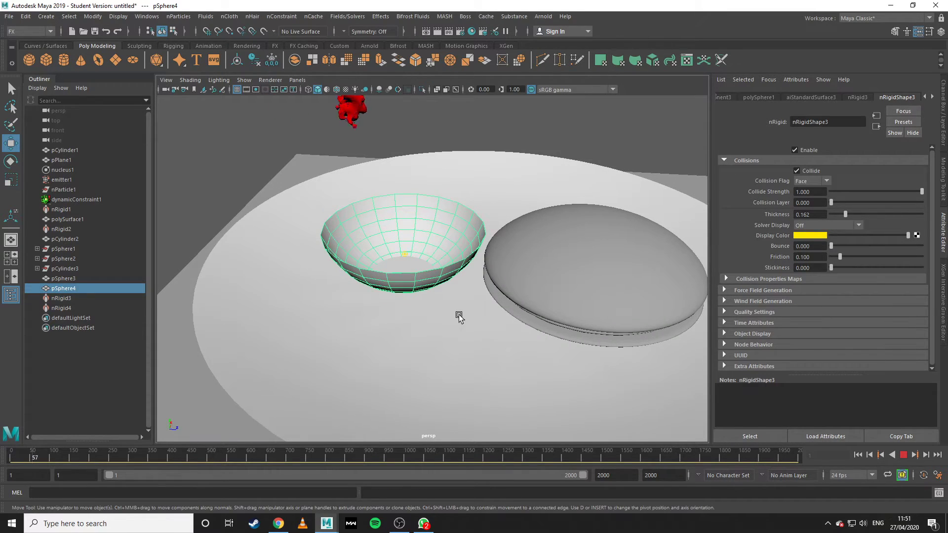
{"action": "left_click_drag", "start_coordinate": [464, 324], "coordinate": [435, 302], "text": "alt"}
{"action": "scroll", "coordinate": [497, 316], "scroll_direction": "down", "scroll_amount": 3}
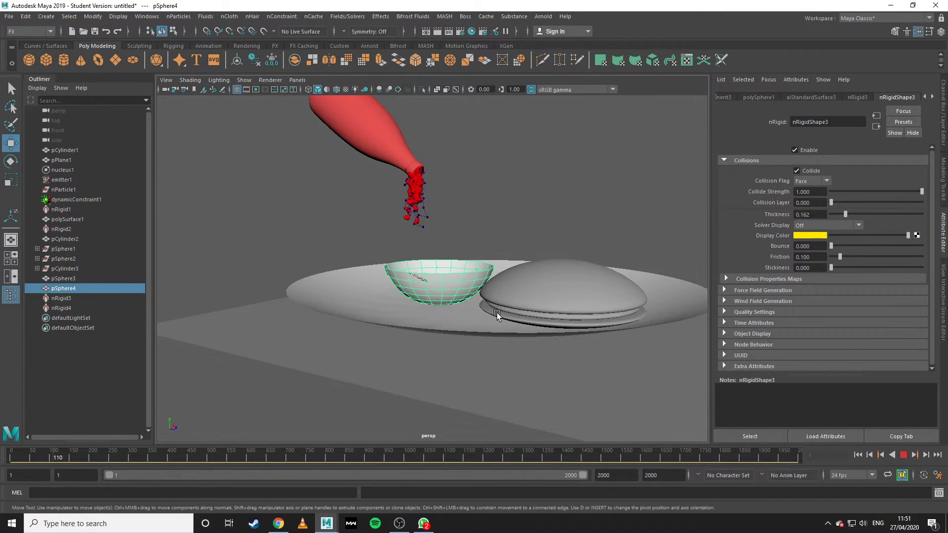
{"action": "left_click", "coordinate": [904, 457]}
{"action": "key", "text": "f"}
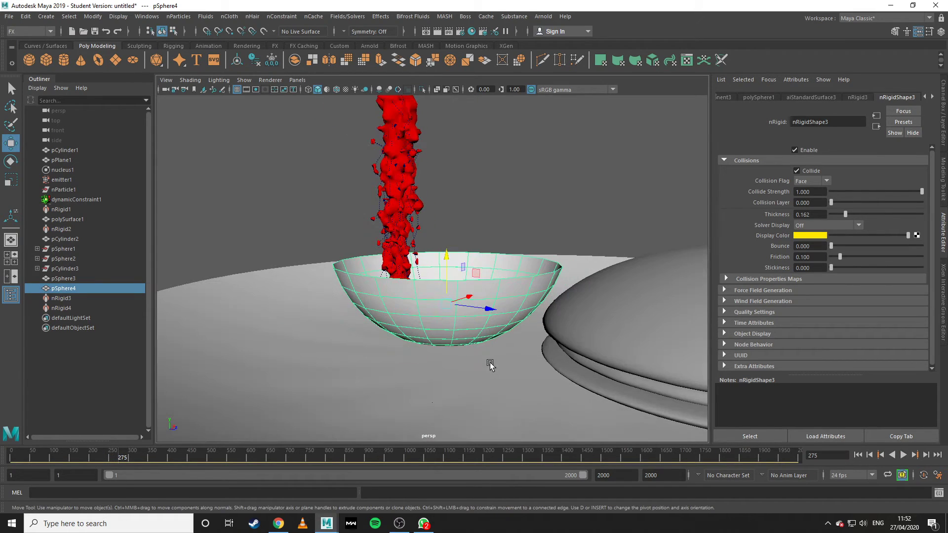
{"action": "left_click_drag", "start_coordinate": [462, 353], "coordinate": [423, 331], "text": "alt"}
{"action": "middle_click_drag", "start_coordinate": [424, 330], "coordinate": [493, 397], "text": "alt"}
{"action": "scroll", "coordinate": [490, 396], "scroll_direction": "down", "scroll_amount": 3}
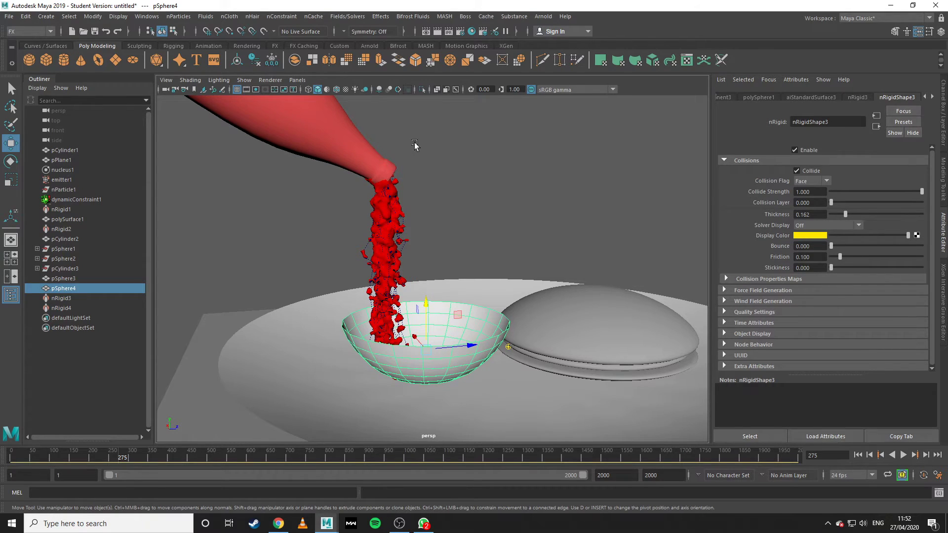
Add an Arnold skydome light to the scene.
{"action": "left_click", "coordinate": [543, 16]}
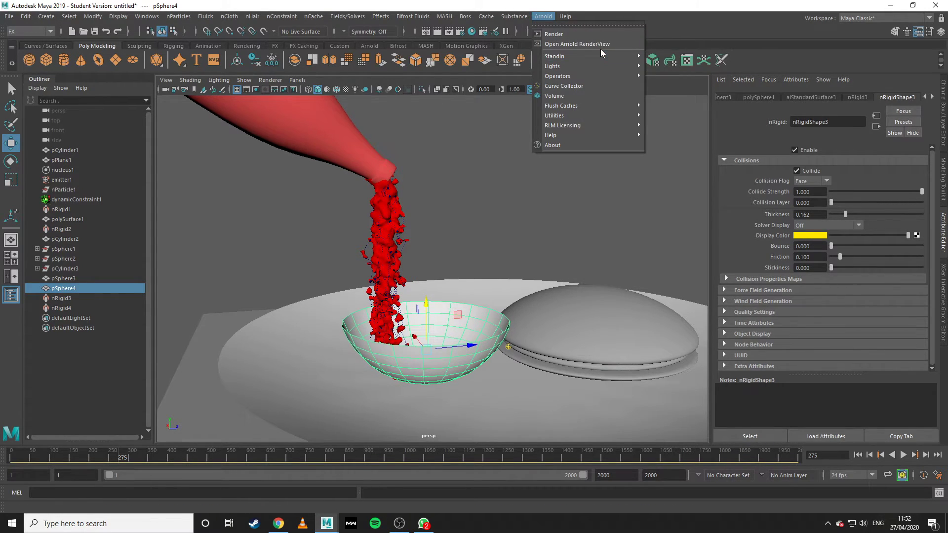
{"action": "mouse_move", "coordinate": [615, 65]}
{"action": "left_click", "coordinate": [700, 84]}
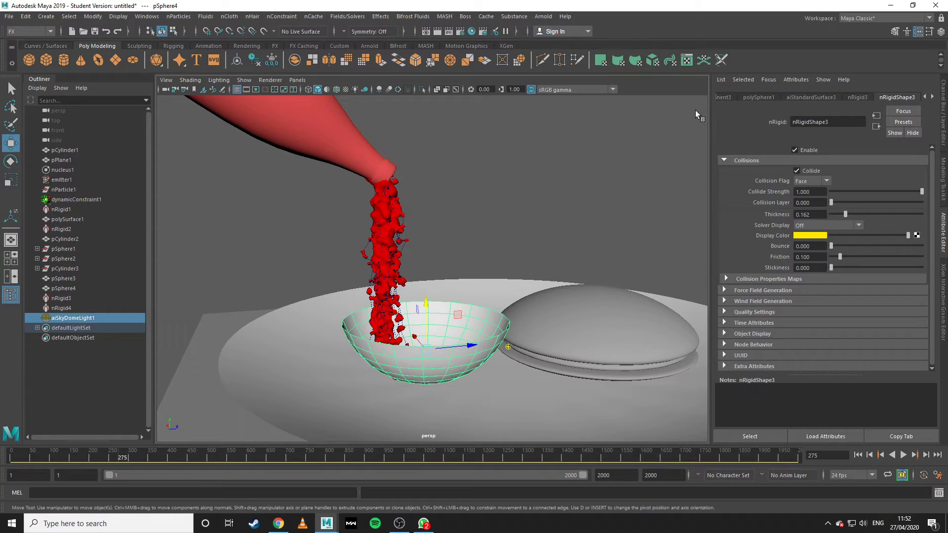
Try a render of the perspective view in the Arnold RenderView, interrupt it, and minimise the render window.
{"action": "left_click", "coordinate": [543, 17]}
{"action": "left_click", "coordinate": [573, 48]}
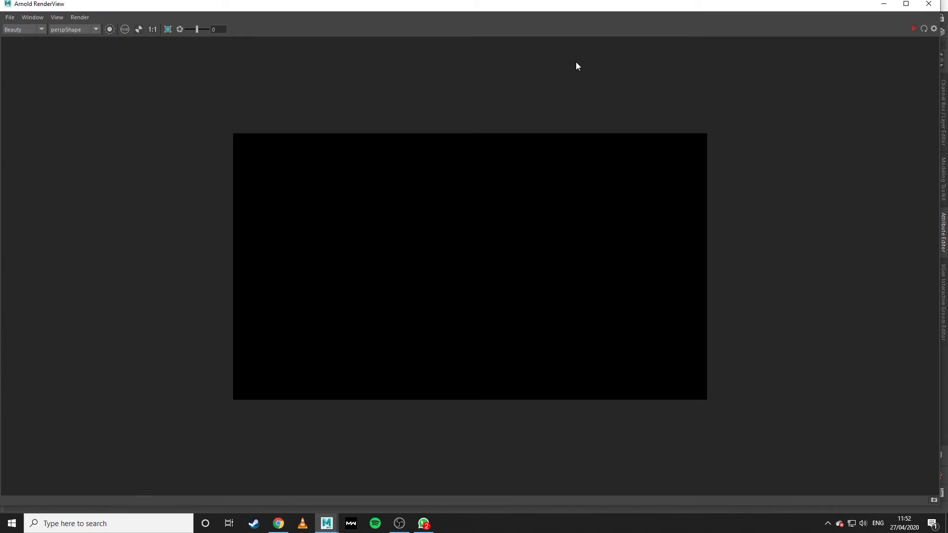
{"action": "left_click", "coordinate": [914, 29]}
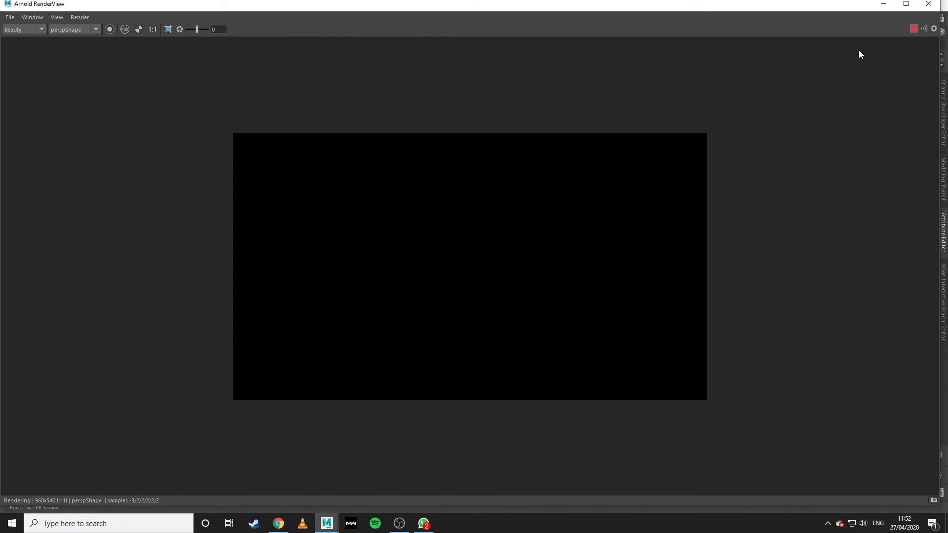
{"action": "left_click", "coordinate": [913, 28]}
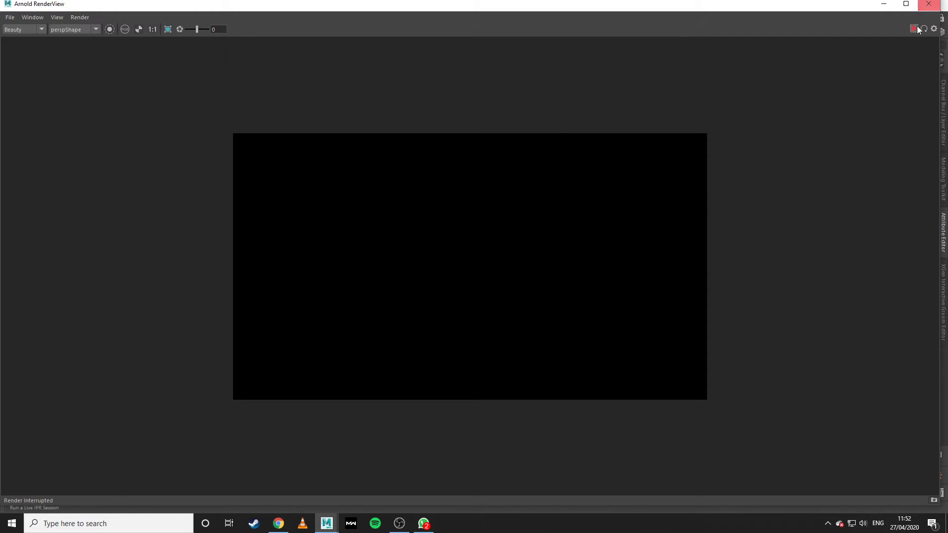
{"action": "left_click", "coordinate": [884, 5]}
Restore the minimised Arnold RenderView and render the perspective view of the pour.
{"action": "scroll", "coordinate": [575, 219], "scroll_direction": "down", "scroll_amount": 2}
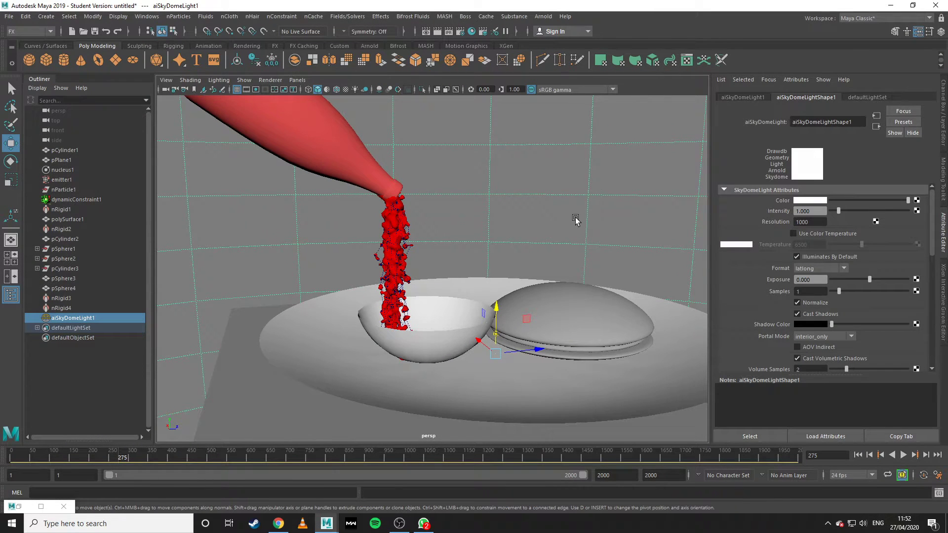
{"action": "mouse_move", "coordinate": [327, 522]}
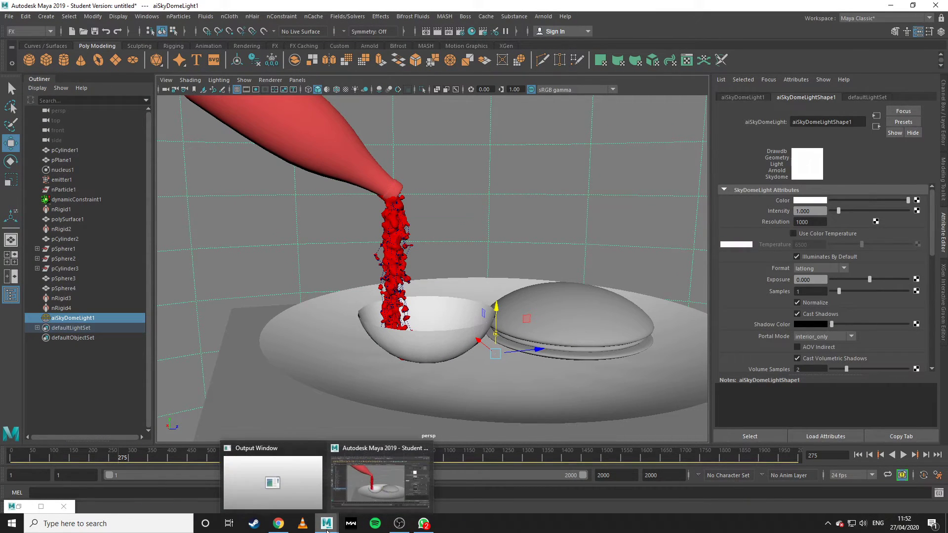
{"action": "left_click", "coordinate": [348, 486]}
{"action": "left_click", "coordinate": [543, 17]}
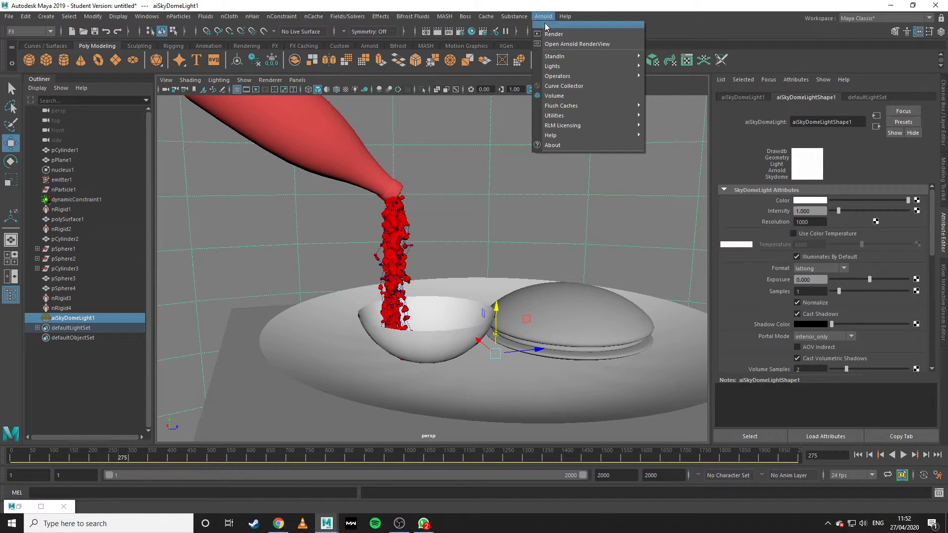
{"action": "left_click", "coordinate": [563, 45]}
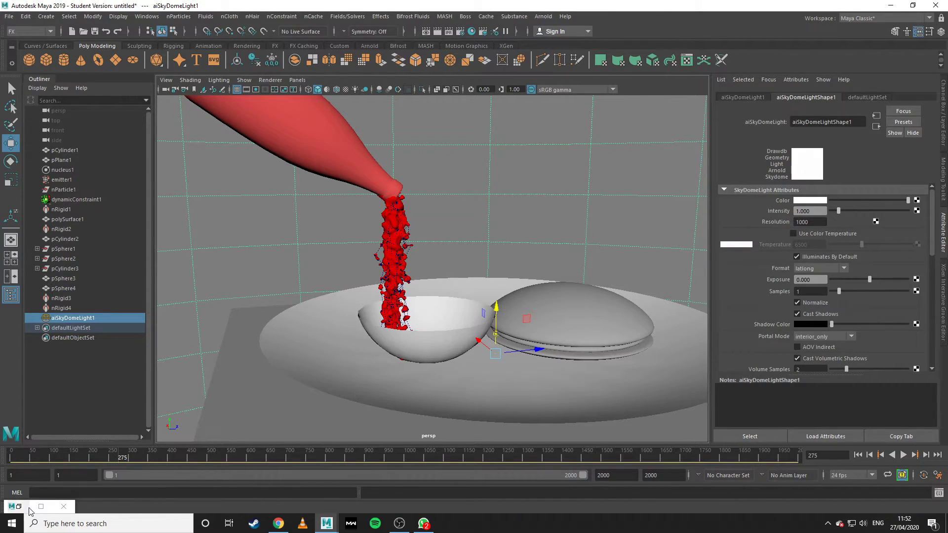
{"action": "scroll", "coordinate": [535, 291], "scroll_direction": "down", "scroll_amount": 5}
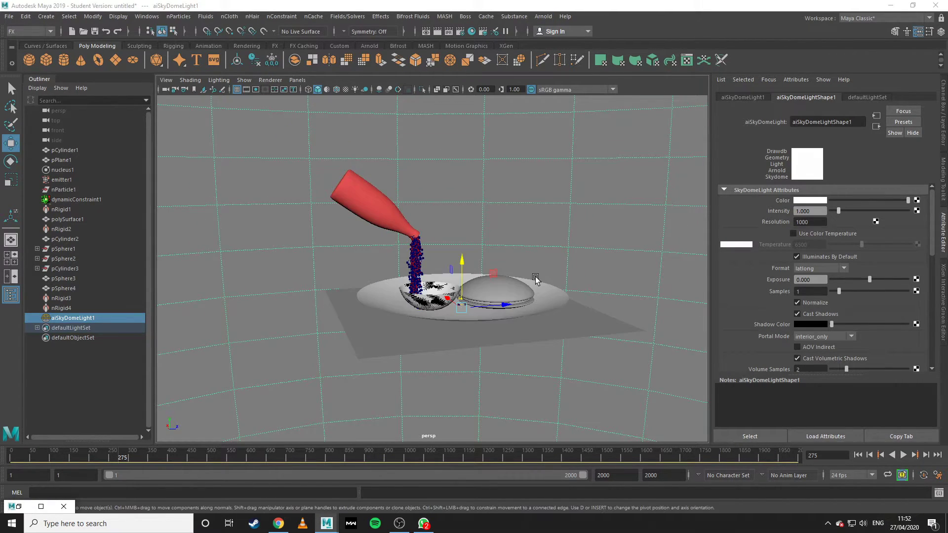
{"action": "scroll", "coordinate": [535, 278], "scroll_direction": "up", "scroll_amount": 5}
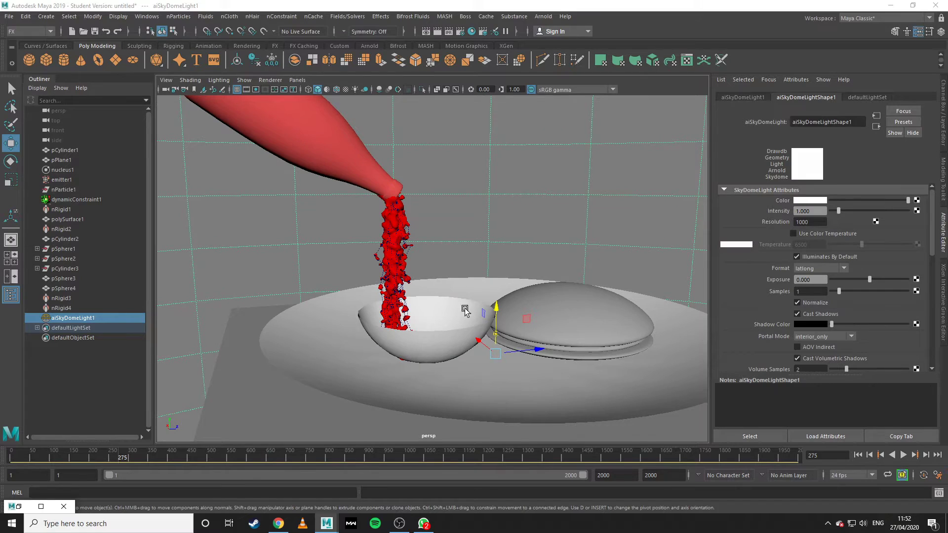
{"action": "left_click", "coordinate": [18, 507]}
{"action": "left_click", "coordinate": [913, 28]}
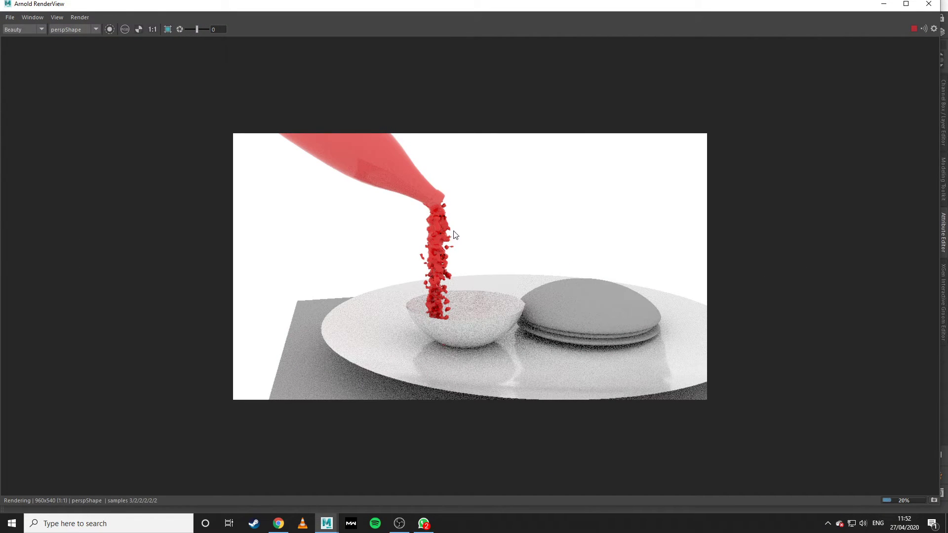
Examine the rendered liquid stream, bowl and dish up close, and minimise the render window.
{"action": "scroll", "coordinate": [509, 318], "scroll_direction": "up", "scroll_amount": 4}
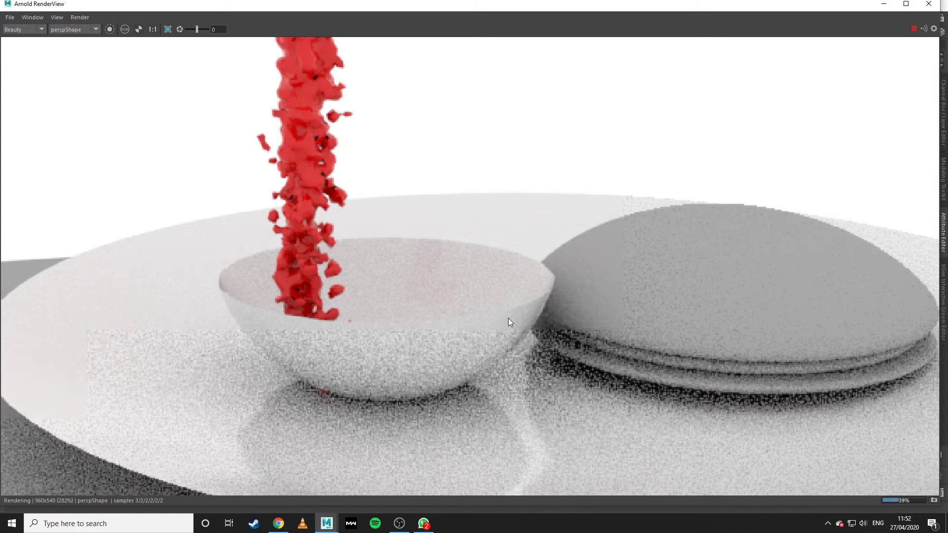
{"action": "scroll", "coordinate": [508, 318], "scroll_direction": "down", "scroll_amount": 2}
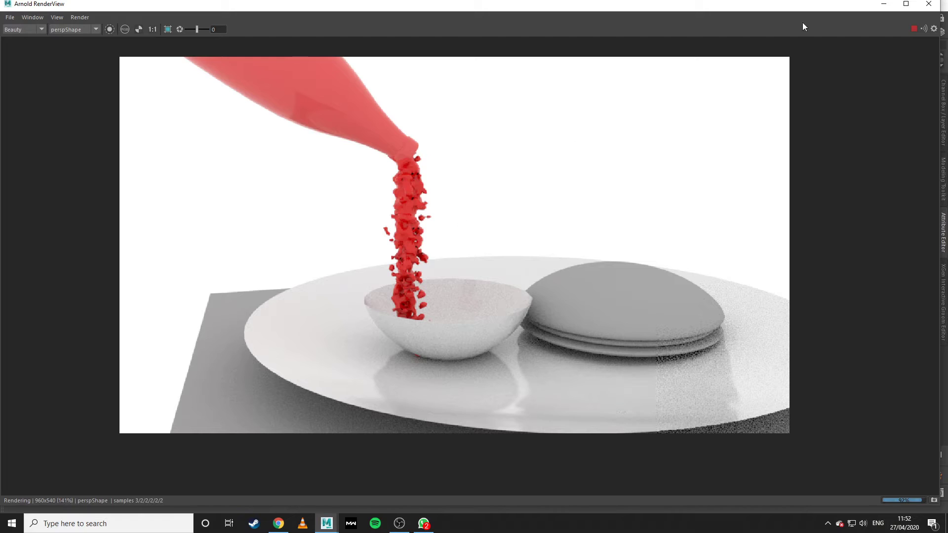
{"action": "left_click", "coordinate": [883, 4]}
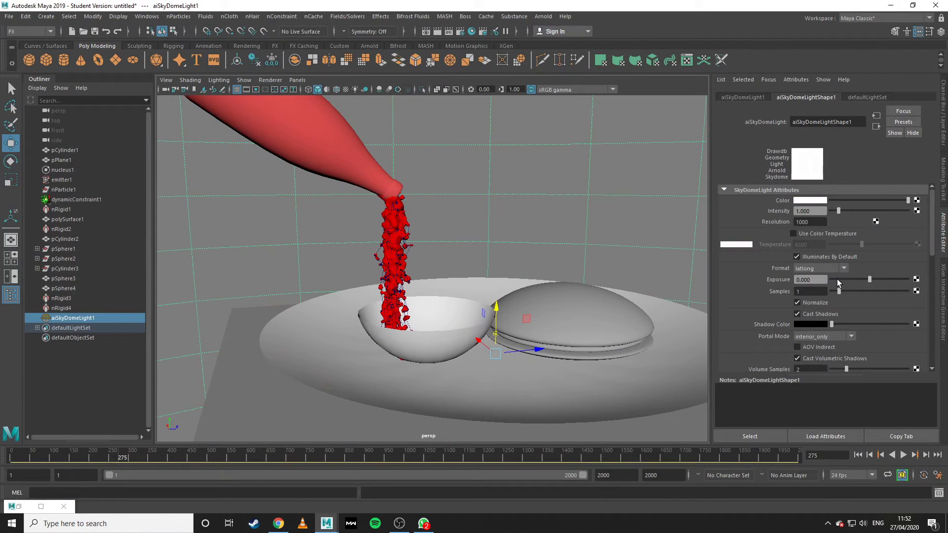
Select the liquid mesh and open the attributes of its red aiStandardSurface material.
{"action": "left_click", "coordinate": [400, 238]}
{"action": "left_click", "coordinate": [872, 98]}
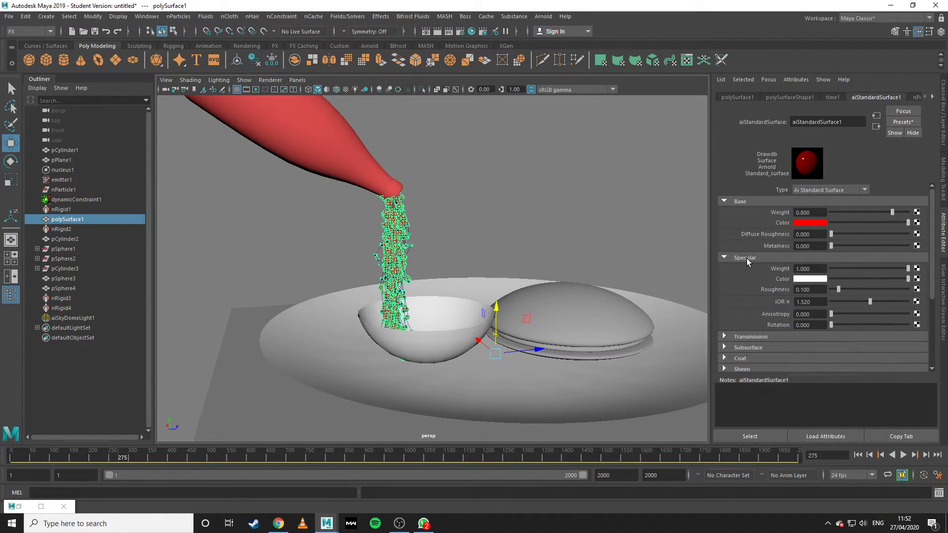
Set the red liquid material's specular weight to 0 and store a snapshot of the existing Arnold render.
{"action": "left_click", "coordinate": [830, 269]}
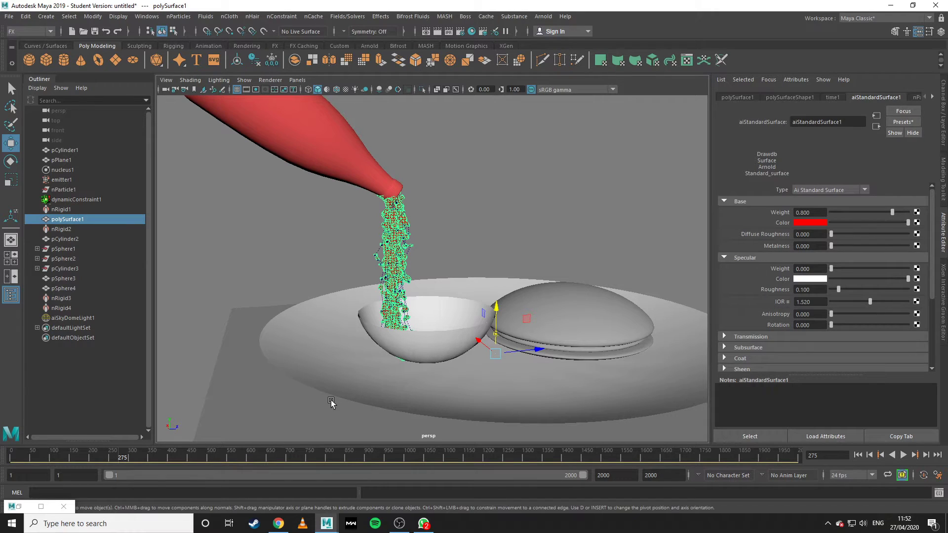
{"action": "left_click", "coordinate": [22, 506]}
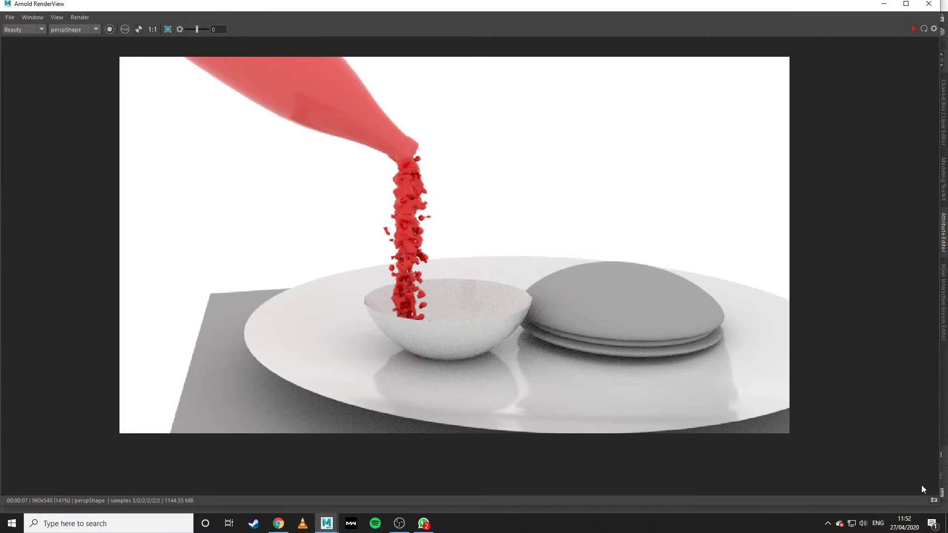
{"action": "left_click", "coordinate": [934, 501]}
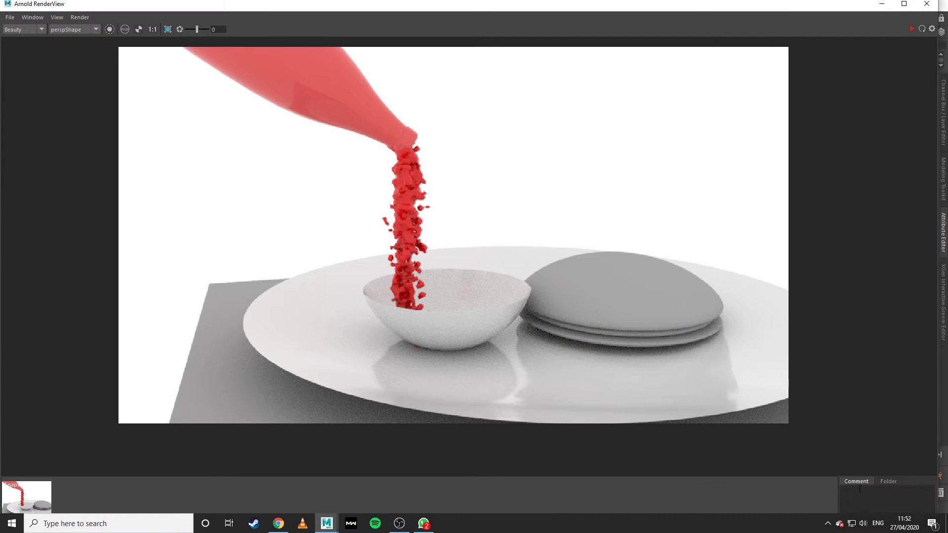
Start the interactive Arnold render and examine how the liquid looks without specular reflection.
{"action": "left_click", "coordinate": [911, 29]}
{"action": "scroll", "coordinate": [500, 216], "scroll_direction": "down", "scroll_amount": 2}
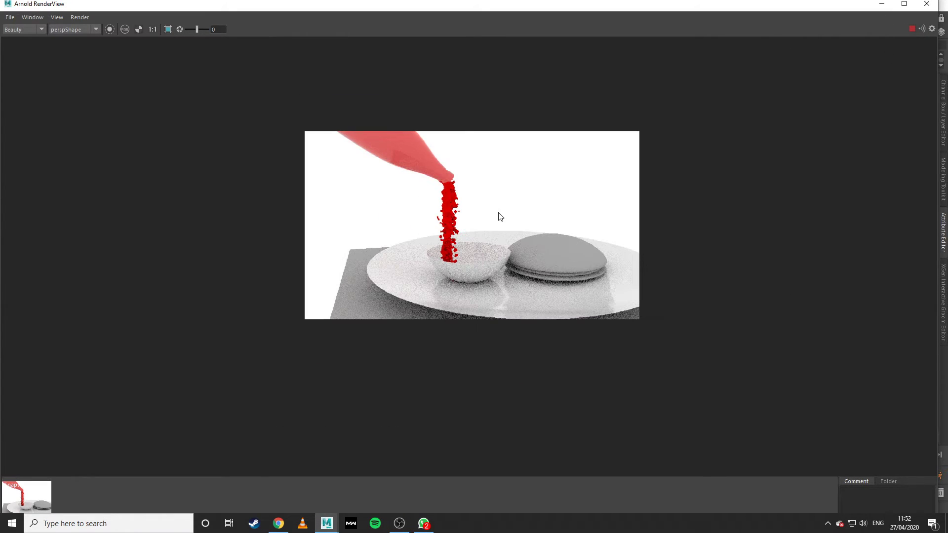
{"action": "scroll", "coordinate": [566, 268], "scroll_direction": "up", "scroll_amount": 1}
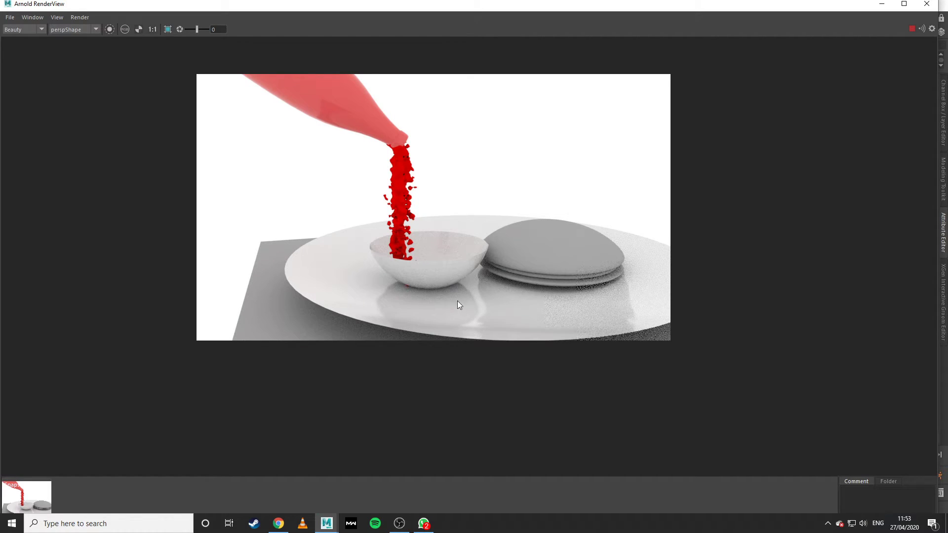
{"action": "left_click", "coordinate": [881, 5]}
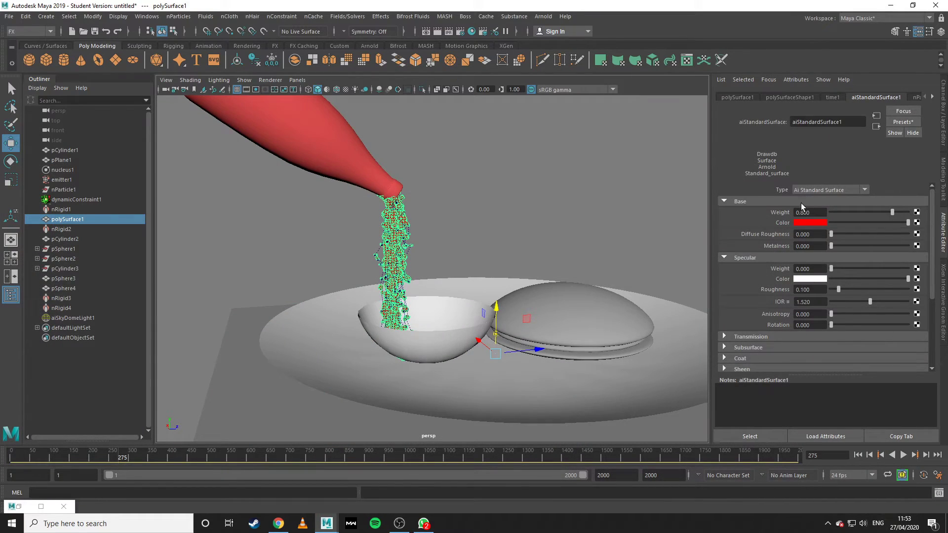
Set the liquid material's base weight to 0.208 and float the render view beside the material attributes.
{"action": "left_click", "coordinate": [846, 212]}
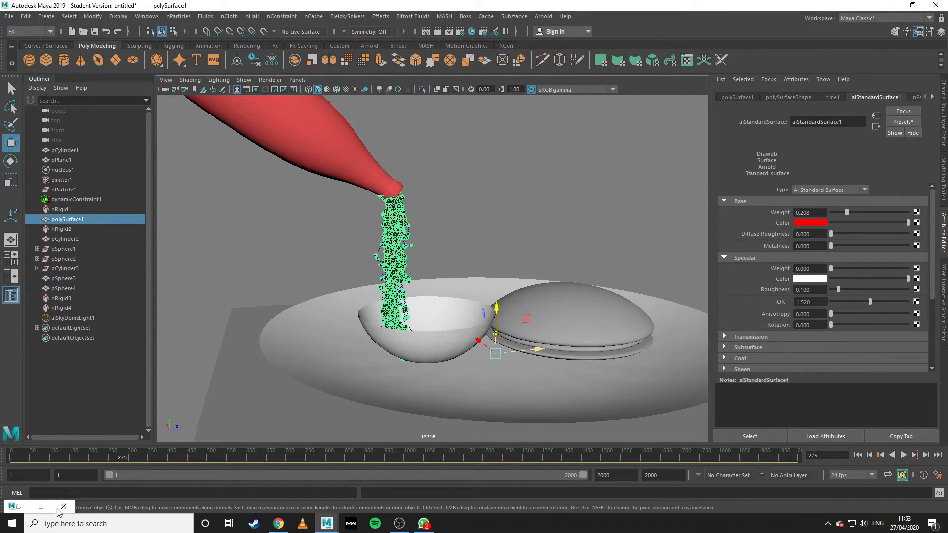
{"action": "left_click", "coordinate": [41, 507]}
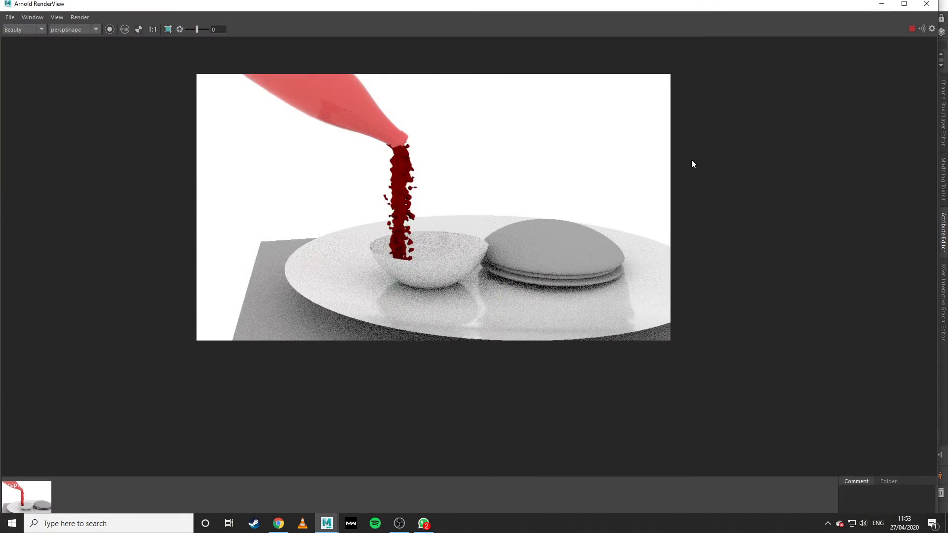
{"action": "double_click", "coordinate": [846, 10]}
{"action": "left_click_drag", "start_coordinate": [891, 31], "coordinate": [543, 192]}
{"action": "left_click_drag", "start_coordinate": [254, 202], "coordinate": [355, 65]}
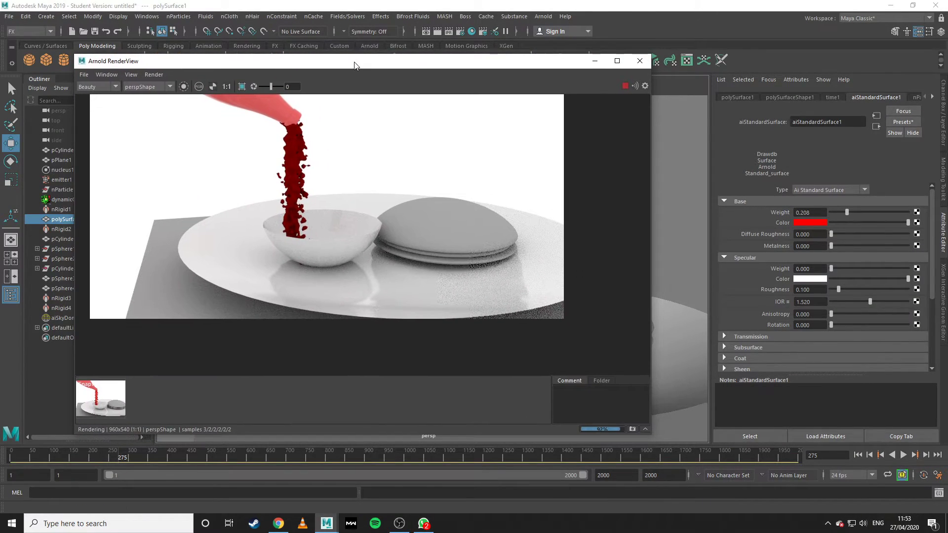
Set the liquid material's base weight to 0.461 and its specular weight to 0.305.
{"action": "left_click", "coordinate": [867, 212]}
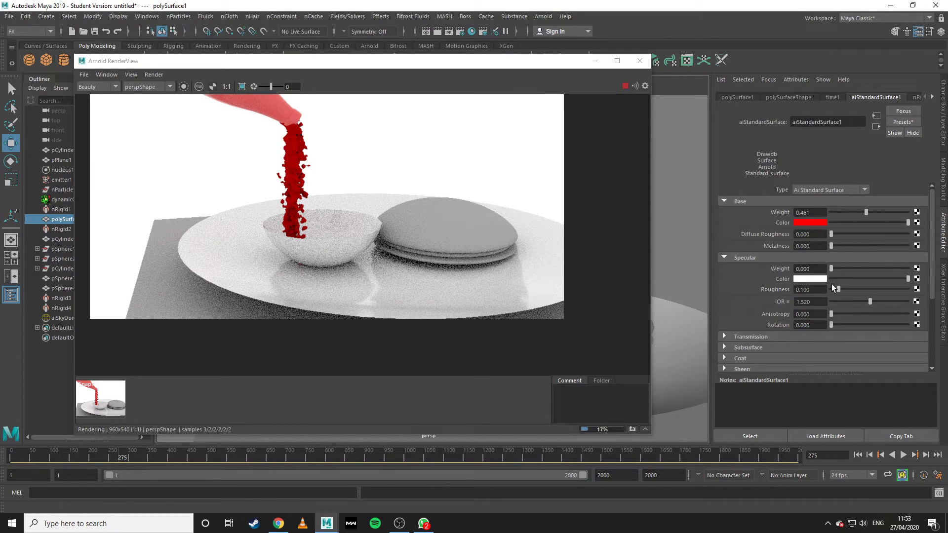
{"action": "left_click_drag", "start_coordinate": [832, 271], "coordinate": [841, 270]}
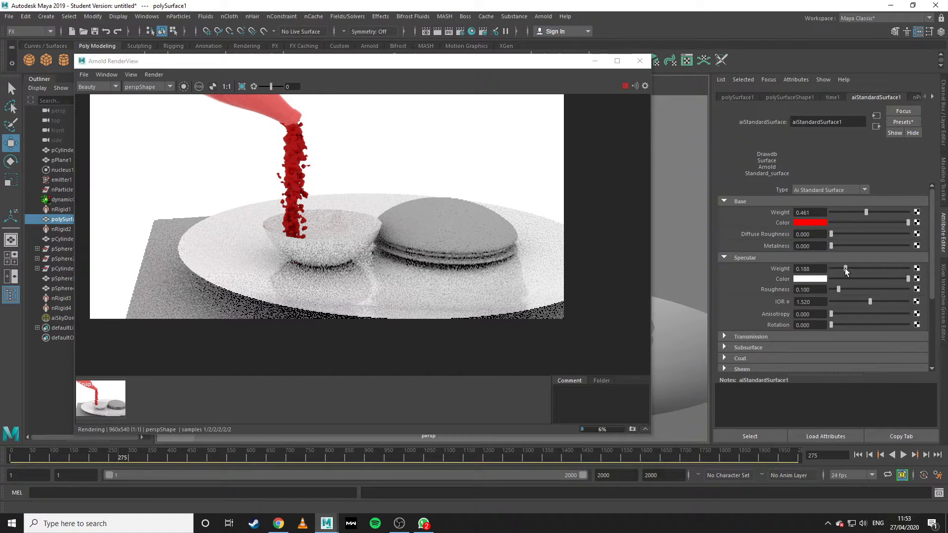
{"action": "left_click_drag", "start_coordinate": [846, 268], "coordinate": [855, 266]}
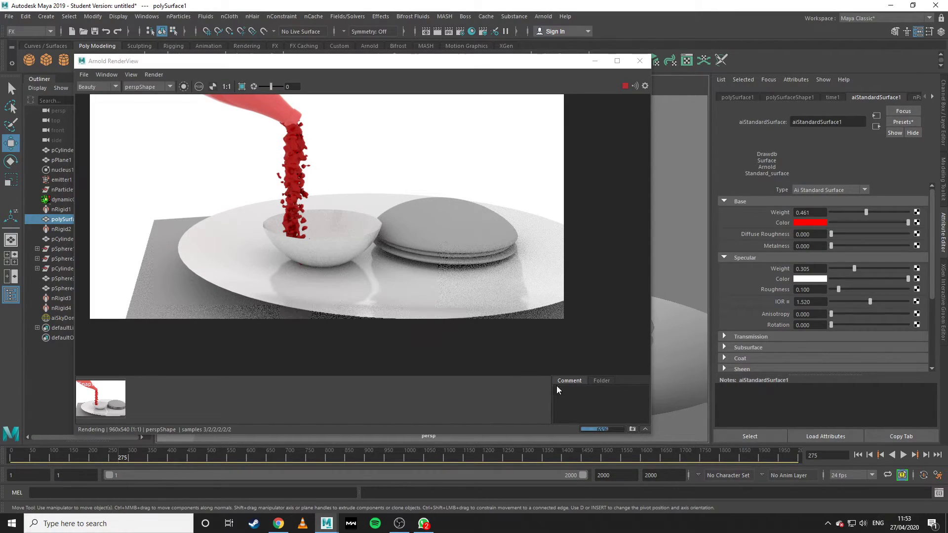
Store a second render snapshot and compare it repeatedly with the first one before minimizing the render view.
{"action": "left_click", "coordinate": [632, 430]}
{"action": "left_click", "coordinate": [99, 395]}
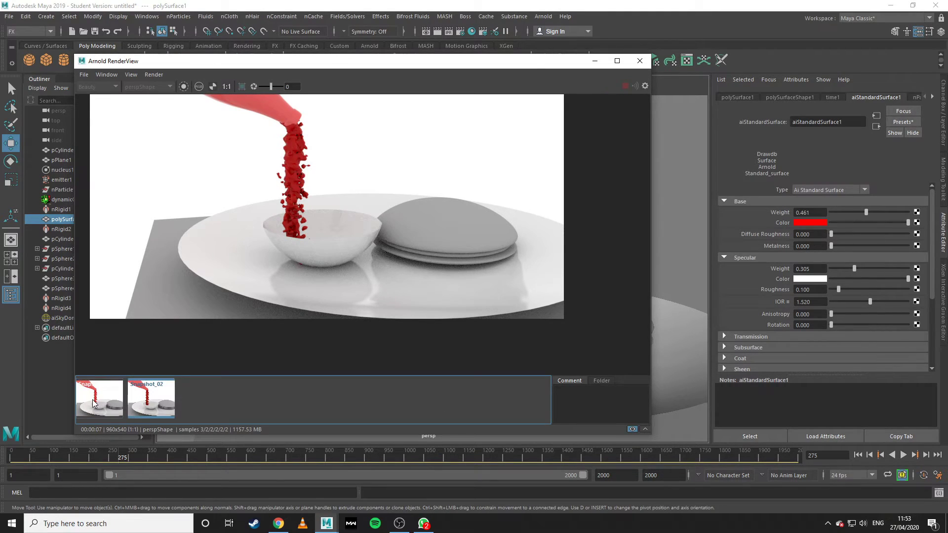
{"action": "left_click", "coordinate": [102, 401]}
{"action": "left_click", "coordinate": [147, 400]}
{"action": "left_click", "coordinate": [100, 400]}
{"action": "left_click", "coordinate": [147, 400]}
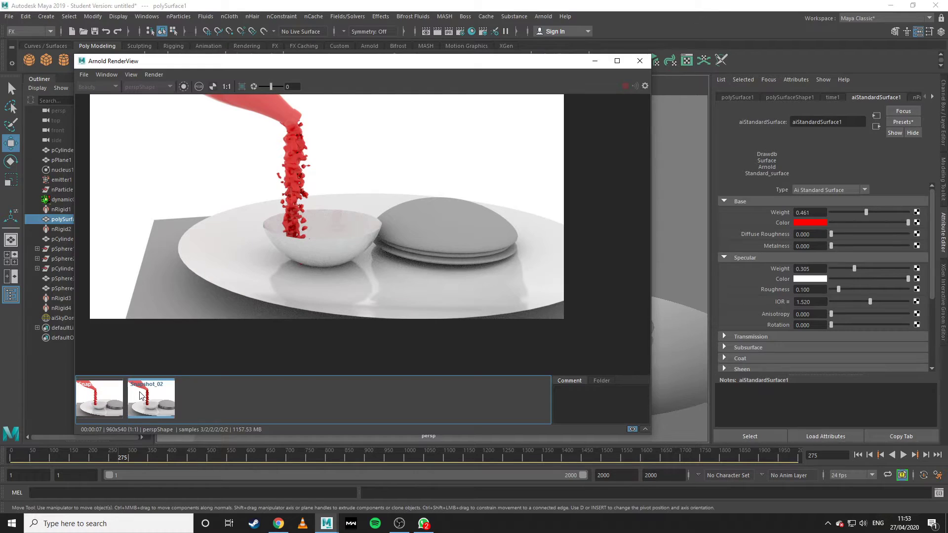
{"action": "left_click", "coordinate": [101, 400]}
{"action": "left_click", "coordinate": [147, 400]}
{"action": "left_click", "coordinate": [98, 397]}
{"action": "left_click", "coordinate": [124, 397]}
{"action": "left_click", "coordinate": [96, 396]}
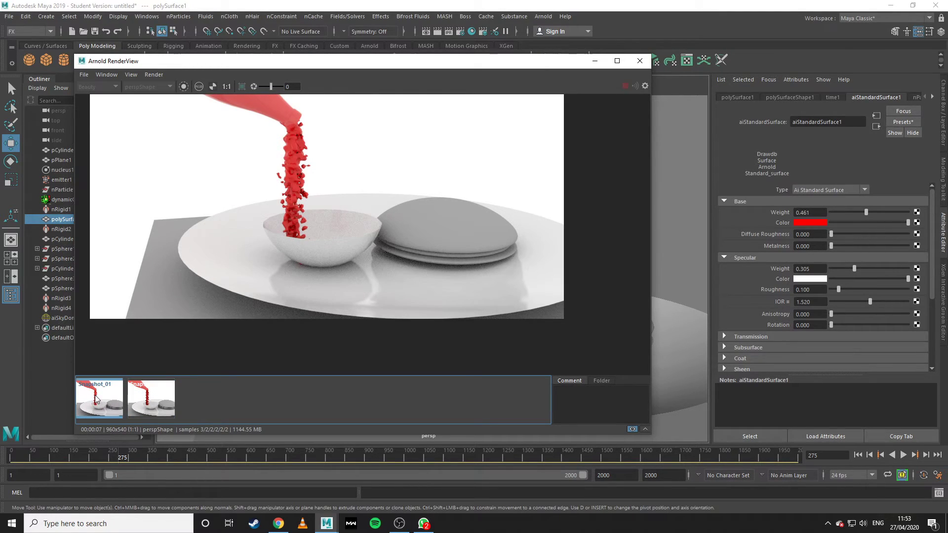
{"action": "left_click", "coordinate": [126, 398]}
{"action": "left_click", "coordinate": [142, 399]}
{"action": "left_click", "coordinate": [101, 399]}
{"action": "left_click", "coordinate": [144, 399]}
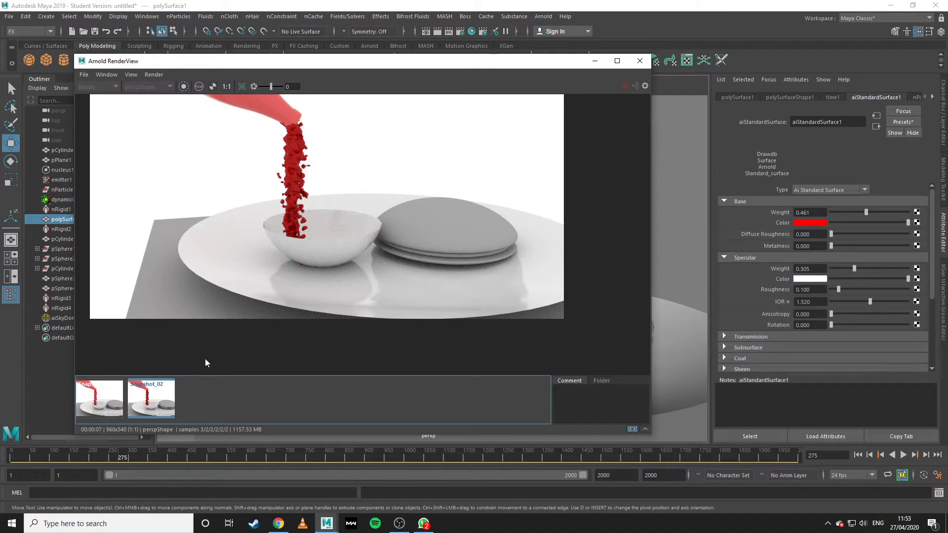
{"action": "left_click", "coordinate": [117, 393]}
{"action": "left_click", "coordinate": [140, 395]}
{"action": "left_click", "coordinate": [595, 60]}
{"action": "left_click", "coordinate": [178, 16]}
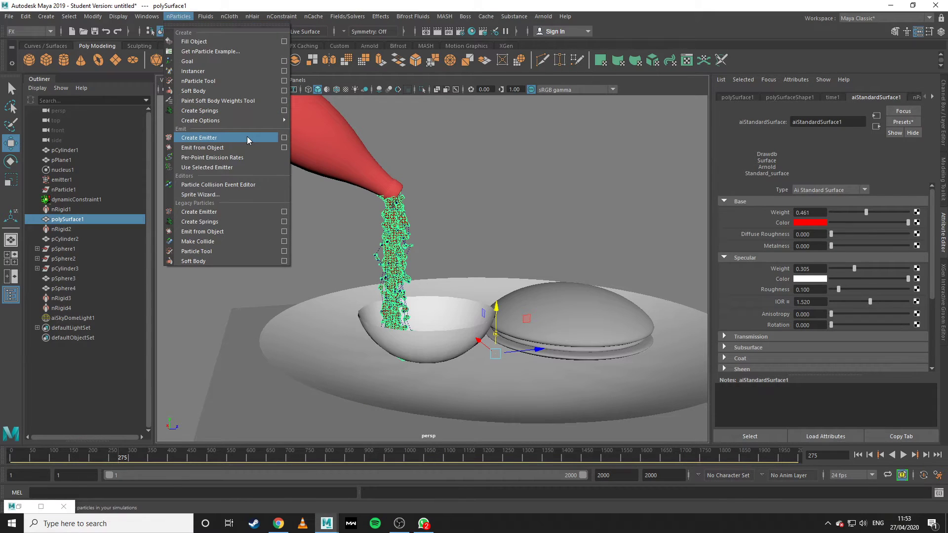
{"action": "mouse_move", "coordinate": [260, 120]}
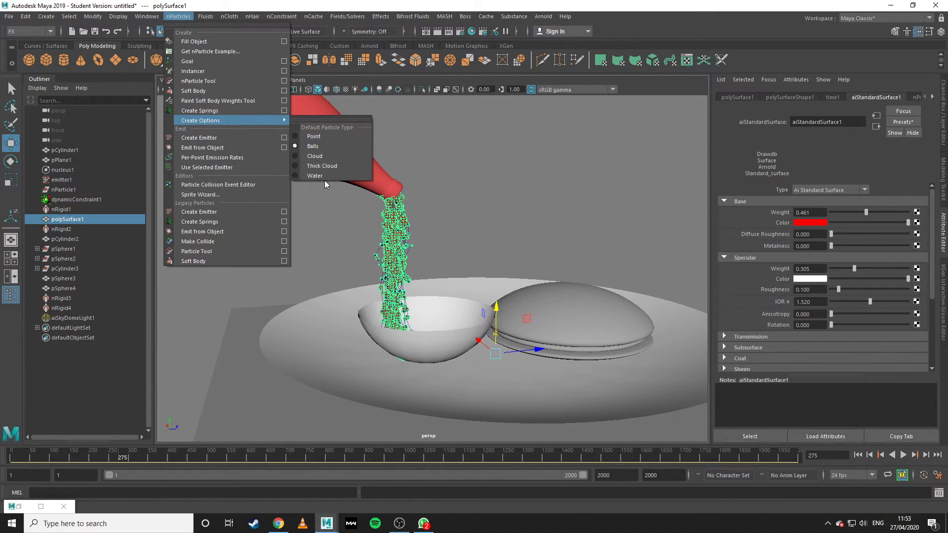
{"action": "left_click", "coordinate": [488, 186]}
{"action": "left_click", "coordinate": [398, 242]}
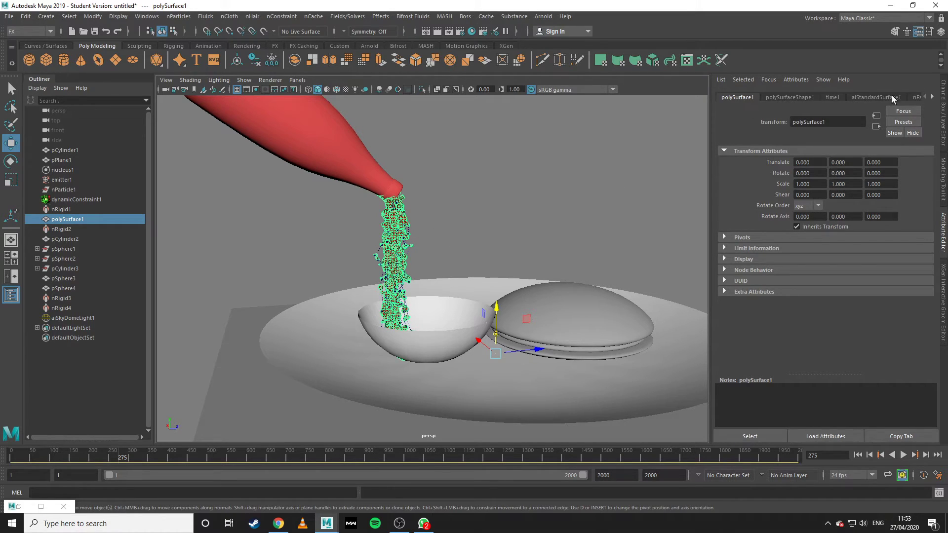
Play the pouring simulation from the first frame to about frame 111, closing the minimized render view.
{"action": "left_click", "coordinate": [857, 455]}
{"action": "left_click", "coordinate": [903, 454]}
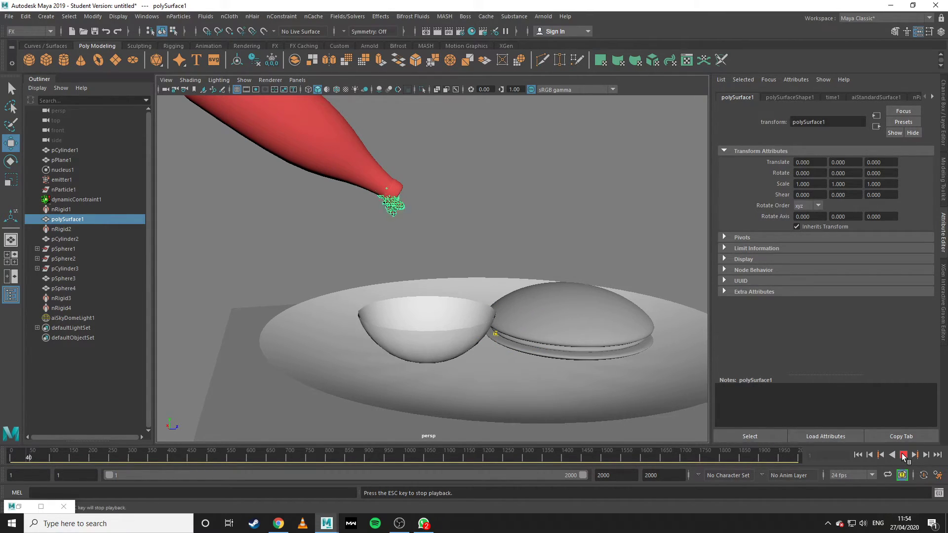
{"action": "left_click", "coordinate": [64, 507]}
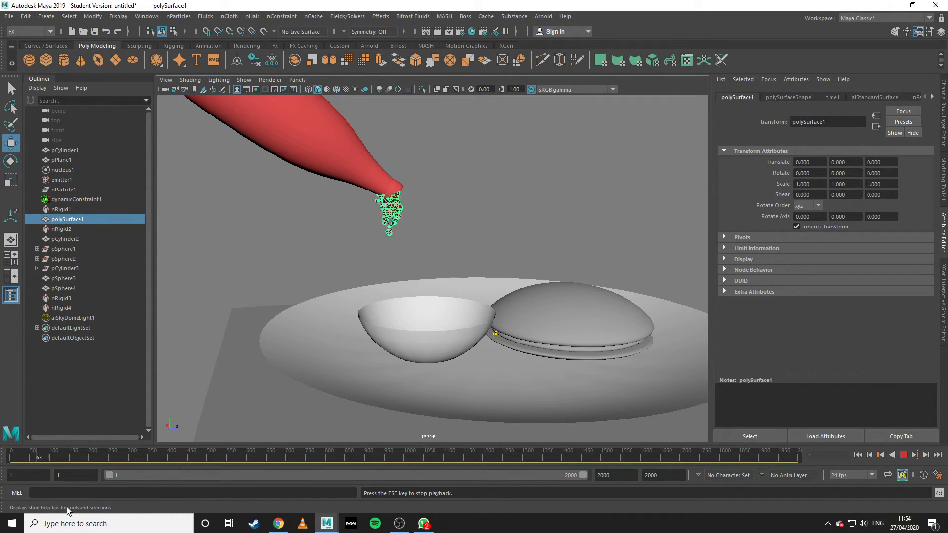
{"action": "left_click", "coordinate": [905, 455]}
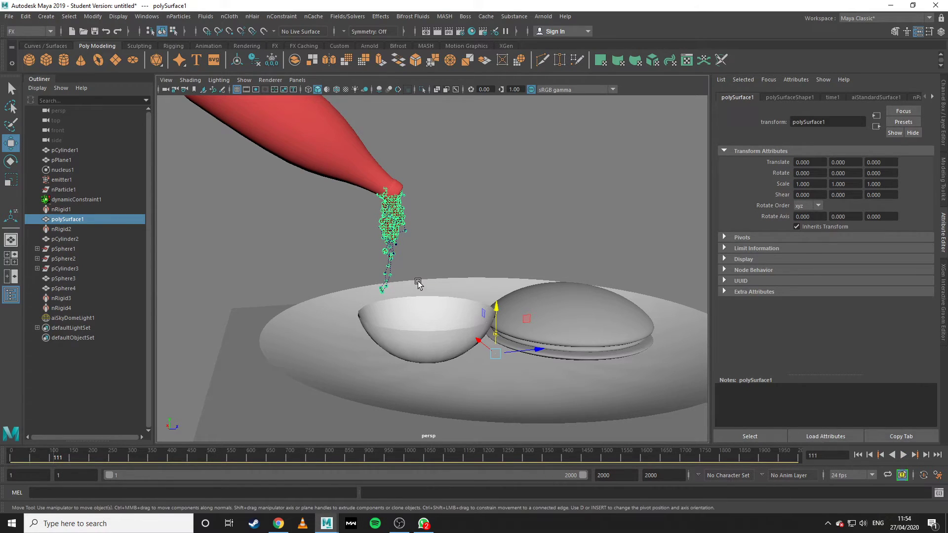
{"action": "scroll", "coordinate": [440, 179], "scroll_direction": "up", "scroll_amount": 5}
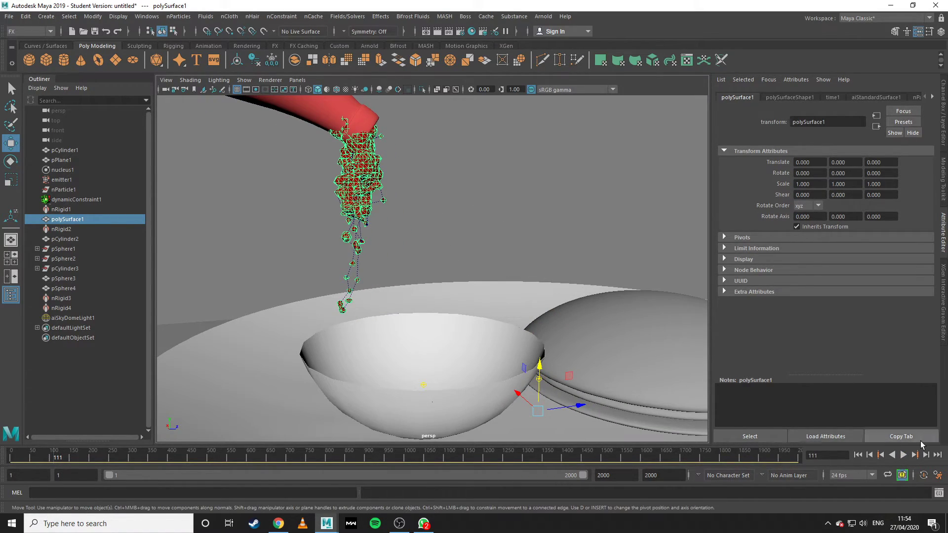
Return to the first frame and move emitter1 down to the opening of the bottle's mouth.
{"action": "left_click", "coordinate": [859, 455]}
{"action": "left_click_drag", "start_coordinate": [453, 235], "coordinate": [269, 191], "text": "alt"}
{"action": "scroll", "coordinate": [443, 188], "scroll_direction": "up", "scroll_amount": 4}
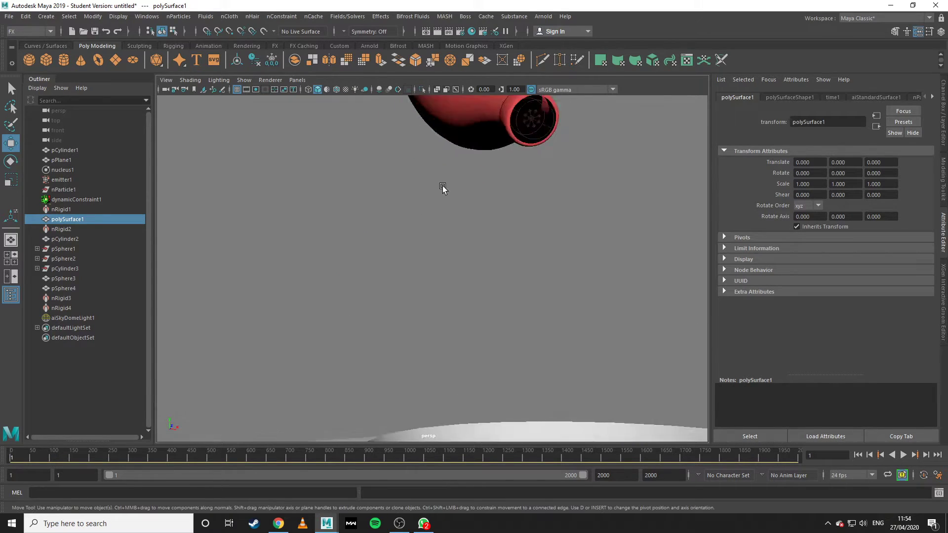
{"action": "middle_click_drag", "start_coordinate": [442, 188], "coordinate": [302, 278], "text": "alt"}
{"action": "left_click_drag", "start_coordinate": [303, 279], "coordinate": [518, 345], "text": "alt"}
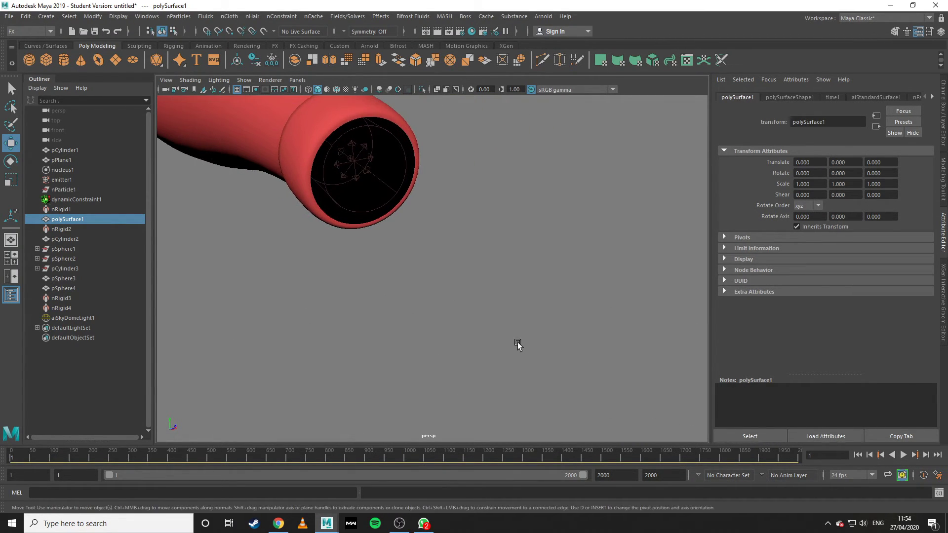
{"action": "left_click", "coordinate": [365, 171]}
{"action": "left_click_drag", "start_coordinate": [378, 172], "coordinate": [375, 222]}
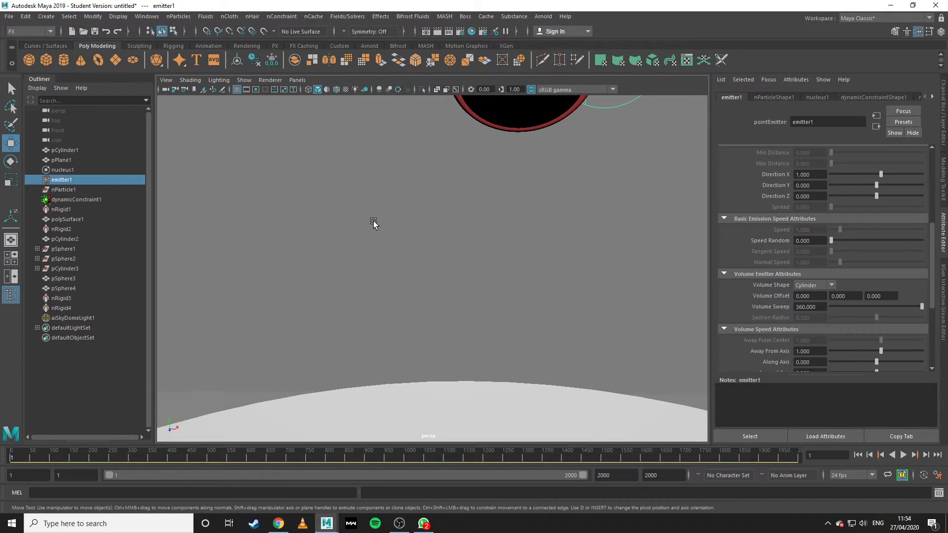
{"action": "scroll", "coordinate": [376, 222], "scroll_direction": "down", "scroll_amount": 4}
{"action": "middle_click_drag", "start_coordinate": [443, 217], "coordinate": [330, 324], "text": "alt"}
{"action": "left_click_drag", "start_coordinate": [358, 277], "coordinate": [305, 281]}
{"action": "left_click_drag", "start_coordinate": [249, 299], "coordinate": [251, 338]}
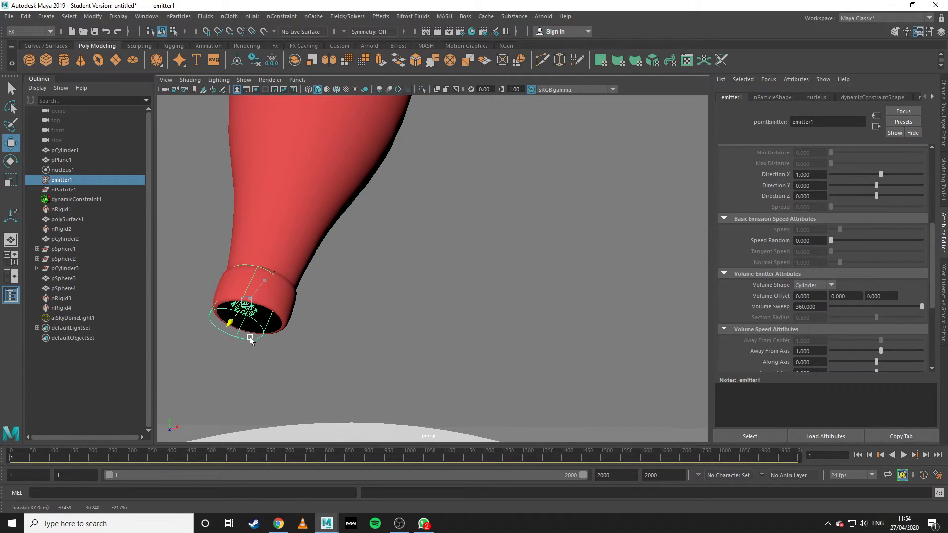
{"action": "left_click_drag", "start_coordinate": [235, 265], "coordinate": [460, 275]}
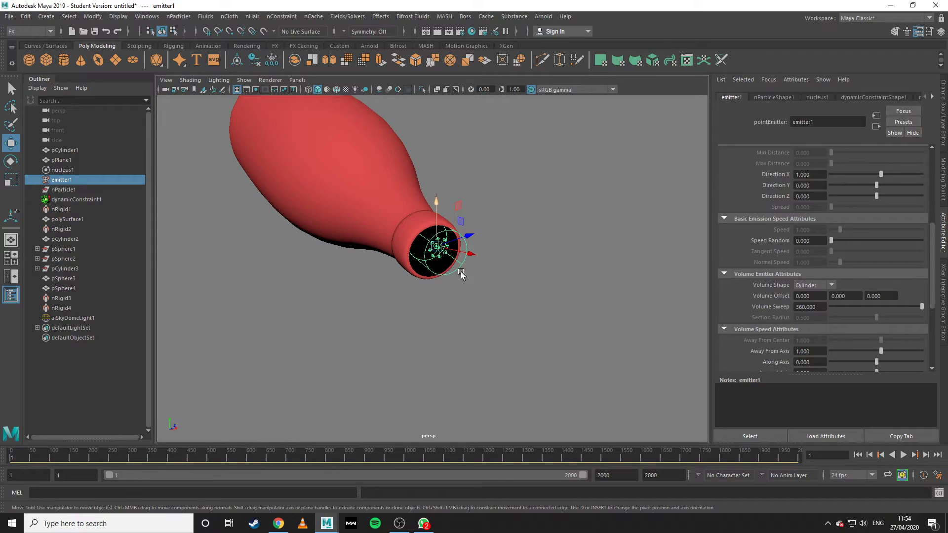
{"action": "left_click_drag", "start_coordinate": [435, 218], "coordinate": [500, 317], "text": "alt"}
{"action": "left_click_drag", "start_coordinate": [522, 243], "coordinate": [378, 225]}
Play the simulation to about frame 184 to check how the liquid falls into the bowl.
{"action": "left_click", "coordinate": [903, 454]}
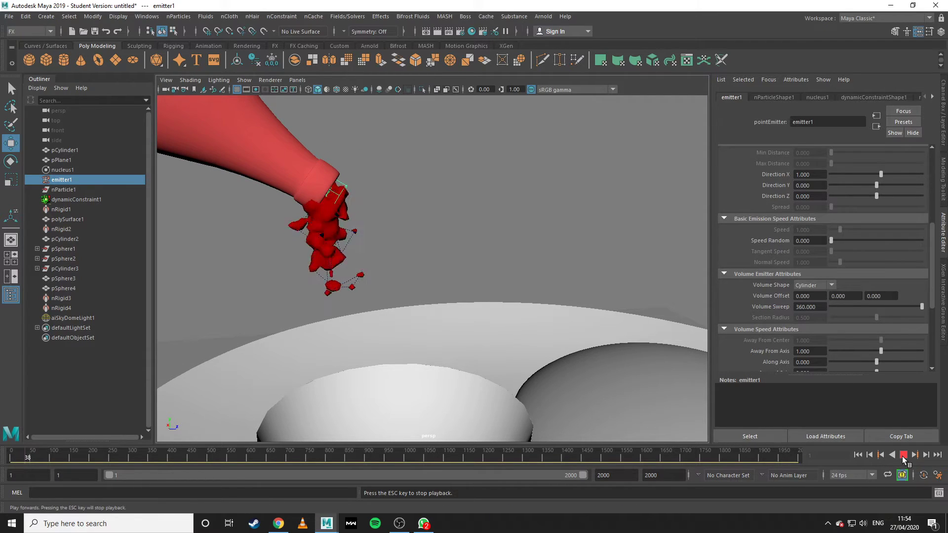
{"action": "scroll", "coordinate": [438, 289], "scroll_direction": "down", "scroll_amount": 4}
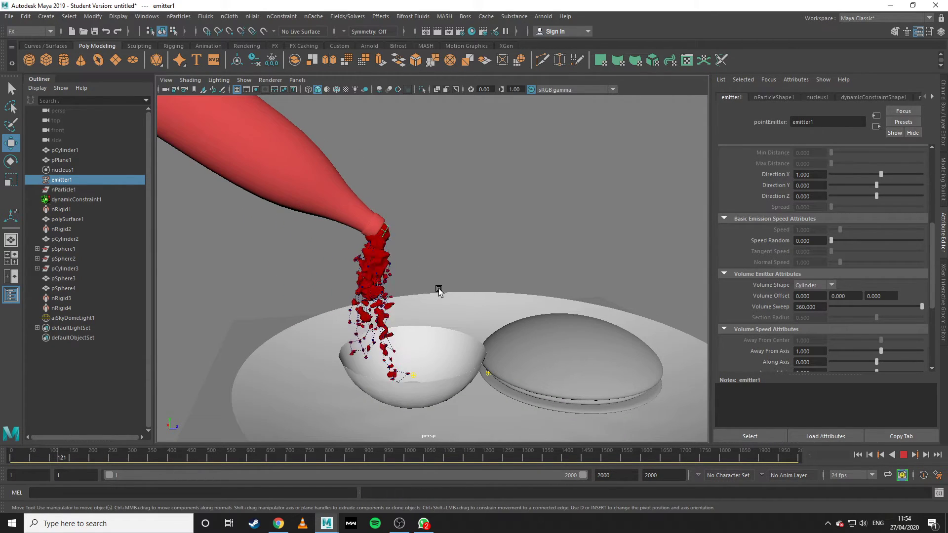
{"action": "left_click", "coordinate": [904, 455]}
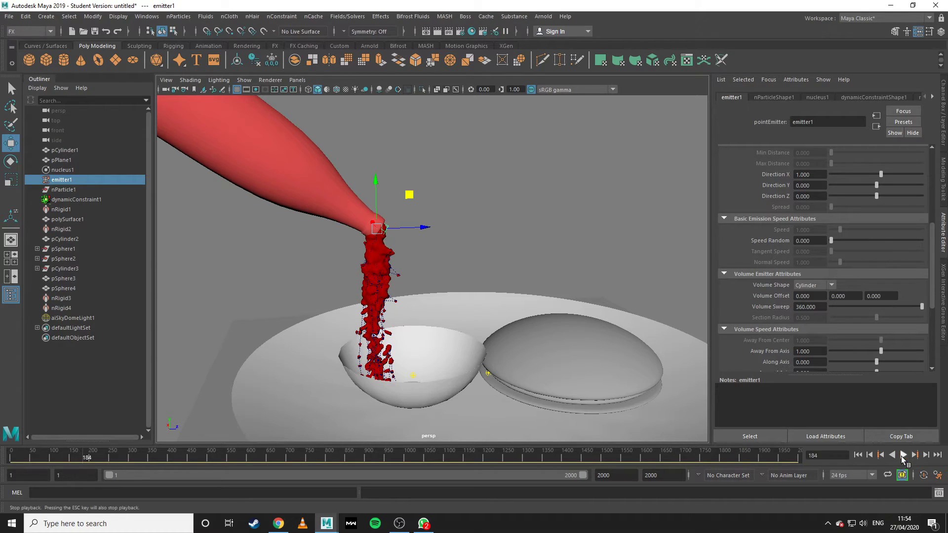
Set the particle radius of nParticle1 to 0.3 and replay the simulation from the first frame.
{"action": "left_click", "coordinate": [65, 190]}
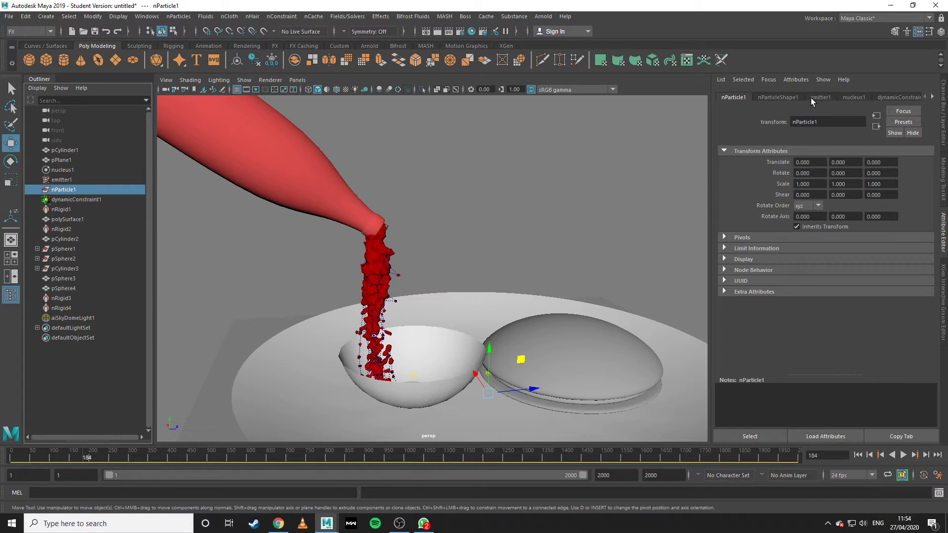
{"action": "left_click", "coordinate": [779, 98]}
{"action": "left_click", "coordinate": [721, 171]}
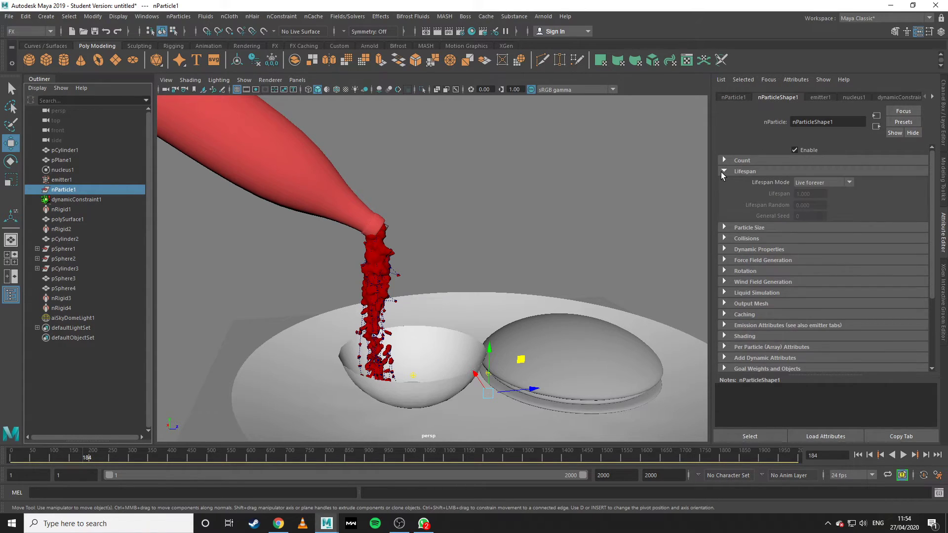
{"action": "left_click", "coordinate": [721, 172]}
{"action": "left_click", "coordinate": [728, 183]}
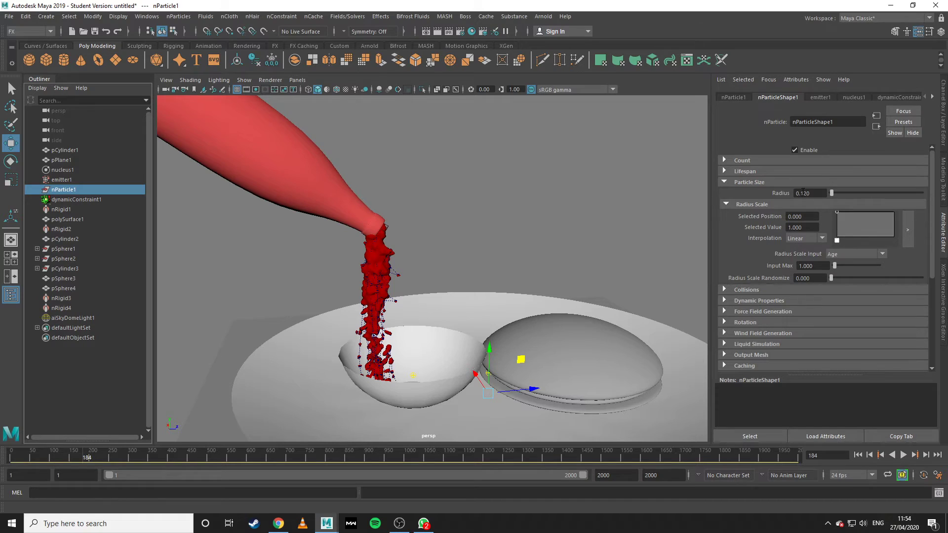
{"action": "left_click_drag", "start_coordinate": [802, 192], "coordinate": [819, 194]}
{"action": "left_click", "coordinate": [859, 454]}
{"action": "left_click", "coordinate": [904, 455]}
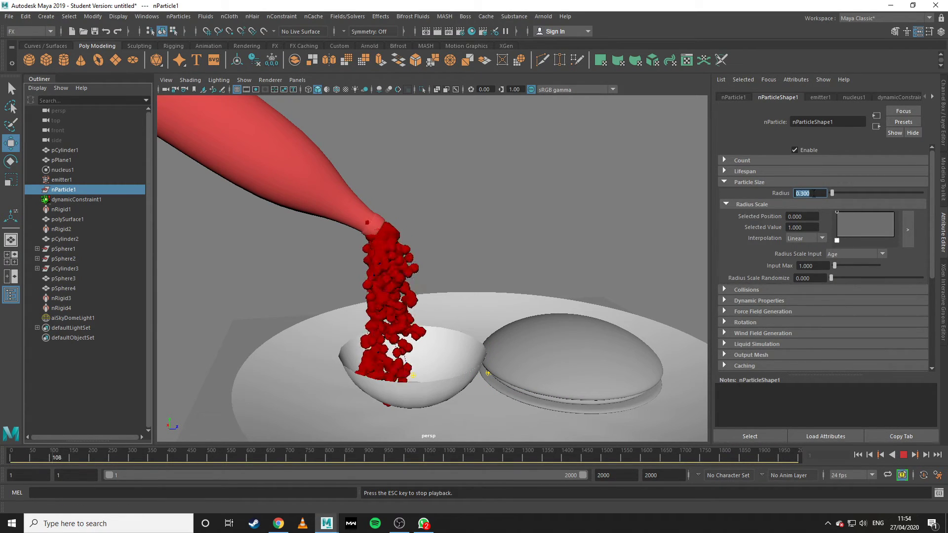
Set the particle radius of nParticle1 to 0.2 and replay the simulation from the first frame to about frame 179.
{"action": "type", "text": "2"}
{"action": "key", "text": "Return"}
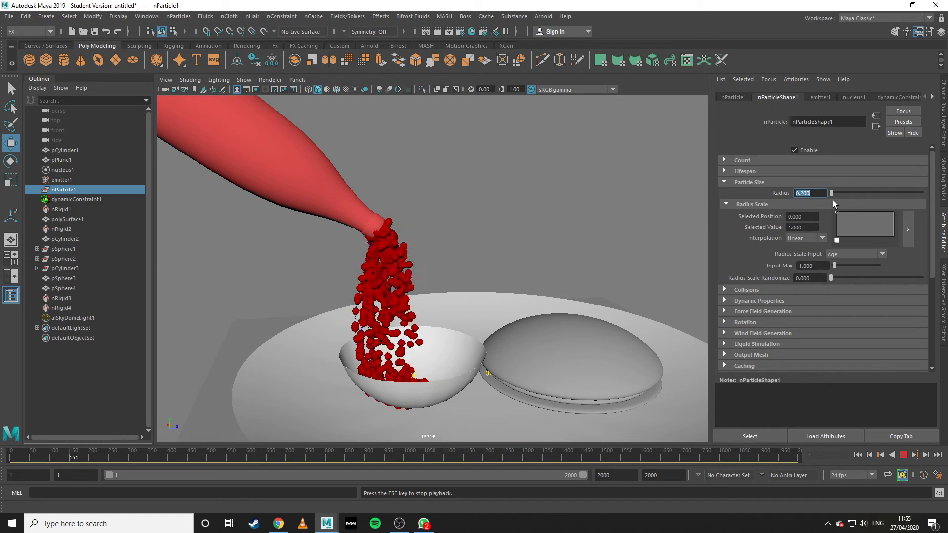
{"action": "left_click", "coordinate": [857, 455]}
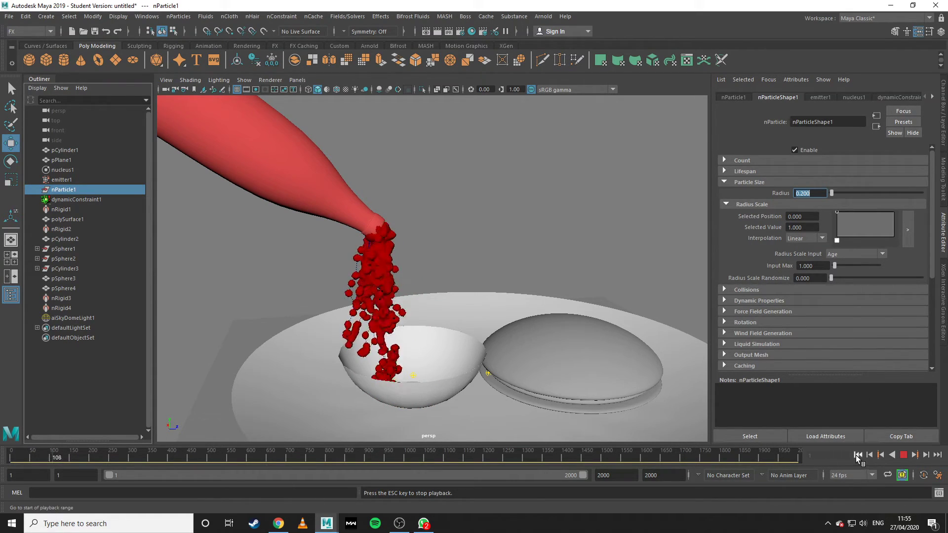
{"action": "left_click", "coordinate": [860, 455]}
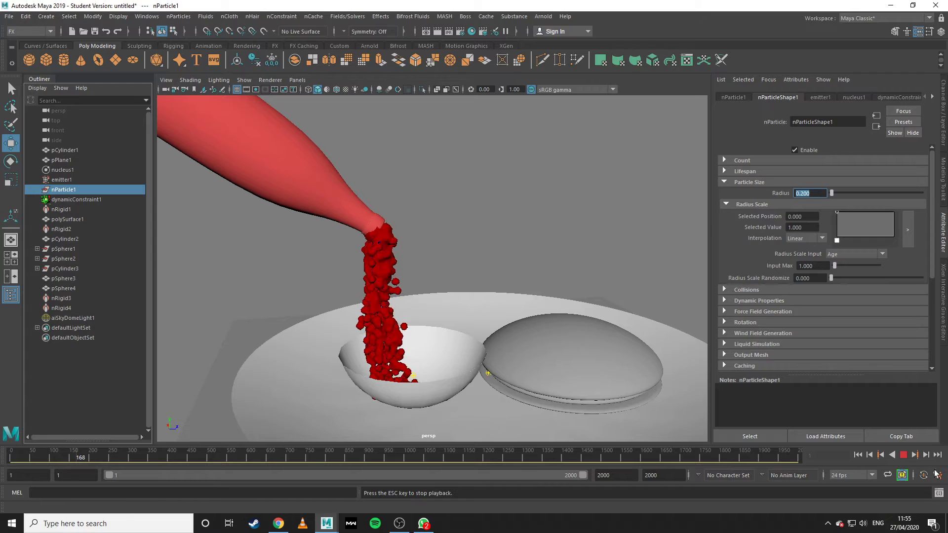
{"action": "left_click", "coordinate": [903, 456]}
Set dynamicConstraint1's strength to 20 and its tangent strength to about 8.79 while replaying the simulation to about frame 322.
{"action": "left_click", "coordinate": [887, 96]}
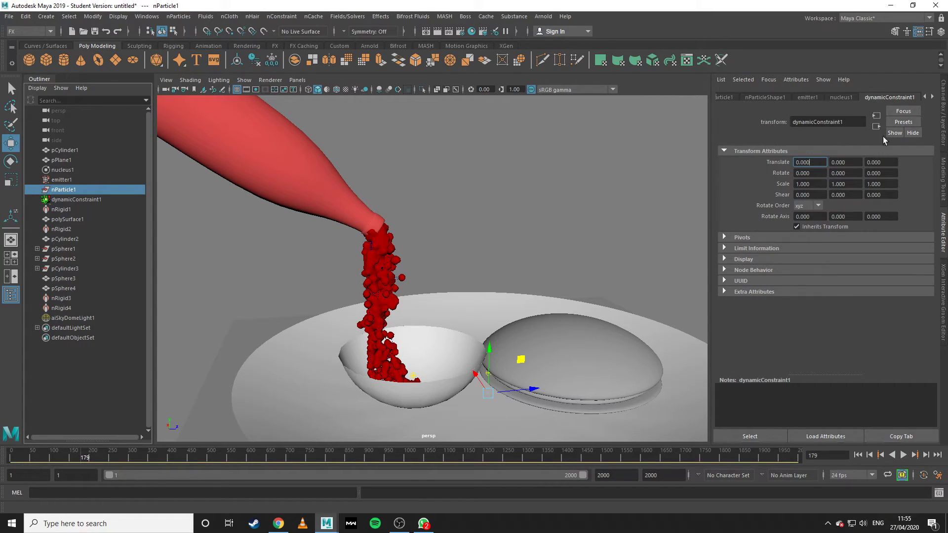
{"action": "left_click", "coordinate": [78, 200]}
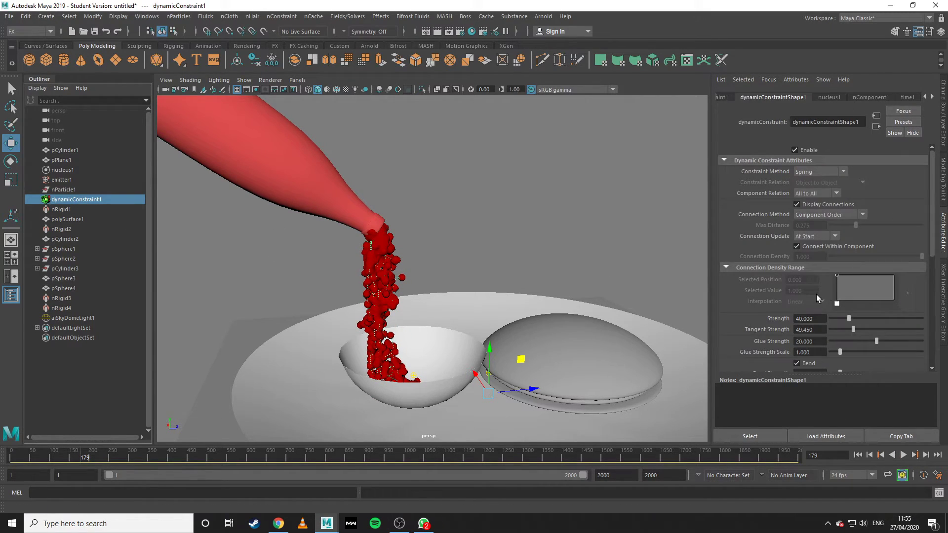
{"action": "left_click", "coordinate": [861, 215]}
{"action": "left_click", "coordinate": [863, 215]}
{"action": "left_click", "coordinate": [833, 318]}
{"action": "type", "text": "20"}
{"action": "key", "text": "Return"}
{"action": "left_click", "coordinate": [858, 455]}
{"action": "left_click", "coordinate": [903, 455]}
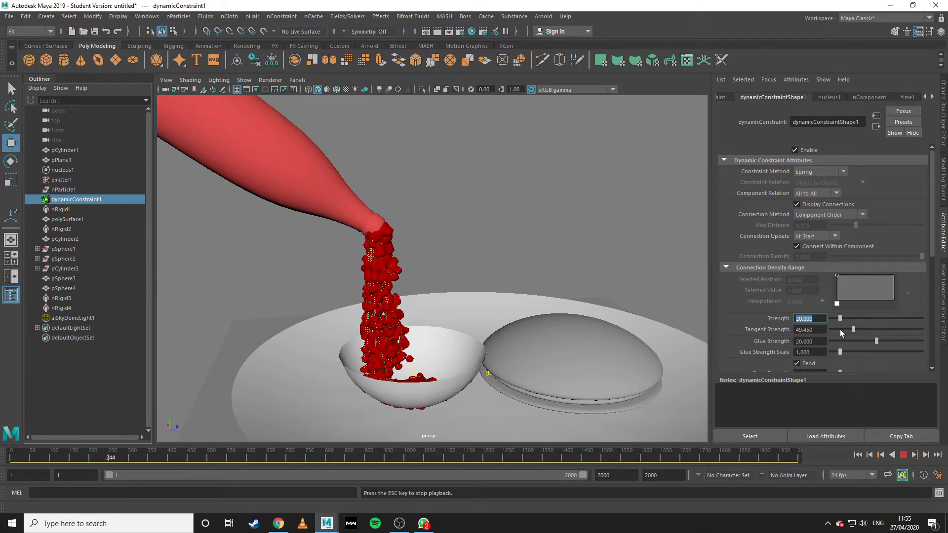
{"action": "left_click_drag", "start_coordinate": [841, 334], "coordinate": [836, 332]}
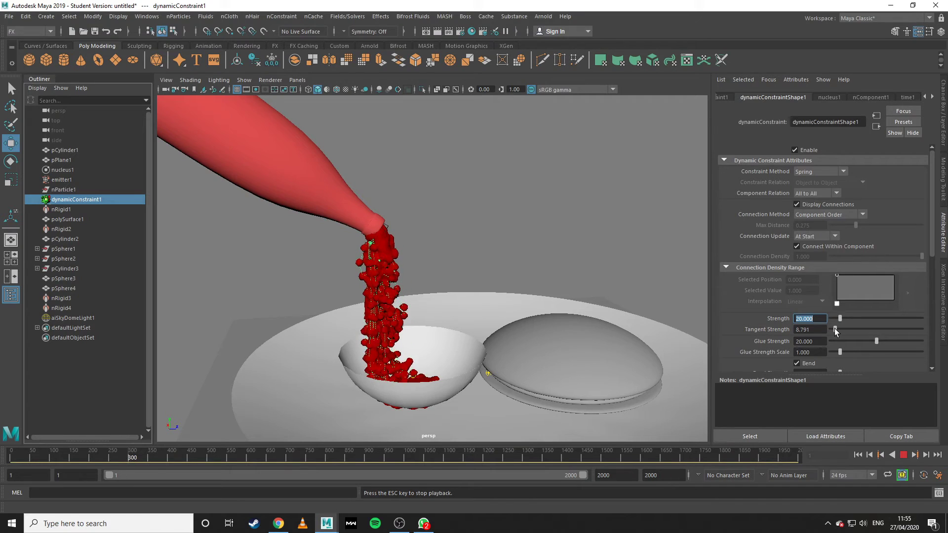
{"action": "left_click", "coordinate": [903, 454]}
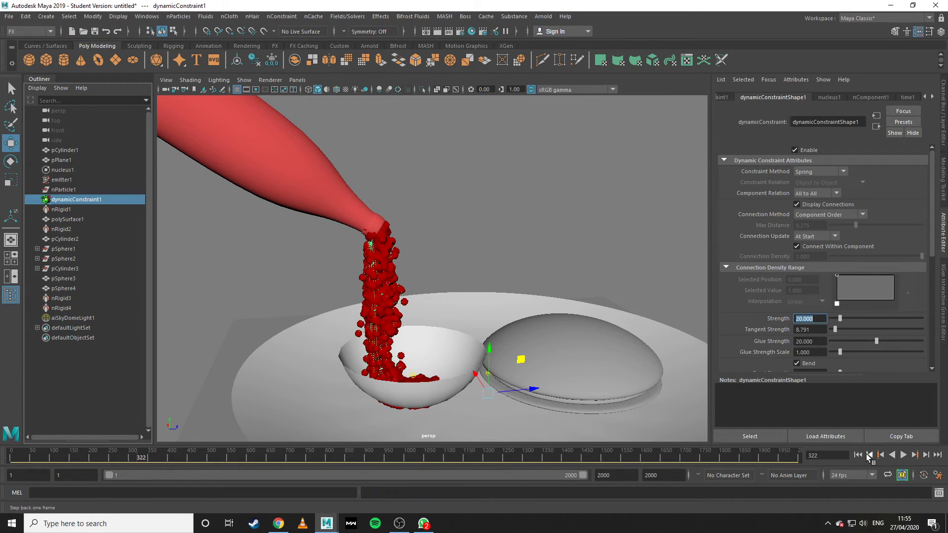
Move the bottle up and back from the emitter and replay the simulation from the first frame.
{"action": "left_click", "coordinate": [289, 170]}
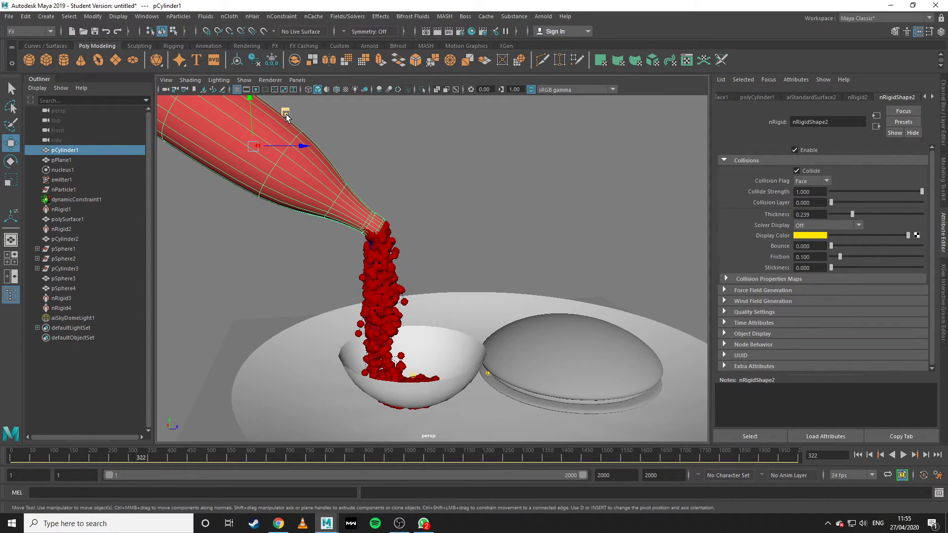
{"action": "left_click_drag", "start_coordinate": [285, 112], "coordinate": [266, 102]}
{"action": "left_click", "coordinate": [857, 454]}
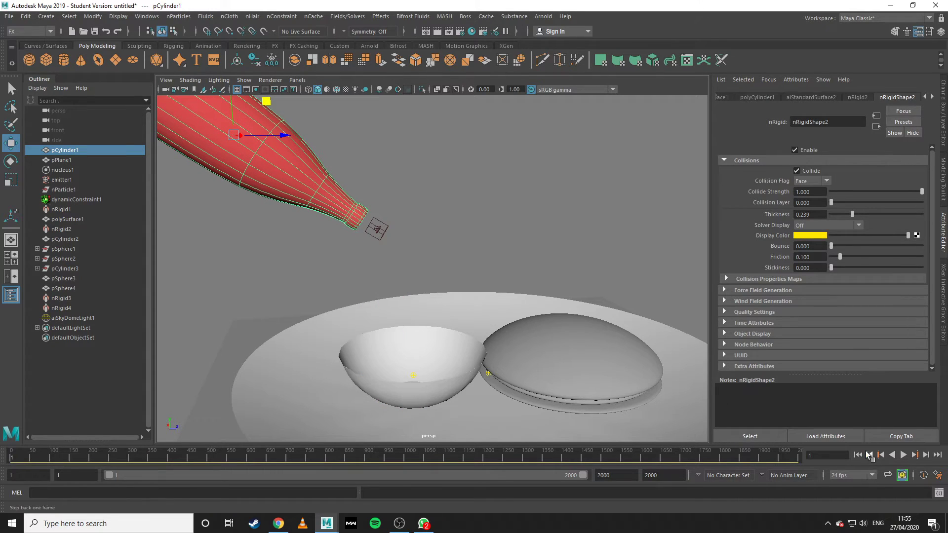
{"action": "left_click", "coordinate": [903, 455]}
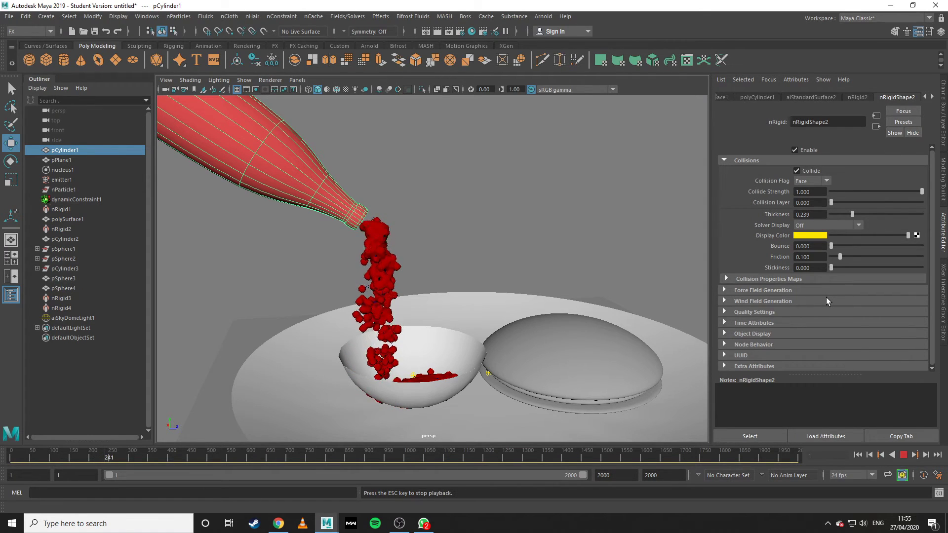
Set dynamicConstraint1's connection method to Within Max Distance and replay the simulation to about frame 220.
{"action": "left_click", "coordinate": [374, 227]}
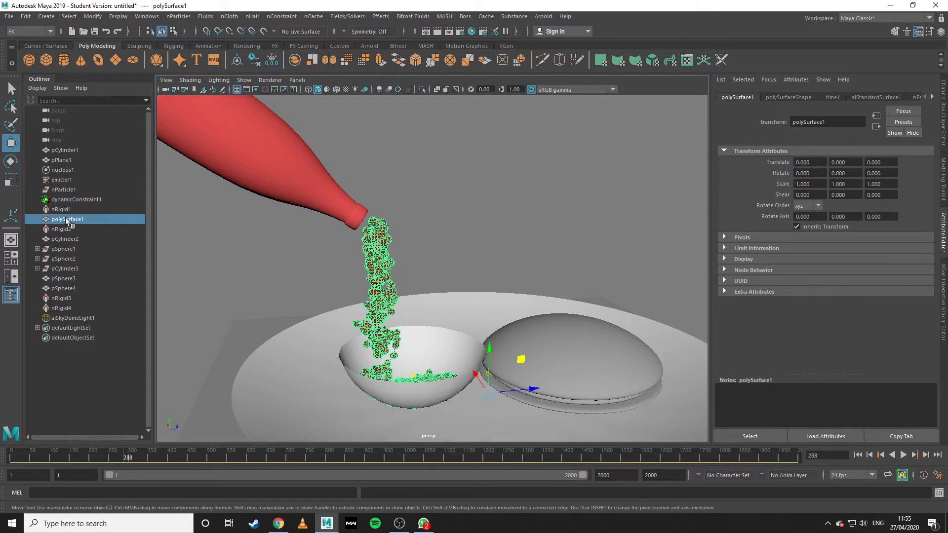
{"action": "left_click", "coordinate": [76, 200]}
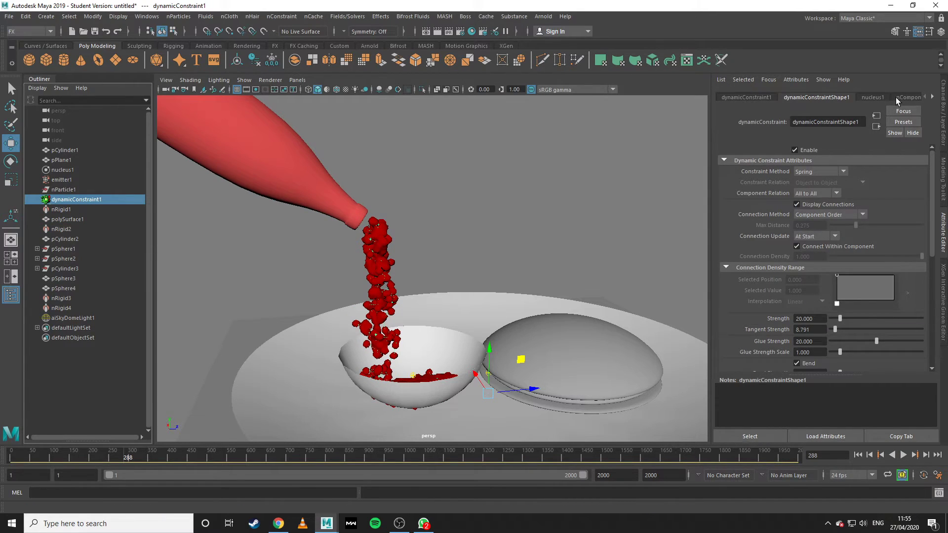
{"action": "scroll", "coordinate": [896, 97], "scroll_direction": "down", "scroll_amount": 5}
{"action": "scroll", "coordinate": [896, 98], "scroll_direction": "up", "scroll_amount": 6}
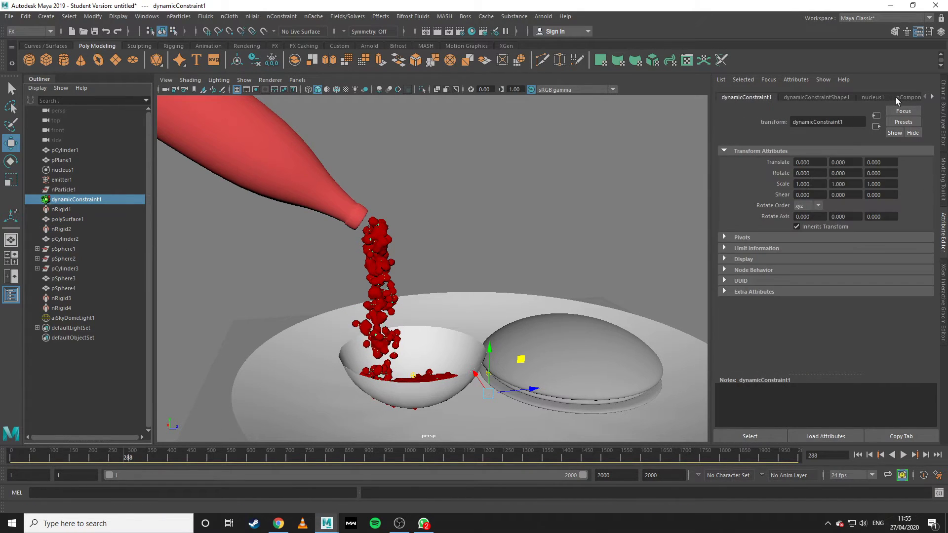
{"action": "left_click", "coordinate": [834, 97]}
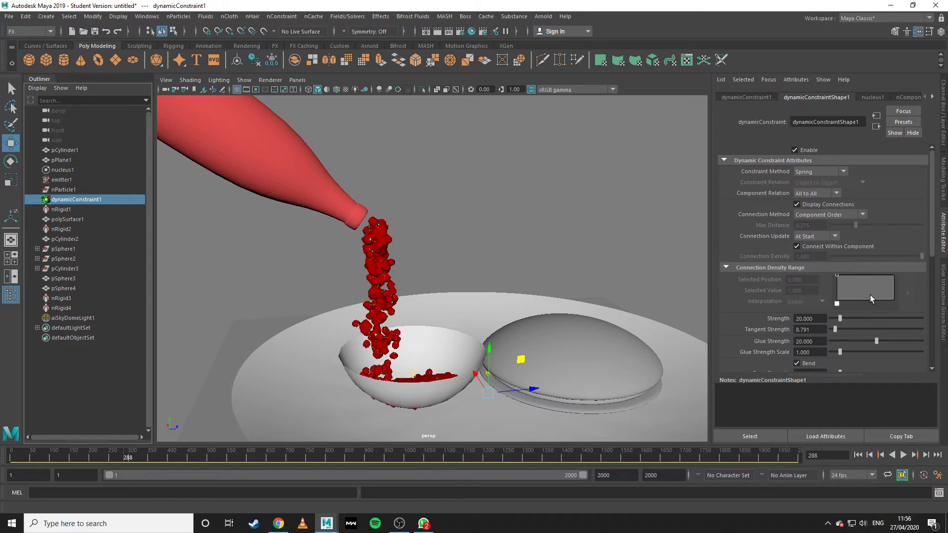
{"action": "left_click", "coordinate": [863, 213]}
{"action": "left_click", "coordinate": [849, 235]}
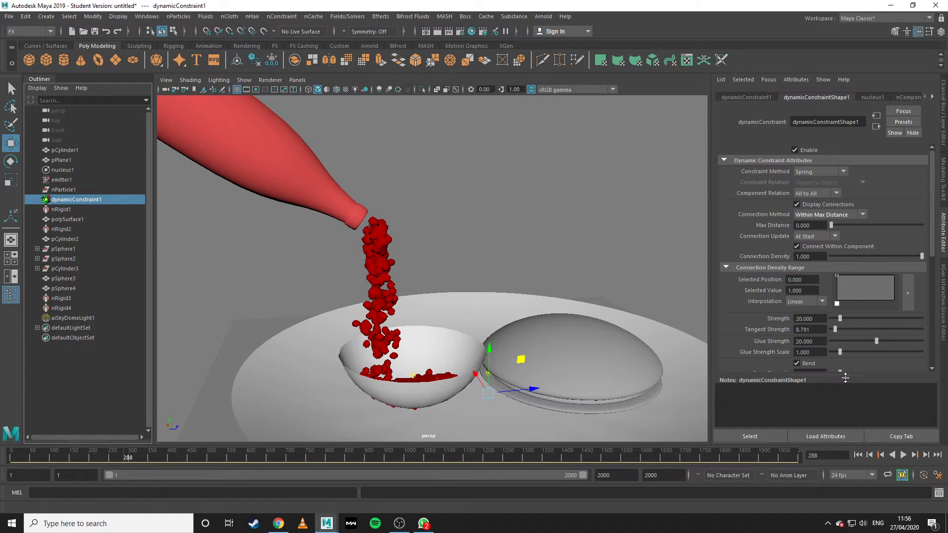
{"action": "left_click", "coordinate": [858, 455]}
{"action": "left_click", "coordinate": [903, 455]}
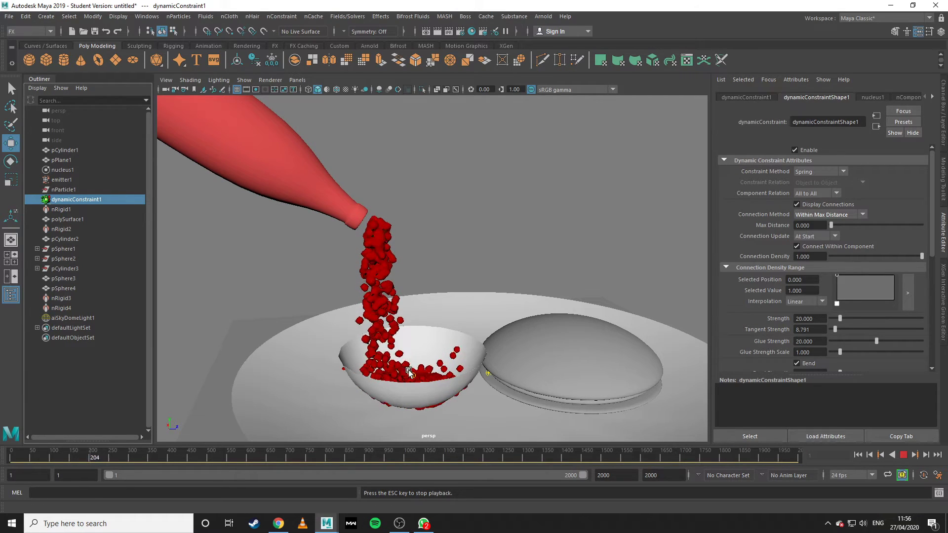
{"action": "left_click", "coordinate": [903, 455]}
Try a max distance of 10 on dynamicConstraint1 and replay the simulation from the first frame to about frame 49.
{"action": "left_click", "coordinate": [800, 225]}
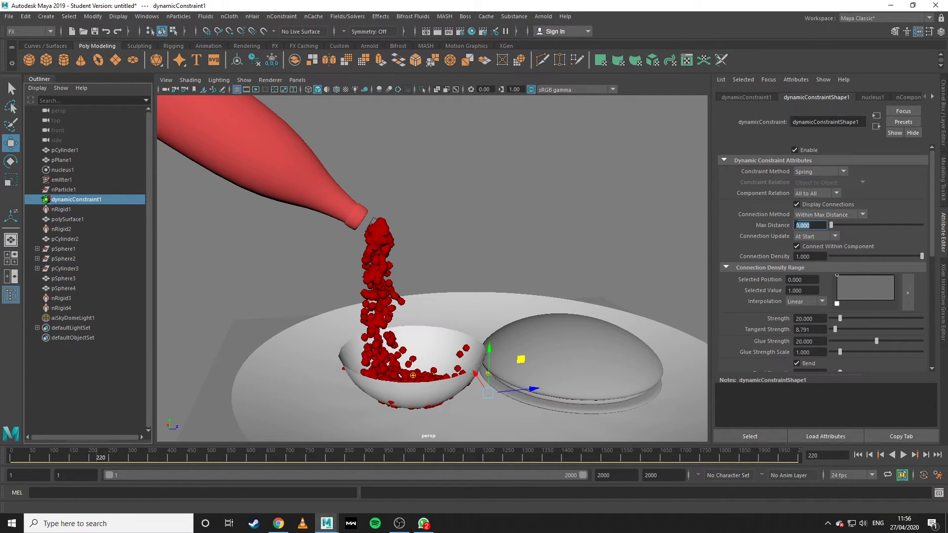
{"action": "type", "text": "10"}
{"action": "key", "text": "Return"}
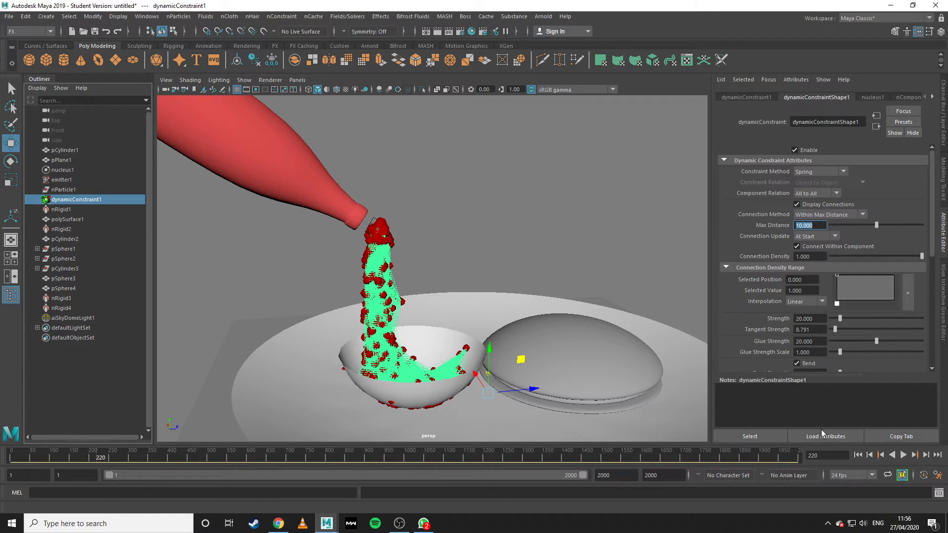
{"action": "left_click", "coordinate": [858, 455]}
{"action": "left_click", "coordinate": [903, 455]}
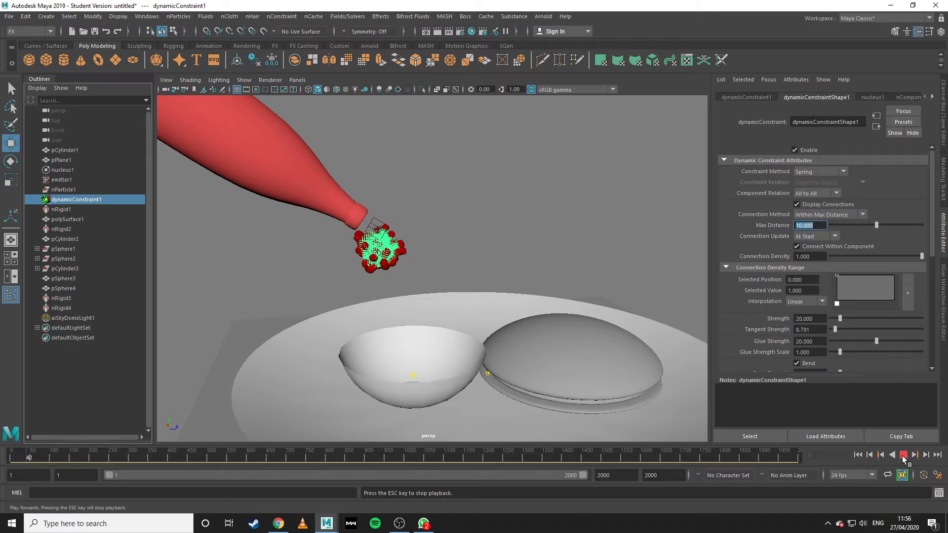
{"action": "left_click", "coordinate": [903, 455]}
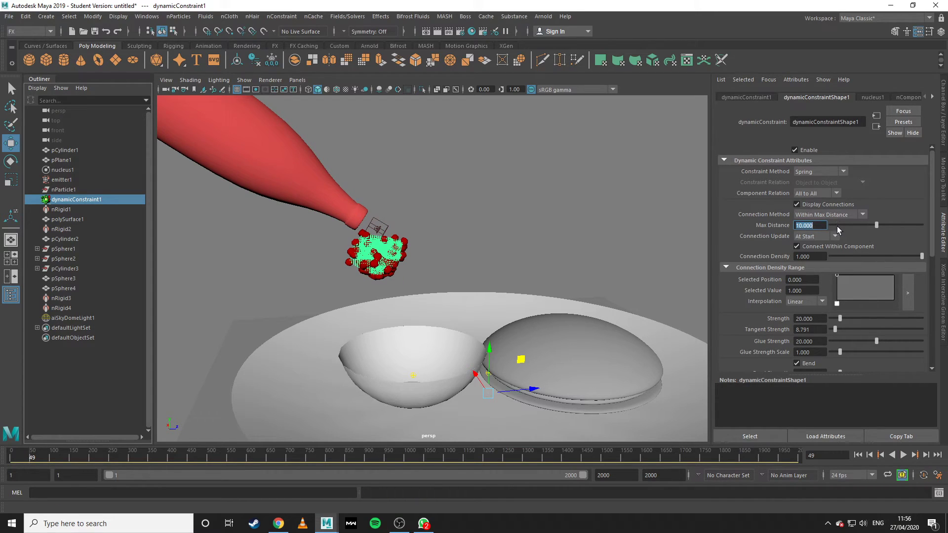
Set dynamicConstraint1's max distance to about 1.429 and play the simulation to about frame 147.
{"action": "left_click", "coordinate": [837, 226]}
{"action": "left_click", "coordinate": [903, 455]}
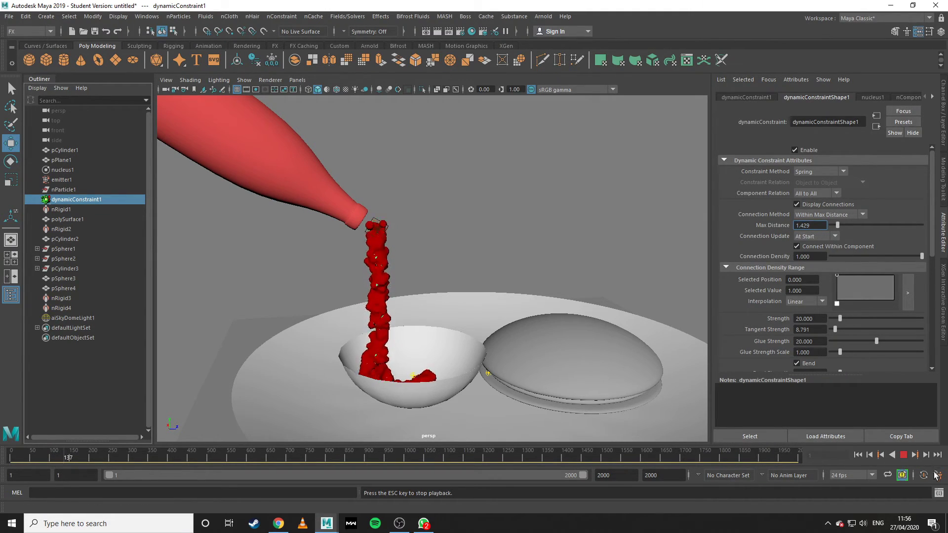
{"action": "left_click", "coordinate": [904, 457]}
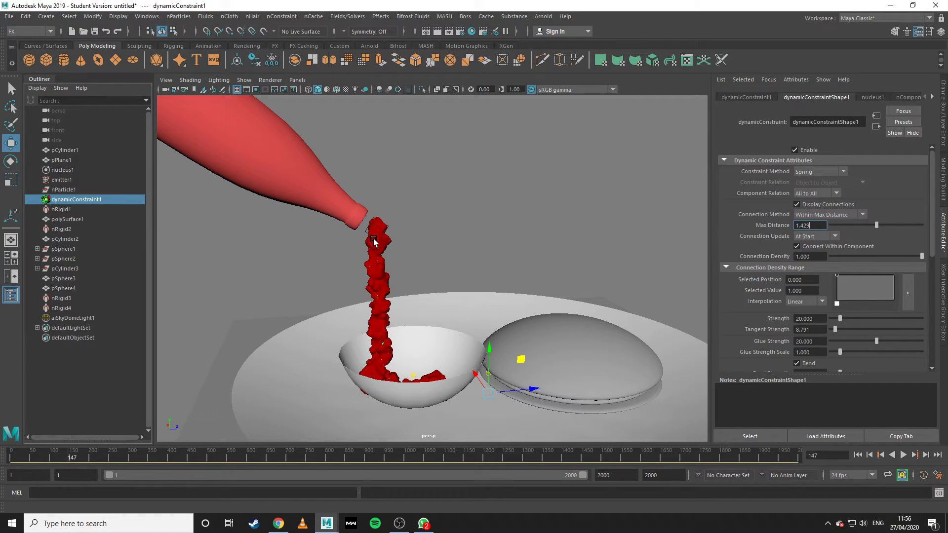
Replay the simulation from the first frame, examine the stream at the bottle's mouth and in the bowl, and return to the first frame.
{"action": "left_click", "coordinate": [857, 454]}
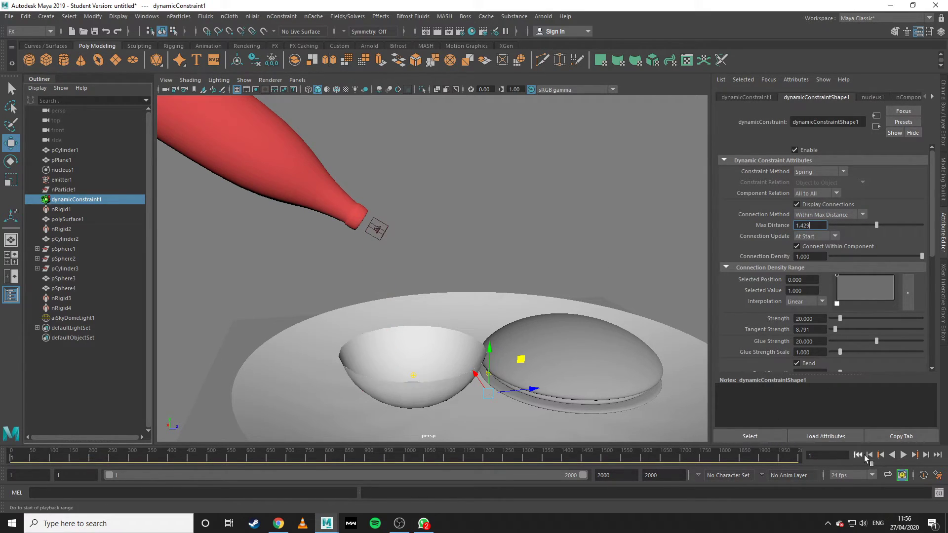
{"action": "left_click", "coordinate": [903, 455]}
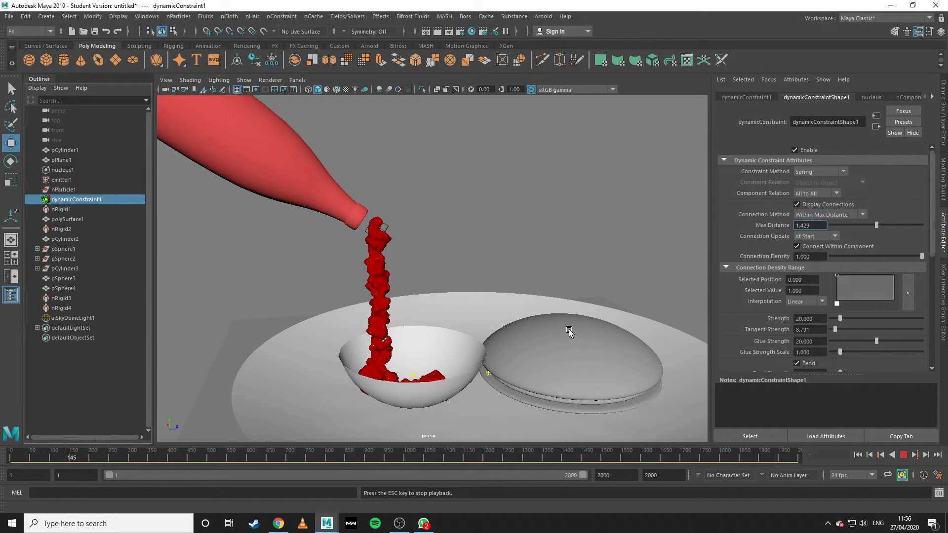
{"action": "scroll", "coordinate": [548, 336], "scroll_direction": "up", "scroll_amount": 5}
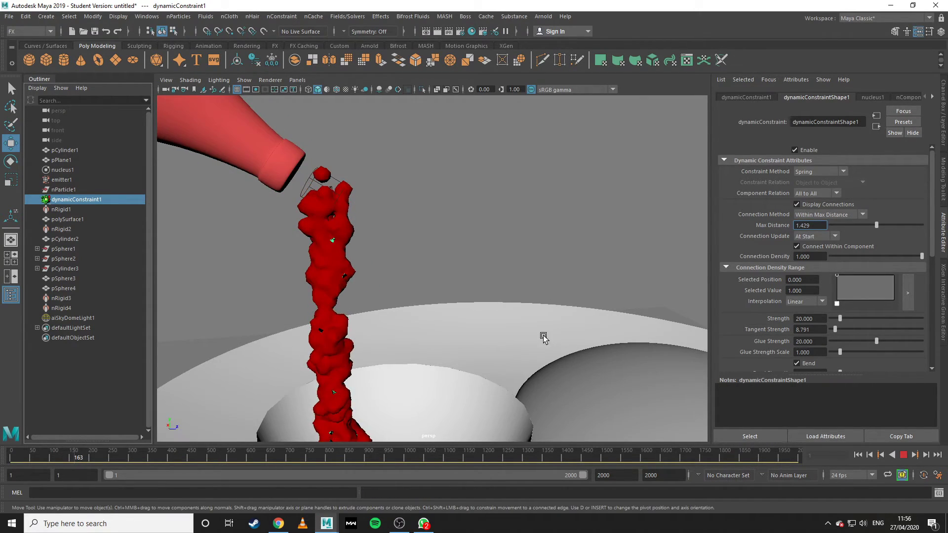
{"action": "scroll", "coordinate": [544, 337], "scroll_direction": "down", "scroll_amount": 4}
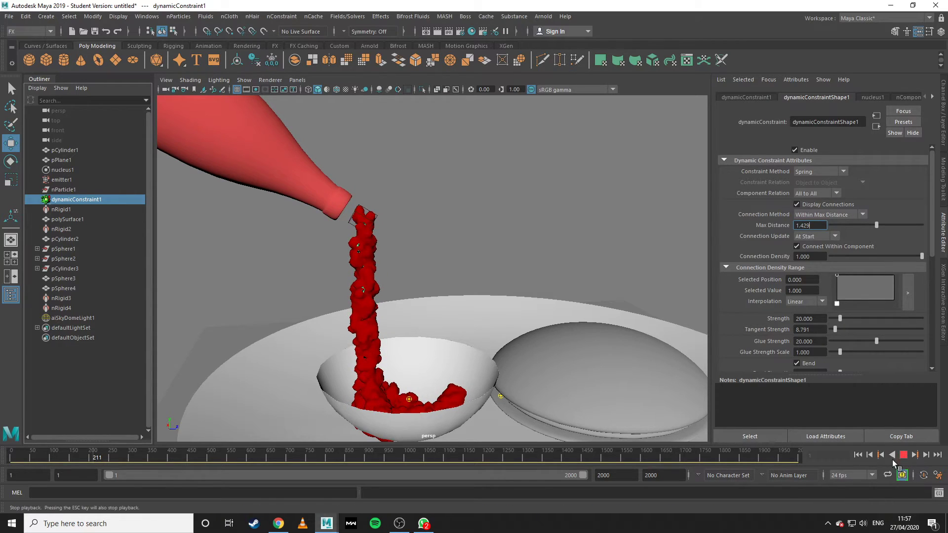
{"action": "left_click", "coordinate": [858, 455]}
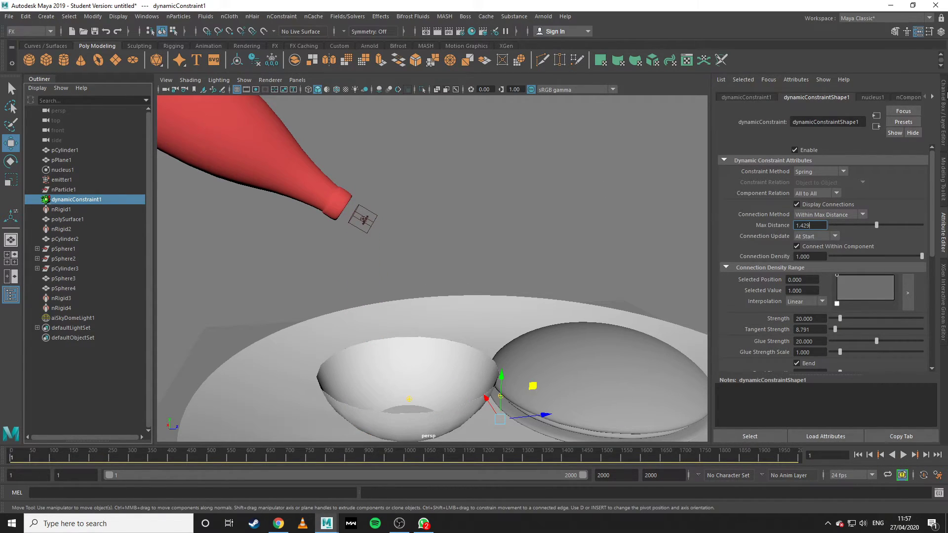
Show the transform values and scale the bottle pCylinder1 up uniformly to about 10.23.
{"action": "left_click", "coordinate": [945, 95]}
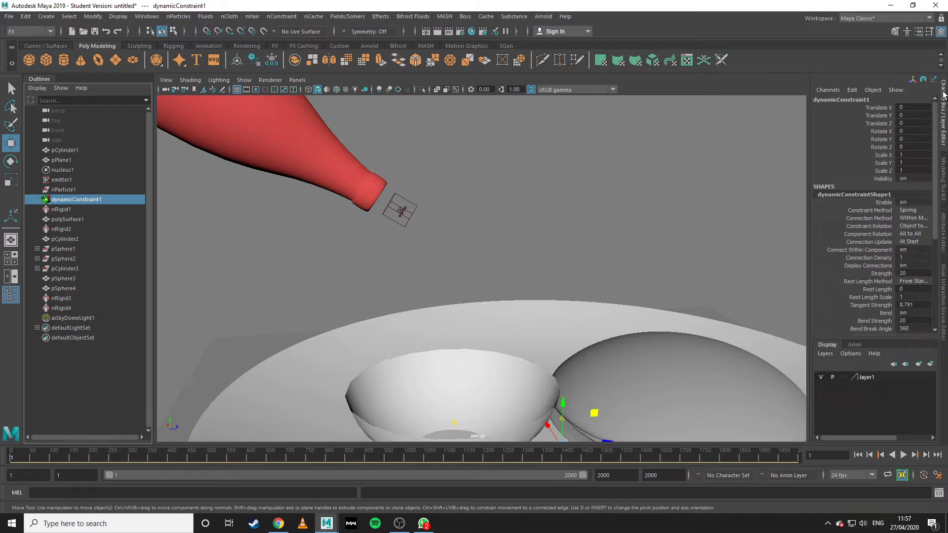
{"action": "left_click", "coordinate": [390, 203]}
{"action": "scroll", "coordinate": [401, 209], "scroll_direction": "down", "scroll_amount": 5}
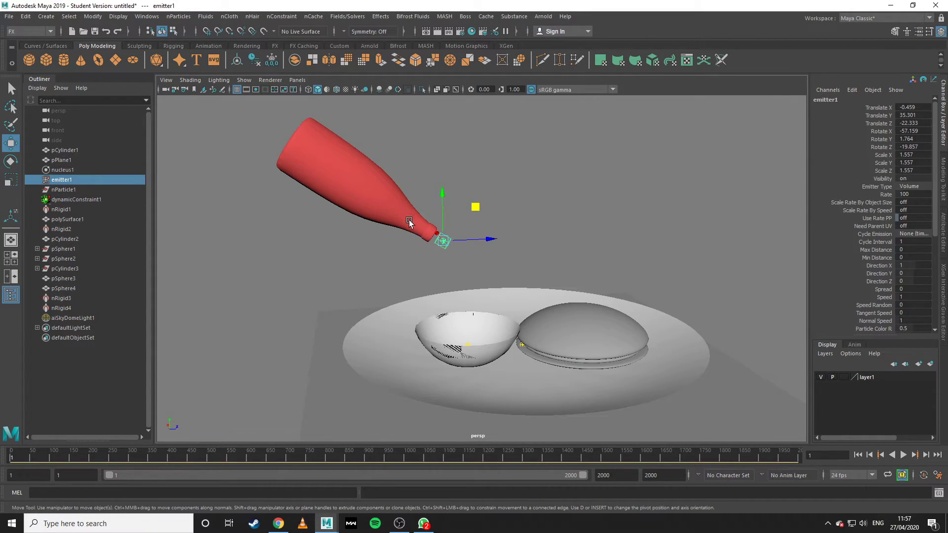
{"action": "scroll", "coordinate": [472, 261], "scroll_direction": "up", "scroll_amount": 2}
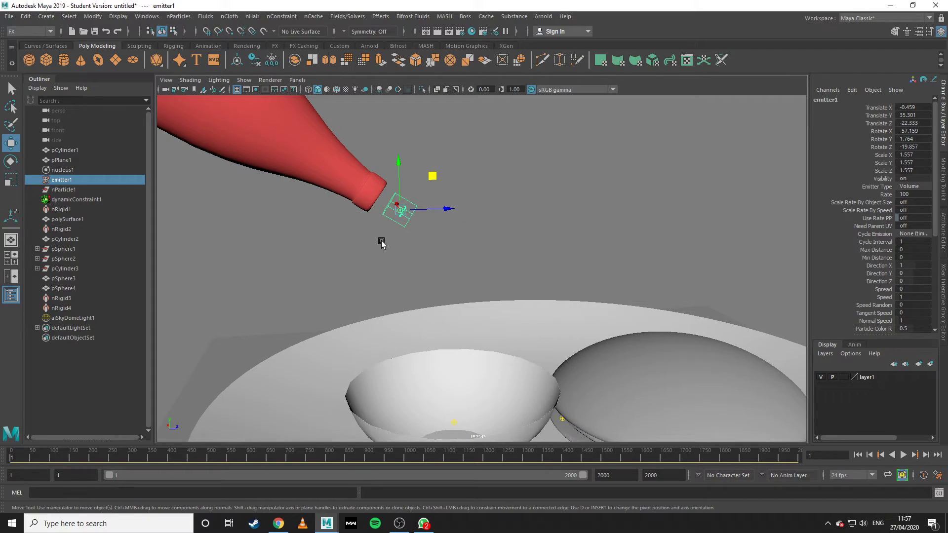
{"action": "left_click_drag", "start_coordinate": [381, 239], "coordinate": [345, 184], "text": "alt"}
{"action": "left_click", "coordinate": [369, 188]}
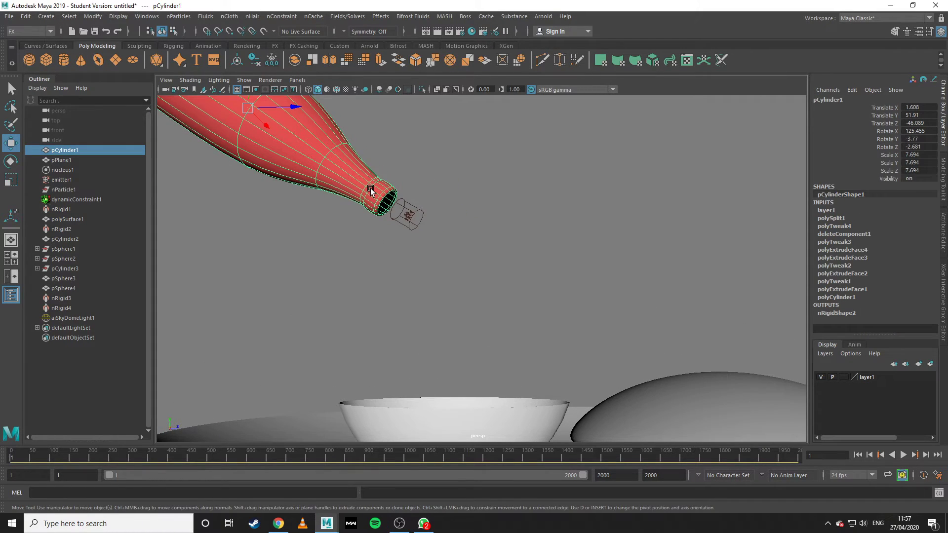
{"action": "key", "text": "r"}
{"action": "scroll", "coordinate": [289, 151], "scroll_direction": "down", "scroll_amount": 2}
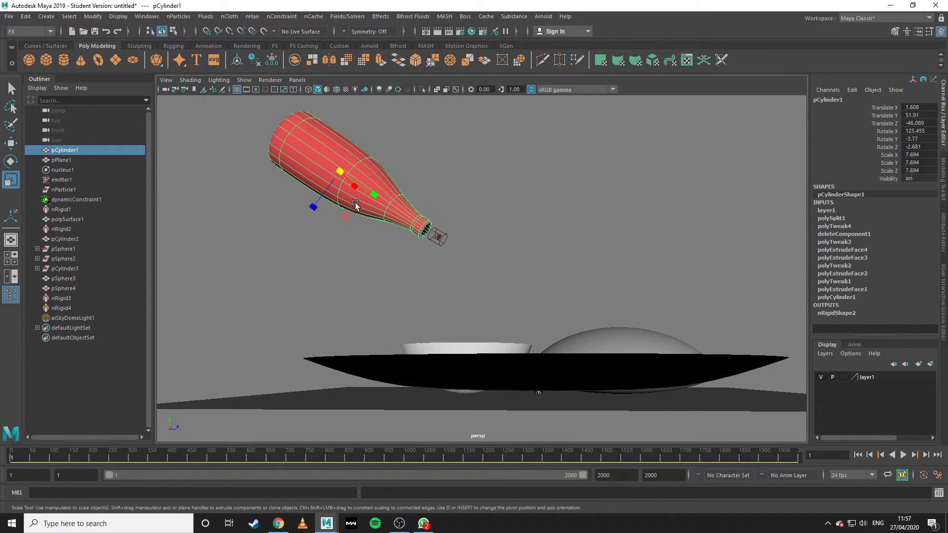
{"action": "left_click_drag", "start_coordinate": [340, 173], "coordinate": [415, 215]}
Move the enlarged bottle to about Y 54 and Z -49 so that its mouth surrounds the emitter, and check the opening up close.
{"action": "key", "text": "w"}
{"action": "left_click_drag", "start_coordinate": [367, 179], "coordinate": [288, 150]}
{"action": "key", "text": "r"}
{"action": "key", "text": "w"}
{"action": "left_click_drag", "start_coordinate": [342, 137], "coordinate": [359, 132]}
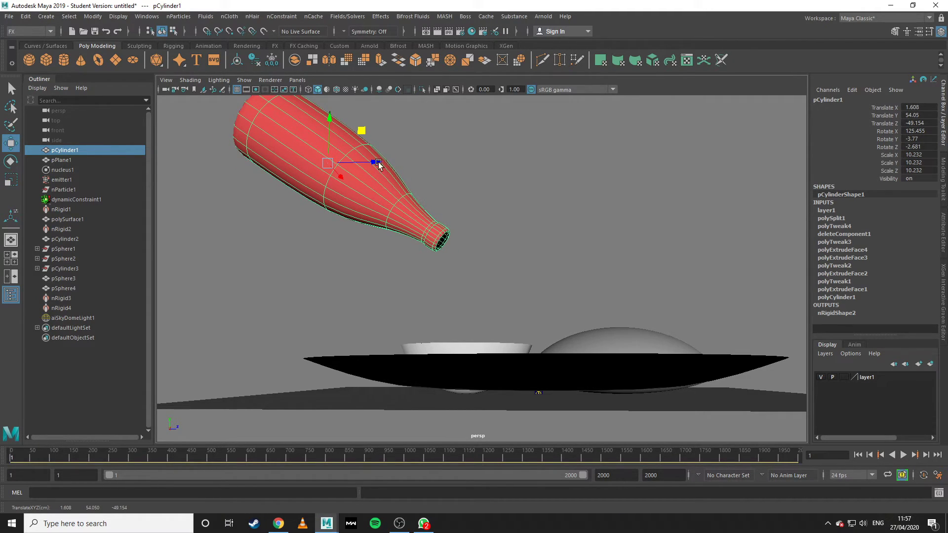
{"action": "scroll", "coordinate": [474, 245], "scroll_direction": "up", "scroll_amount": 7}
{"action": "mouse_move", "coordinate": [356, 255]}
{"action": "left_mouse_down", "text": "alt"}
{"action": "mouse_move", "coordinate": [345, 253]}
{"action": "mouse_move", "coordinate": [362, 259]}
{"action": "left_mouse_up", "text": "alt"}
{"action": "middle_click_drag", "start_coordinate": [403, 250], "coordinate": [427, 301], "text": "alt"}
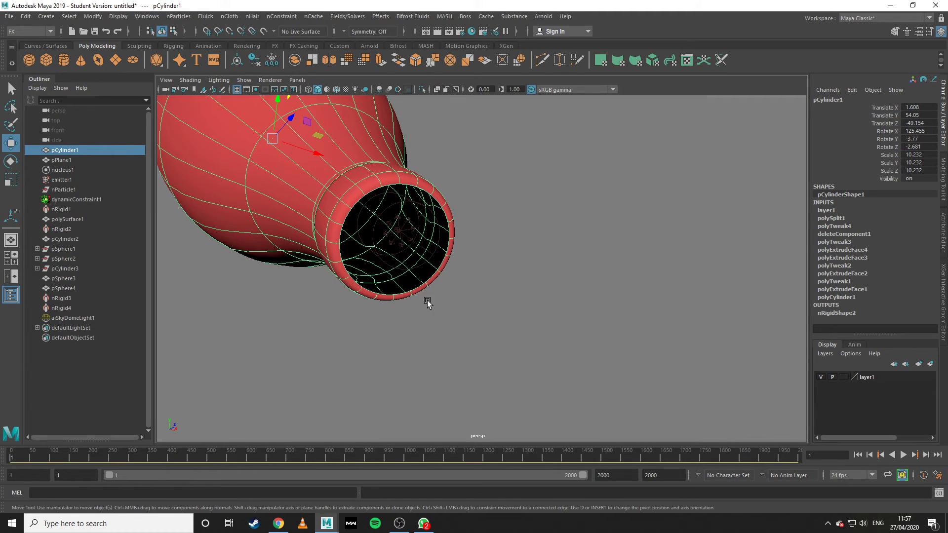
Try parenting emitter1 to the bottle pCylinder1, and look over the bottle, bowl and dome from the side.
{"action": "left_click", "coordinate": [435, 215]}
{"action": "left_click", "coordinate": [311, 213], "text": "shift"}
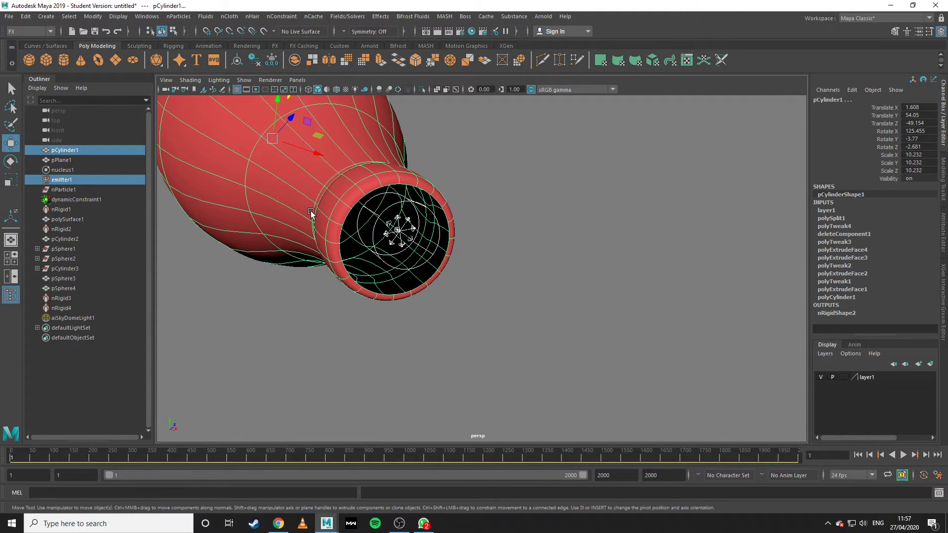
{"action": "key", "text": "p"}
{"action": "left_click", "coordinate": [474, 266]}
{"action": "left_click", "coordinate": [321, 175]}
{"action": "scroll", "coordinate": [370, 197], "scroll_direction": "down", "scroll_amount": 3}
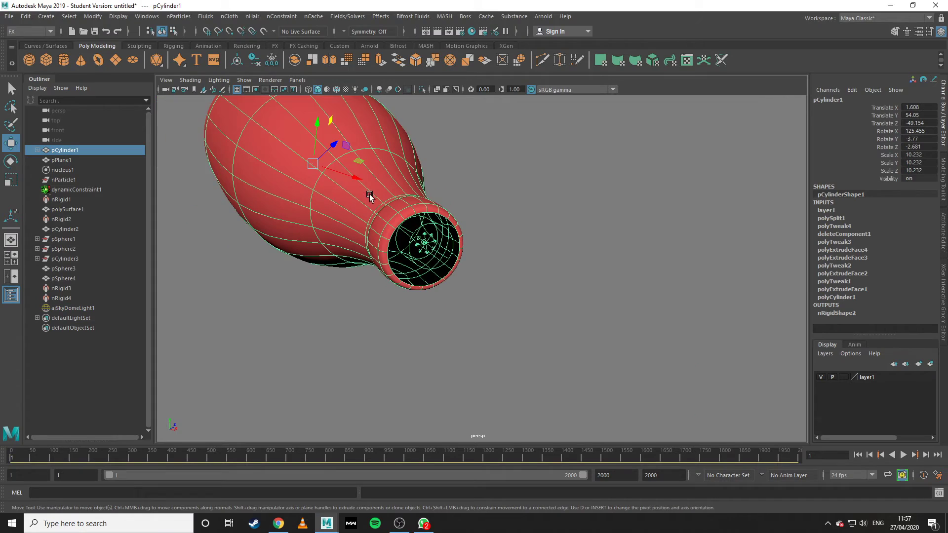
{"action": "scroll", "coordinate": [344, 175], "scroll_direction": "down", "scroll_amount": 5}
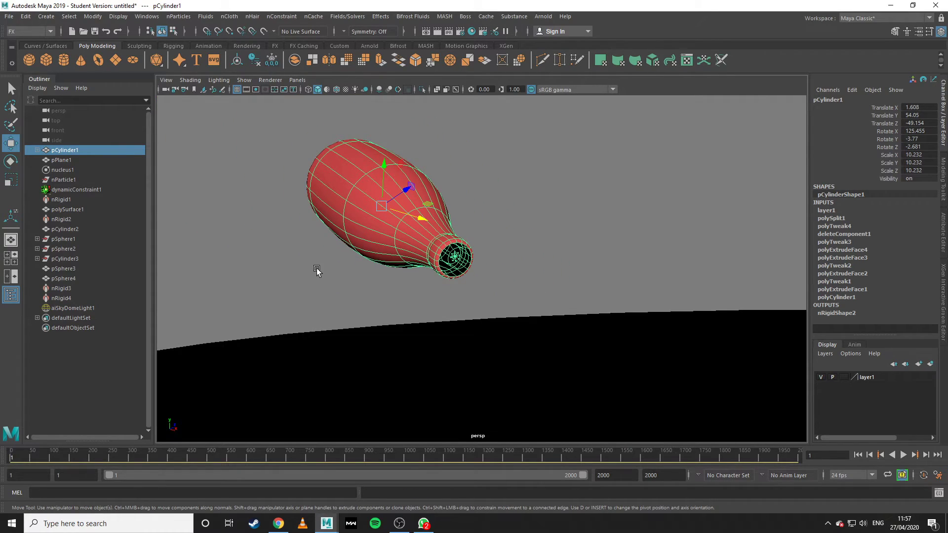
{"action": "left_click_drag", "start_coordinate": [333, 279], "coordinate": [375, 244], "text": "alt"}
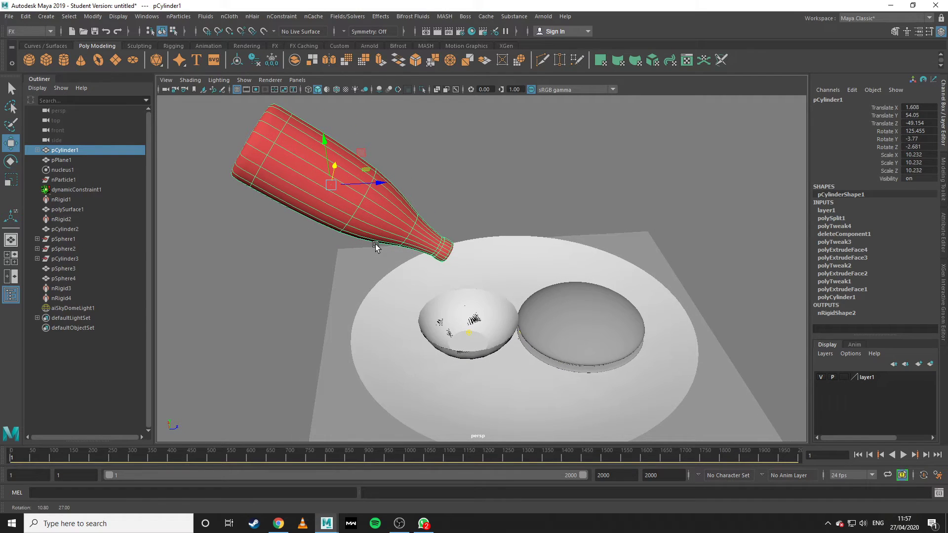
{"action": "scroll", "coordinate": [467, 321], "scroll_direction": "up", "scroll_amount": 2}
{"action": "scroll", "coordinate": [468, 320], "scroll_direction": "up", "scroll_amount": 3}
{"action": "scroll", "coordinate": [442, 311], "scroll_direction": "down", "scroll_amount": 5}
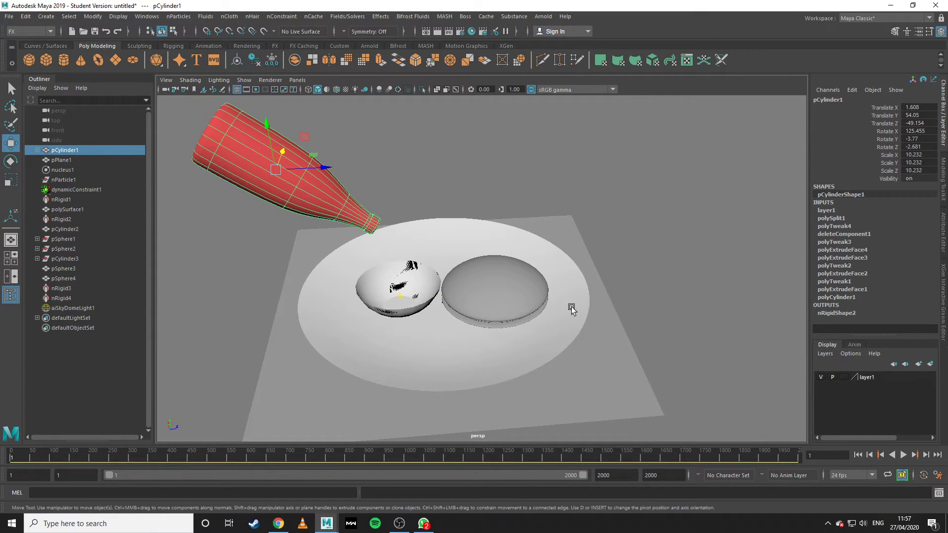
Move the bottle with its parented emitter along Z to about -21.8, towards the dome pSphere3.
{"action": "left_click", "coordinate": [537, 316]}
{"action": "scroll", "coordinate": [525, 321], "scroll_direction": "up", "scroll_amount": 3}
{"action": "scroll", "coordinate": [526, 322], "scroll_direction": "down", "scroll_amount": 1}
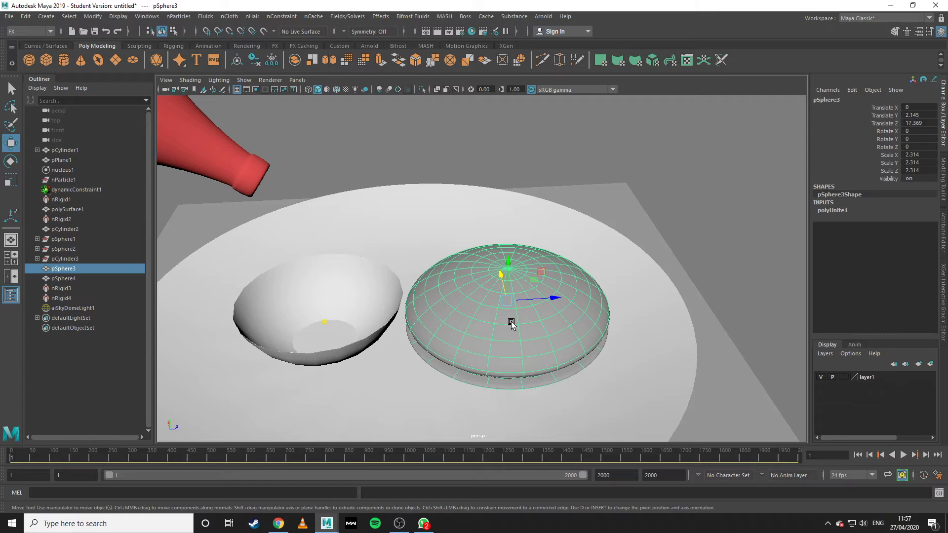
{"action": "scroll", "coordinate": [496, 338], "scroll_direction": "down", "scroll_amount": 4}
{"action": "left_click", "coordinate": [272, 150]}
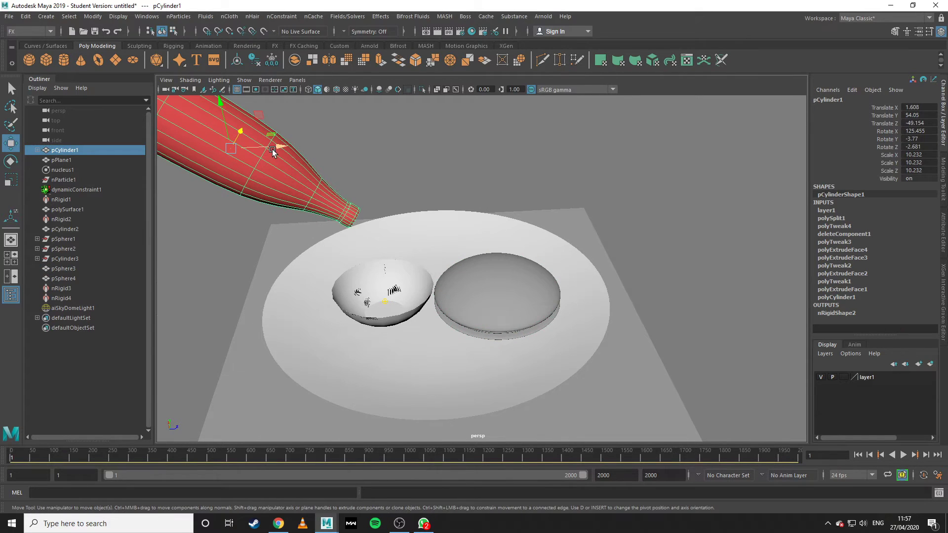
{"action": "scroll", "coordinate": [398, 195], "scroll_direction": "up", "scroll_amount": 3}
{"action": "left_click_drag", "start_coordinate": [398, 194], "coordinate": [386, 197]}
{"action": "mouse_move", "coordinate": [444, 240]}
{"action": "left_mouse_down", "text": "alt"}
{"action": "mouse_move", "coordinate": [394, 235]}
{"action": "mouse_move", "coordinate": [364, 209]}
{"action": "mouse_move", "coordinate": [451, 230]}
{"action": "left_mouse_up", "text": "alt"}
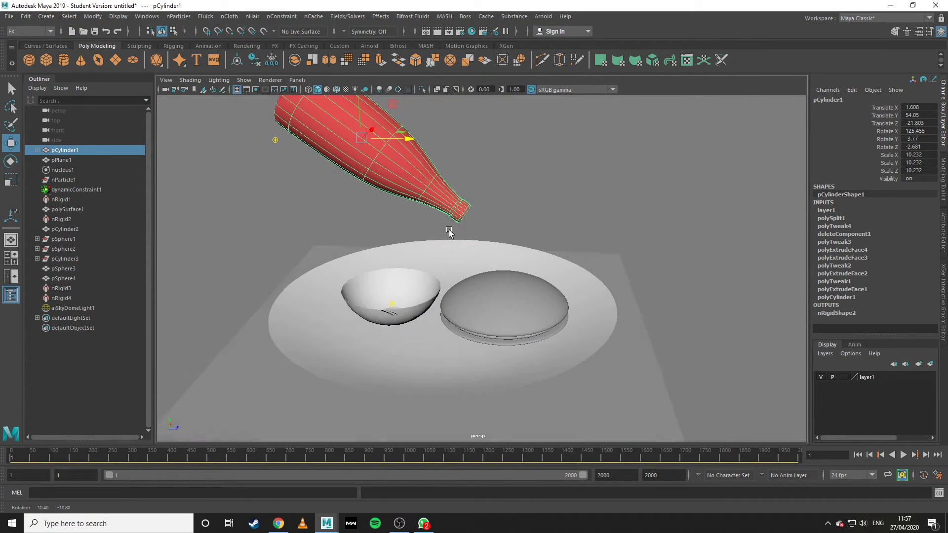
Play the simulation past frame 97, examine the particles leaving the moved bottle, and return to the first frame.
{"action": "left_click", "coordinate": [904, 455]}
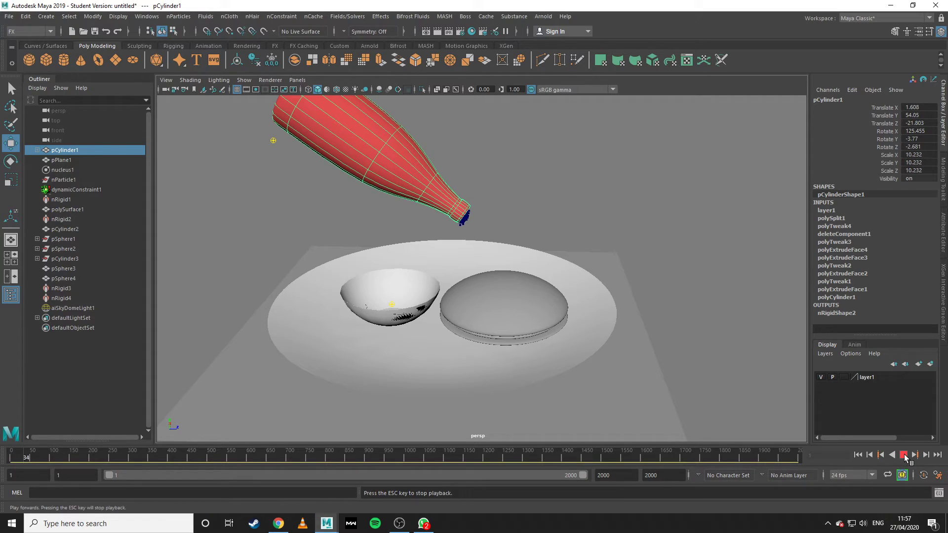
{"action": "left_click", "coordinate": [676, 235]}
{"action": "scroll", "coordinate": [699, 289], "scroll_direction": "up", "scroll_amount": 4}
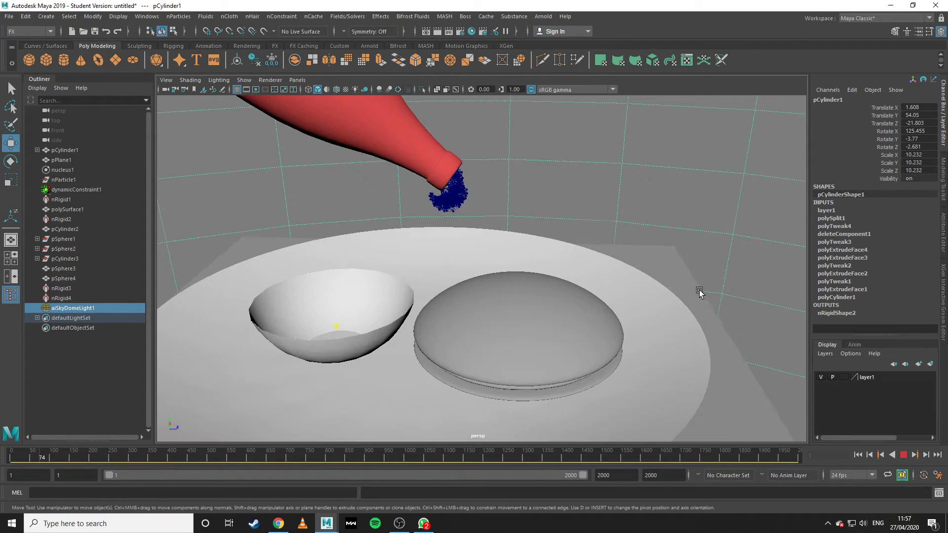
{"action": "left_click_drag", "start_coordinate": [695, 314], "coordinate": [622, 282], "text": "alt"}
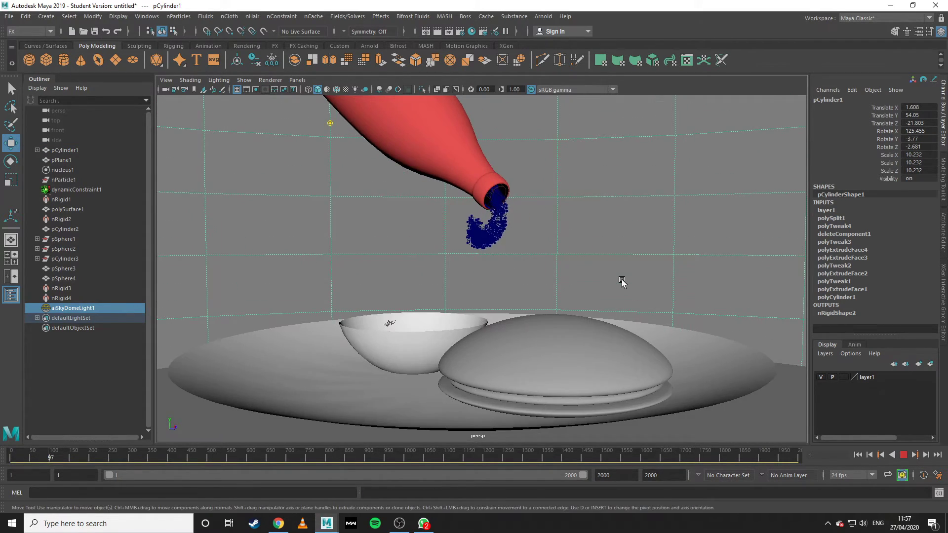
{"action": "key", "text": "Escape"}
{"action": "left_click", "coordinate": [861, 459]}
Undo the bottle move and the emitter parenting, and replay the simulation to about frame 58 with emitter1 selected.
{"action": "key", "text": "ctrl+z"}
{"action": "key", "text": "ctrl+z"}
{"action": "key", "text": "ctrl+z"}
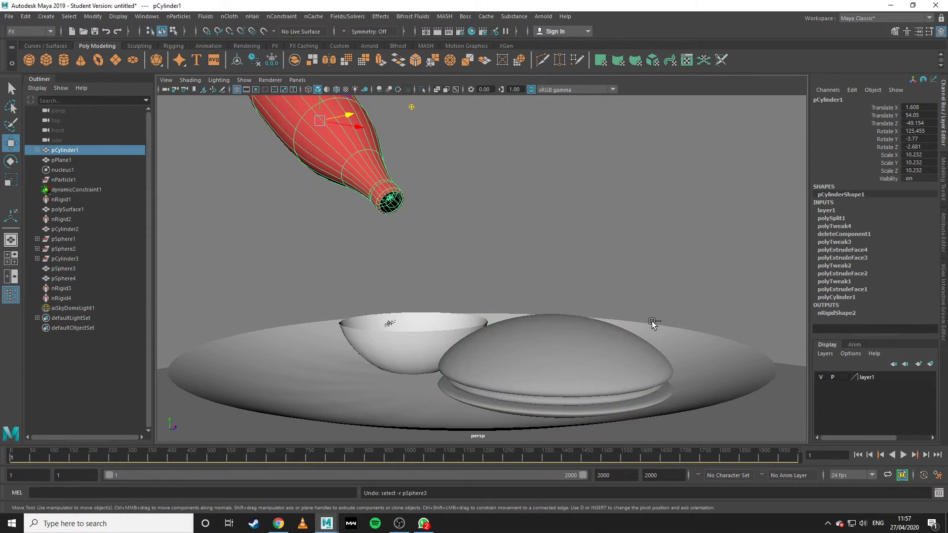
{"action": "key", "text": "ctrl+z"}
{"action": "key", "text": "ctrl+z"}
{"action": "key", "text": "ctrl+z"}
{"action": "key", "text": "ctrl+z"}
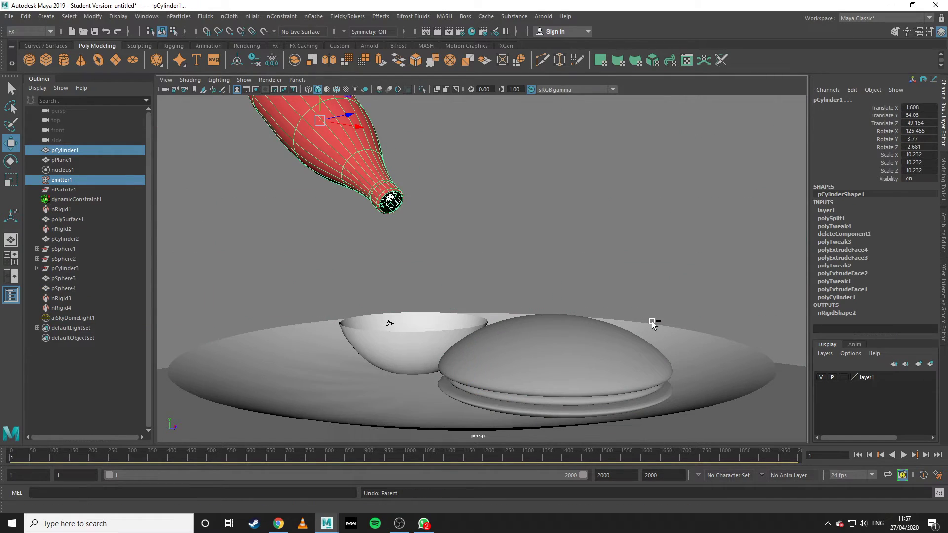
{"action": "left_click", "coordinate": [903, 455]}
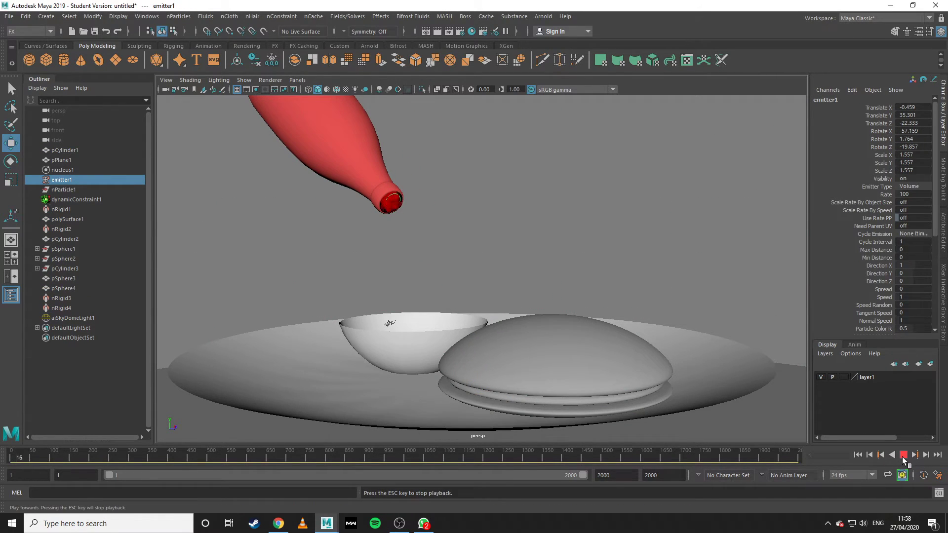
{"action": "left_click", "coordinate": [904, 455]}
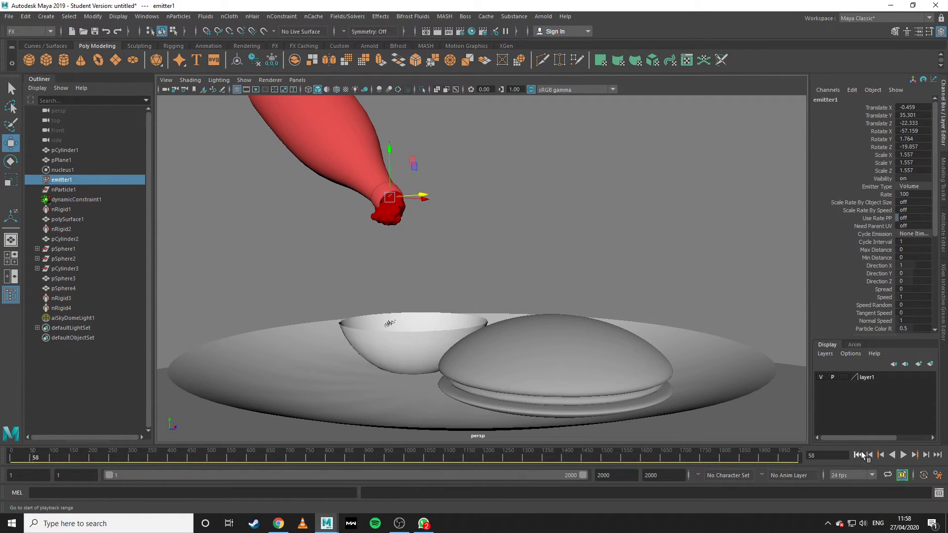
From the first frame, move emitter1 out of the bottle along Z to about -5.34, and switch to the top view.
{"action": "left_click_drag", "start_coordinate": [424, 212], "coordinate": [454, 233], "text": "alt"}
{"action": "left_click_drag", "start_coordinate": [343, 183], "coordinate": [501, 248]}
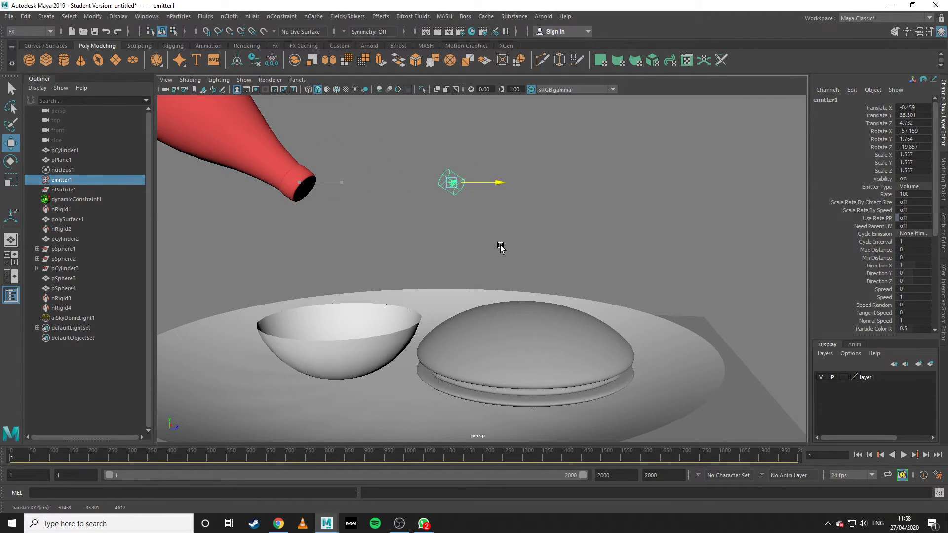
{"action": "left_click_drag", "start_coordinate": [477, 285], "coordinate": [550, 320], "text": "alt"}
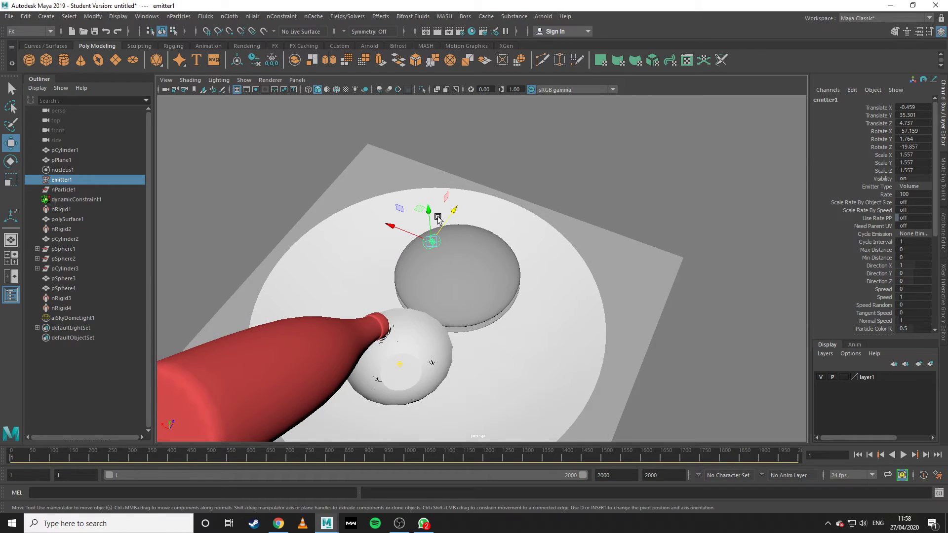
{"action": "left_click_drag", "start_coordinate": [455, 213], "coordinate": [453, 251]}
{"action": "key", "text": "space"}
{"action": "key", "text": "space"}
{"action": "scroll", "coordinate": [403, 227], "scroll_direction": "down", "scroll_amount": 8}
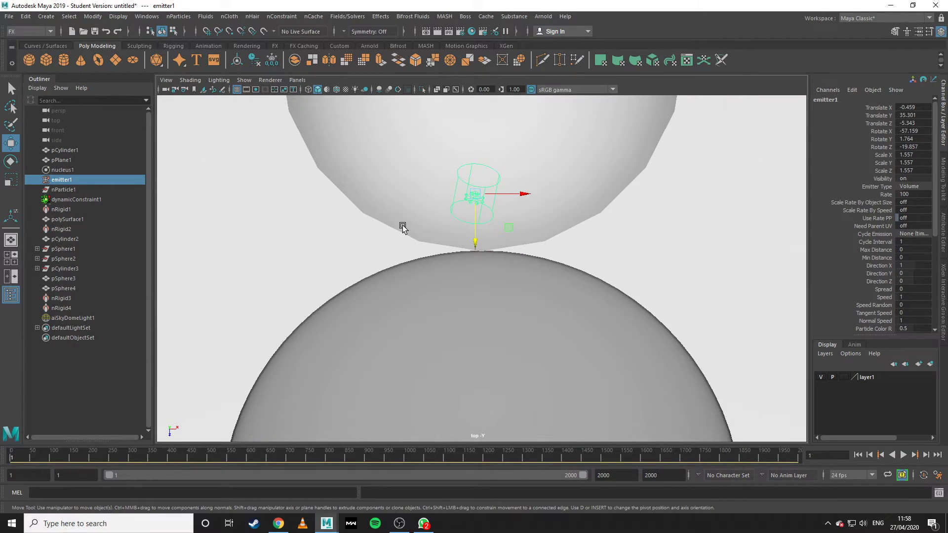
{"action": "scroll", "coordinate": [412, 242], "scroll_direction": "down", "scroll_amount": 4}
Position emitter1 over the dome's edge nearest the bowl, at about X -7.26 and Z 2.46.
{"action": "left_click_drag", "start_coordinate": [488, 307], "coordinate": [475, 326]}
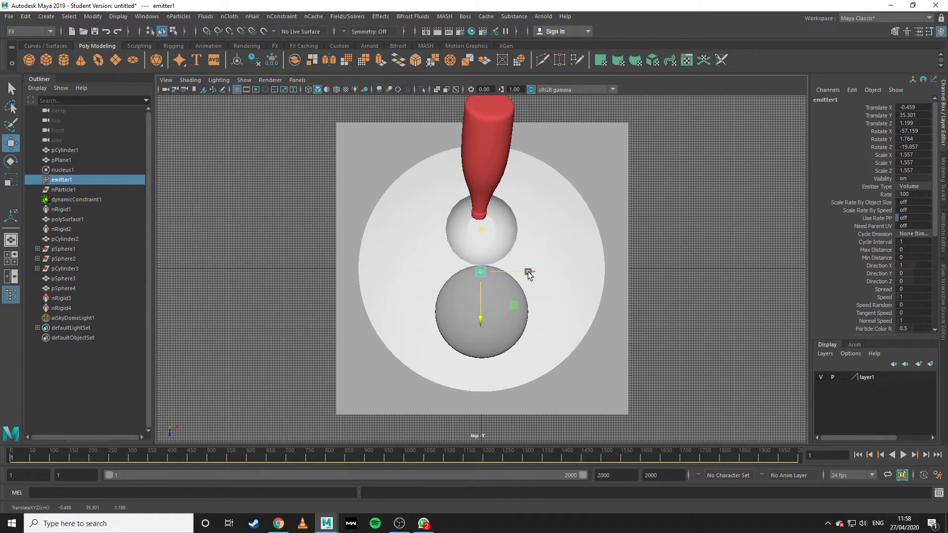
{"action": "left_click_drag", "start_coordinate": [529, 274], "coordinate": [511, 273]}
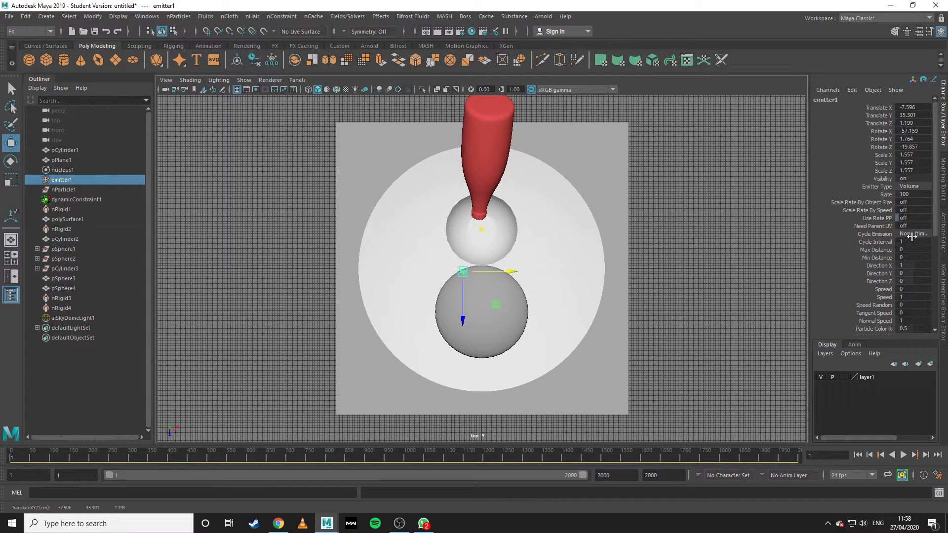
{"action": "scroll", "coordinate": [555, 257], "scroll_direction": "up", "scroll_amount": 5}
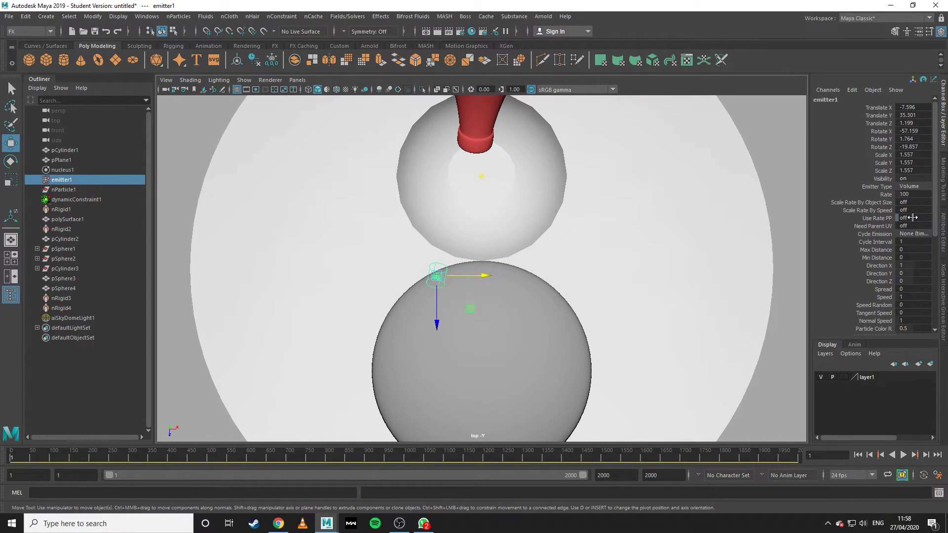
{"action": "left_click_drag", "start_coordinate": [491, 281], "coordinate": [462, 289]}
{"action": "left_click_drag", "start_coordinate": [428, 323], "coordinate": [430, 337]}
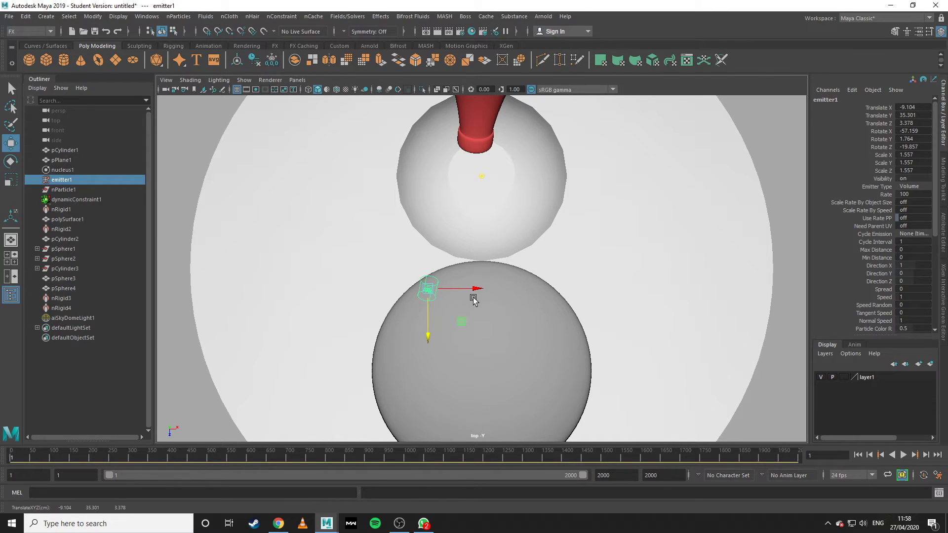
{"action": "left_click", "coordinate": [473, 299]}
{"action": "left_click", "coordinate": [427, 291]}
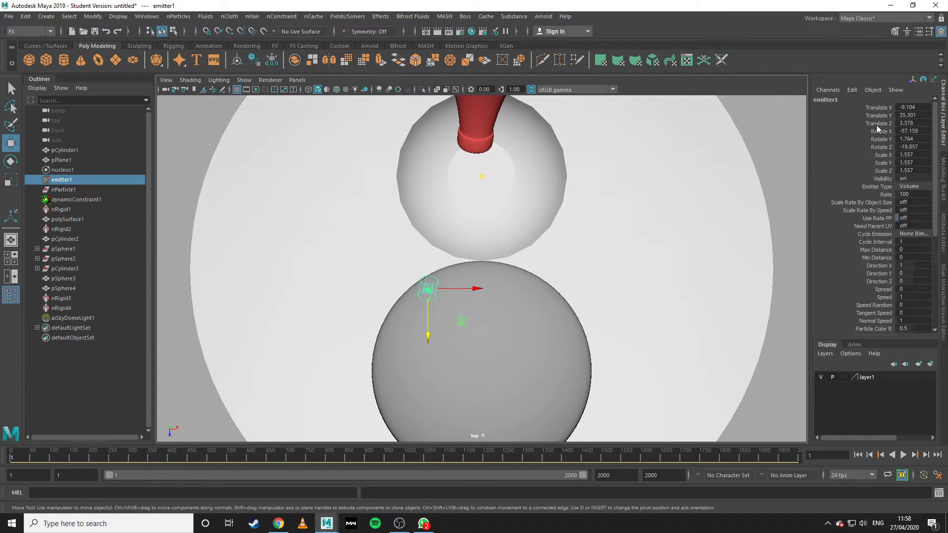
{"action": "left_click_drag", "start_coordinate": [463, 293], "coordinate": [503, 289]}
{"action": "mouse_move", "coordinate": [453, 339]}
{"action": "left_mouse_down"}
{"action": "mouse_move", "coordinate": [467, 337]}
{"action": "mouse_move", "coordinate": [450, 328]}
{"action": "left_mouse_up"}
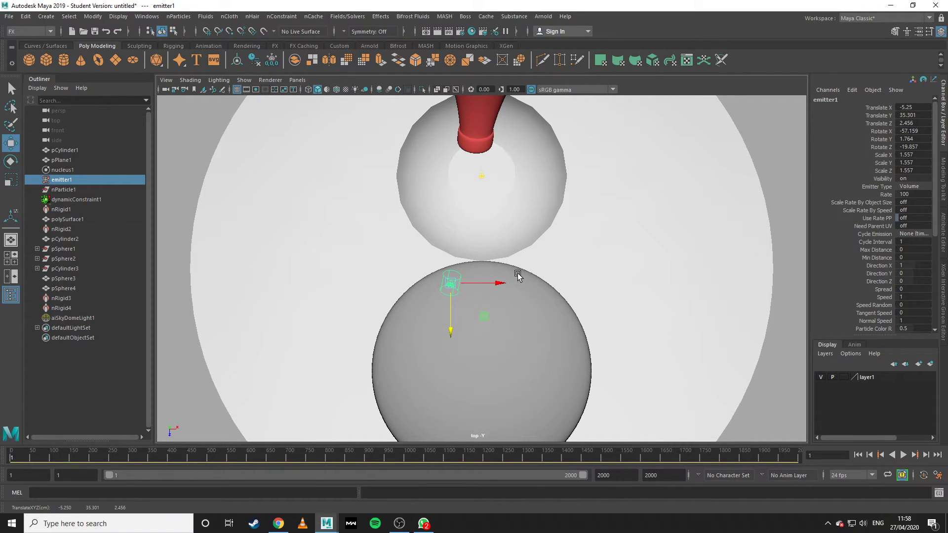
{"action": "left_click_drag", "start_coordinate": [504, 284], "coordinate": [492, 286]}
Key only the Translate X and Translate Z channels of emitter1 at frame 1.
{"action": "left_click", "coordinate": [889, 108]}
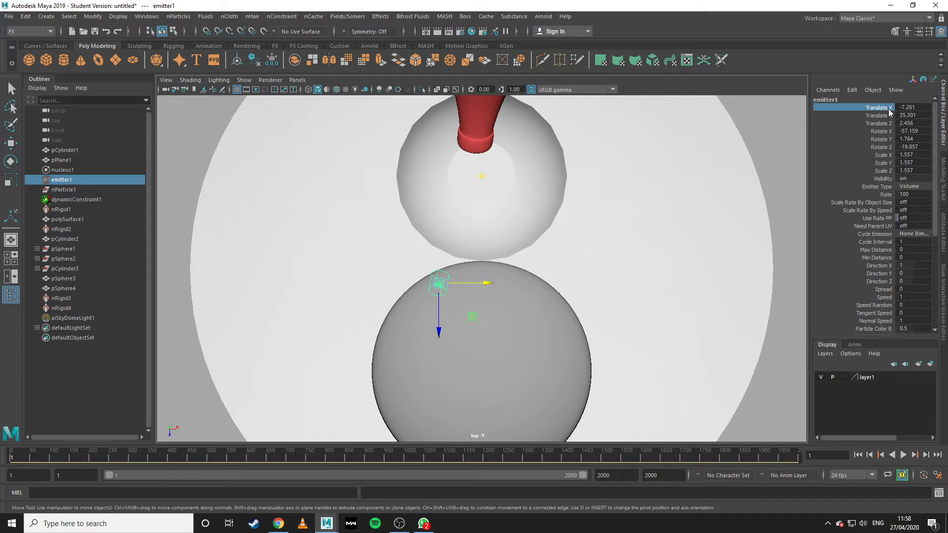
{"action": "left_click", "coordinate": [887, 123], "text": "shift"}
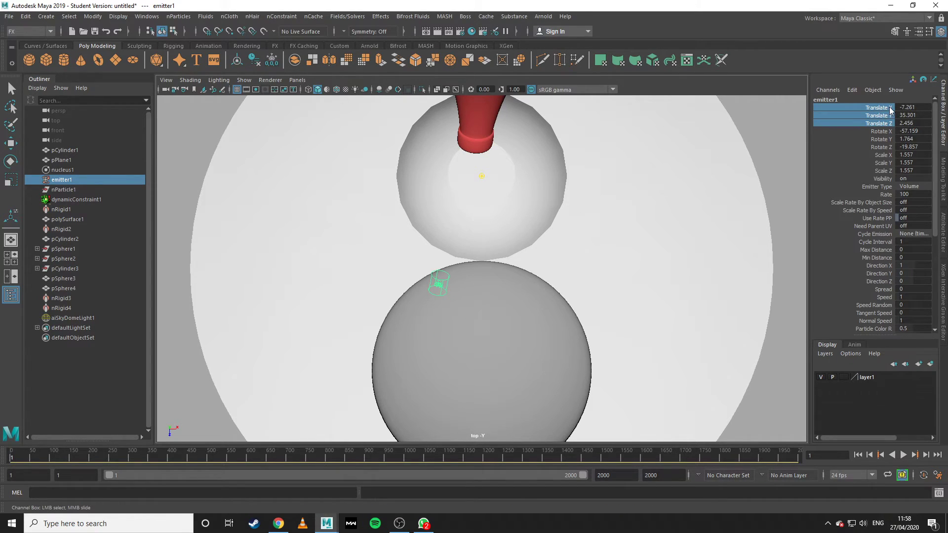
{"action": "left_click", "coordinate": [891, 108]}
{"action": "left_click", "coordinate": [889, 124], "text": "ctrl"}
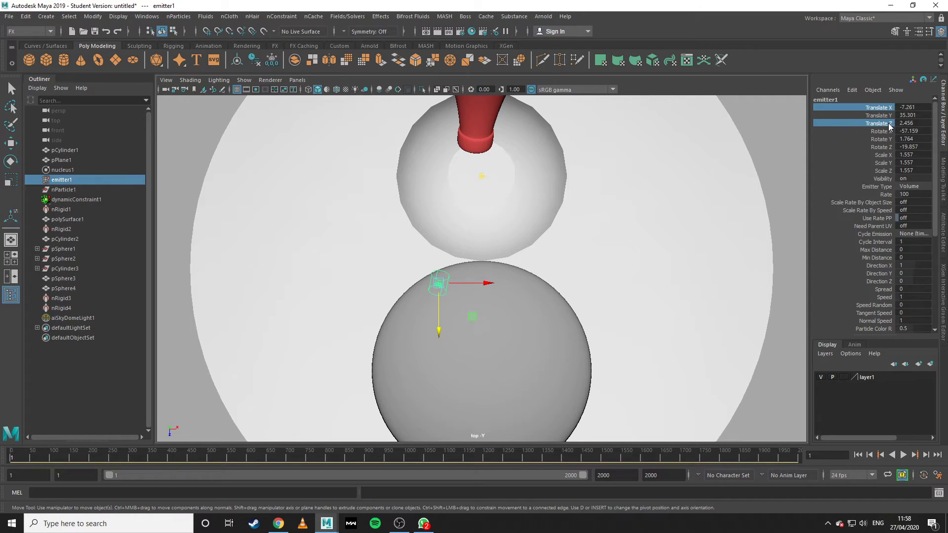
{"action": "right_click", "coordinate": [890, 126]}
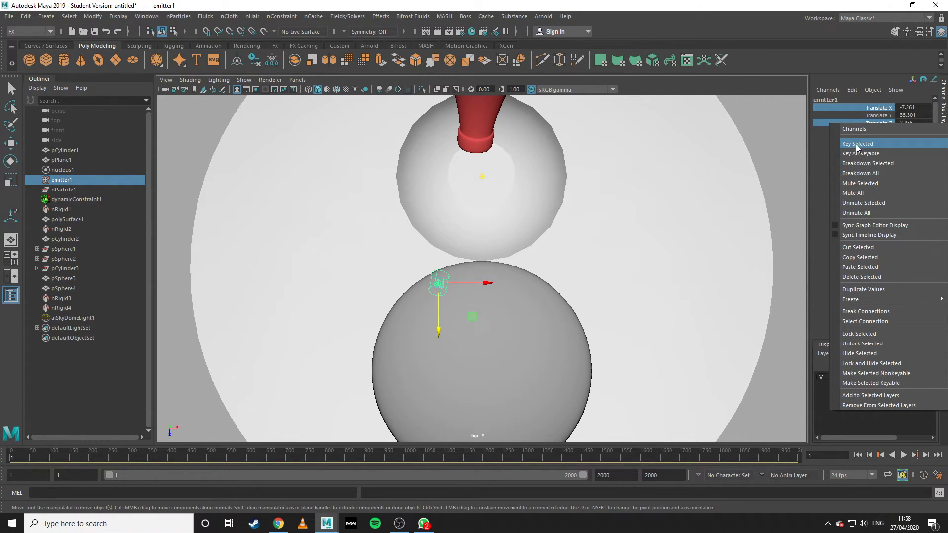
{"action": "left_click", "coordinate": [875, 143]}
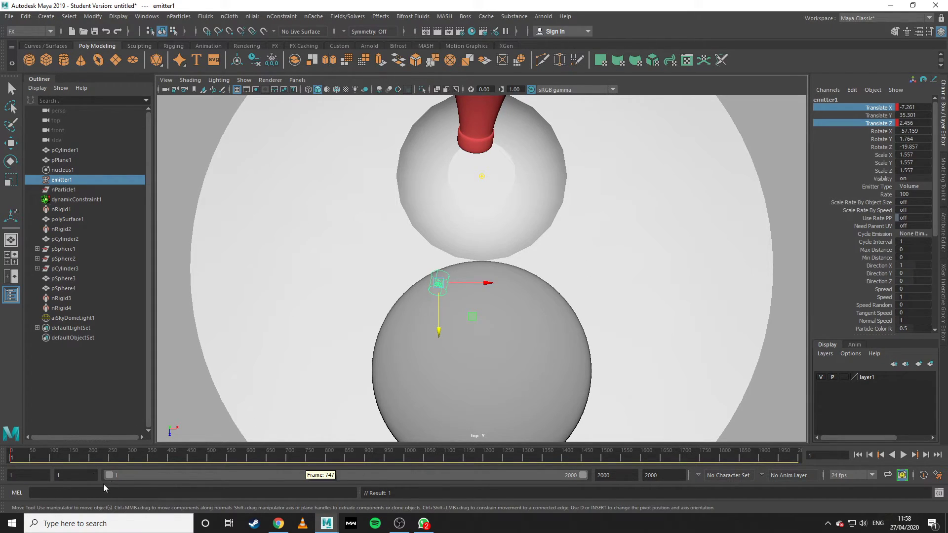
At frame 51, move emitter1 across the dome to about X 11.34 and Z 12.34, key both channels, and return to the first frame.
{"action": "key", "text": "alt+v"}
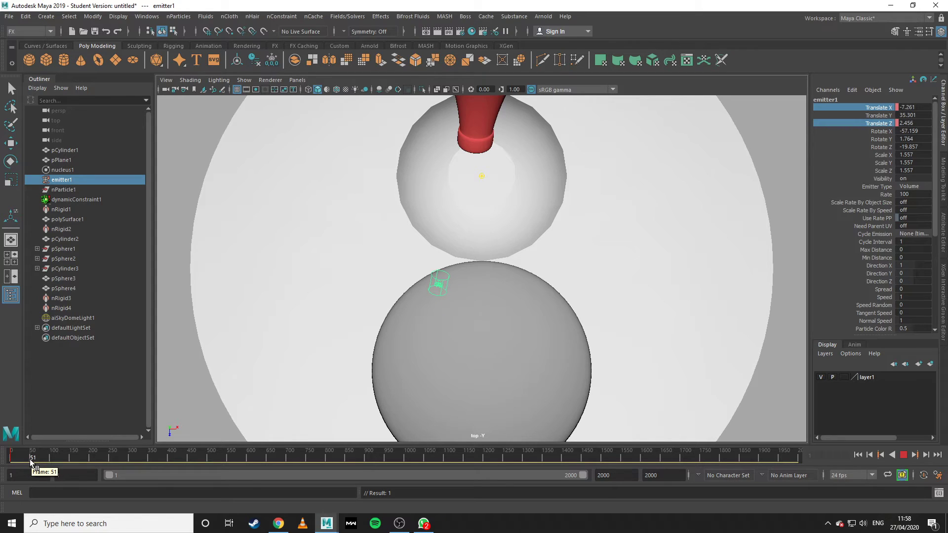
{"action": "left_click", "coordinate": [29, 462]}
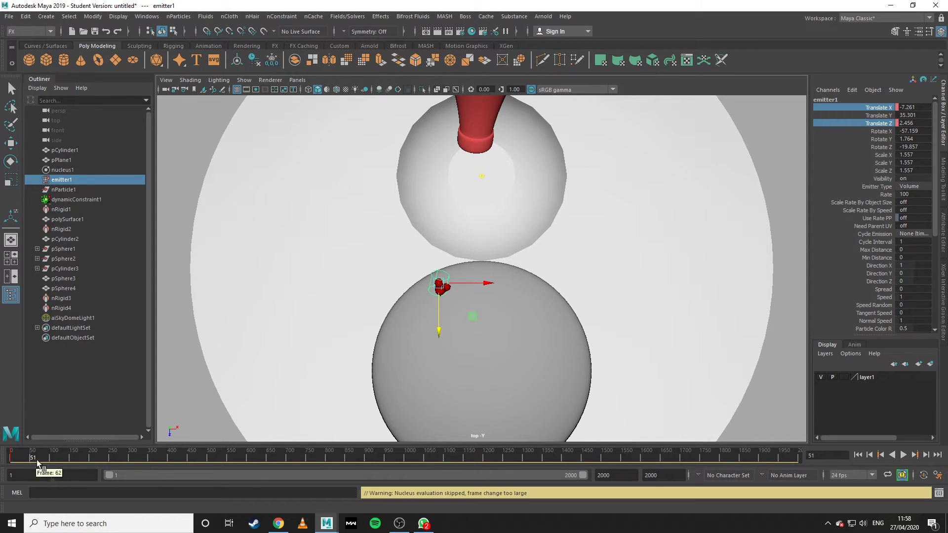
{"action": "left_click_drag", "start_coordinate": [483, 286], "coordinate": [563, 296]}
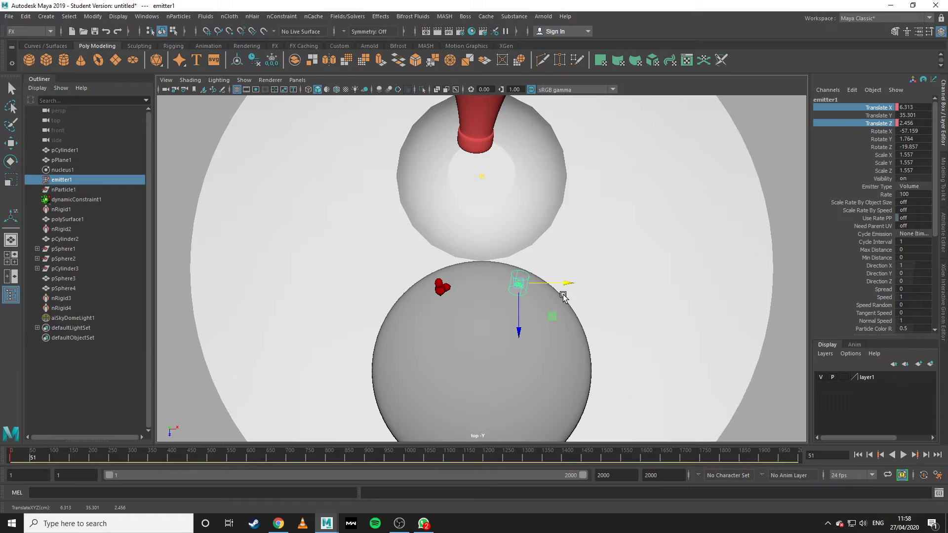
{"action": "left_click_drag", "start_coordinate": [521, 334], "coordinate": [540, 370]}
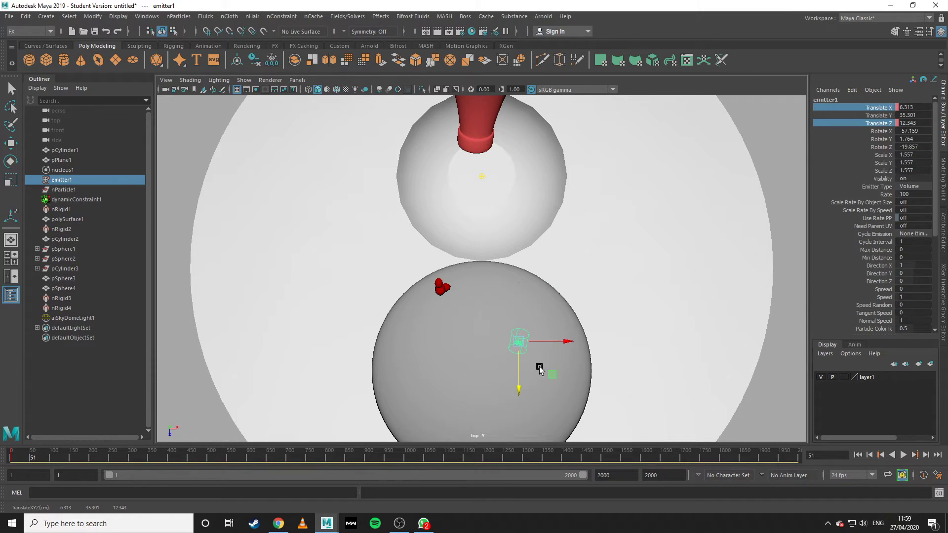
{"action": "left_click_drag", "start_coordinate": [563, 339], "coordinate": [597, 353]}
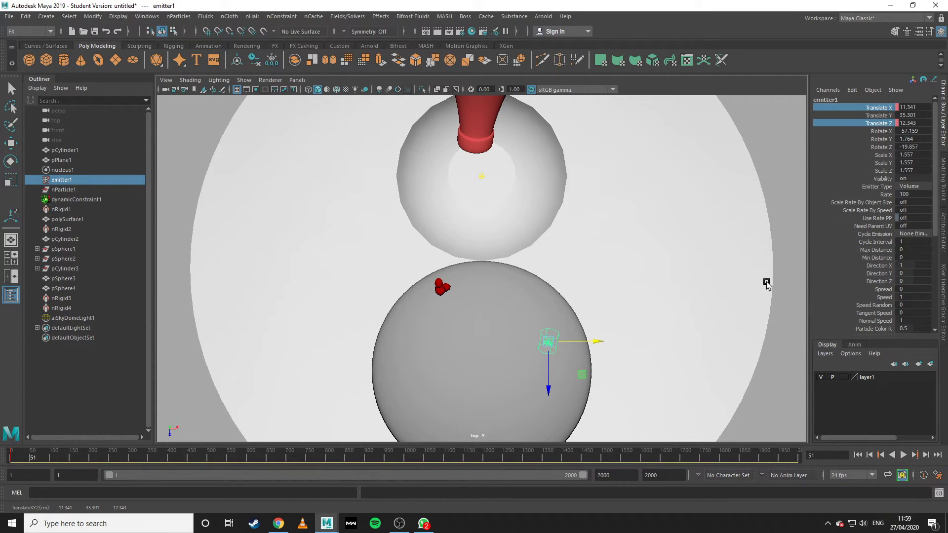
{"action": "right_click", "coordinate": [878, 132]}
{"action": "left_click", "coordinate": [872, 144]}
{"action": "left_click", "coordinate": [858, 455]}
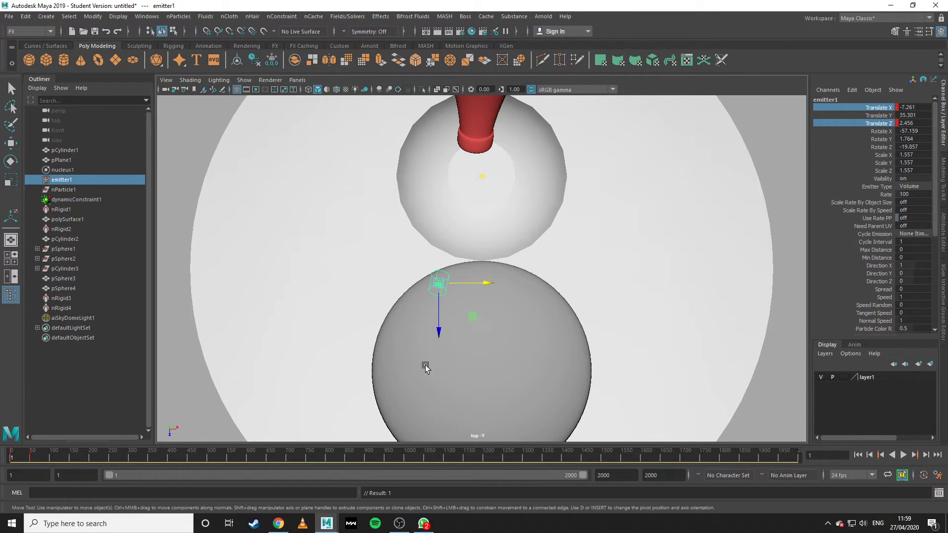
At frame 100, move emitter1 across the dome to about X -14.30 and Z 19.33, and key both channels.
{"action": "left_click", "coordinate": [903, 455]}
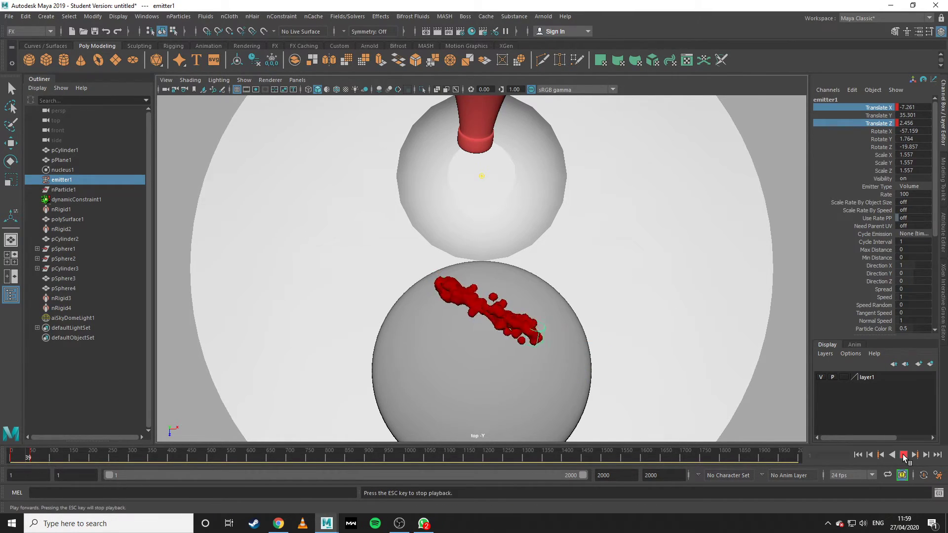
{"action": "scroll", "coordinate": [611, 331], "scroll_direction": "down", "scroll_amount": 2}
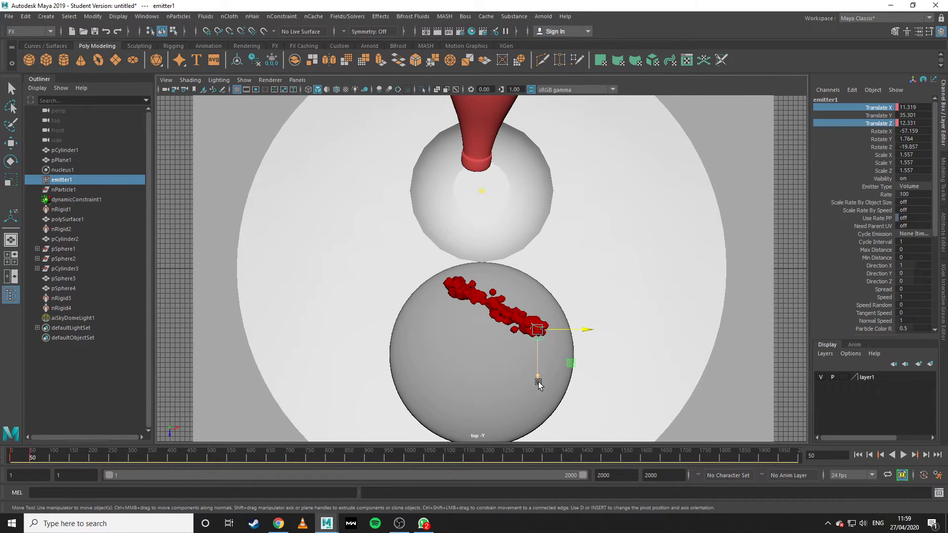
{"action": "left_click", "coordinate": [50, 459]}
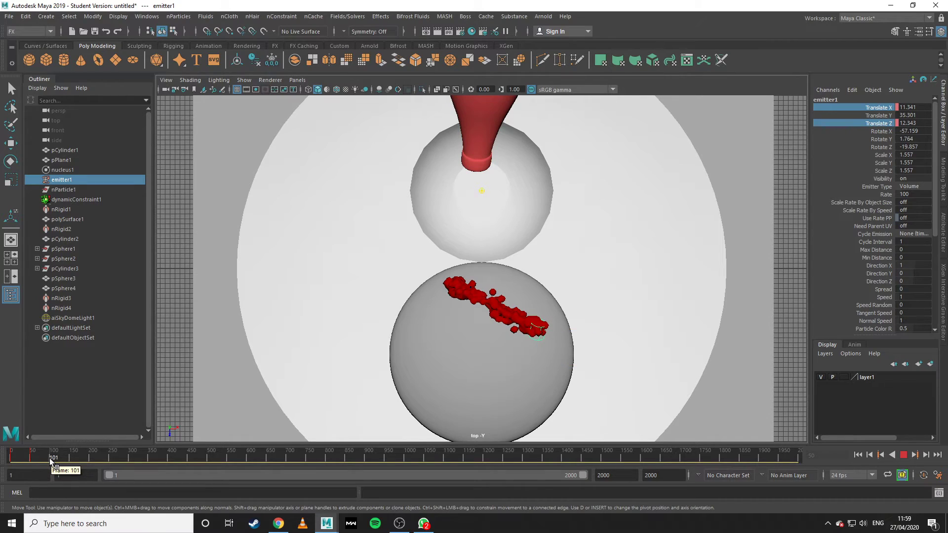
{"action": "left_click_drag", "start_coordinate": [49, 458], "coordinate": [49, 458]}
{"action": "middle_click_drag", "start_coordinate": [571, 364], "coordinate": [444, 397]}
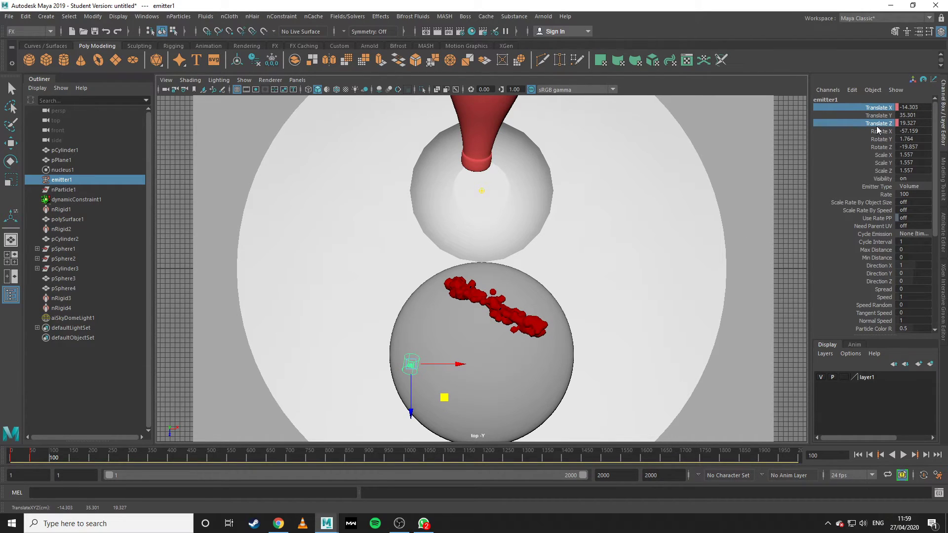
{"action": "right_click", "coordinate": [877, 125]}
{"action": "left_click", "coordinate": [874, 143]}
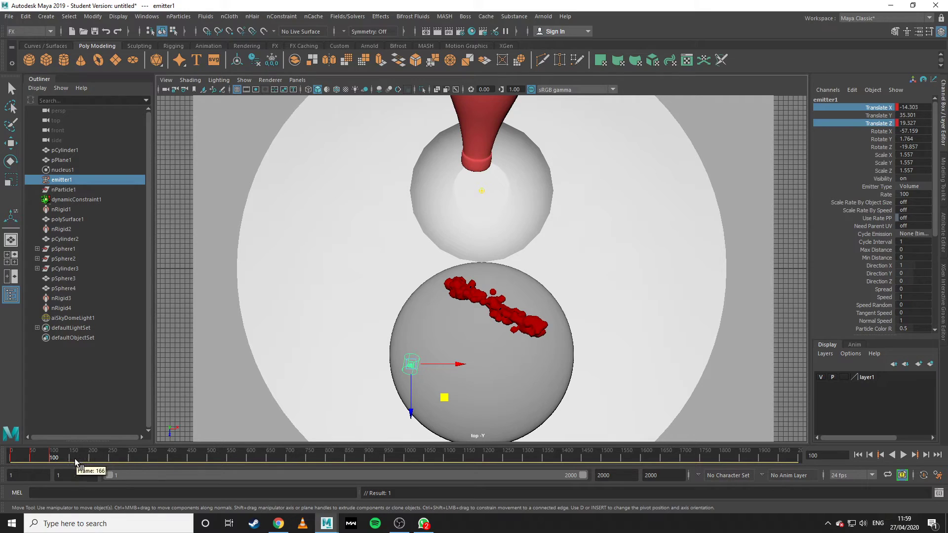
At frame 150, move emitter1 back across the dome to about X 12.24 and Z 26.91, and key both channels.
{"action": "key", "text": "alt+v"}
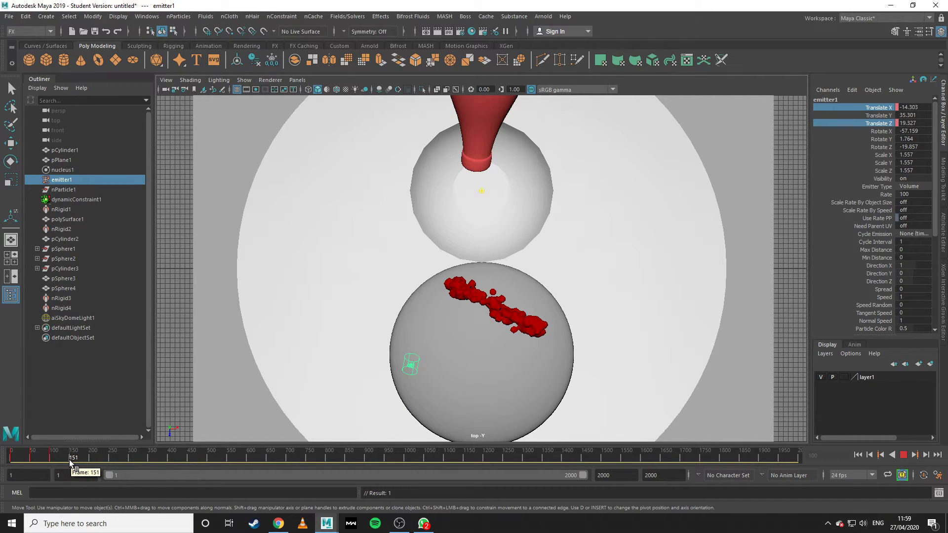
{"action": "key", "text": "alt+v"}
{"action": "left_click_drag", "start_coordinate": [447, 396], "coordinate": [578, 437]}
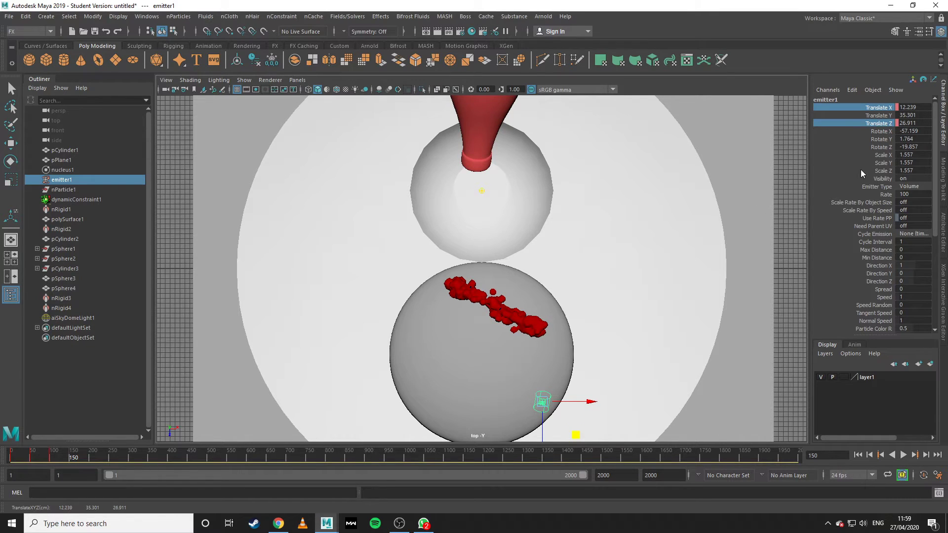
{"action": "right_click", "coordinate": [871, 124]}
{"action": "left_click", "coordinate": [877, 146]}
At frame 200, place emitter1 over the dome's far edge at about X -9.67 and Z 30.41, and key both channels.
{"action": "scroll", "coordinate": [551, 328], "scroll_direction": "down", "scroll_amount": 2}
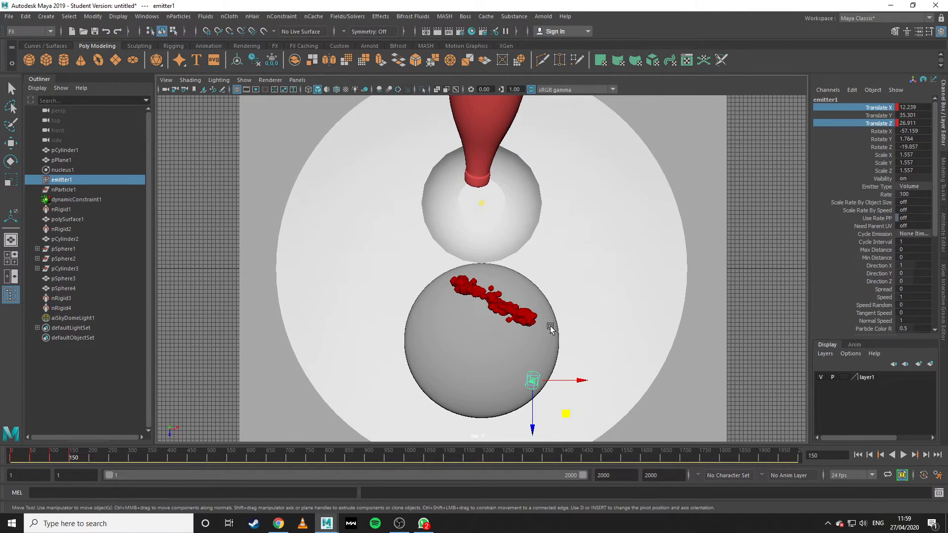
{"action": "scroll", "coordinate": [593, 420], "scroll_direction": "down", "scroll_amount": 1}
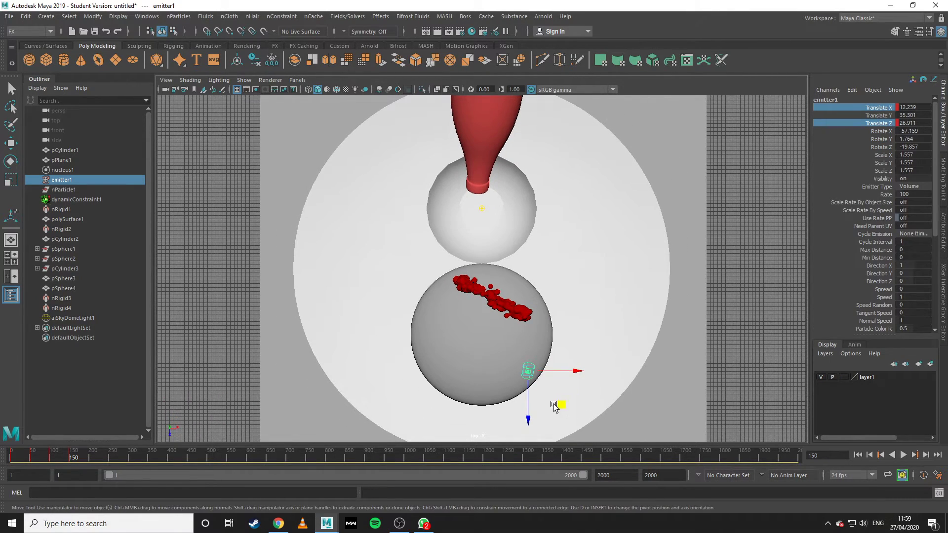
{"action": "key", "text": "alt+v"}
{"action": "left_click", "coordinate": [92, 462]}
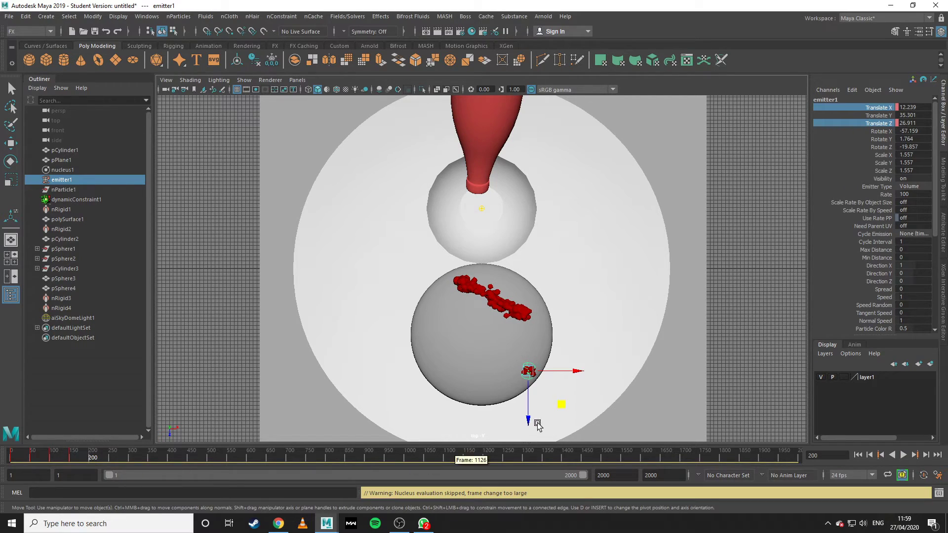
{"action": "left_click_drag", "start_coordinate": [563, 404], "coordinate": [481, 422]}
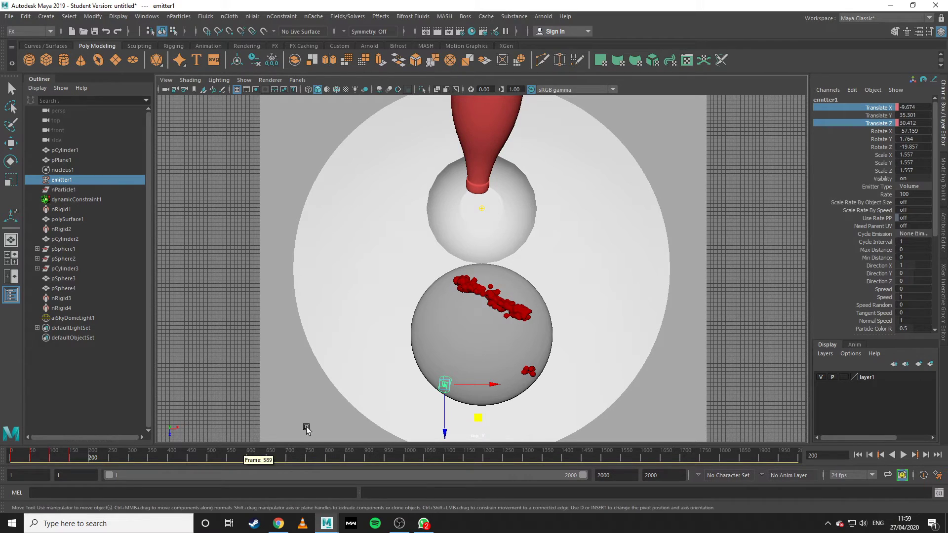
{"action": "right_click", "coordinate": [879, 127]}
{"action": "left_click", "coordinate": [879, 144]}
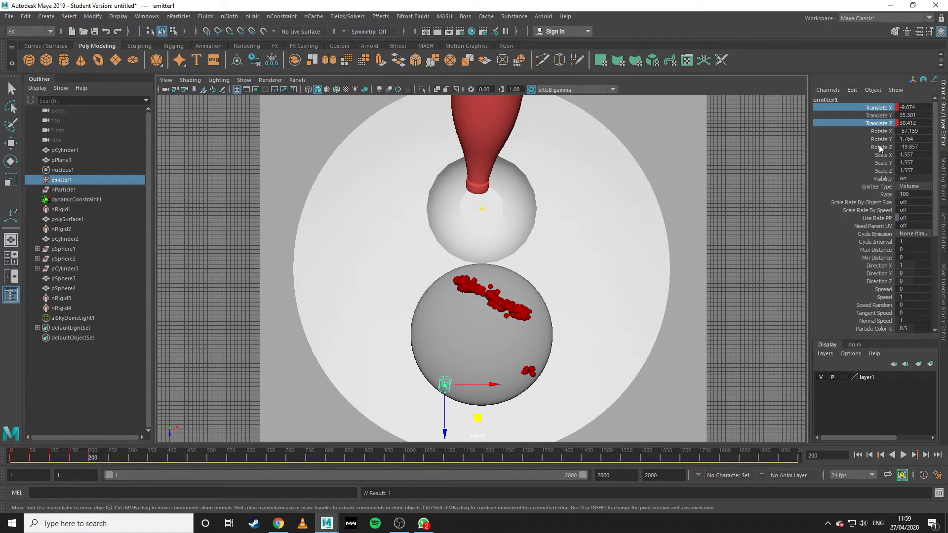
Play the simulation from the first frame to check the emitter's zigzag path over the dome, and rewind it.
{"action": "left_click", "coordinate": [859, 455]}
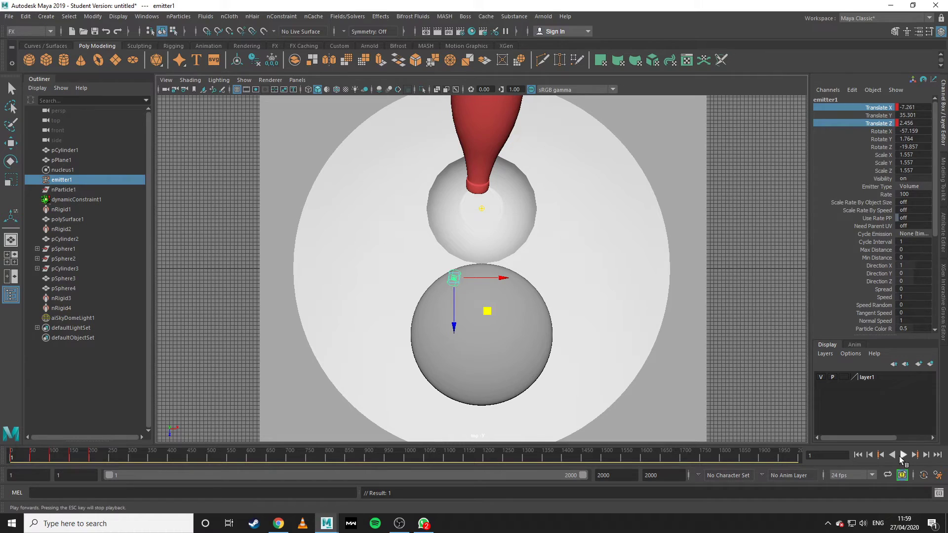
{"action": "left_click", "coordinate": [902, 455]}
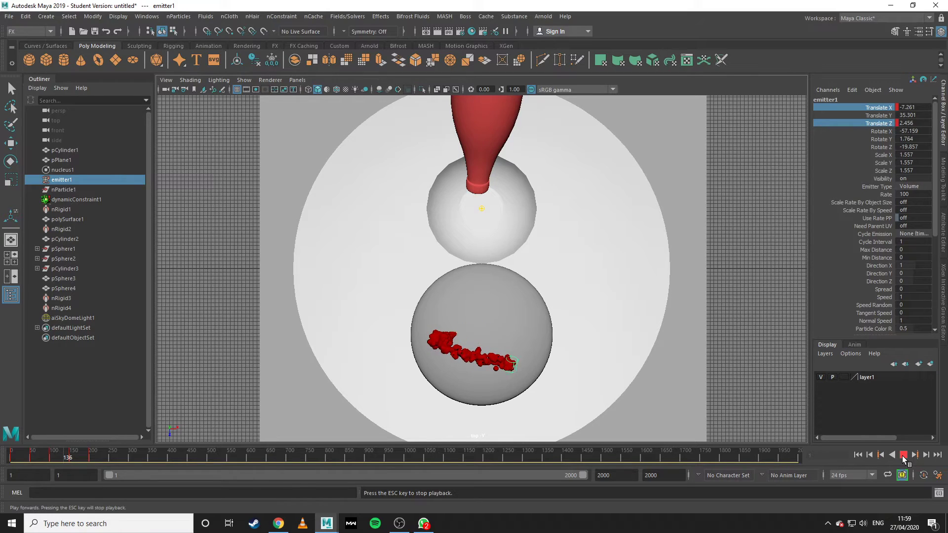
{"action": "left_click", "coordinate": [903, 455]}
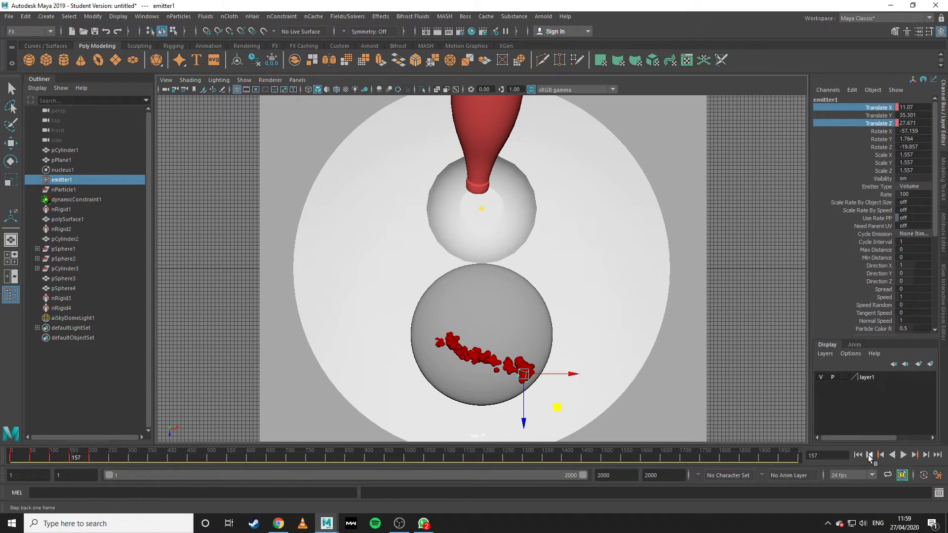
{"action": "left_click", "coordinate": [857, 454]}
In the perspective view, make the dome pSphere3 a passive collider and play the pour to test the collision.
{"action": "key", "text": "space"}
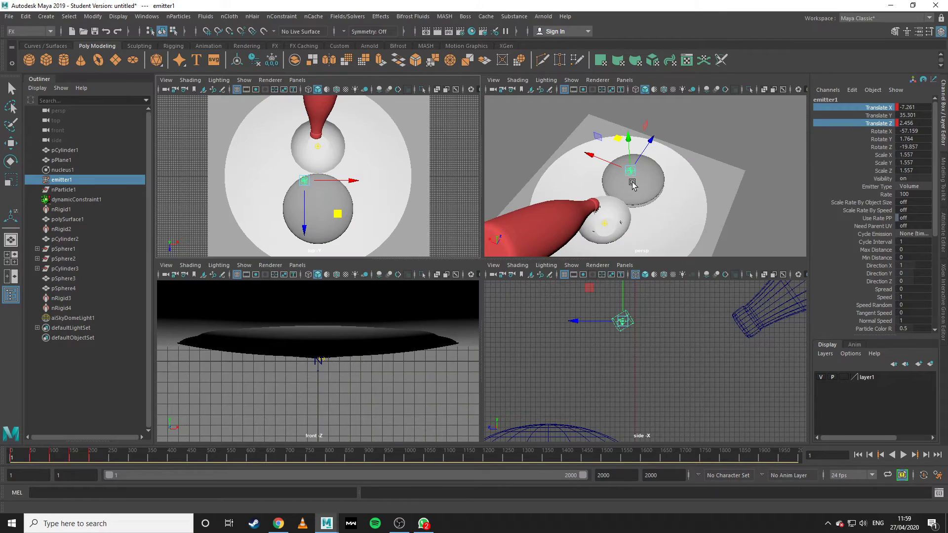
{"action": "key", "text": "space"}
{"action": "left_click", "coordinate": [502, 309]}
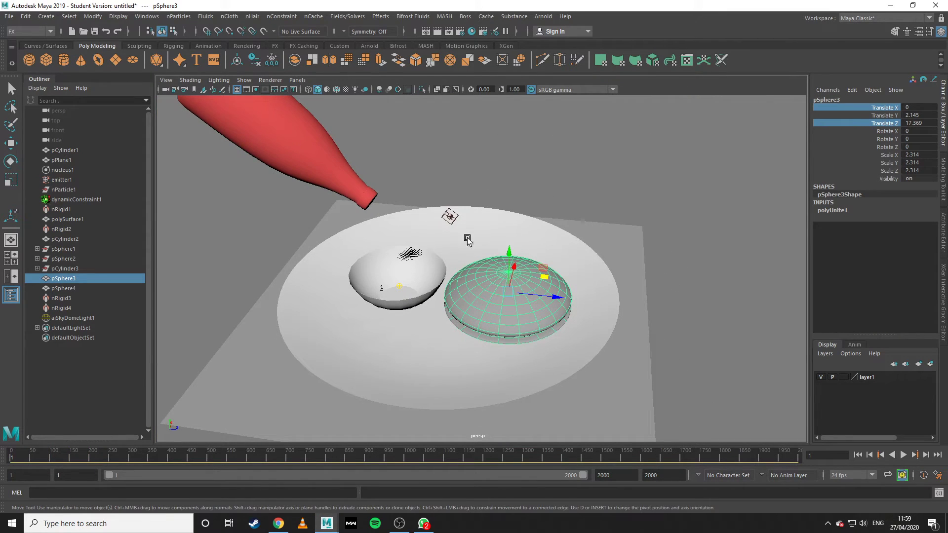
{"action": "left_click", "coordinate": [229, 17]}
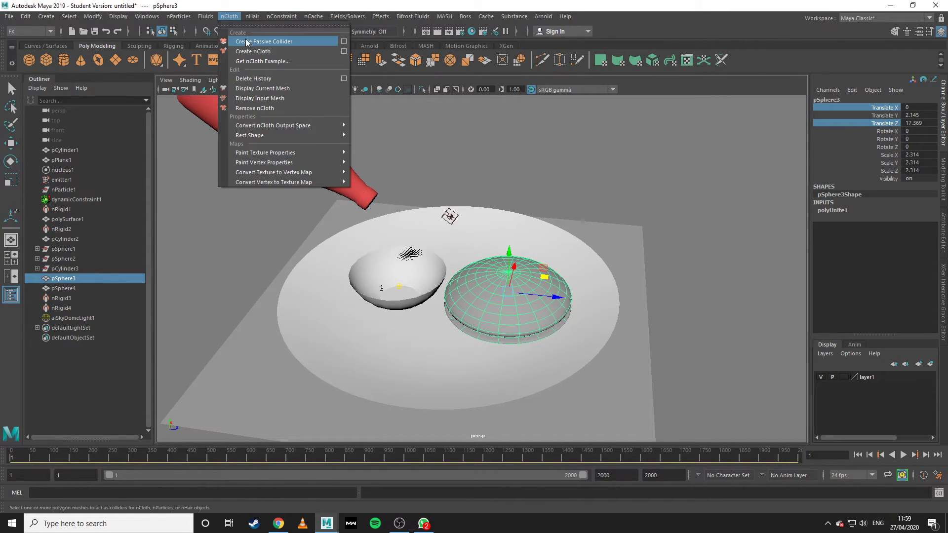
{"action": "left_click", "coordinate": [252, 43]}
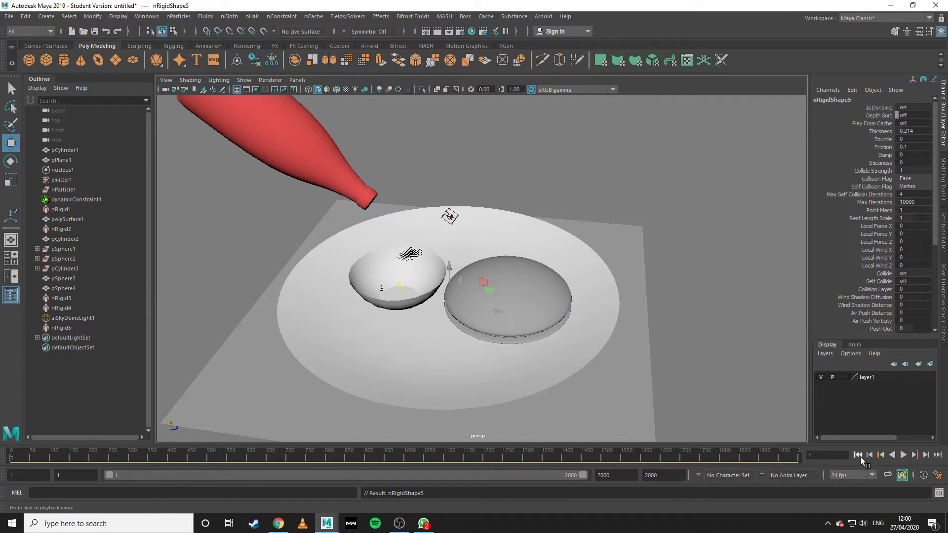
{"action": "left_click", "coordinate": [903, 456]}
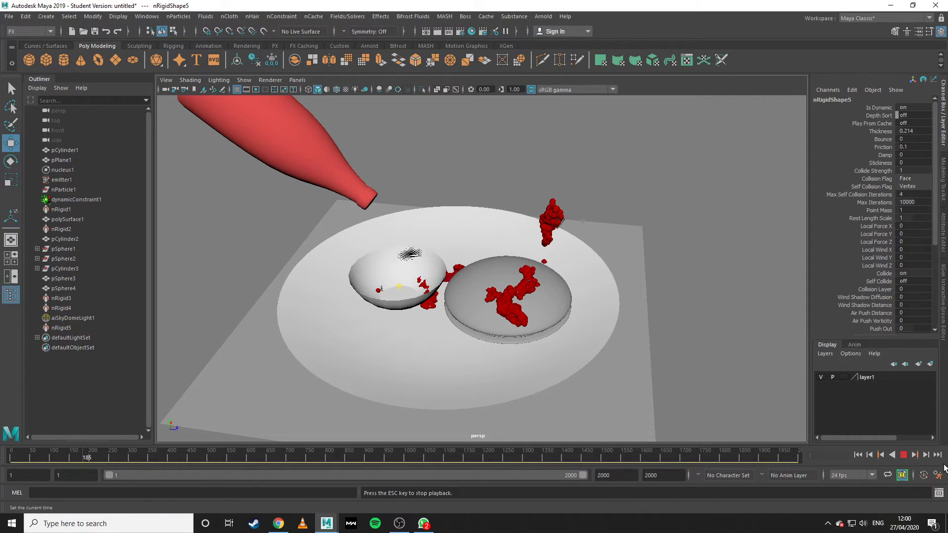
{"action": "key", "text": "Escape"}
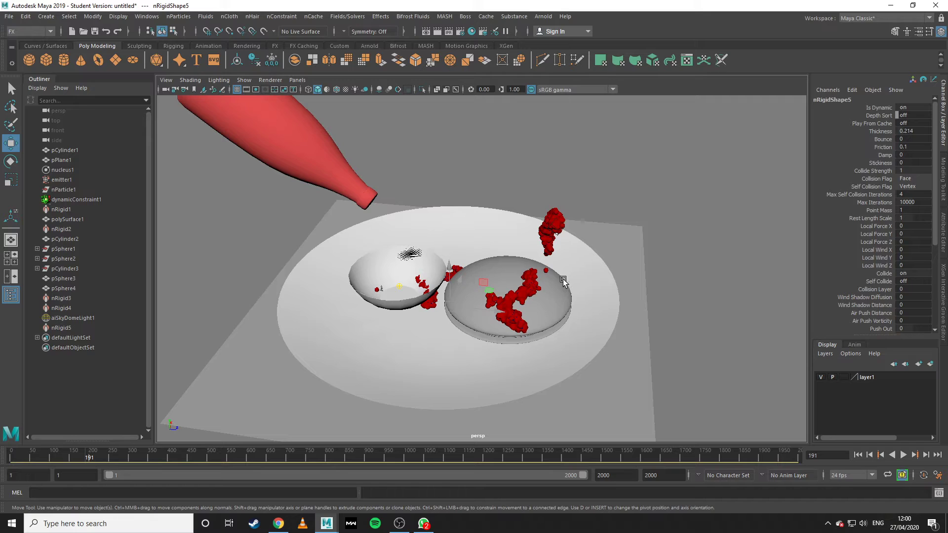
From the first frame, set the Stickiness of the dome's nRigid collider to 2, play the simulation, and rewind it.
{"action": "left_click", "coordinate": [553, 309]}
{"action": "key", "text": "alt+shift+v"}
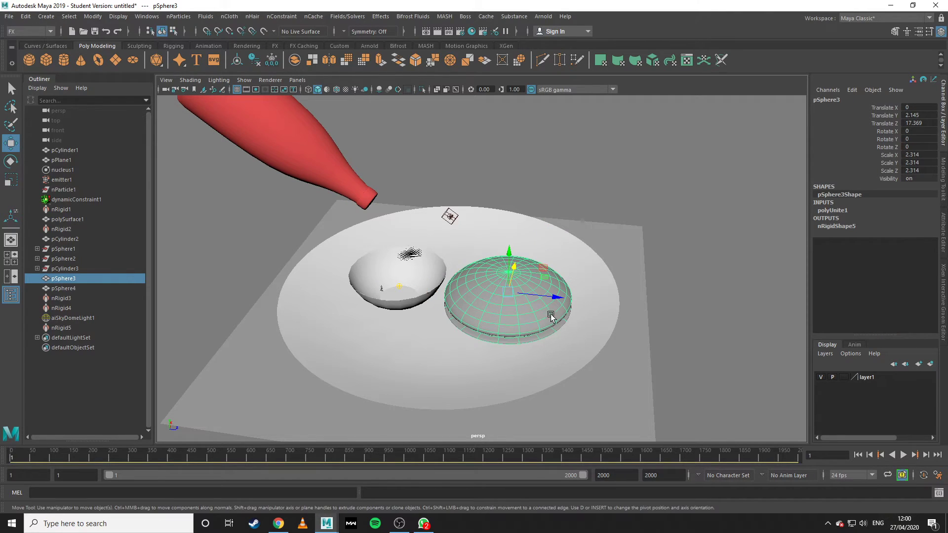
{"action": "left_click", "coordinate": [943, 246]}
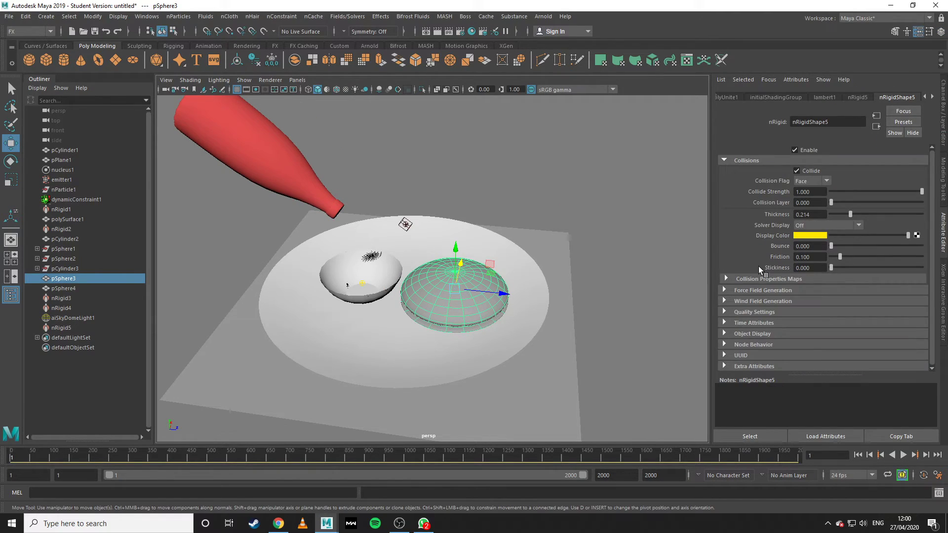
{"action": "left_click_drag", "start_coordinate": [815, 268], "coordinate": [773, 267]}
{"action": "type", "text": "2"}
{"action": "key", "text": "Return"}
{"action": "left_click", "coordinate": [904, 454]}
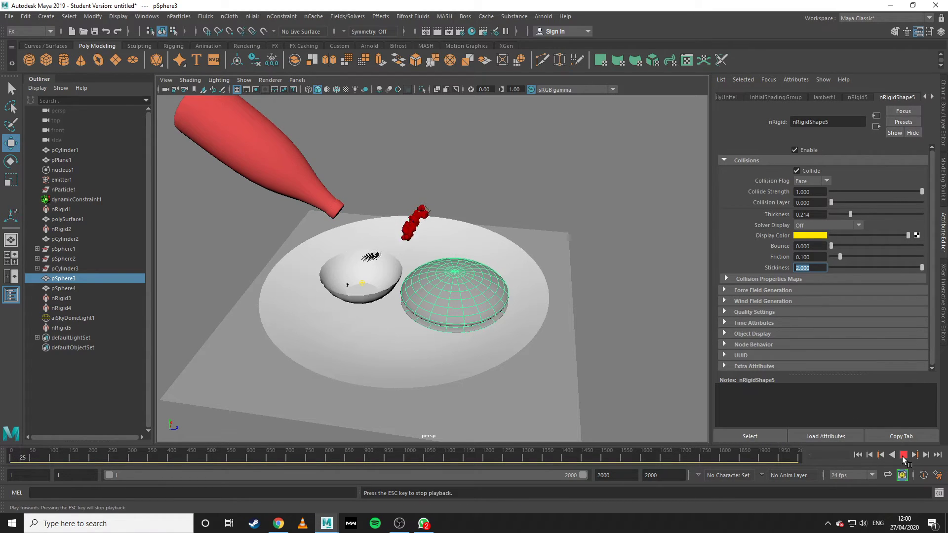
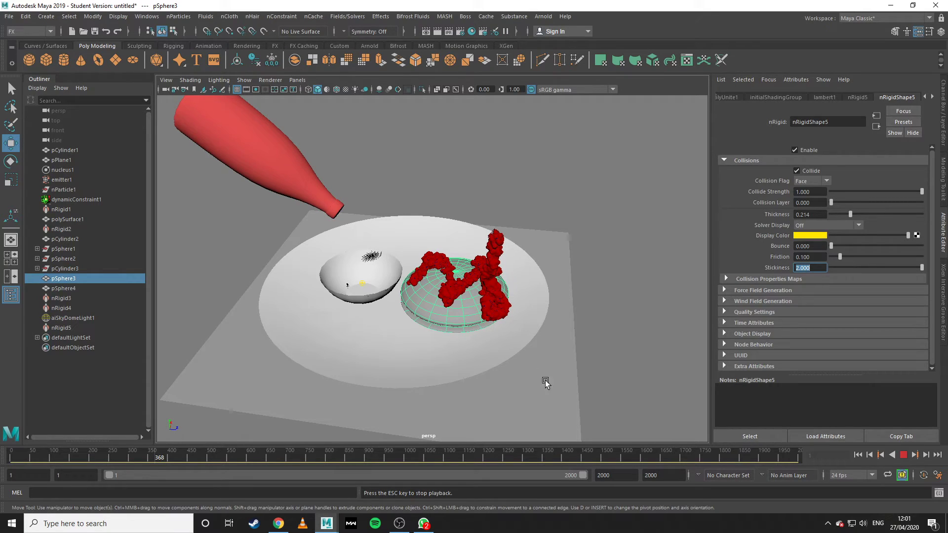
{"action": "left_click", "coordinate": [904, 455]}
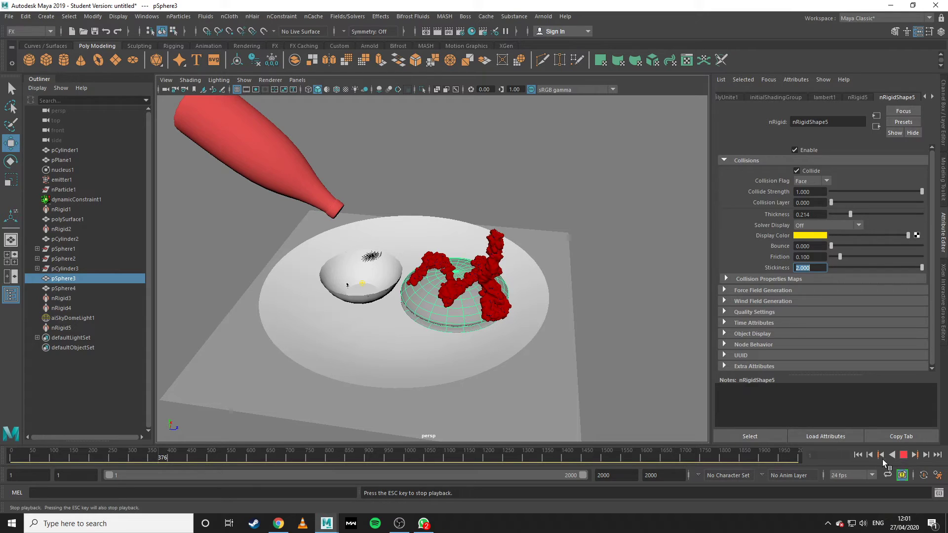
{"action": "left_click", "coordinate": [857, 456]}
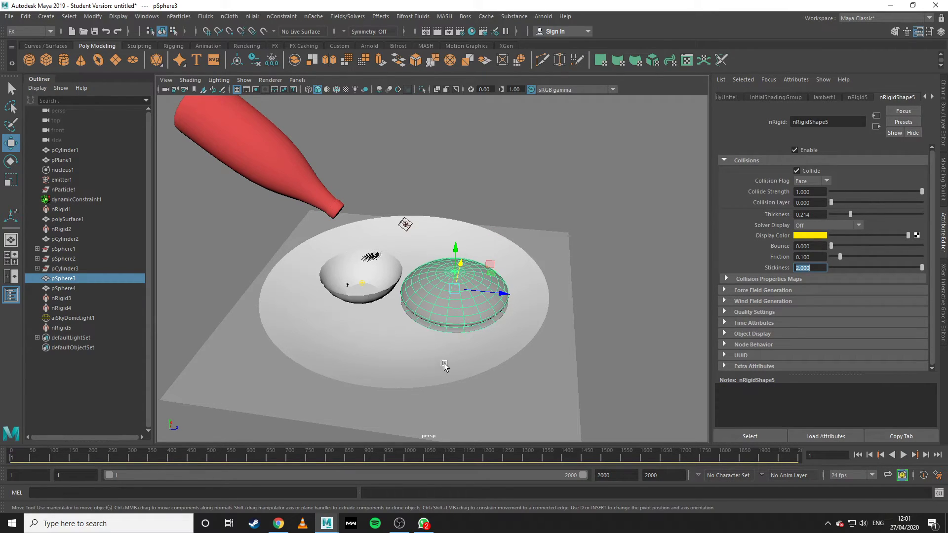
Raise the dome pSphere3 slightly along Y above the disc beneath it.
{"action": "left_click_drag", "start_coordinate": [548, 301], "coordinate": [533, 327], "text": "alt"}
{"action": "left_click_drag", "start_coordinate": [475, 296], "coordinate": [475, 289]}
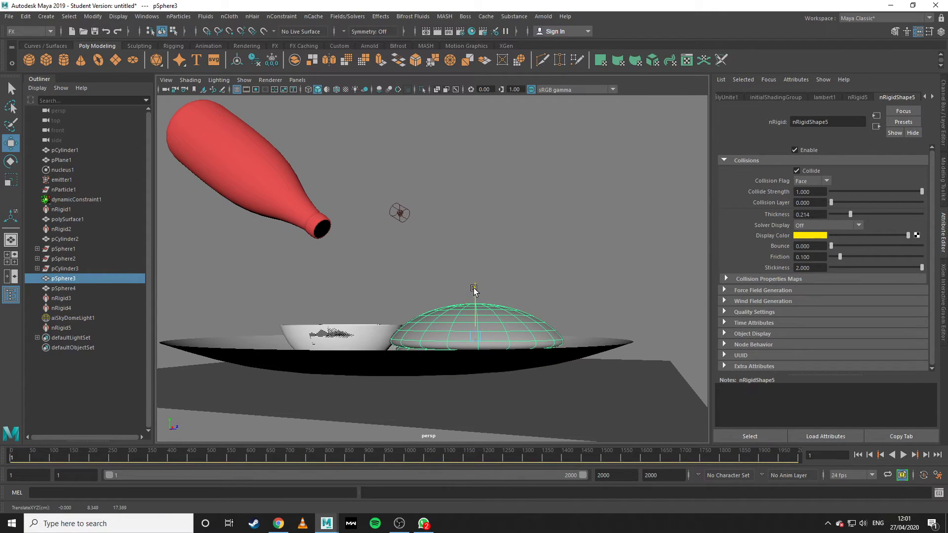
{"action": "left_click_drag", "start_coordinate": [553, 230], "coordinate": [594, 265], "text": "alt"}
{"action": "left_click", "coordinate": [482, 260]}
{"action": "scroll", "coordinate": [647, 371], "scroll_direction": "down", "scroll_amount": 4}
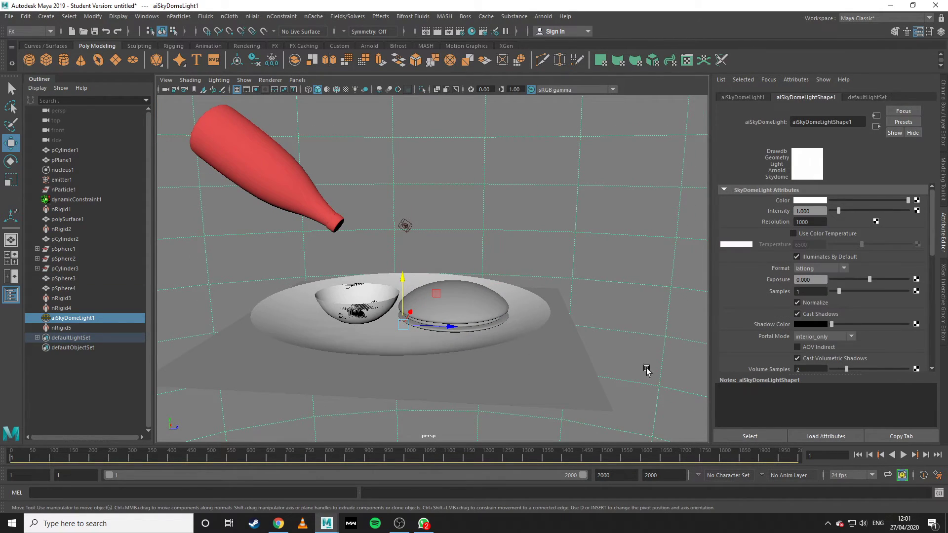
Move the bottle pCylinder1 along Z and X so that its mouth surrounds emitter1.
{"action": "left_click", "coordinate": [291, 205]}
{"action": "mouse_move", "coordinate": [313, 244]}
{"action": "left_mouse_down", "text": "alt"}
{"action": "mouse_move", "coordinate": [336, 252]}
{"action": "mouse_move", "coordinate": [313, 240]}
{"action": "left_mouse_up", "text": "alt"}
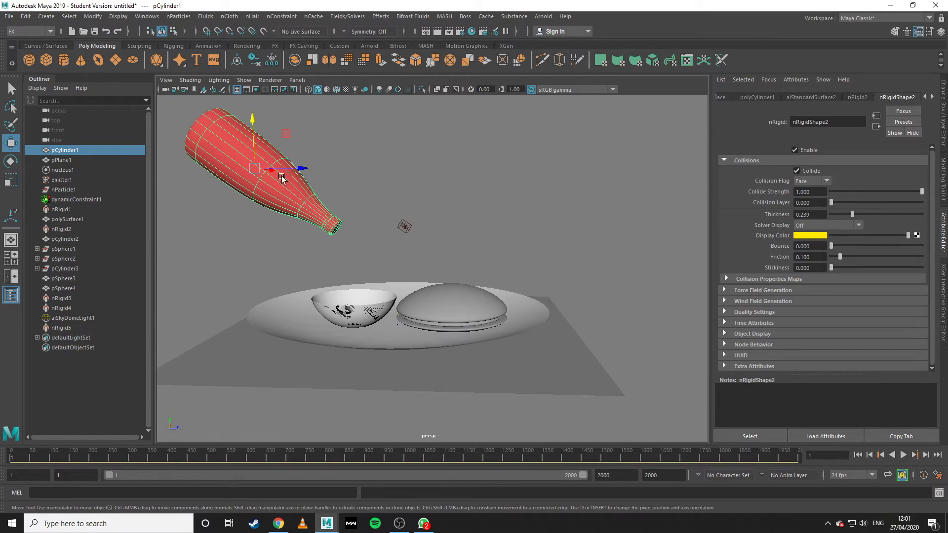
{"action": "left_click_drag", "start_coordinate": [296, 169], "coordinate": [473, 193]}
{"action": "left_click_drag", "start_coordinate": [544, 162], "coordinate": [525, 161]}
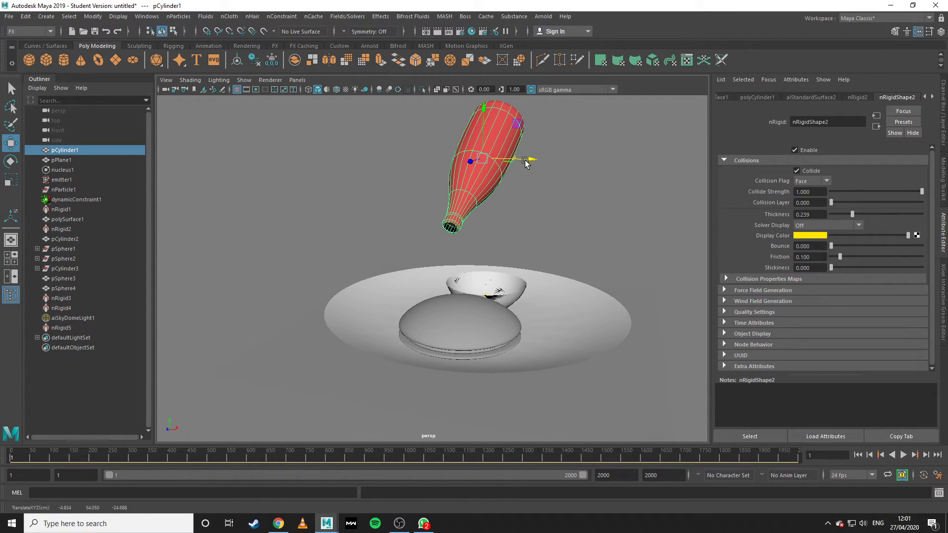
Parent emitter1 to the bottle pCylinder1.
{"action": "scroll", "coordinate": [388, 266], "scroll_direction": "up", "scroll_amount": 8}
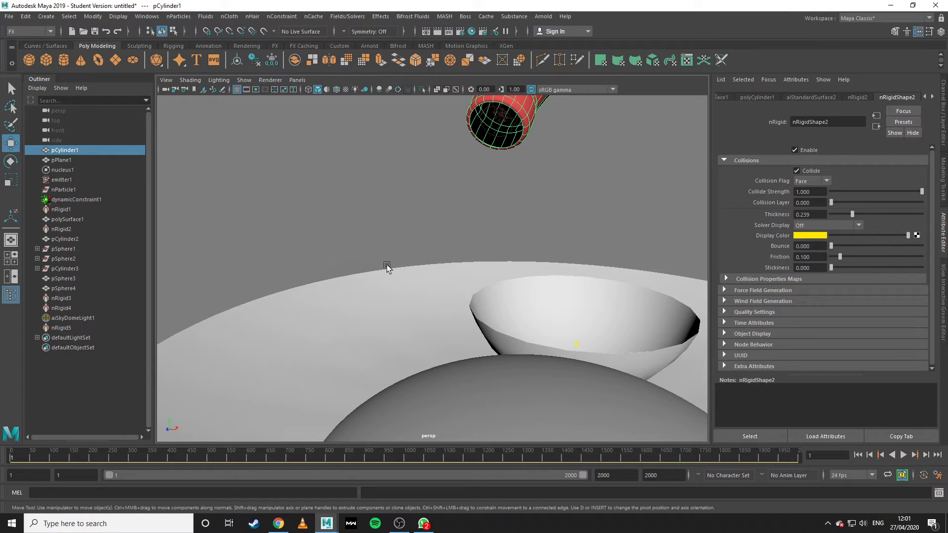
{"action": "left_click_drag", "start_coordinate": [357, 224], "coordinate": [416, 222], "text": "alt"}
{"action": "middle_click_drag", "start_coordinate": [416, 222], "coordinate": [487, 353], "text": "alt"}
{"action": "scroll", "coordinate": [489, 355], "scroll_direction": "up", "scroll_amount": 5}
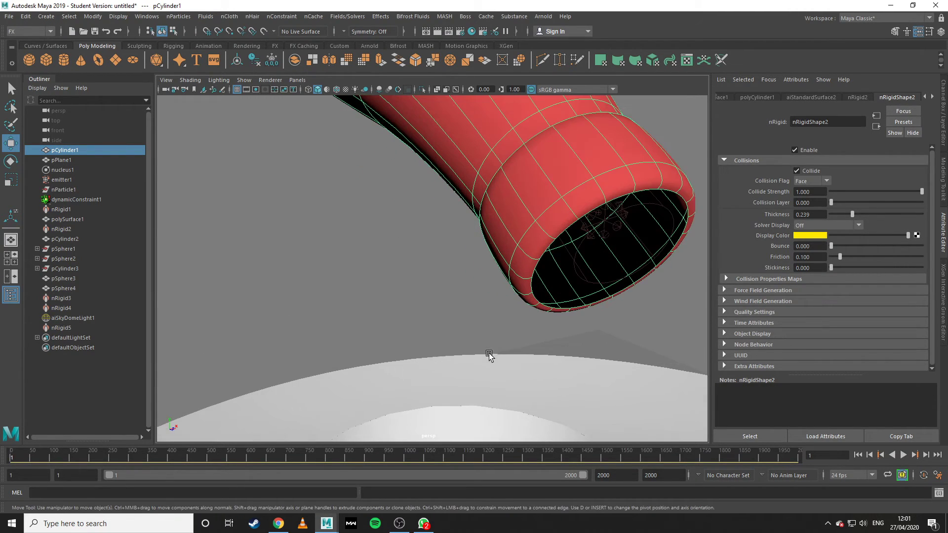
{"action": "middle_click_drag", "start_coordinate": [531, 301], "coordinate": [395, 379], "text": "alt"}
{"action": "left_click", "coordinate": [507, 271]}
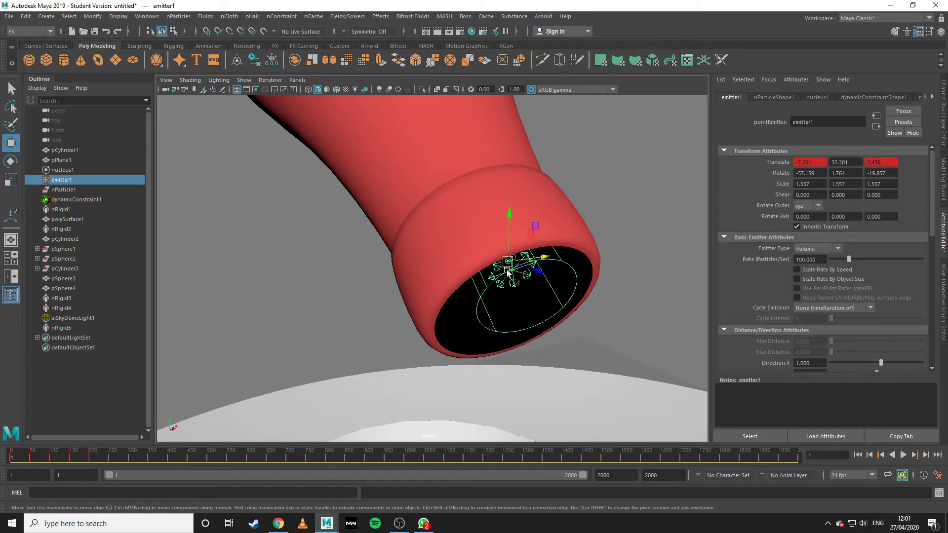
{"action": "left_click", "coordinate": [446, 259], "text": "shift"}
{"action": "key", "text": "p"}
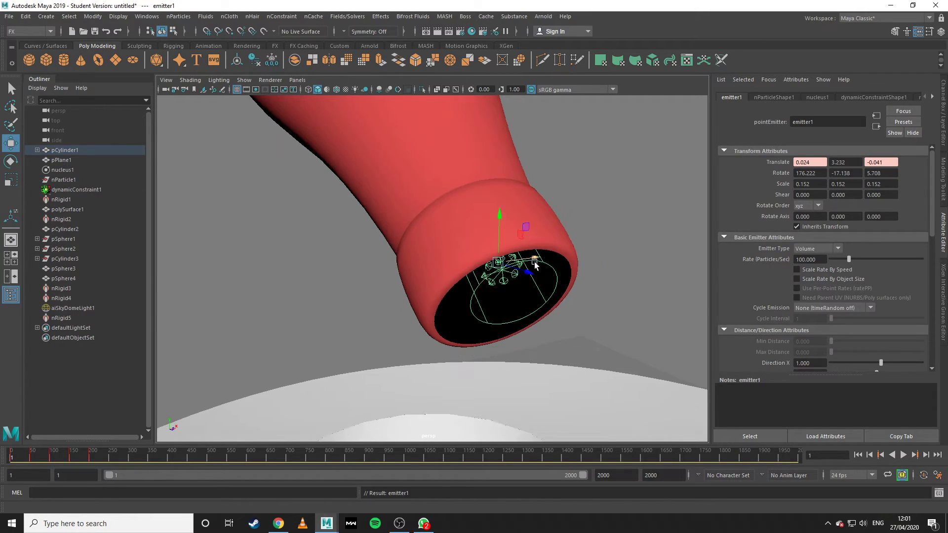
Play the animation from the first frame to check the bottle with its parented emitter, and rewind it.
{"action": "scroll", "coordinate": [535, 265], "scroll_direction": "down", "scroll_amount": 6}
{"action": "left_click_drag", "start_coordinate": [467, 301], "coordinate": [505, 302], "text": "alt"}
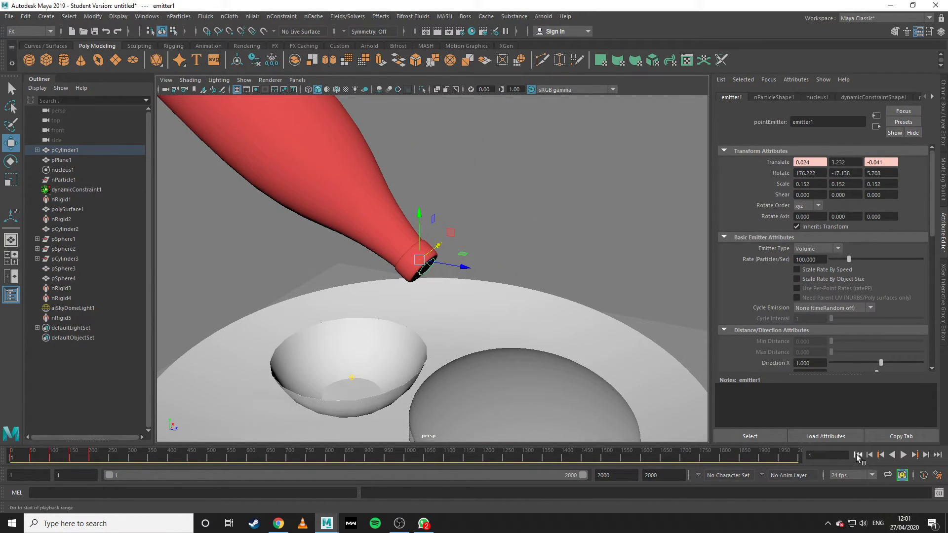
{"action": "left_click", "coordinate": [858, 455]}
{"action": "left_click", "coordinate": [904, 455]}
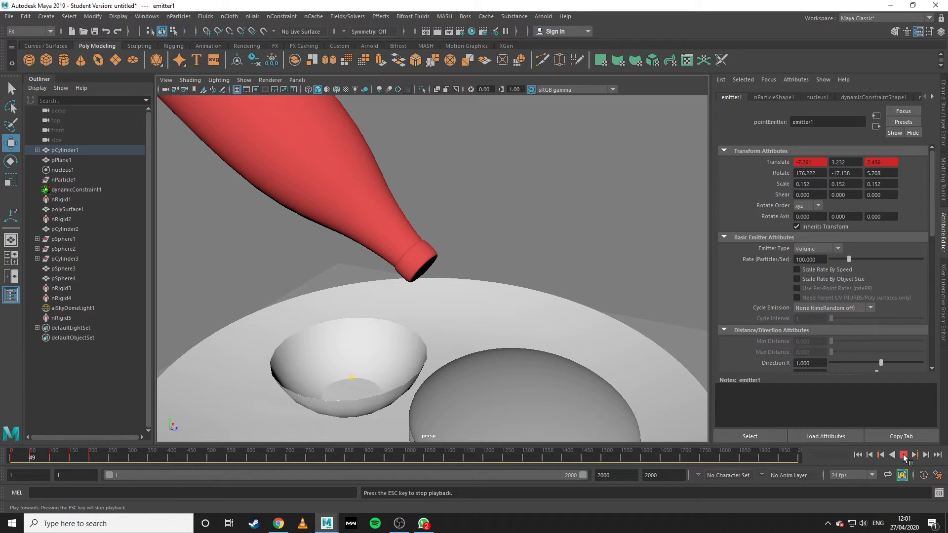
{"action": "left_click", "coordinate": [904, 455]}
{"action": "left_click", "coordinate": [858, 455]}
{"action": "scroll", "coordinate": [614, 331], "scroll_direction": "down", "scroll_amount": 5}
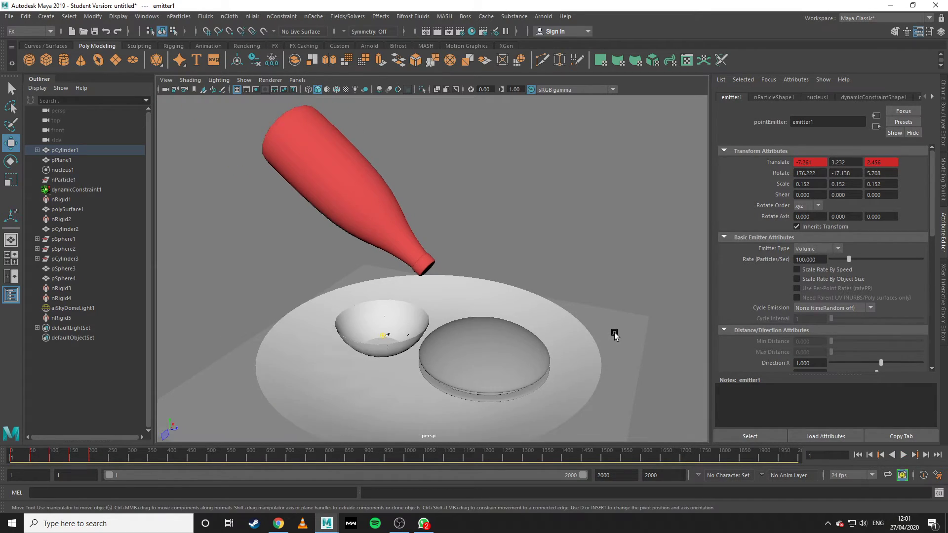
Undo the parenting of emitter1 and the bottle's last moves, play the simulation briefly, and rewind it.
{"action": "key", "text": "ctrl+z"}
{"action": "key", "text": "ctrl+z"}
{"action": "key", "text": "ctrl+z"}
{"action": "key", "text": "ctrl+z"}
{"action": "key", "text": "ctrl+z"}
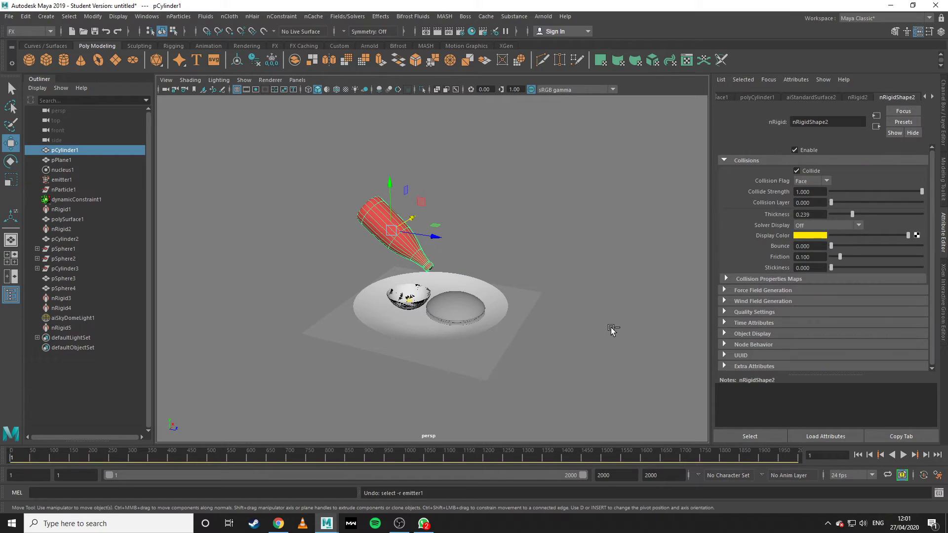
{"action": "key", "text": "ctrl+z"}
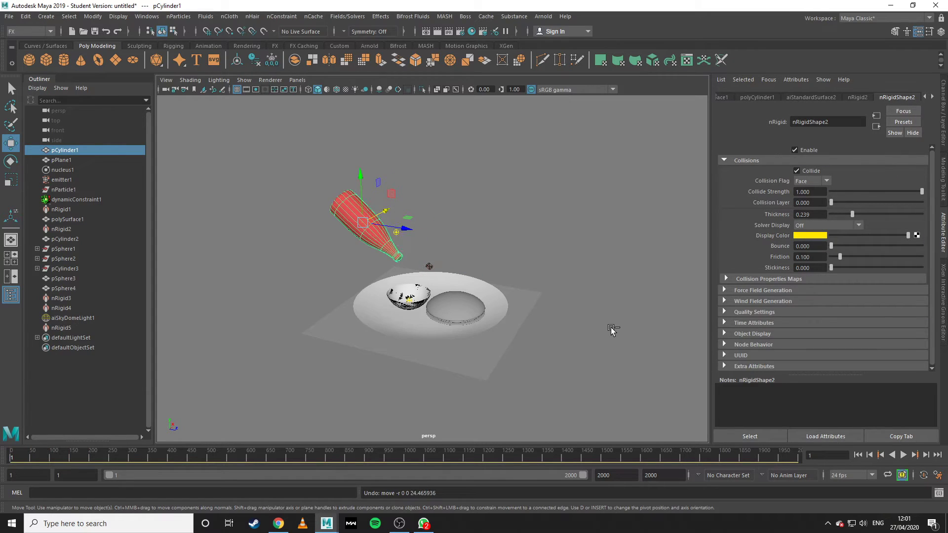
{"action": "left_click", "coordinate": [903, 454]}
{"action": "left_click", "coordinate": [904, 454]}
{"action": "left_click", "coordinate": [858, 455]}
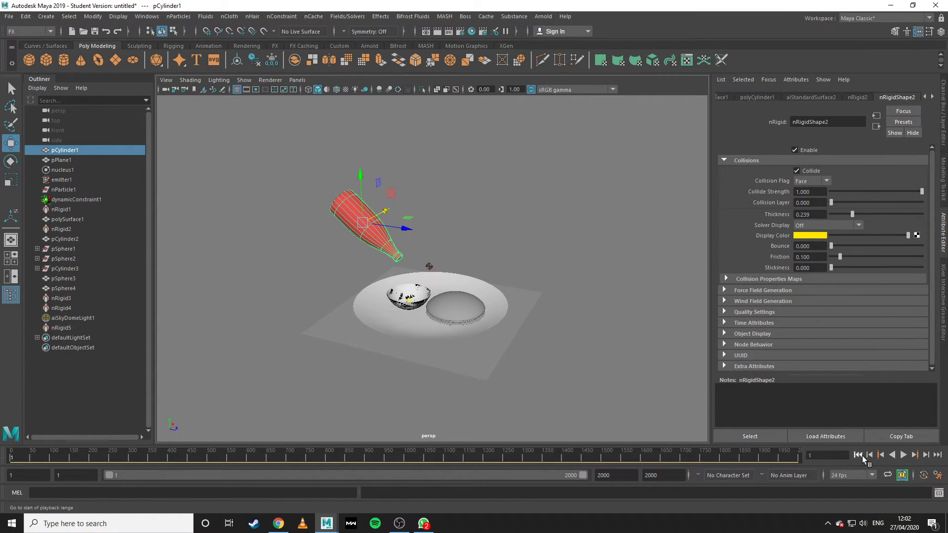
Move the bottle pCylinder1 along Z and X to about X -4.34 and Z -23.98 so its mouth surrounds emitter1.
{"action": "scroll", "coordinate": [596, 340], "scroll_direction": "up", "scroll_amount": 5}
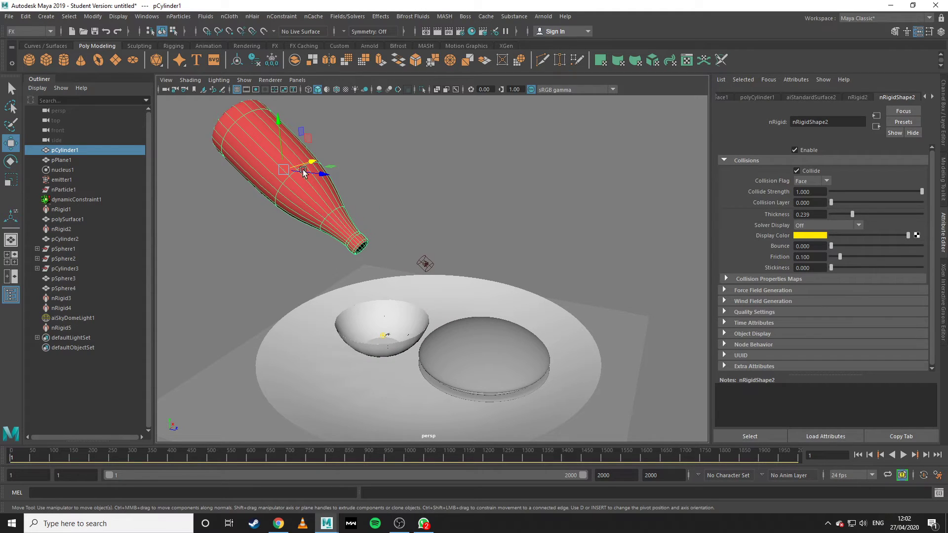
{"action": "middle_click_drag", "start_coordinate": [331, 217], "coordinate": [395, 216]}
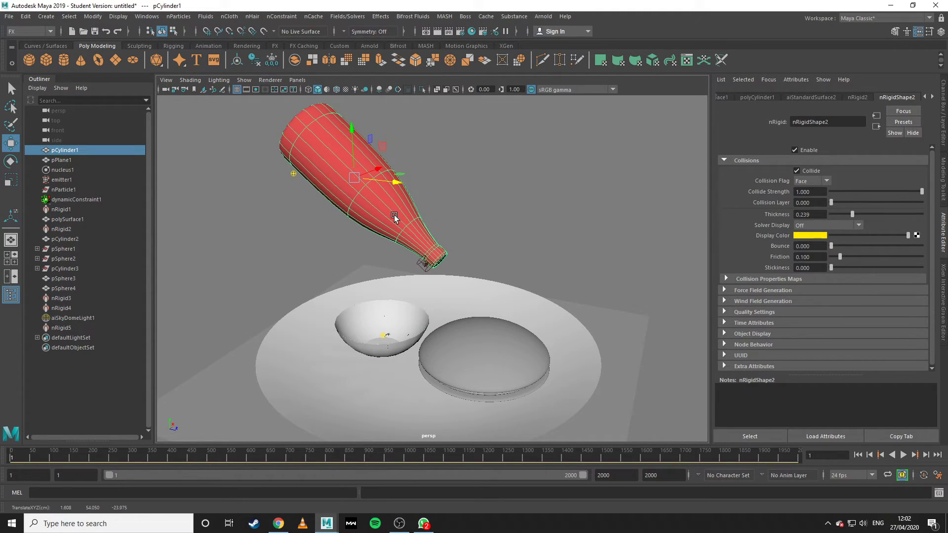
{"action": "middle_click_drag", "start_coordinate": [382, 180], "coordinate": [371, 180]}
{"action": "left_click_drag", "start_coordinate": [370, 177], "coordinate": [372, 178]}
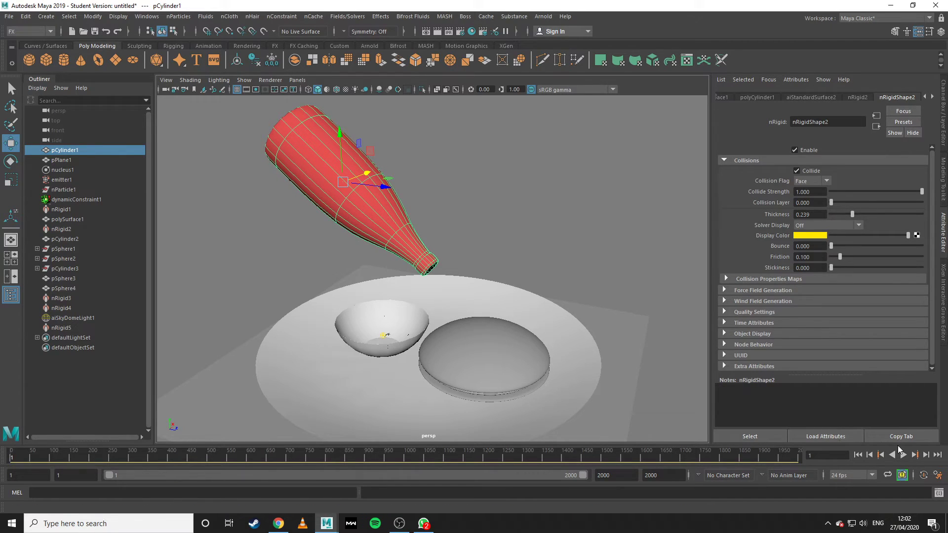
Key the bottle's Translate X and Translate Z at frame 1.
{"action": "left_click", "coordinate": [944, 112]}
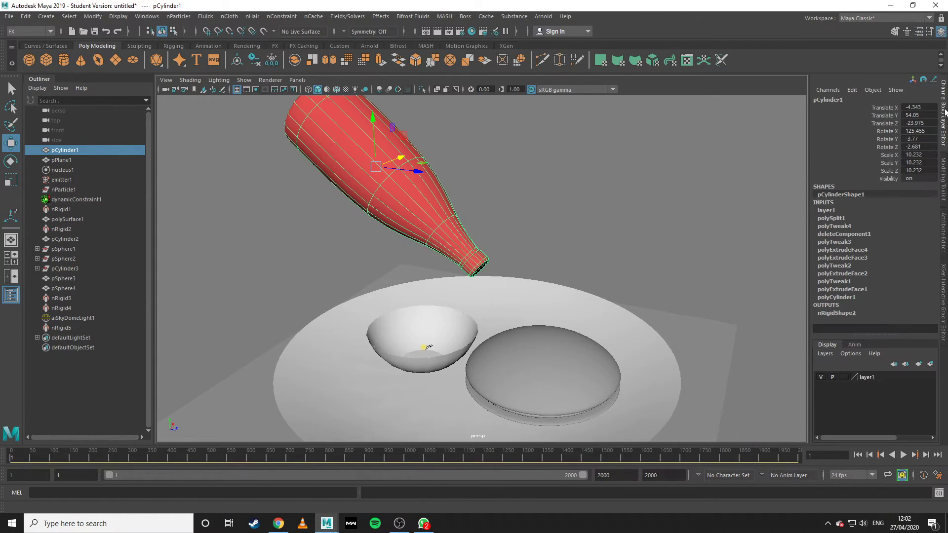
{"action": "left_click", "coordinate": [881, 108]}
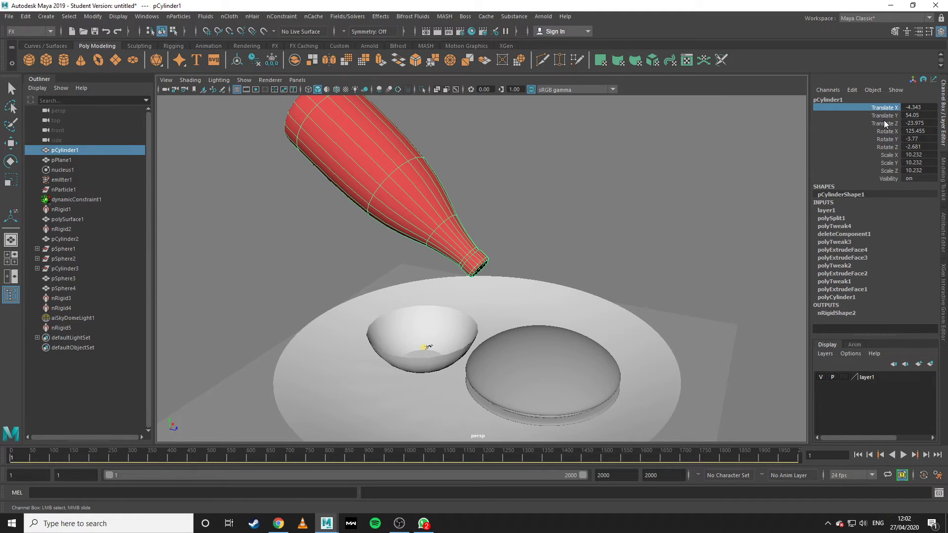
{"action": "left_click", "coordinate": [884, 123], "text": "ctrl"}
{"action": "right_click", "coordinate": [864, 127]}
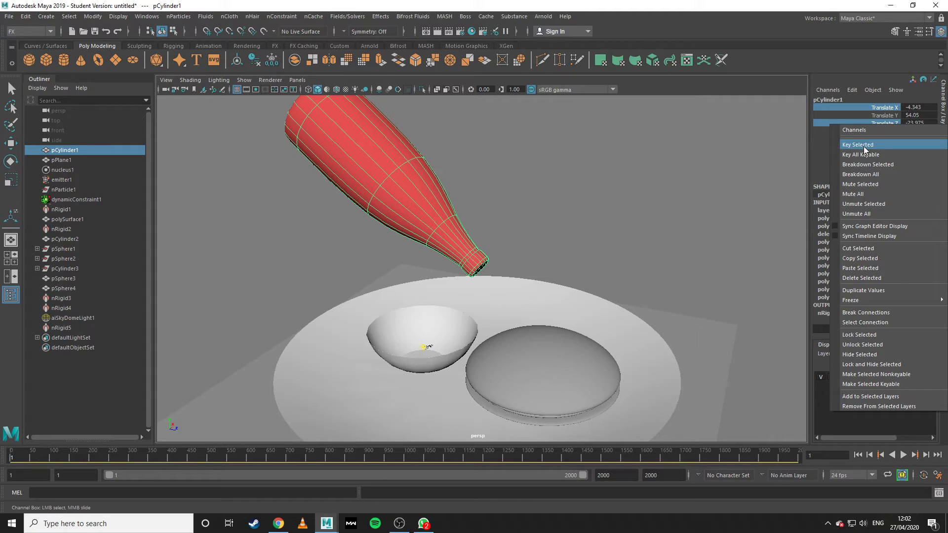
{"action": "left_click", "coordinate": [864, 146]}
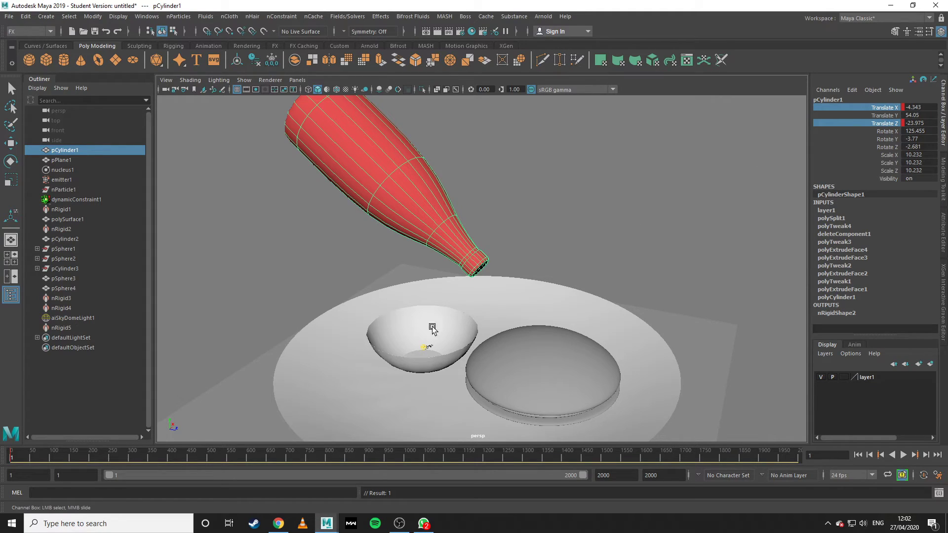
At frame 50, move the bottle's mouth over the emitter in the top view, to about X 14.03 and Z -14.77, and key both translations.
{"action": "left_click", "coordinate": [32, 458]}
{"action": "key", "text": "space"}
{"action": "key", "text": "space"}
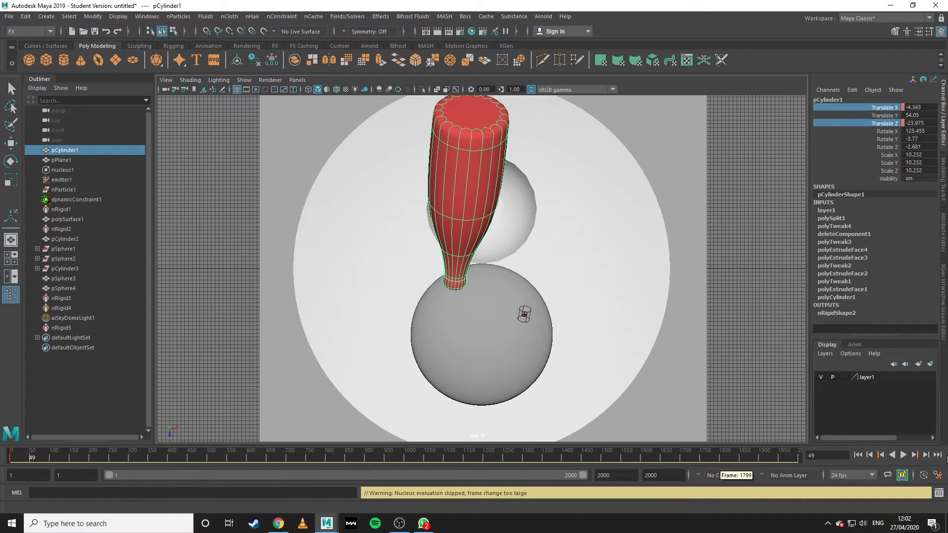
{"action": "left_click", "coordinate": [927, 456]}
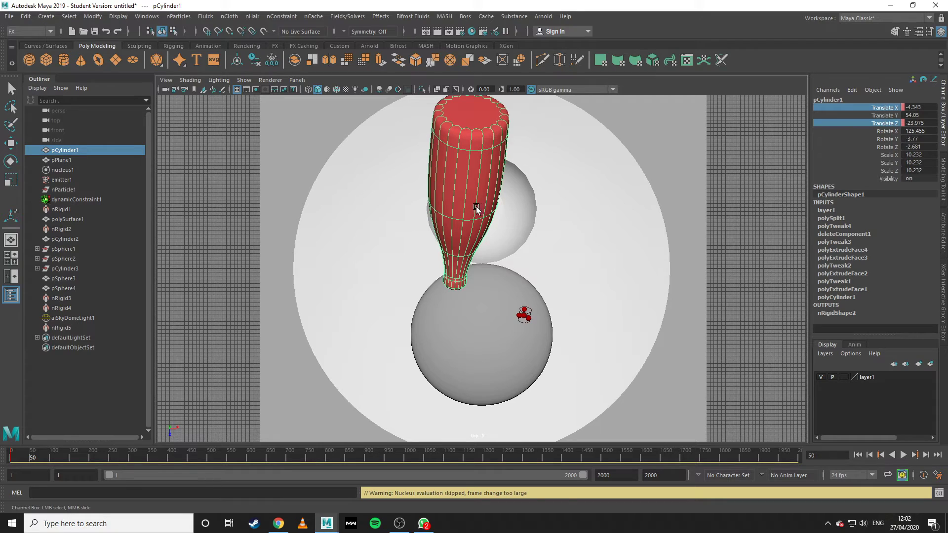
{"action": "key", "text": "space"}
{"action": "key", "text": "w"}
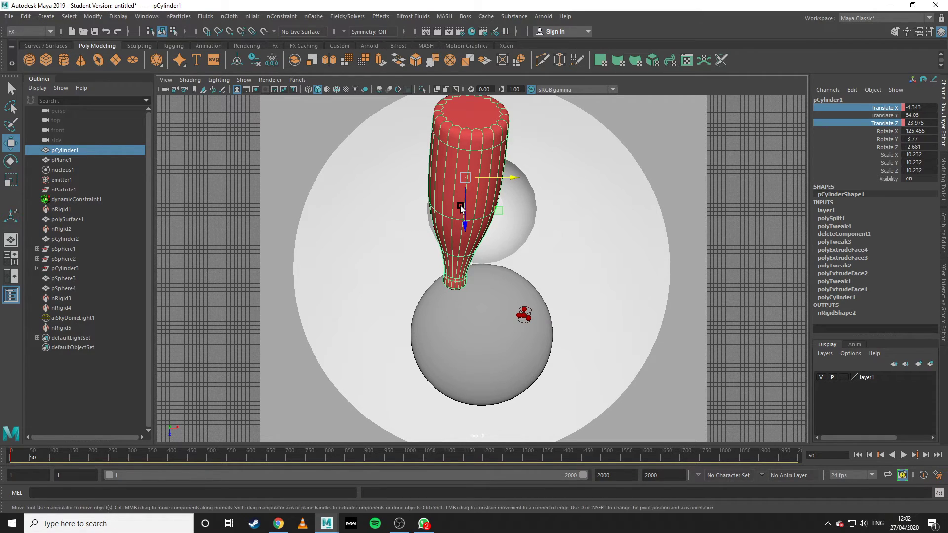
{"action": "middle_click_drag", "start_coordinate": [499, 209], "coordinate": [566, 244]}
{"action": "key", "text": "4"}
{"action": "scroll", "coordinate": [568, 247], "scroll_direction": "up", "scroll_amount": 10}
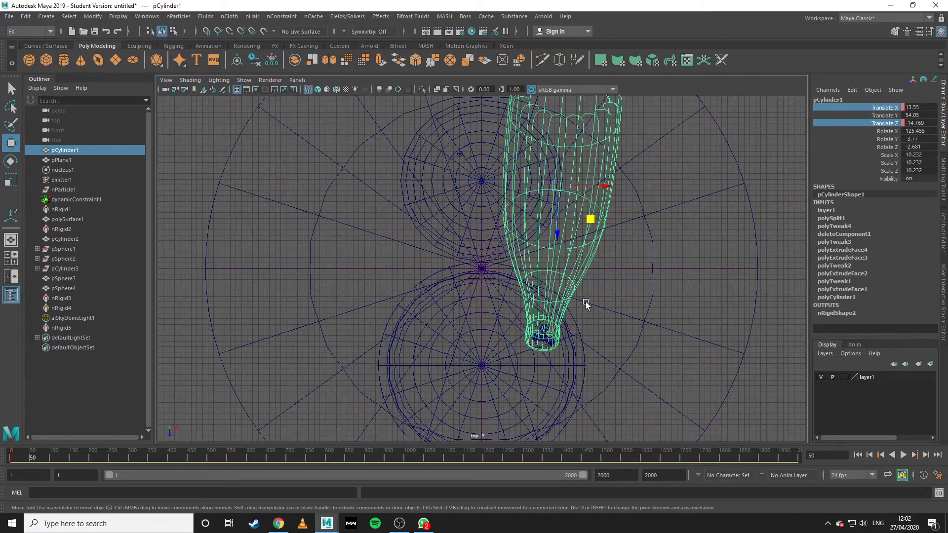
{"action": "scroll", "coordinate": [496, 280], "scroll_direction": "down", "scroll_amount": 6}
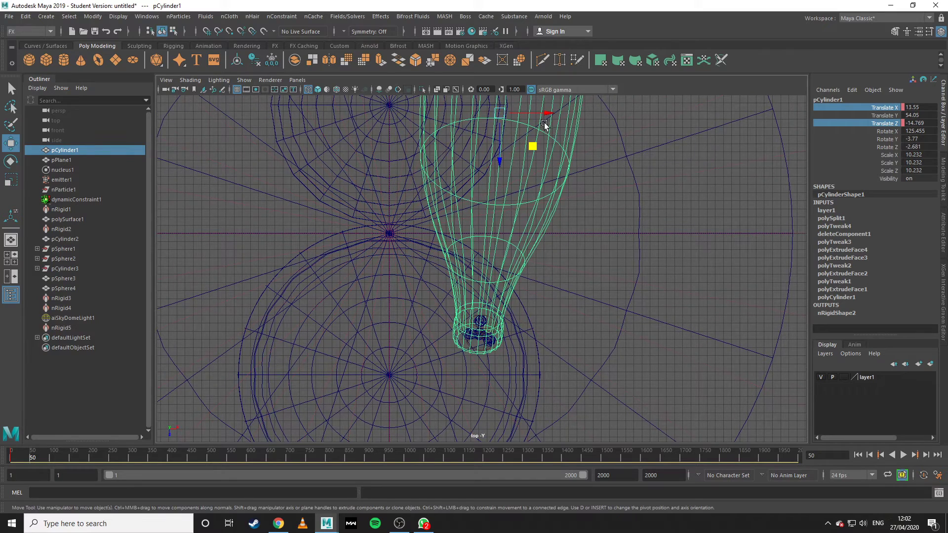
{"action": "left_click_drag", "start_coordinate": [546, 114], "coordinate": [549, 114]}
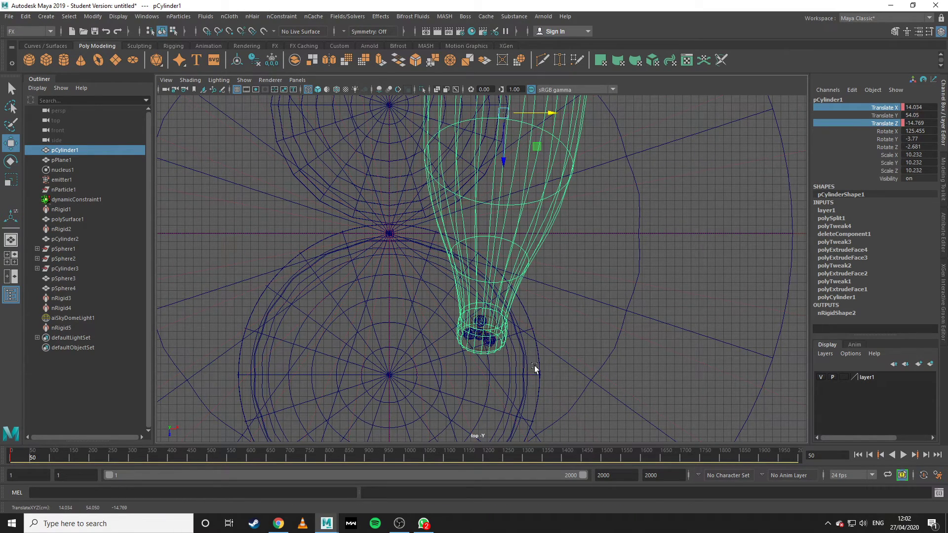
{"action": "right_click", "coordinate": [876, 123]}
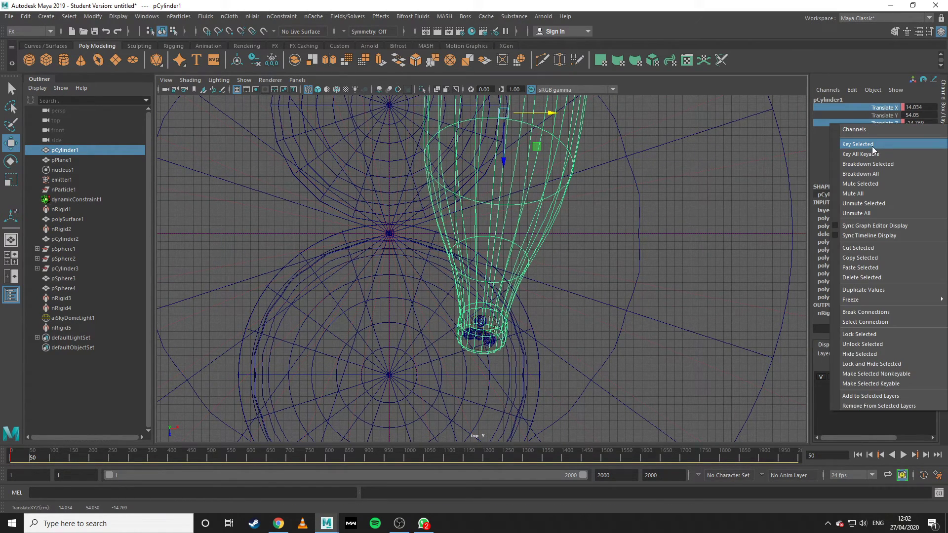
{"action": "left_click", "coordinate": [872, 145]}
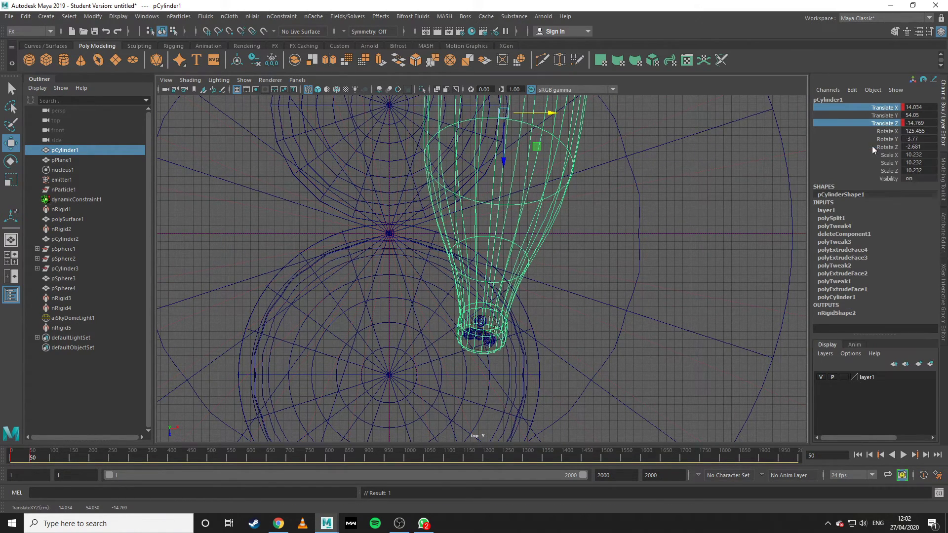
At frame 100, move the bottle toward the emitter, to about X -11.69 and Z -7.3, and key Translate X and Z.
{"action": "left_click", "coordinate": [50, 458]}
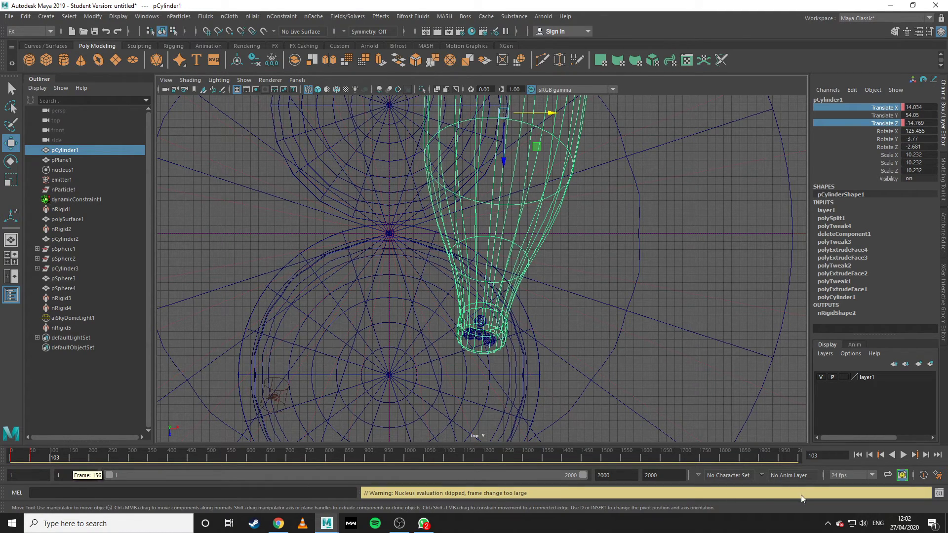
{"action": "left_click", "coordinate": [870, 455]}
{"action": "left_click", "coordinate": [870, 455]}
{"action": "left_click", "coordinate": [870, 455]}
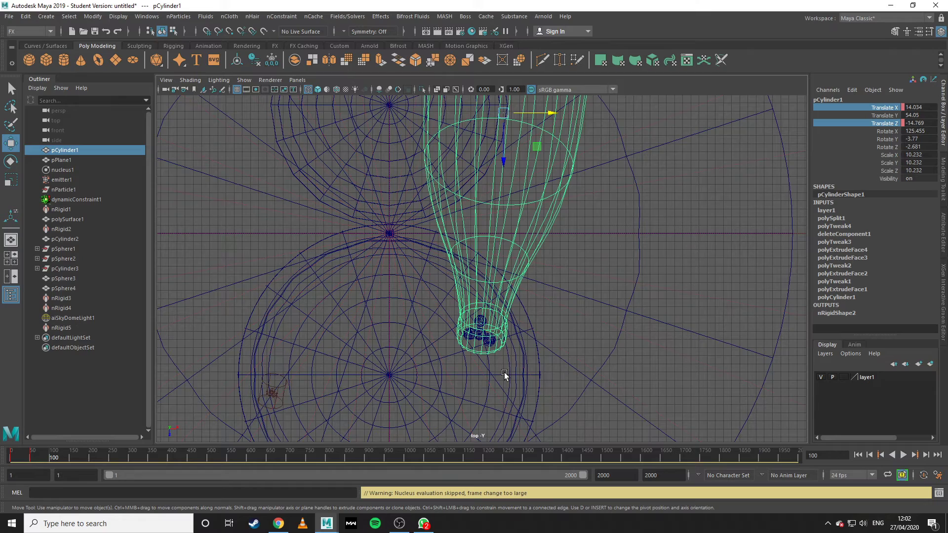
{"action": "scroll", "coordinate": [506, 187], "scroll_direction": "down", "scroll_amount": 2}
{"action": "left_click_drag", "start_coordinate": [537, 182], "coordinate": [372, 227]}
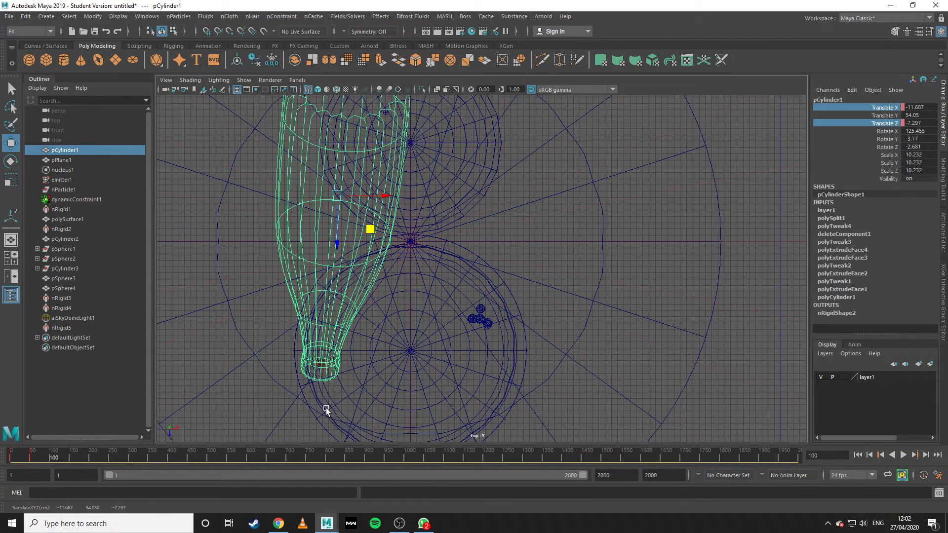
{"action": "right_click", "coordinate": [849, 124]}
{"action": "left_click", "coordinate": [854, 142]}
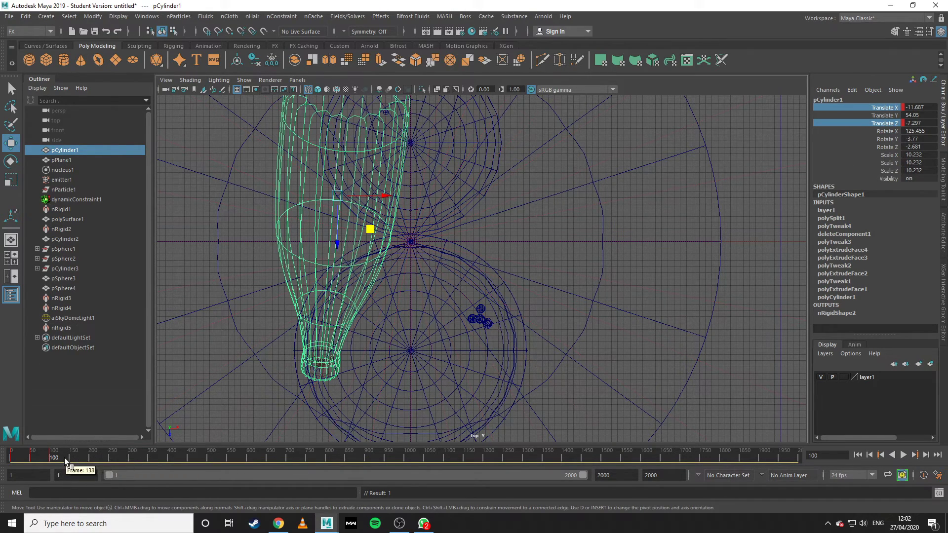
{"action": "left_click", "coordinate": [70, 458]}
{"action": "key", "text": "alt+v"}
{"action": "left_click", "coordinate": [70, 459]}
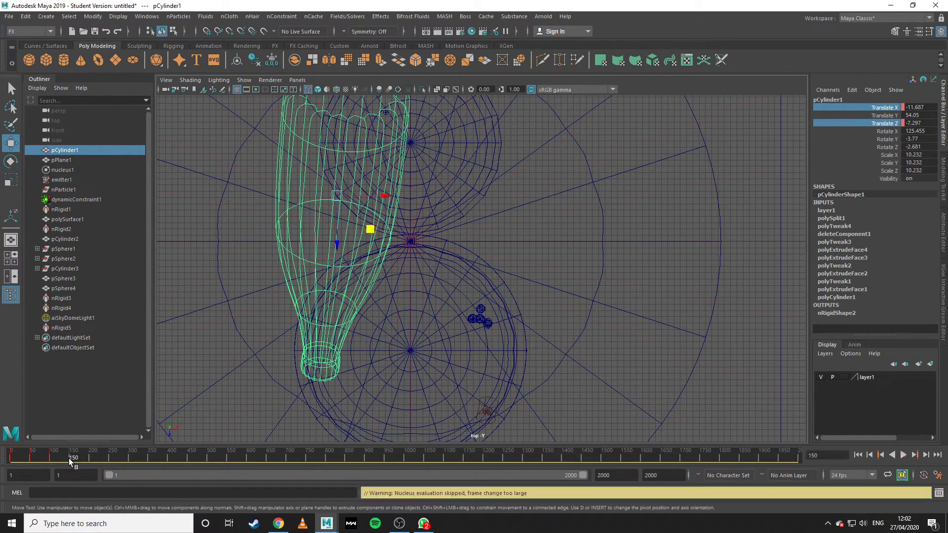
{"action": "scroll", "coordinate": [687, 287], "scroll_direction": "down", "scroll_amount": 3}
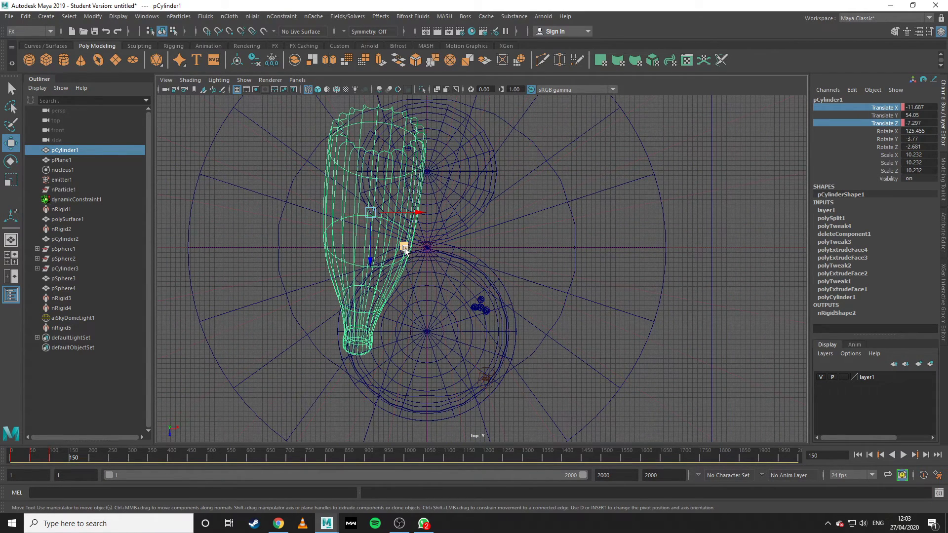
{"action": "right_click", "coordinate": [888, 105]}
{"action": "left_click", "coordinate": [882, 128]}
{"action": "key", "text": "ctrl+z"}
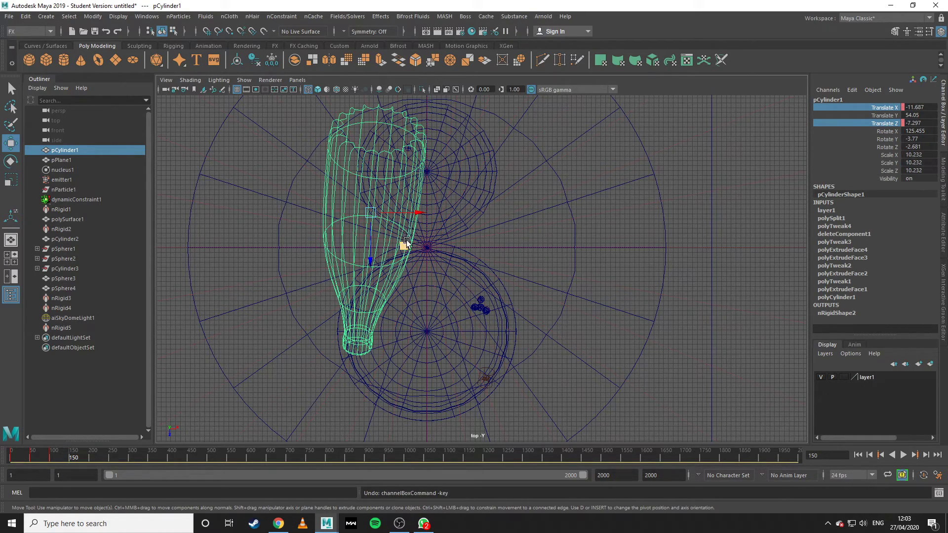
Run the simulation up to frame 150, move the bottle's mouth over the emitter at about X 14.89 and Z 0.27, and key both translations.
{"action": "left_click_drag", "start_coordinate": [19, 455], "coordinate": [69, 467]}
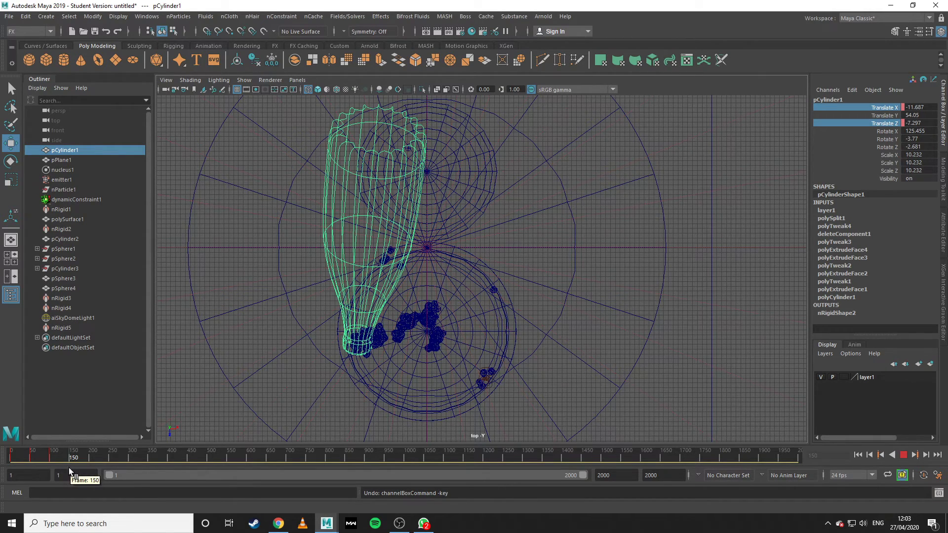
{"action": "left_click_drag", "start_coordinate": [403, 247], "coordinate": [532, 283]}
{"action": "right_click", "coordinate": [878, 122]}
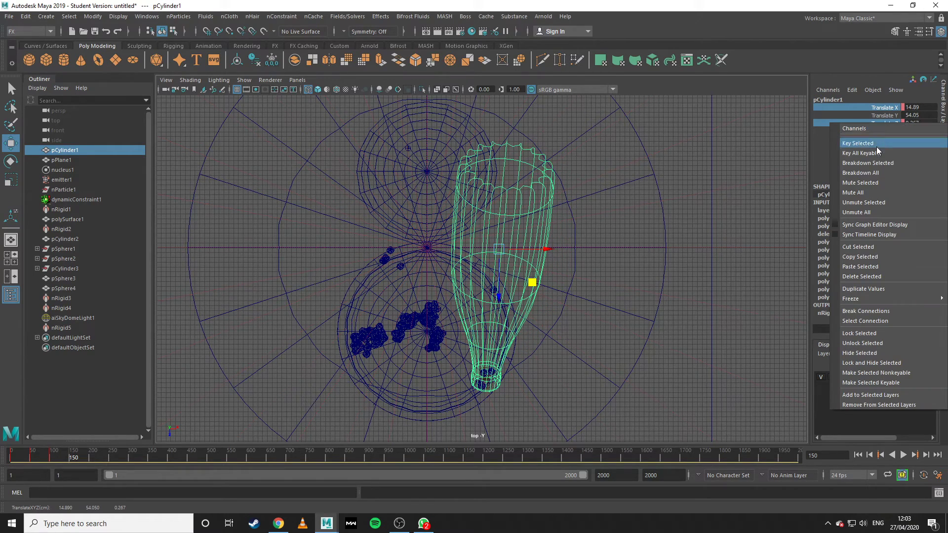
{"action": "left_click", "coordinate": [876, 145]}
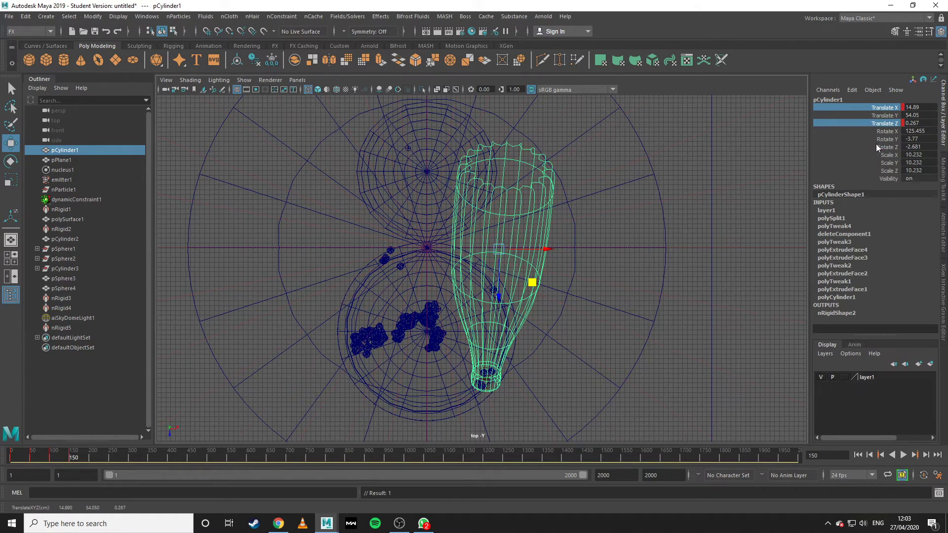
At frame 200, move the bottle to about X -6.88 and Z 3.74, key Translate X and Z, and return to frame 1 in perspective view.
{"action": "left_click", "coordinate": [92, 460]}
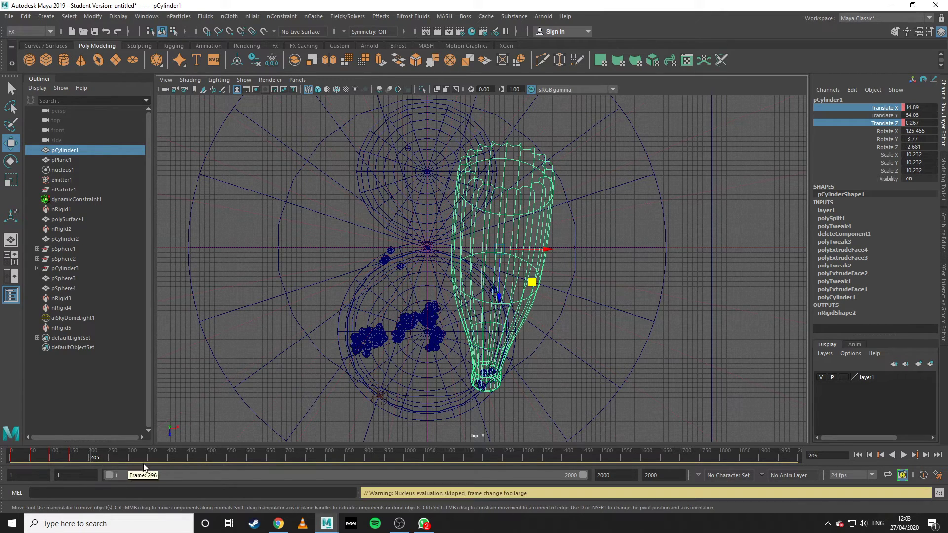
{"action": "left_click", "coordinate": [869, 458]}
{"action": "left_click_drag", "start_coordinate": [527, 280], "coordinate": [430, 298]}
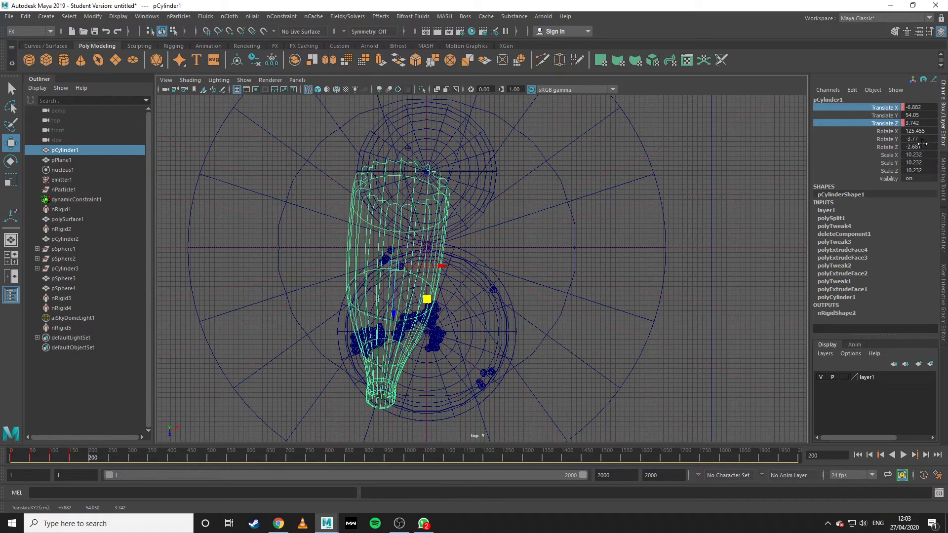
{"action": "right_click", "coordinate": [892, 124]}
{"action": "left_click", "coordinate": [887, 140]}
{"action": "left_click", "coordinate": [858, 455]}
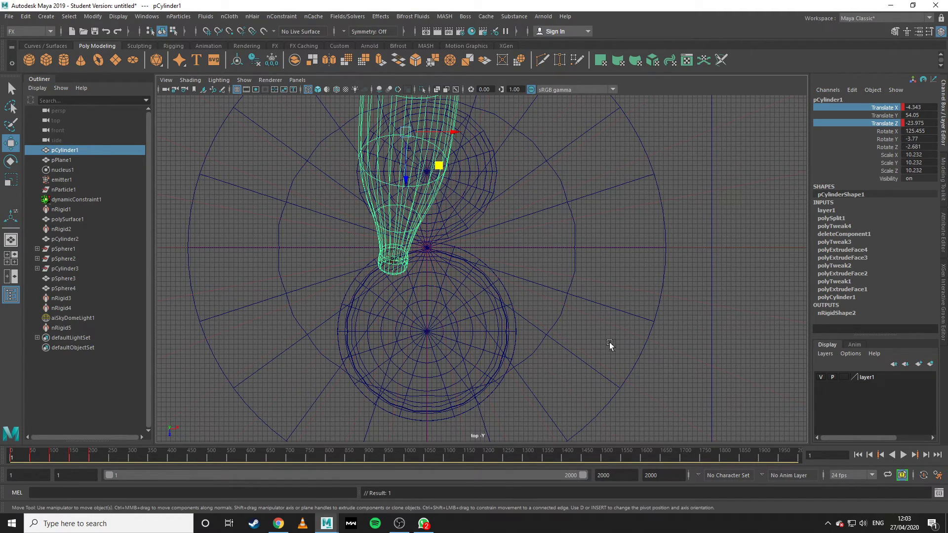
{"action": "key", "text": "space"}
{"action": "key", "text": "space"}
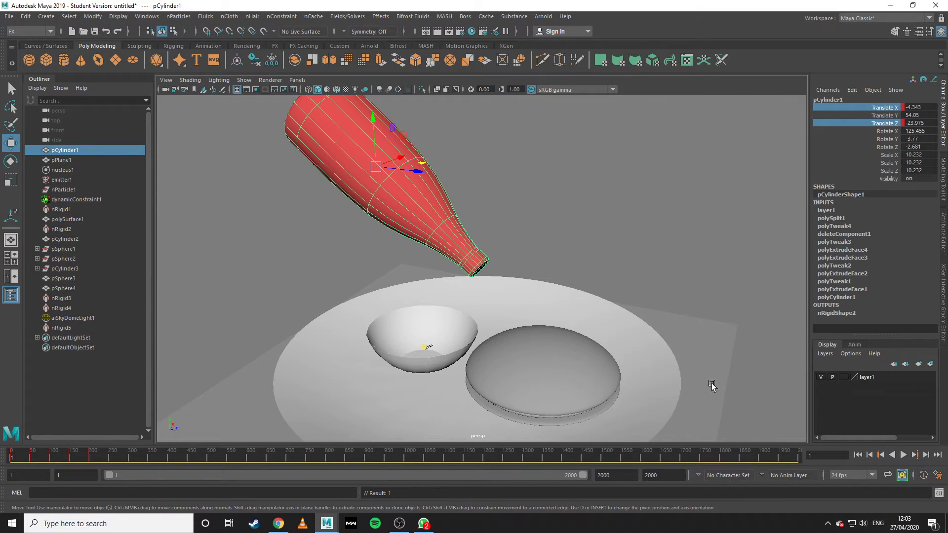
Play the simulation from frame 1 to check how the sauce leaves the moving bottle's mouth, and return to the start.
{"action": "left_click_drag", "start_coordinate": [566, 212], "coordinate": [567, 291], "text": "alt"}
{"action": "scroll", "coordinate": [567, 291], "scroll_direction": "up", "scroll_amount": 10}
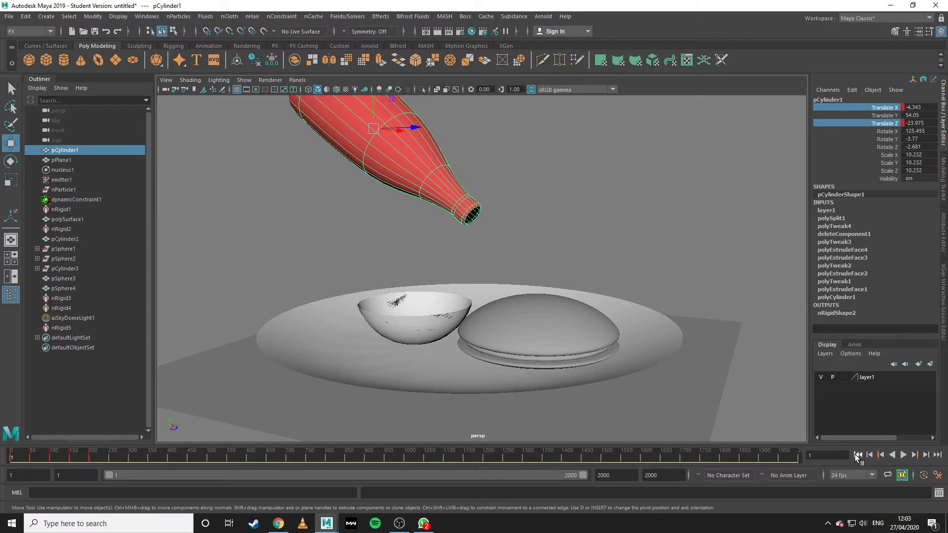
{"action": "left_click", "coordinate": [907, 457]}
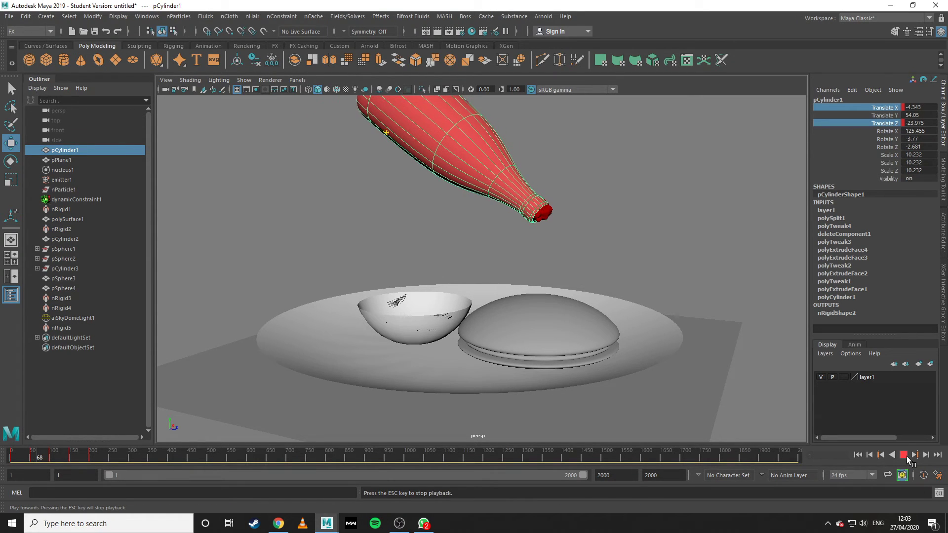
{"action": "left_click", "coordinate": [906, 456]}
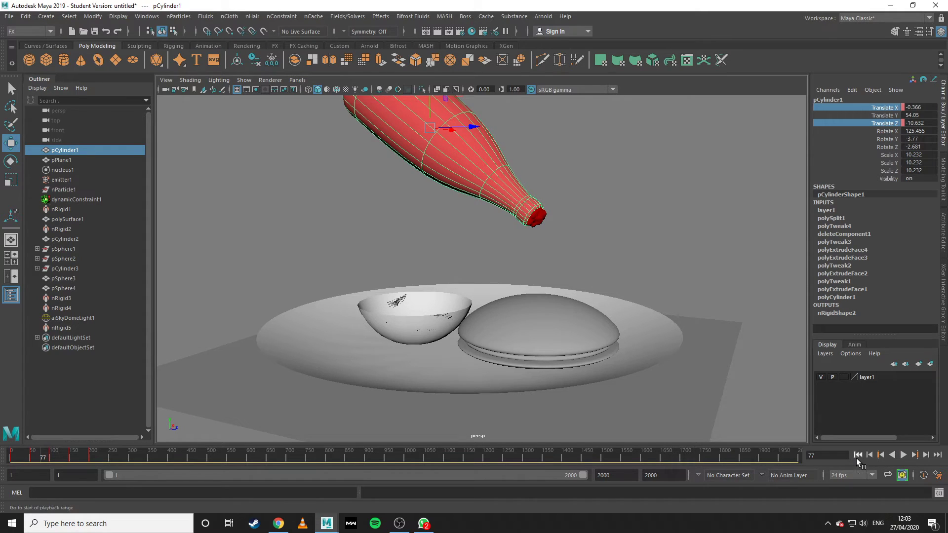
{"action": "left_click", "coordinate": [858, 456]}
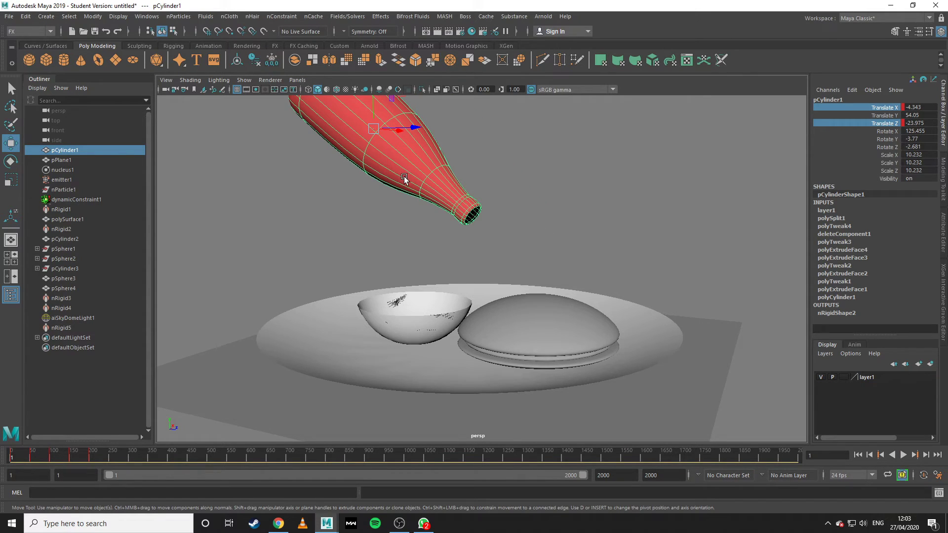
Try moving the bottle up and back from the emitter to about Y 55.294 and Z -26.277, play the simulation, and rewind.
{"action": "scroll", "coordinate": [404, 176], "scroll_direction": "down", "scroll_amount": 2}
{"action": "left_click_drag", "start_coordinate": [362, 217], "coordinate": [421, 243], "text": "alt"}
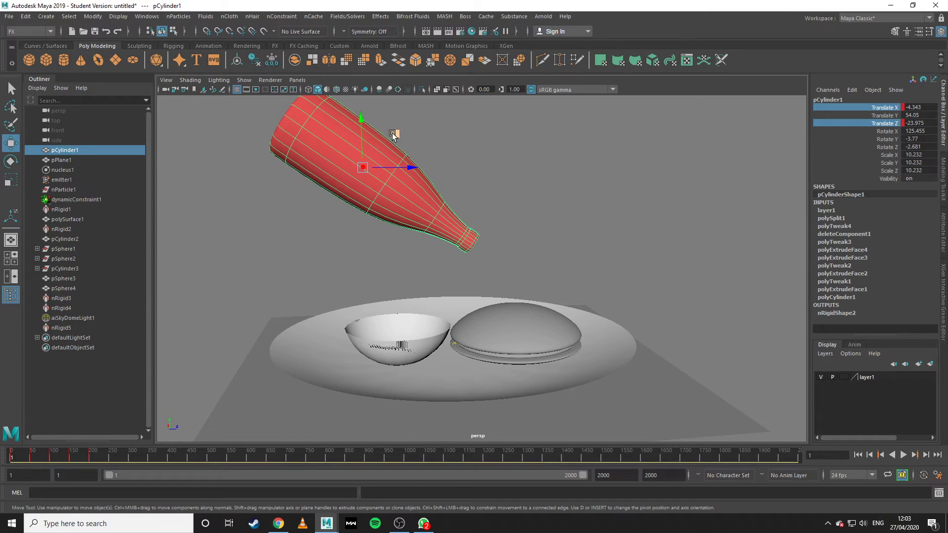
{"action": "left_click_drag", "start_coordinate": [393, 137], "coordinate": [385, 131]}
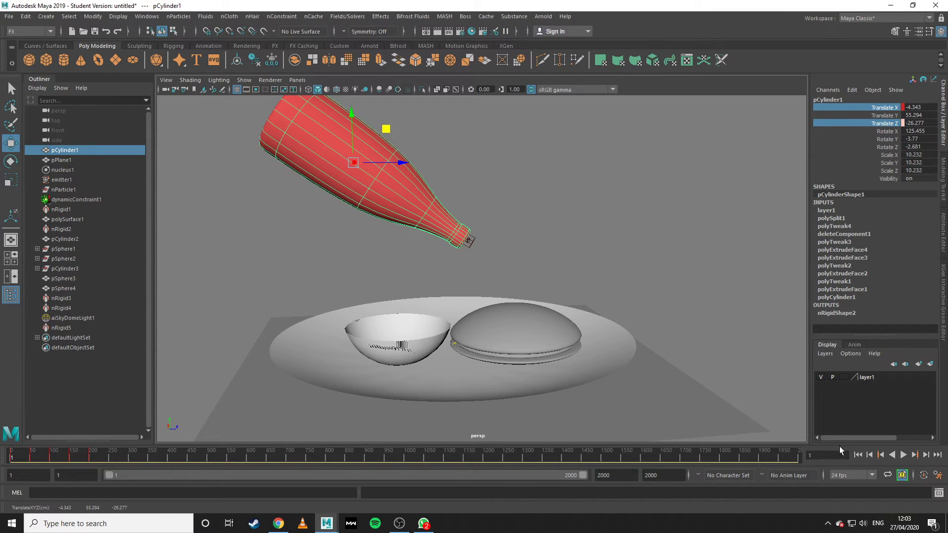
{"action": "left_click", "coordinate": [858, 454]}
{"action": "left_click", "coordinate": [903, 455]}
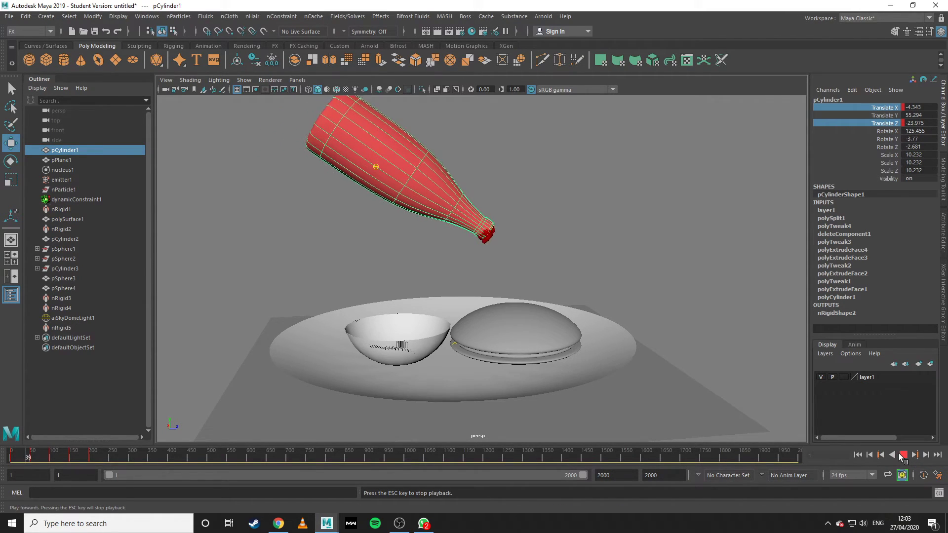
{"action": "left_click", "coordinate": [903, 455]}
{"action": "left_click", "coordinate": [858, 455]}
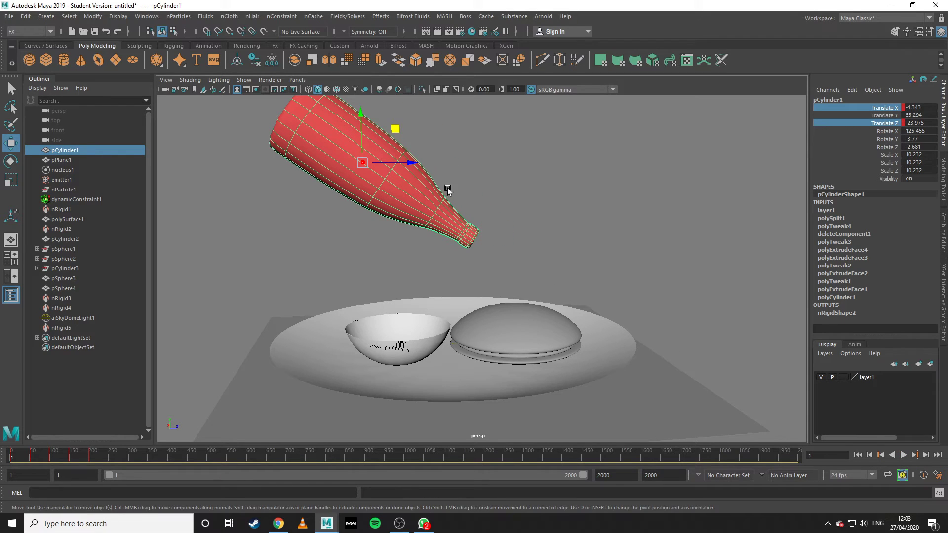
Try moving the bottle farther from the emitter to about Y 56.286 and Z -27.142, test the simulation, and rewind.
{"action": "left_click_drag", "start_coordinate": [393, 131], "coordinate": [382, 127]}
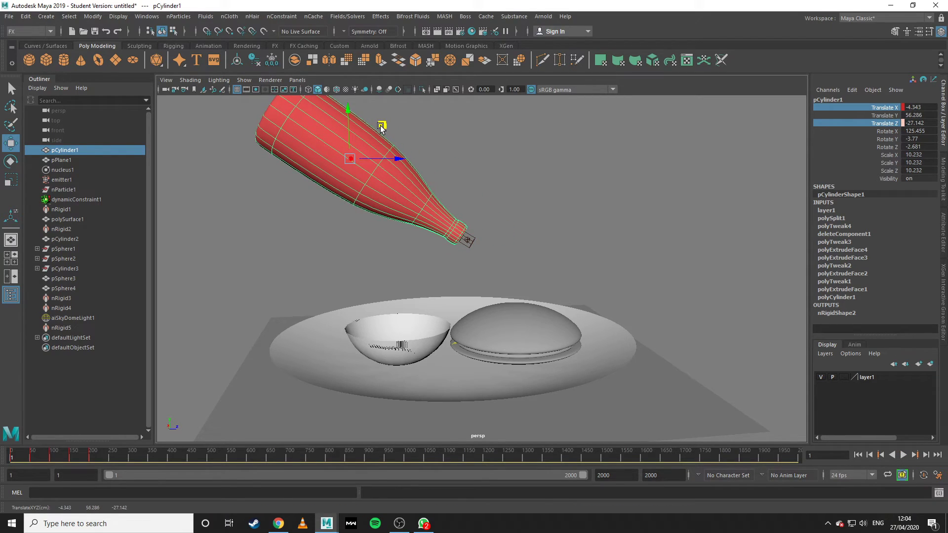
{"action": "left_click", "coordinate": [858, 455]}
{"action": "left_click", "coordinate": [903, 455]}
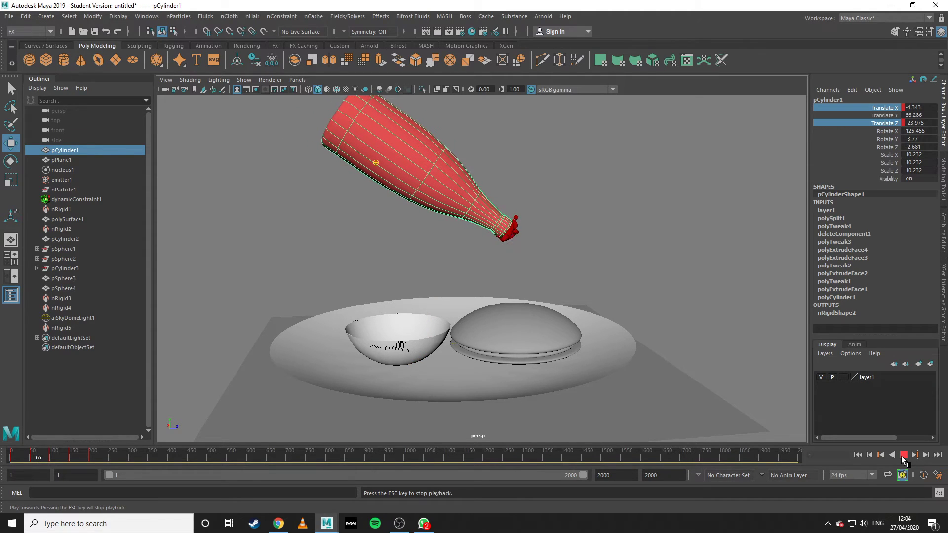
{"action": "left_click", "coordinate": [903, 455]}
{"action": "left_click", "coordinate": [858, 456]}
Try the bottle at about Y 55.534 and Z -28.365, and undo all the trial moves made at frame 1.
{"action": "left_click_drag", "start_coordinate": [394, 130], "coordinate": [375, 125]}
{"action": "left_click", "coordinate": [857, 455]}
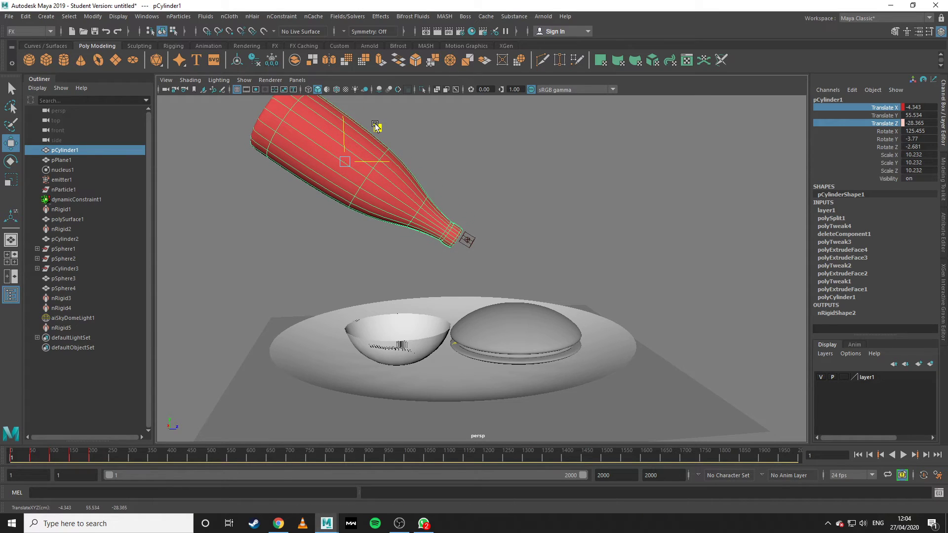
{"action": "key", "text": "ctrl+z"}
{"action": "key", "text": "ctrl+z"}
{"action": "key", "text": "ctrl+z"}
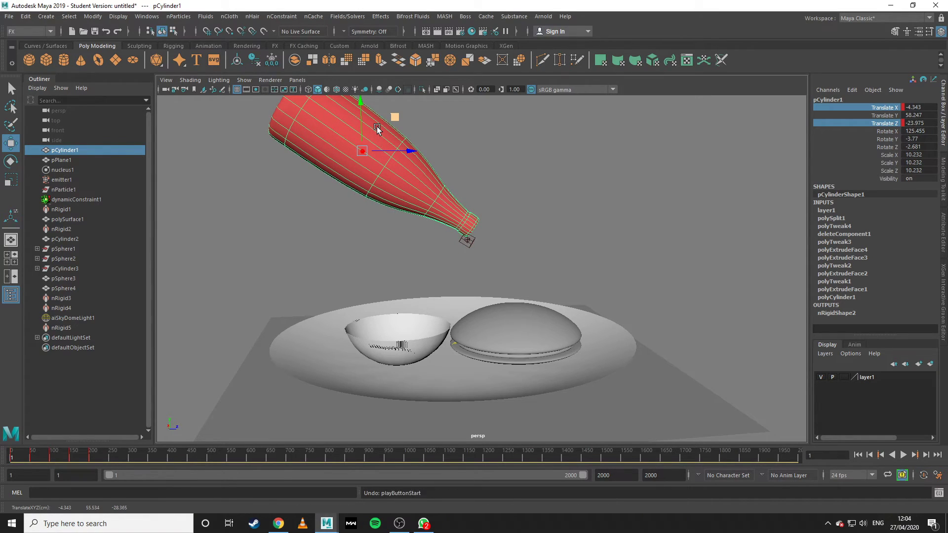
{"action": "key", "text": "ctrl+z"}
{"action": "key", "text": "ctrl+z"}
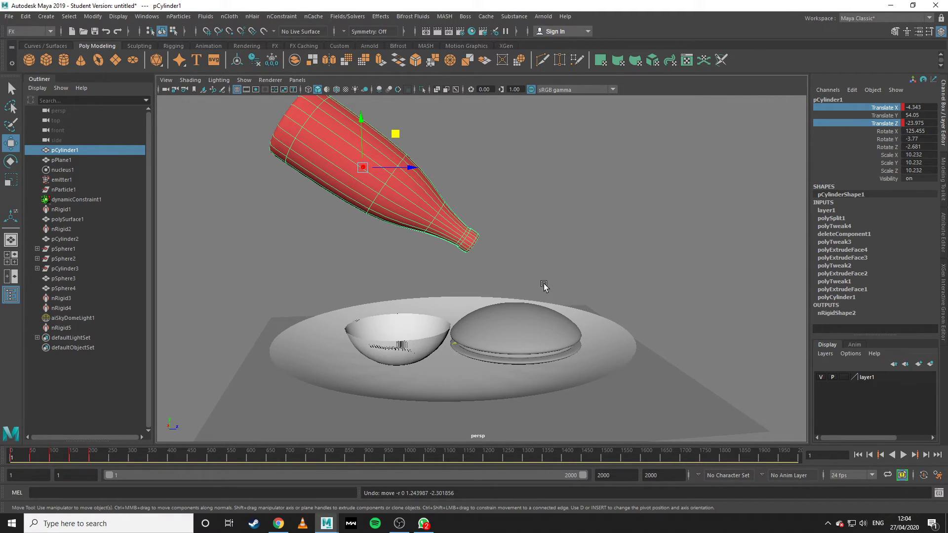
Try moving the bottle to about Y 56.118 and Z -27.293, and play the simulation in a side-on perspective view.
{"action": "scroll", "coordinate": [544, 283], "scroll_direction": "up", "scroll_amount": 5}
{"action": "left_click_drag", "start_coordinate": [520, 277], "coordinate": [498, 276], "text": "alt"}
{"action": "scroll", "coordinate": [499, 276], "scroll_direction": "down", "scroll_amount": 5}
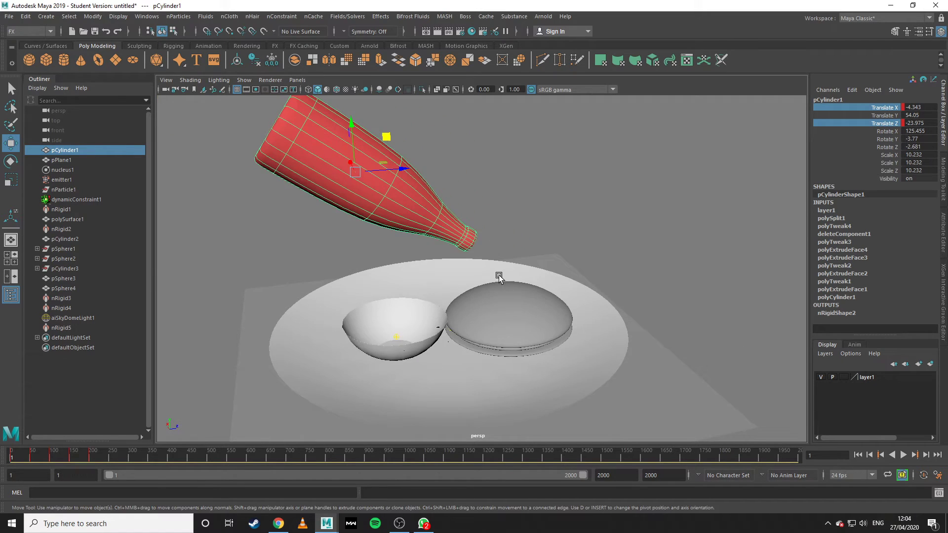
{"action": "scroll", "coordinate": [499, 277], "scroll_direction": "down", "scroll_amount": 3}
{"action": "left_click_drag", "start_coordinate": [439, 178], "coordinate": [447, 146]}
{"action": "left_click", "coordinate": [904, 454]}
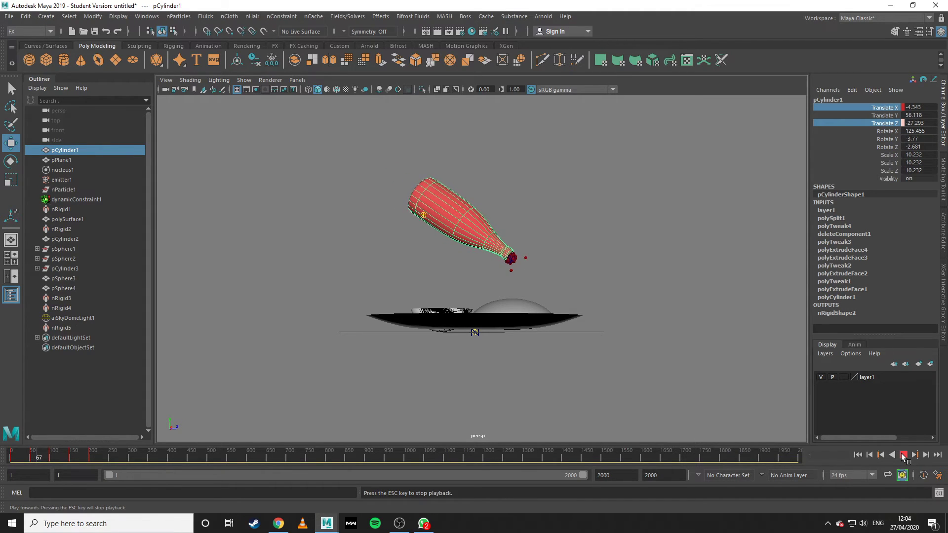
{"action": "left_click", "coordinate": [903, 455]}
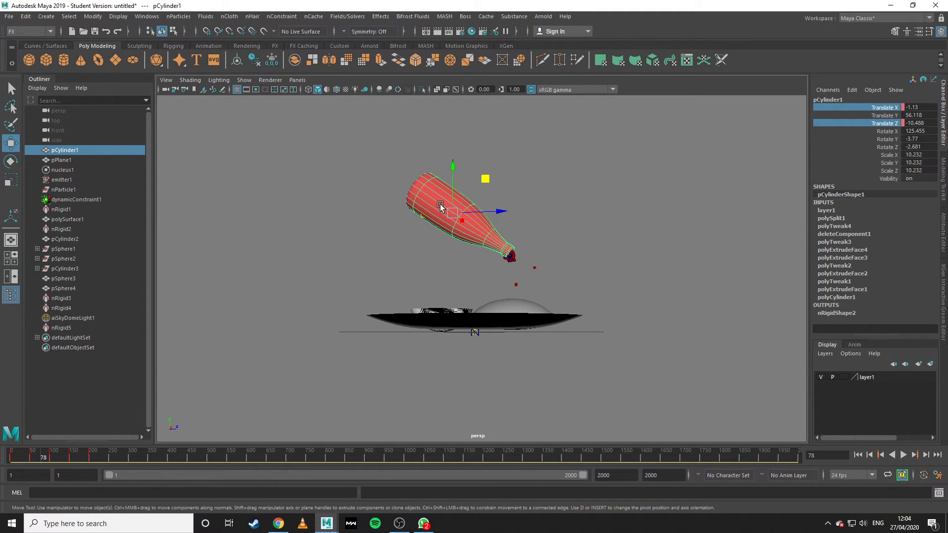
Delete the bottle, play the simulation from frame 1 without it, and undo the deletion.
{"action": "key", "text": "Delete"}
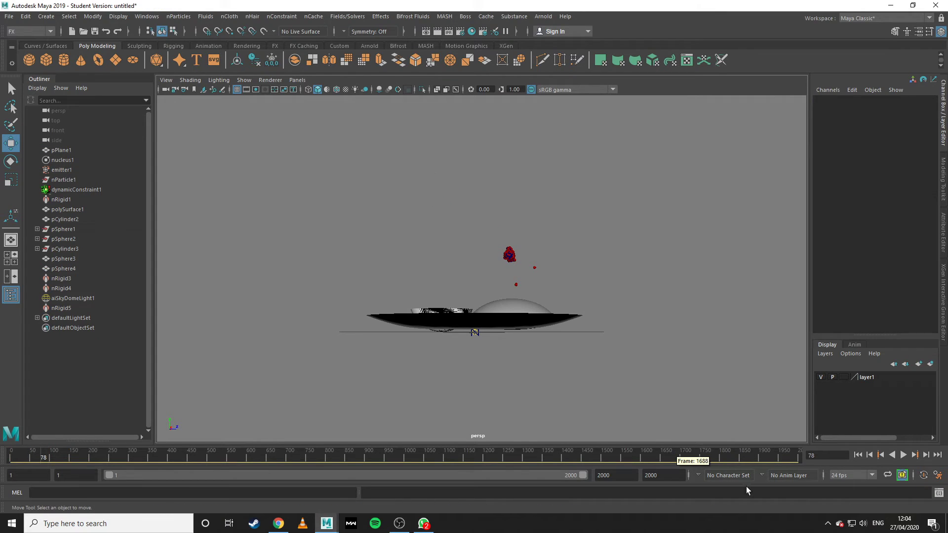
{"action": "left_click", "coordinate": [858, 455]}
{"action": "left_click", "coordinate": [903, 455]}
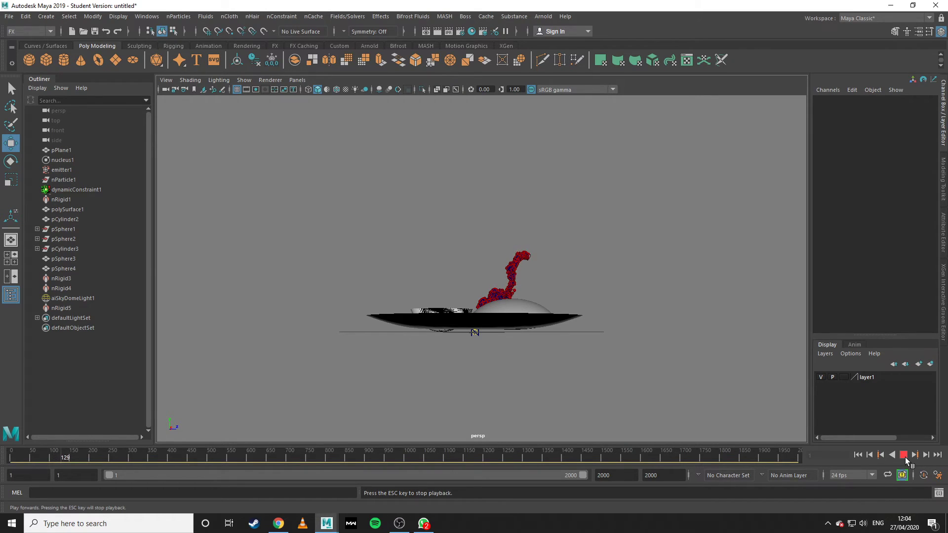
{"action": "left_click", "coordinate": [903, 455]}
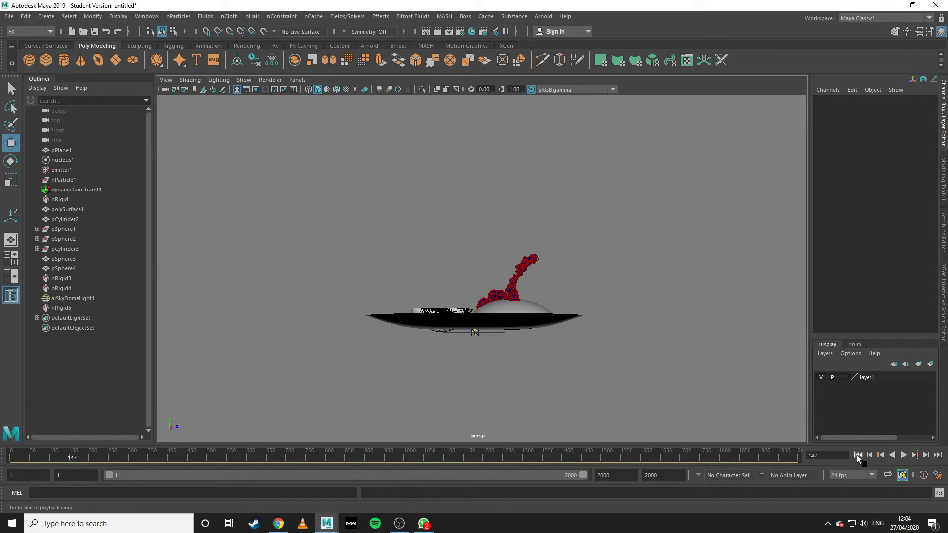
{"action": "left_click", "coordinate": [858, 455]}
{"action": "key", "text": "ctrl+z"}
{"action": "key", "text": "ctrl+z"}
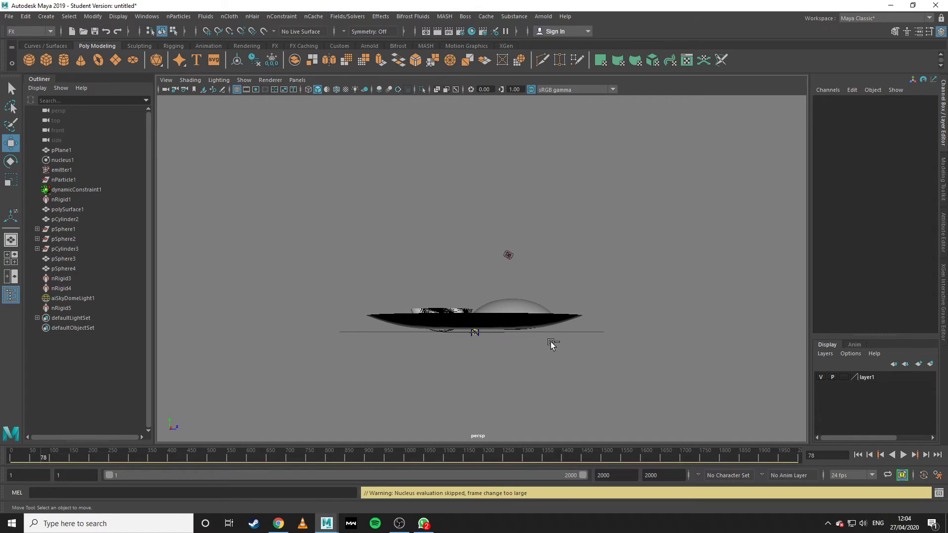
Delete the animation keys on the bottle's Translate X, Y and Z channels.
{"action": "scroll", "coordinate": [535, 274], "scroll_direction": "up", "scroll_amount": 7}
{"action": "scroll", "coordinate": [510, 260], "scroll_direction": "down", "scroll_amount": 5}
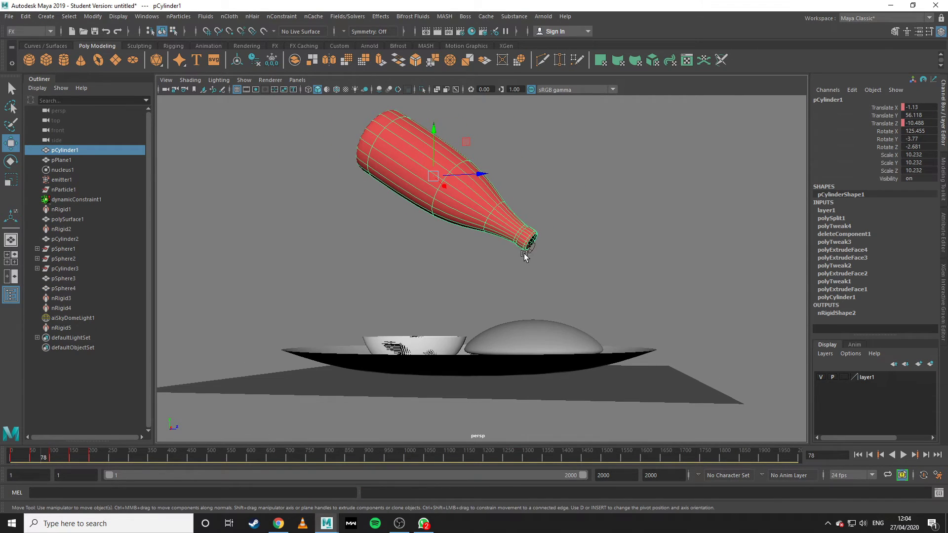
{"action": "left_click_drag", "start_coordinate": [887, 122], "coordinate": [886, 106]}
{"action": "right_click", "coordinate": [887, 105]}
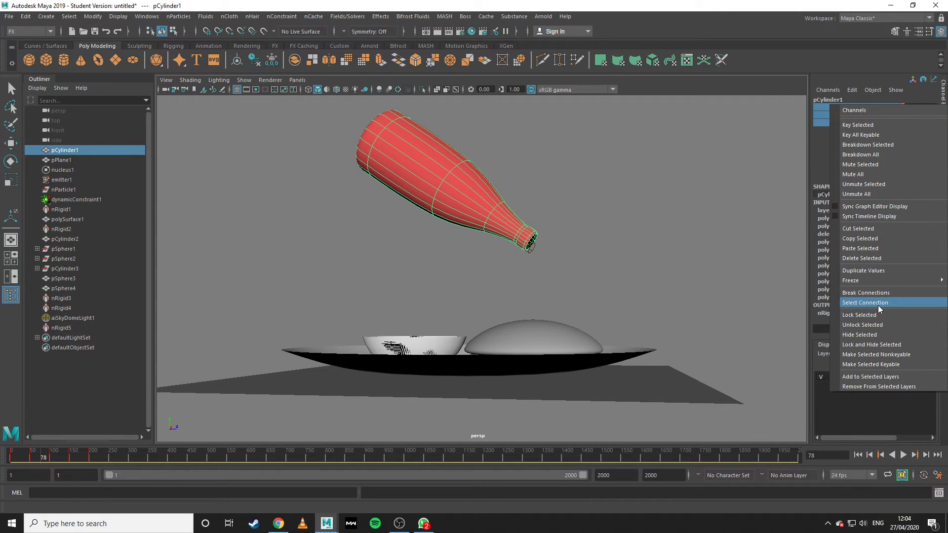
{"action": "left_click", "coordinate": [860, 258]}
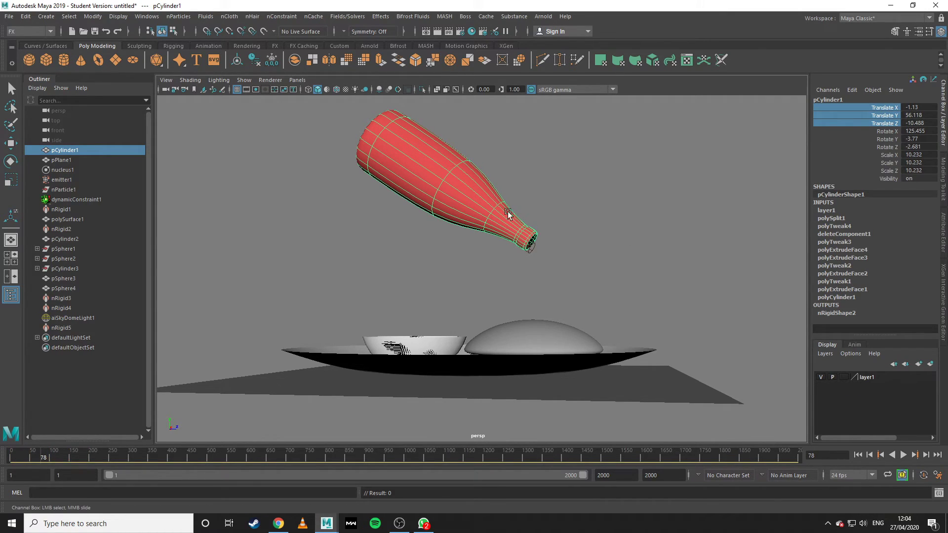
Move the bottle clear of the emitter to about Y 56.232 and Z -13.52, play the simulation, and return to frame 1.
{"action": "scroll", "coordinate": [477, 221], "scroll_direction": "down", "scroll_amount": 4}
{"action": "key", "text": "w"}
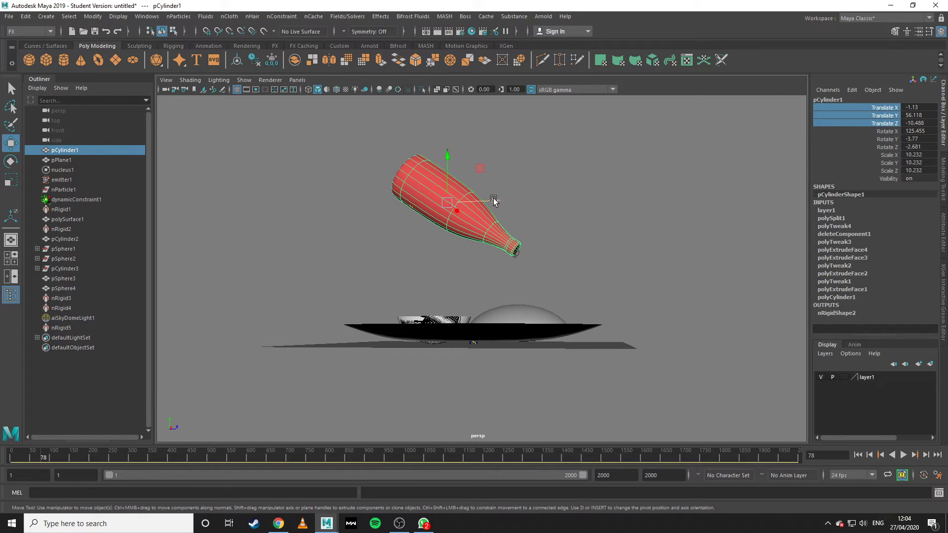
{"action": "mouse_move", "coordinate": [477, 165]}
{"action": "middle_mouse_down"}
{"action": "mouse_move", "coordinate": [468, 167]}
{"action": "mouse_move", "coordinate": [476, 176]}
{"action": "mouse_move", "coordinate": [471, 168]}
{"action": "middle_mouse_up"}
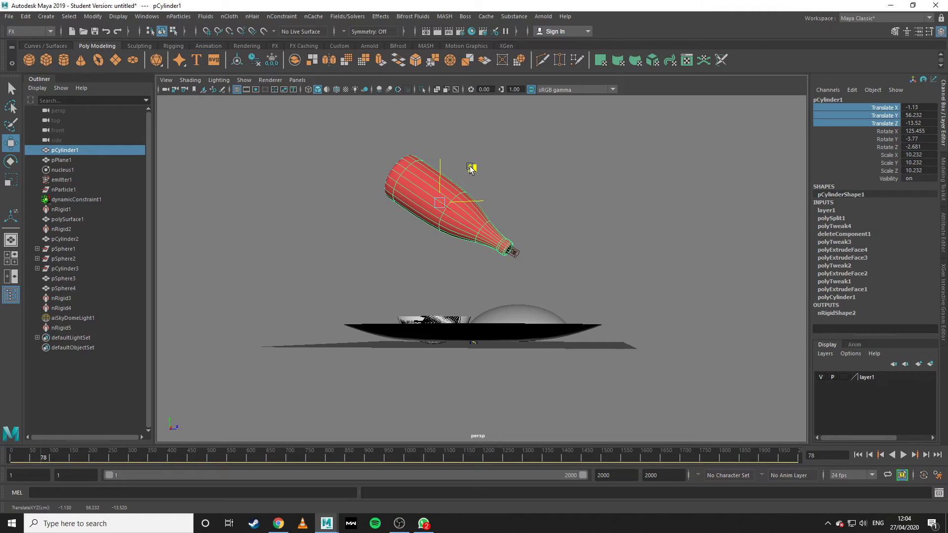
{"action": "left_click", "coordinate": [903, 456]}
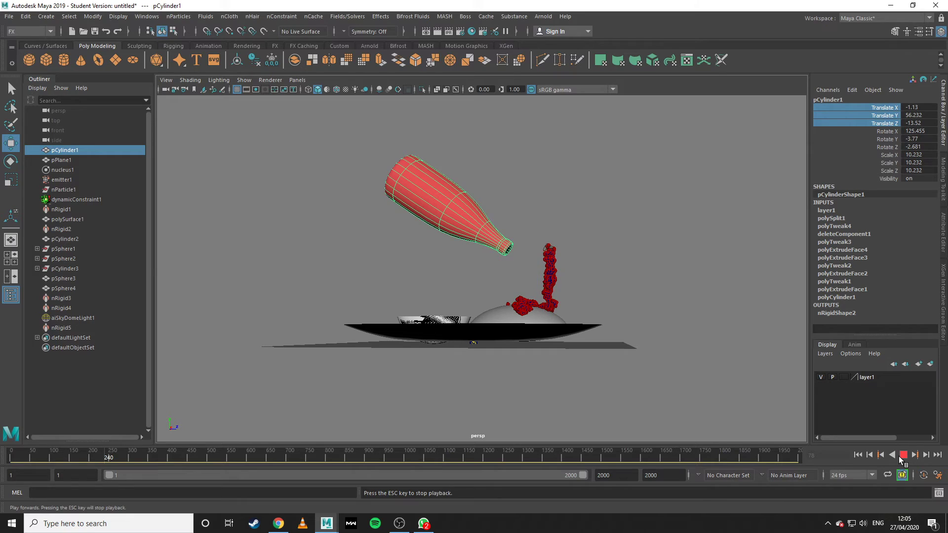
{"action": "left_click", "coordinate": [903, 455]}
{"action": "left_click", "coordinate": [858, 455]}
Tilt the bottle to about Rotate X 136.98 and place its mouth just above the emitter, at about X -4.496, Y 61.759 and Z -23.269.
{"action": "scroll", "coordinate": [528, 267], "scroll_direction": "up", "scroll_amount": 3}
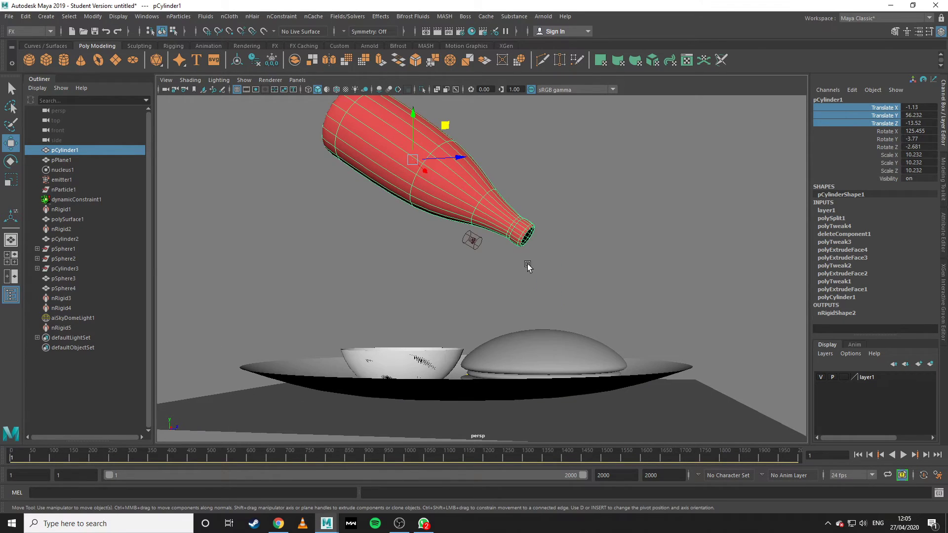
{"action": "scroll", "coordinate": [476, 222], "scroll_direction": "down", "scroll_amount": 2}
{"action": "key", "text": "e"}
{"action": "left_click_drag", "start_coordinate": [470, 173], "coordinate": [438, 142]}
{"action": "key", "text": "w"}
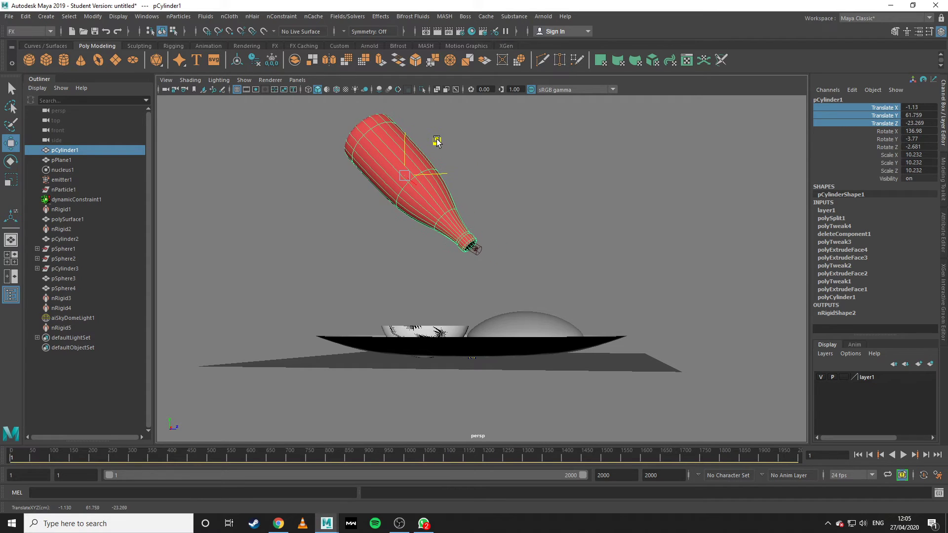
{"action": "scroll", "coordinate": [461, 174], "scroll_direction": "up", "scroll_amount": 5}
{"action": "left_click_drag", "start_coordinate": [472, 218], "coordinate": [523, 232], "text": "alt"}
{"action": "scroll", "coordinate": [525, 178], "scroll_direction": "down", "scroll_amount": 5}
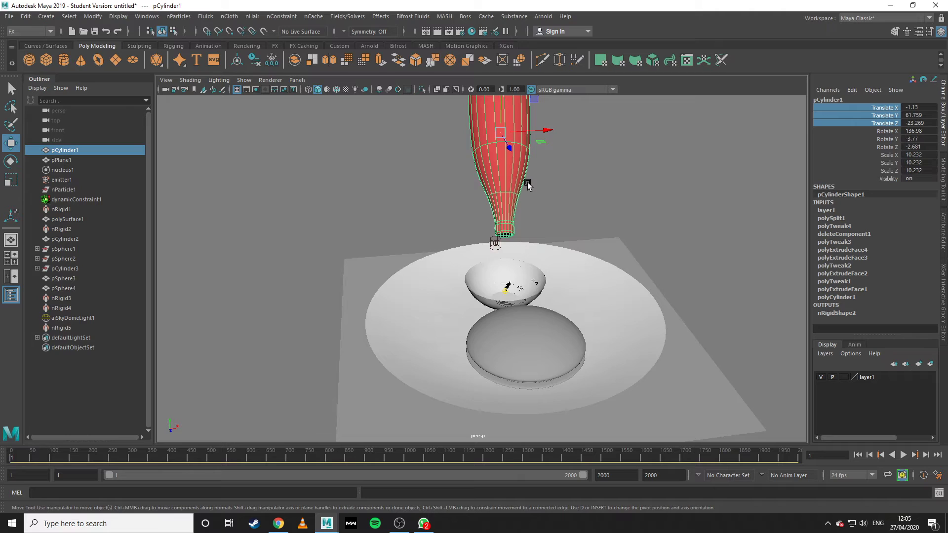
{"action": "left_click_drag", "start_coordinate": [548, 181], "coordinate": [535, 186]}
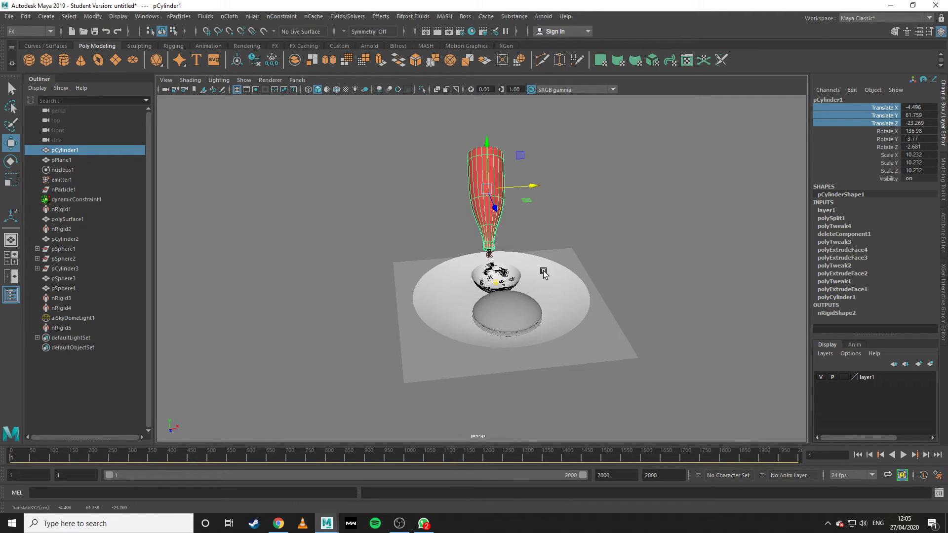
In the maximized top view, key the bottle's Translate X and Translate Z at frame 1.
{"action": "key", "text": "space"}
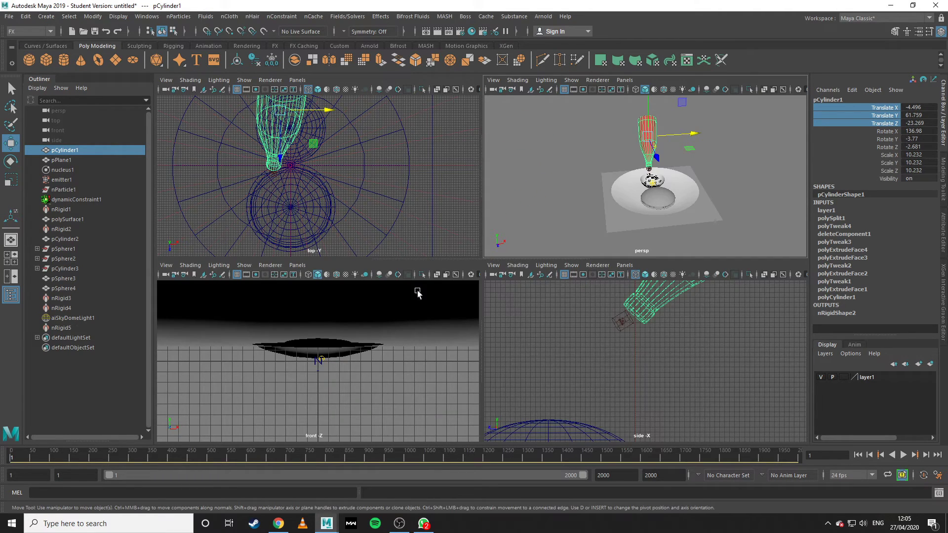
{"action": "key", "text": "space"}
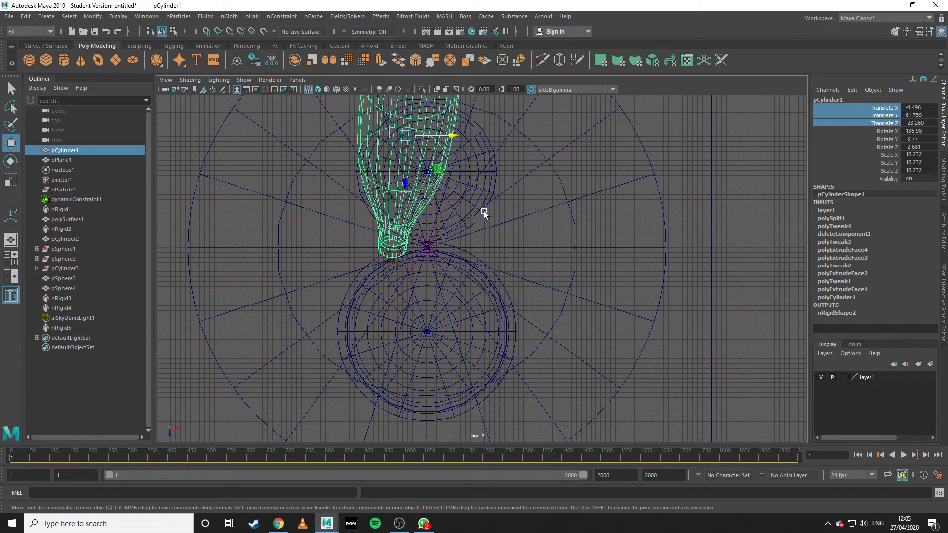
{"action": "left_click", "coordinate": [879, 115]}
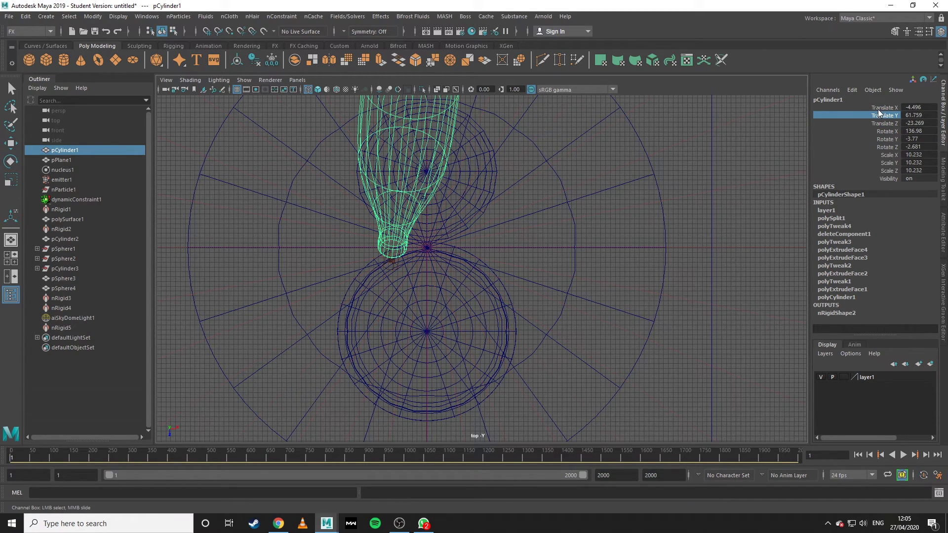
{"action": "left_click", "coordinate": [878, 108]}
{"action": "left_click", "coordinate": [881, 123], "text": "ctrl"}
{"action": "right_click", "coordinate": [882, 123]}
{"action": "left_click", "coordinate": [868, 143]}
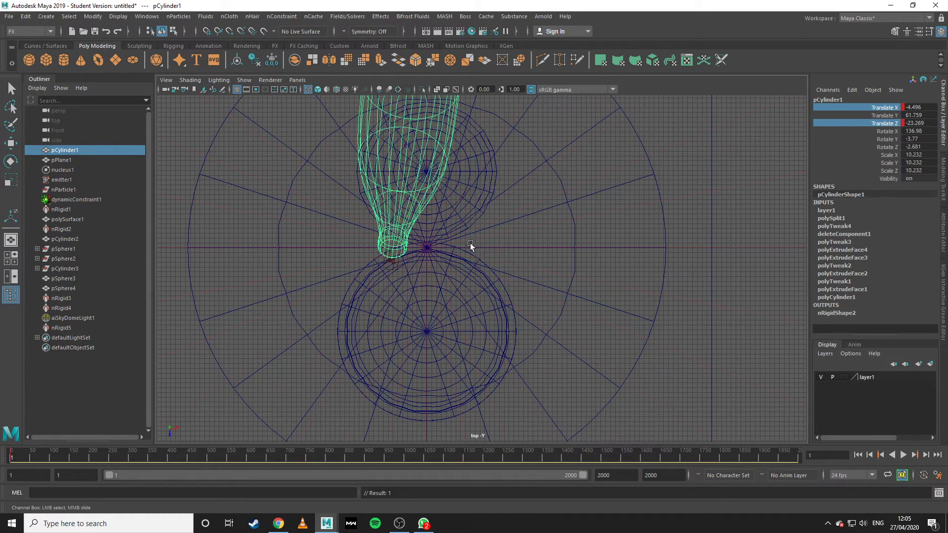
At frame 50, move the bottle to about X 14.69 and Z -14.68, inspect it in perspective, and return to frame 1.
{"action": "left_click_drag", "start_coordinate": [28, 457], "coordinate": [30, 459]}
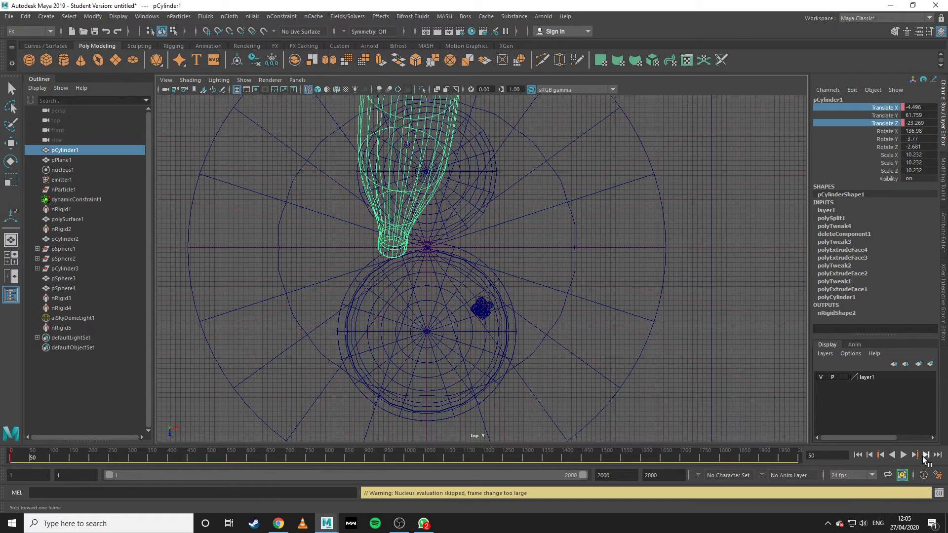
{"action": "scroll", "coordinate": [484, 316], "scroll_direction": "down", "scroll_amount": 1}
{"action": "key", "text": "w"}
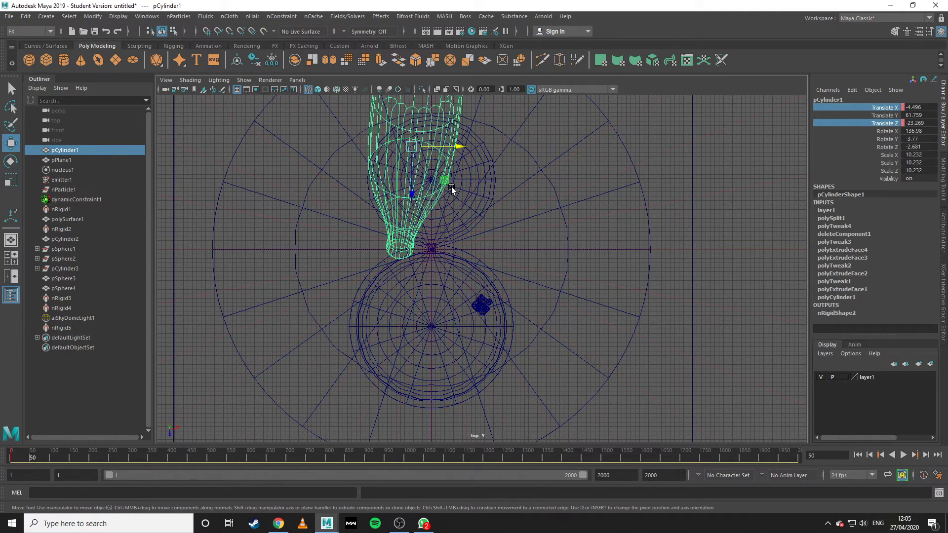
{"action": "middle_click_drag", "start_coordinate": [442, 175], "coordinate": [530, 207]}
{"action": "key", "text": "space"}
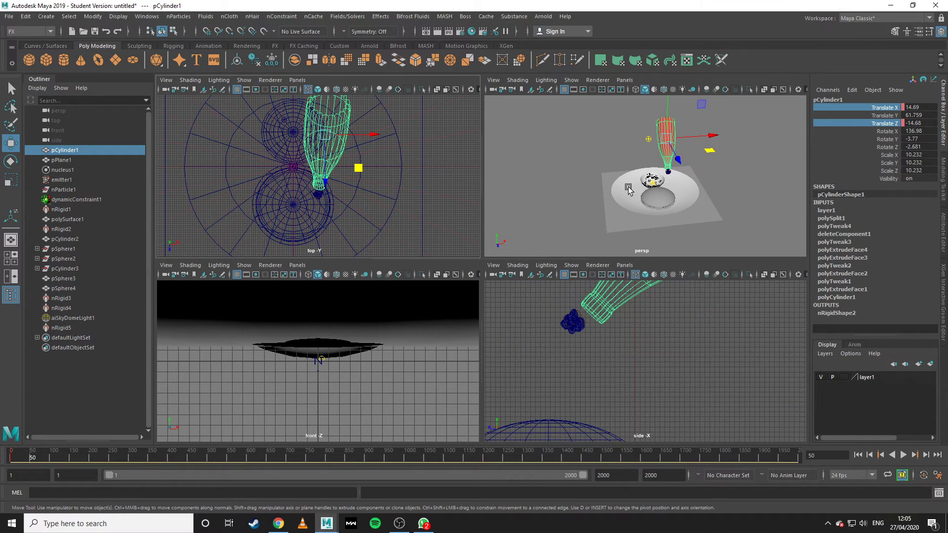
{"action": "key", "text": "space"}
{"action": "left_click_drag", "start_coordinate": [471, 308], "coordinate": [486, 292], "text": "alt"}
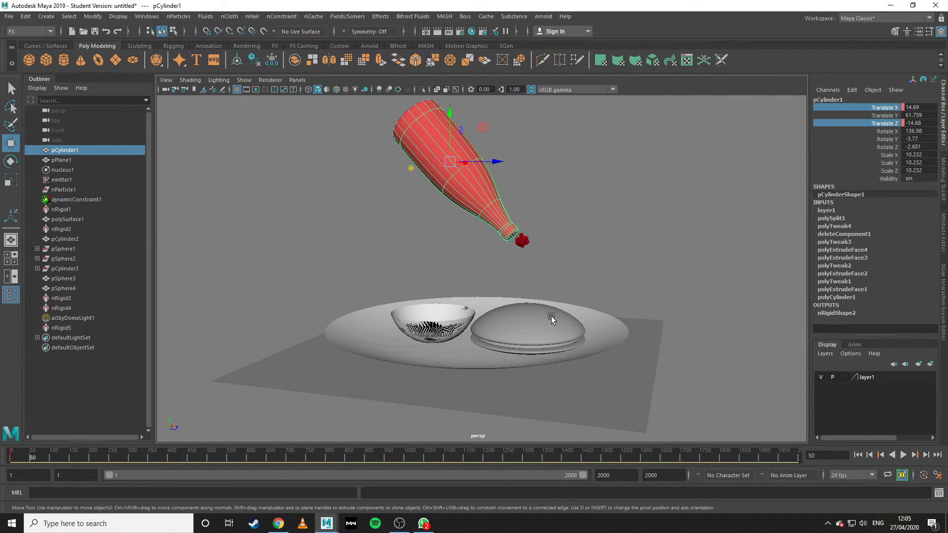
{"action": "left_click", "coordinate": [859, 455]}
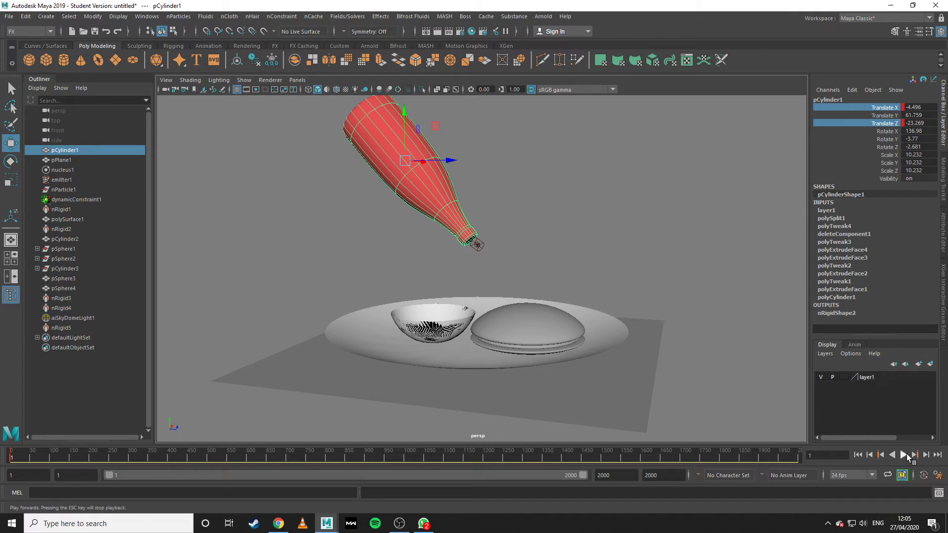
At frame 50, place the bottle's mouth at the emitter, about X 14.467 and Z -13.453, and key Translate X and Z.
{"action": "left_click", "coordinate": [29, 457]}
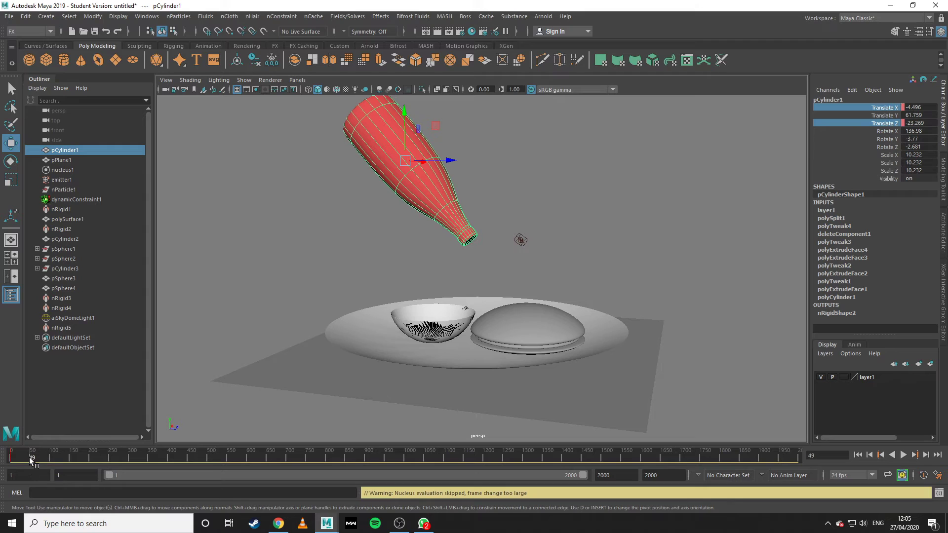
{"action": "left_click", "coordinate": [929, 457]}
{"action": "key", "text": "space"}
{"action": "key", "text": "space"}
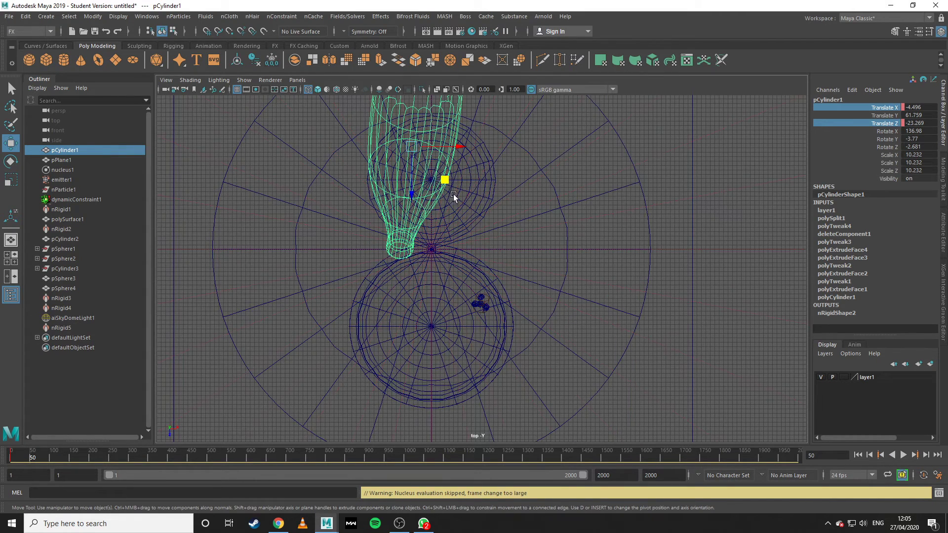
{"action": "left_click_drag", "start_coordinate": [442, 179], "coordinate": [543, 221]}
{"action": "right_click", "coordinate": [900, 131]}
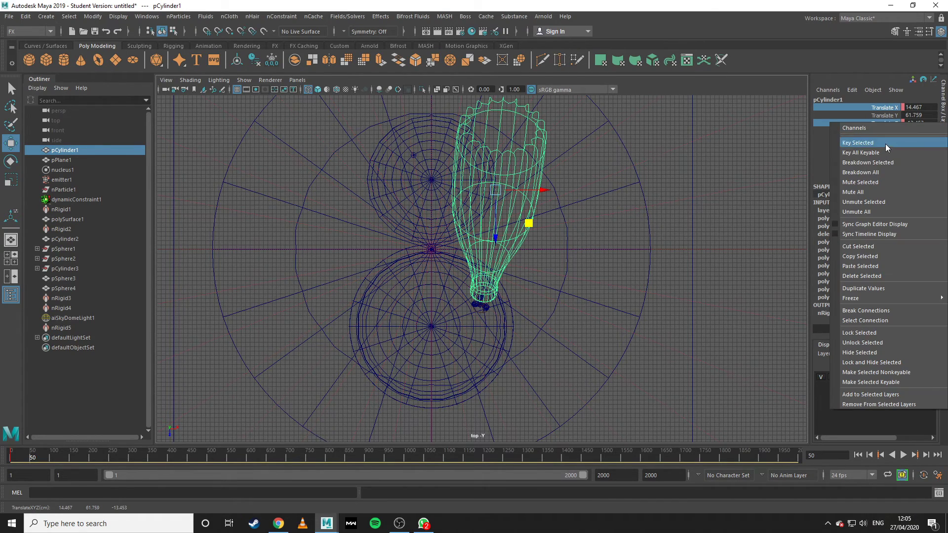
{"action": "left_click", "coordinate": [885, 144]}
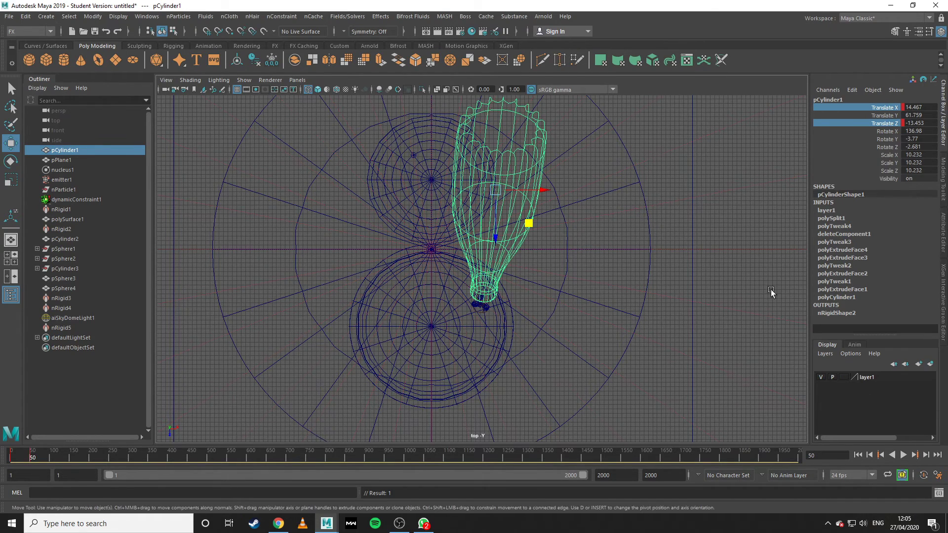
At frame 100, move the bottle to about X -11.077 and Z -6.314 and key Translate X and Z.
{"action": "left_click", "coordinate": [49, 457]}
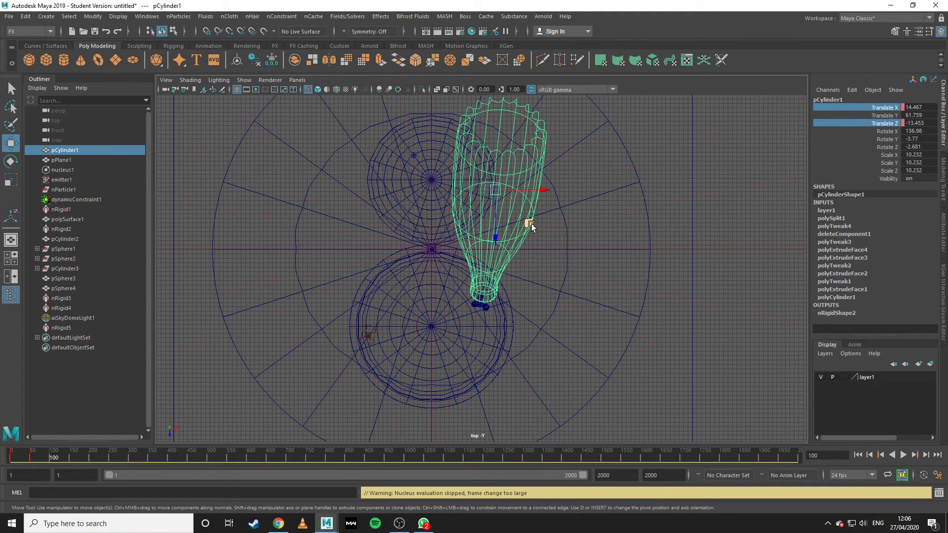
{"action": "left_click_drag", "start_coordinate": [532, 223], "coordinate": [418, 256]}
{"action": "right_click", "coordinate": [892, 131]}
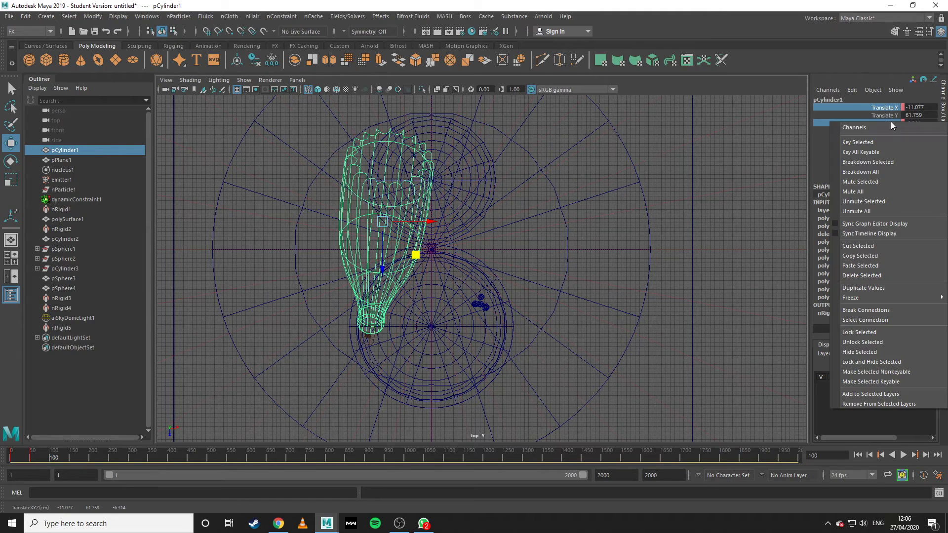
{"action": "left_click", "coordinate": [888, 143]}
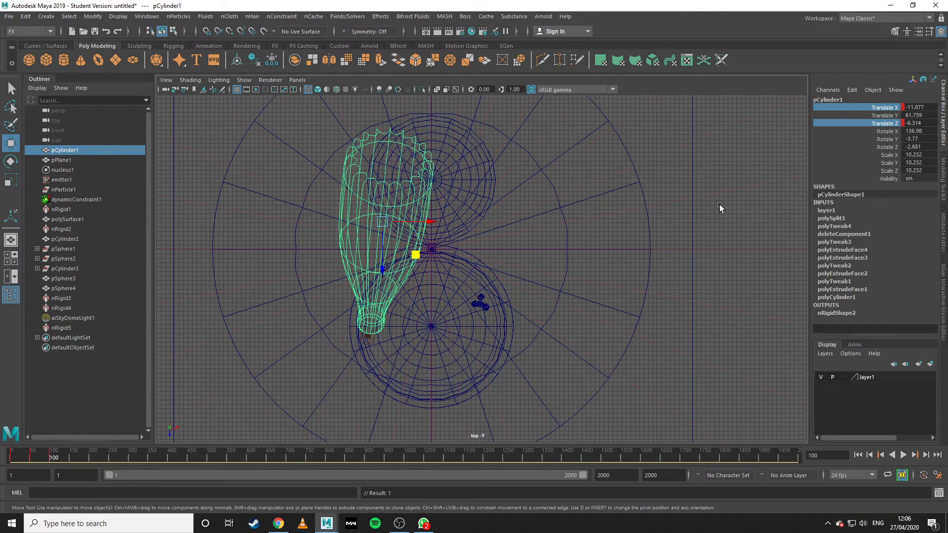
At frame 150, move the bottle to about X 15.582 and Z 1.829 and key Translate X and Z.
{"action": "left_click", "coordinate": [69, 458]}
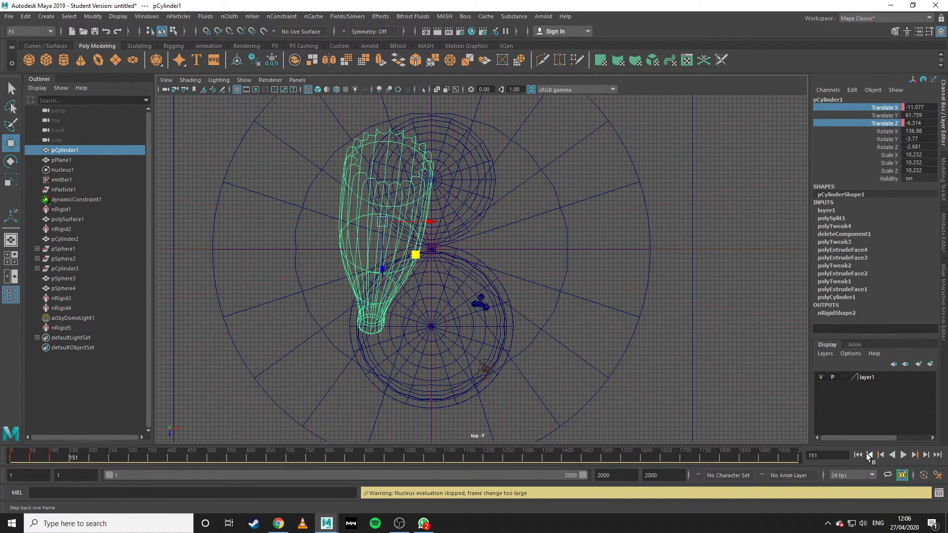
{"action": "left_click_drag", "start_coordinate": [416, 255], "coordinate": [533, 291]}
{"action": "right_click", "coordinate": [887, 124]}
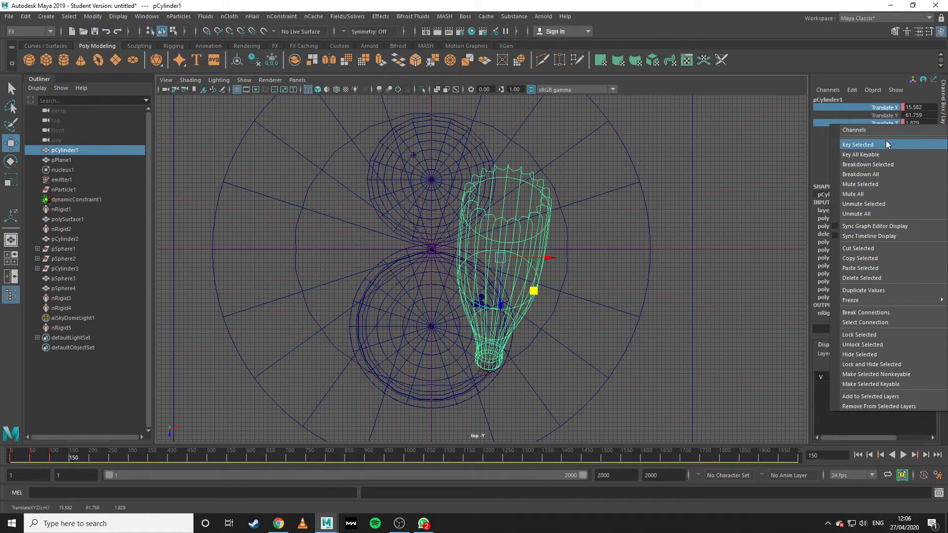
{"action": "left_click", "coordinate": [886, 142]}
At frame 200, move the bottle to about X -6.838 and Z 5.844, check it in perspective, and key Translate X and Z.
{"action": "left_click", "coordinate": [91, 457]}
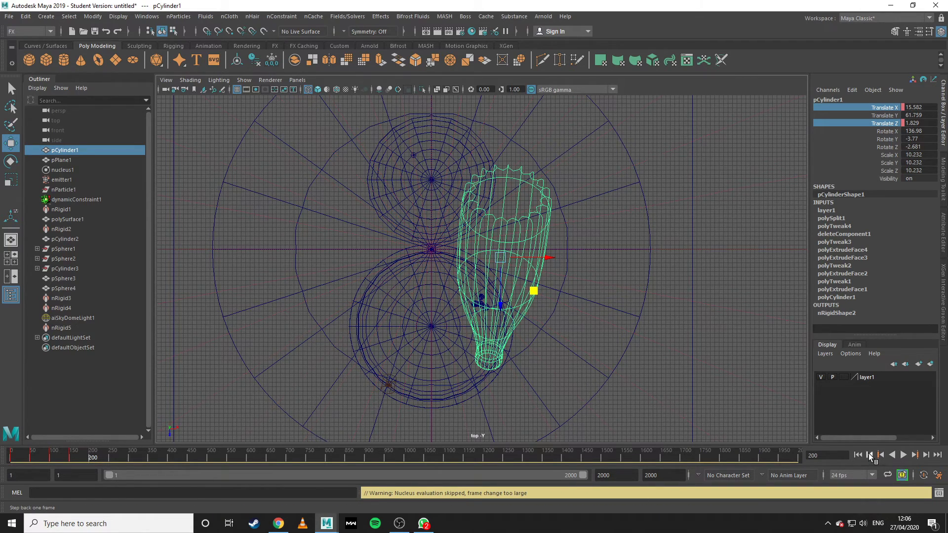
{"action": "left_click_drag", "start_coordinate": [534, 291], "coordinate": [438, 310]}
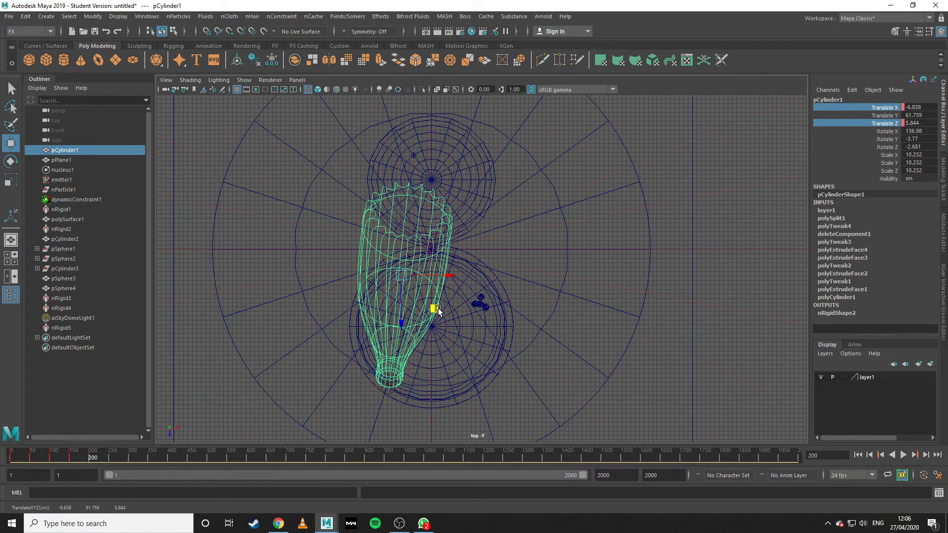
{"action": "key", "text": "space"}
{"action": "key", "text": "space"}
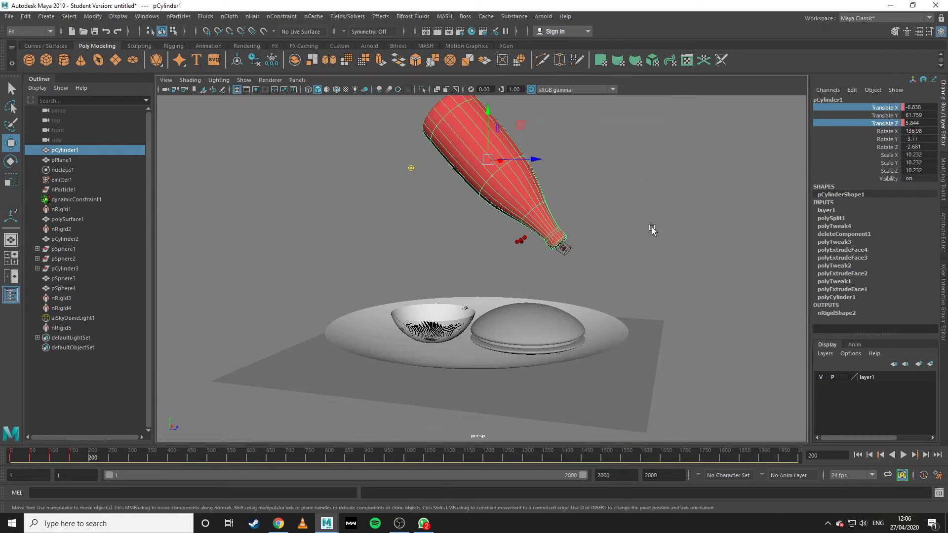
{"action": "right_click", "coordinate": [884, 124]}
{"action": "left_click", "coordinate": [874, 141]}
Play the simulation from frame 1 to about frame 244 to check the pour, and return to frame 1.
{"action": "left_click", "coordinate": [858, 454]}
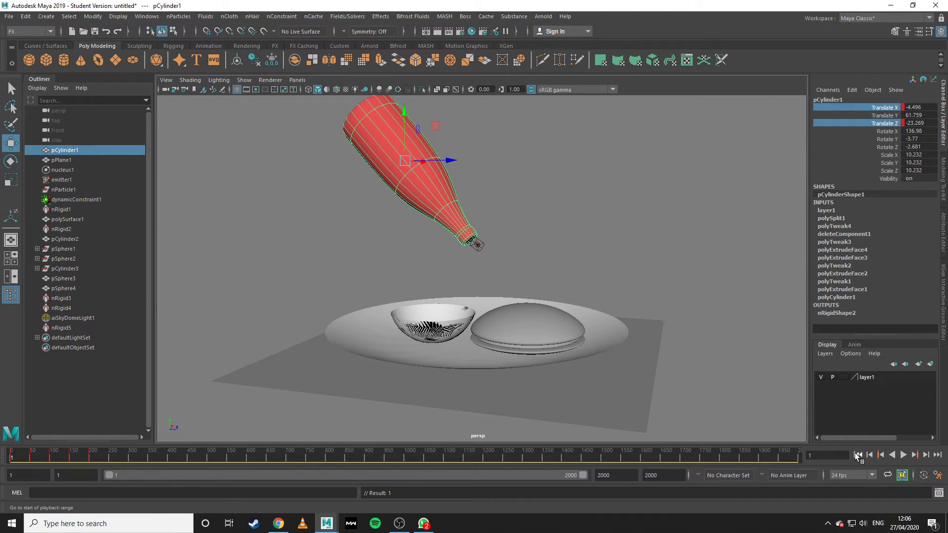
{"action": "left_click", "coordinate": [904, 455]}
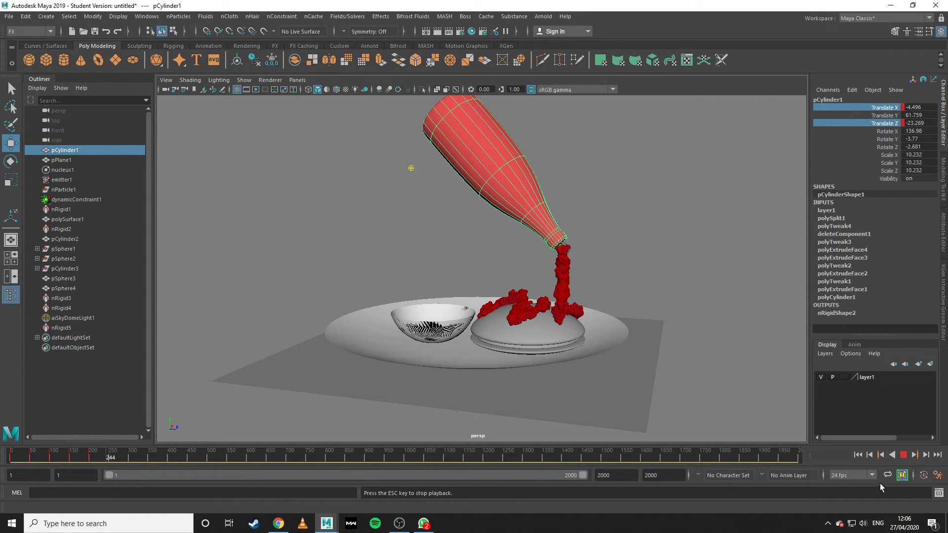
{"action": "left_click", "coordinate": [905, 455]}
{"action": "left_click", "coordinate": [858, 454]}
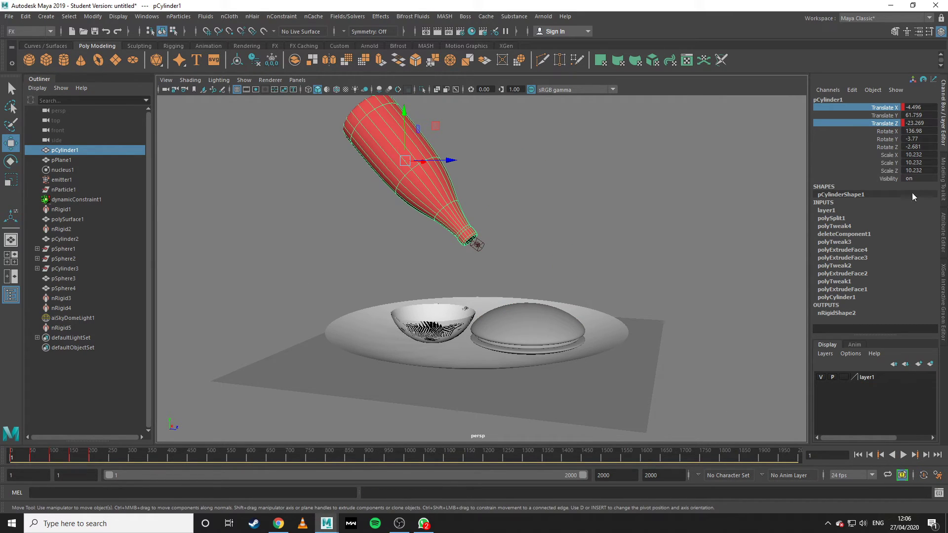
Show emitter1's attributes for editing and key its Rate (Particles/Sec) at frame 1.
{"action": "left_click", "coordinate": [63, 180]}
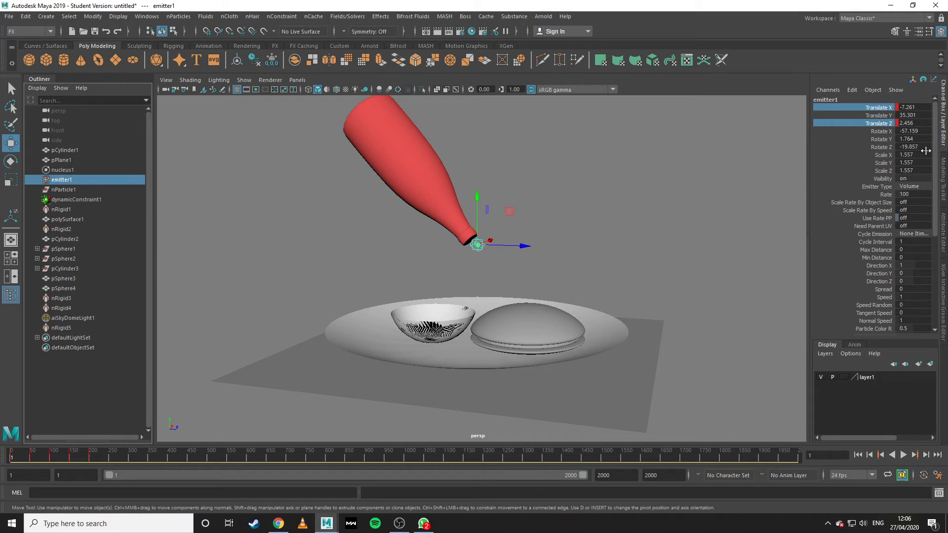
{"action": "left_click", "coordinate": [944, 232]}
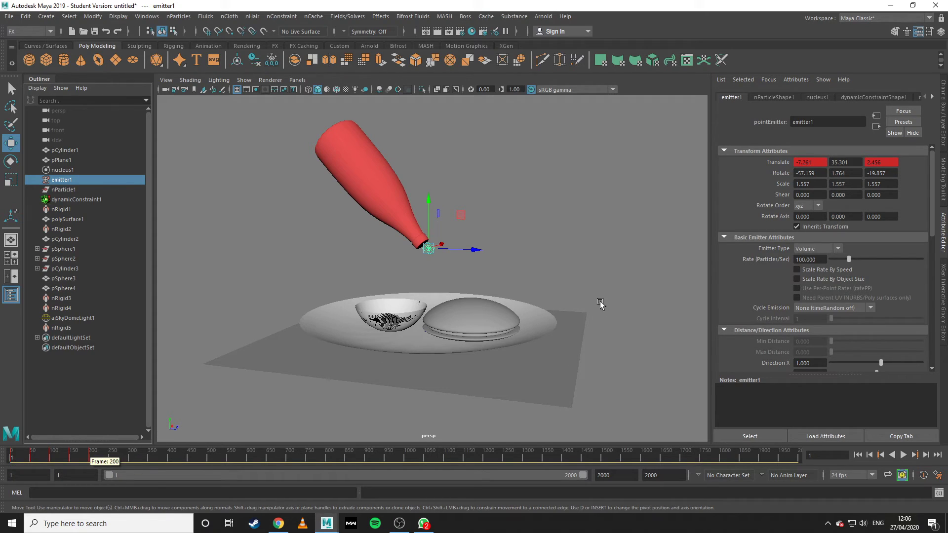
{"action": "right_click", "coordinate": [774, 261]}
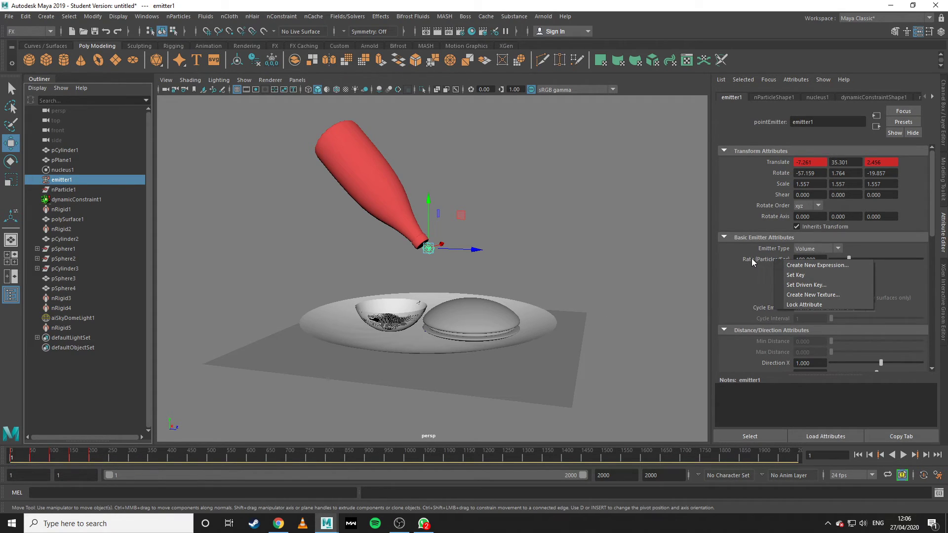
{"action": "left_click", "coordinate": [788, 273]}
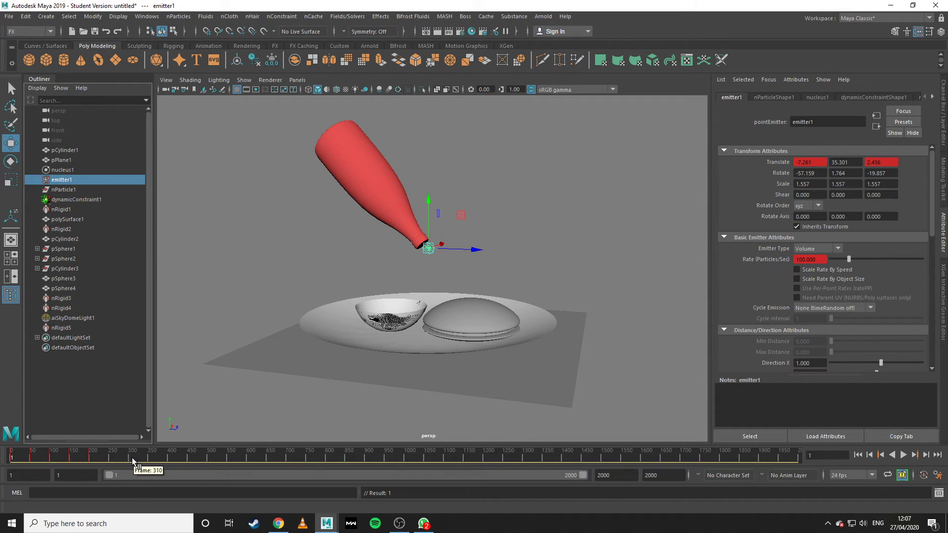
At frame 249, break the emitter Rate's animation connection and set a new key on Rate (Particles/Sec).
{"action": "left_click", "coordinate": [113, 458]}
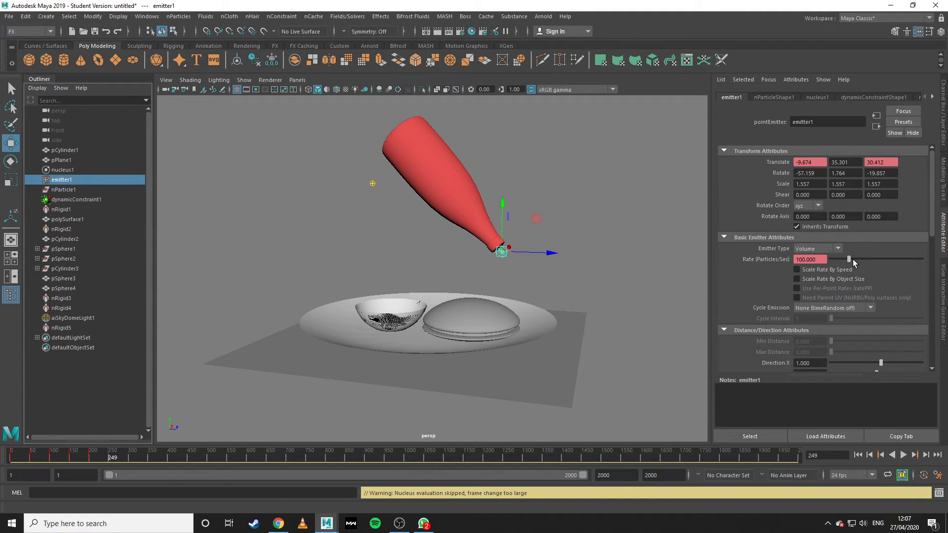
{"action": "right_click", "coordinate": [754, 259]}
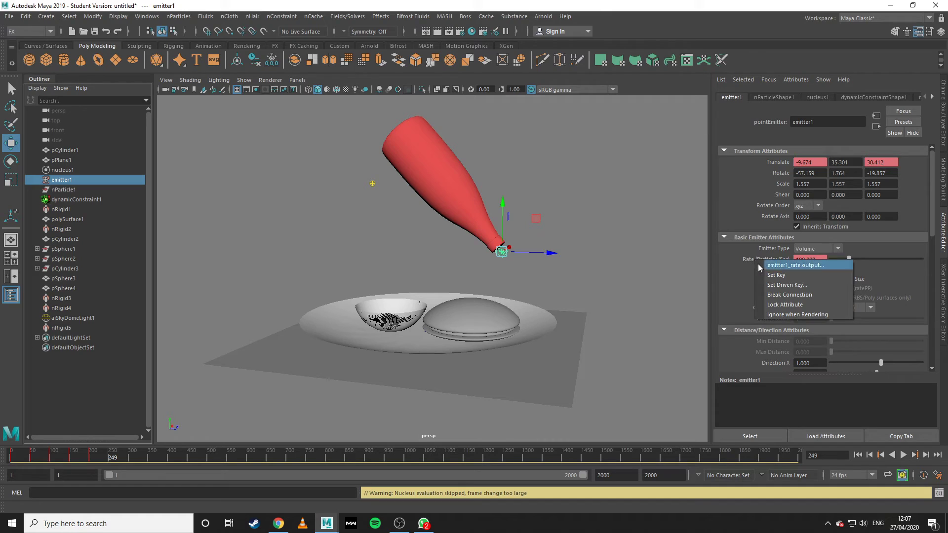
{"action": "left_click", "coordinate": [779, 296]}
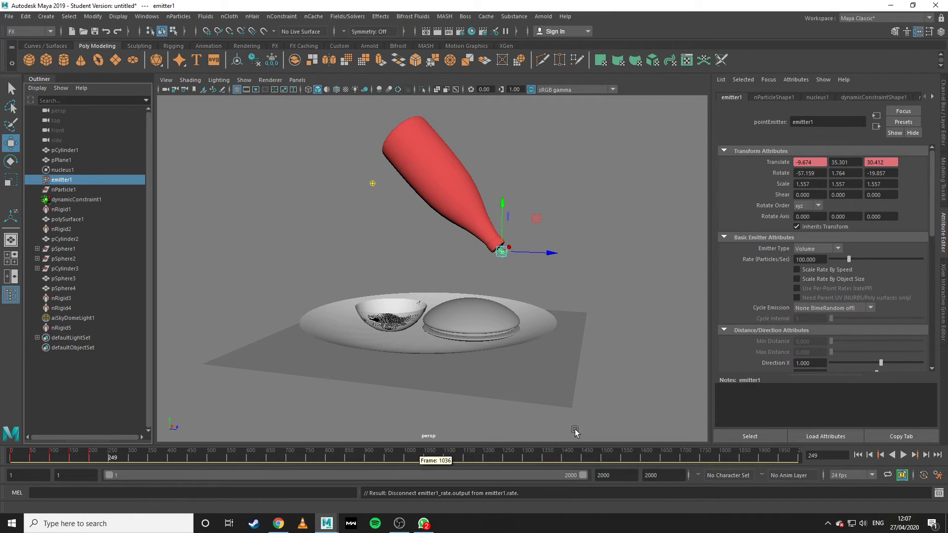
{"action": "right_click", "coordinate": [778, 258]}
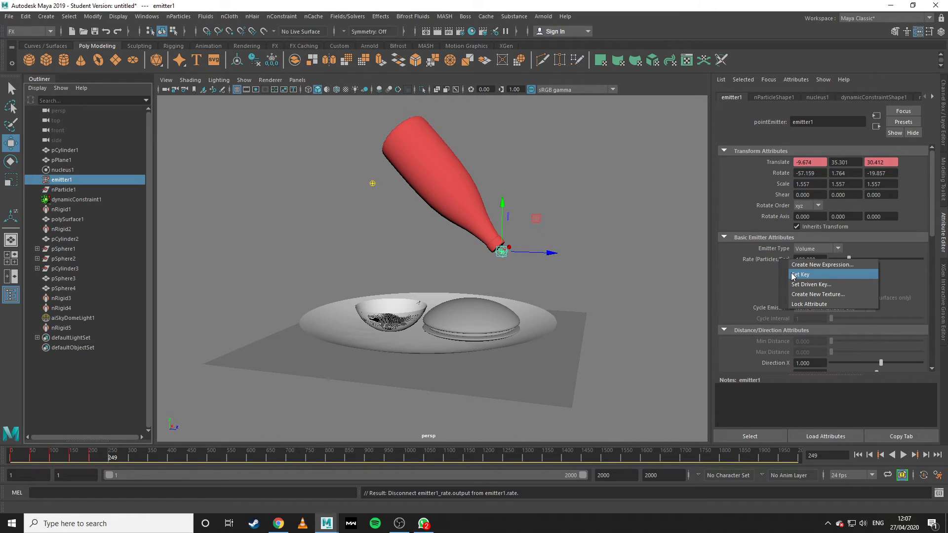
{"action": "left_click", "coordinate": [796, 276]}
At frame 250, set the emitter's Rate (Particles/Sec) to 0 and key it.
{"action": "left_click", "coordinate": [926, 455]}
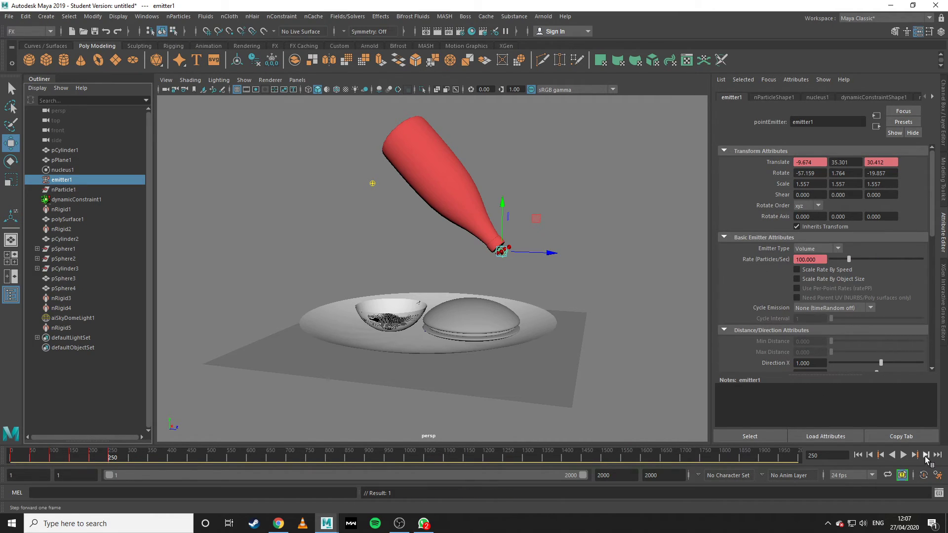
{"action": "left_click_drag", "start_coordinate": [848, 259], "coordinate": [745, 263]}
{"action": "right_click", "coordinate": [751, 261]}
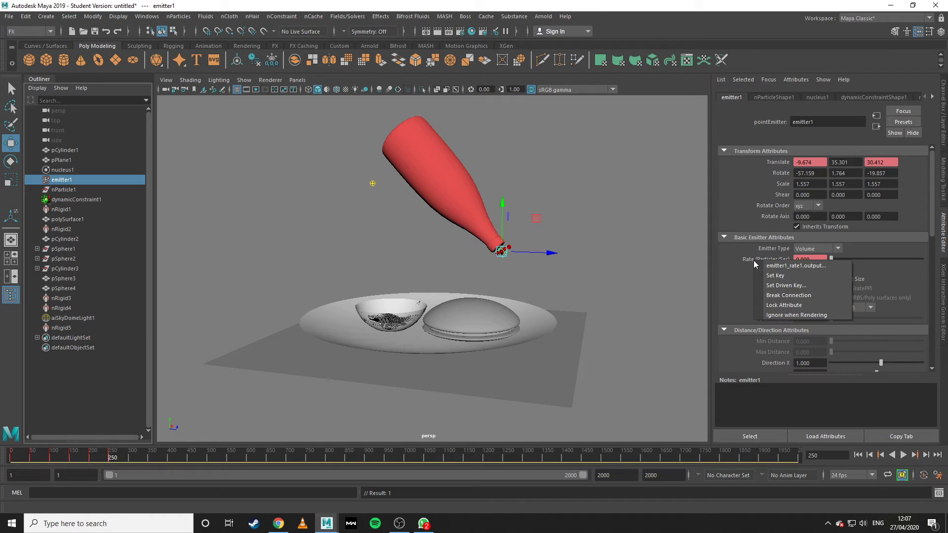
{"action": "left_click", "coordinate": [775, 275]}
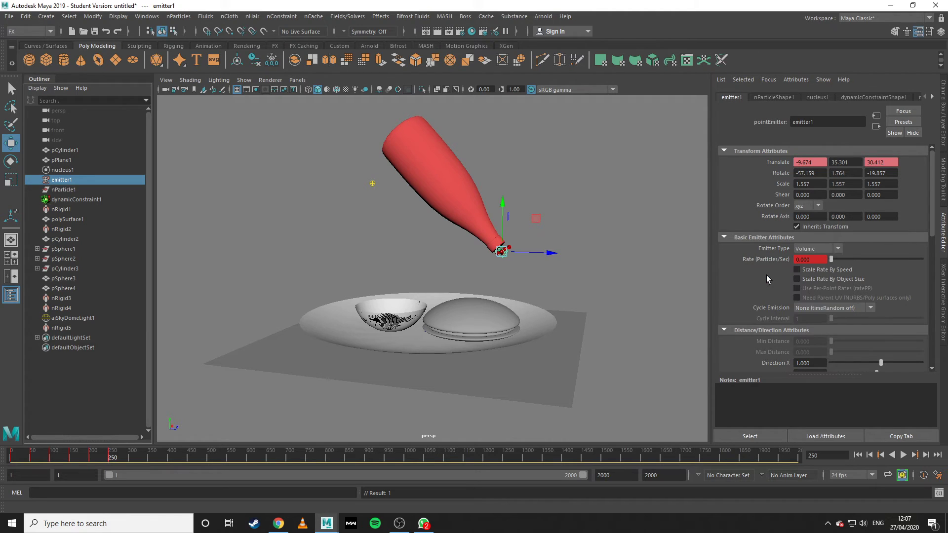
Play the simulation from frame 1 to about frame 323 to check that emission stops after frame 250.
{"action": "left_click", "coordinate": [857, 455]}
{"action": "key", "text": "alt+v"}
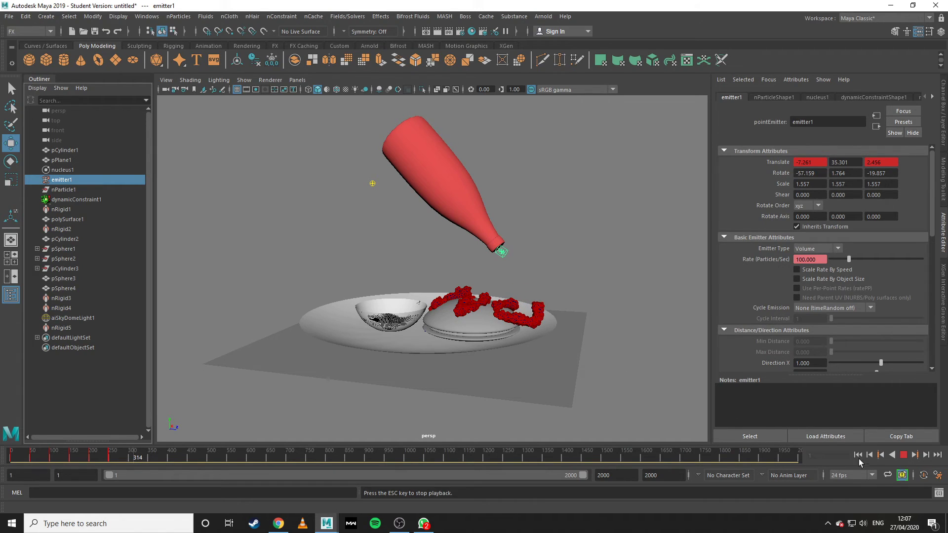
{"action": "left_click", "coordinate": [907, 457]}
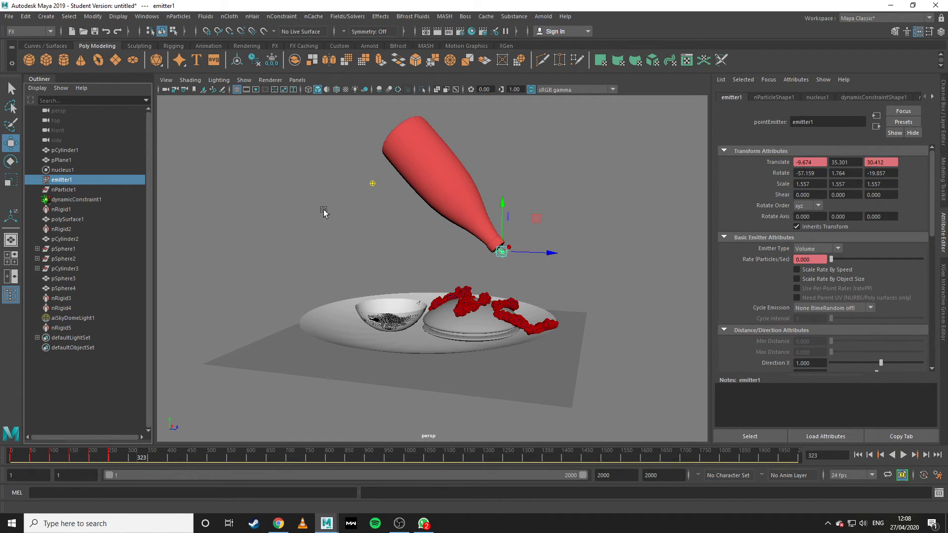
Lower dynamicConstraint1's Glue Strength to about 1.538 and replay the simulation from frame 1.
{"action": "left_click", "coordinate": [110, 201]}
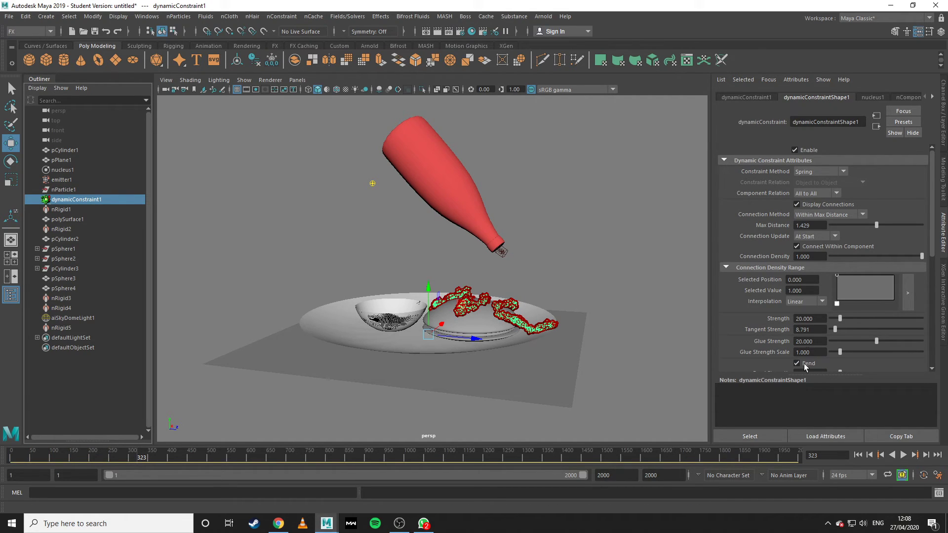
{"action": "left_click", "coordinate": [836, 342]}
{"action": "left_click", "coordinate": [858, 455]}
{"action": "left_click", "coordinate": [902, 455]}
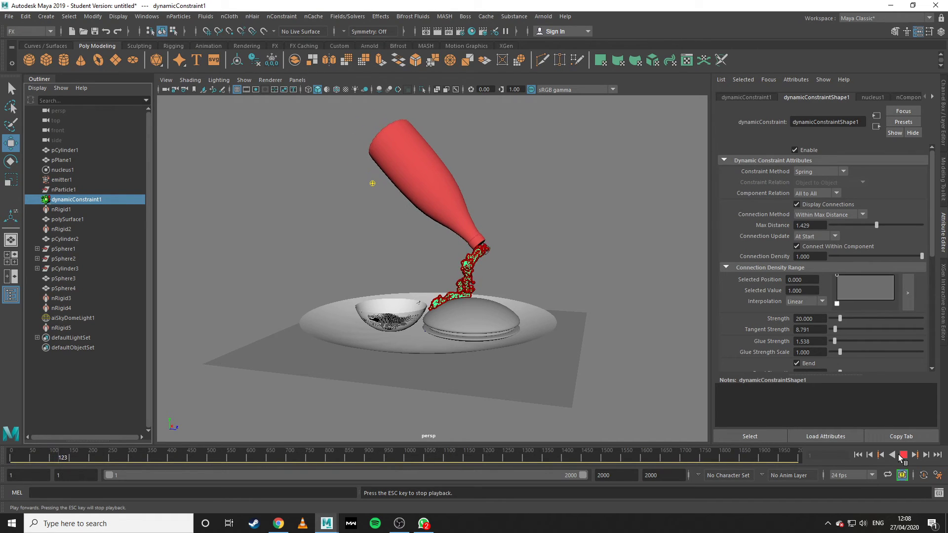
Try lowering the constraint's Strength to about 4.396 and Glue Strength to 0, raise Strength to about 13.187, and replay from frame 1.
{"action": "left_click", "coordinate": [598, 271]}
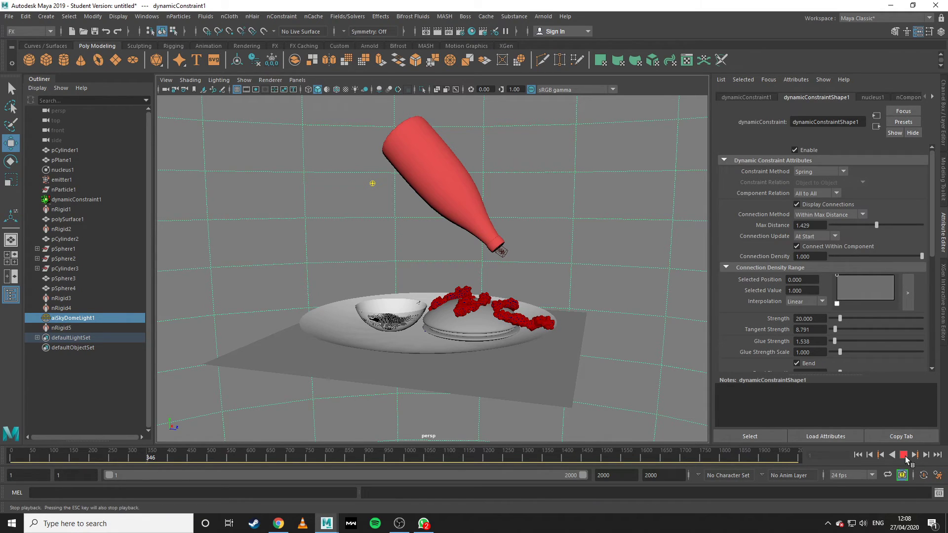
{"action": "left_click", "coordinate": [833, 318]}
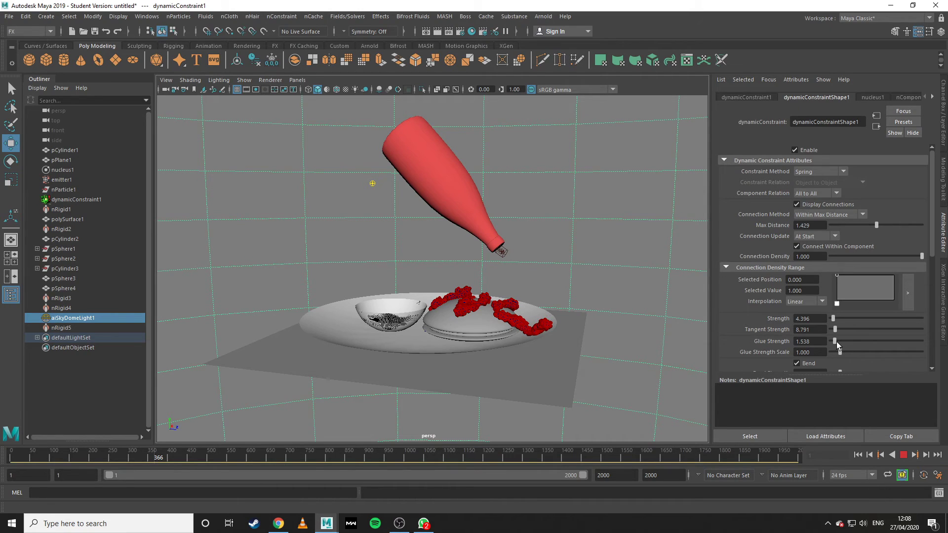
{"action": "left_click_drag", "start_coordinate": [836, 342], "coordinate": [831, 342]}
{"action": "left_click", "coordinate": [858, 456]}
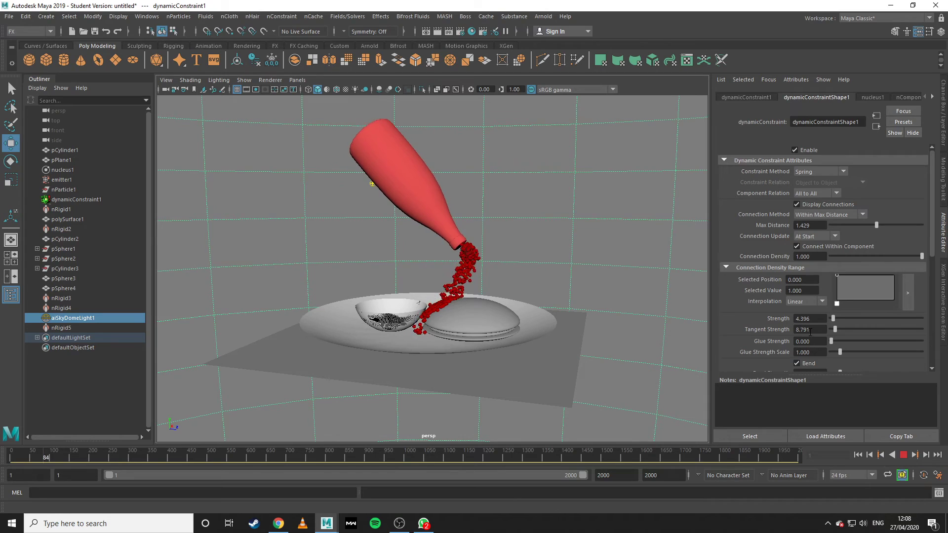
{"action": "left_click_drag", "start_coordinate": [834, 319], "coordinate": [838, 319]}
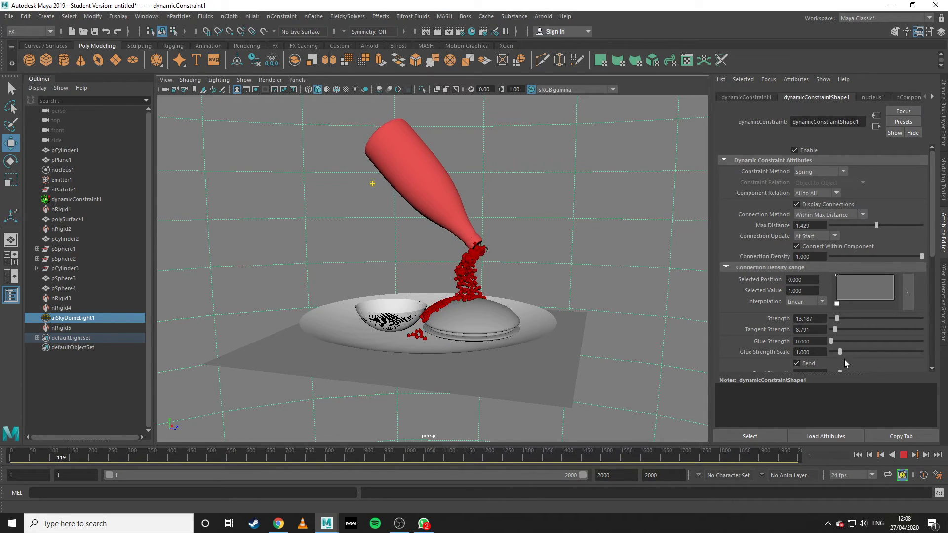
{"action": "left_click", "coordinate": [857, 456]}
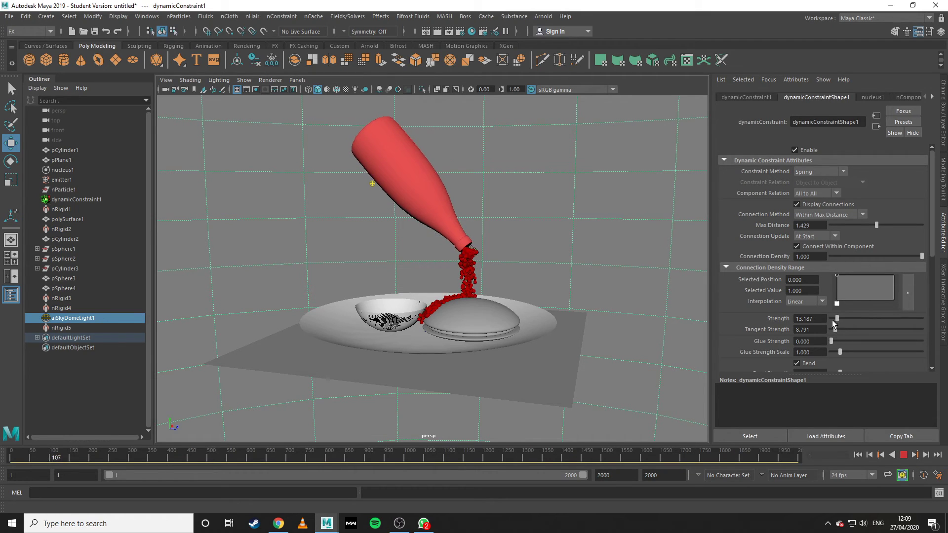
Set the constraint's Strength to 20 and replay the simulation from frame 1.
{"action": "left_click", "coordinate": [809, 318]}
{"action": "type", "text": "20"}
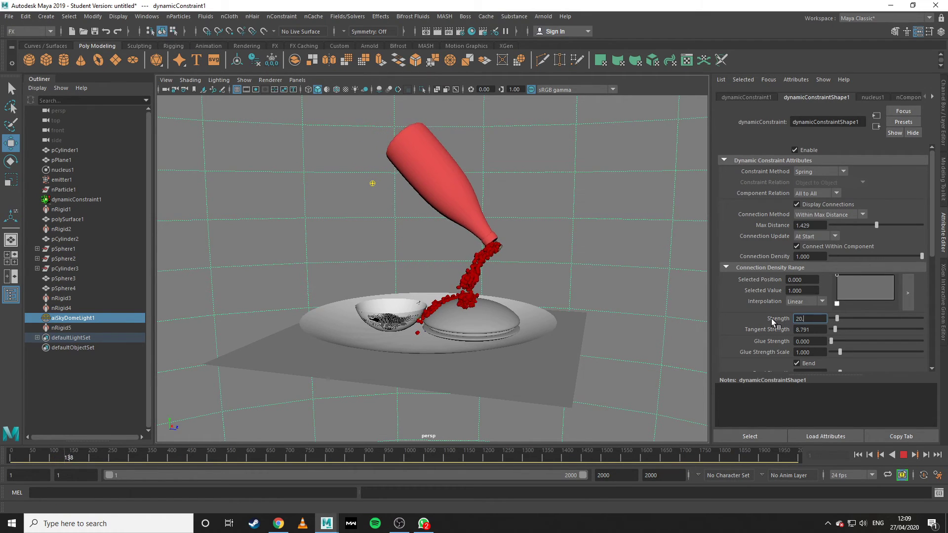
{"action": "key", "text": "Return"}
{"action": "left_click", "coordinate": [857, 456]}
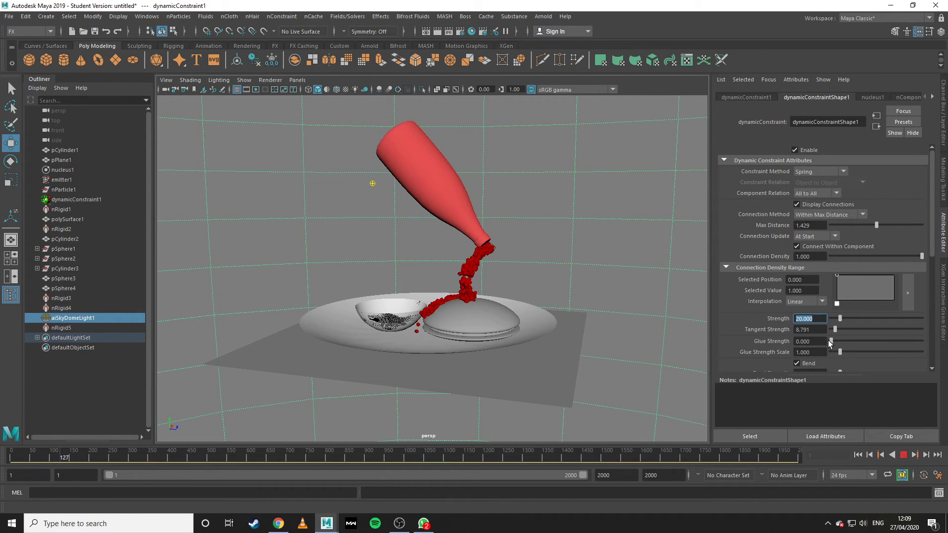
Try a Glue Strength of 0.5 on the constraint, replay the simulation from frame 1, and stop a second playback at frame 72.
{"action": "left_click", "coordinate": [809, 341]}
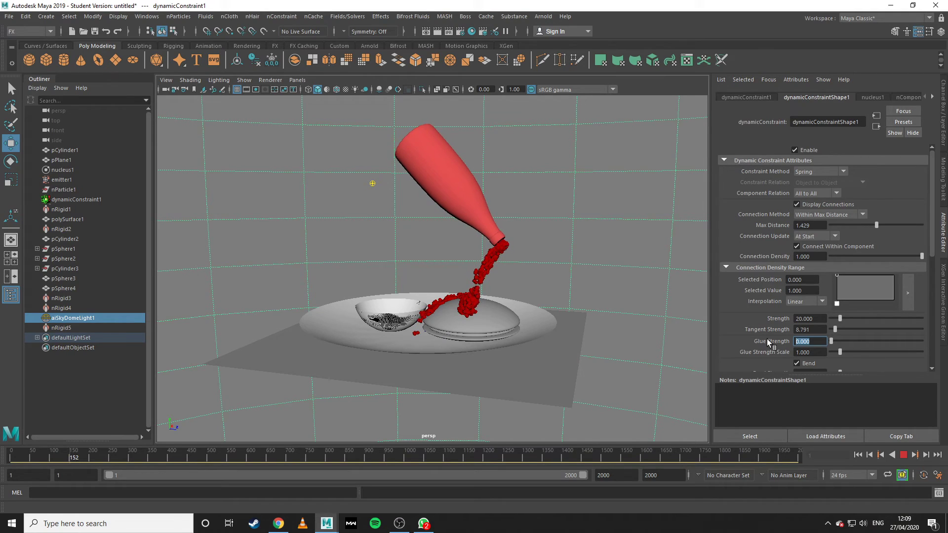
{"action": "type", "text": "0.5"}
{"action": "key", "text": "Return"}
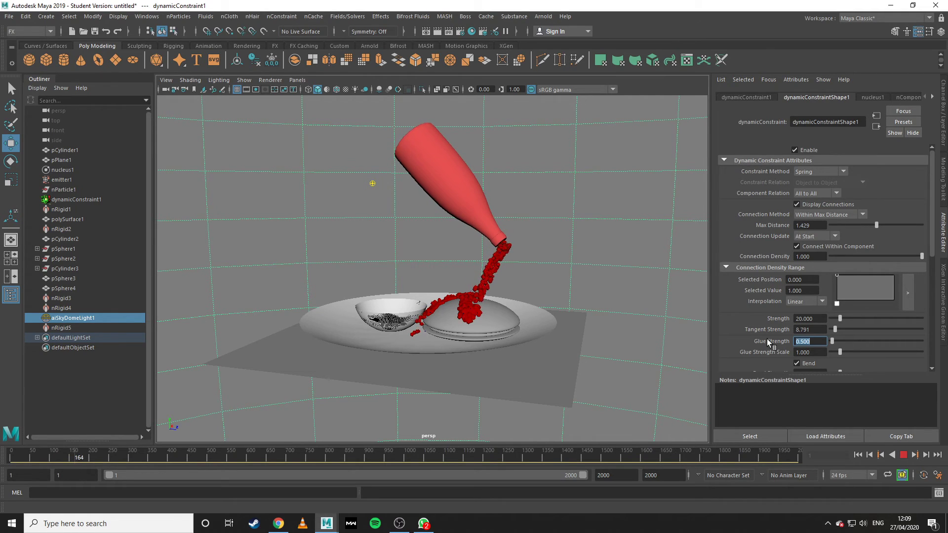
{"action": "left_click", "coordinate": [858, 456]}
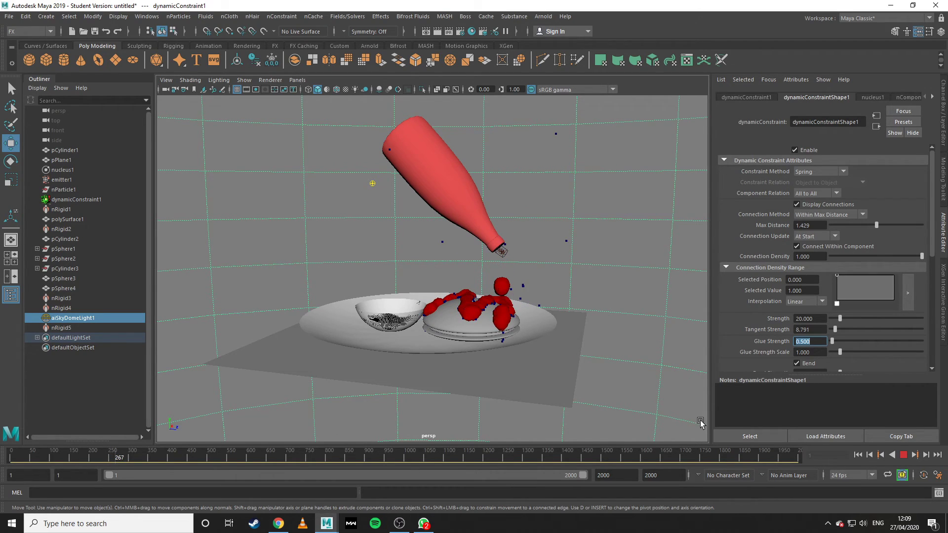
{"action": "left_click", "coordinate": [905, 456]}
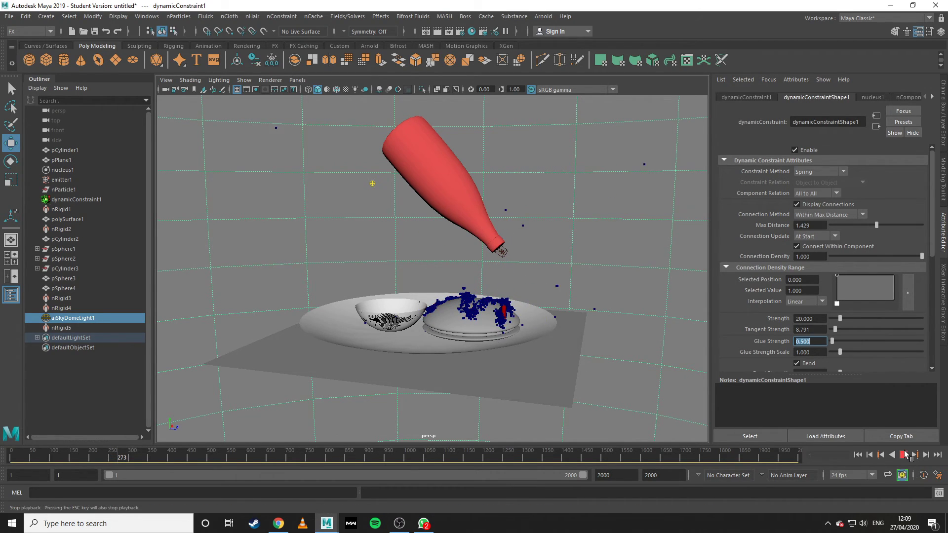
{"action": "left_click", "coordinate": [859, 455]}
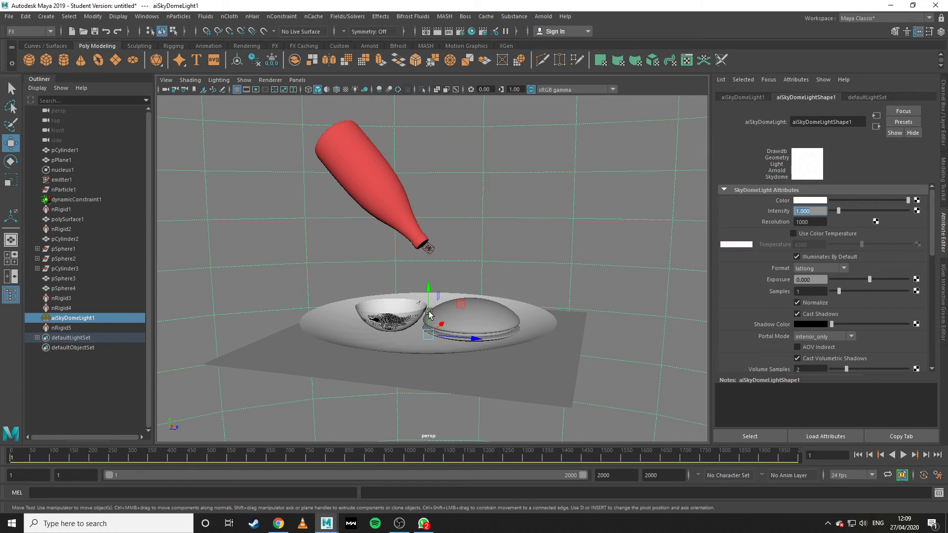
{"action": "left_click", "coordinate": [904, 455]}
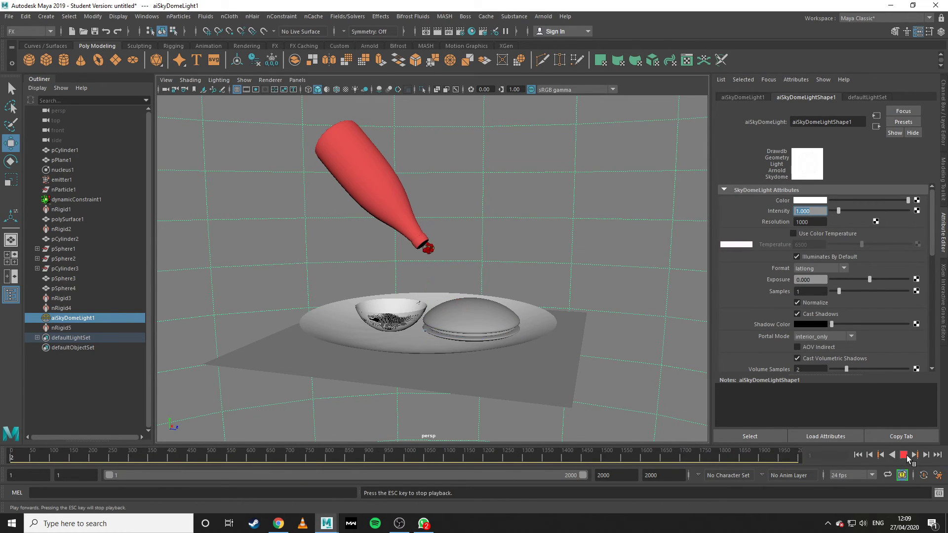
{"action": "left_click", "coordinate": [904, 456]}
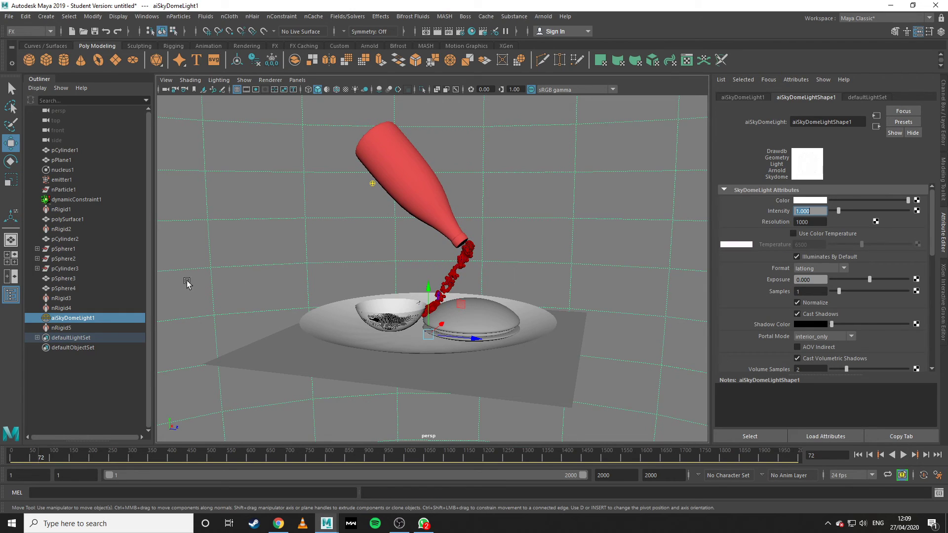
Set dynamicConstraint1's Glue Strength to 1.5 and play the simulation to frame 140.
{"action": "left_click", "coordinate": [88, 199]}
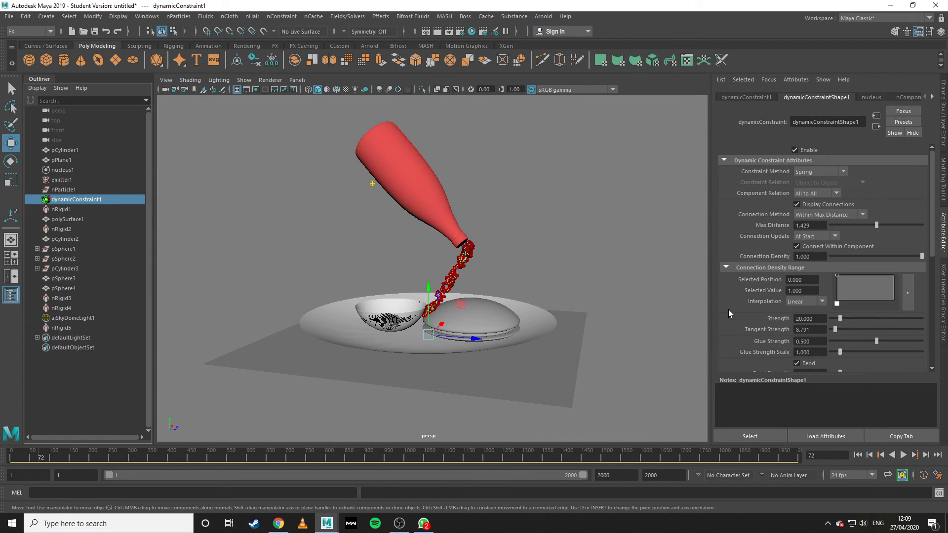
{"action": "left_click", "coordinate": [801, 341]}
{"action": "type", "text": "1"}
{"action": "key", "text": "Return"}
{"action": "left_click", "coordinate": [903, 454]}
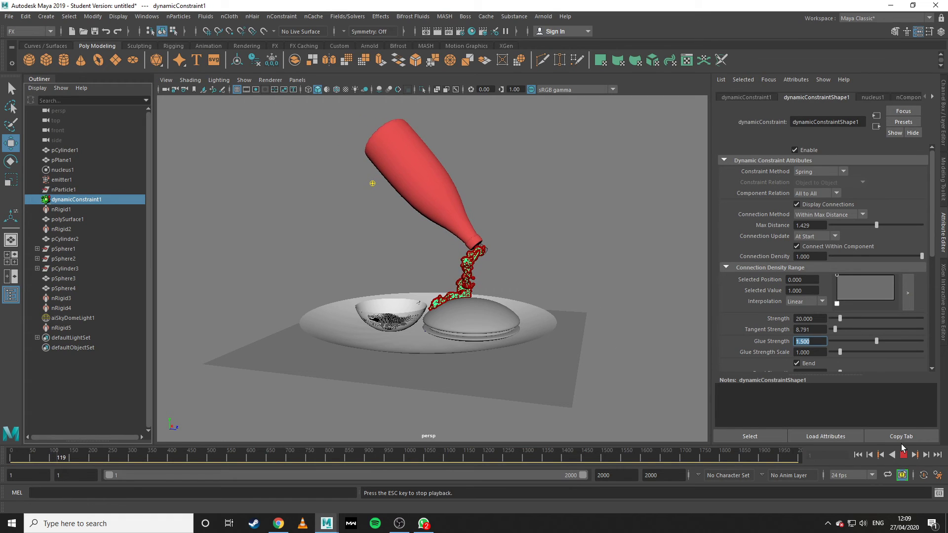
{"action": "left_click", "coordinate": [905, 456]}
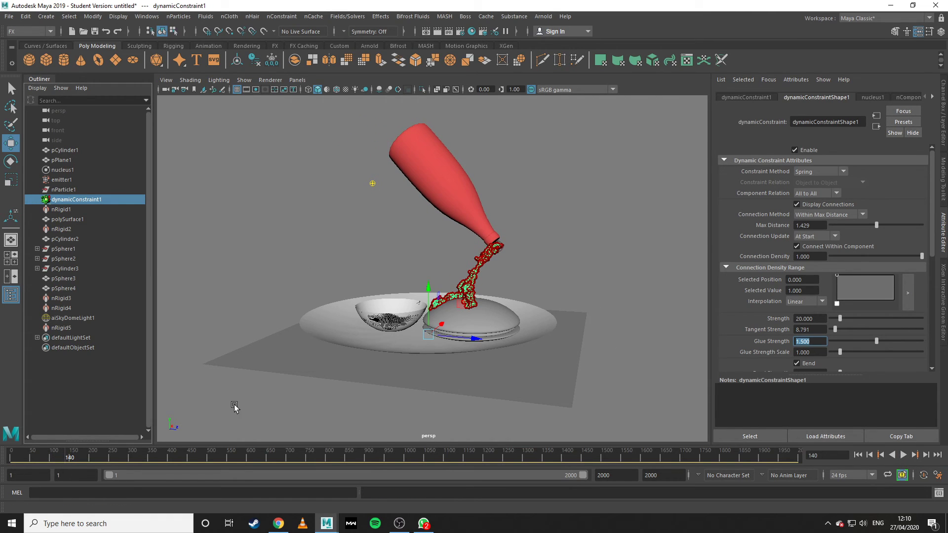
Render the pour at frame 140 in Arnold RenderView and inspect the sauce up close.
{"action": "left_click", "coordinate": [543, 16]}
{"action": "left_click", "coordinate": [555, 36]}
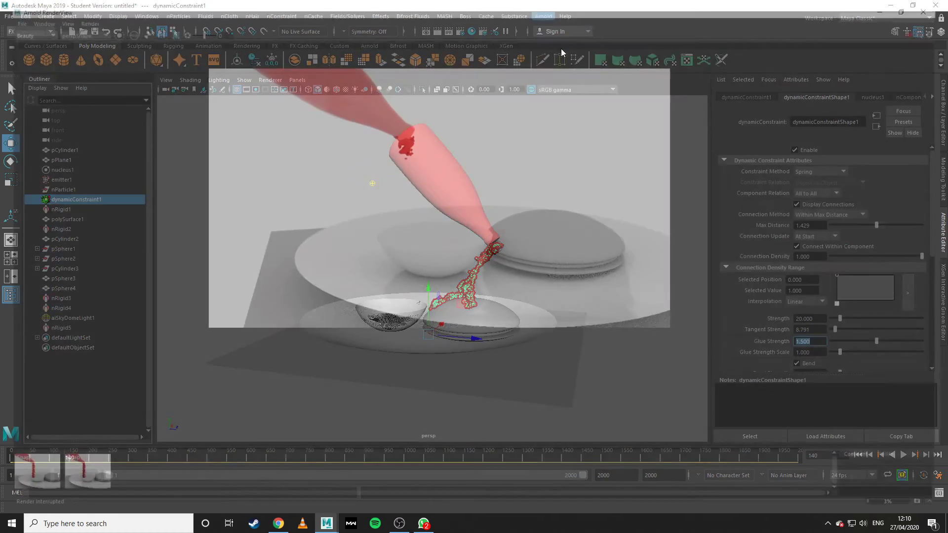
{"action": "left_click", "coordinate": [919, 30]}
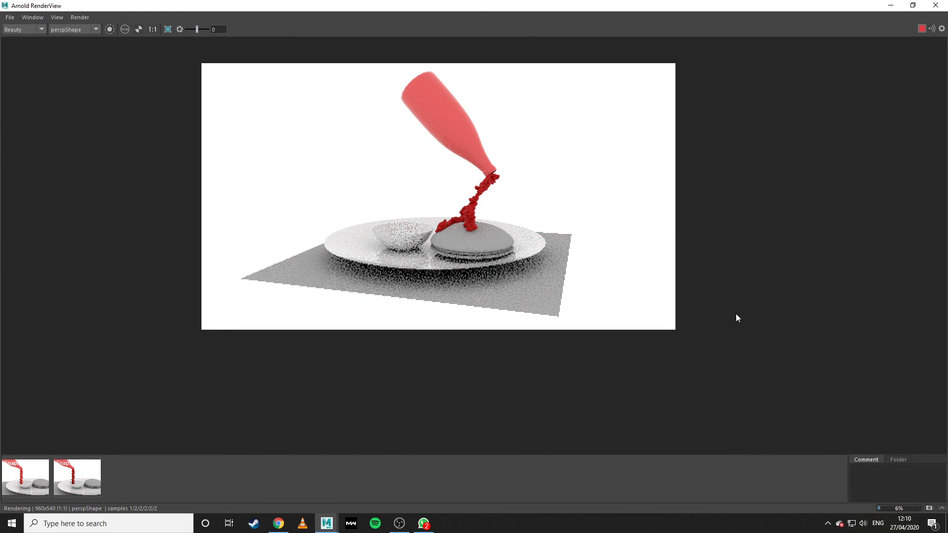
{"action": "scroll", "coordinate": [516, 256], "scroll_direction": "up", "scroll_amount": 5}
{"action": "scroll", "coordinate": [517, 256], "scroll_direction": "down", "scroll_amount": 5}
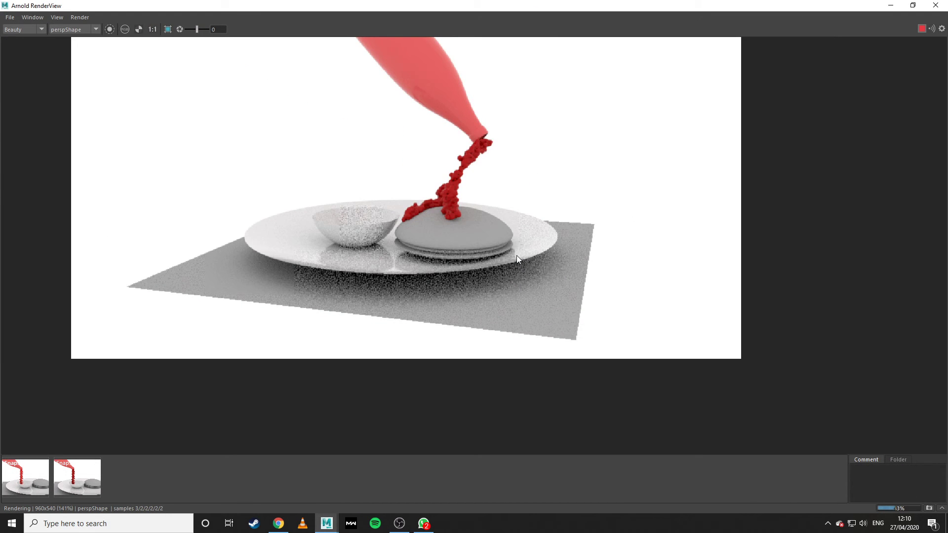
{"action": "left_click", "coordinate": [890, 6]}
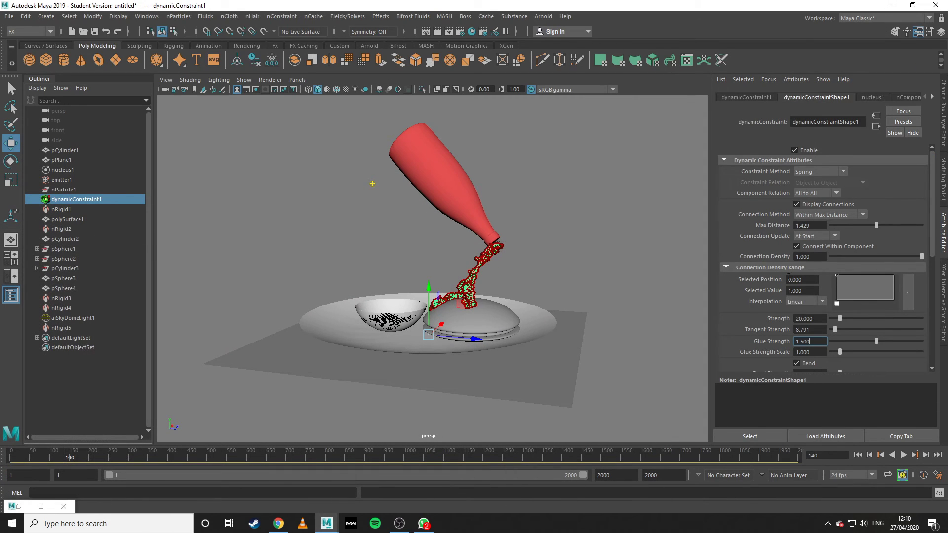
Set aiSkyDomeLight1's Camera visibility to 0 and check the updated Arnold render's background.
{"action": "left_click", "coordinate": [594, 209]}
{"action": "scroll", "coordinate": [814, 365], "scroll_direction": "down", "scroll_amount": 1}
{"action": "scroll", "coordinate": [746, 230], "scroll_direction": "down", "scroll_amount": 3}
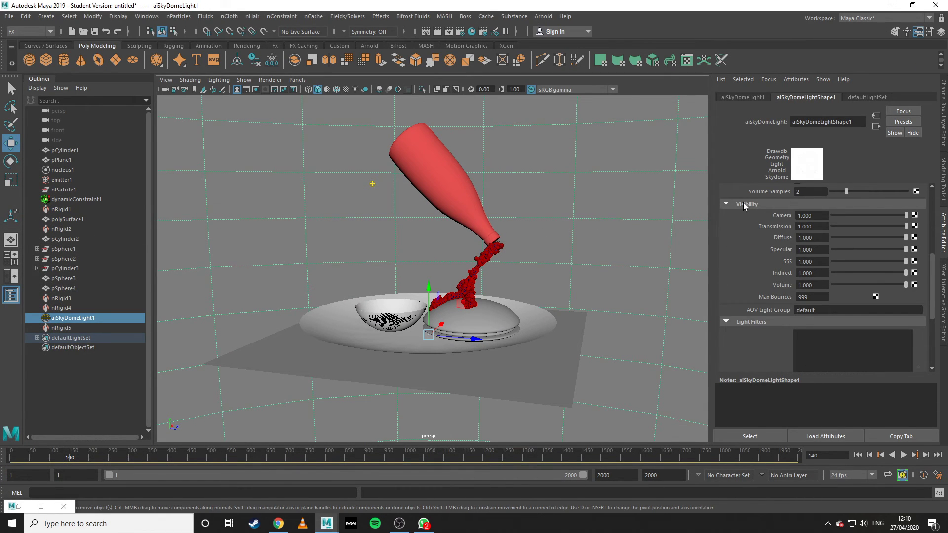
{"action": "left_click", "coordinate": [834, 217]}
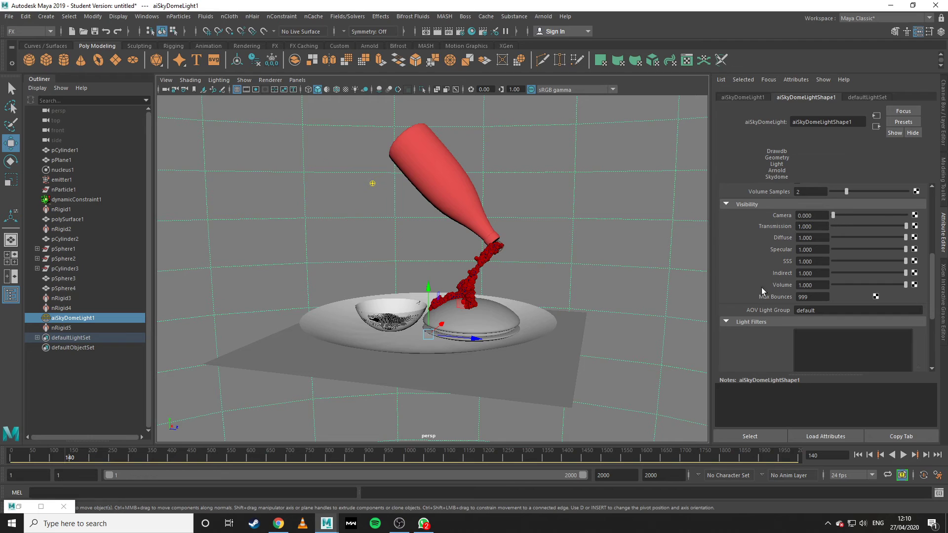
{"action": "left_click", "coordinate": [26, 509]}
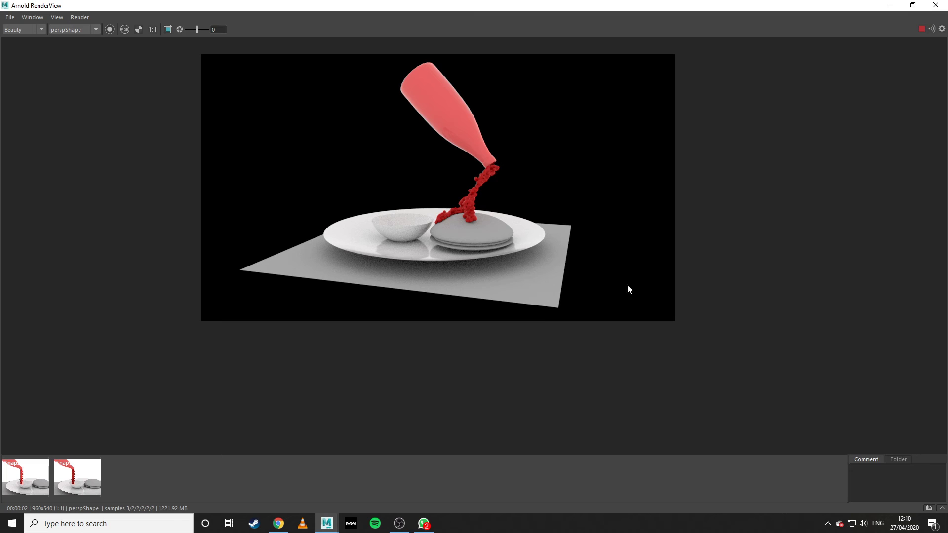
{"action": "left_click", "coordinate": [892, 6]}
Replay the simulation from frame 1, stop it at frame 131, and inspect the poured sauce in the Arnold render.
{"action": "left_click", "coordinate": [859, 454]}
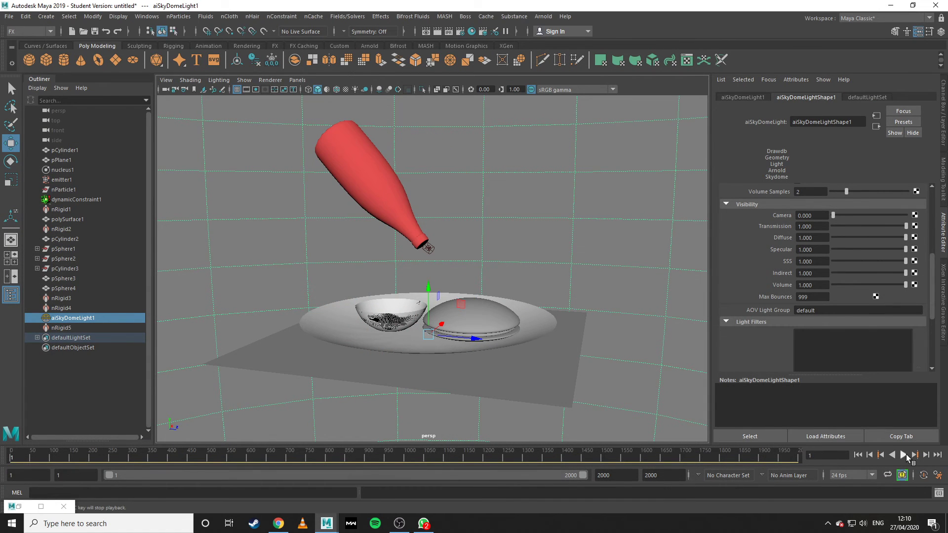
{"action": "left_click", "coordinate": [904, 454]}
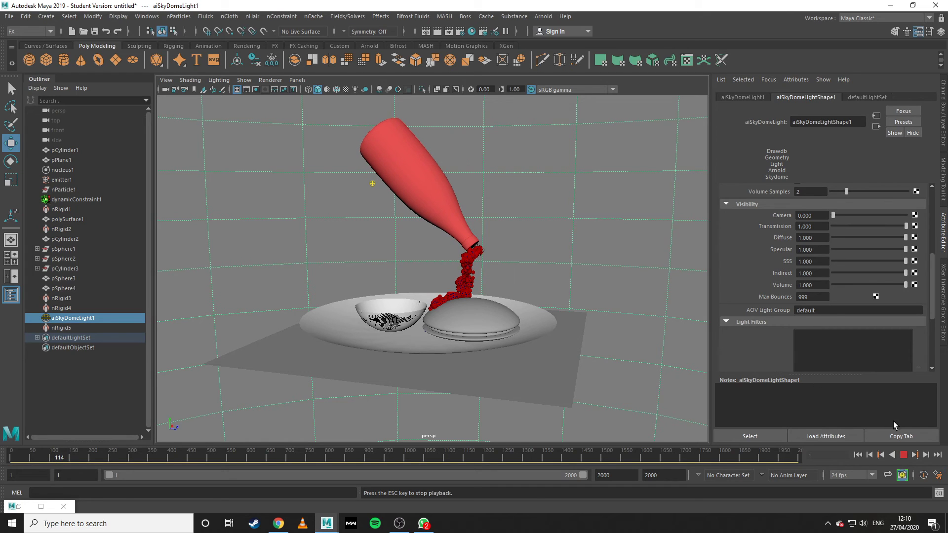
{"action": "left_click", "coordinate": [28, 507]}
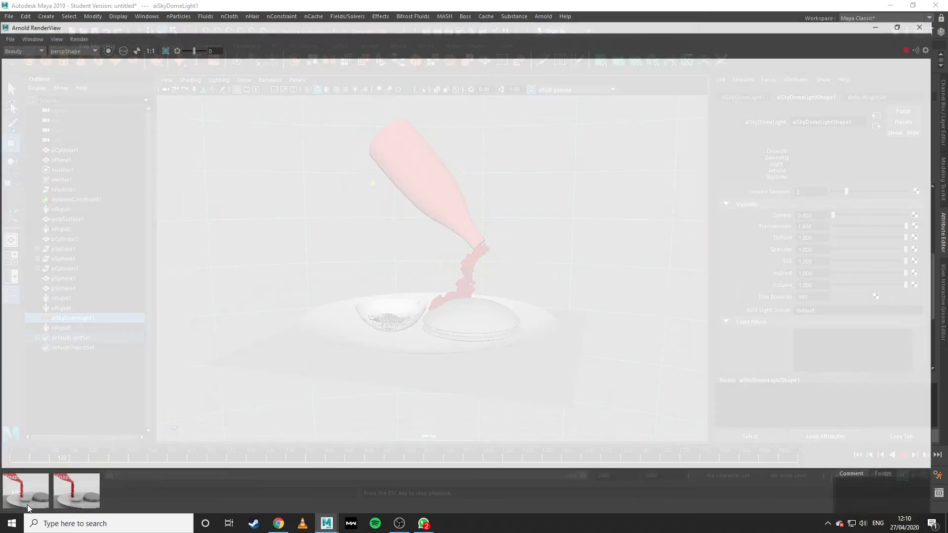
{"action": "left_click", "coordinate": [891, 5]}
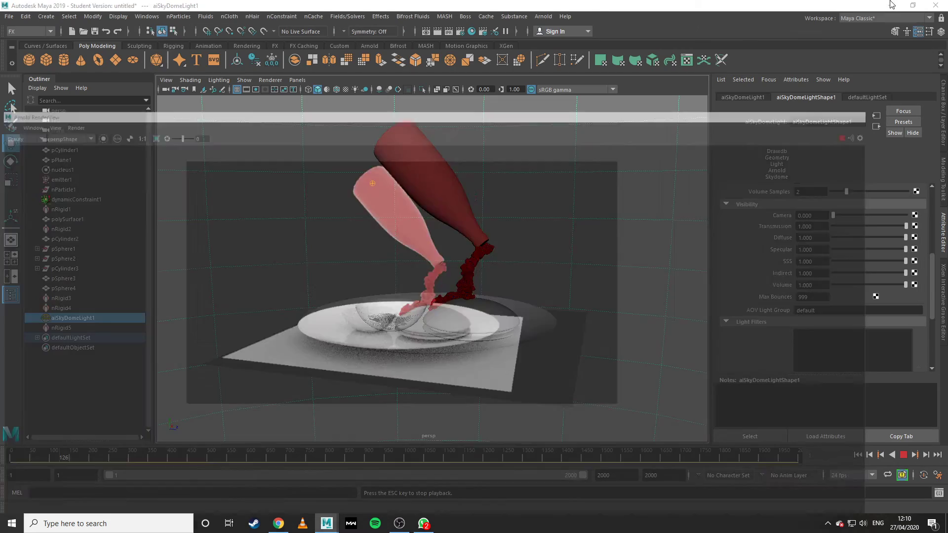
{"action": "key", "text": "Escape"}
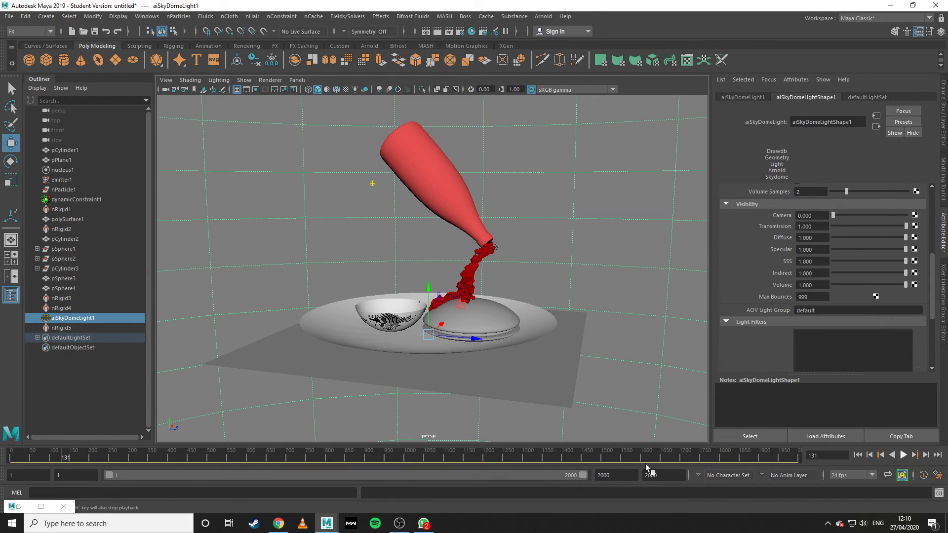
{"action": "left_click", "coordinate": [24, 507]}
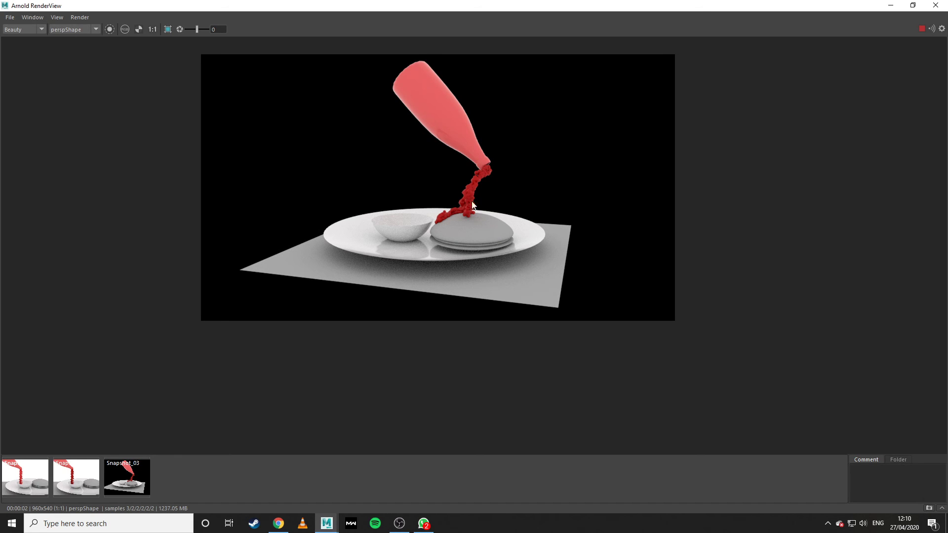
{"action": "left_click", "coordinate": [891, 5]}
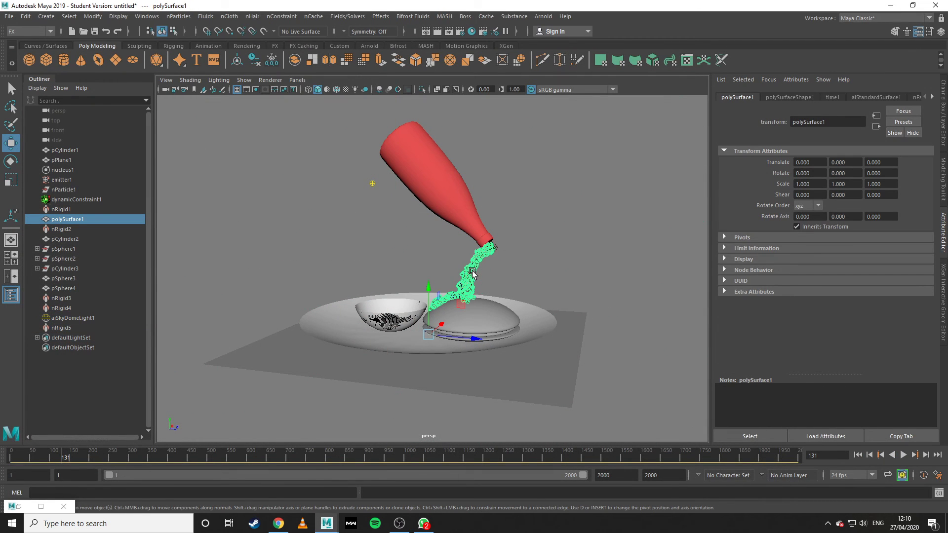
Raise the Transmission Weight of polySurface1's aiStandardSurface1 material to about 0.305 and check the sauce in the Arnold render.
{"action": "left_click", "coordinate": [872, 97]}
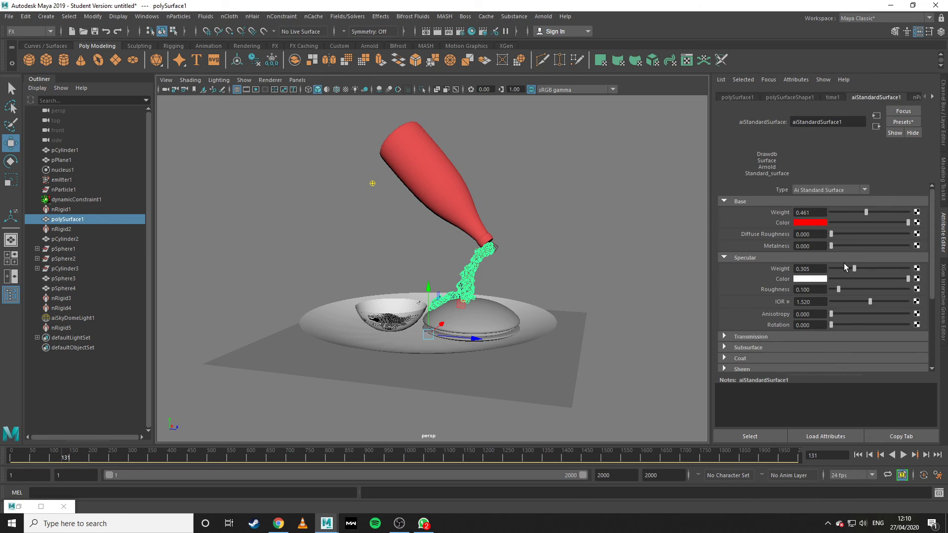
{"action": "scroll", "coordinate": [843, 263], "scroll_direction": "down", "scroll_amount": 3}
{"action": "left_click", "coordinate": [724, 248]}
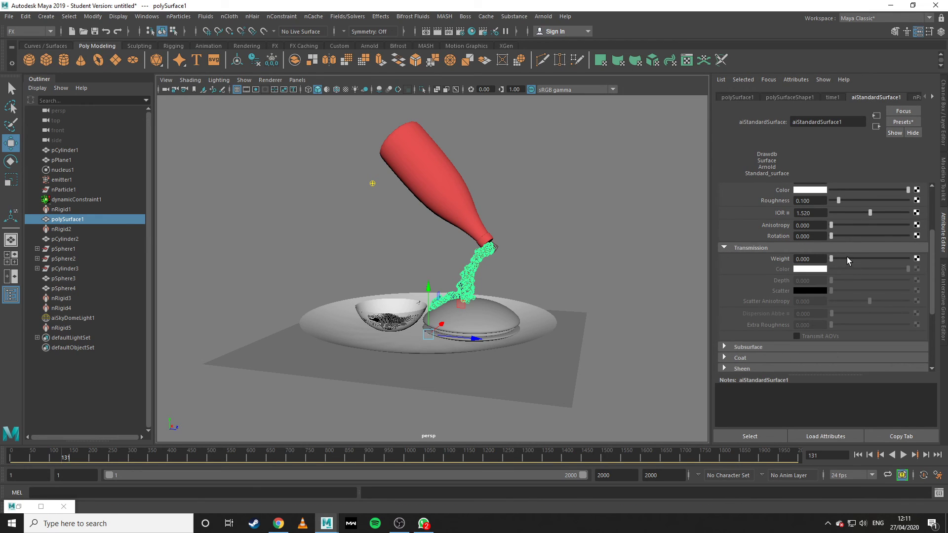
{"action": "left_click_drag", "start_coordinate": [846, 257], "coordinate": [854, 258]}
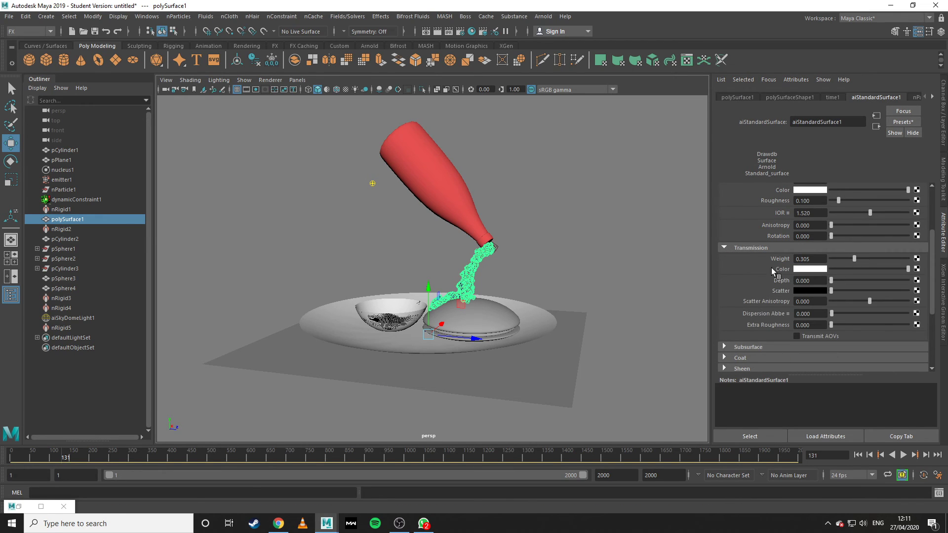
{"action": "left_click", "coordinate": [18, 507]}
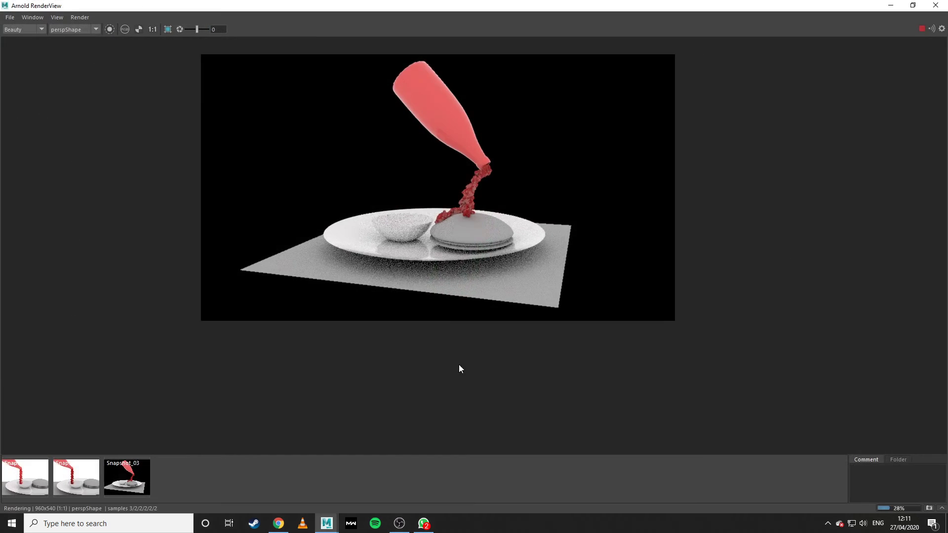
Raise the Transmission Weight of the sauce's aiStandardSurface1 material to about 0.688 and inspect the sauce up close in the Arnold render.
{"action": "left_click", "coordinate": [889, 7]}
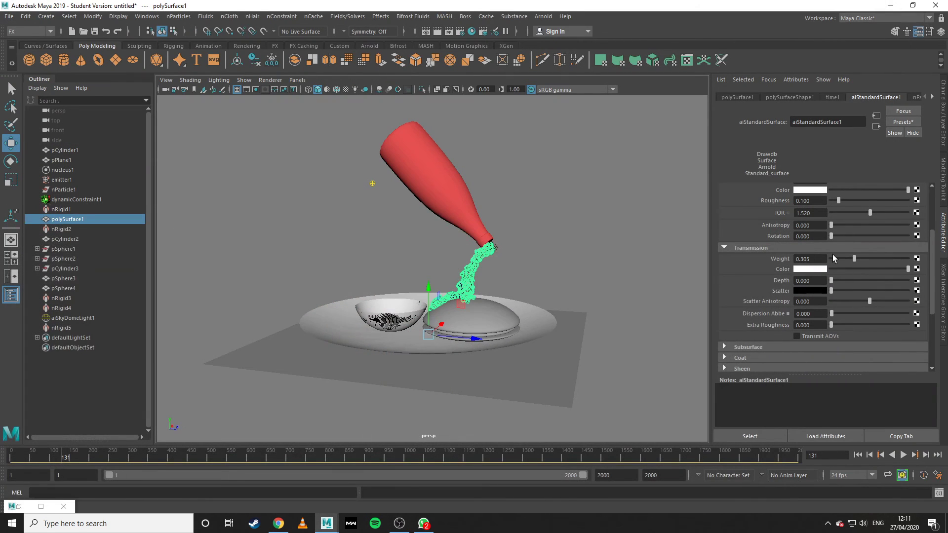
{"action": "left_click", "coordinate": [883, 259]}
{"action": "left_click", "coordinate": [603, 245]}
{"action": "scroll", "coordinate": [603, 245], "scroll_direction": "up", "scroll_amount": 5}
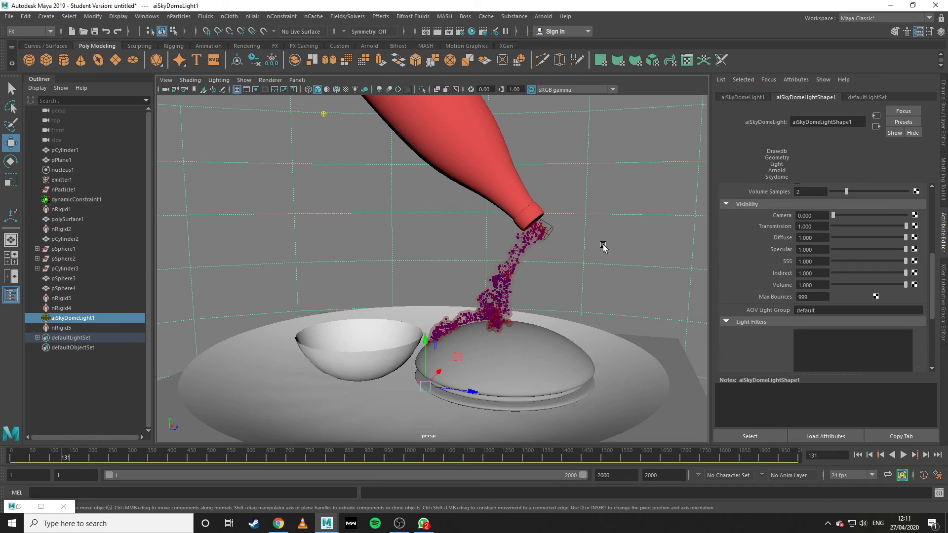
{"action": "scroll", "coordinate": [603, 245], "scroll_direction": "up", "scroll_amount": 4}
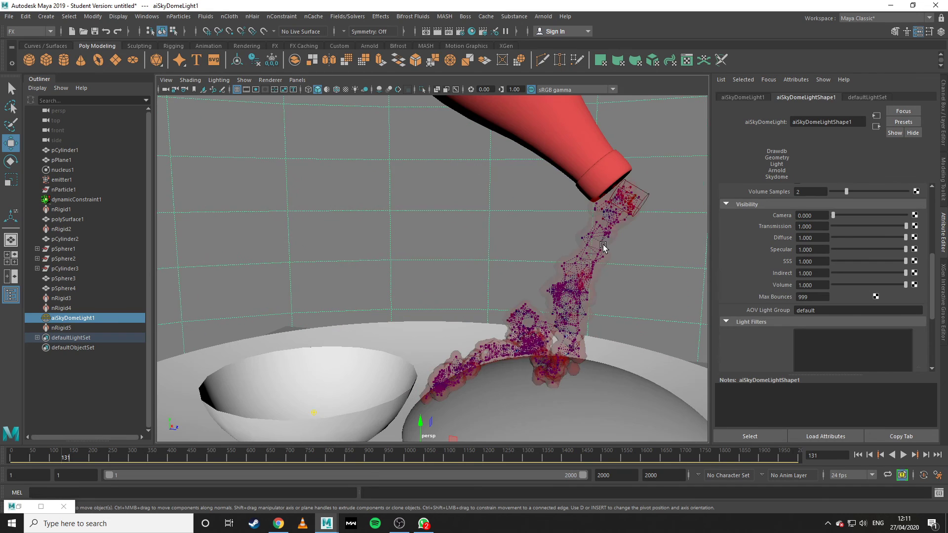
{"action": "left_click", "coordinate": [599, 273]}
{"action": "left_click", "coordinate": [856, 95]}
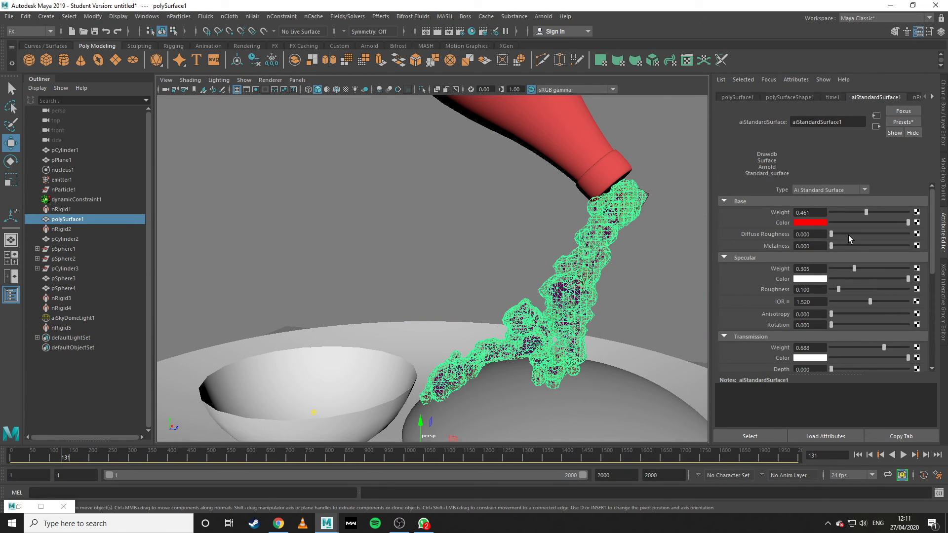
{"action": "left_click", "coordinate": [20, 504]}
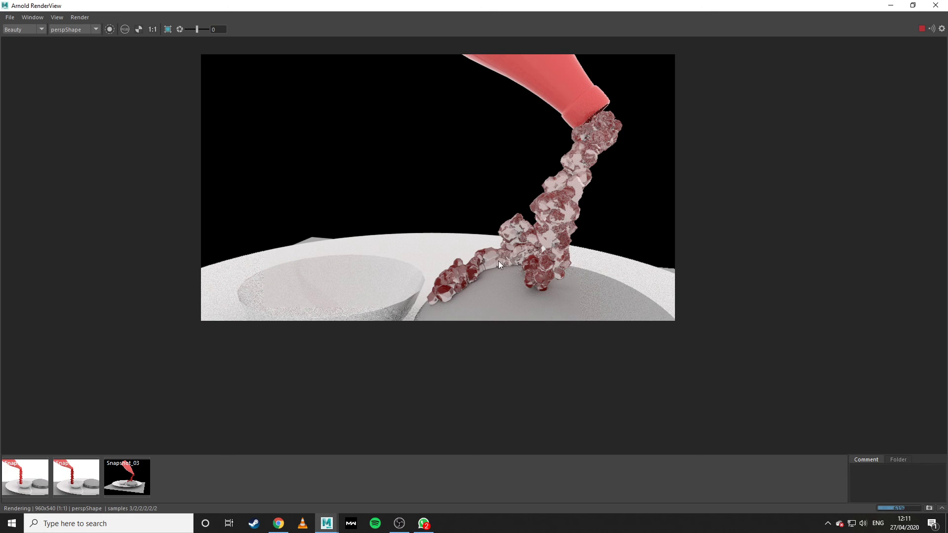
Change the Base Color of the sauce's aiStandardSurface1 material to white and check the Arnold render.
{"action": "left_click", "coordinate": [891, 5]}
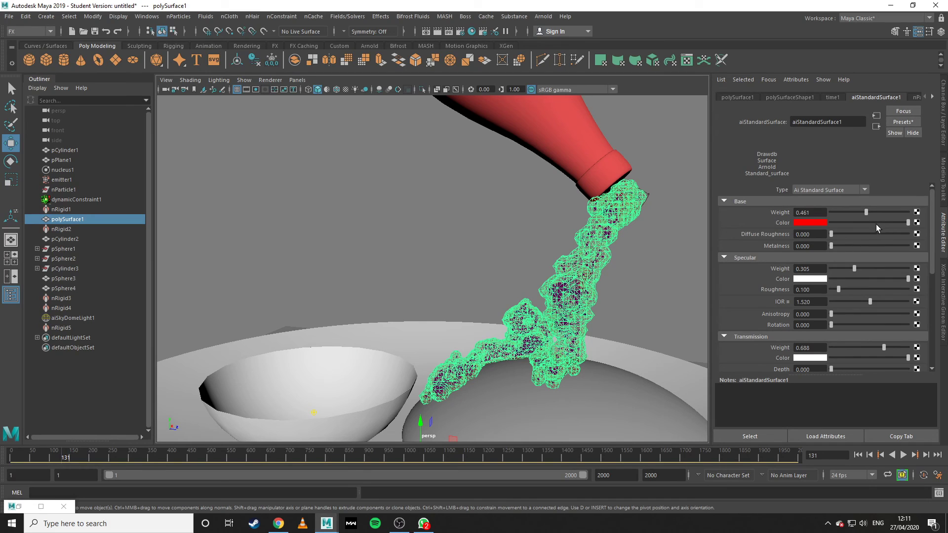
{"action": "left_click", "coordinate": [811, 224]}
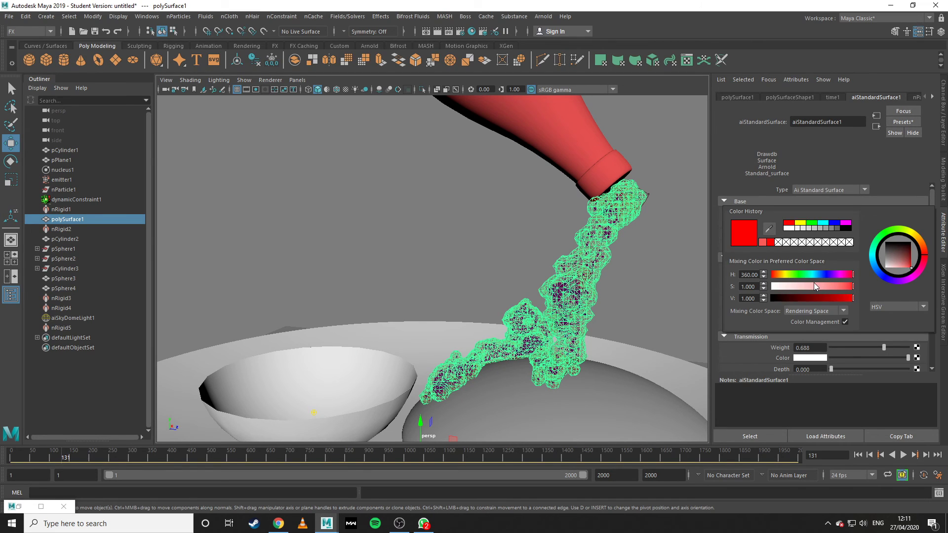
{"action": "left_click", "coordinate": [73, 317]}
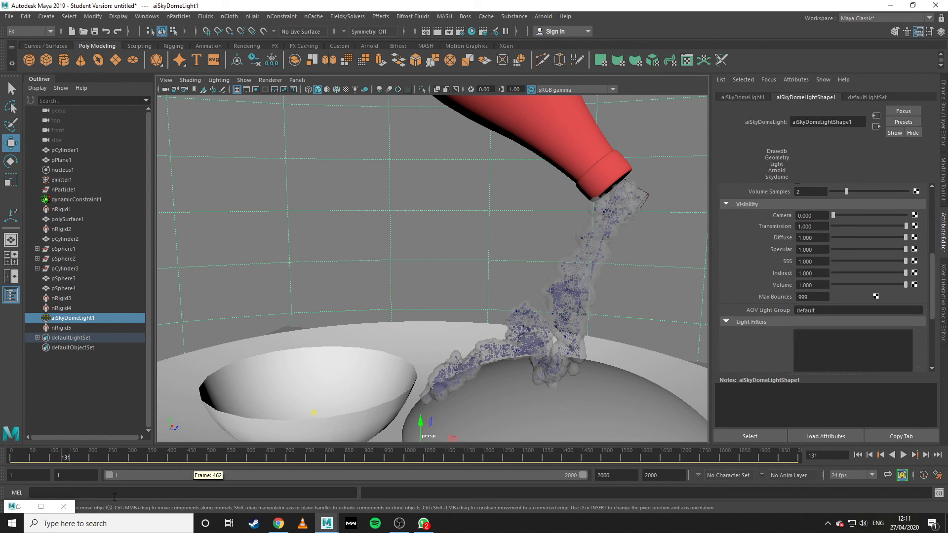
{"action": "left_click", "coordinate": [22, 508]}
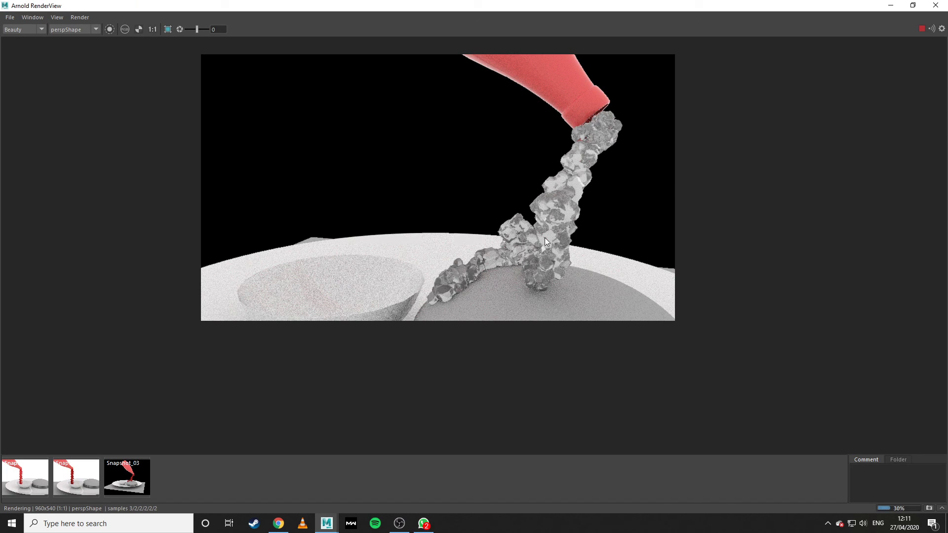
Set the sauce material's Base Color to a light teal with a hue of about 154.61 and check the Arnold render.
{"action": "left_click", "coordinate": [891, 5]}
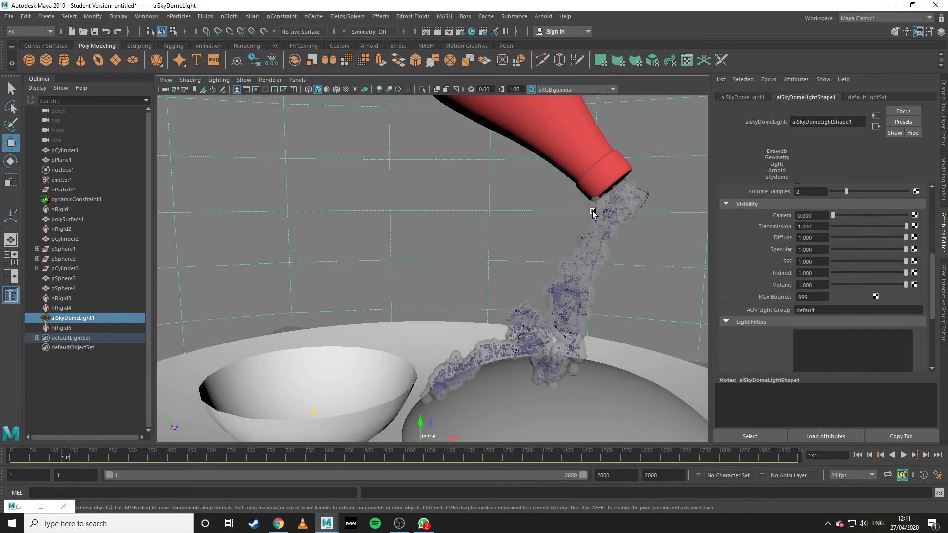
{"action": "left_click", "coordinate": [590, 256]}
{"action": "left_click", "coordinate": [865, 97]}
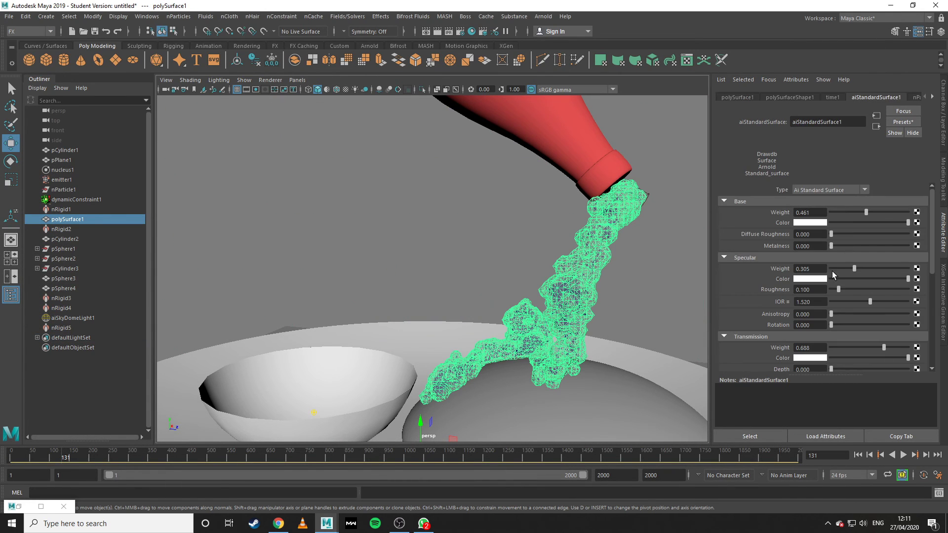
{"action": "left_click", "coordinate": [807, 222]}
{"action": "left_click", "coordinate": [786, 249]}
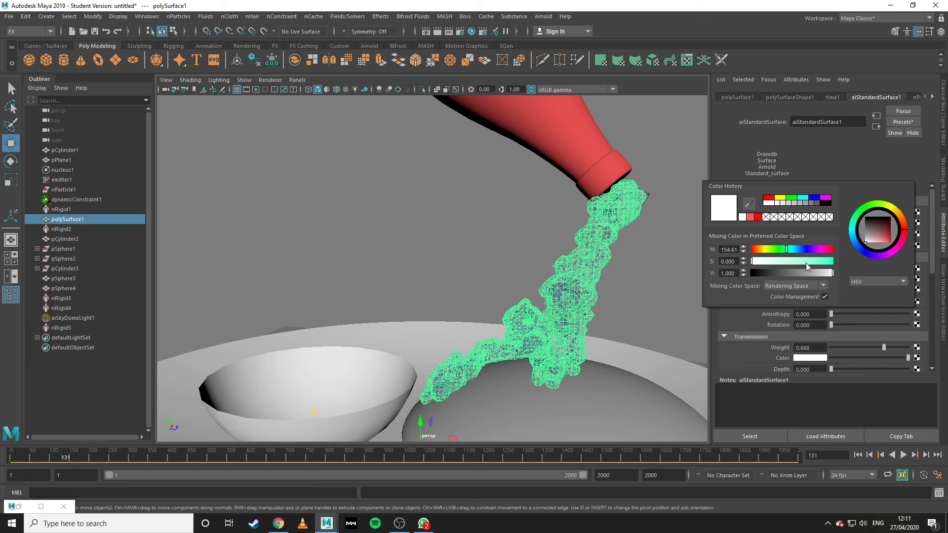
{"action": "left_click", "coordinate": [806, 261]}
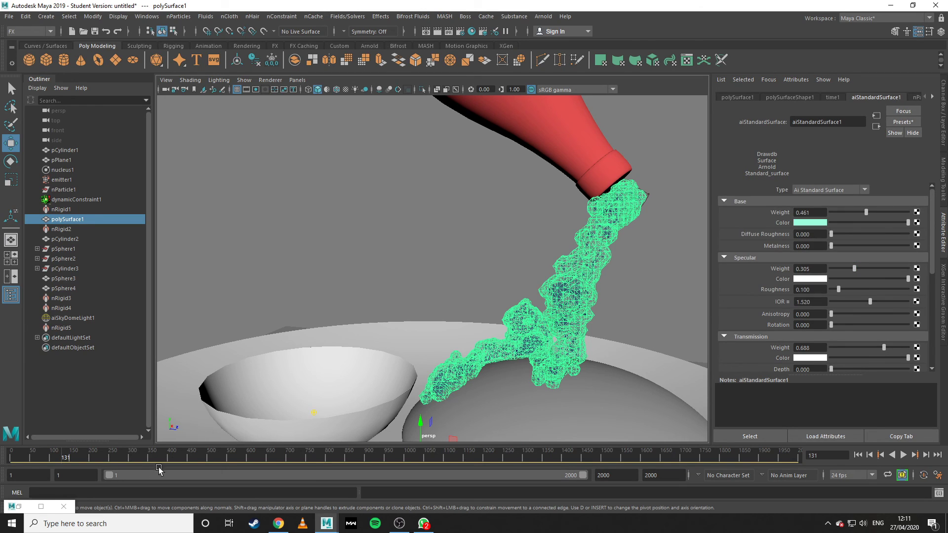
{"action": "left_click", "coordinate": [25, 506]}
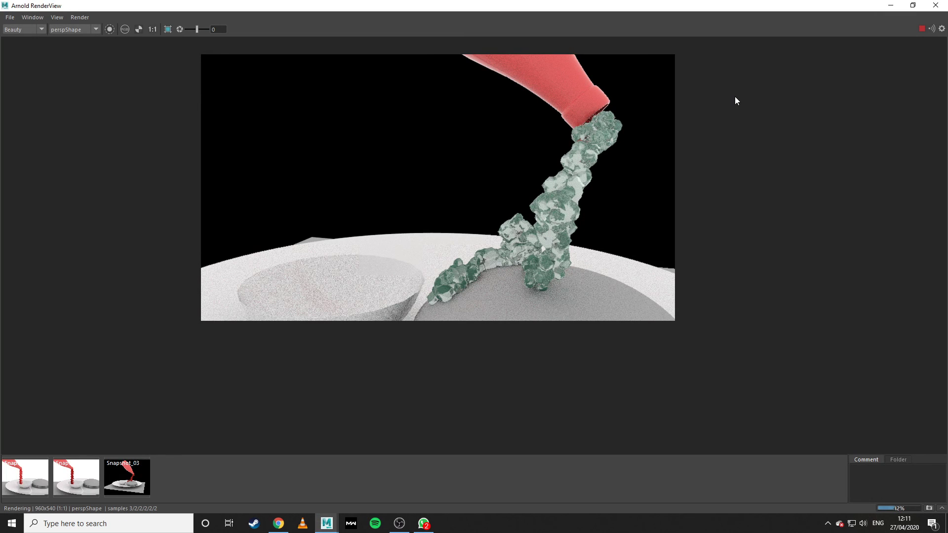
{"action": "scroll", "coordinate": [736, 99], "scroll_direction": "down", "scroll_amount": 5}
Raise the Base Weight of the sauce's material to 1.000 and check the wider pour view in the Arnold render.
{"action": "left_click", "coordinate": [893, 6]}
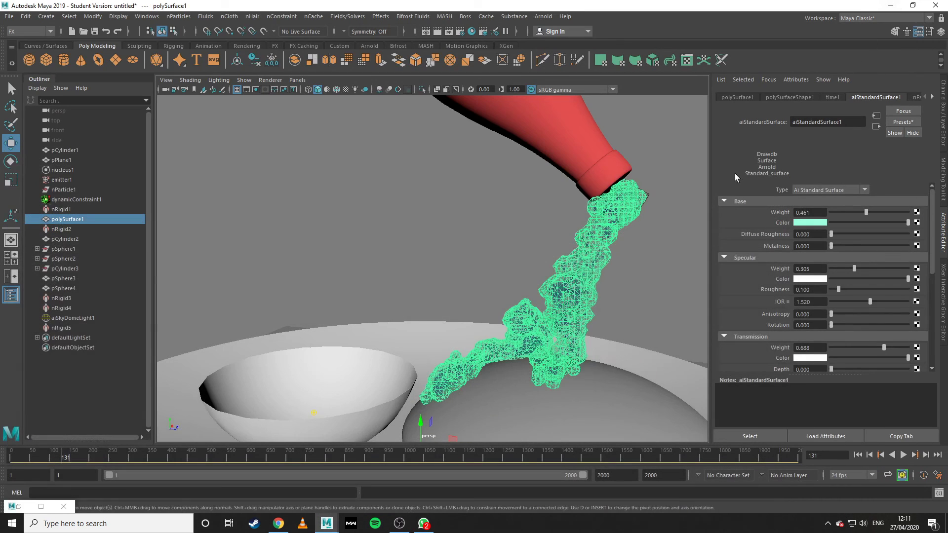
{"action": "scroll", "coordinate": [606, 275], "scroll_direction": "down", "scroll_amount": 3}
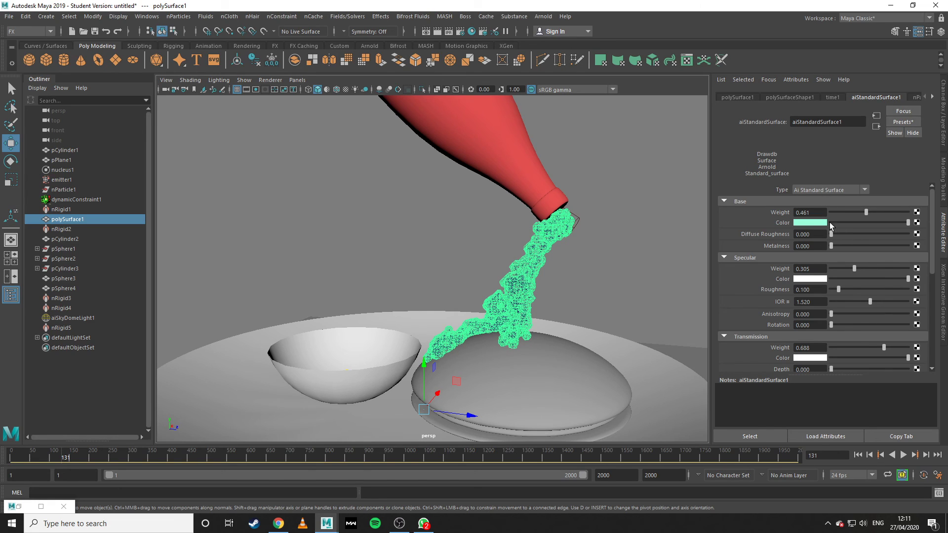
{"action": "left_click_drag", "start_coordinate": [890, 211], "coordinate": [913, 212]}
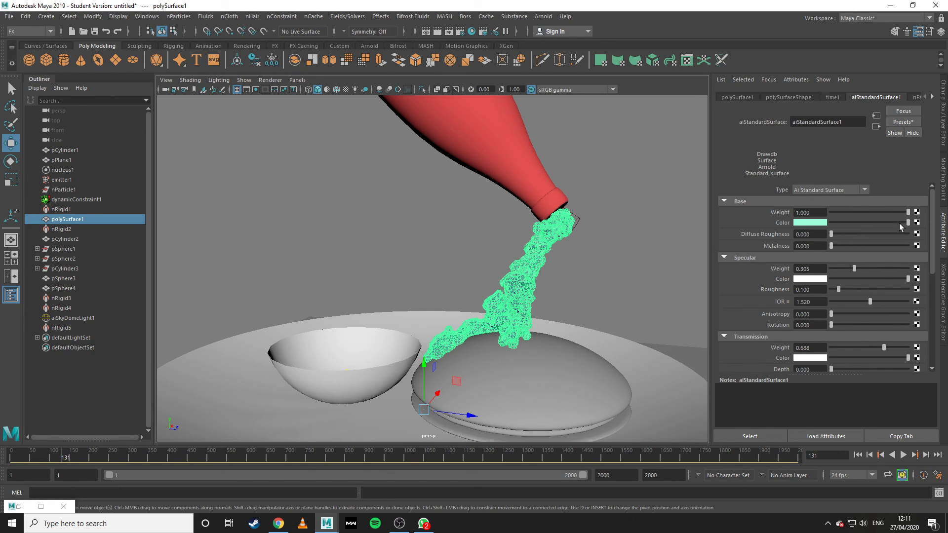
{"action": "left_click", "coordinate": [19, 507]}
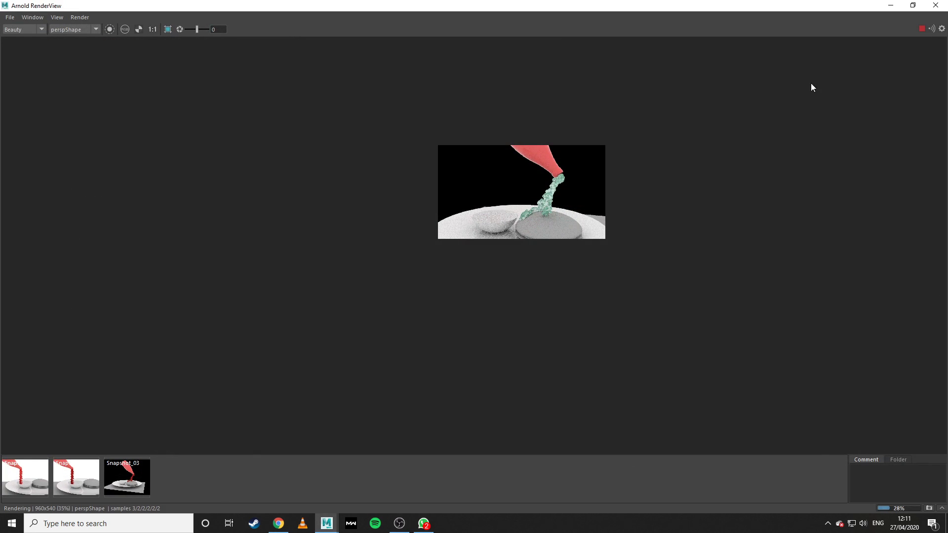
{"action": "scroll", "coordinate": [609, 188], "scroll_direction": "up", "scroll_amount": 2}
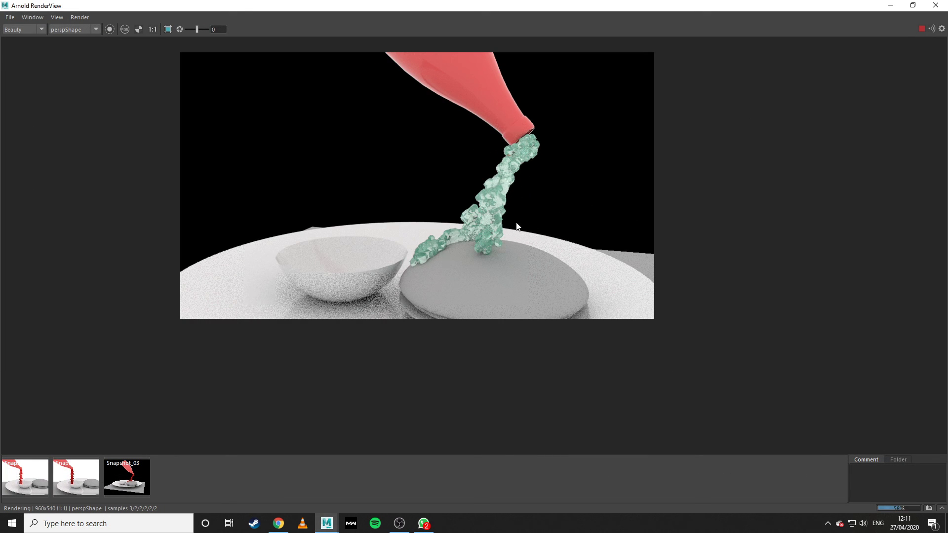
Play the simulation on to frame 219, then update the Arnold render of the teal sauce and stop rendering.
{"action": "left_click", "coordinate": [891, 5]}
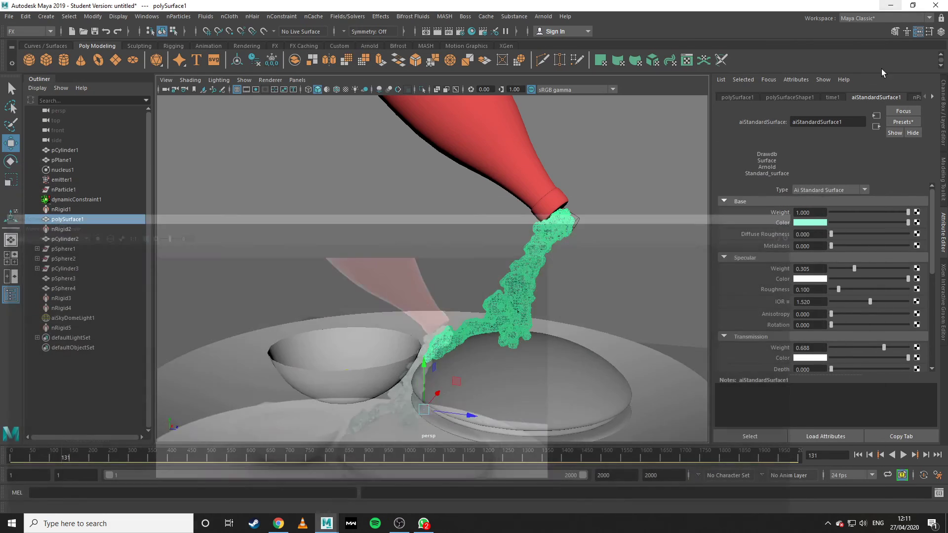
{"action": "left_click", "coordinate": [903, 455]}
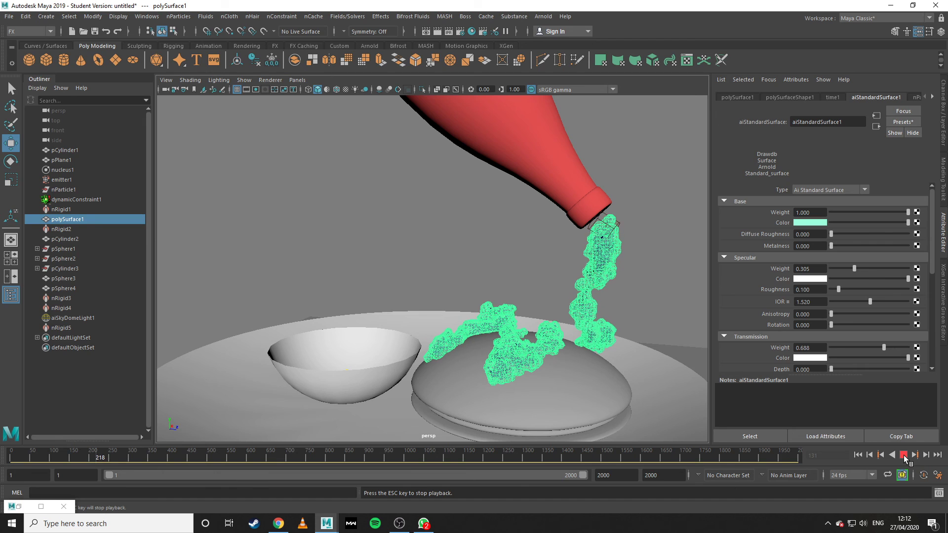
{"action": "left_click", "coordinate": [904, 457]}
{"action": "left_click", "coordinate": [20, 508]}
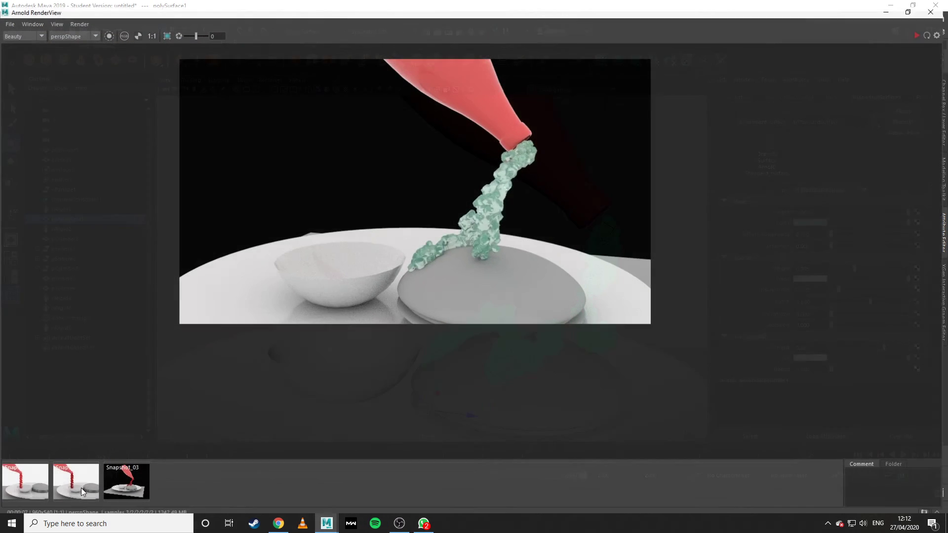
{"action": "left_click", "coordinate": [922, 29]}
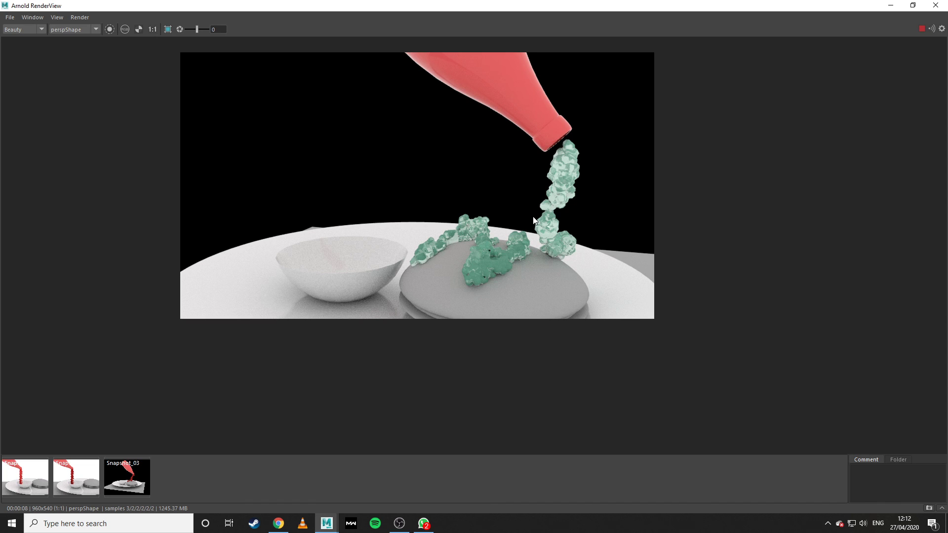
{"action": "left_click", "coordinate": [921, 29]}
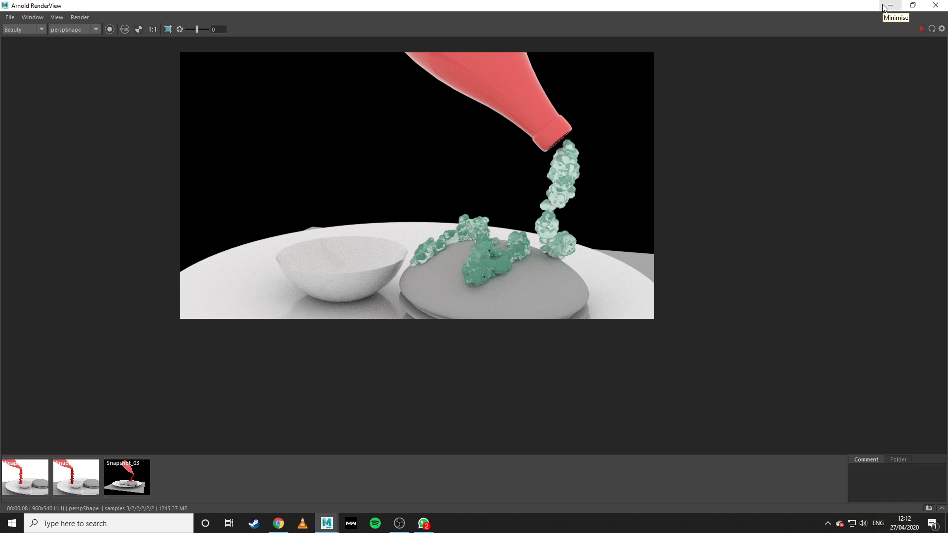
Switch to Chrome and check the chat of the MAYA 3D live stream on YouTube.
{"action": "left_click", "coordinate": [885, 7]}
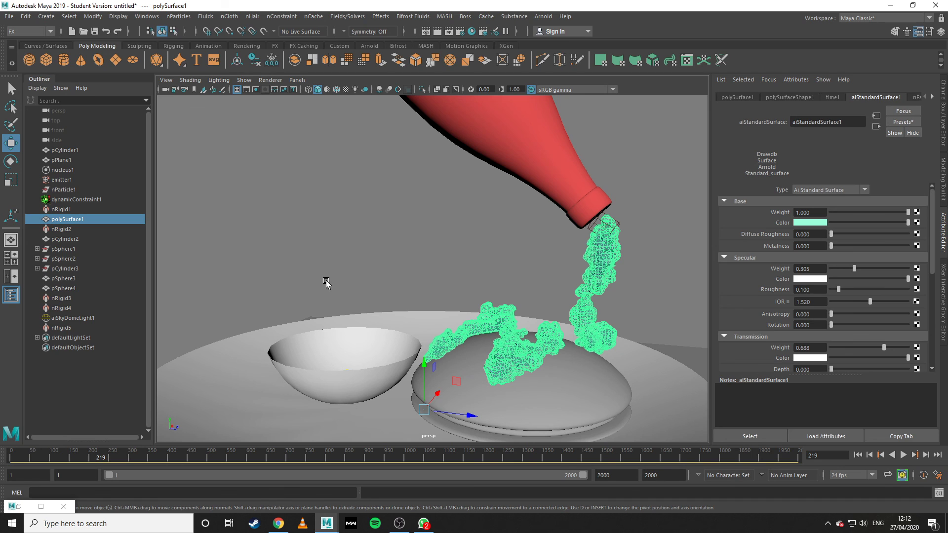
{"action": "left_click", "coordinate": [280, 523]}
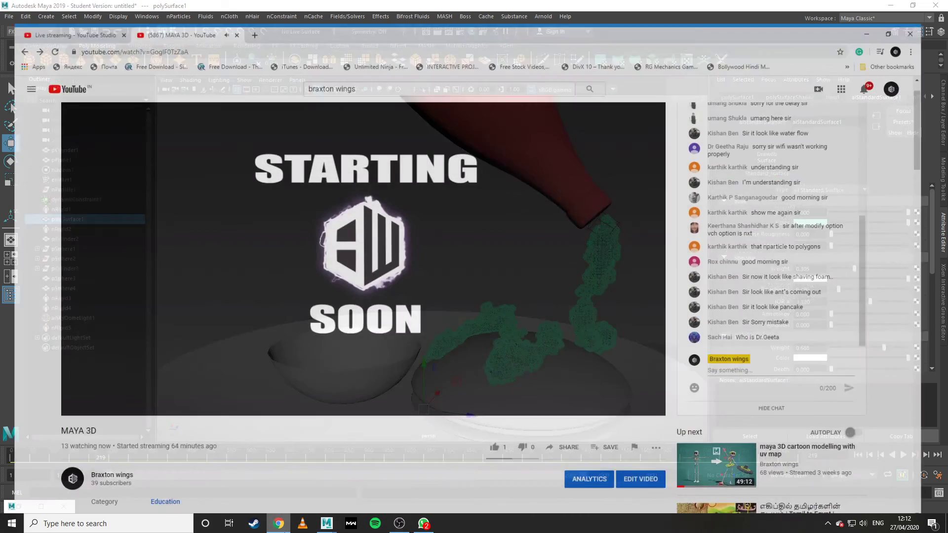